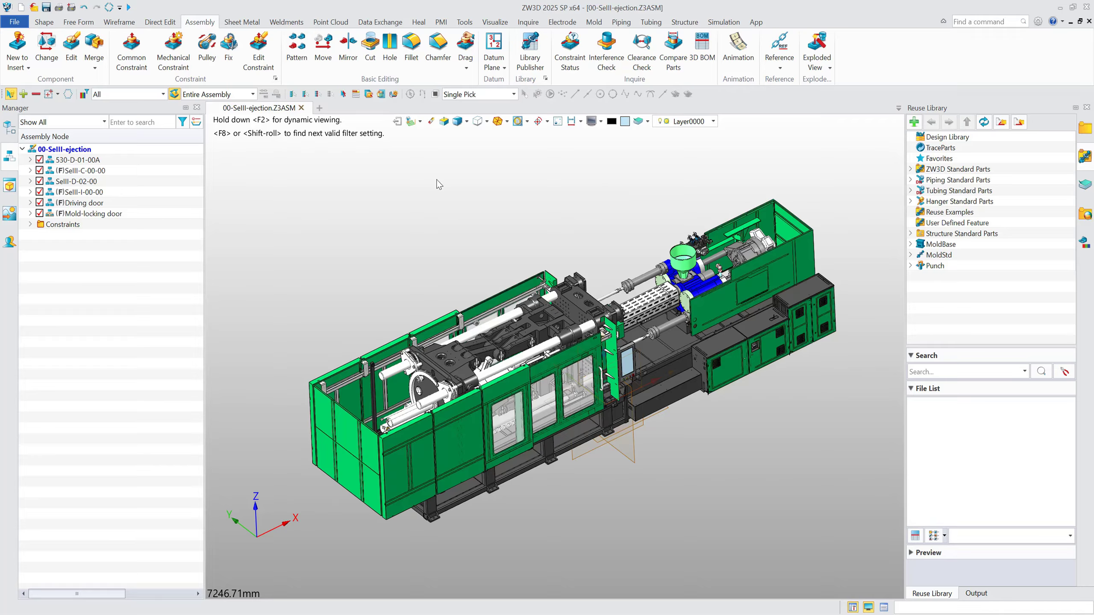
Step: Create a new part file and start a sketch on the XY plane
{"action": "left_click", "coordinate": [321, 108]}
{"action": "left_click", "coordinate": [644, 453]}
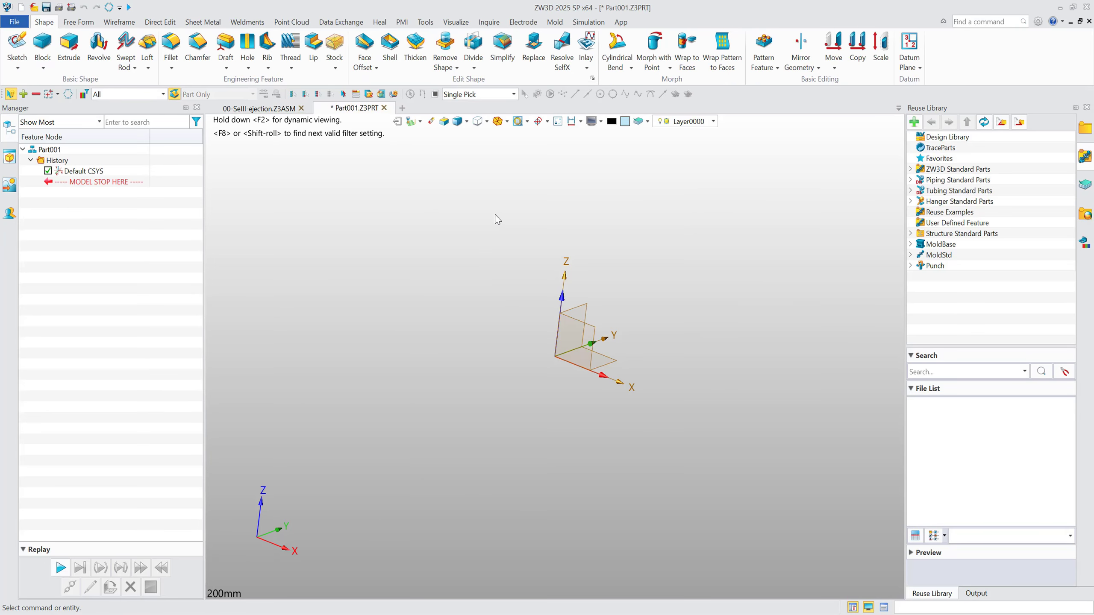
{"action": "middle_click_drag", "start_coordinate": [499, 221], "coordinate": [483, 277]}
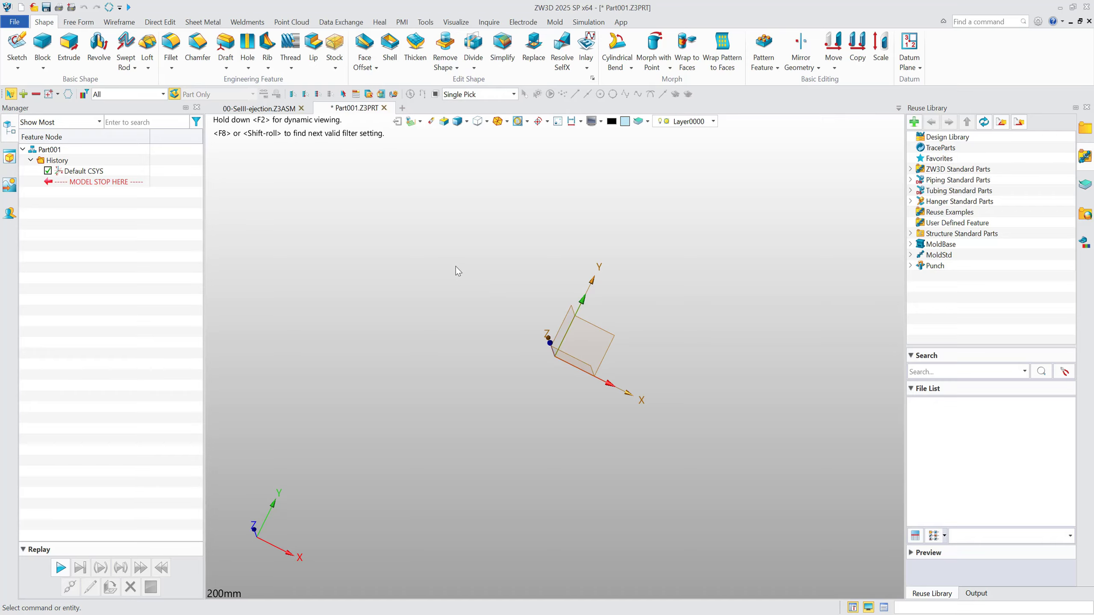
{"action": "left_click", "coordinate": [18, 43]}
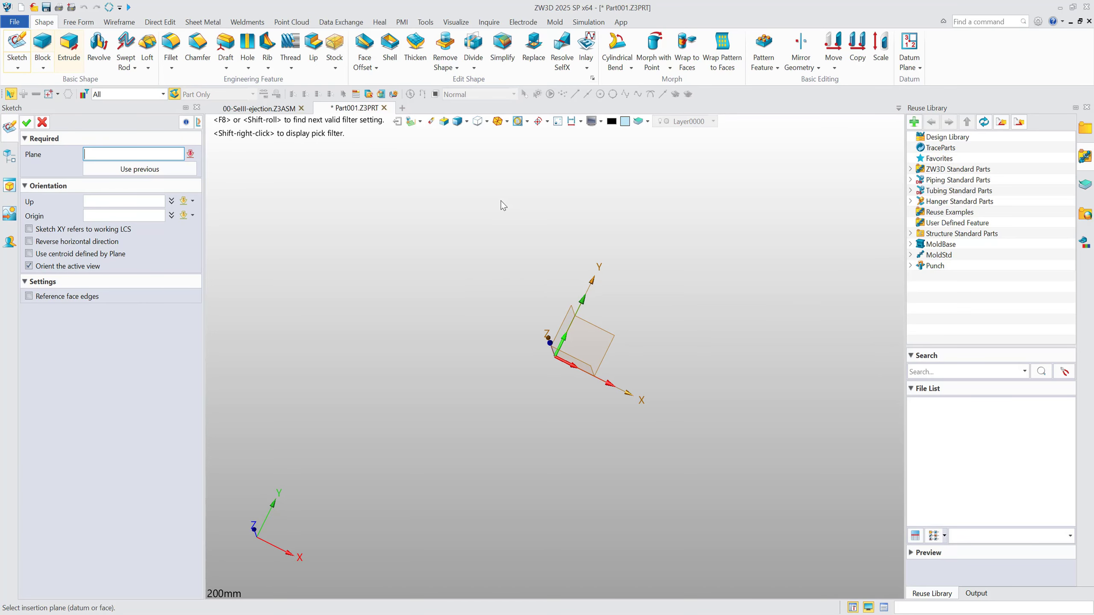
{"action": "left_click", "coordinate": [611, 329]}
{"action": "left_click", "coordinate": [26, 122]}
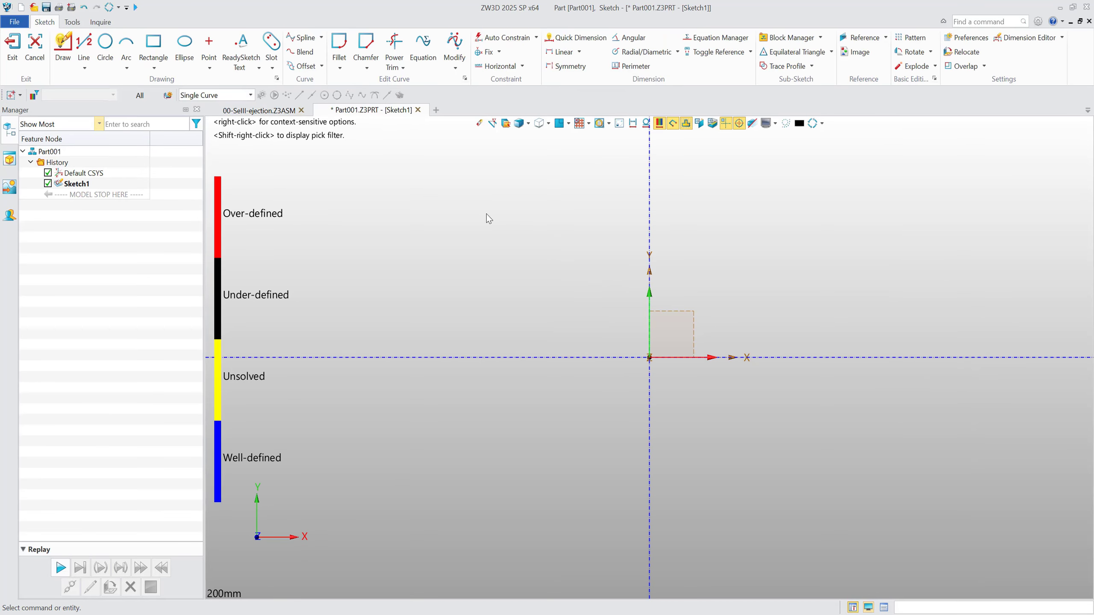
Step: Draw a circle about 181 mm in diameter centred on the sketch origin
{"action": "left_click", "coordinate": [106, 44]}
{"action": "left_click", "coordinate": [58, 160]}
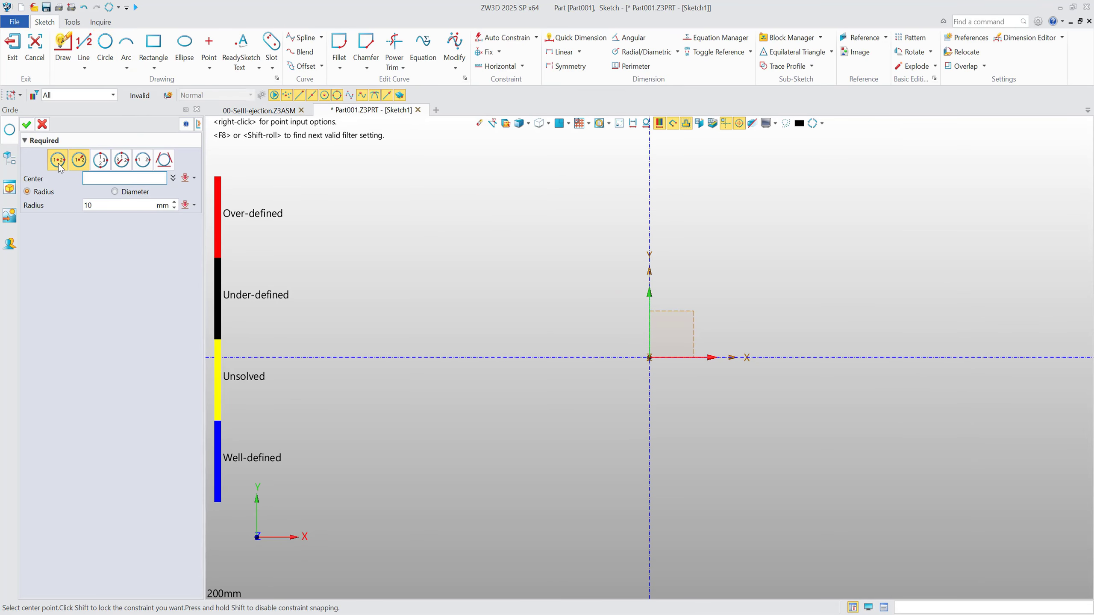
{"action": "left_click", "coordinate": [649, 357]}
{"action": "left_click", "coordinate": [833, 253]}
{"action": "middle_click", "coordinate": [747, 271]}
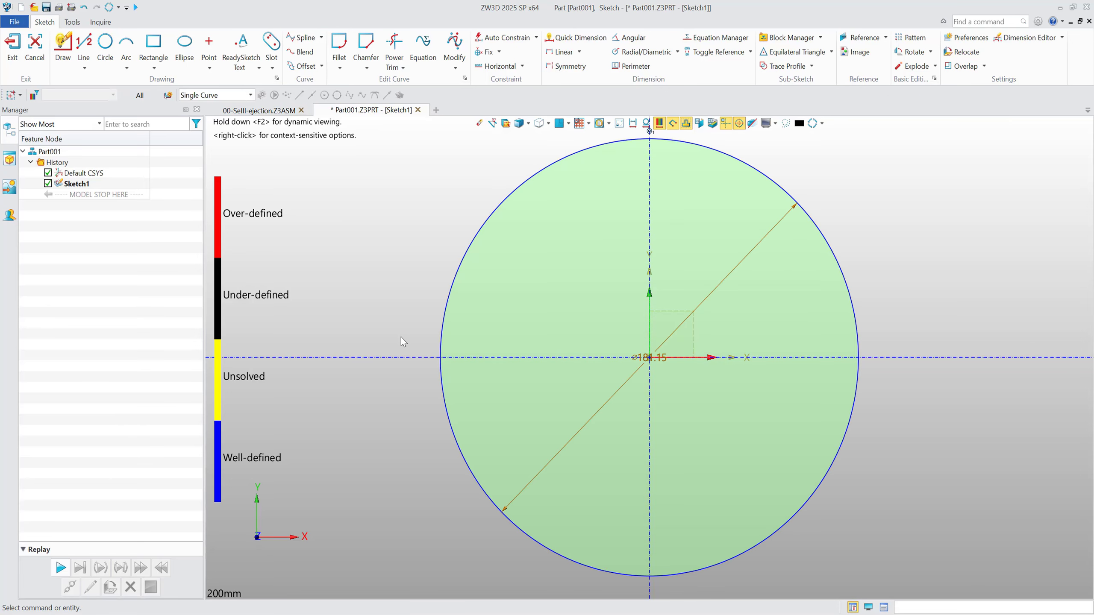
Step: Set the circle's diameter dimension to 300 mm
{"action": "scroll", "coordinate": [401, 338], "scroll_direction": "down", "scroll_amount": 2}
{"action": "double_click", "coordinate": [611, 294]}
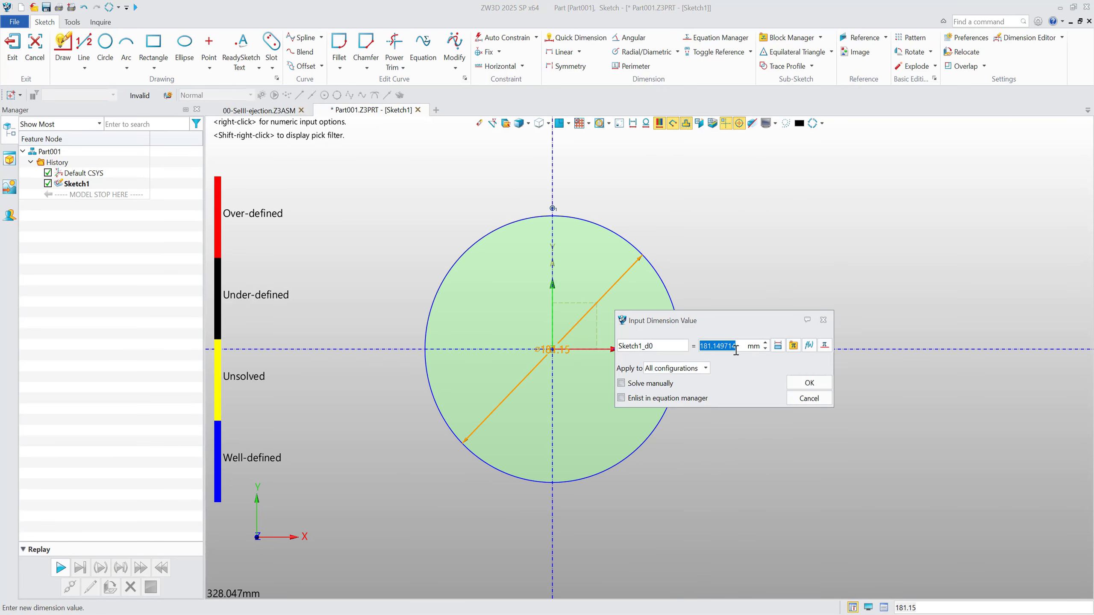
{"action": "type", "text": "300"}
{"action": "key", "text": "Return"}
Step: Draw a rectangle about 342 mm wide and 204 mm high, centred on the circle's centre
{"action": "scroll", "coordinate": [727, 359], "scroll_direction": "down", "scroll_amount": 2}
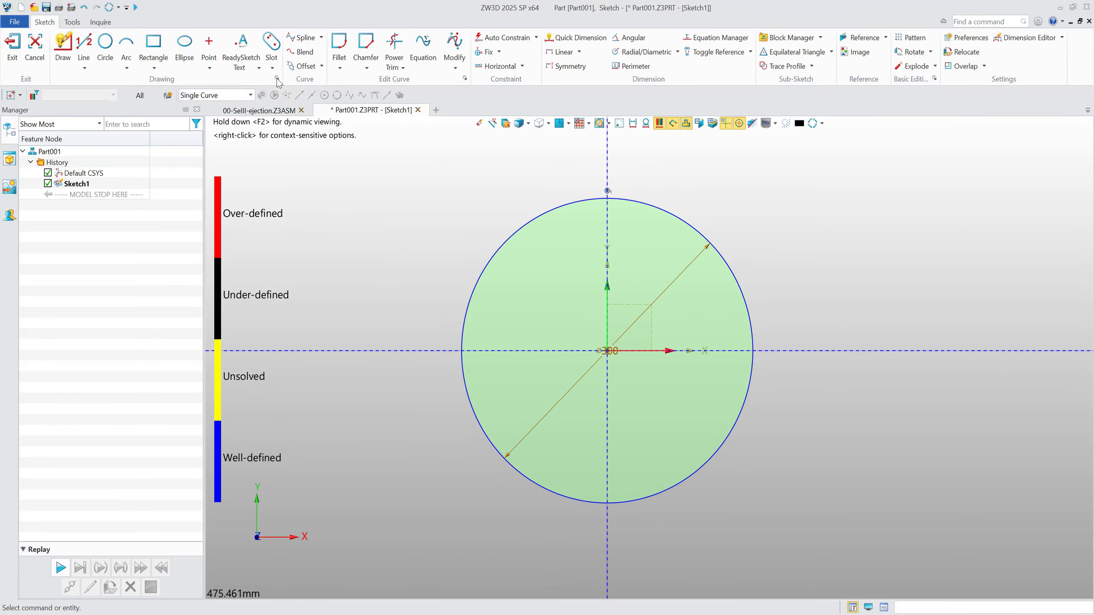
{"action": "left_click", "coordinate": [153, 47]}
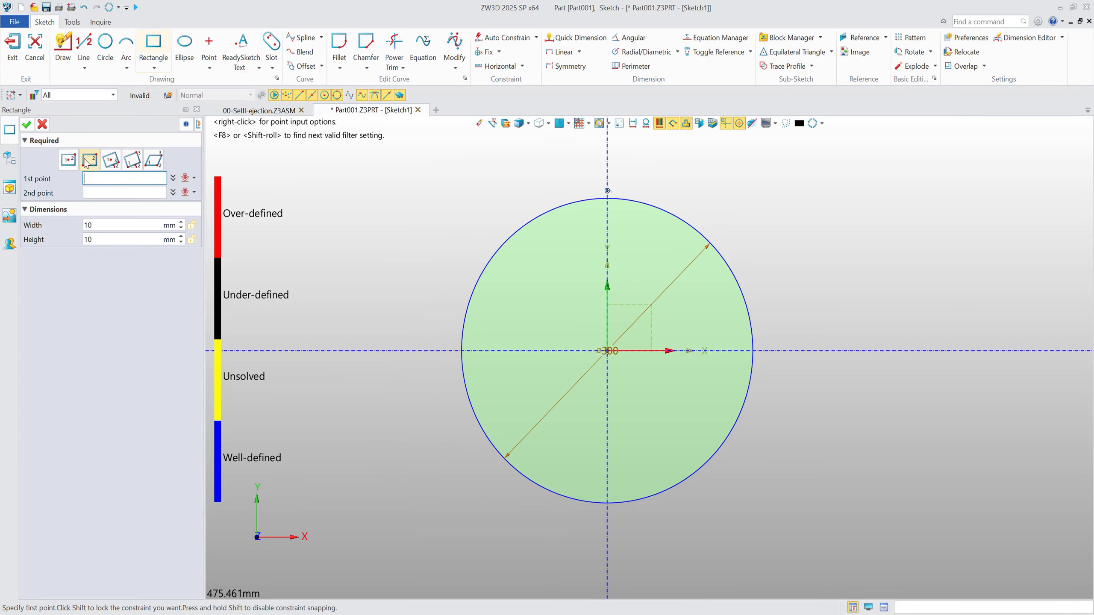
{"action": "left_click", "coordinate": [608, 350]}
{"action": "left_click", "coordinate": [773, 454]}
{"action": "middle_click", "coordinate": [891, 443]}
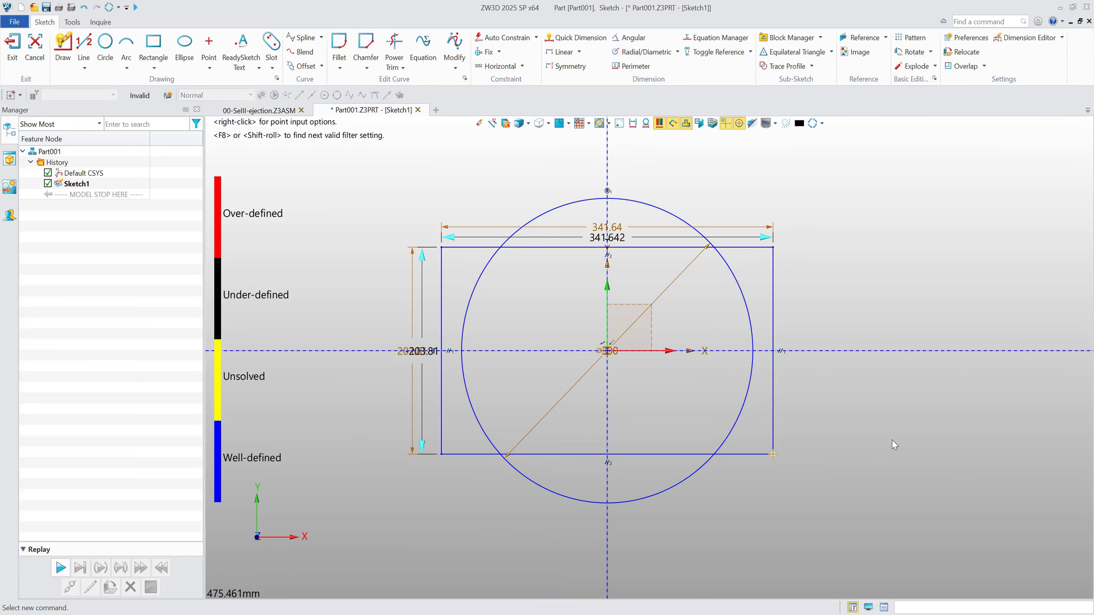
Step: Use Power Trim to reduce the circle and rectangle to one closed outline of two side arcs joined by two horizontal flats
{"action": "right_click", "coordinate": [845, 220]}
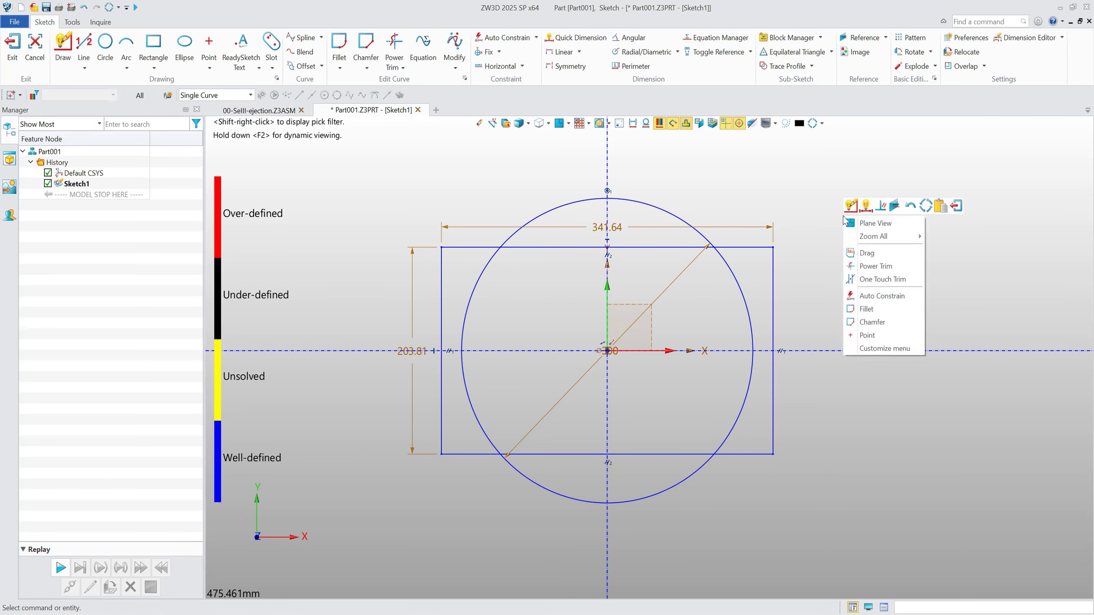
{"action": "left_click", "coordinate": [877, 271]}
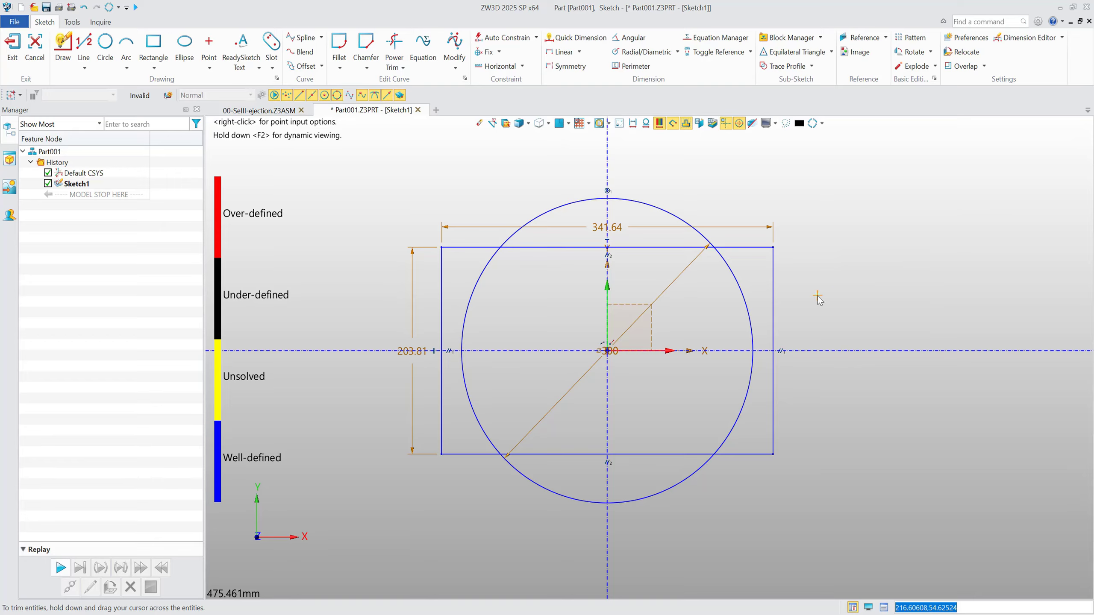
{"action": "mouse_move", "coordinate": [817, 296]}
{"action": "left_mouse_down"}
{"action": "mouse_move", "coordinate": [771, 254]}
{"action": "mouse_move", "coordinate": [687, 224]}
{"action": "mouse_move", "coordinate": [573, 224]}
{"action": "mouse_move", "coordinate": [438, 314]}
{"action": "mouse_move", "coordinate": [465, 465]}
{"action": "mouse_move", "coordinate": [617, 488]}
{"action": "mouse_move", "coordinate": [772, 449]}
{"action": "mouse_move", "coordinate": [801, 399]}
{"action": "left_mouse_up"}
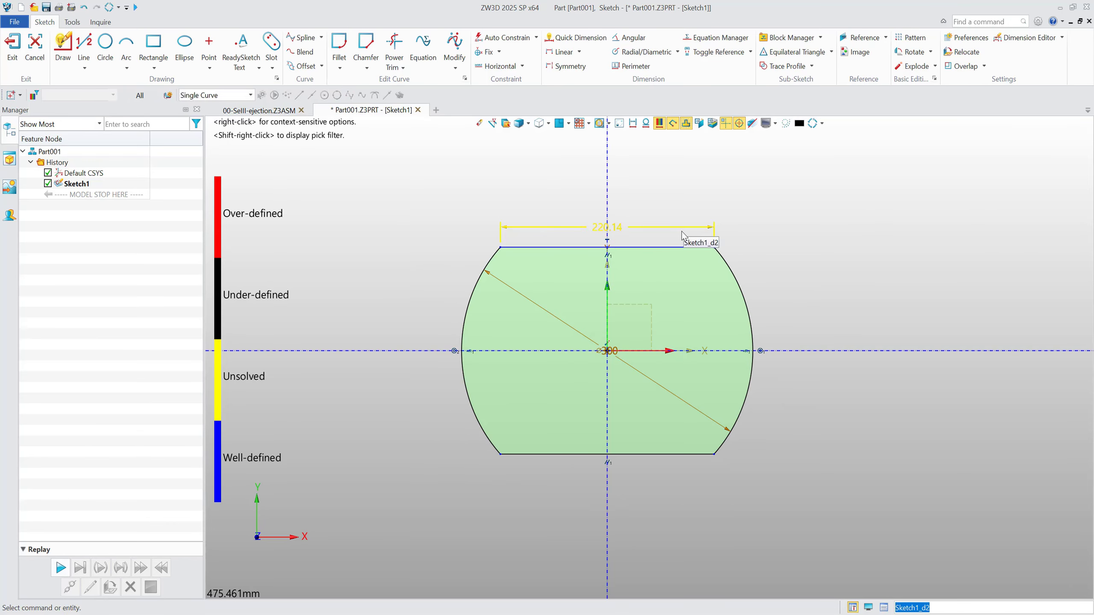
Step: Dimension the vertical distance between the upper and lower flats and set it to 270 mm
{"action": "right_click", "coordinate": [775, 204]}
{"action": "left_click", "coordinate": [795, 195]}
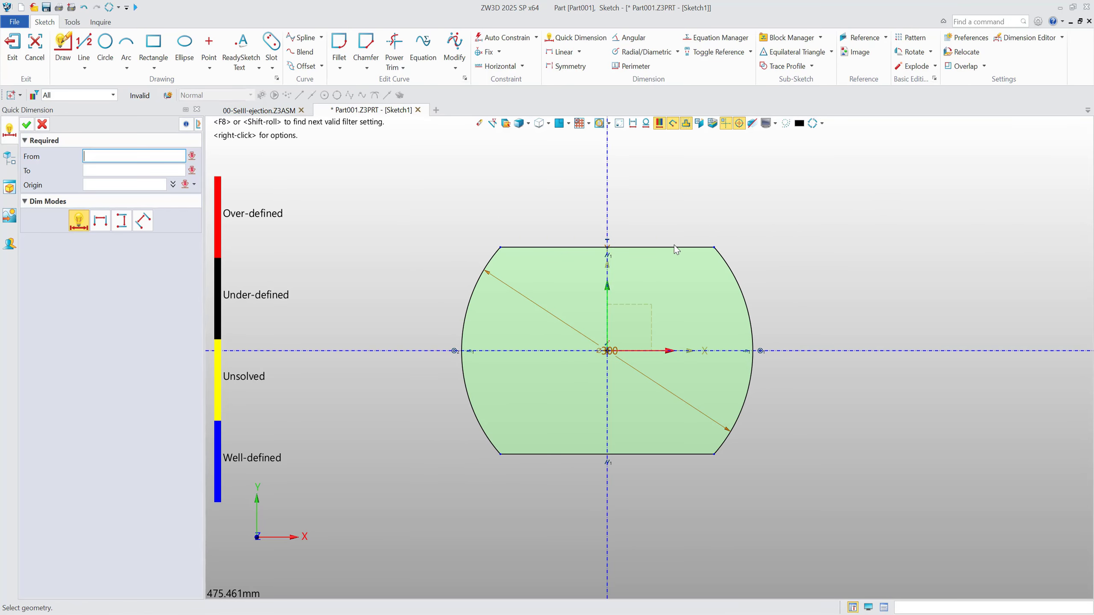
{"action": "left_click", "coordinate": [673, 247]}
{"action": "left_click", "coordinate": [671, 454]}
{"action": "left_click", "coordinate": [817, 393]}
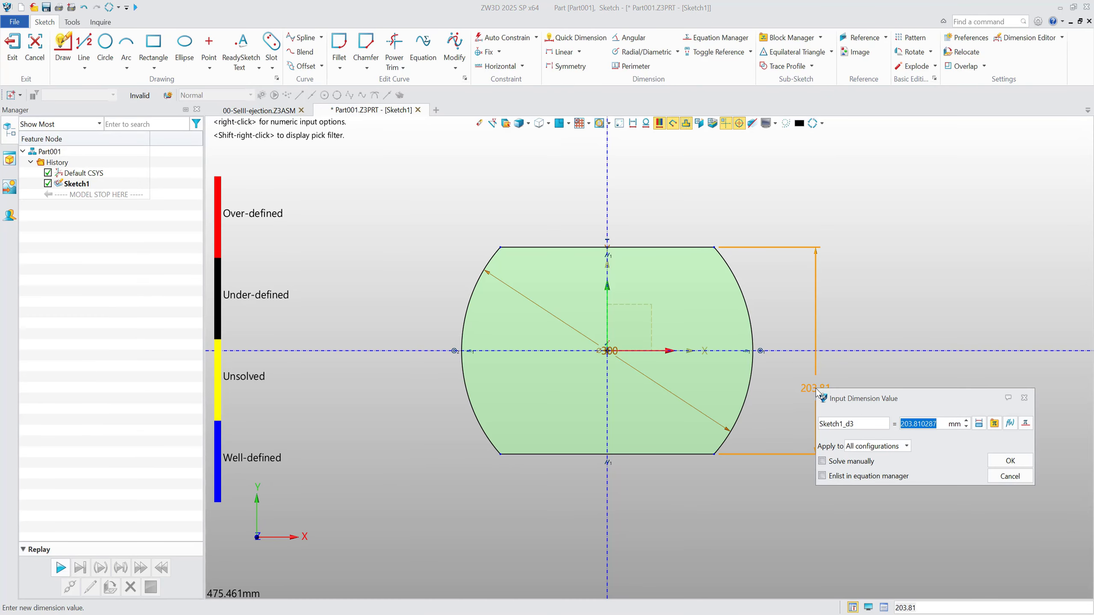
{"action": "type", "text": "270"}
{"action": "key", "text": "Return"}
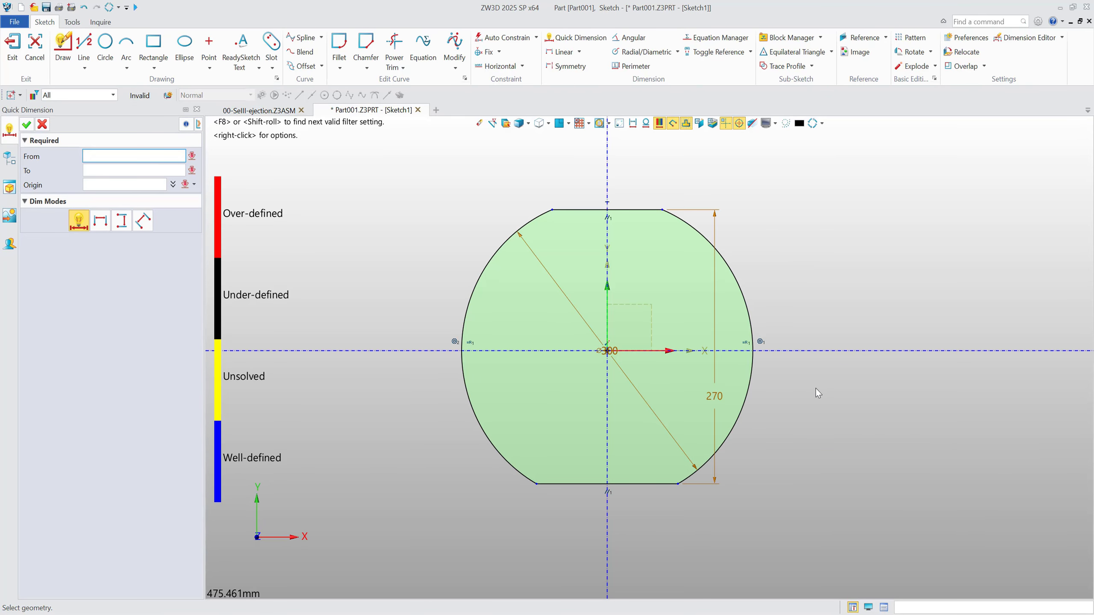
{"action": "key", "text": "Escape"}
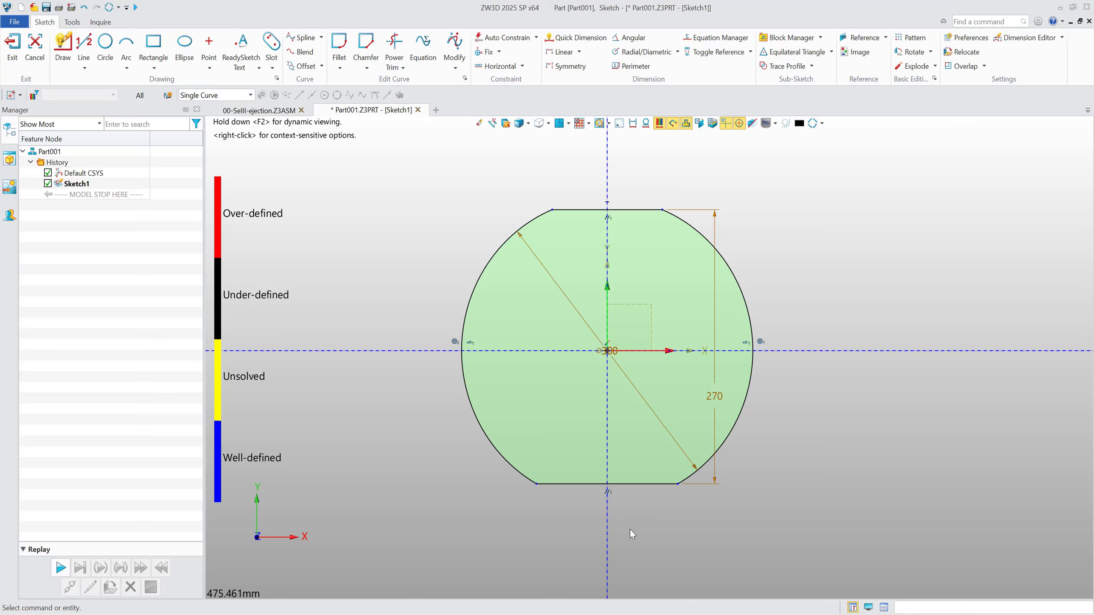
Step: Constrain the upper and lower flats to lie at equal distances from the horizontal axis, and finish the sketch
{"action": "right_click", "coordinate": [790, 209]}
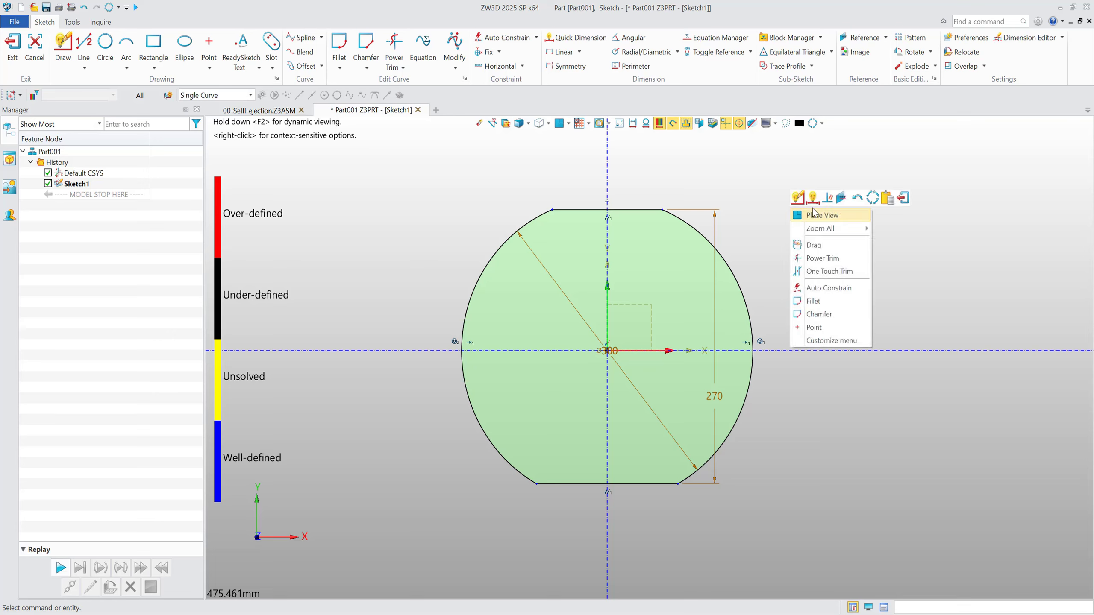
{"action": "left_click", "coordinate": [828, 206]}
{"action": "left_click", "coordinate": [630, 210]}
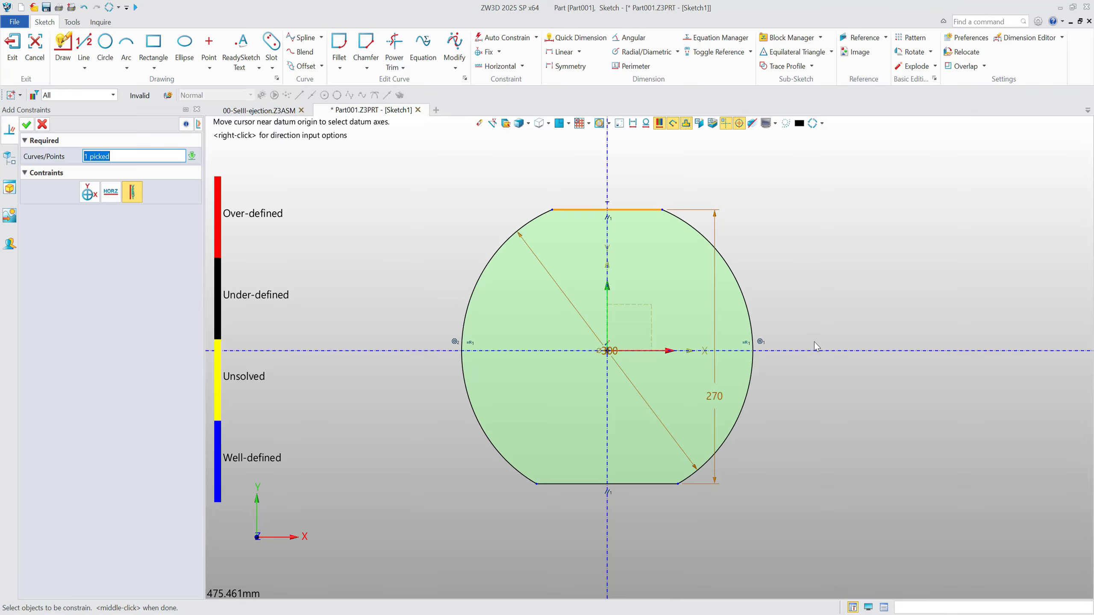
{"action": "left_click", "coordinate": [814, 350]}
{"action": "left_click", "coordinate": [660, 493]}
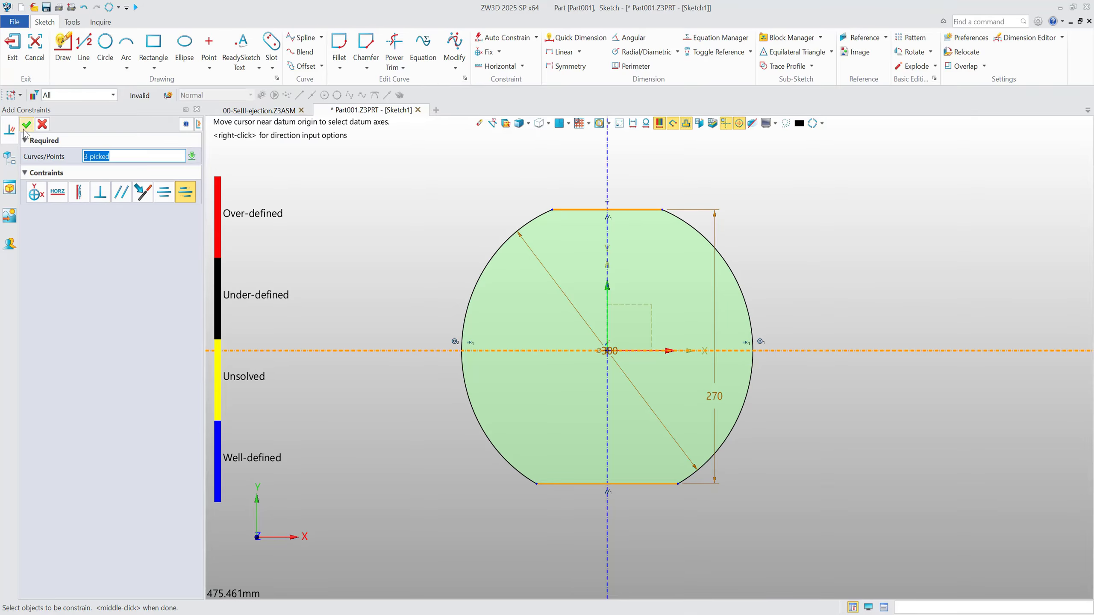
{"action": "left_click", "coordinate": [13, 54]}
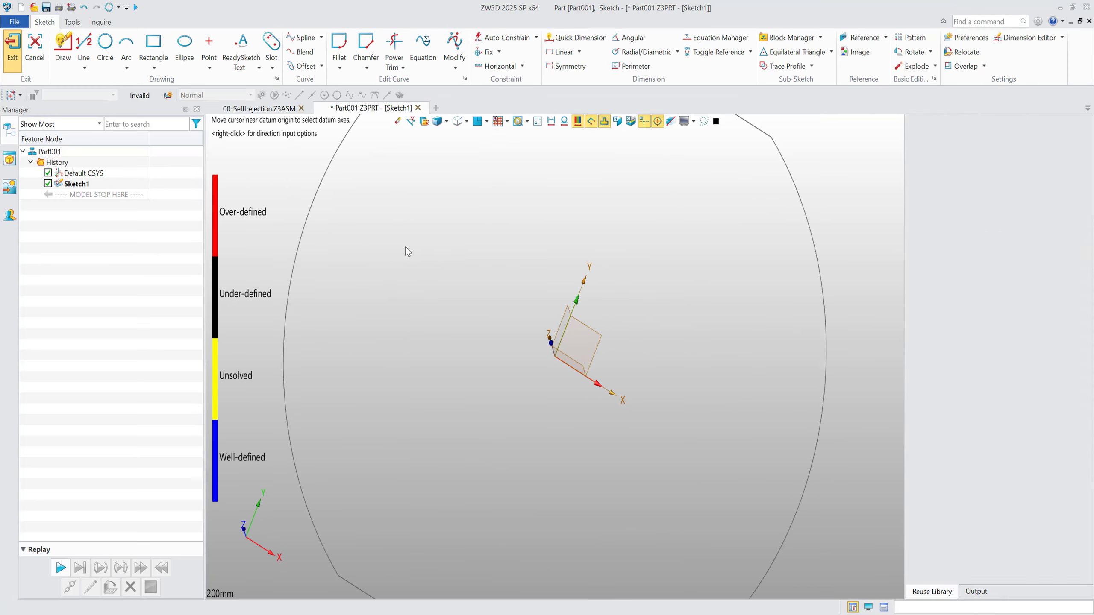
Step: Extrude the flatted circle sketch upward as a base solid from 0 to 180 mm
{"action": "middle_click_drag", "start_coordinate": [473, 275], "coordinate": [496, 247]}
{"action": "left_click", "coordinate": [69, 45]}
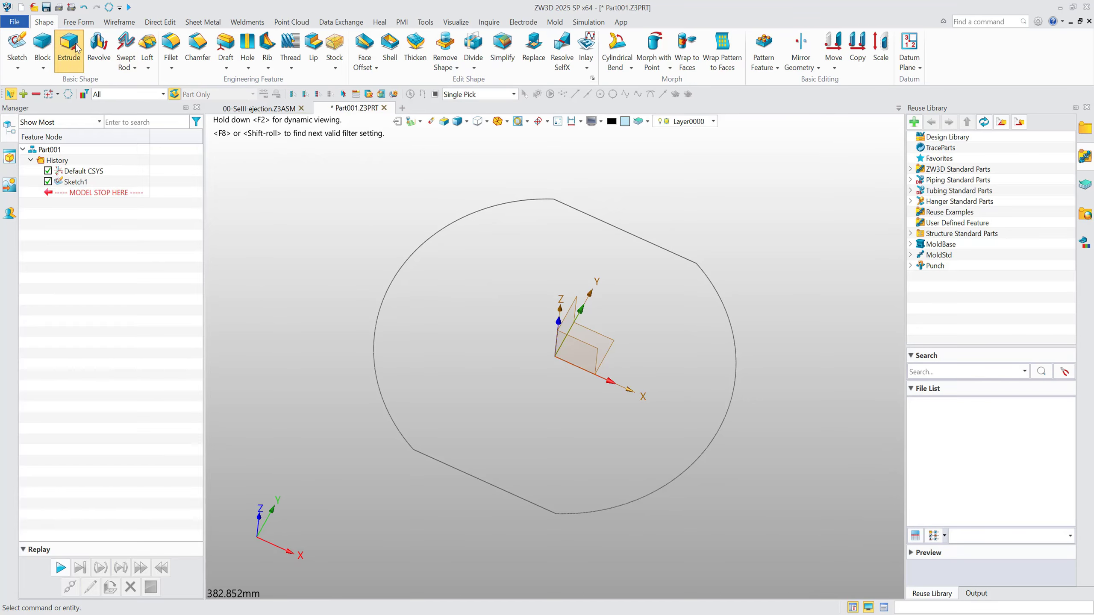
{"action": "left_click", "coordinate": [387, 283]}
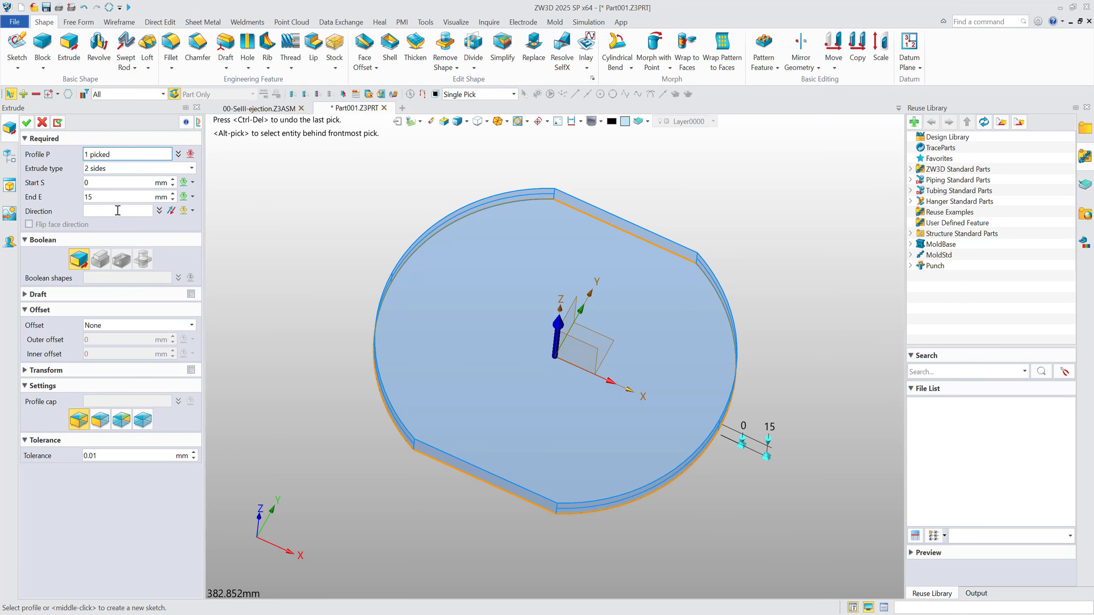
{"action": "left_click", "coordinate": [122, 197]}
{"action": "key", "text": "BackSpace"}
{"action": "type", "text": "80"}
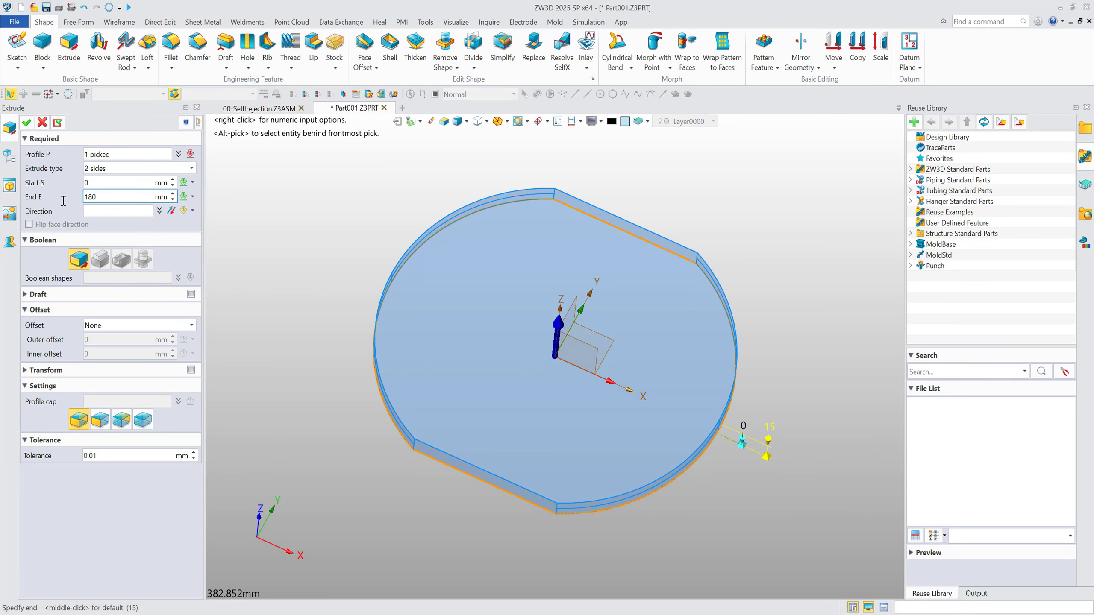
{"action": "key", "text": "Return"}
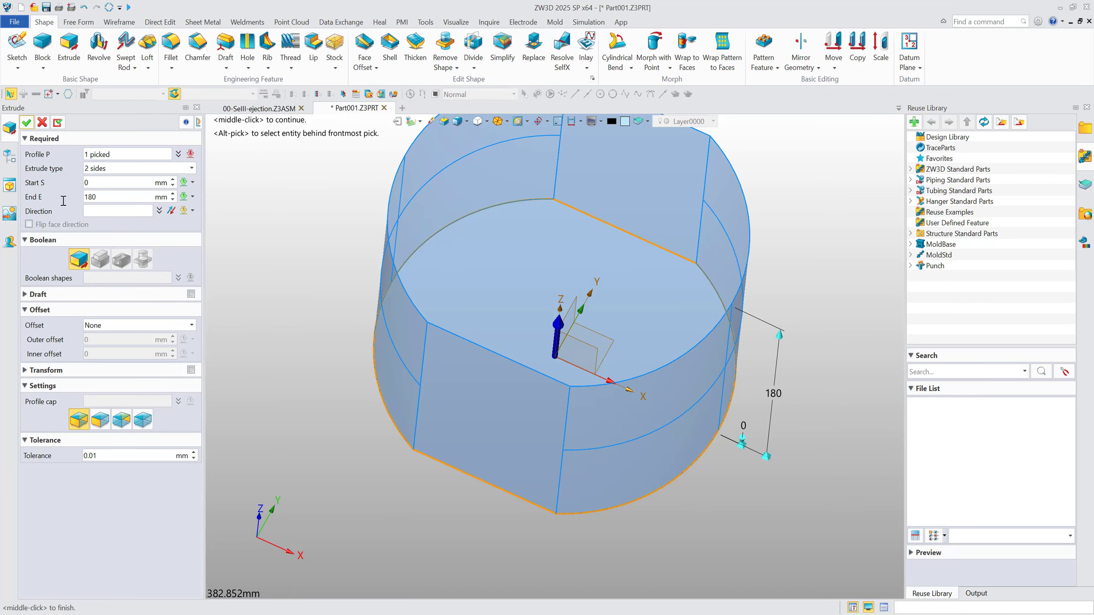
{"action": "left_click", "coordinate": [26, 123]}
Step: Start a second sketch on the XZ plane through the middle of the extruded solid
{"action": "middle_click_drag", "start_coordinate": [335, 326], "coordinate": [326, 298]}
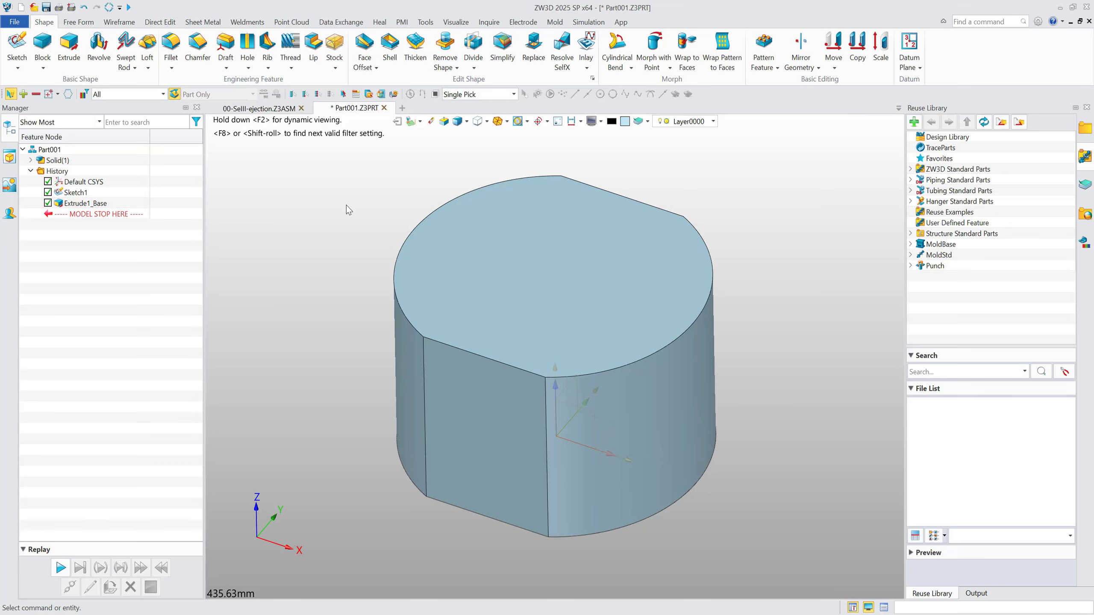
{"action": "right_click", "coordinate": [726, 168]}
{"action": "left_click", "coordinate": [763, 234]}
{"action": "scroll", "coordinate": [703, 283], "scroll_direction": "down", "scroll_amount": 5}
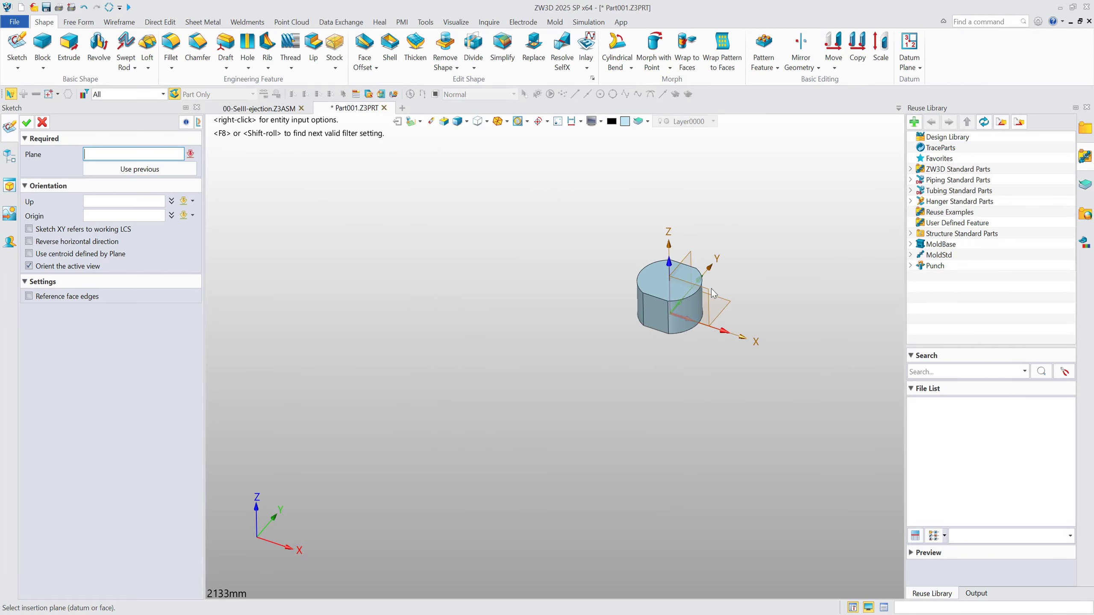
{"action": "left_click", "coordinate": [711, 292]}
{"action": "middle_click", "coordinate": [737, 254]}
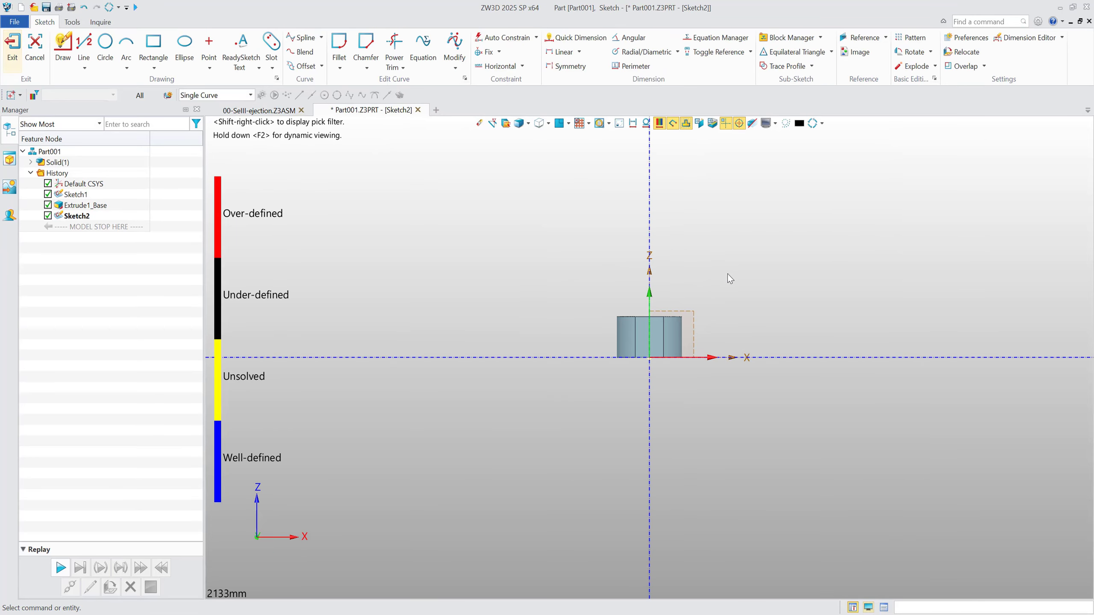
{"action": "scroll", "coordinate": [706, 399], "scroll_direction": "up", "scroll_amount": 4}
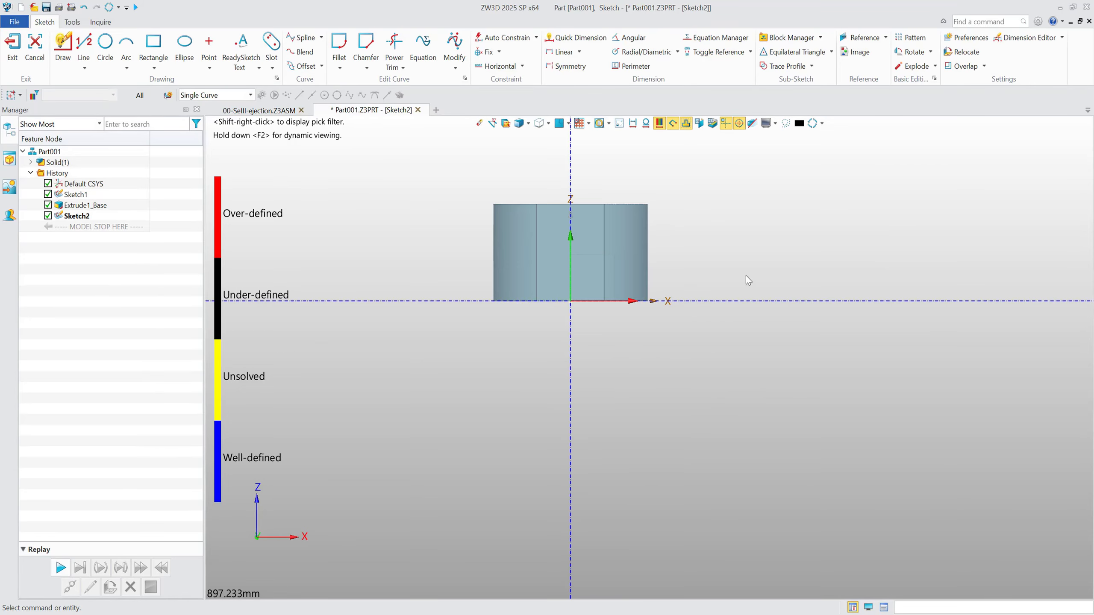
{"action": "scroll", "coordinate": [650, 206], "scroll_direction": "down", "scroll_amount": 1}
{"action": "scroll", "coordinate": [595, 201], "scroll_direction": "up", "scroll_amount": 2}
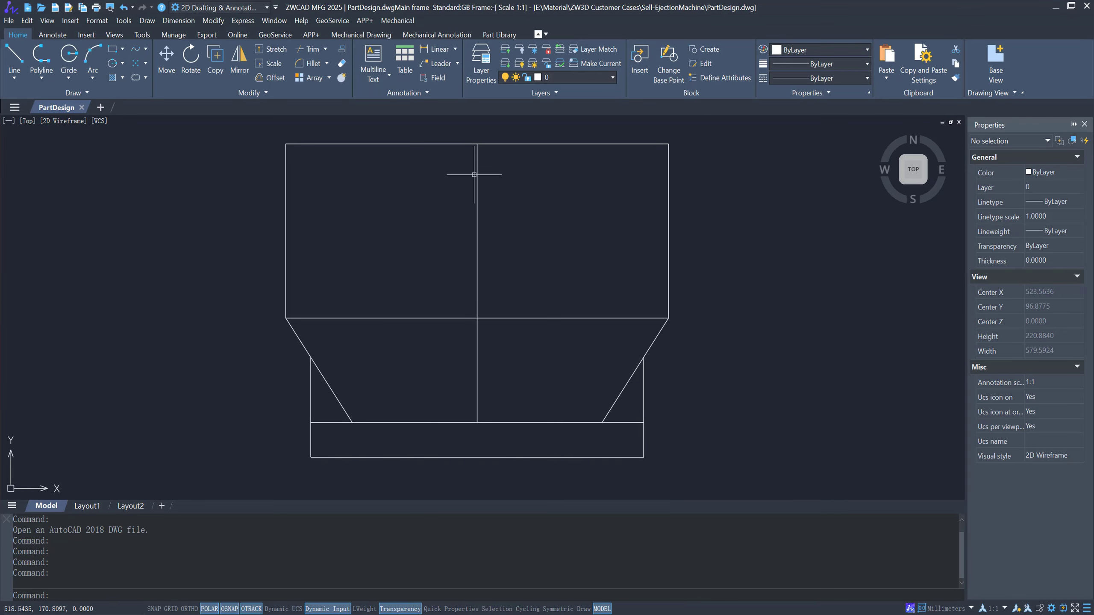
Step: In ZWCAD's PartDesign drawing, copy the six lines of the right half of the profile, with the centre line's upper endpoint as base point
{"action": "left_click", "coordinate": [457, 135]}
{"action": "left_click", "coordinate": [733, 432]}
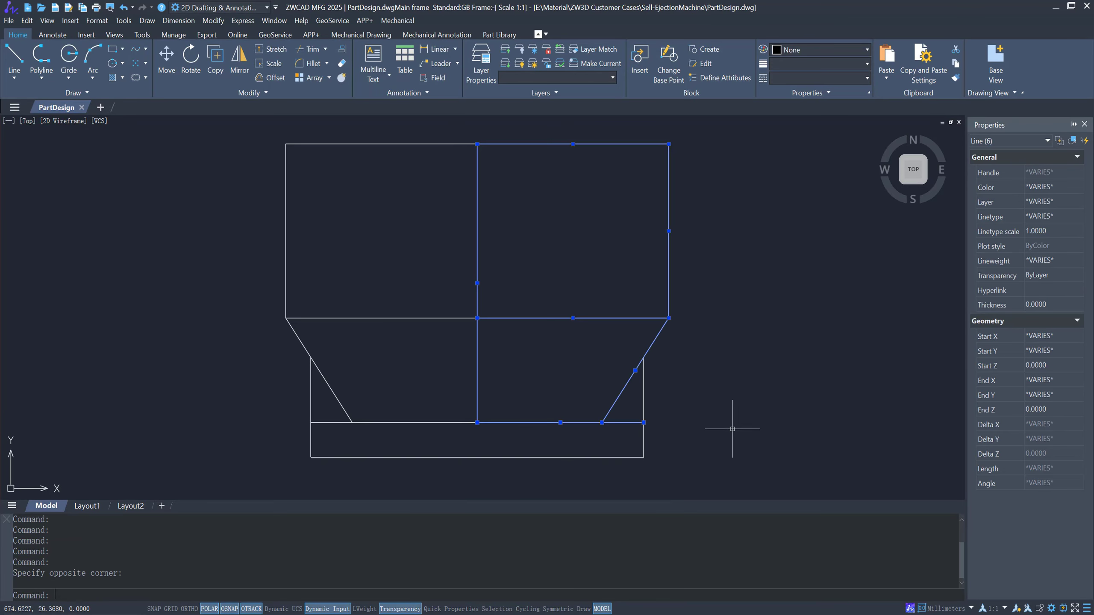
{"action": "key", "text": "ctrl+shift+c"}
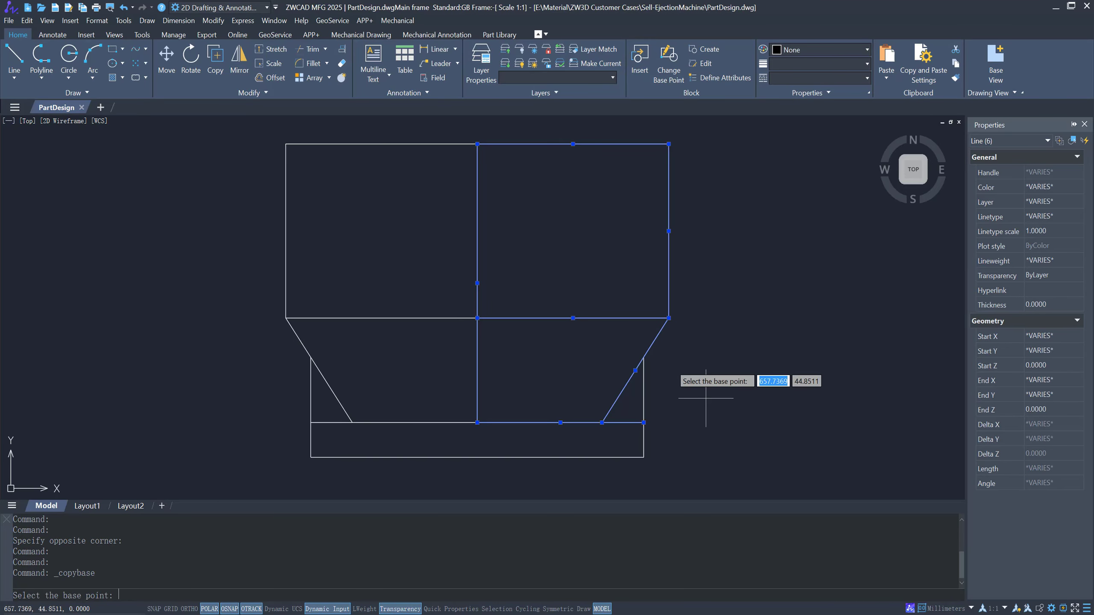
{"action": "left_click", "coordinate": [477, 144]}
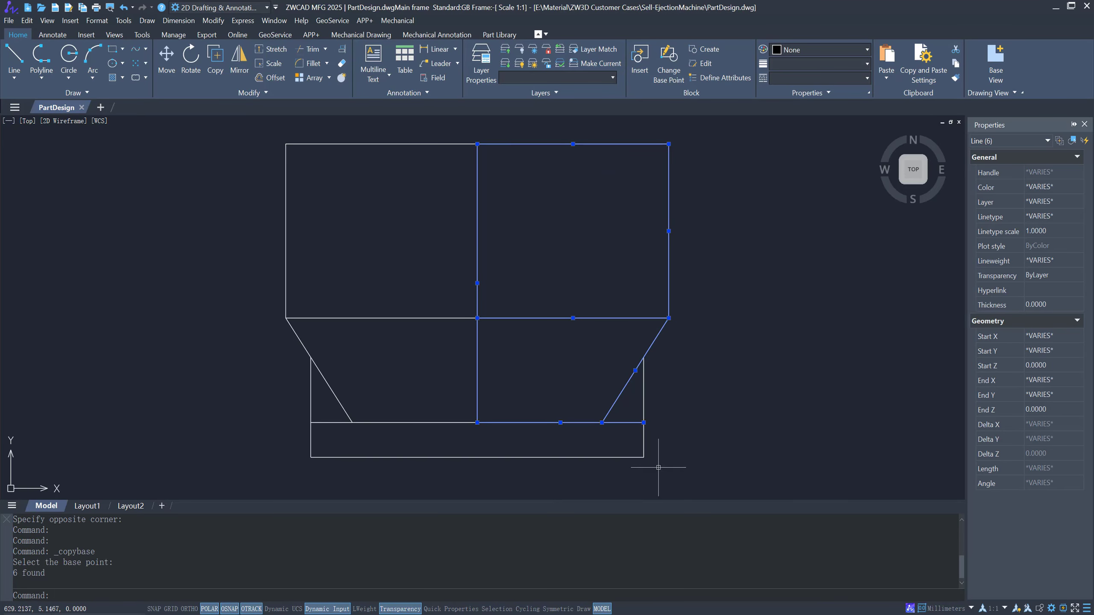
Step: Switch to ZW3D and paste the copied profile into the sketch, with its base point where the vertical axis meets the solid's upper edge
{"action": "key", "text": "alt+Tab"}
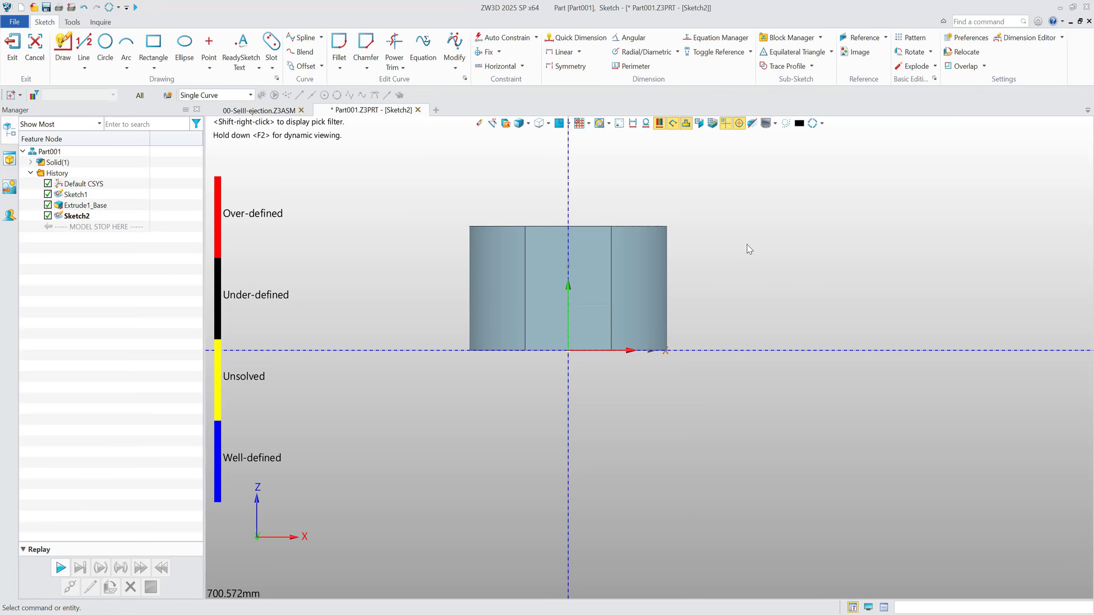
{"action": "key", "text": "ctrl+v"}
{"action": "scroll", "coordinate": [608, 311], "scroll_direction": "up", "scroll_amount": 3}
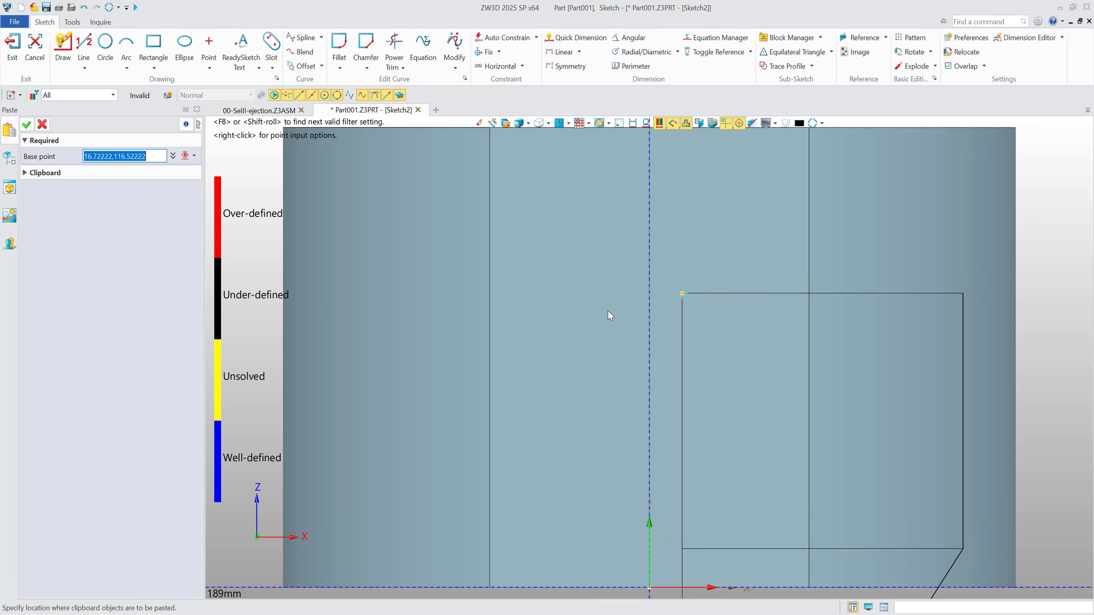
{"action": "scroll", "coordinate": [608, 311], "scroll_direction": "down", "scroll_amount": 2}
{"action": "left_click", "coordinate": [605, 207]}
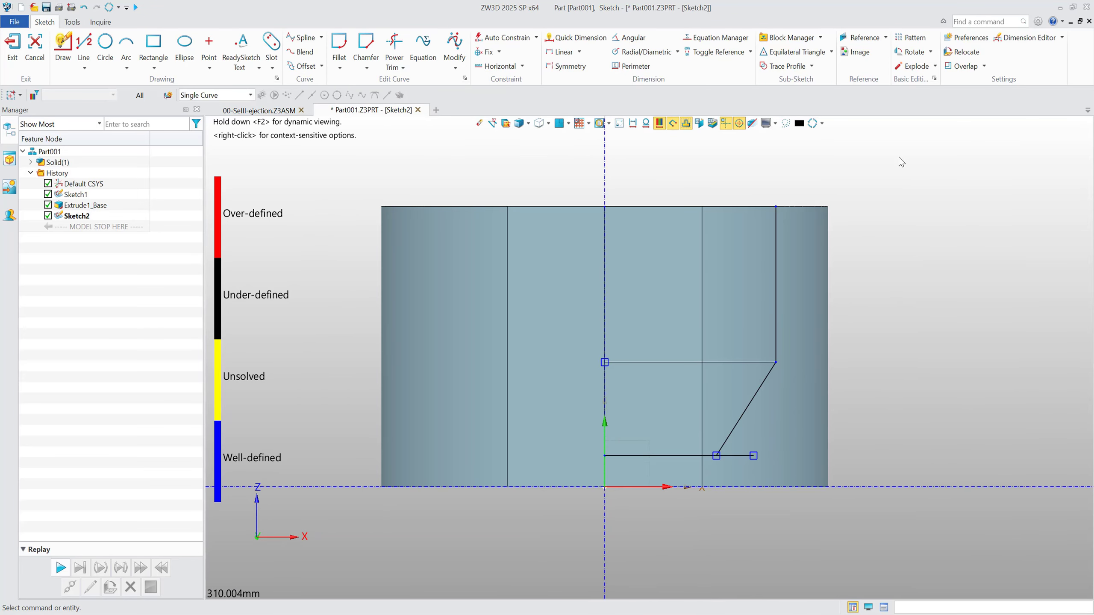
Step: Delete the profile's inner horizontal line and trim the bottom line's overhang beyond the slanted line to leave one closed region
{"action": "left_click", "coordinate": [764, 363]}
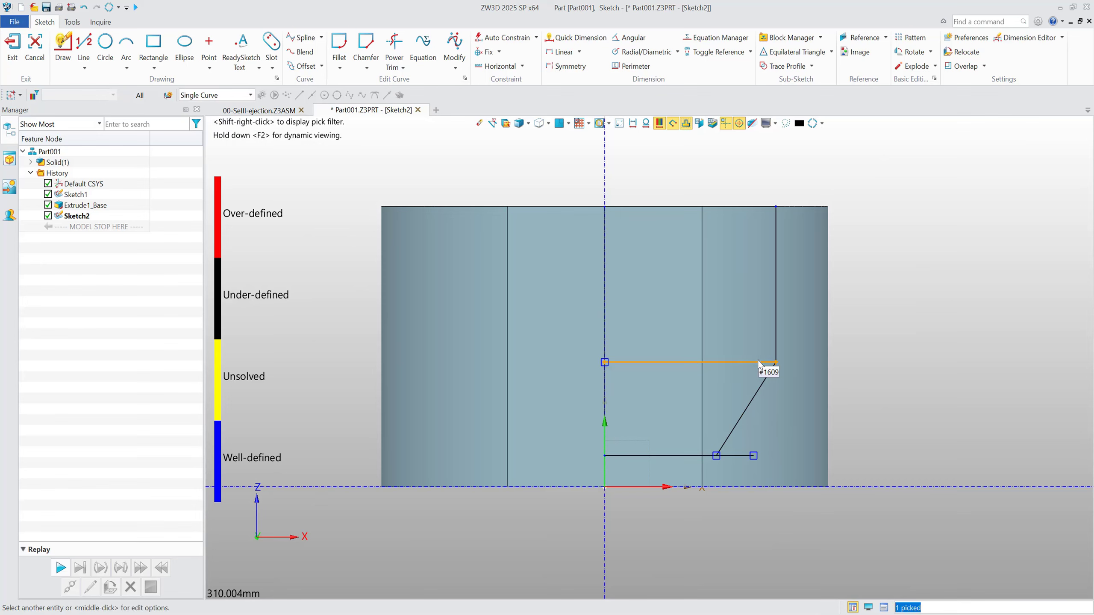
{"action": "key", "text": "Delete"}
{"action": "right_click", "coordinate": [880, 321]}
{"action": "left_click", "coordinate": [908, 366]}
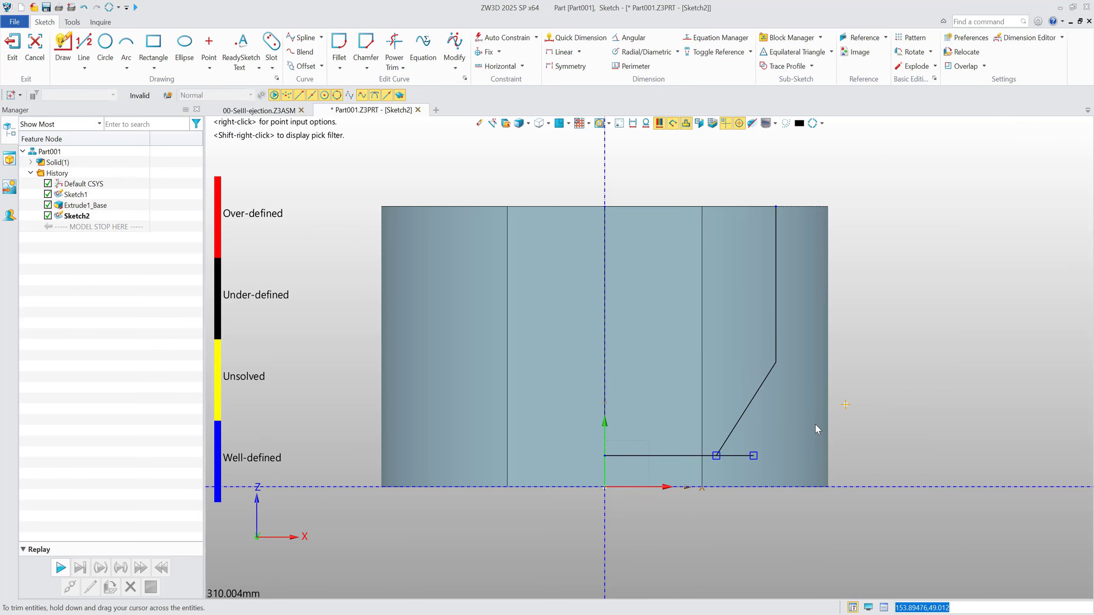
{"action": "left_click_drag", "start_coordinate": [736, 470], "coordinate": [961, 378]}
{"action": "middle_click", "coordinate": [966, 328]}
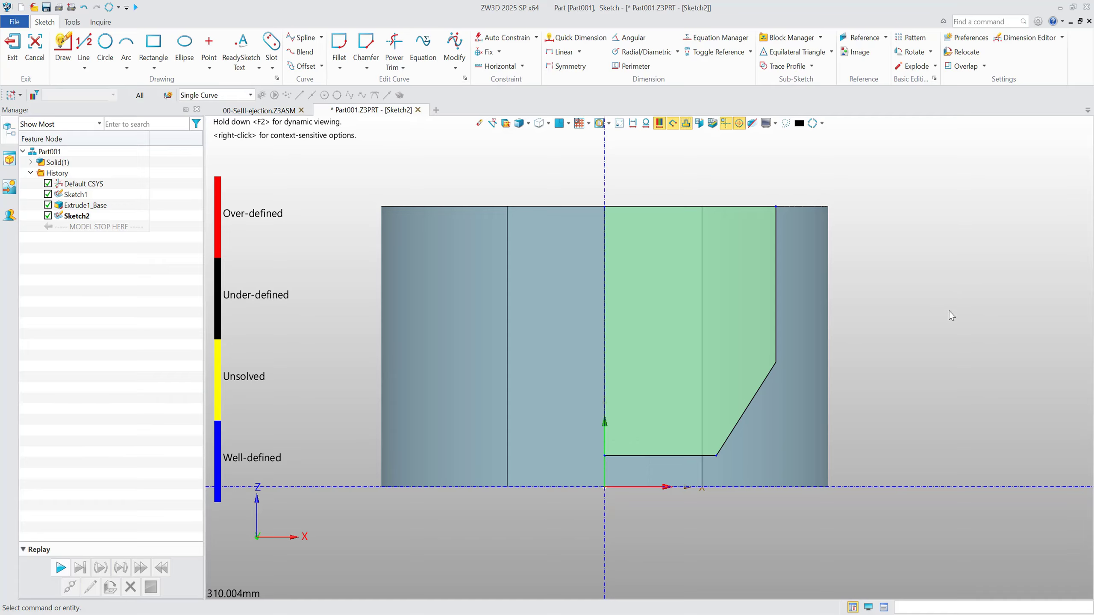
Step: Try to pull the profile's outer vertical line outward, and undo the move
{"action": "left_click_drag", "start_coordinate": [776, 358], "coordinate": [850, 332]}
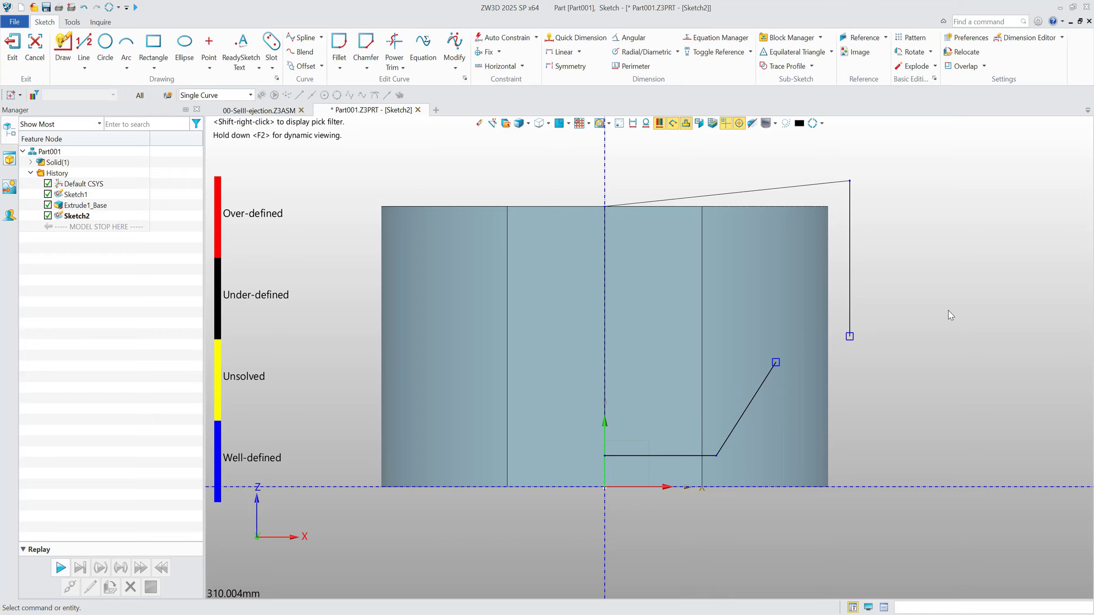
{"action": "key", "text": "ctrl+z"}
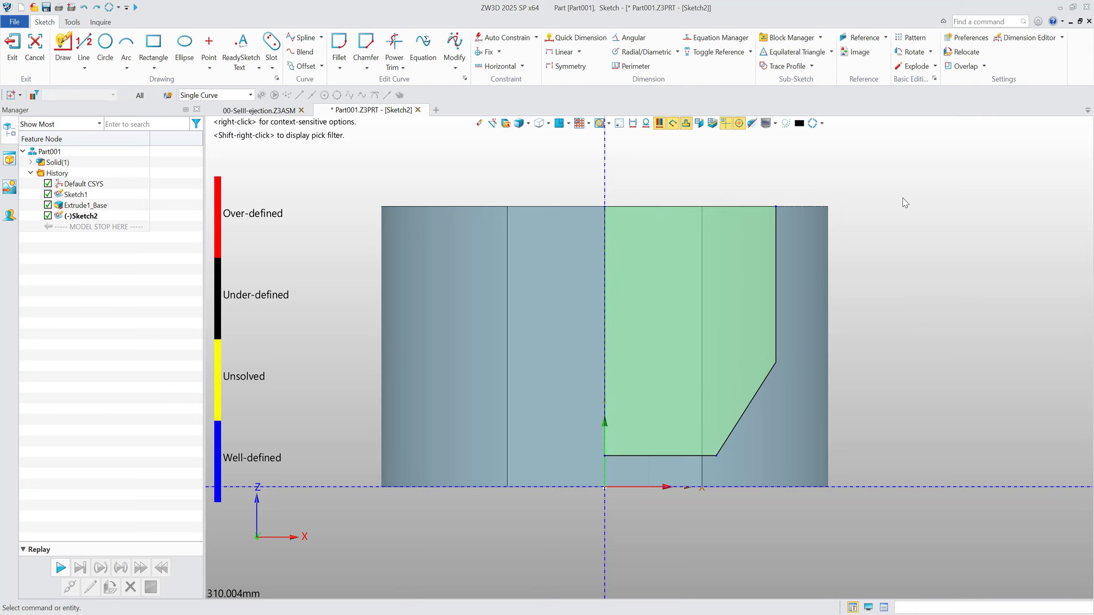
Step: Auto-constrain and dimension all five profile lines, using the profile's upper corner on the vertical axis as base point
{"action": "left_click", "coordinate": [510, 37]}
{"action": "left_click", "coordinate": [609, 208]}
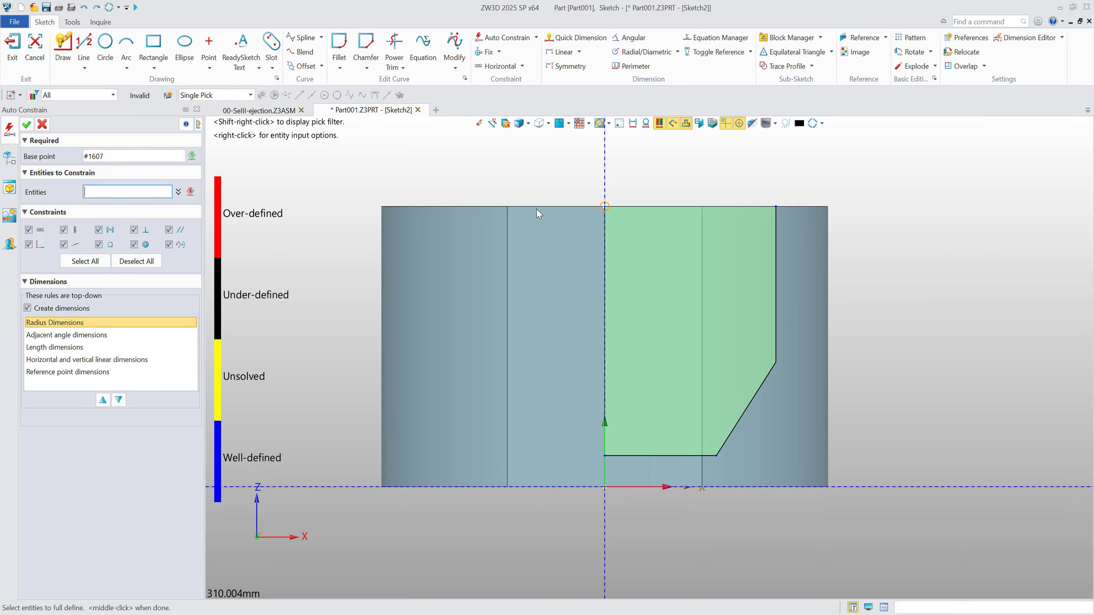
{"action": "left_click_drag", "start_coordinate": [772, 402], "coordinate": [904, 470]}
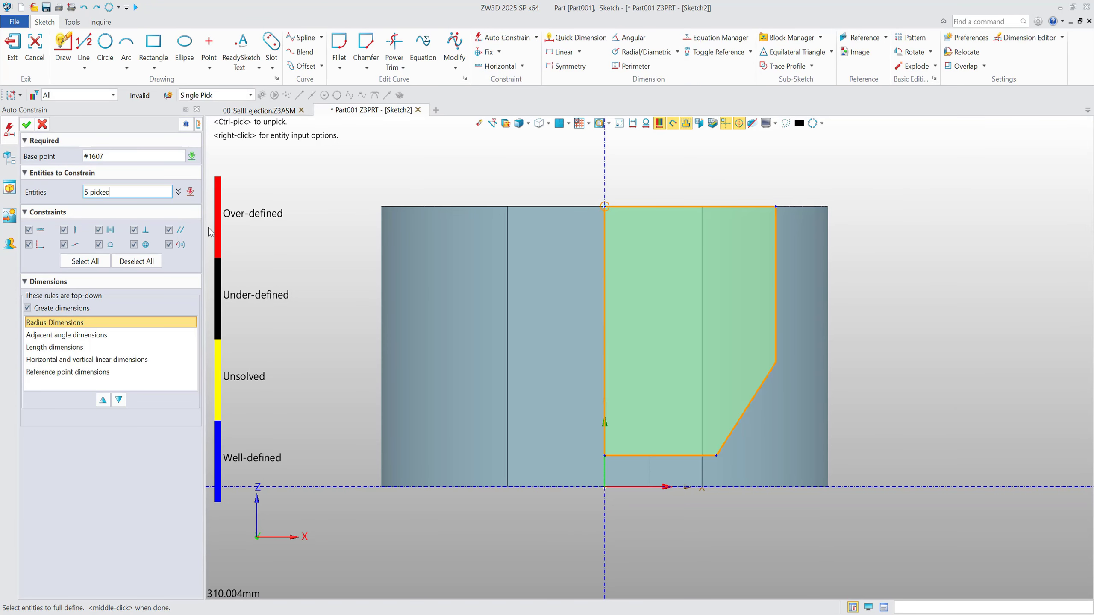
{"action": "left_click", "coordinate": [26, 124]}
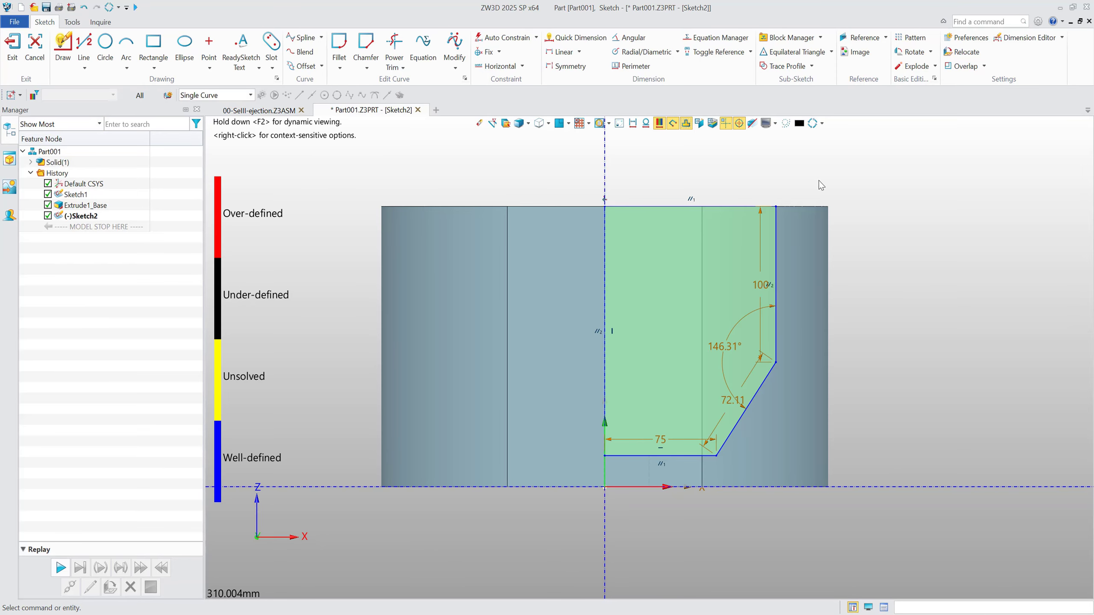
Step: Try a length of 50 mm for the profile's outer vertical line, and undo the change
{"action": "double_click", "coordinate": [757, 284]}
{"action": "type", "text": "50"}
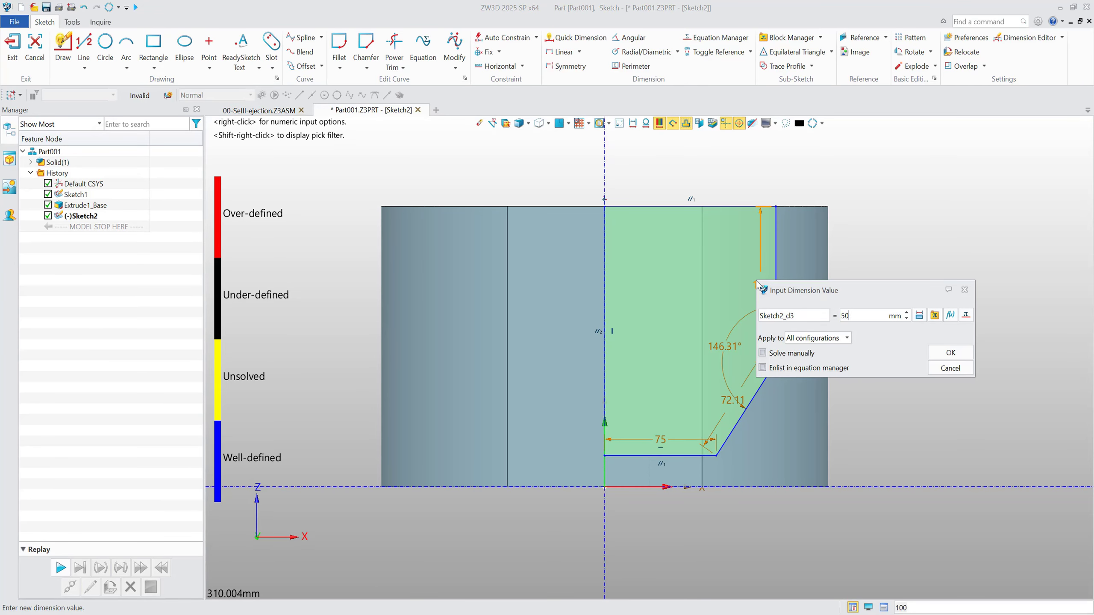
{"action": "key", "text": "Return"}
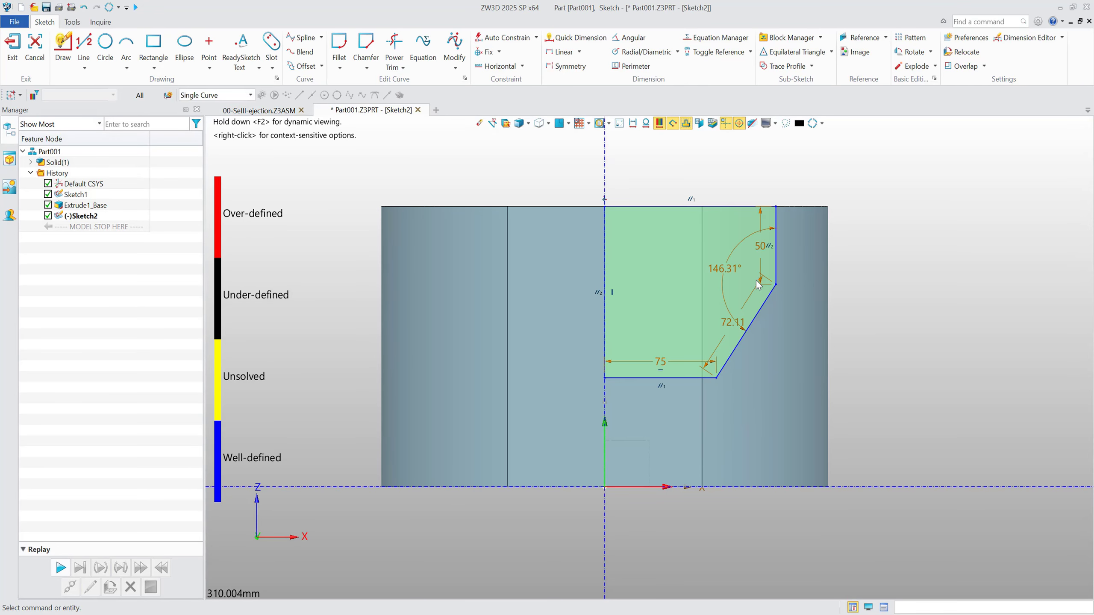
{"action": "key", "text": "ctrl+z"}
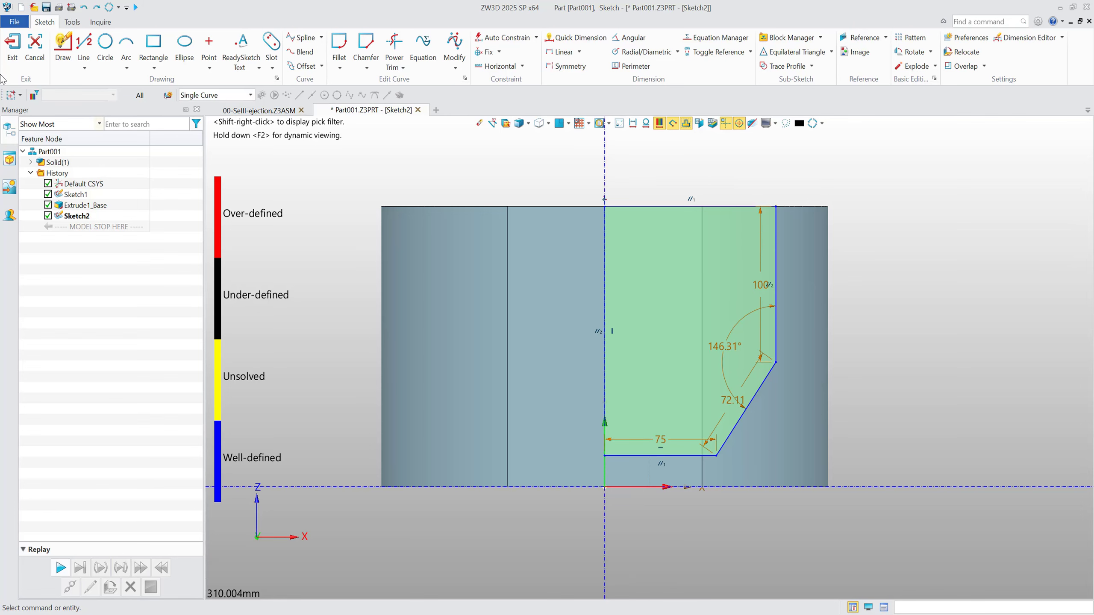
Step: Finish the sketch and revolve its profile around the Z axis from 0 to 360 degrees, removing it from the base solid
{"action": "left_click", "coordinate": [12, 54]}
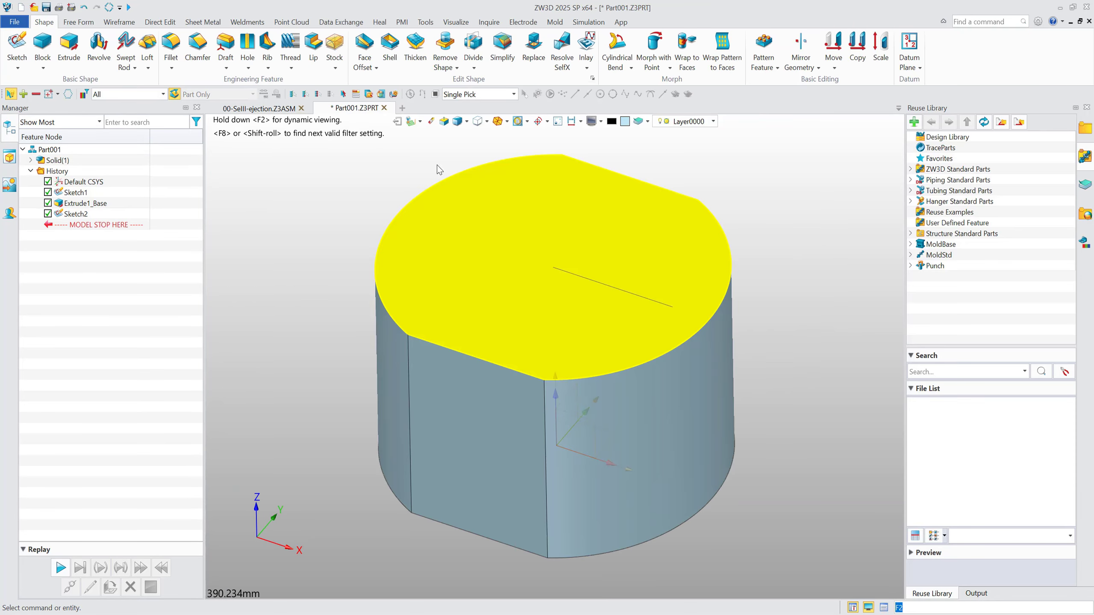
{"action": "left_click", "coordinate": [98, 48]}
{"action": "left_click", "coordinate": [593, 281]}
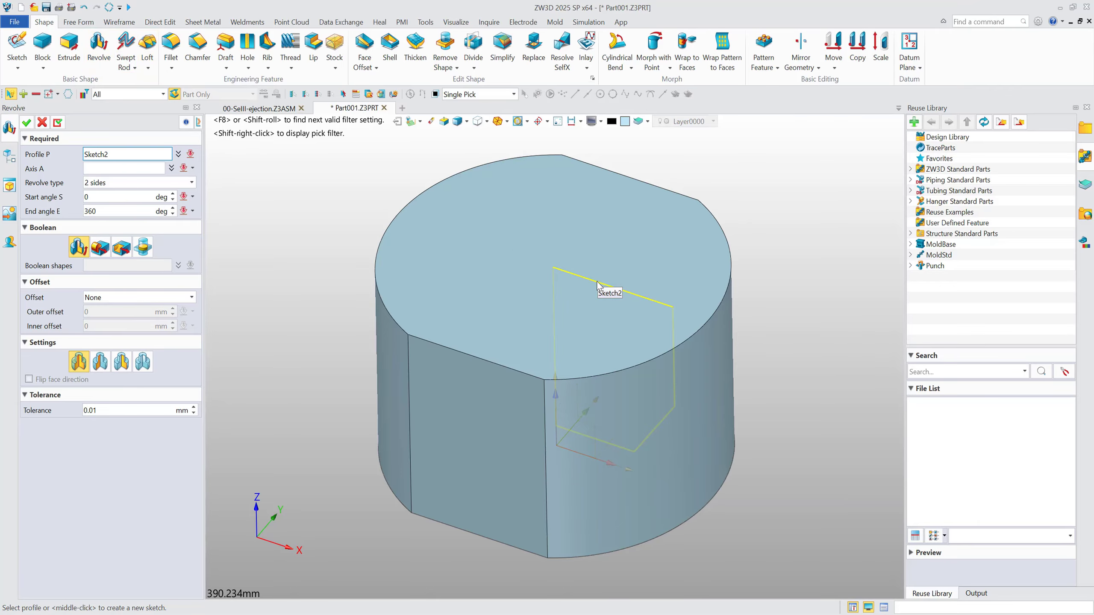
{"action": "left_click", "coordinate": [149, 168]}
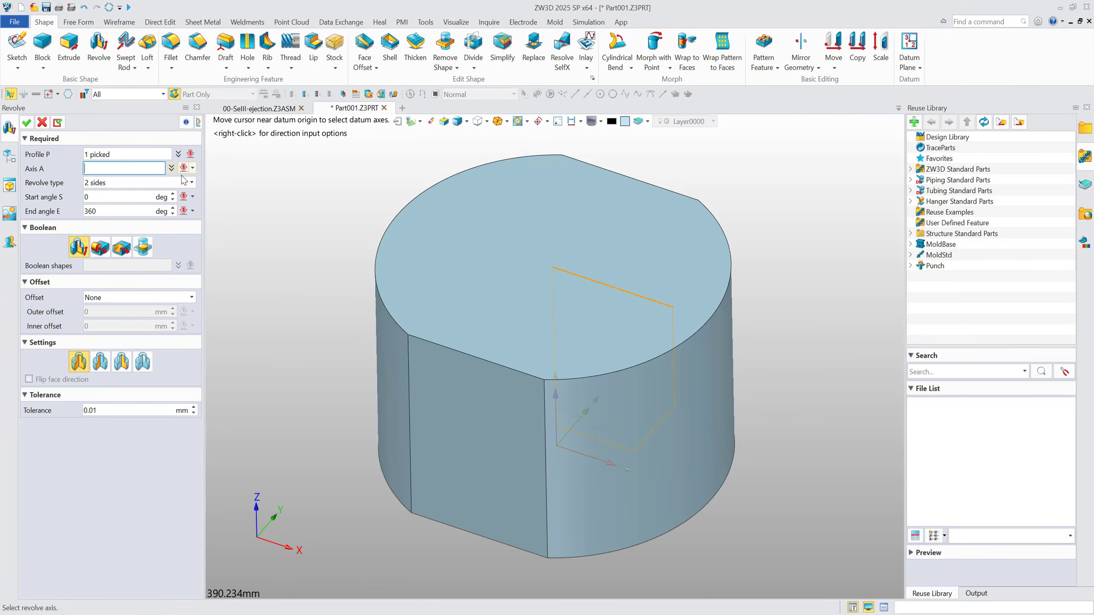
{"action": "right_click", "coordinate": [361, 190]}
{"action": "left_click", "coordinate": [398, 223]}
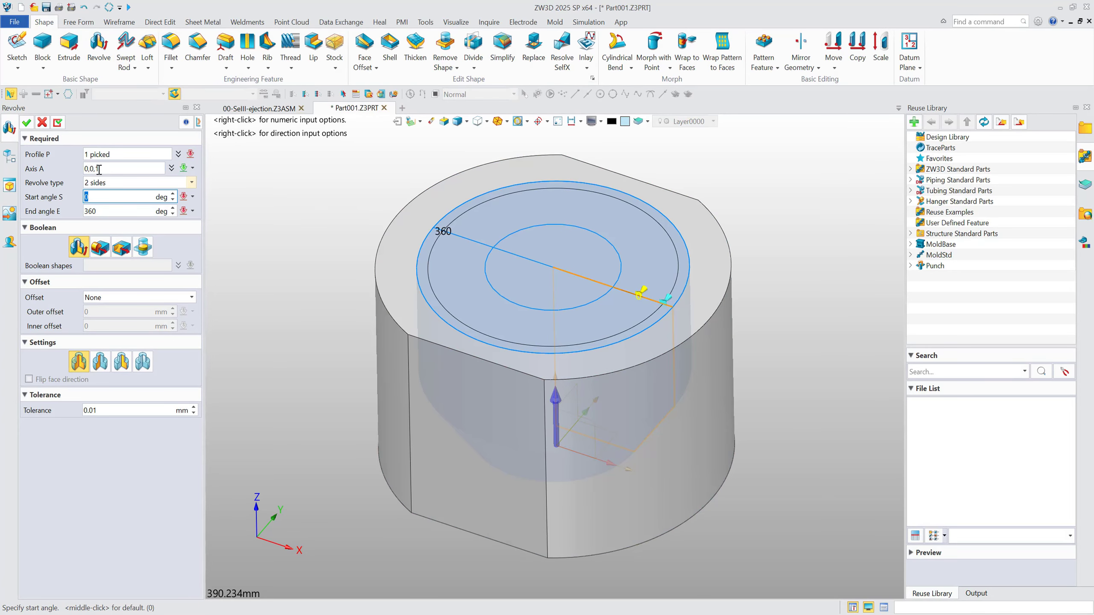
{"action": "left_click", "coordinate": [121, 247]}
{"action": "left_click", "coordinate": [26, 123]}
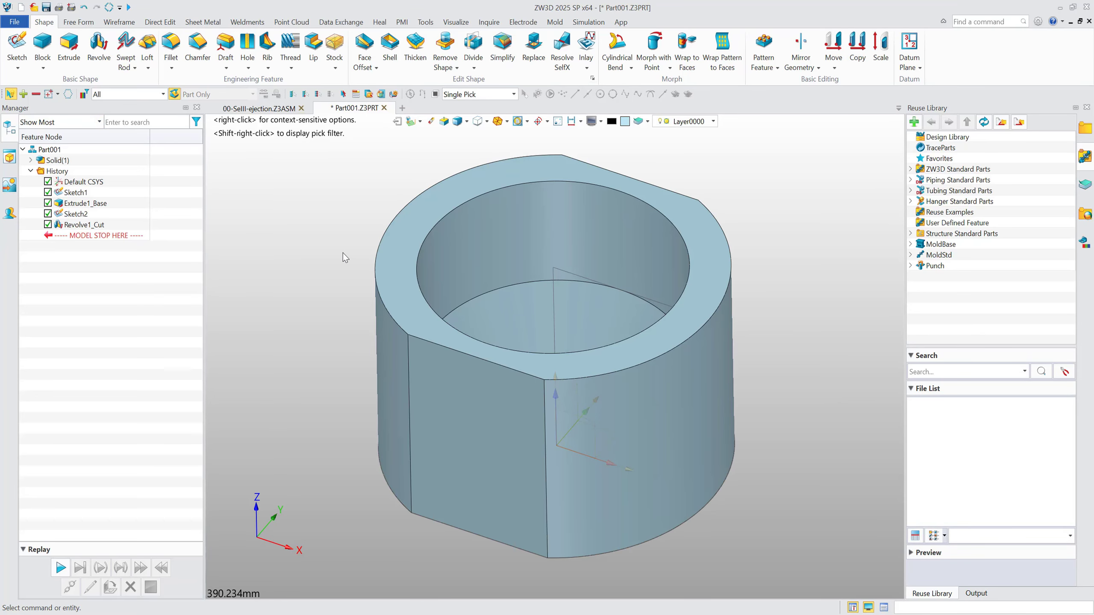
{"action": "scroll", "coordinate": [454, 260], "scroll_direction": "down", "scroll_amount": 3}
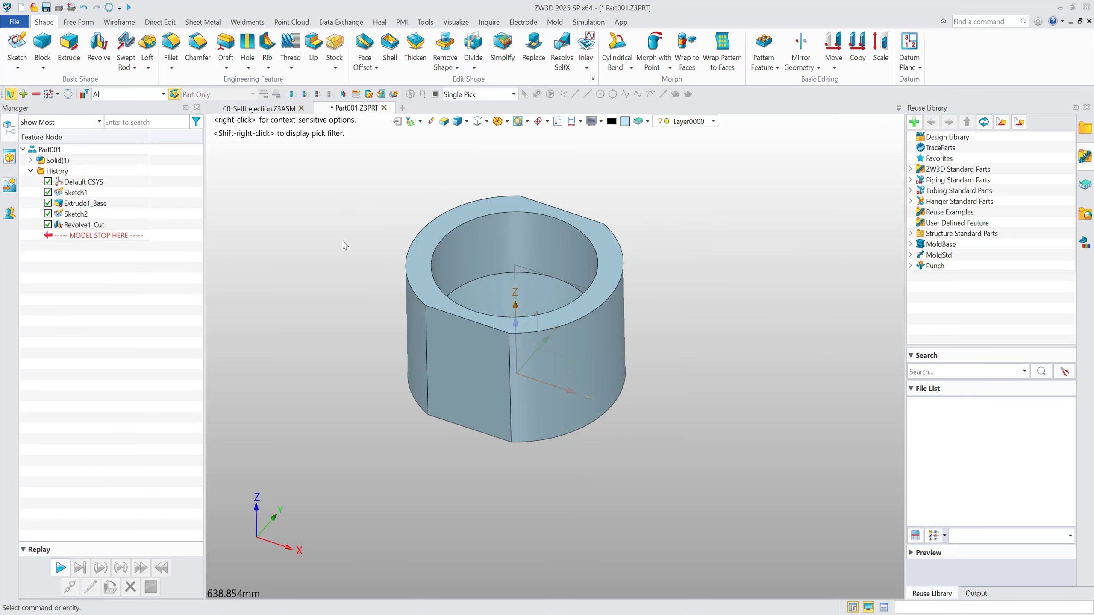
{"action": "scroll", "coordinate": [307, 243], "scroll_direction": "up", "scroll_amount": 2}
{"action": "right_click_drag", "start_coordinate": [314, 239], "coordinate": [336, 254]}
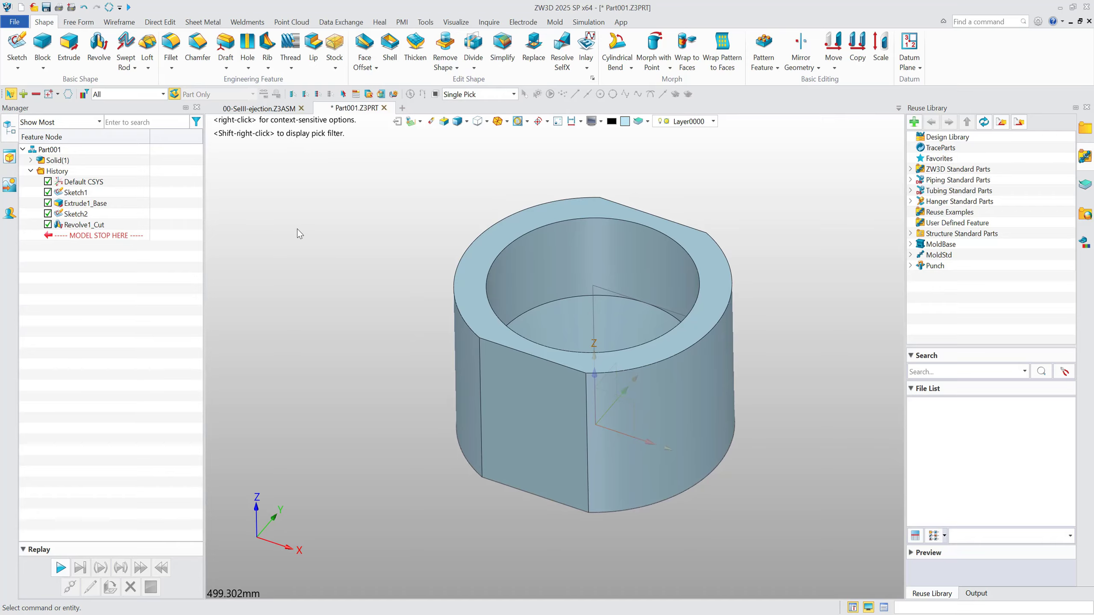
{"action": "right_click_drag", "start_coordinate": [297, 229], "coordinate": [300, 191]}
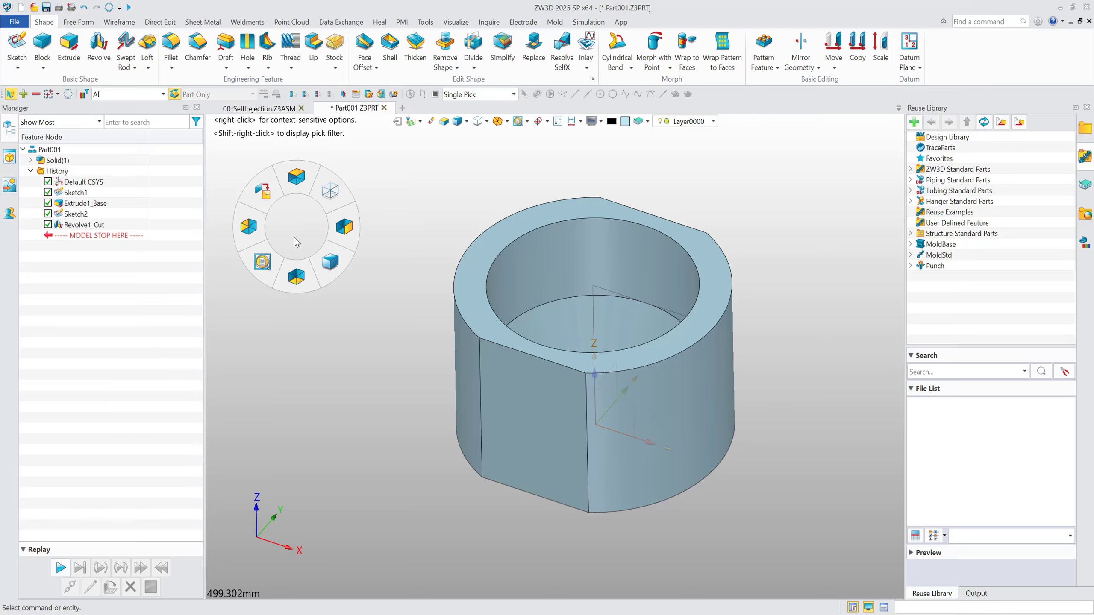
{"action": "right_click_drag", "start_coordinate": [315, 234], "coordinate": [292, 215]}
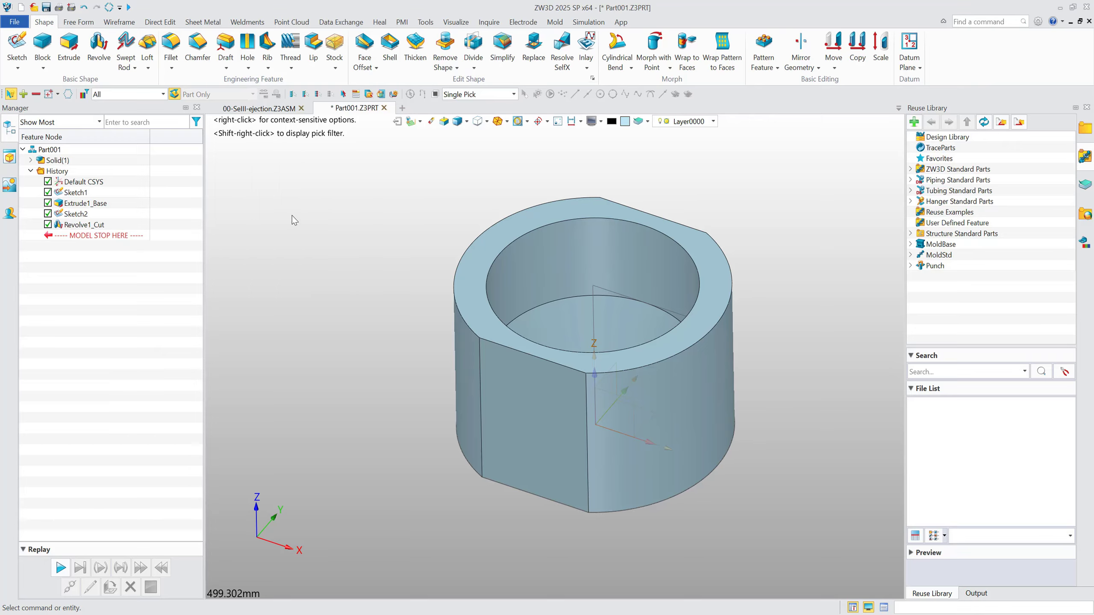
Step: Cut a simple Thru-All hole of 200 mm diameter at the centre of the solid's bottom face
{"action": "right_click", "coordinate": [267, 192]}
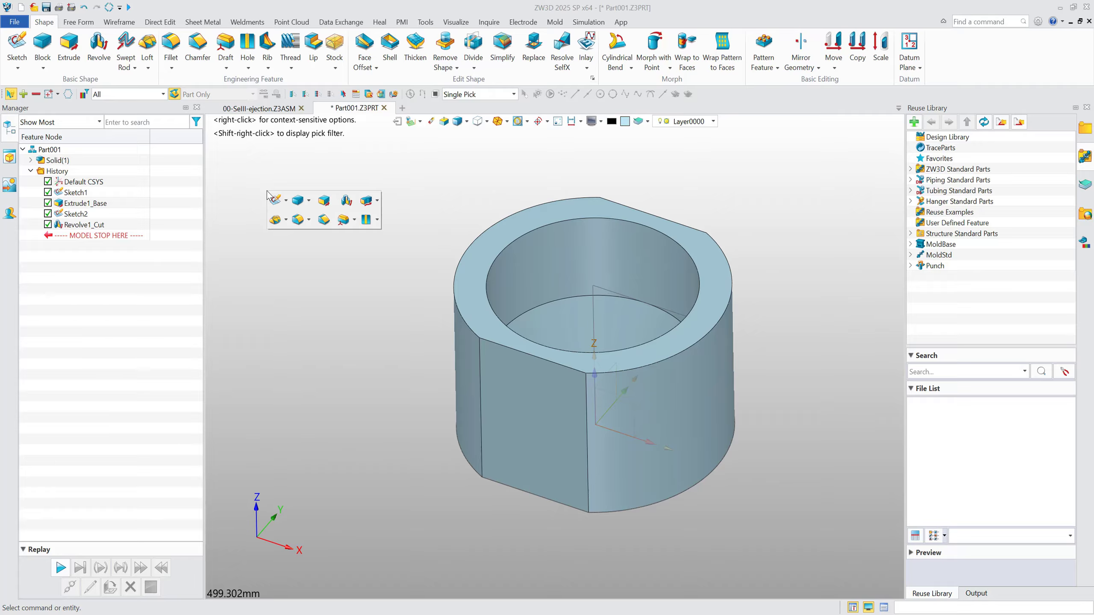
{"action": "left_click", "coordinate": [367, 221]}
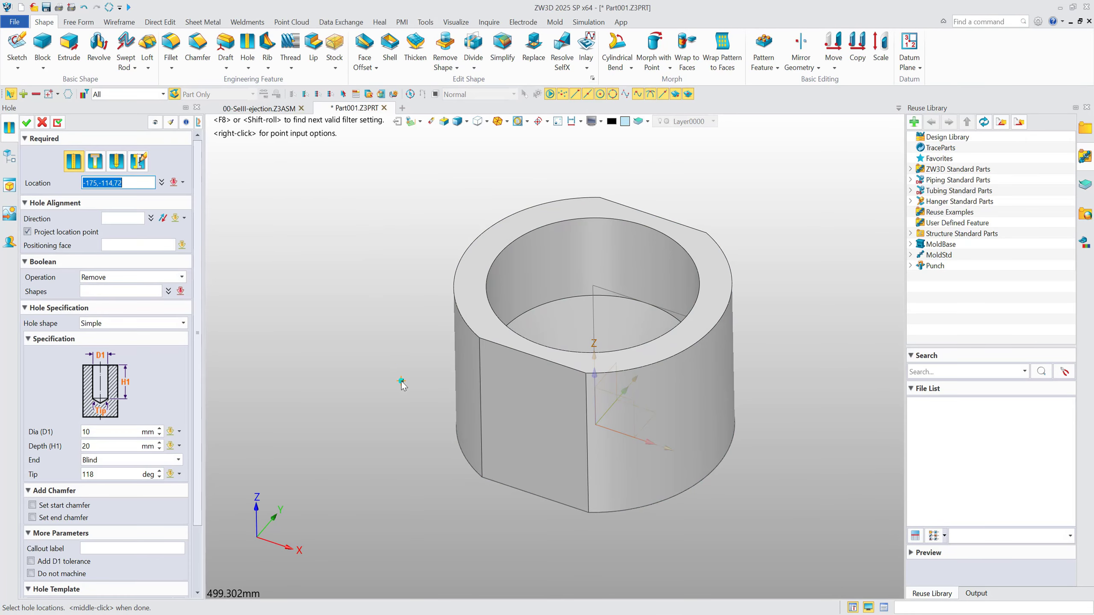
{"action": "right_click_drag", "start_coordinate": [401, 381], "coordinate": [402, 222]}
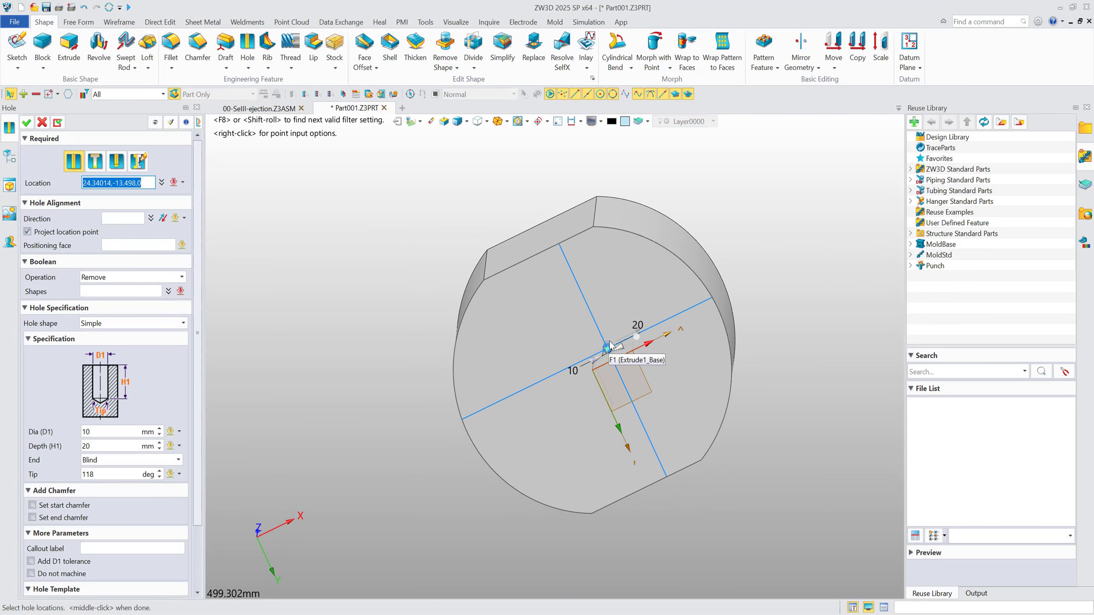
{"action": "left_click", "coordinate": [593, 371]}
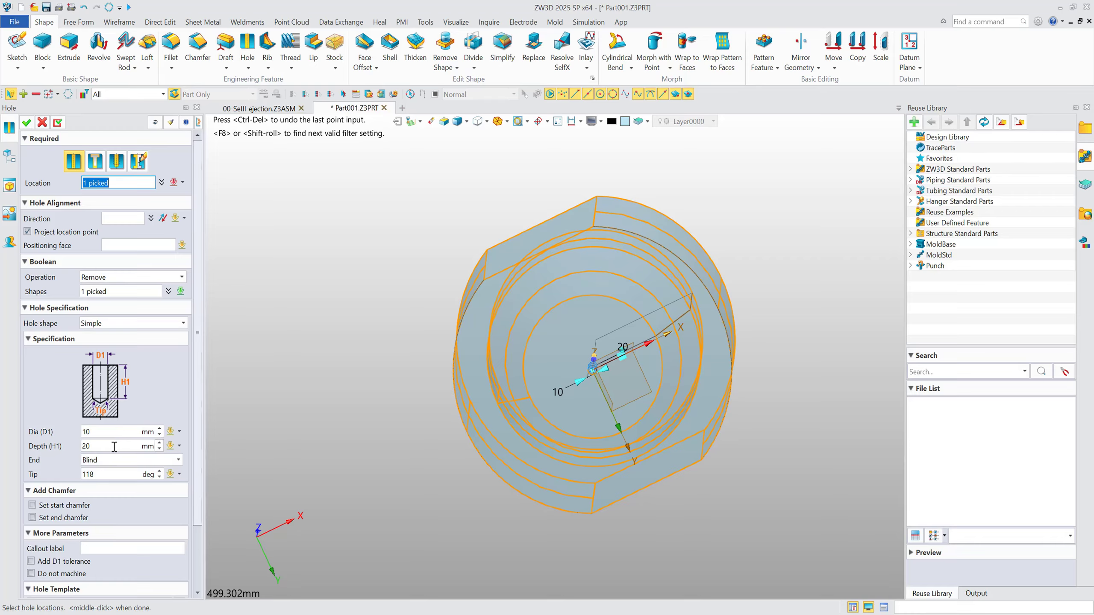
{"action": "left_click", "coordinate": [116, 432]}
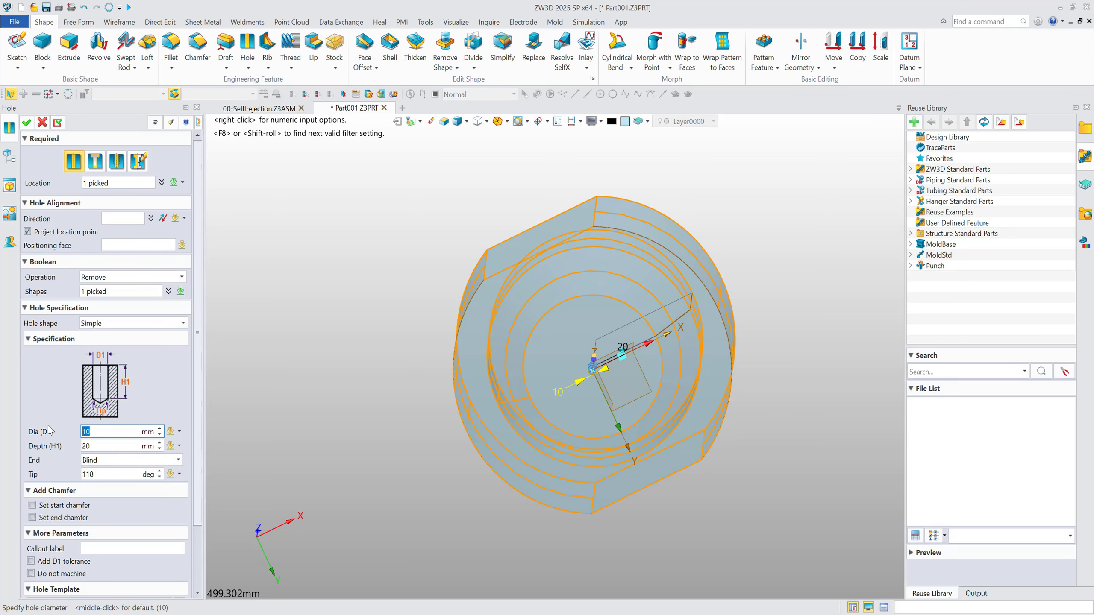
{"action": "type", "text": "200"}
{"action": "key", "text": "Return"}
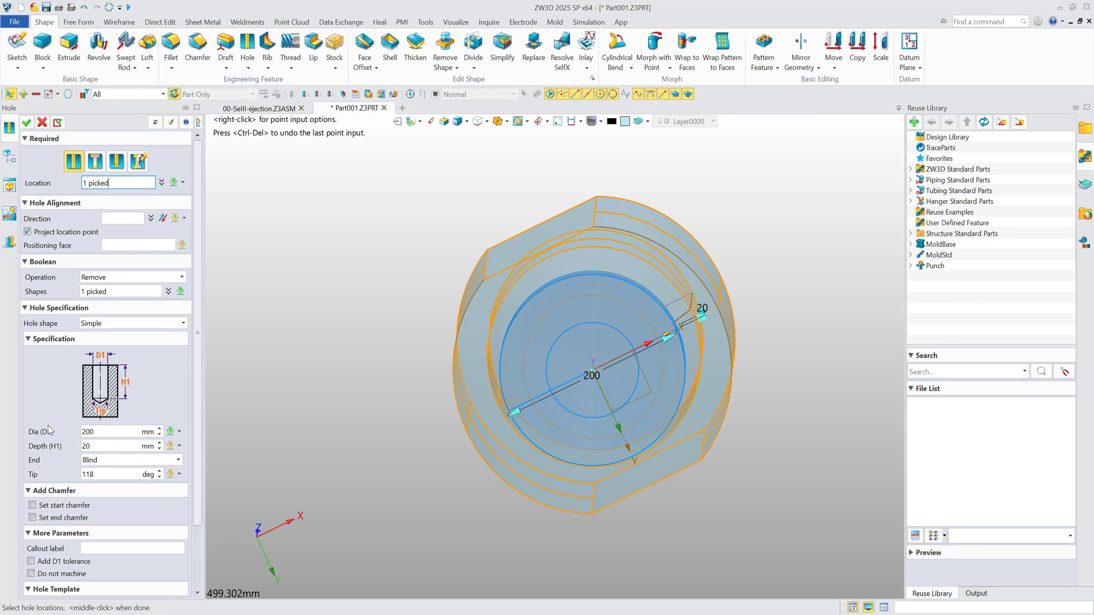
{"action": "left_click", "coordinate": [142, 461]}
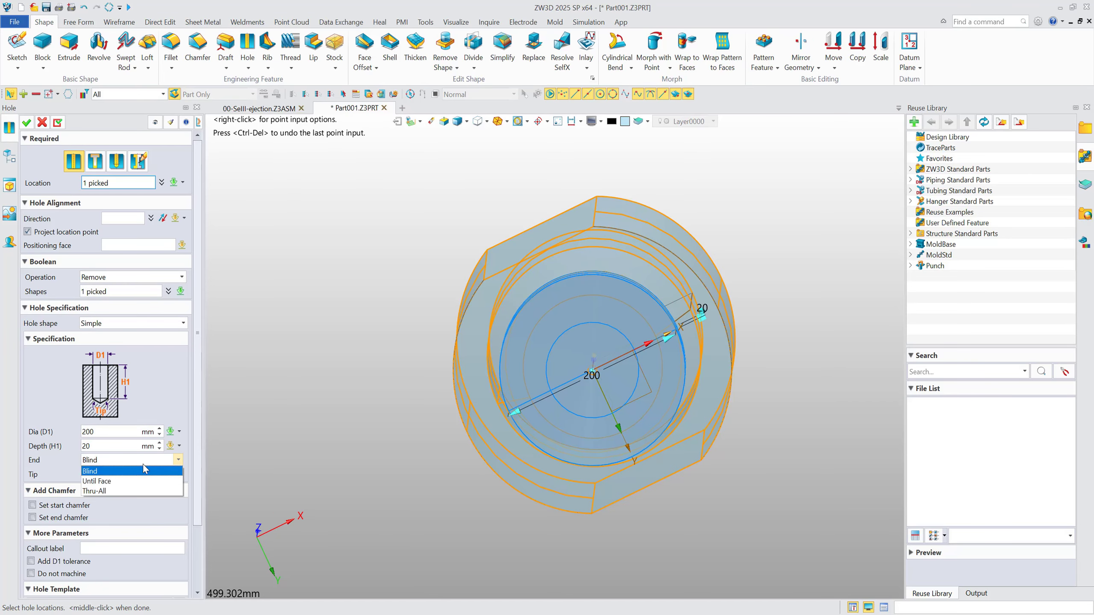
{"action": "left_click", "coordinate": [110, 491]}
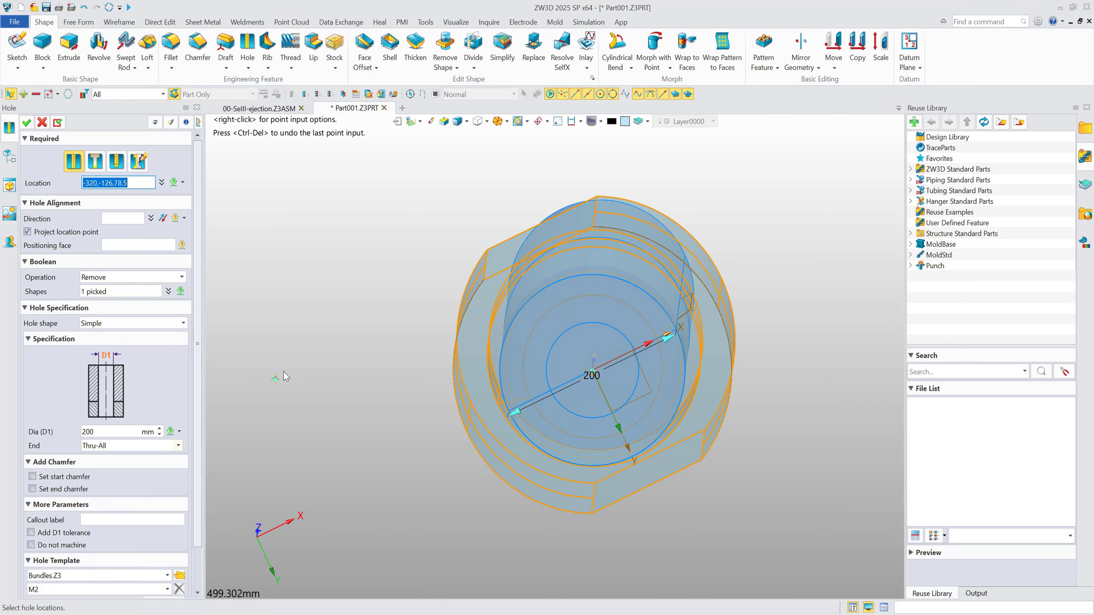
{"action": "left_click", "coordinate": [26, 122]}
{"action": "right_click_drag", "start_coordinate": [355, 184], "coordinate": [367, 355]}
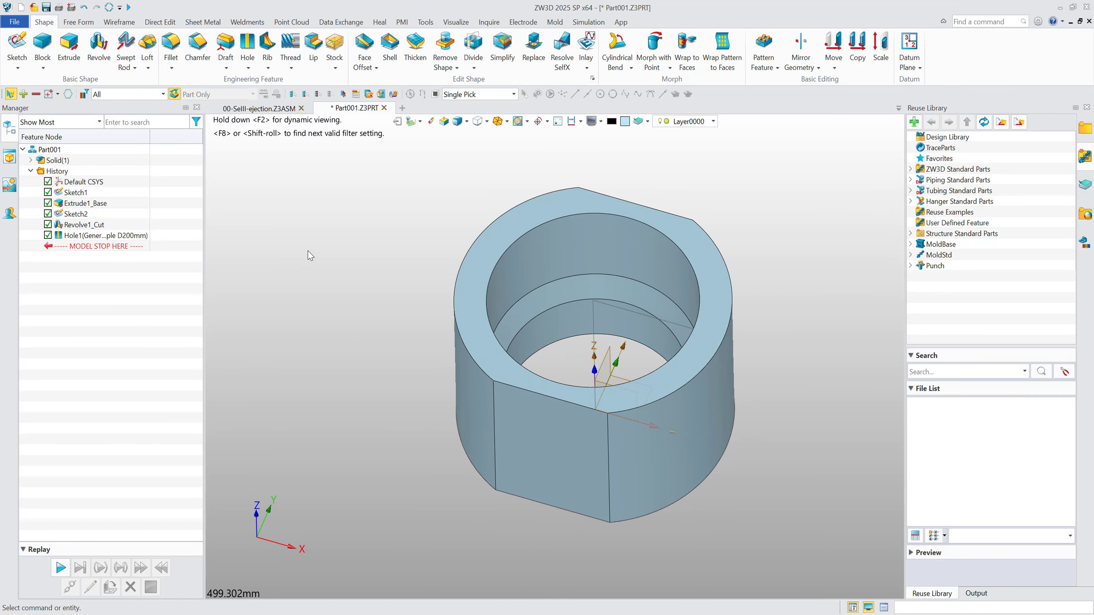
Step: Chamfer all edges of the solid with an offset-distance setback of 2 mm
{"action": "left_click", "coordinate": [197, 42]}
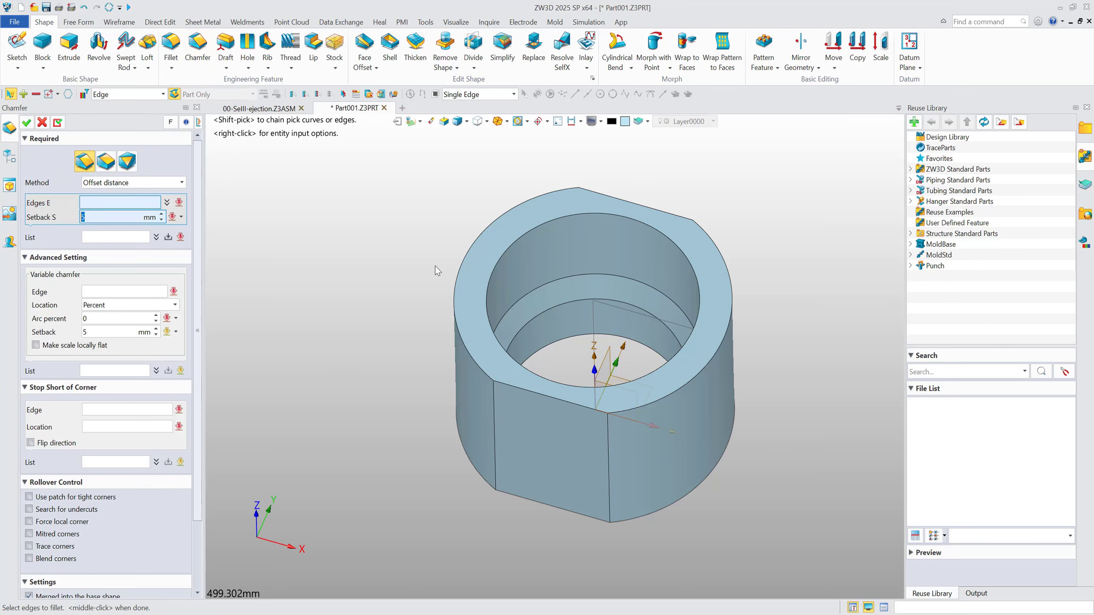
{"action": "left_click_drag", "start_coordinate": [361, 180], "coordinate": [782, 505]}
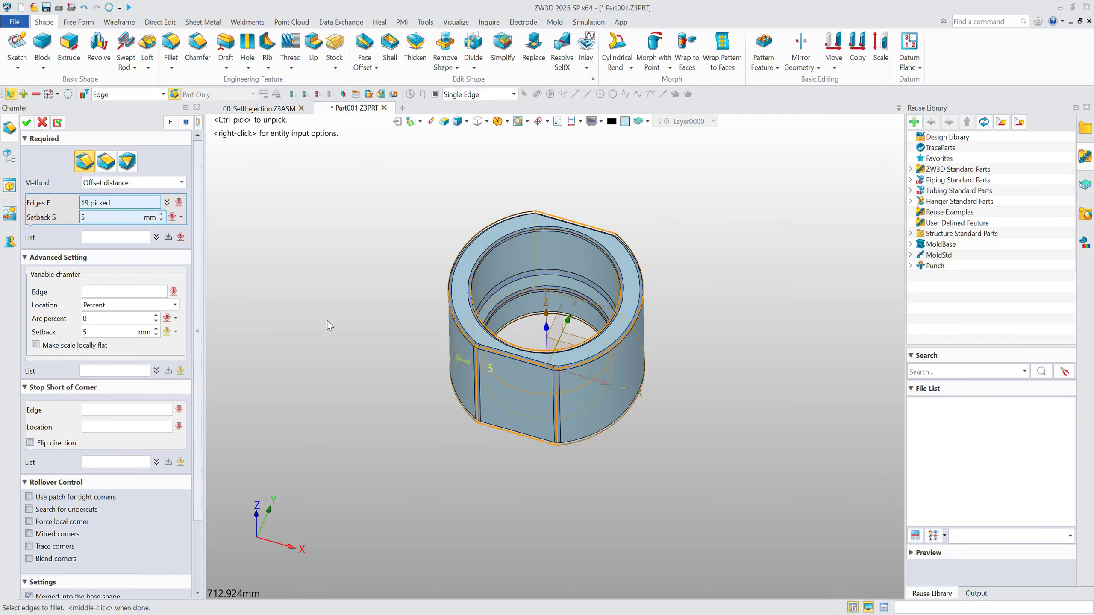
{"action": "type", "text": "2"}
{"action": "key", "text": "Return"}
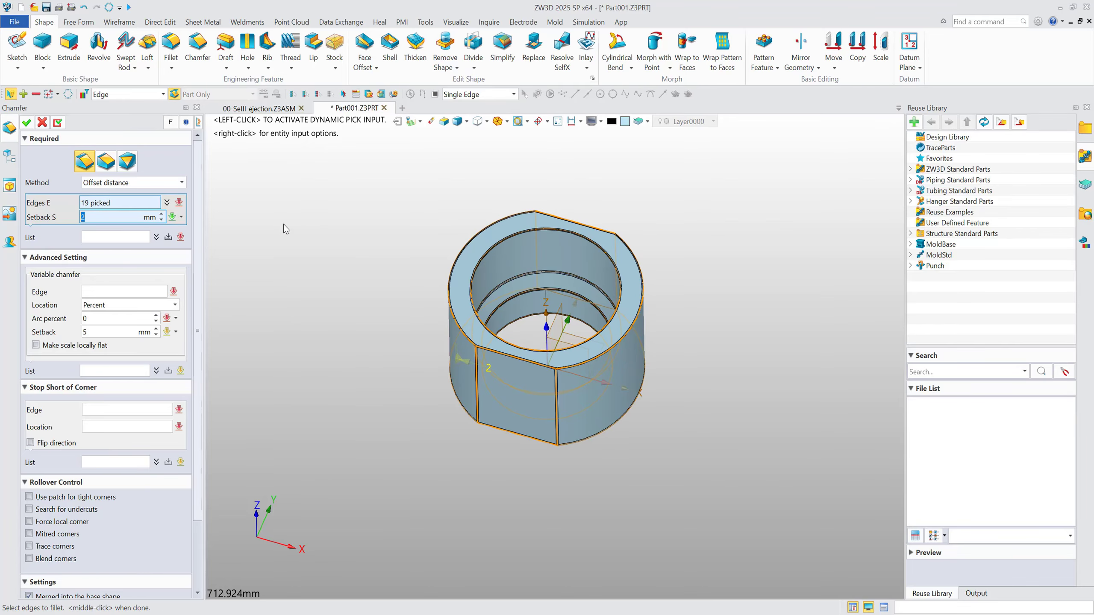
{"action": "left_click", "coordinate": [26, 122]}
Step: Begin a hole located by a new sketch on the solid's bottom face, and place a point on the vertical axis above the bore
{"action": "right_click_drag", "start_coordinate": [470, 463], "coordinate": [353, 287]}
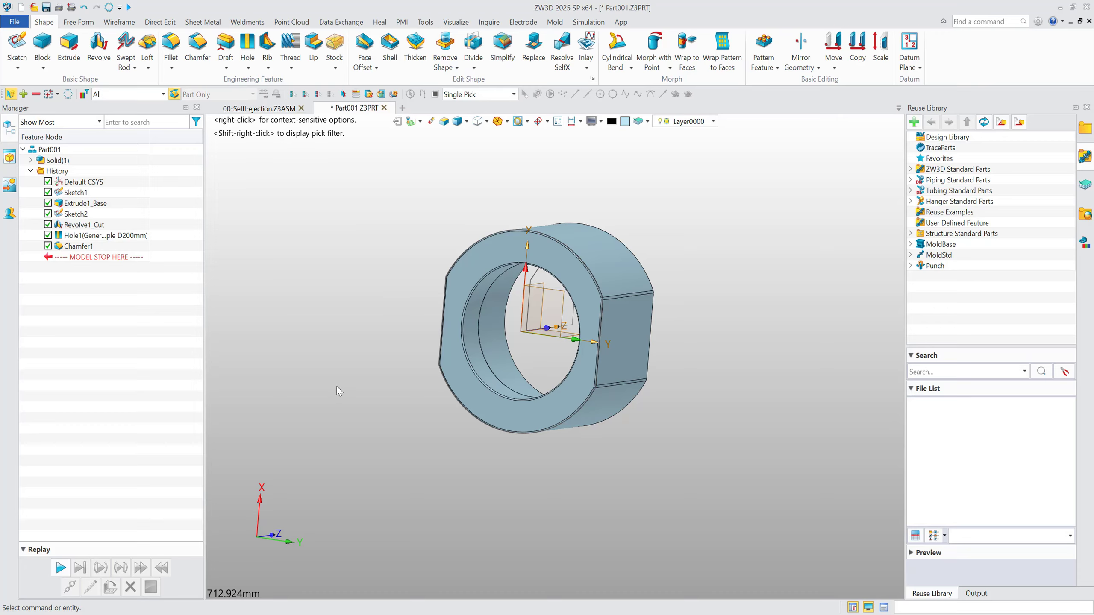
{"action": "left_click", "coordinate": [250, 47]}
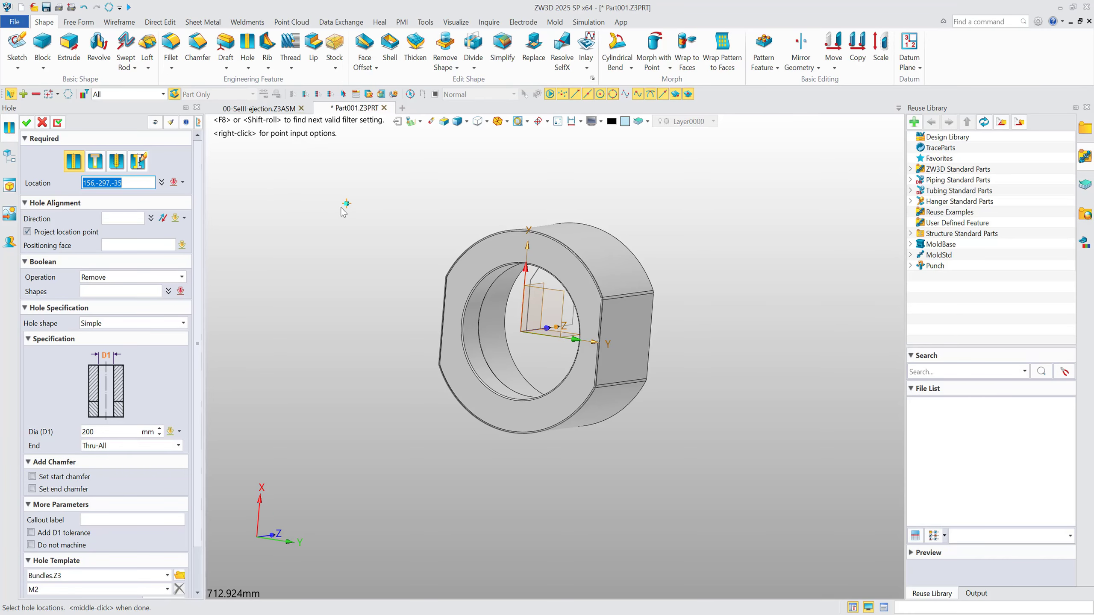
{"action": "left_click", "coordinate": [17, 47]}
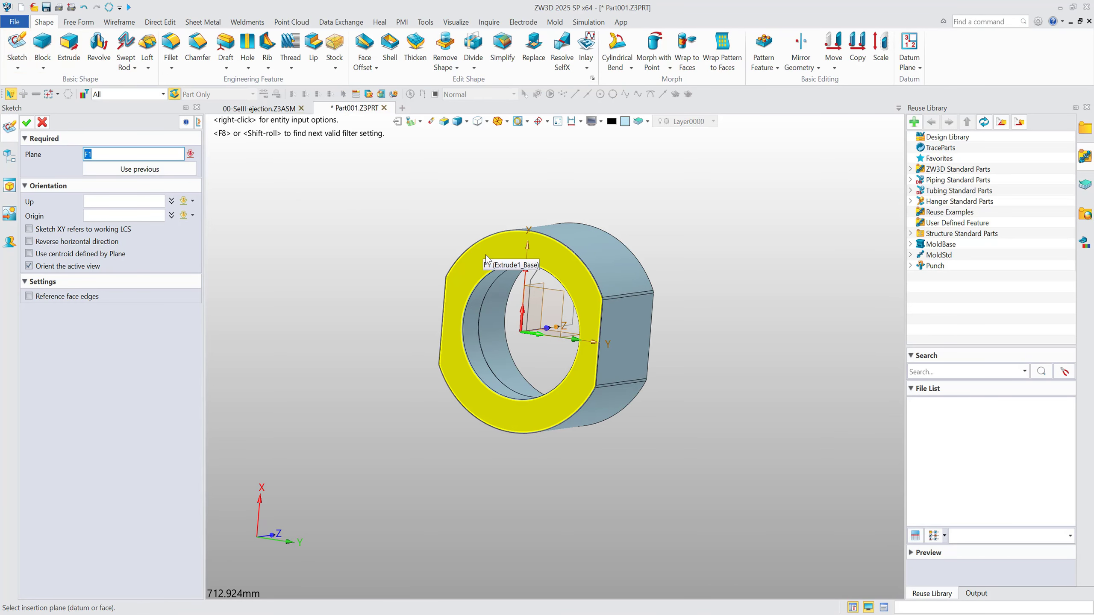
{"action": "left_click", "coordinate": [481, 255]}
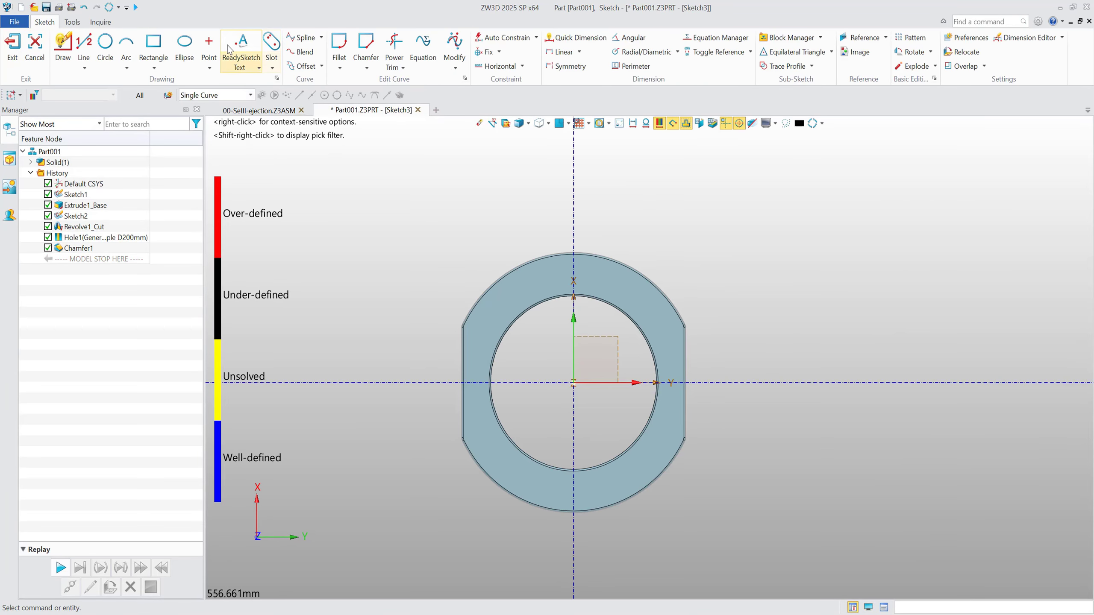
{"action": "left_click", "coordinate": [209, 47]}
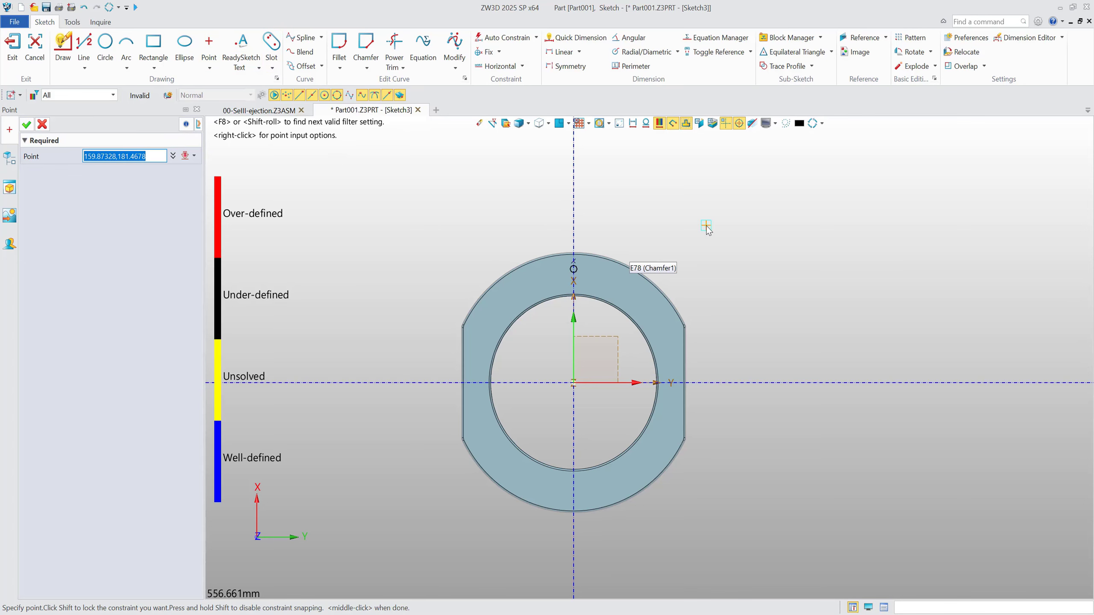
{"action": "middle_click", "coordinate": [705, 226]}
Step: Dimension the sketch point 130 mm from the horizontal axis and finish the sketch as the hole location
{"action": "right_click", "coordinate": [705, 226]}
{"action": "left_click", "coordinate": [727, 215]}
{"action": "left_click", "coordinate": [573, 271]}
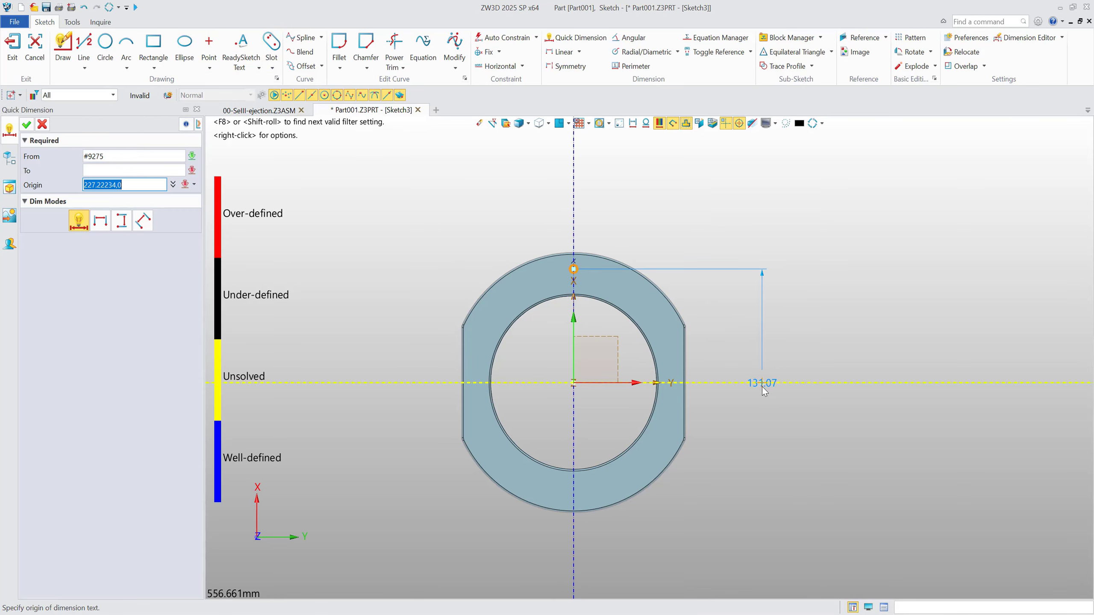
{"action": "left_click", "coordinate": [770, 348]}
{"action": "key", "text": "Return"}
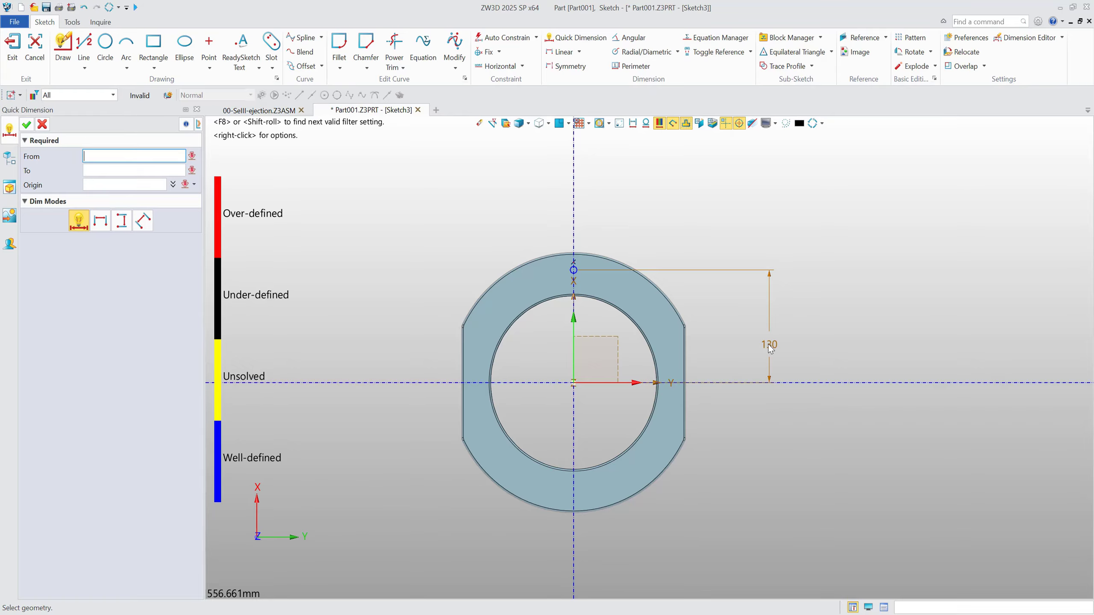
{"action": "left_click", "coordinate": [12, 45]}
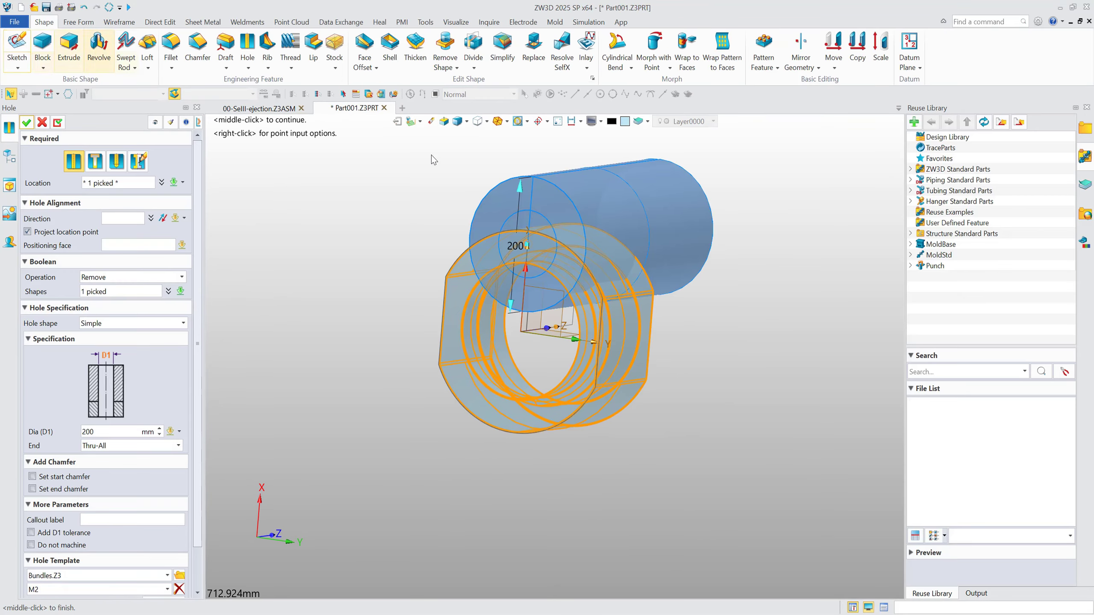
Step: Make the hole an ISO clearance hole with a Counter-Bore shape for a Socket Head 4762 screw
{"action": "left_click", "coordinate": [96, 161]}
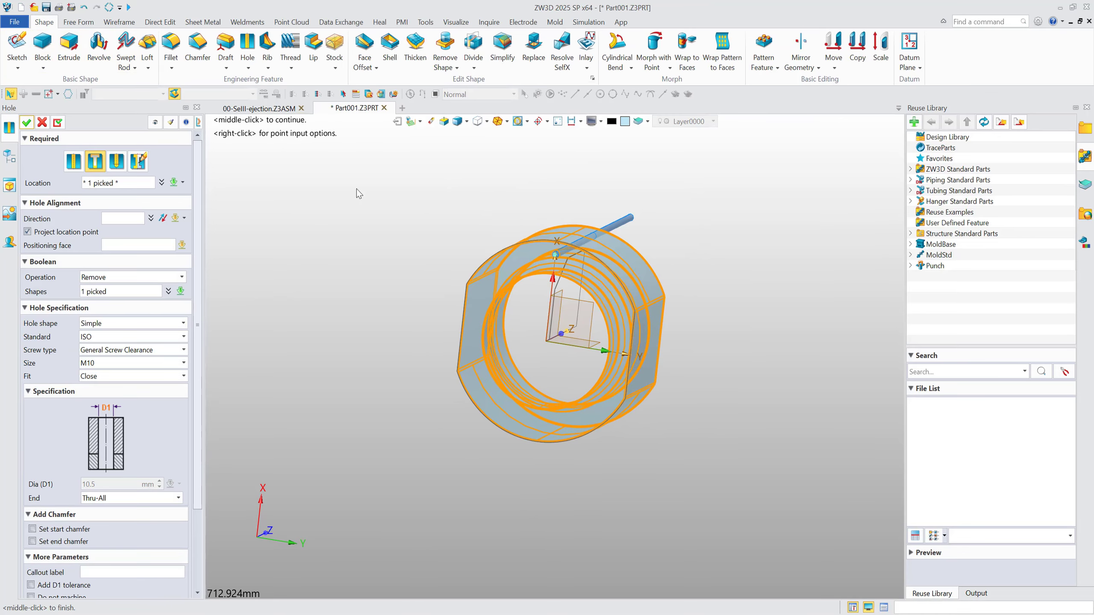
{"action": "scroll", "coordinate": [567, 268], "scroll_direction": "up", "scroll_amount": 4}
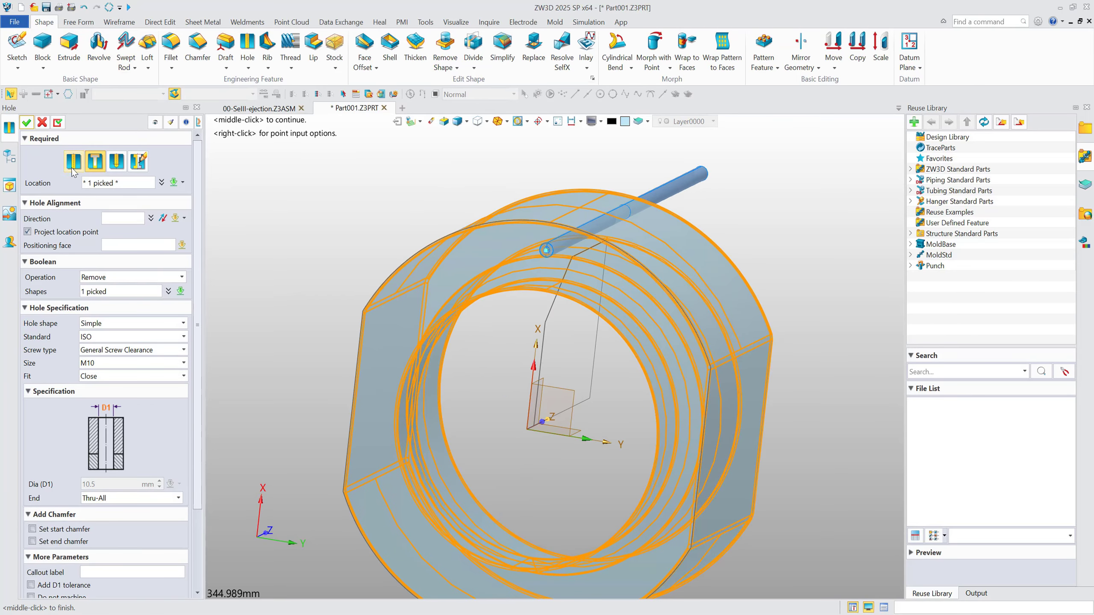
{"action": "left_click", "coordinate": [120, 161]}
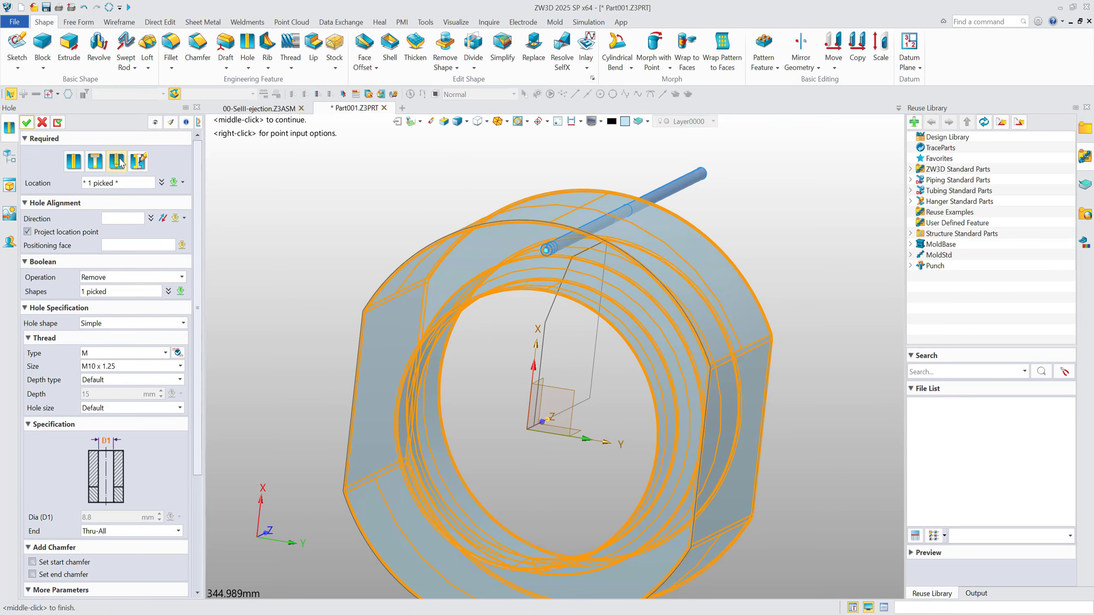
{"action": "left_click", "coordinate": [96, 161]}
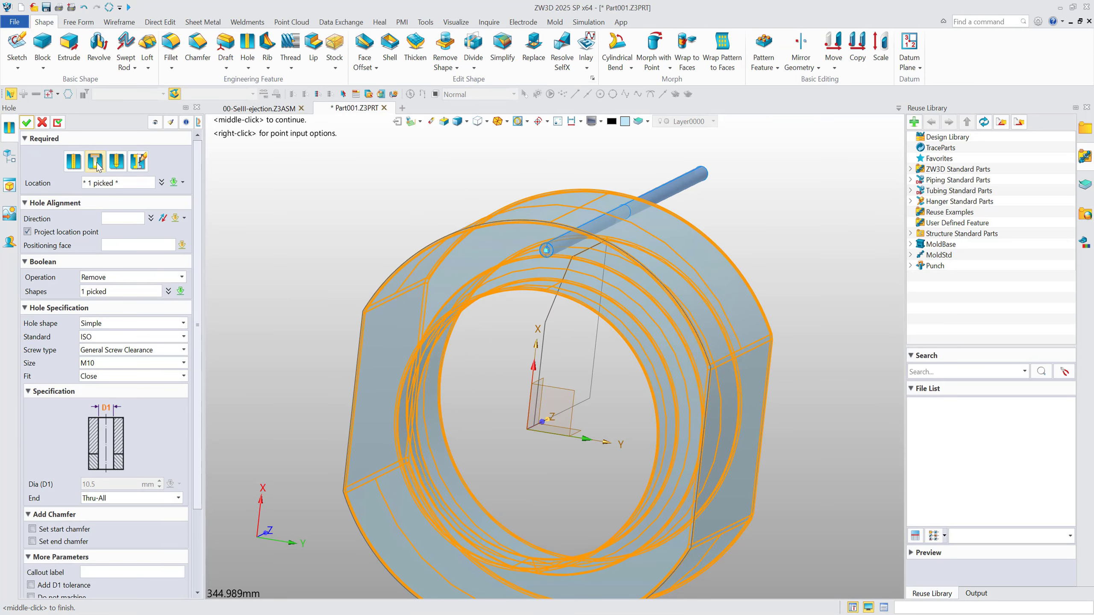
{"action": "left_click", "coordinate": [142, 324]}
{"action": "left_click", "coordinate": [129, 344]}
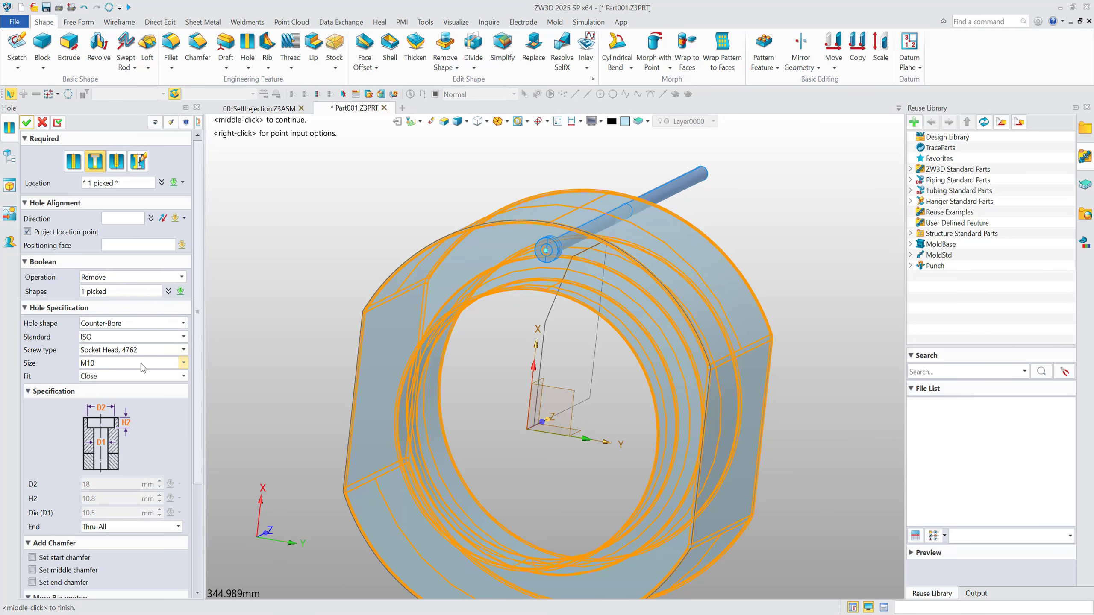
Step: Set the counter-bore hole's size to M20 and create it through the bottom face
{"action": "left_click", "coordinate": [142, 364]}
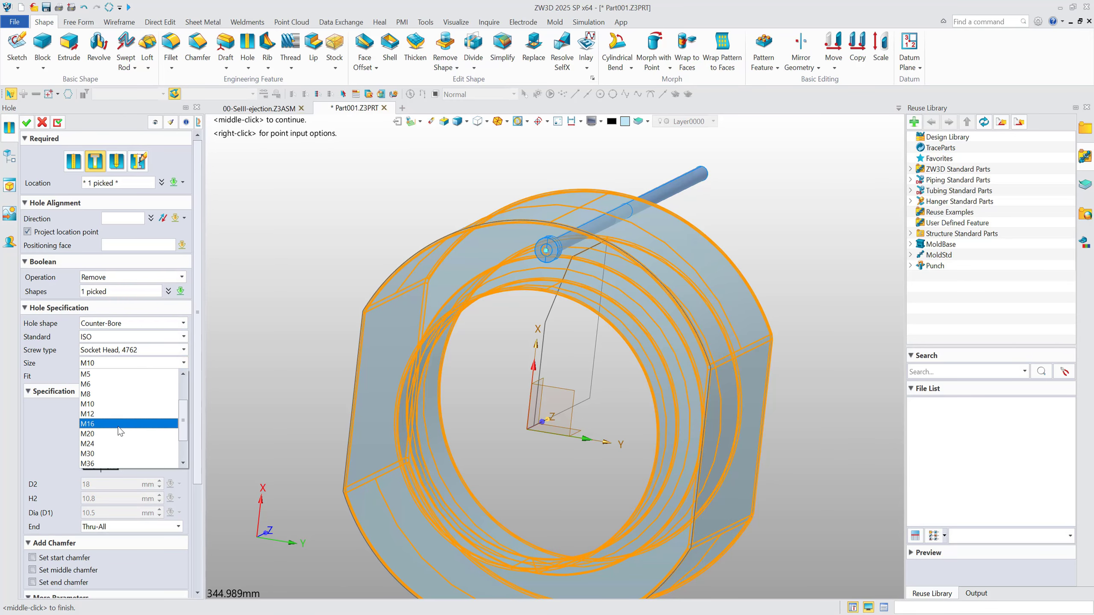
{"action": "scroll", "coordinate": [119, 429], "scroll_direction": "down", "scroll_amount": 1}
{"action": "left_click", "coordinate": [94, 424]}
{"action": "right_click_drag", "start_coordinate": [276, 337], "coordinate": [328, 302]}
{"action": "left_click", "coordinate": [26, 122]}
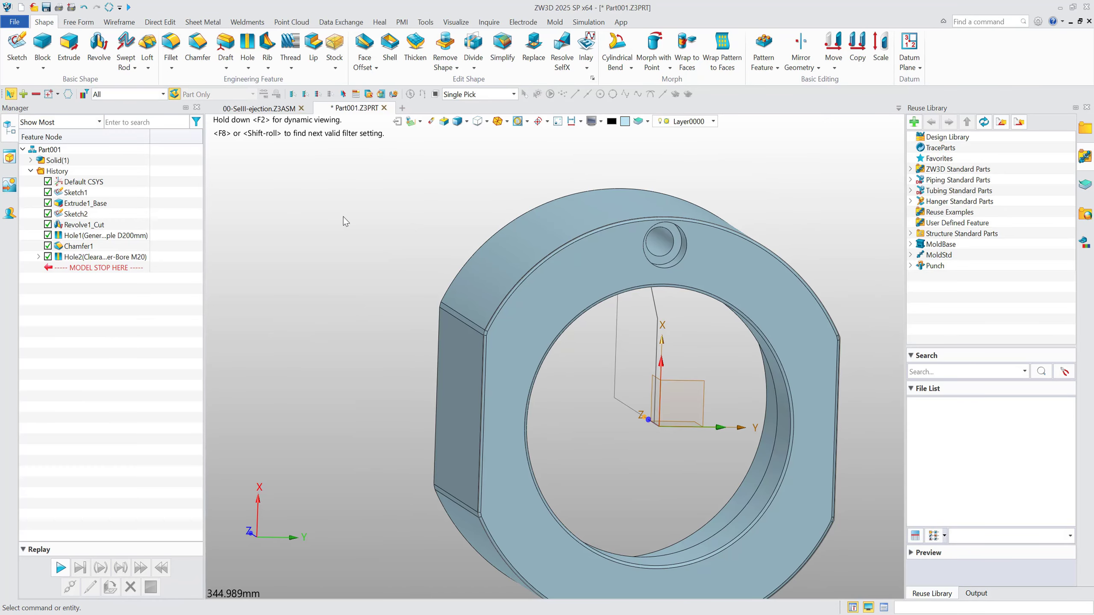
Step: Set up a circular pattern of the counter-bore hole around the Z axis with 8 instances at 45-degree spacing
{"action": "scroll", "coordinate": [364, 246], "scroll_direction": "down", "scroll_amount": 2}
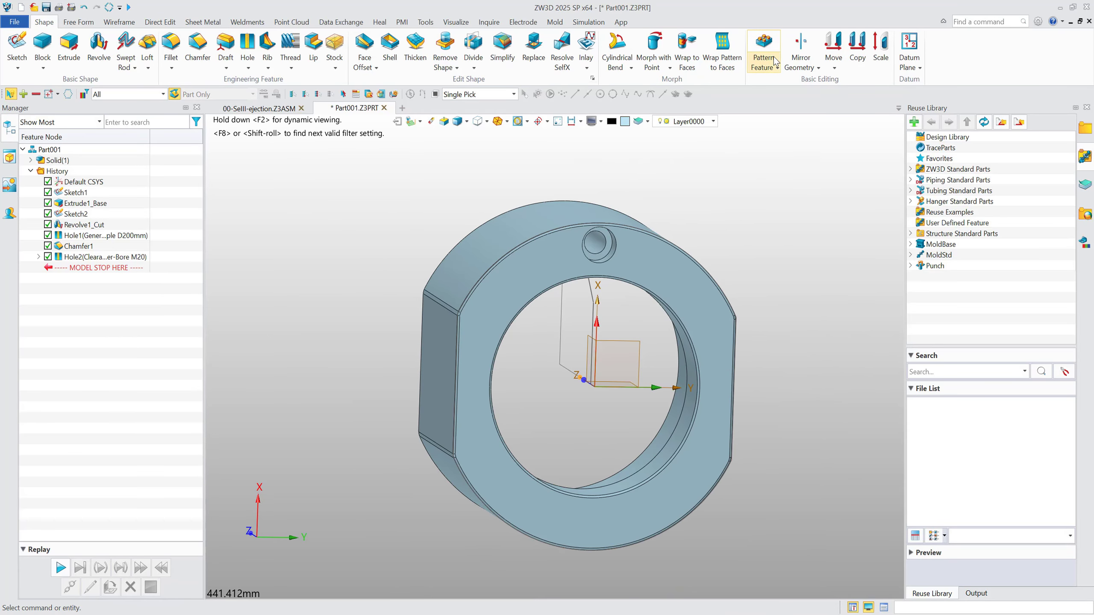
{"action": "left_click", "coordinate": [764, 44]}
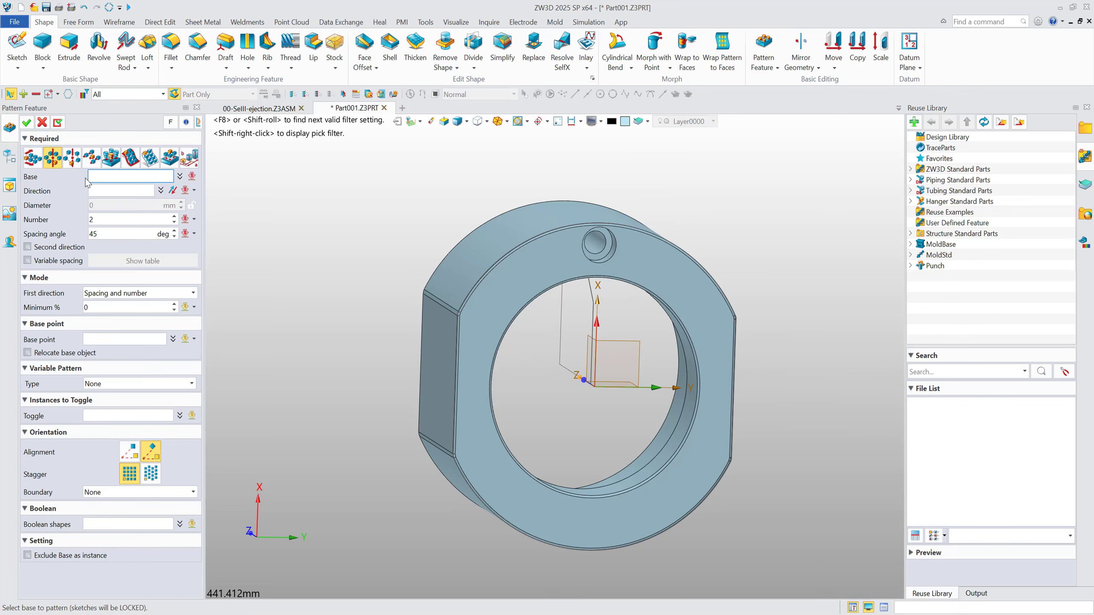
{"action": "left_click", "coordinate": [597, 244]}
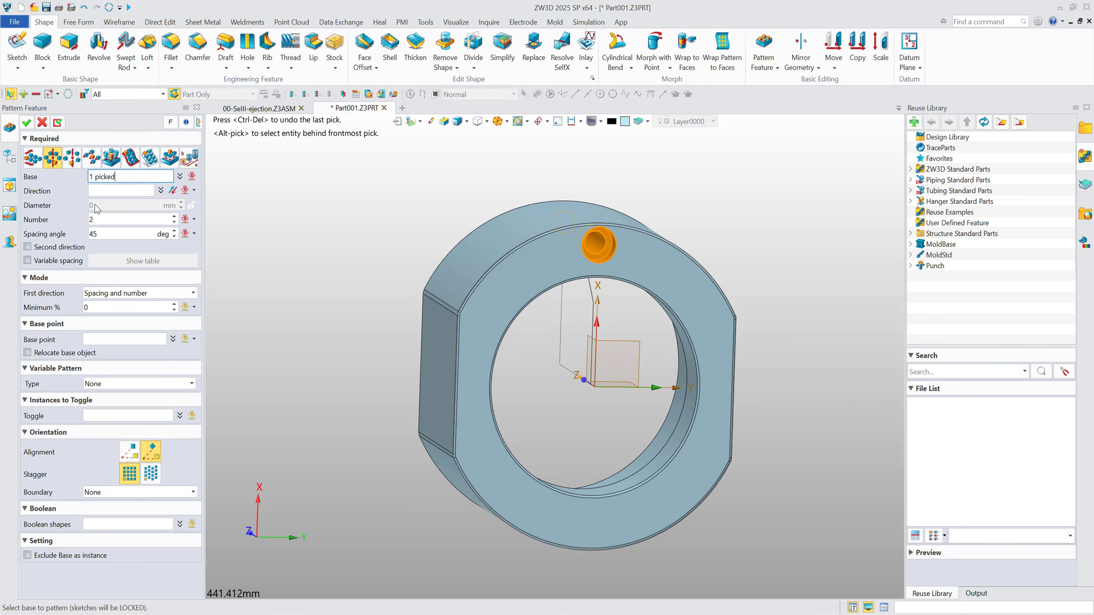
{"action": "right_click", "coordinate": [281, 188]}
{"action": "left_click", "coordinate": [310, 220]}
{"action": "left_click", "coordinate": [125, 219]}
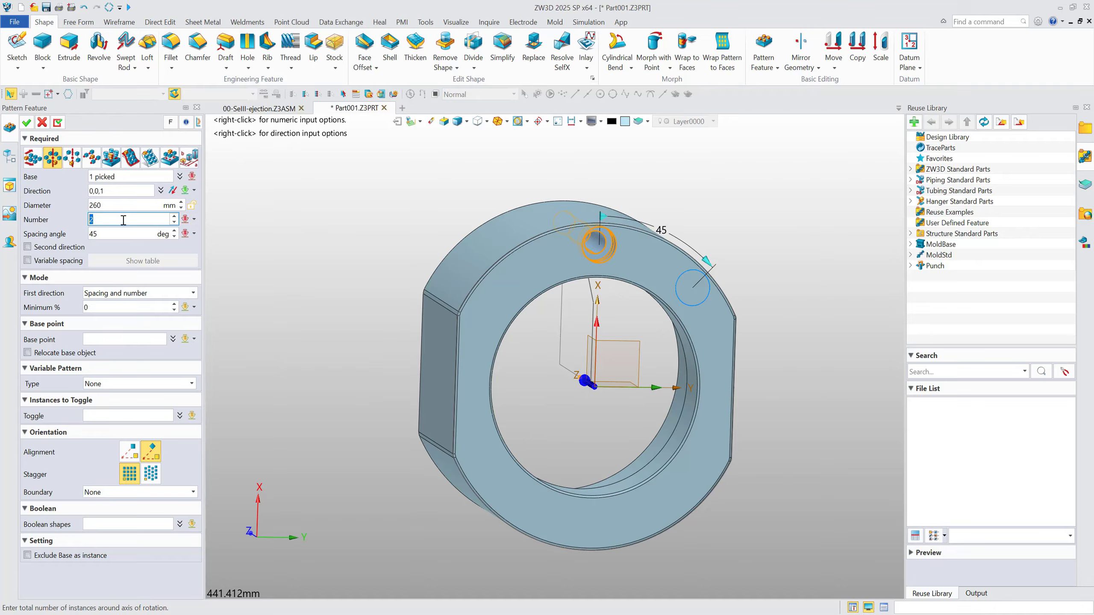
{"action": "type", "text": "8"}
{"action": "key", "text": "Tab"}
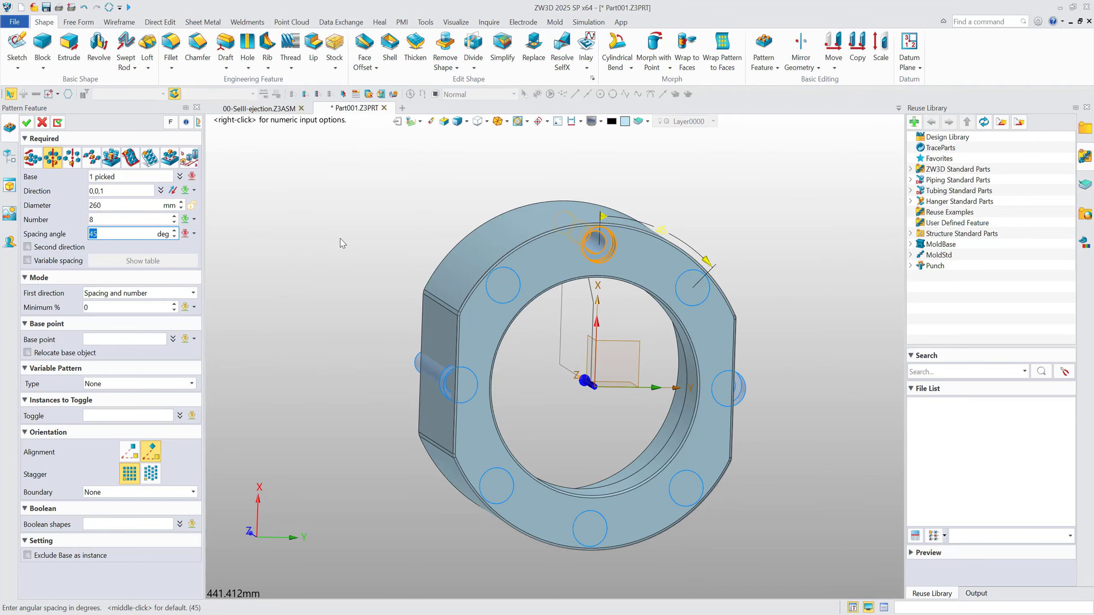
Step: Exclude the two pattern instances that fall on the flat sides and create the hole pattern
{"action": "mouse_move", "coordinate": [340, 239]}
{"action": "middle_mouse_down"}
{"action": "mouse_move", "coordinate": [354, 236]}
{"action": "mouse_move", "coordinate": [343, 233]}
{"action": "middle_mouse_up"}
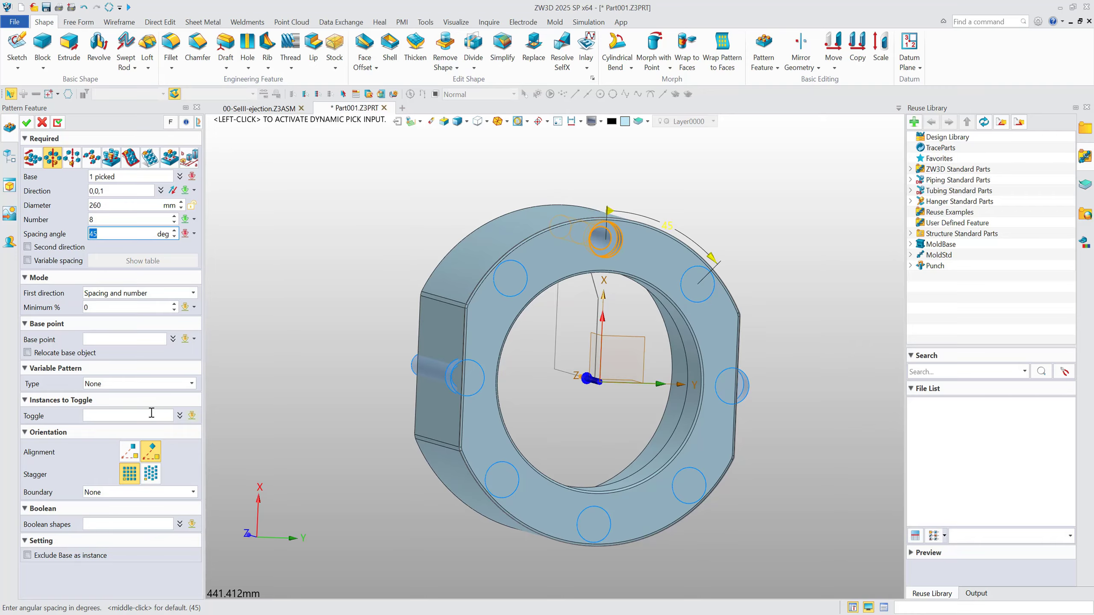
{"action": "left_click", "coordinate": [123, 415]}
{"action": "left_click", "coordinate": [445, 387]}
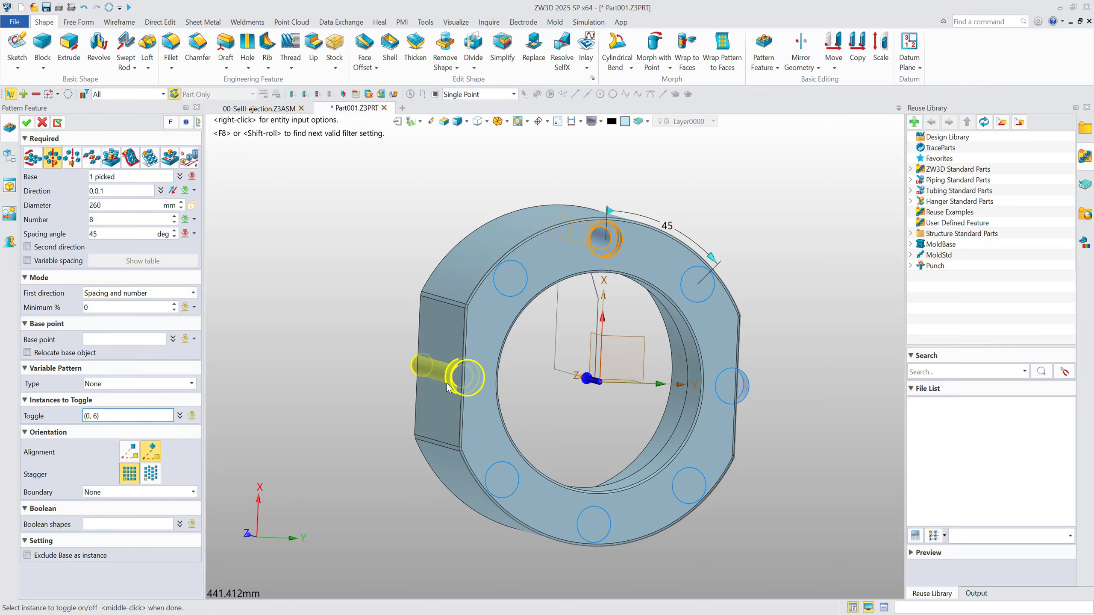
{"action": "left_click", "coordinate": [448, 387]}
{"action": "left_click", "coordinate": [754, 389]}
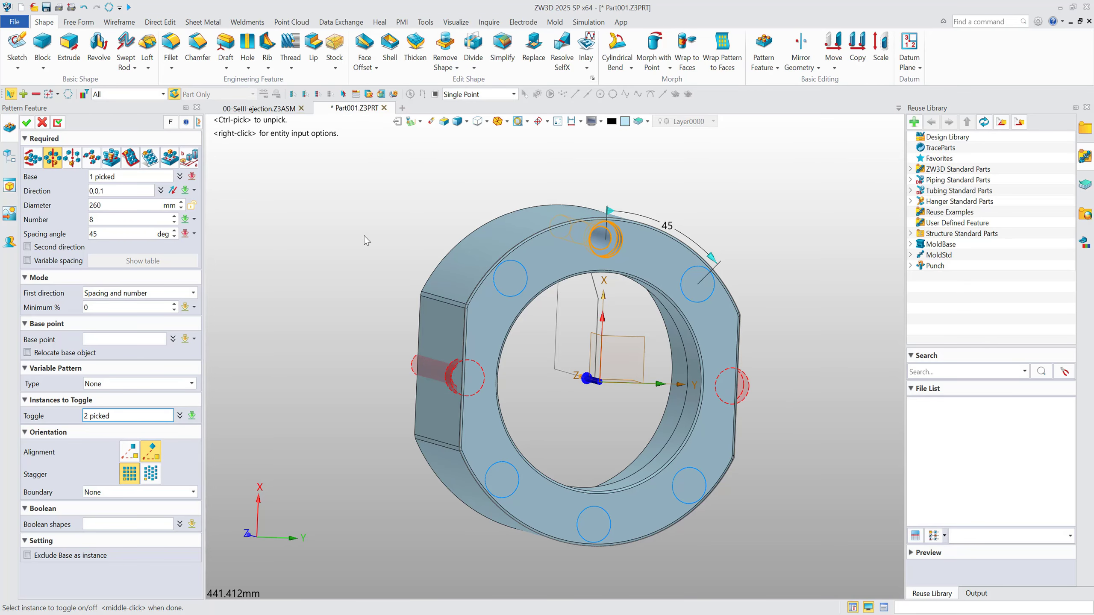
{"action": "left_click", "coordinate": [26, 122]}
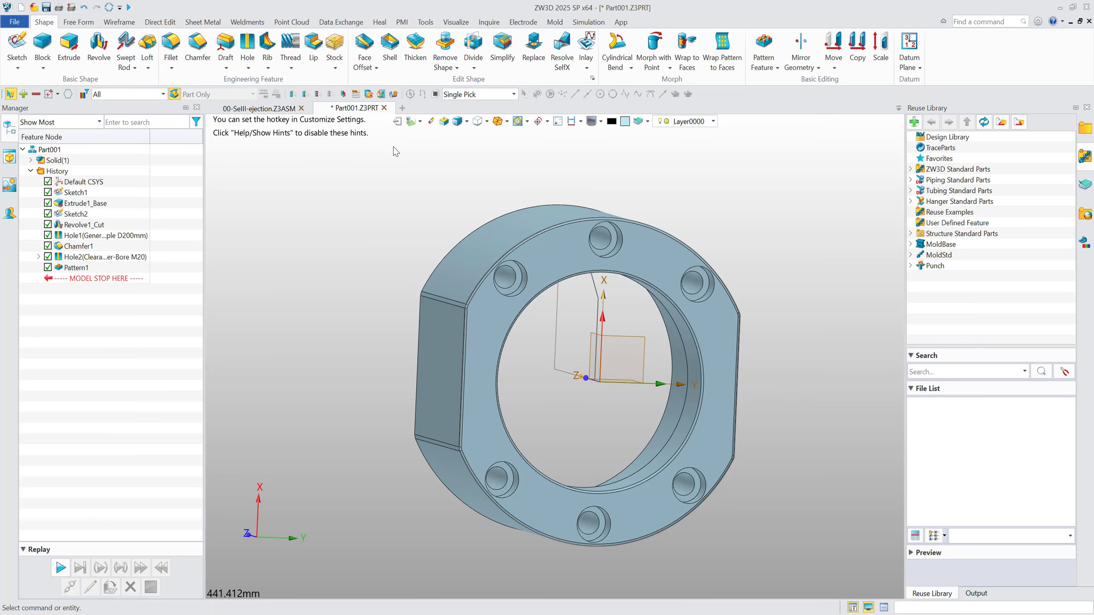
Step: Create a 2D drawing sheet of the part from the Welltec template A3_H(Welltec)
{"action": "middle_click_drag", "start_coordinate": [422, 181], "coordinate": [389, 208]}
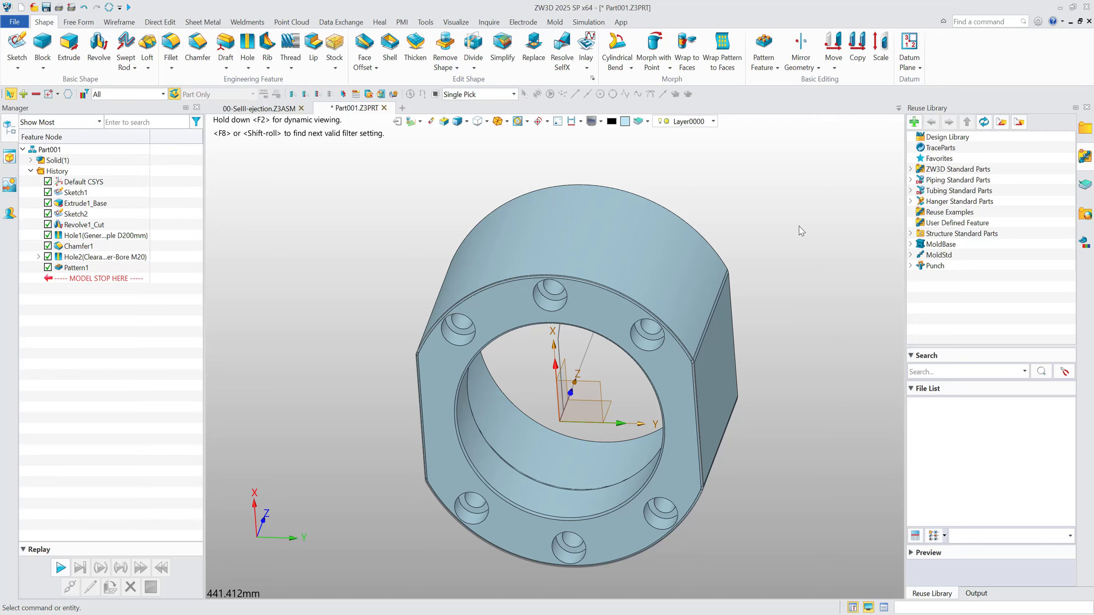
{"action": "right_click", "coordinate": [787, 202]}
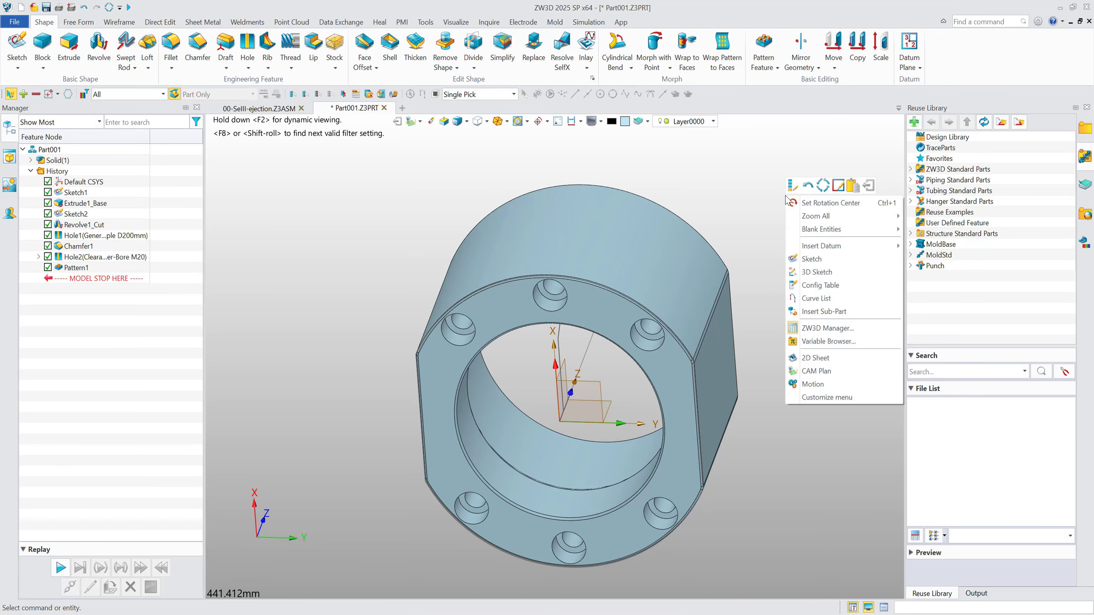
{"action": "left_click", "coordinate": [849, 357]}
{"action": "left_click_drag", "start_coordinate": [557, 247], "coordinate": [821, 148]}
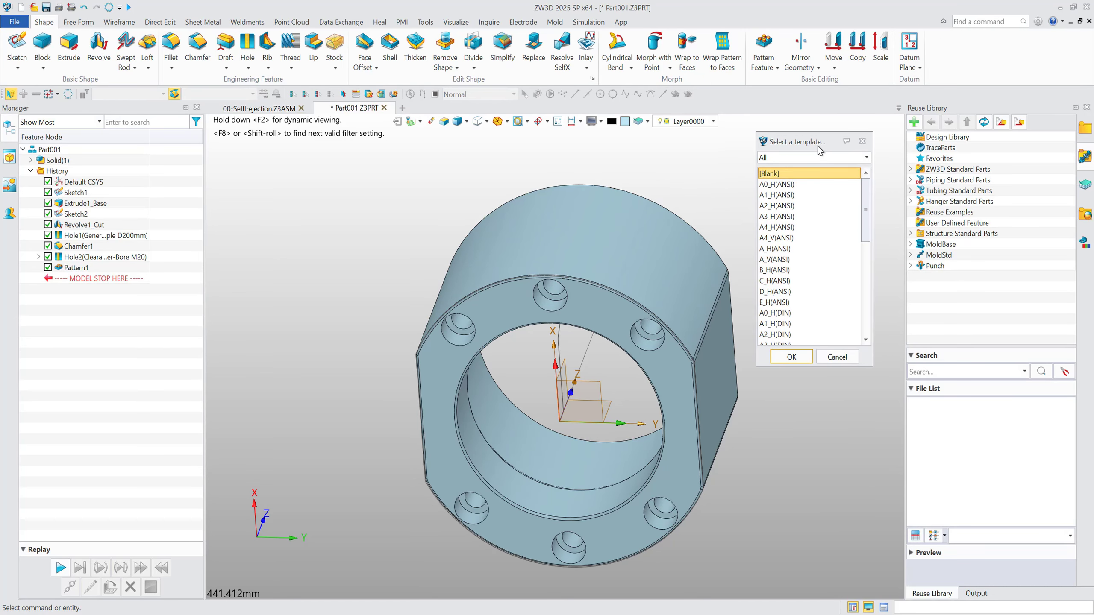
{"action": "left_click", "coordinate": [833, 158]}
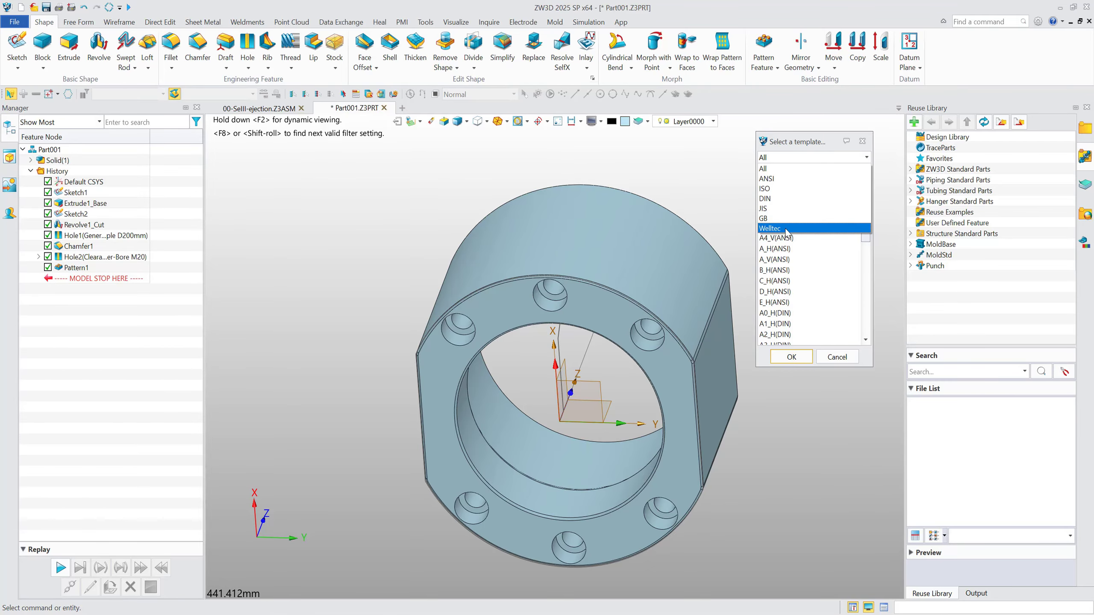
{"action": "left_click", "coordinate": [802, 228]}
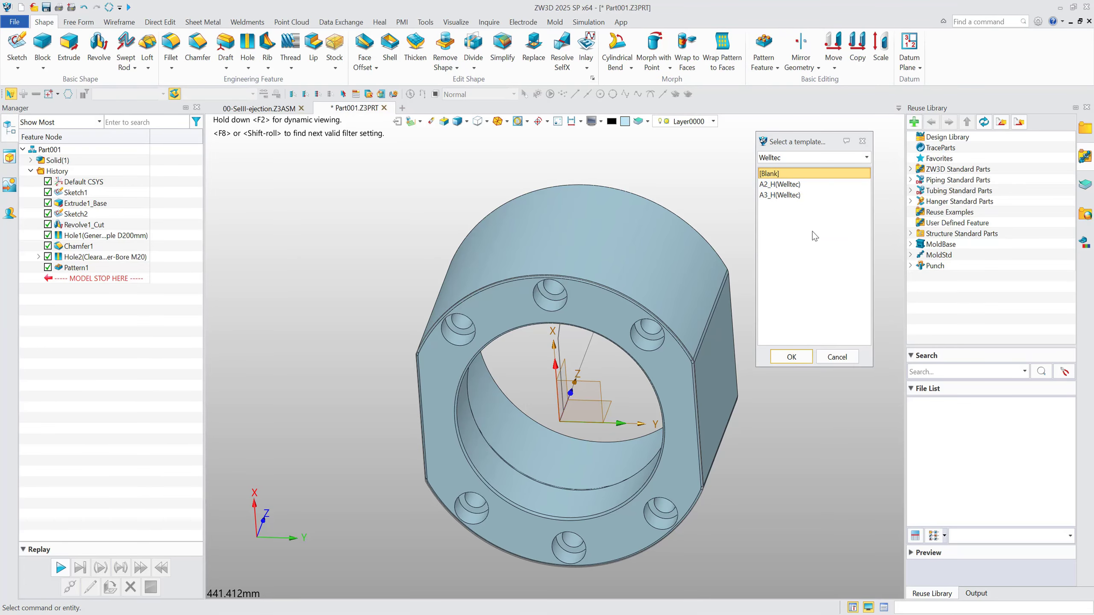
{"action": "double_click", "coordinate": [801, 196]}
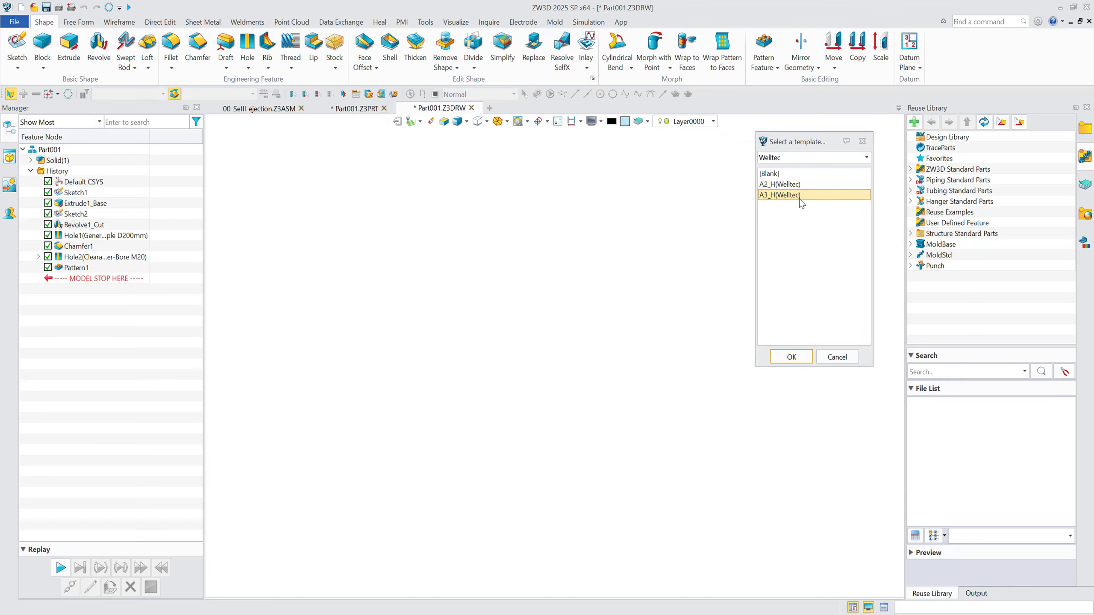
Step: Place a BOTTOM view of Part001 at 1:3 scale on the sheet and project a side view to its right
{"action": "scroll", "coordinate": [529, 324], "scroll_direction": "up", "scroll_amount": 2}
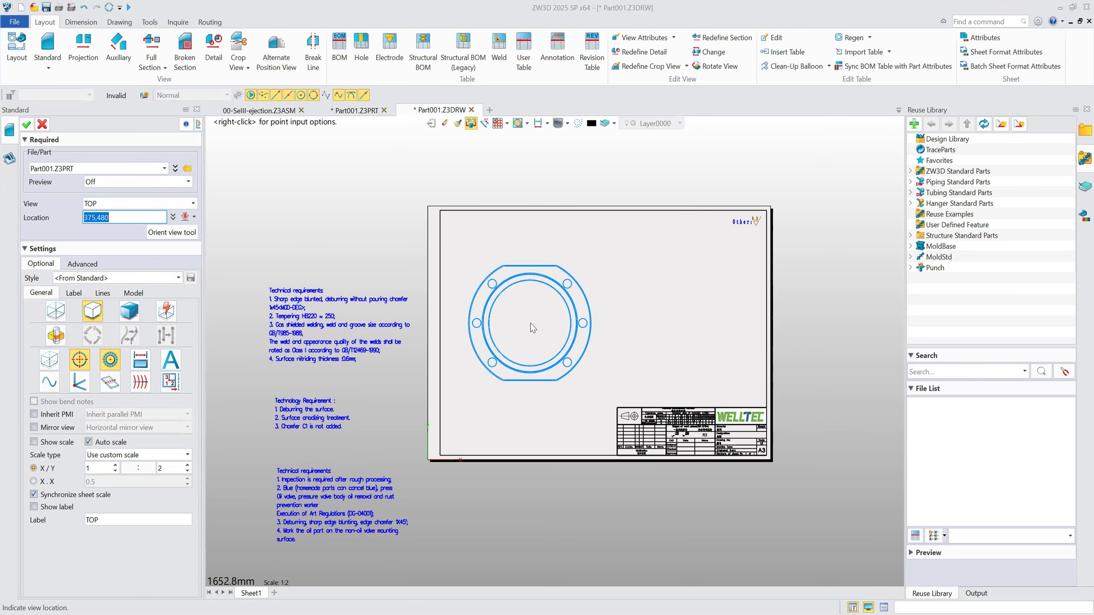
{"action": "left_click", "coordinate": [138, 204]}
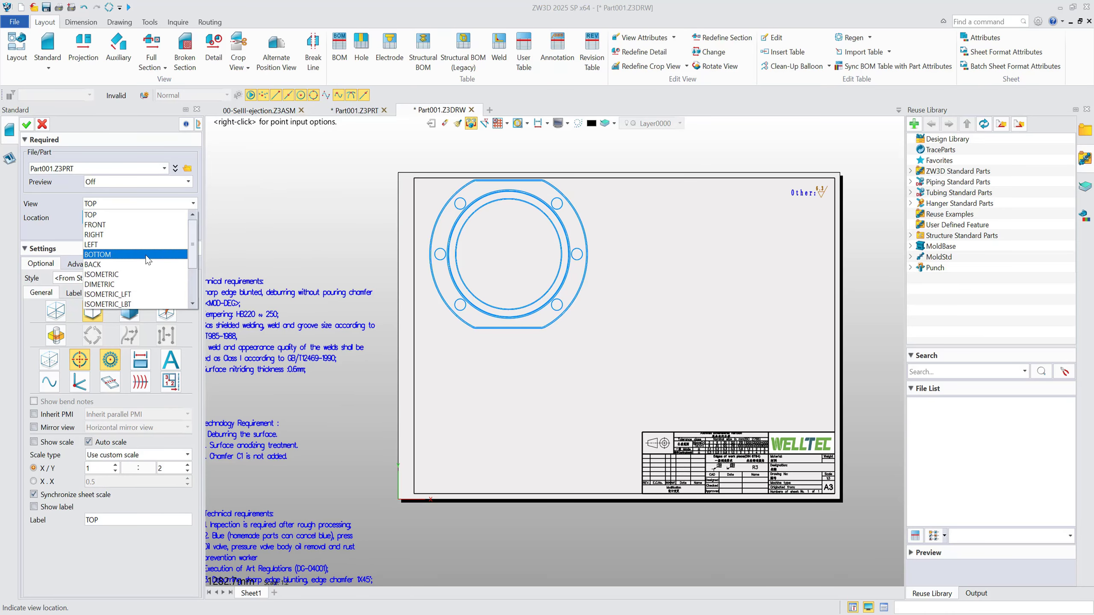
{"action": "left_click", "coordinate": [138, 254]}
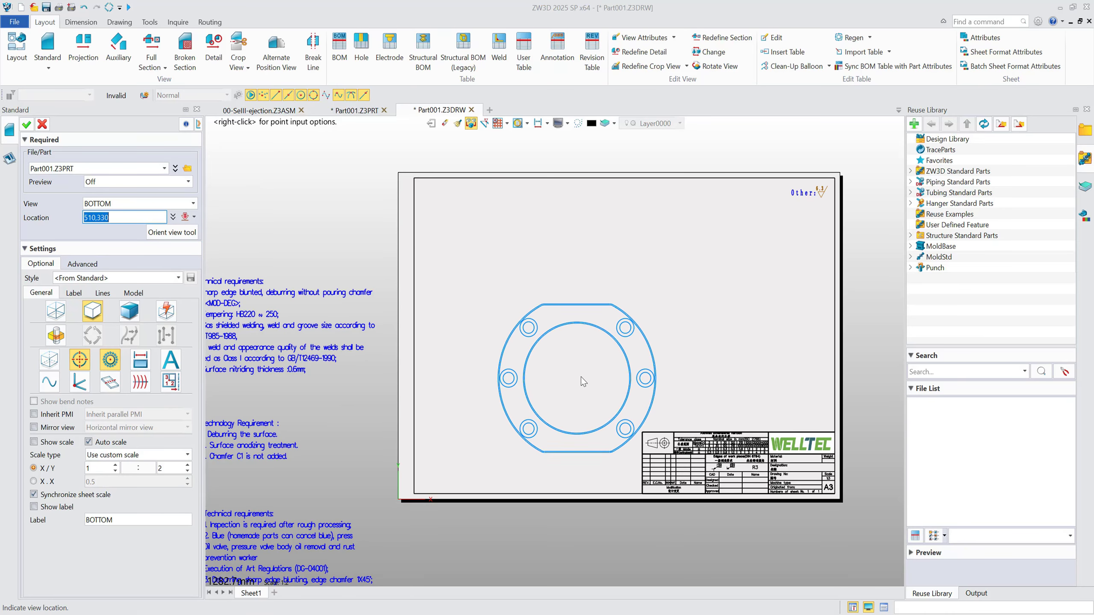
{"action": "left_click", "coordinate": [187, 464]}
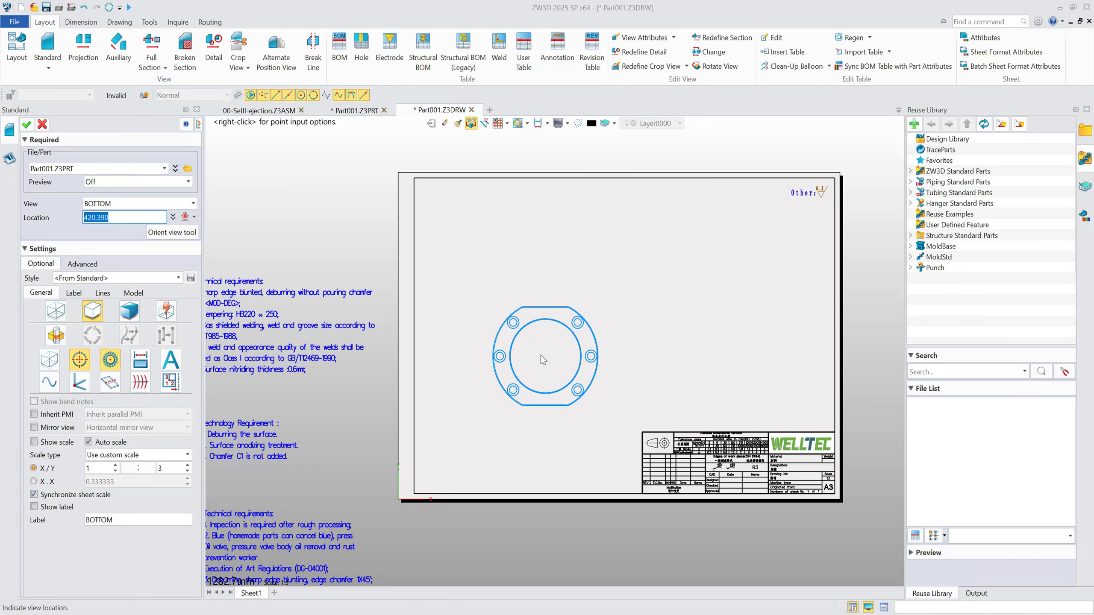
{"action": "left_click", "coordinate": [537, 353]}
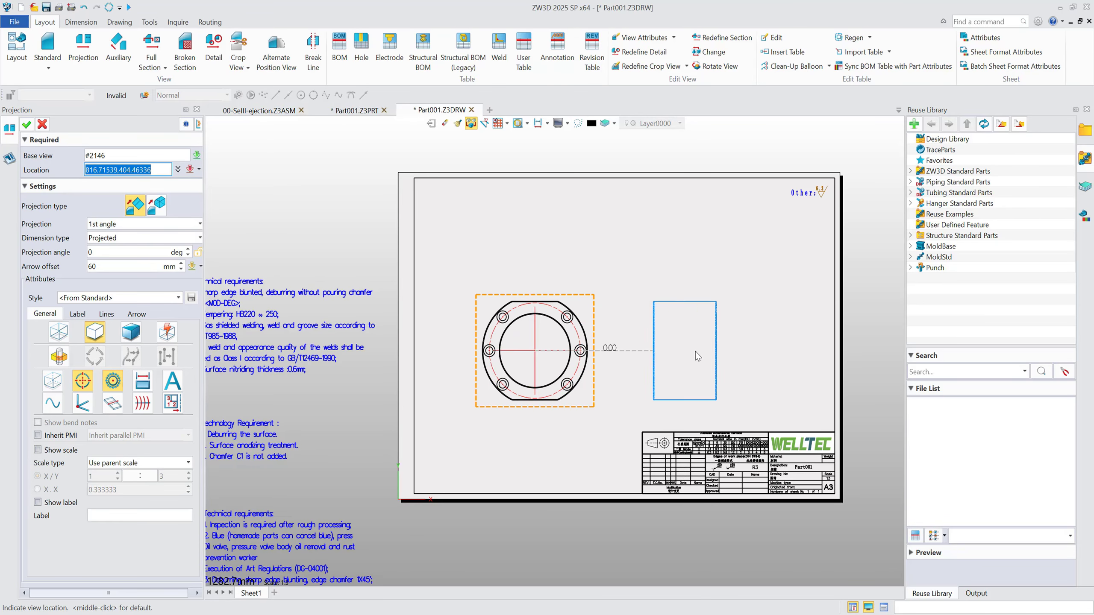
{"action": "left_click", "coordinate": [725, 353]}
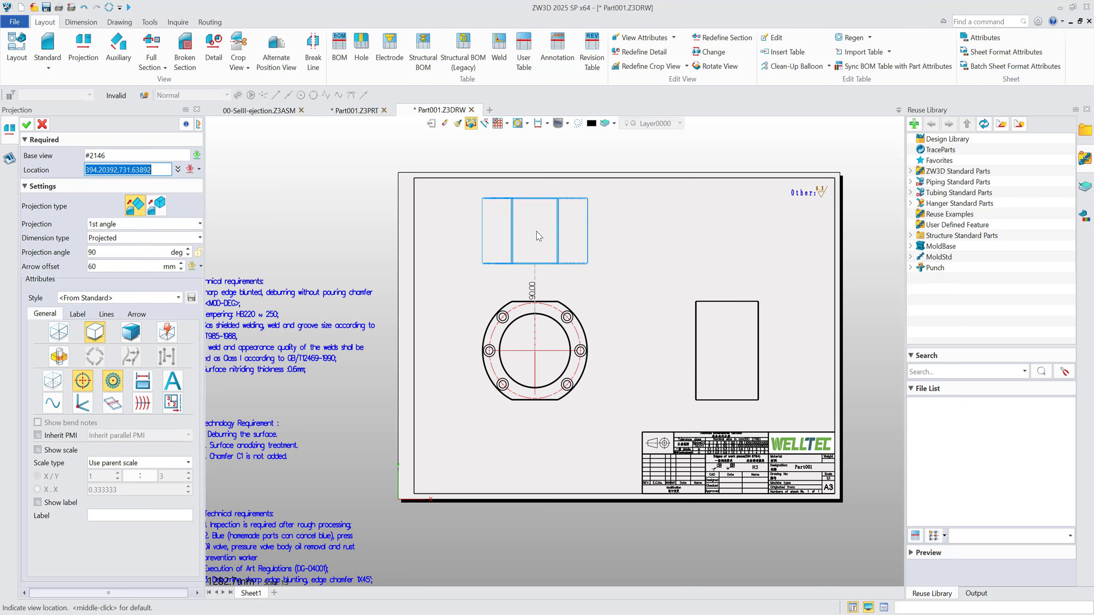
{"action": "key", "text": "Escape"}
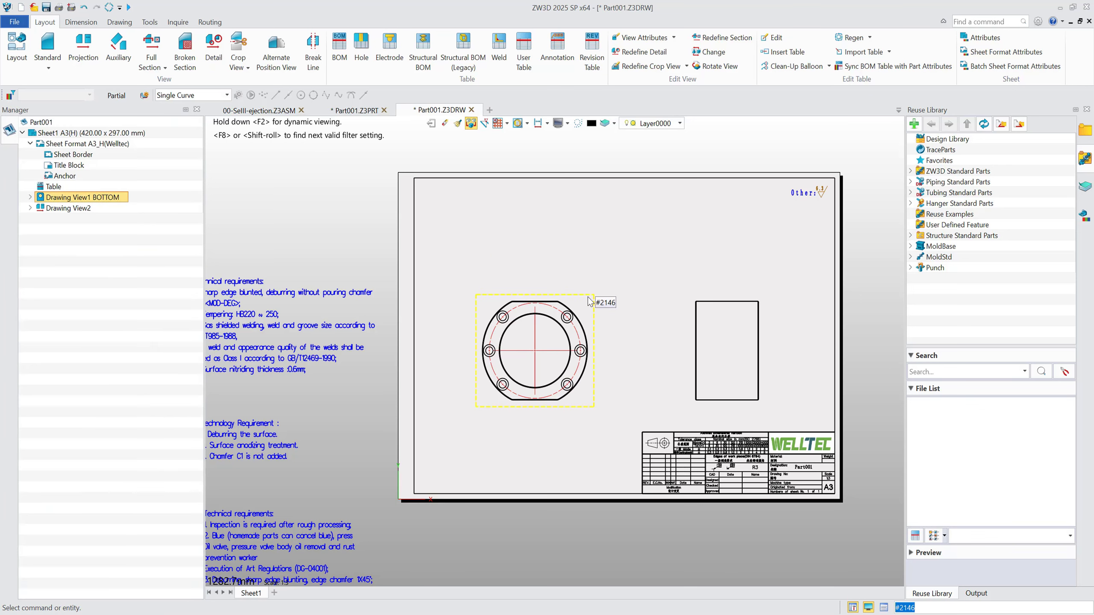
Step: Create full section view B-B along the bottom view's horizontal centreline through the outer hole and place it above that view
{"action": "right_click", "coordinate": [588, 302]}
{"action": "mouse_move", "coordinate": [620, 319]}
{"action": "left_click", "coordinate": [774, 348]}
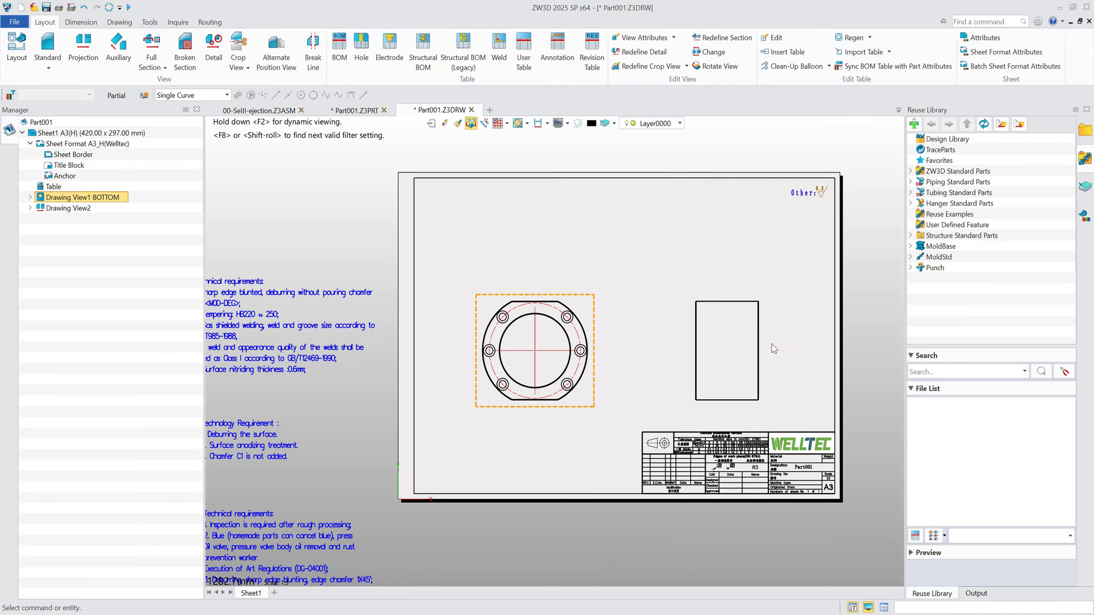
{"action": "left_click", "coordinate": [535, 351]}
{"action": "left_click", "coordinate": [580, 351]}
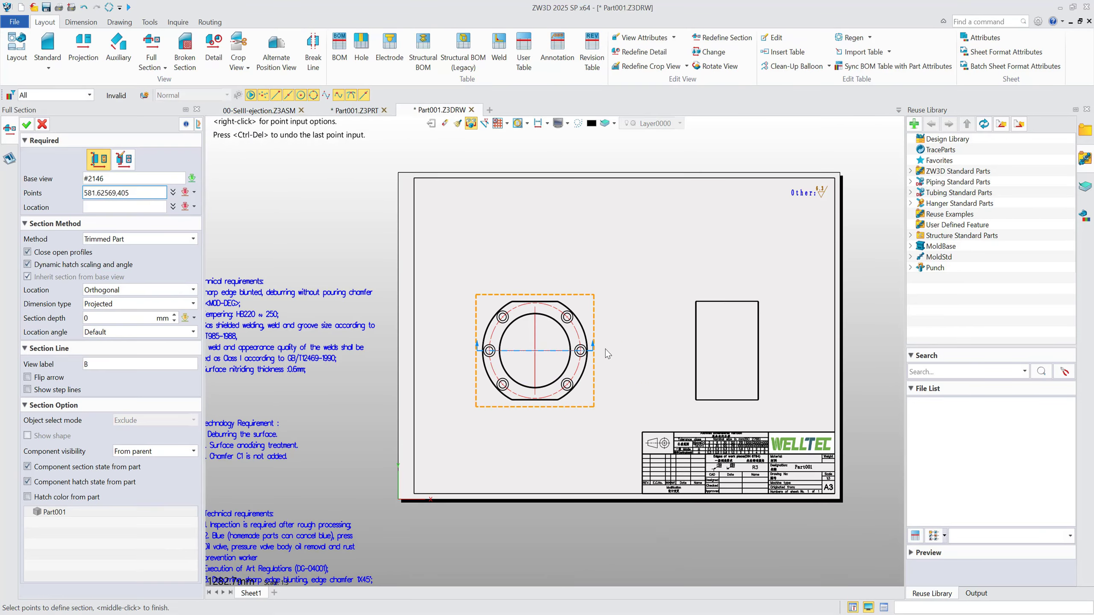
{"action": "middle_click", "coordinate": [637, 345]}
{"action": "left_click", "coordinate": [639, 237]}
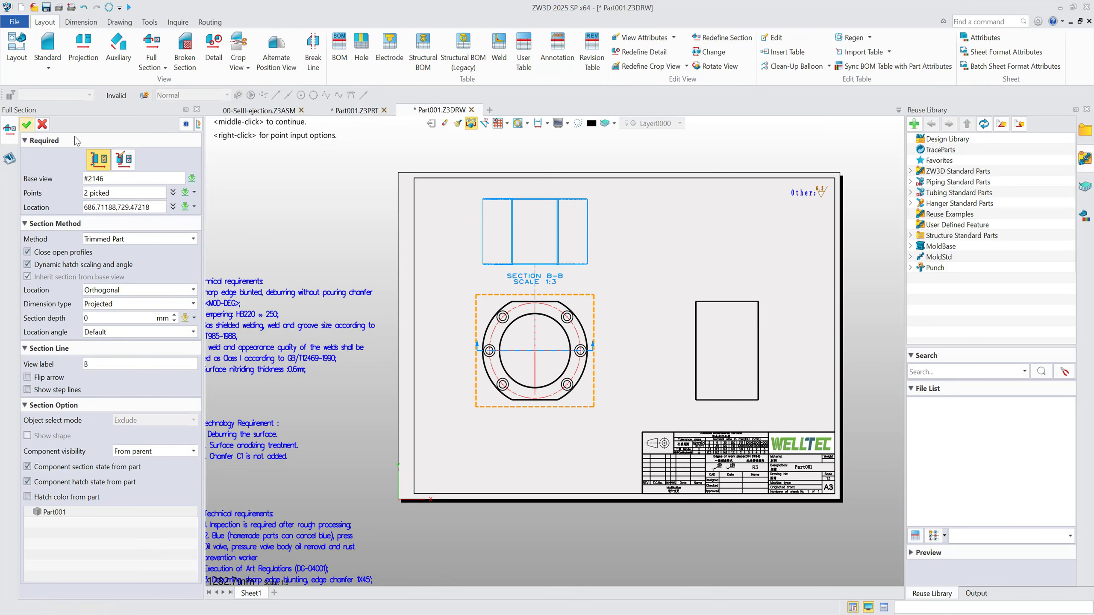
{"action": "left_click", "coordinate": [26, 125]}
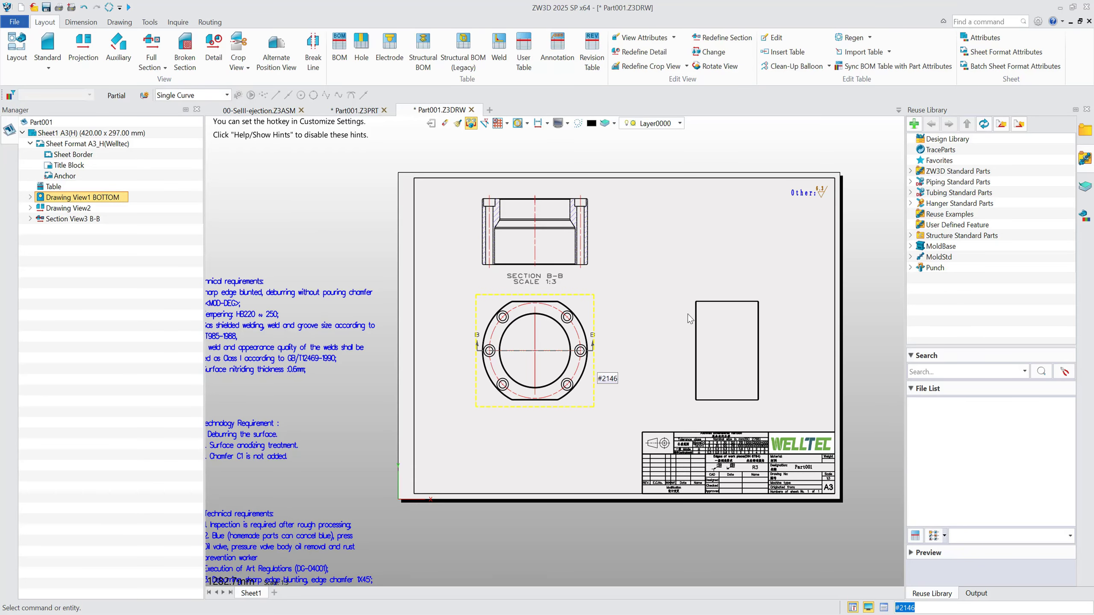
Step: Add an ISOMETRIC view of the part at 1:5 scale in the empty area above the projected side view
{"action": "scroll", "coordinate": [728, 233], "scroll_direction": "up", "scroll_amount": 3}
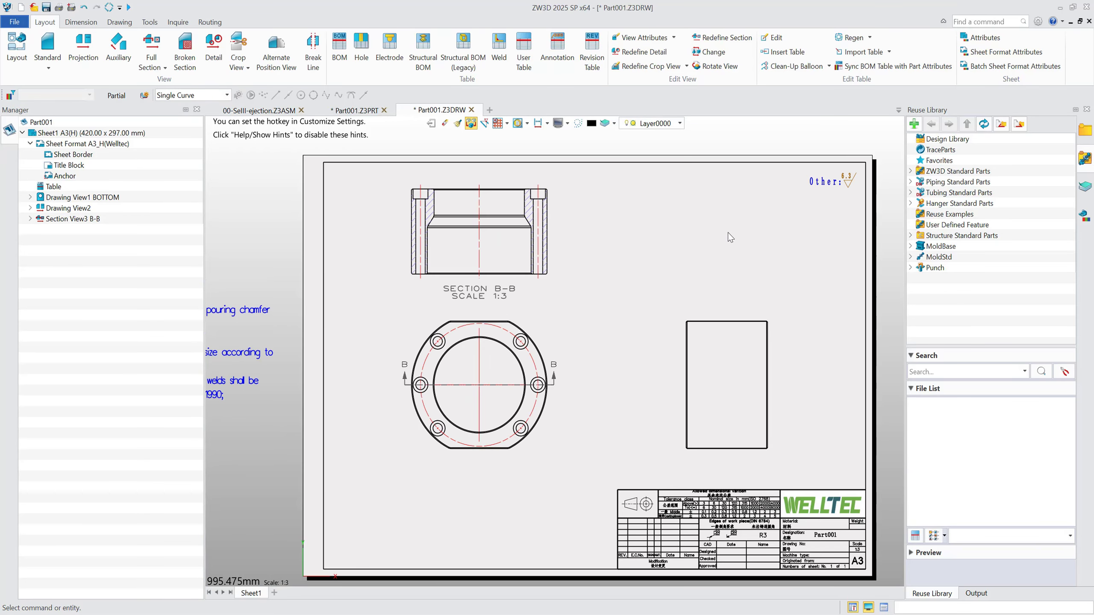
{"action": "left_click_drag", "start_coordinate": [614, 176], "coordinate": [751, 299]}
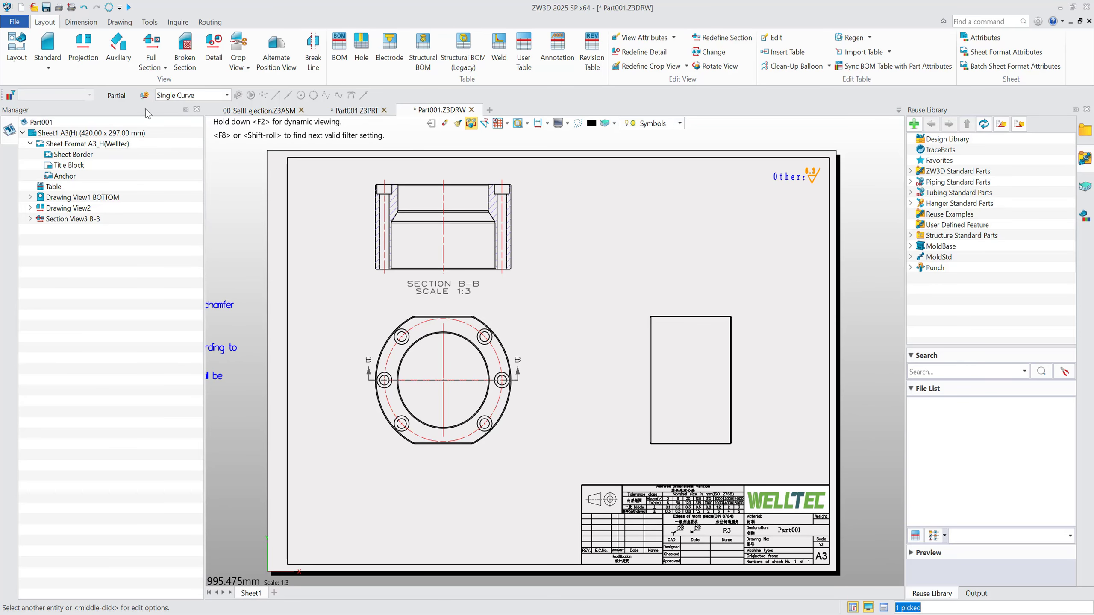
{"action": "left_click", "coordinate": [47, 47]}
{"action": "left_click", "coordinate": [192, 204]}
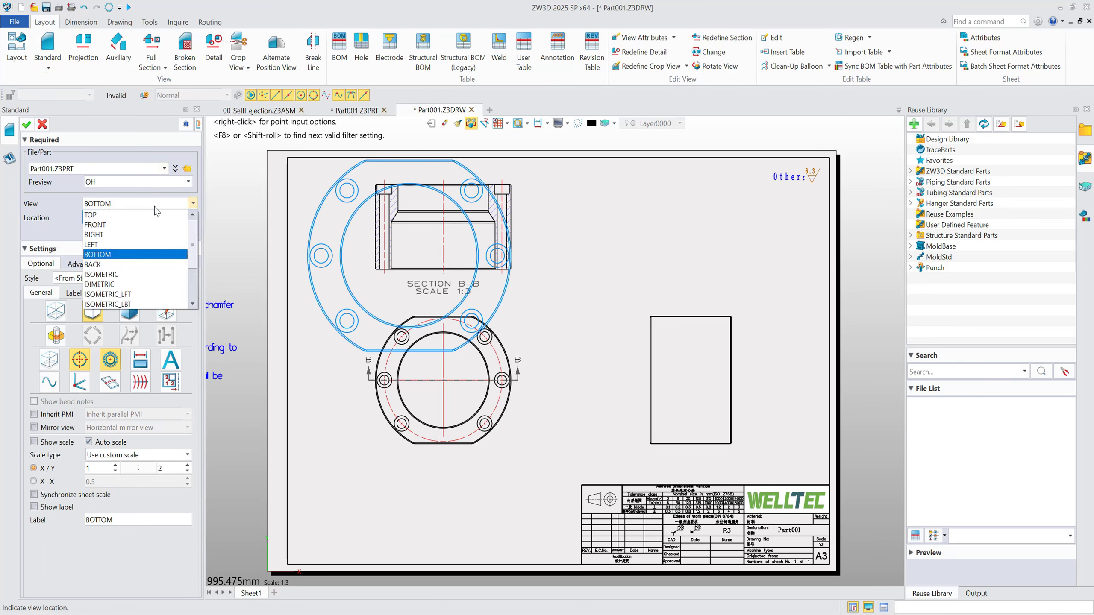
{"action": "left_click", "coordinate": [139, 274]}
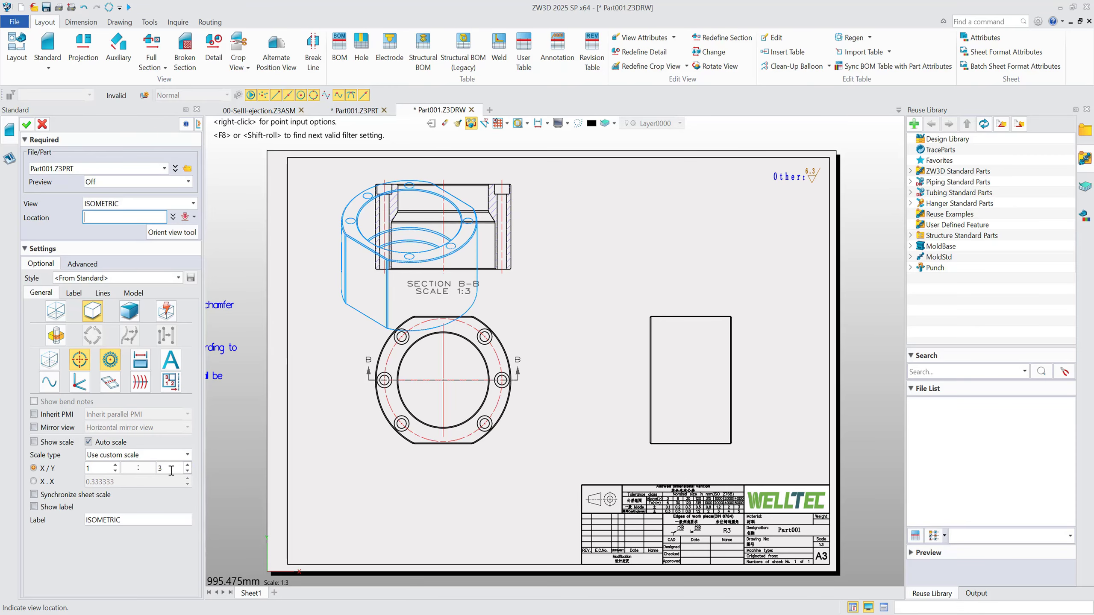
{"action": "left_click_drag", "start_coordinate": [170, 468], "coordinate": [126, 473]}
{"action": "type", "text": "5"}
{"action": "left_click", "coordinate": [685, 241]}
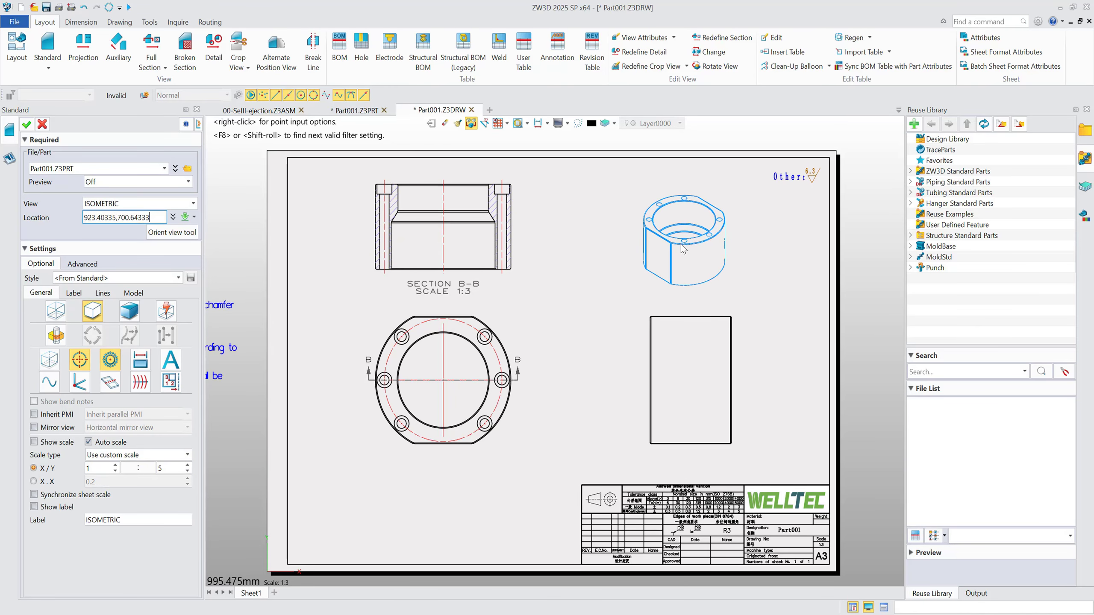
{"action": "left_click", "coordinate": [26, 124]}
{"action": "left_click", "coordinate": [27, 125]}
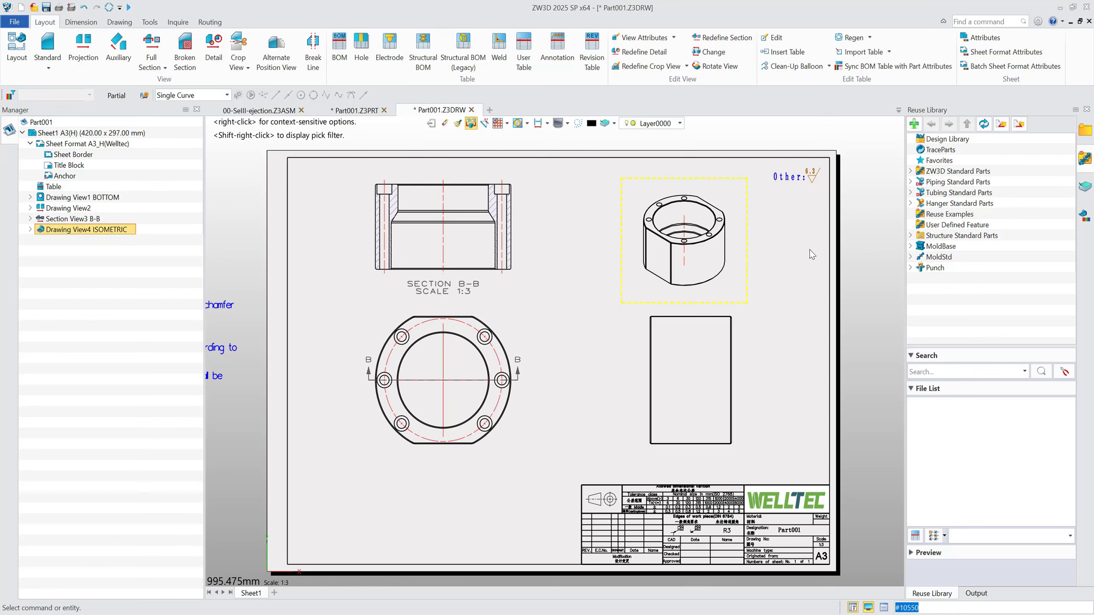
Step: Rotate the isometric view so the counter-bored face and one flat side of the ring face the viewer
{"action": "left_click", "coordinate": [714, 66]}
{"action": "left_click", "coordinate": [685, 202]}
{"action": "mouse_move", "coordinate": [686, 201]}
{"action": "left_mouse_down"}
{"action": "mouse_move", "coordinate": [639, 276]}
{"action": "mouse_move", "coordinate": [690, 210]}
{"action": "mouse_move", "coordinate": [675, 267]}
{"action": "left_mouse_up"}
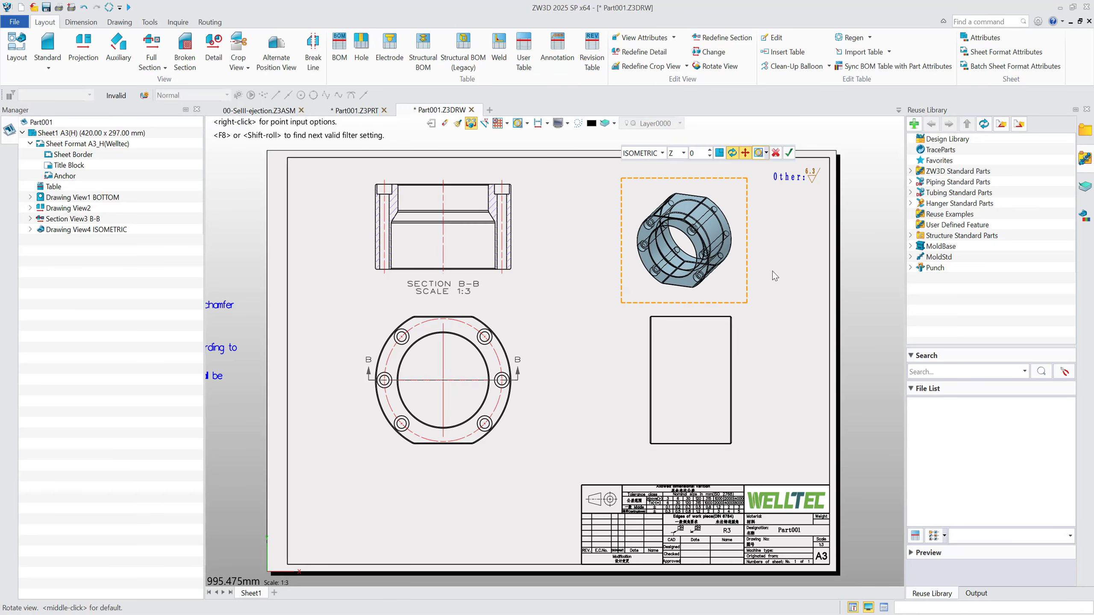
{"action": "left_click", "coordinate": [790, 153]}
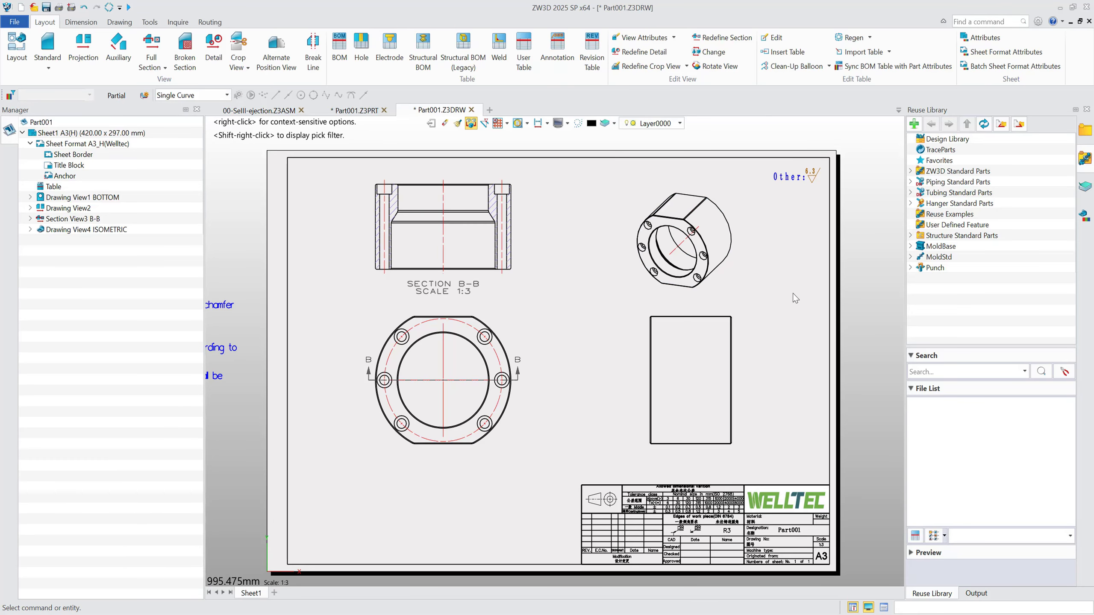
Step: Turn on hidden lines in the projected side view's attributes
{"action": "double_click", "coordinate": [680, 378]}
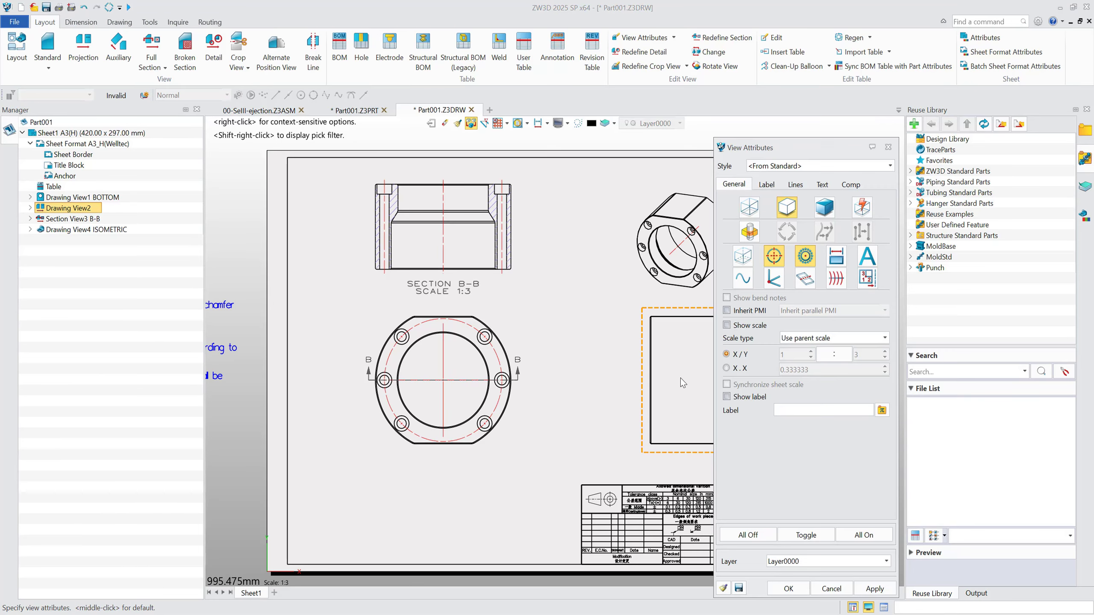
{"action": "left_click", "coordinate": [744, 263]}
{"action": "left_click", "coordinate": [788, 589]}
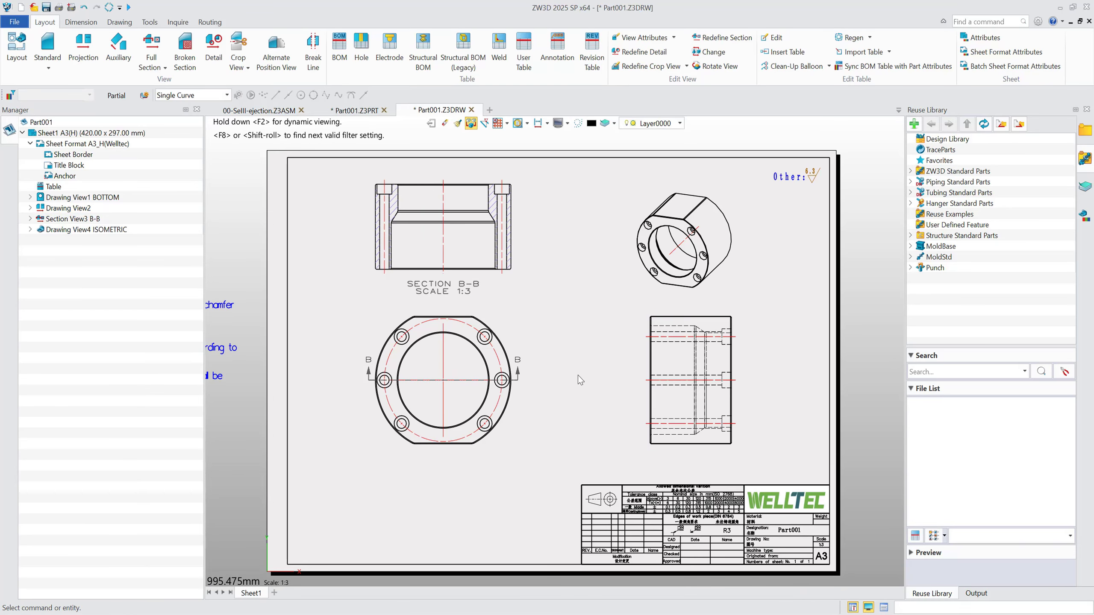
Step: Dimension the distance between the two flat edges of the bottom view, placing the vertical dimension beside the ring
{"action": "middle_click_drag", "start_coordinate": [558, 356], "coordinate": [630, 364]}
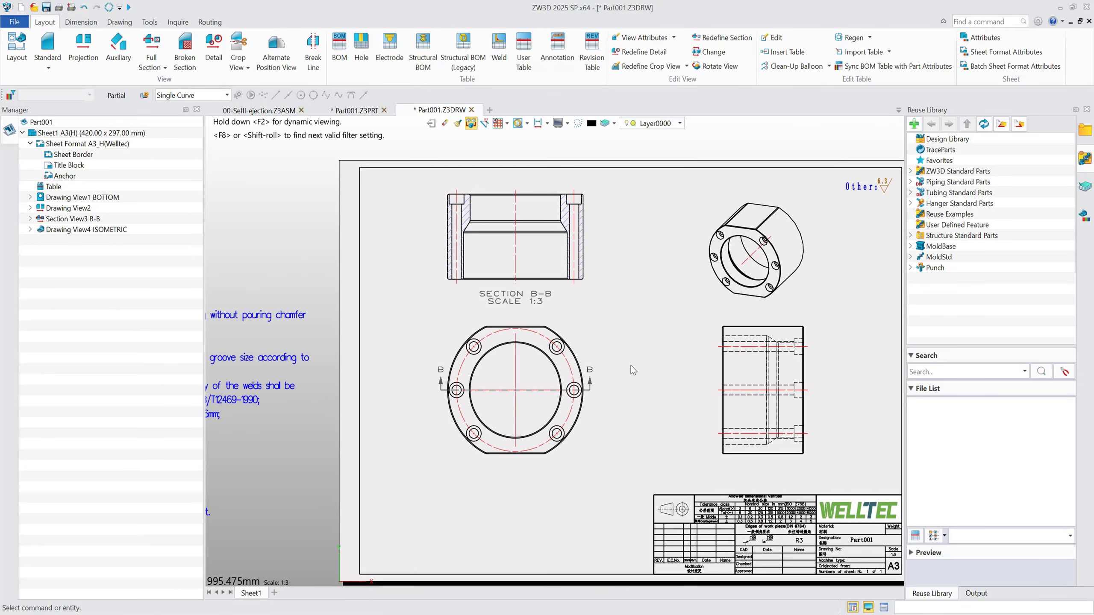
{"action": "right_click", "coordinate": [630, 334]}
{"action": "left_click", "coordinate": [637, 320]}
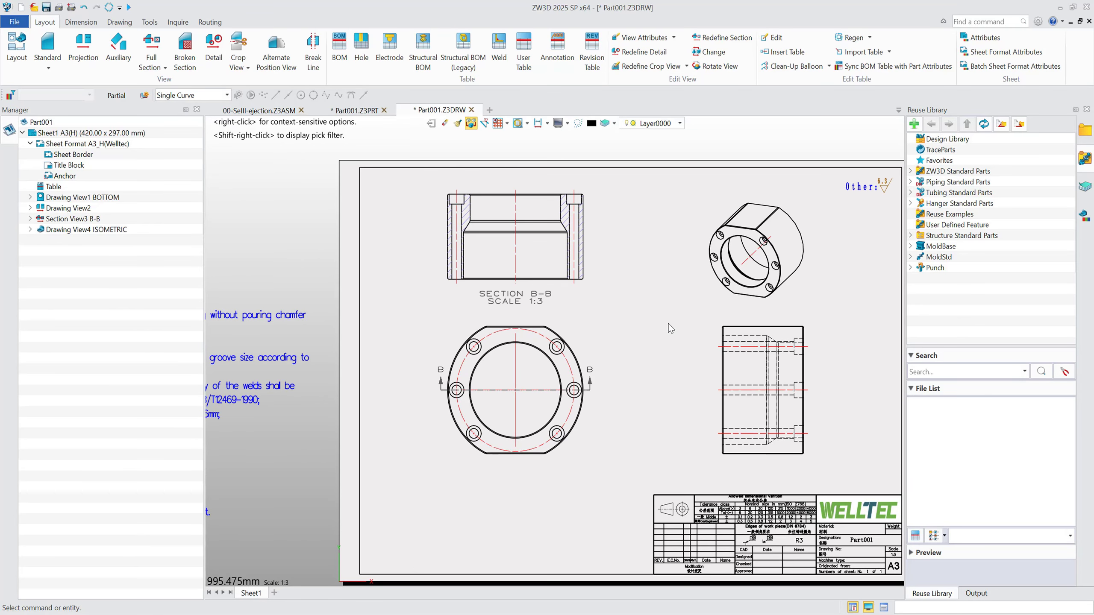
{"action": "scroll", "coordinate": [518, 464], "scroll_direction": "up", "scroll_amount": 4}
{"action": "scroll", "coordinate": [543, 452], "scroll_direction": "up", "scroll_amount": 4}
{"action": "left_click", "coordinate": [552, 444]}
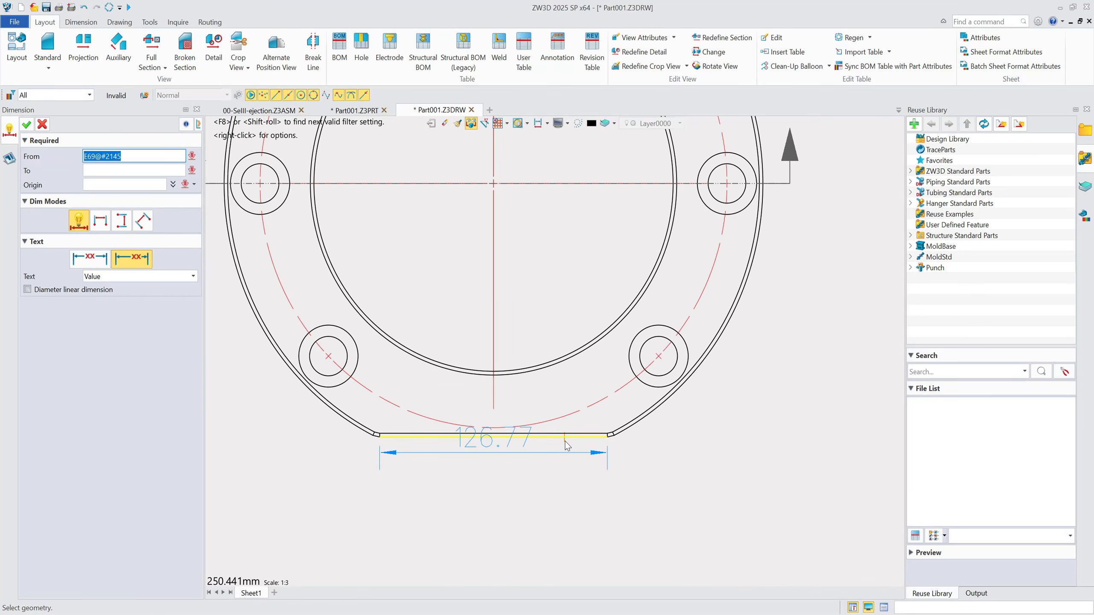
{"action": "scroll", "coordinate": [552, 445], "scroll_direction": "down", "scroll_amount": 5}
{"action": "scroll", "coordinate": [587, 227], "scroll_direction": "up", "scroll_amount": 5}
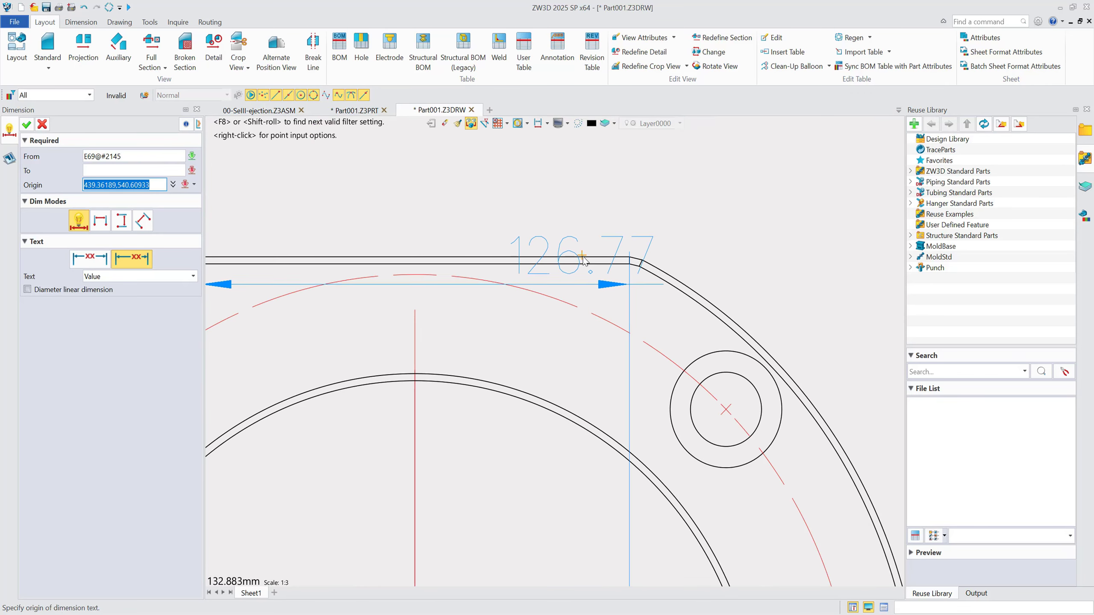
{"action": "scroll", "coordinate": [583, 264], "scroll_direction": "down", "scroll_amount": 6}
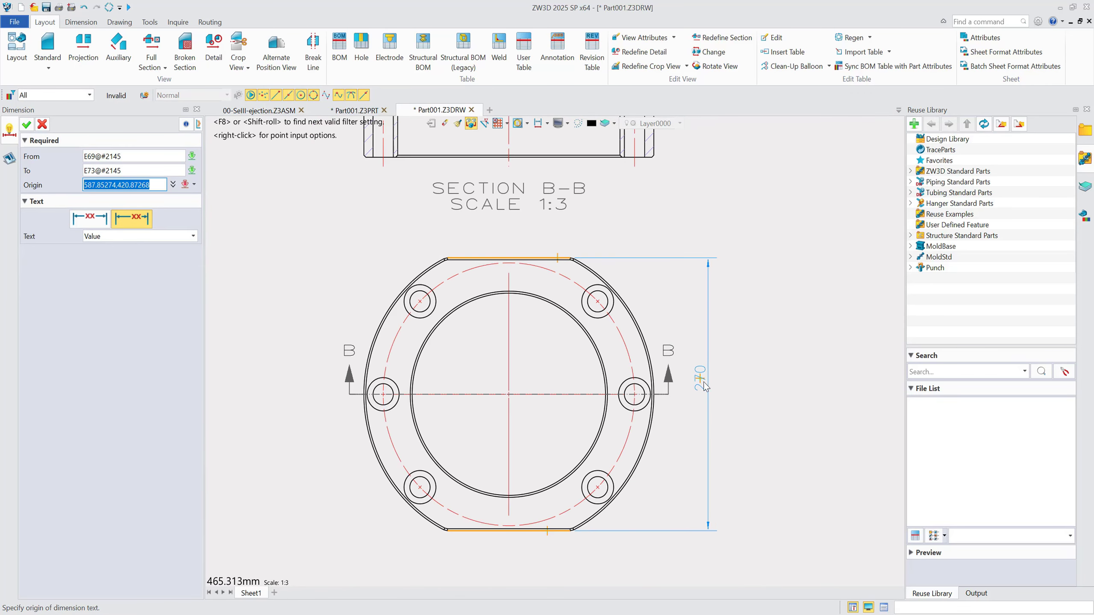
{"action": "left_click", "coordinate": [715, 391]}
Step: Dimension the ring's outer arc in the bottom view as a diameter, with the text outside its lower left edge
{"action": "left_click", "coordinate": [378, 490]}
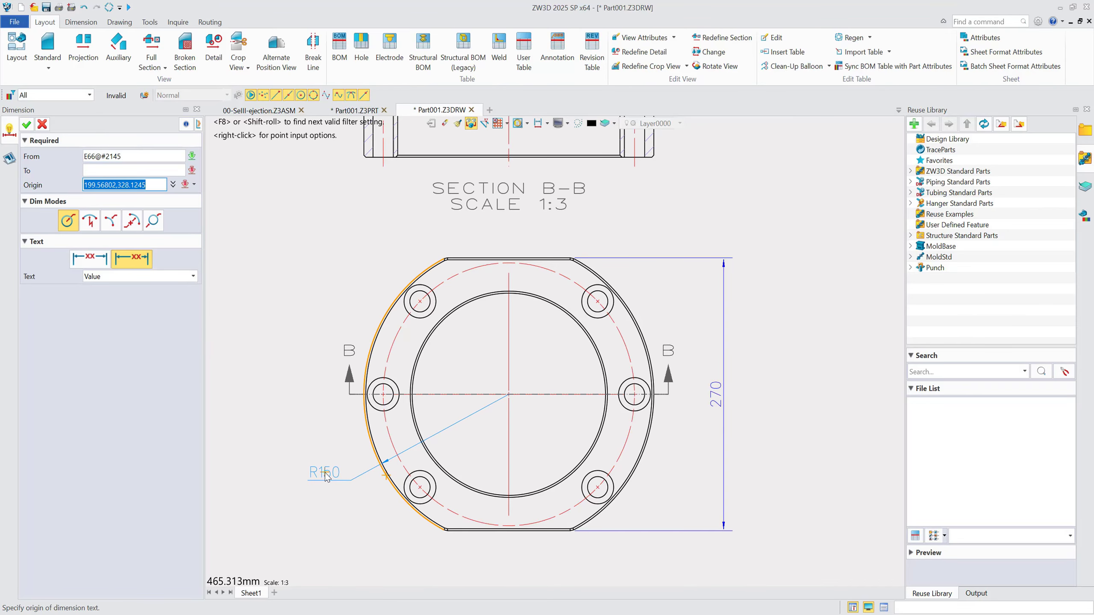
{"action": "left_click", "coordinate": [154, 221]}
{"action": "left_click", "coordinate": [352, 460]}
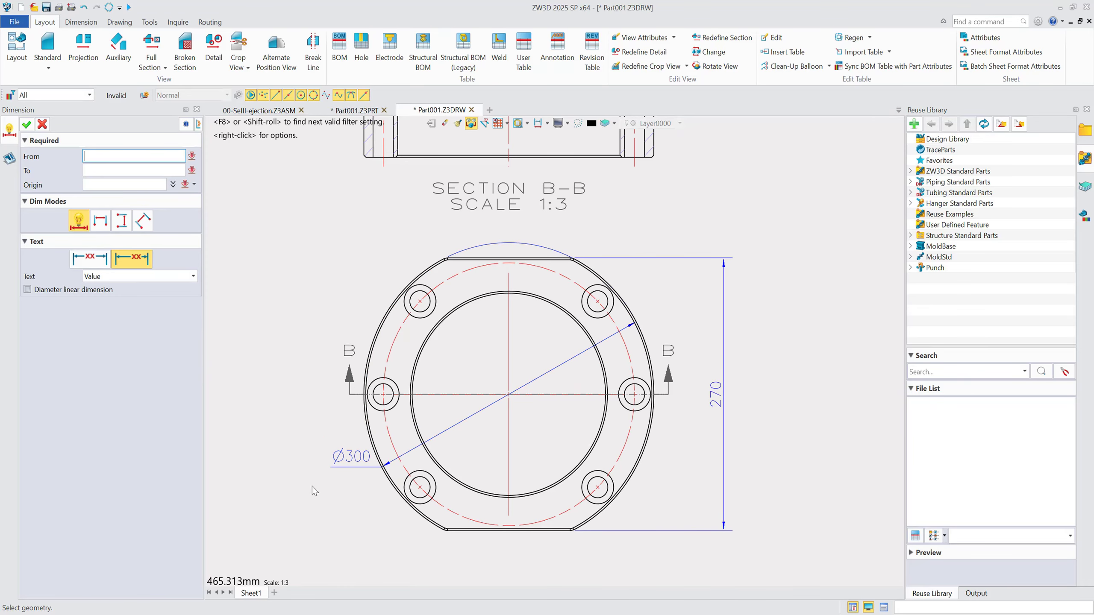
Step: Dimension the overall height of the part in section view B-B, placing the dimension to its right
{"action": "scroll", "coordinate": [549, 542], "scroll_direction": "down", "scroll_amount": 2}
{"action": "scroll", "coordinate": [620, 245], "scroll_direction": "up", "scroll_amount": 5}
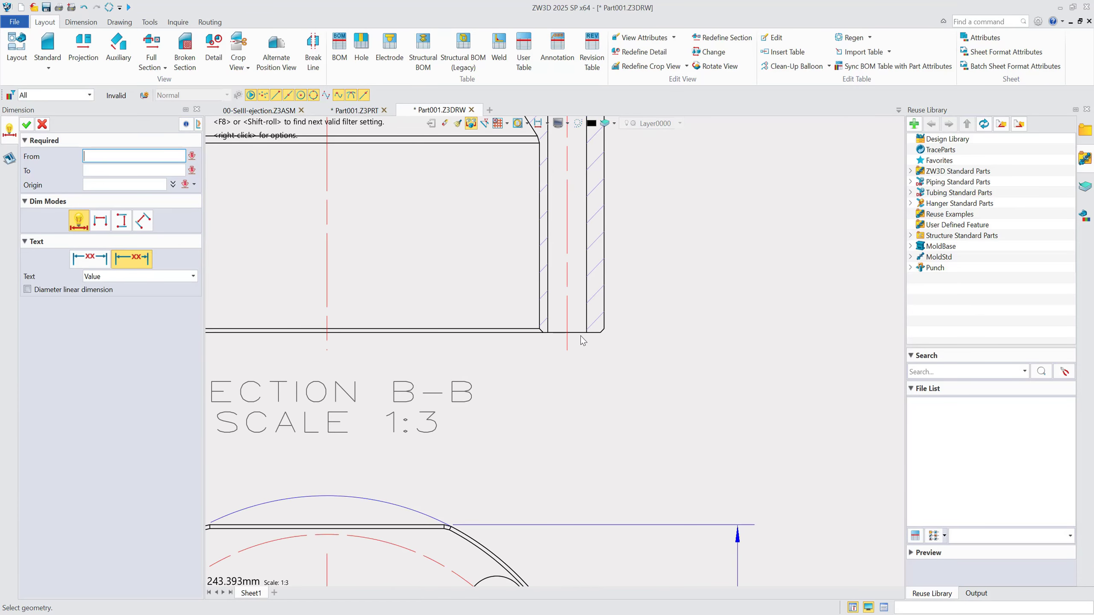
{"action": "left_click", "coordinate": [581, 338]}
{"action": "scroll", "coordinate": [606, 419], "scroll_direction": "down", "scroll_amount": 2}
{"action": "scroll", "coordinate": [628, 277], "scroll_direction": "up", "scroll_amount": 5}
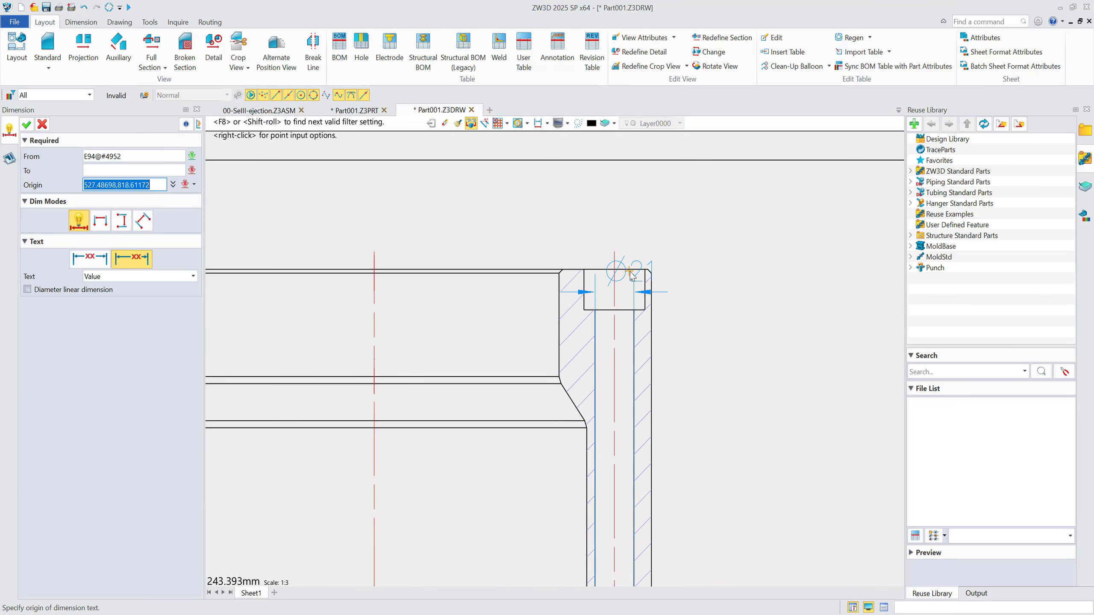
{"action": "scroll", "coordinate": [632, 274], "scroll_direction": "down", "scroll_amount": 3}
{"action": "left_click", "coordinate": [701, 379]}
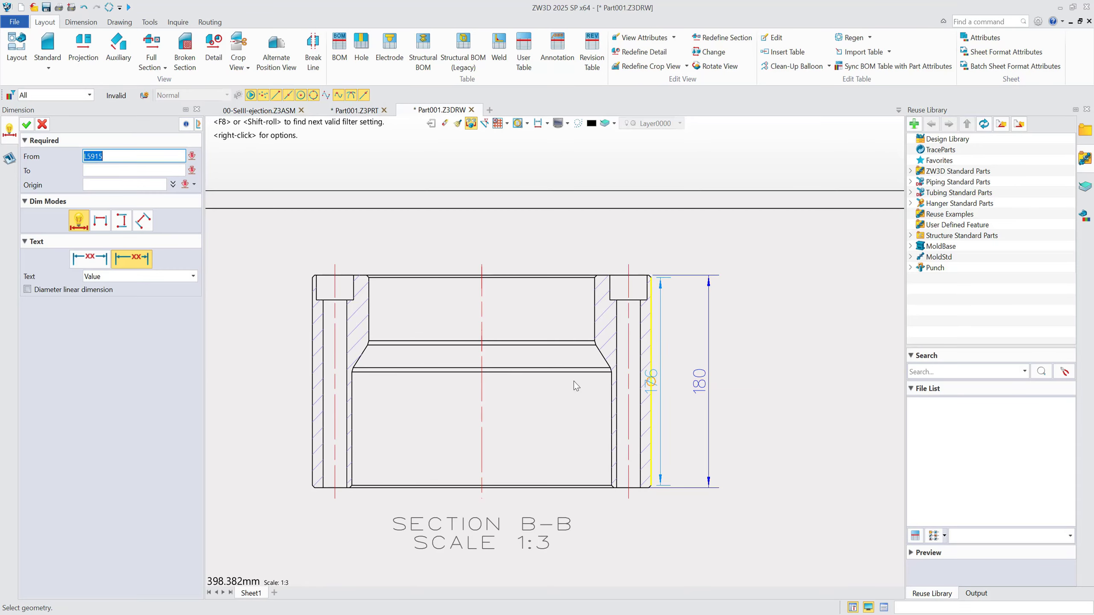
Step: Dimension the upper bore's diameter in section view B-B, placing it above the view, and finish dimensioning
{"action": "left_click", "coordinate": [515, 278]}
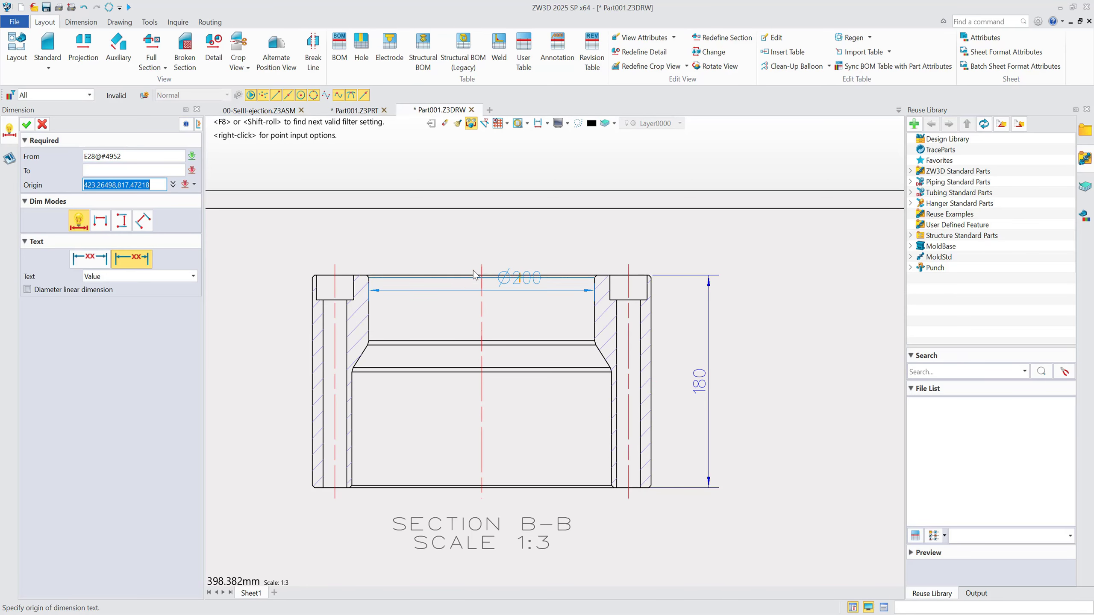
{"action": "left_click", "coordinate": [475, 250]}
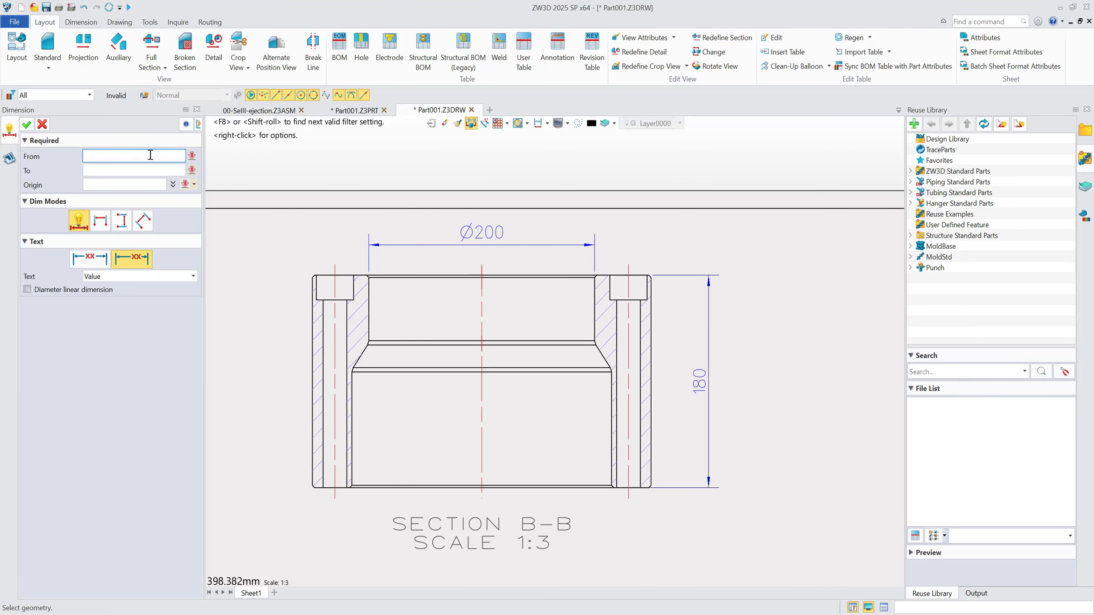
{"action": "left_click", "coordinate": [27, 125]}
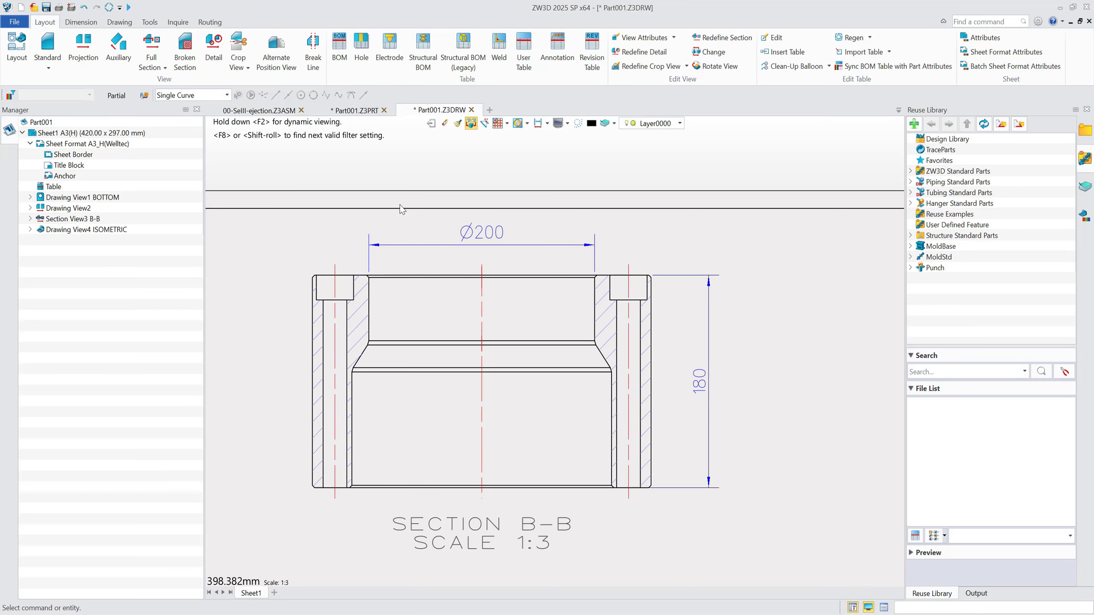
{"action": "scroll", "coordinate": [694, 217], "scroll_direction": "down", "scroll_amount": 2}
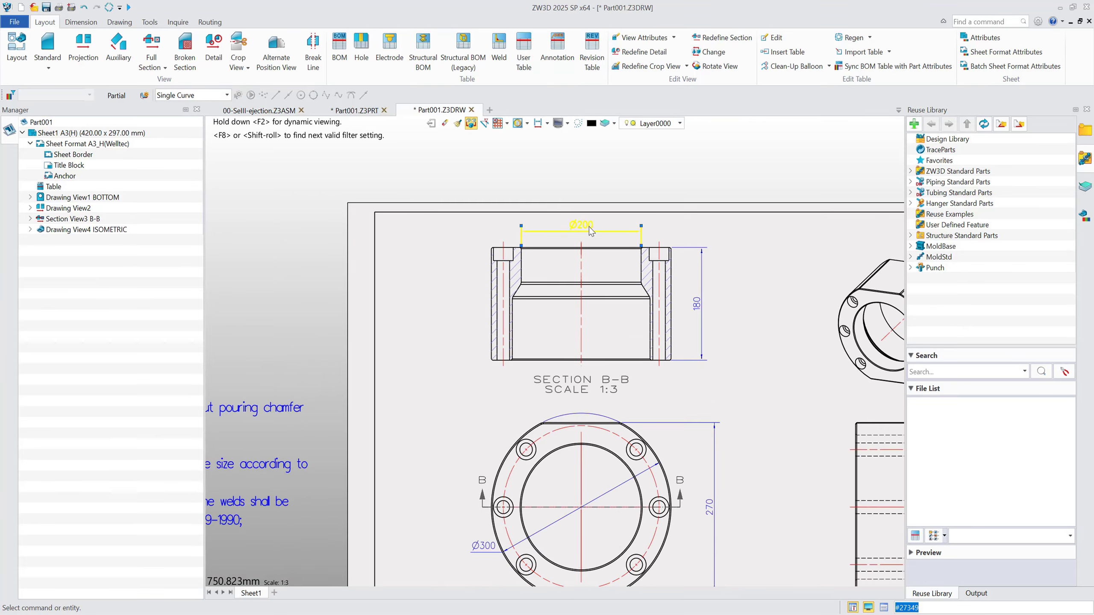
Step: Add an H7 hole tolerance to the upper bore's diameter dimension in section view B-B, displayed as limit deviations
{"action": "scroll", "coordinate": [589, 229], "scroll_direction": "up", "scroll_amount": 2}
{"action": "double_click", "coordinate": [576, 222]}
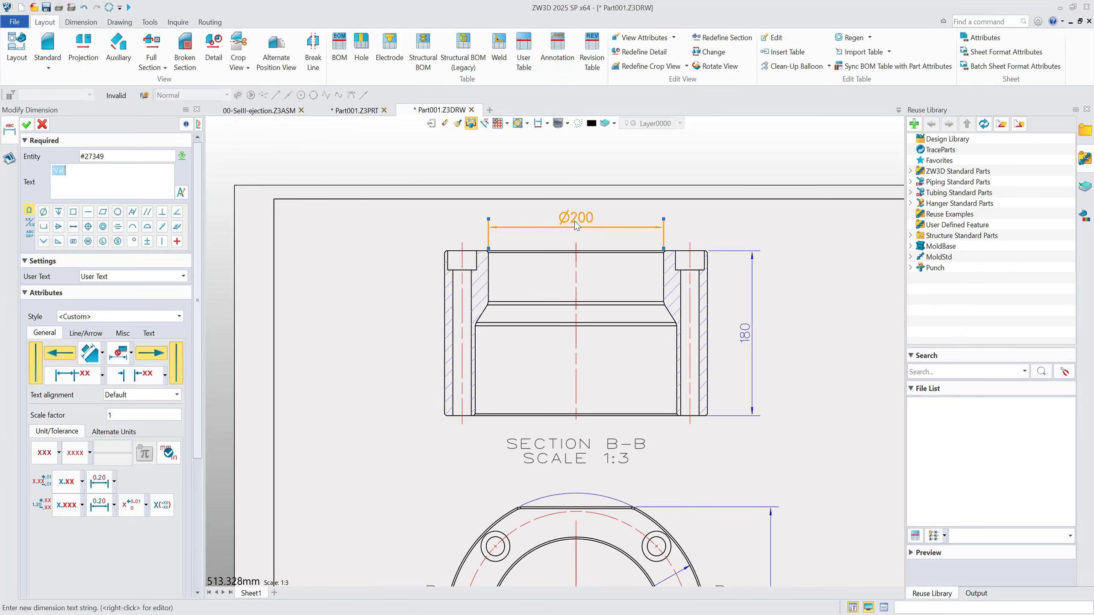
{"action": "left_click", "coordinate": [90, 453]}
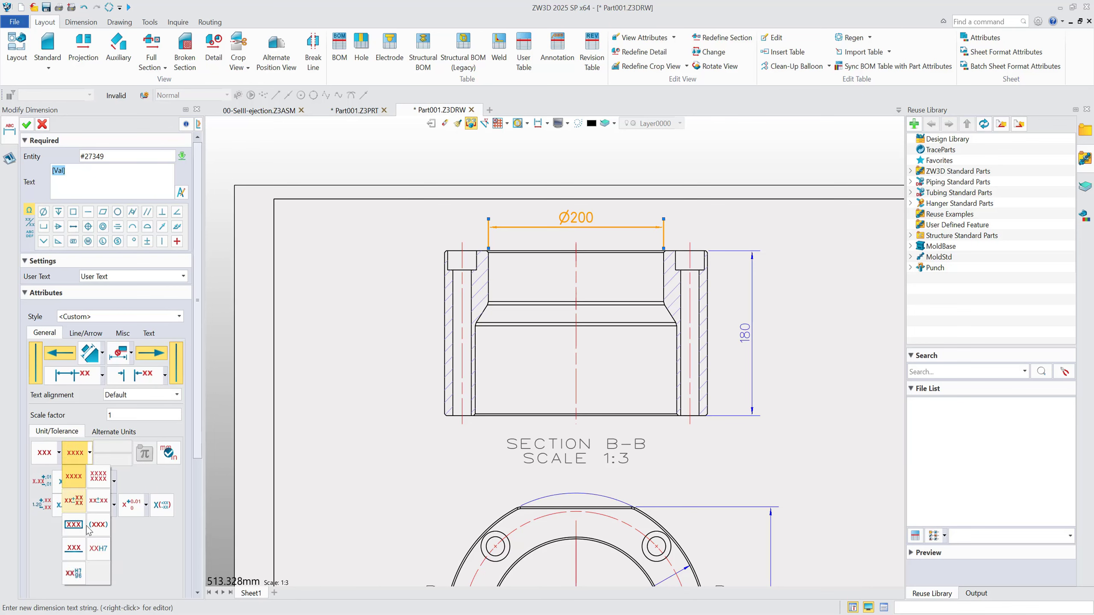
{"action": "left_click", "coordinate": [98, 550]}
{"action": "left_click", "coordinate": [133, 449]}
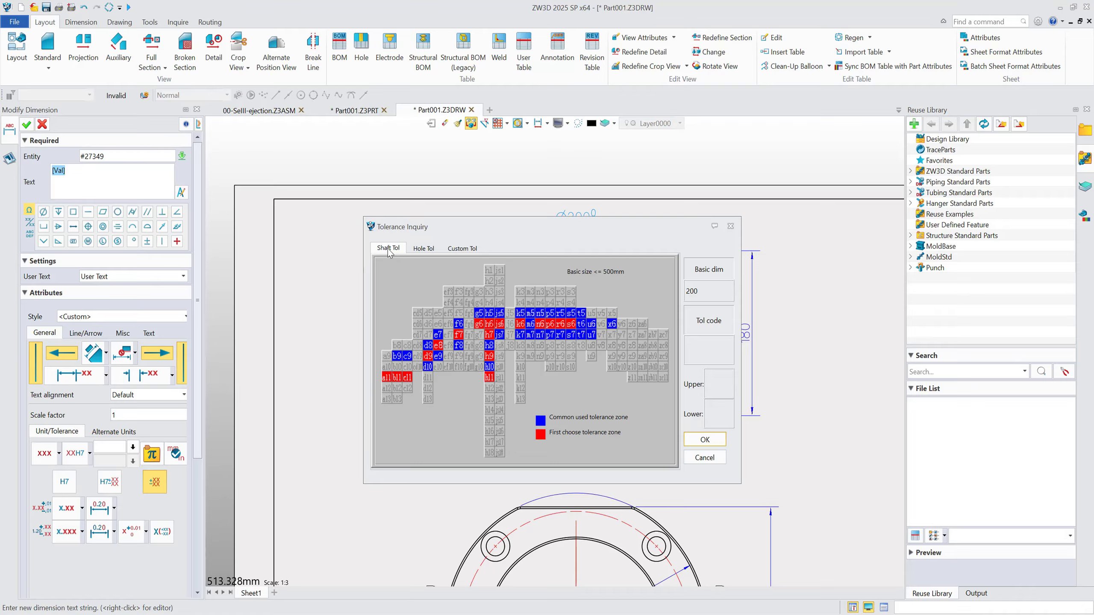
{"action": "left_click", "coordinate": [420, 250]}
{"action": "left_click_drag", "start_coordinate": [581, 229], "coordinate": [518, 331]}
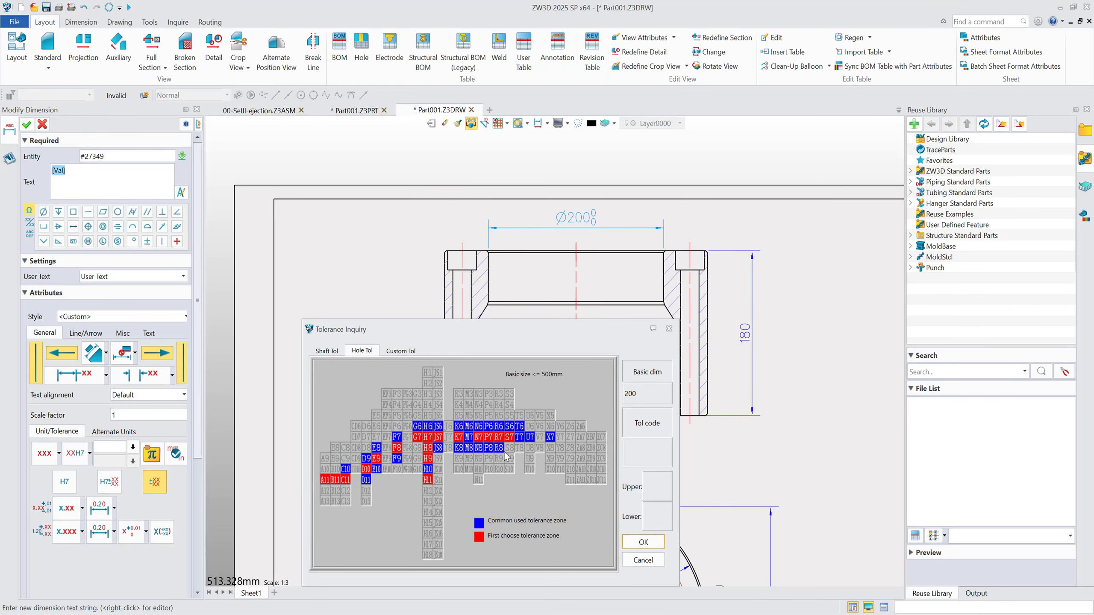
{"action": "left_click", "coordinate": [428, 439]}
{"action": "left_click", "coordinate": [644, 542]}
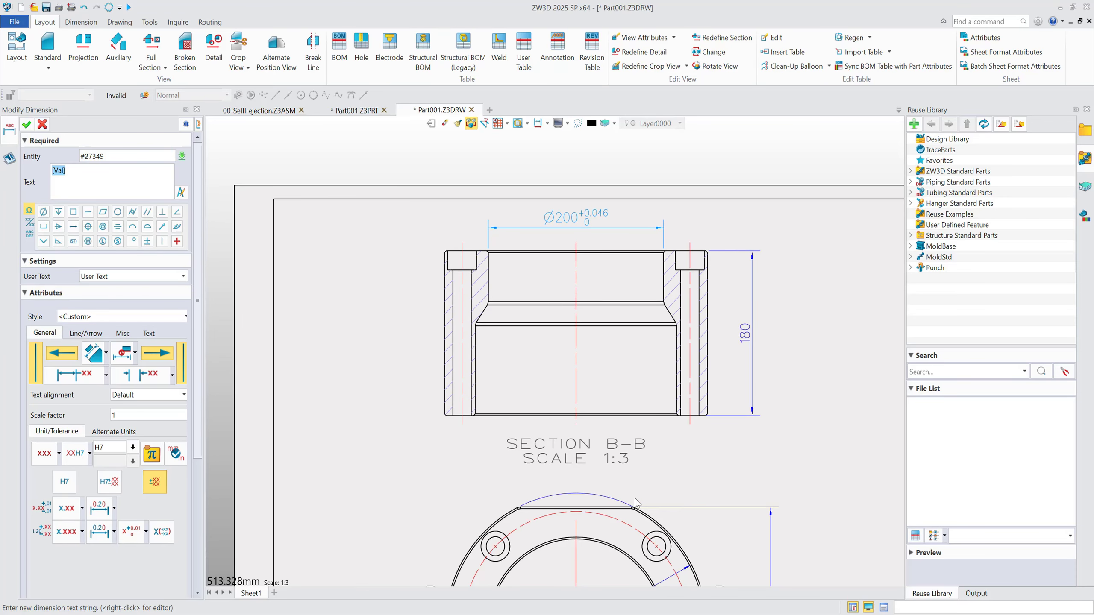
{"action": "scroll", "coordinate": [583, 248], "scroll_direction": "up", "scroll_amount": 2}
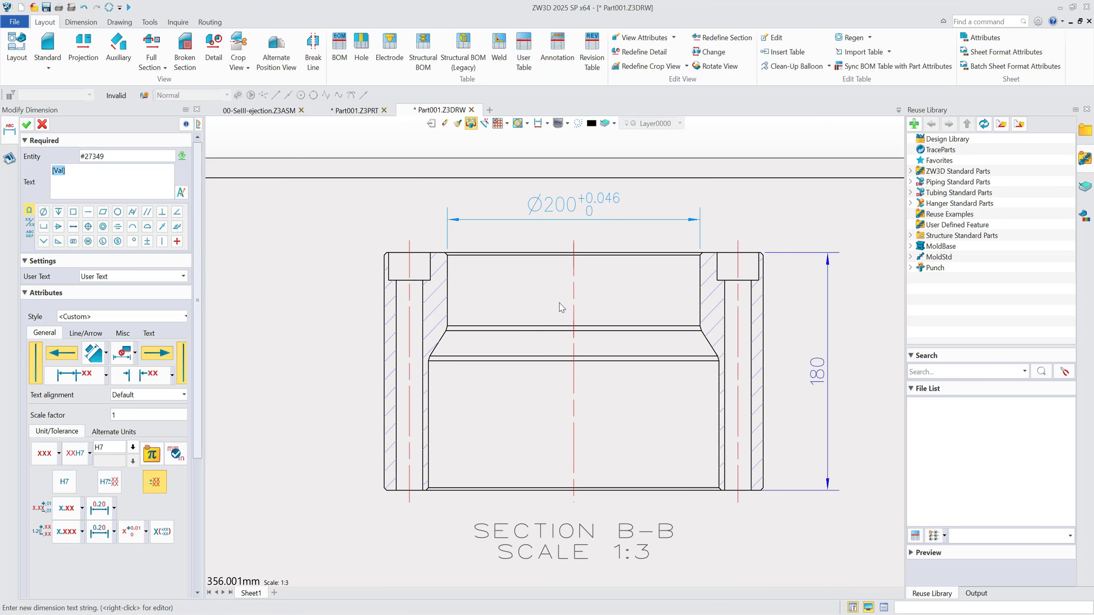
{"action": "left_click", "coordinate": [26, 124]}
Step: Add a machining-required surface finish symbol with roughness 3.2 to the right wall of the upper bore in section view B-B
{"action": "left_click", "coordinate": [80, 22]}
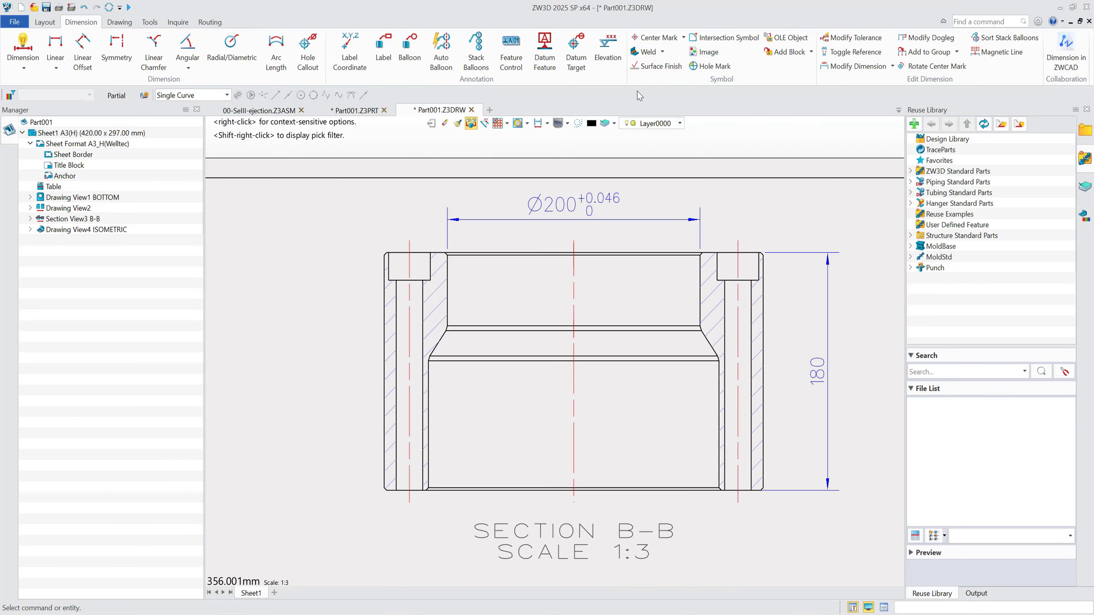
{"action": "left_click", "coordinate": [657, 66]}
{"action": "left_click", "coordinate": [117, 284]}
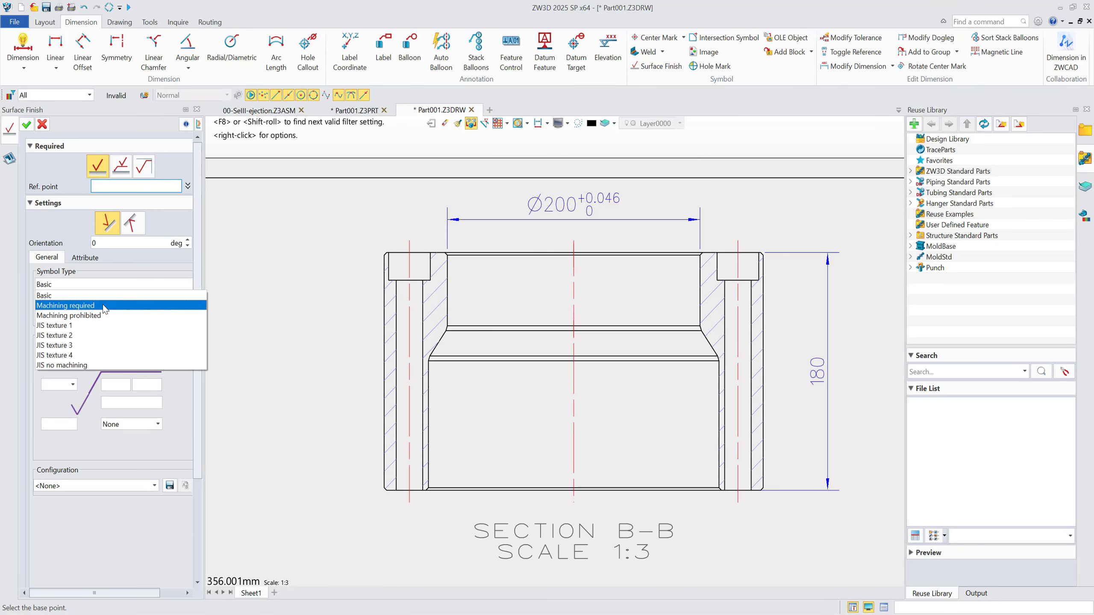
{"action": "left_click", "coordinate": [65, 306]}
{"action": "left_click", "coordinate": [73, 385]}
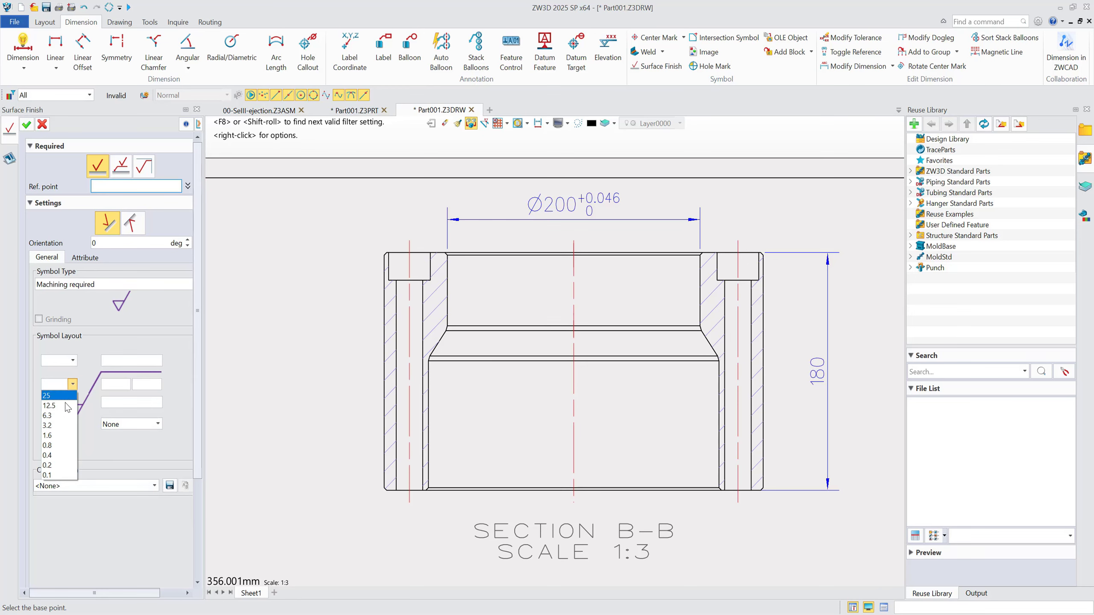
{"action": "left_click", "coordinate": [60, 426]}
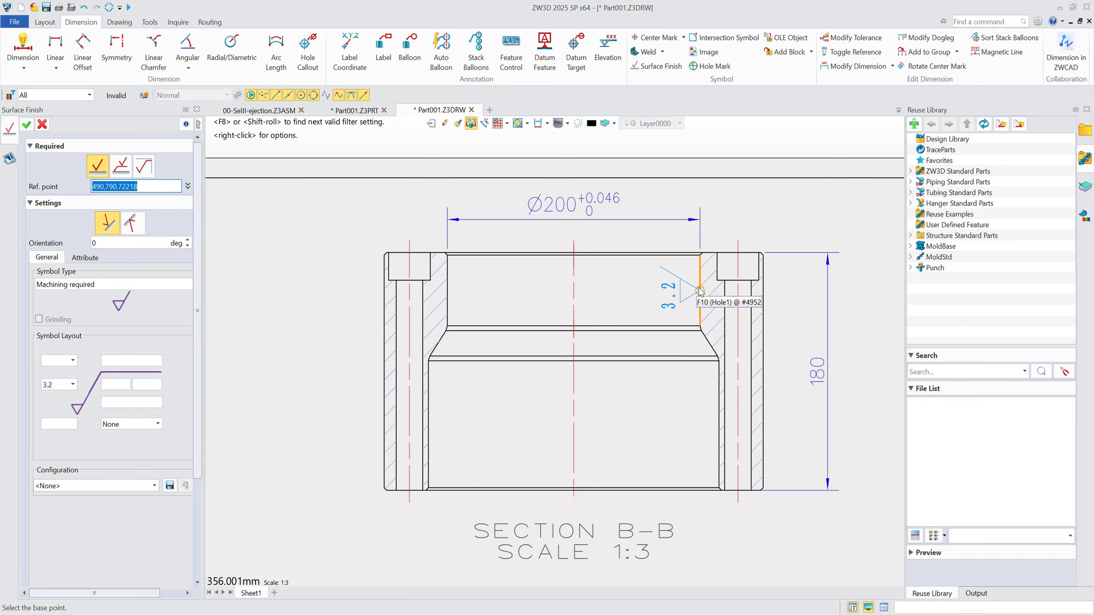
{"action": "left_click", "coordinate": [26, 125]}
Step: Attach datum feature A to the lower extension line of the overall height dimension, placing its label below the line
{"action": "scroll", "coordinate": [579, 265], "scroll_direction": "down", "scroll_amount": 3}
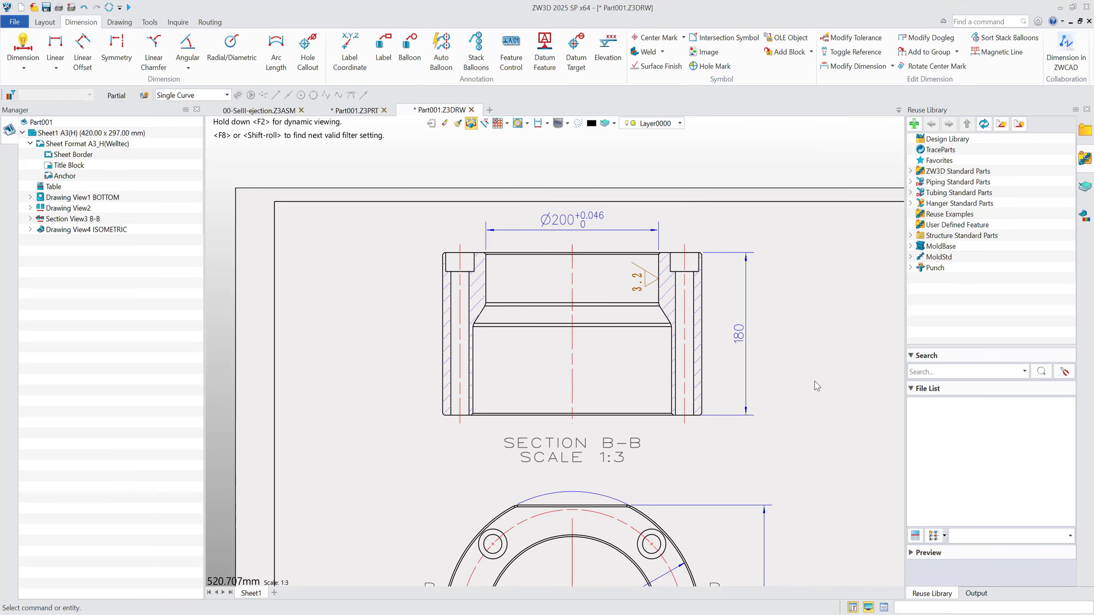
{"action": "left_click", "coordinate": [544, 64]}
{"action": "left_click", "coordinate": [723, 421]}
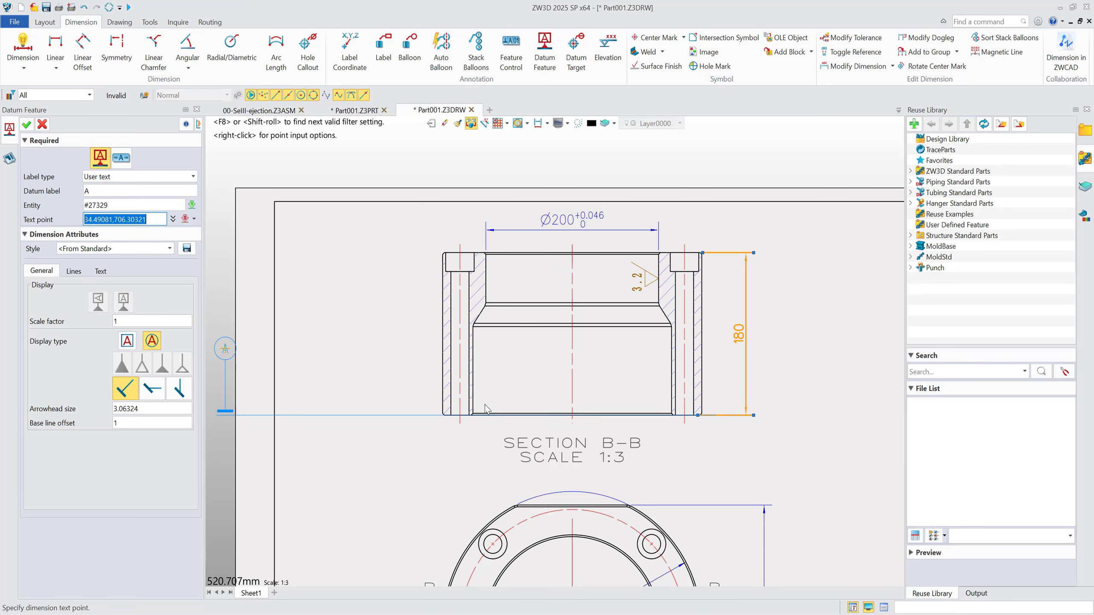
{"action": "left_click", "coordinate": [724, 443]}
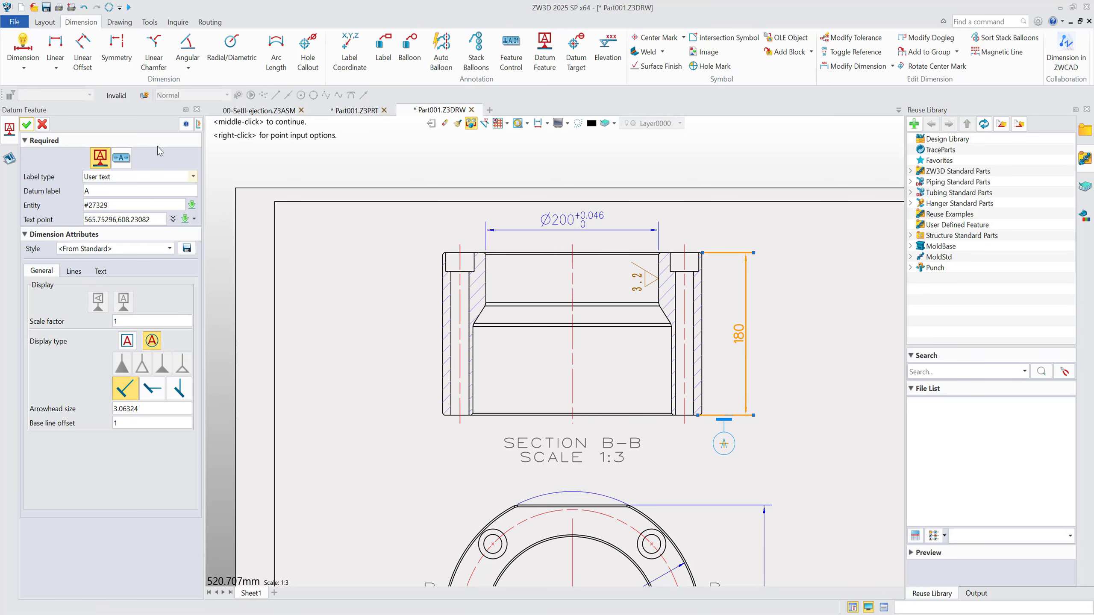
{"action": "left_click", "coordinate": [26, 125]}
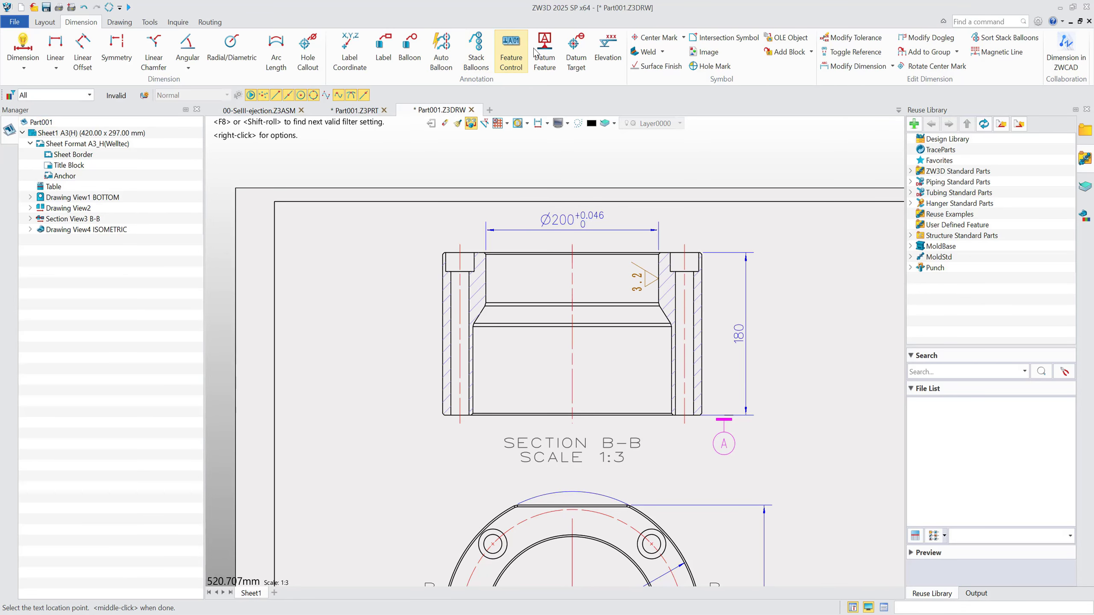
Step: Add a parallelism feature control frame of 0.012 relative to datum A, with its leader on the part's top face in section view B-B
{"action": "scroll", "coordinate": [685, 201], "scroll_direction": "up", "scroll_amount": 2}
{"action": "left_click", "coordinate": [676, 277]}
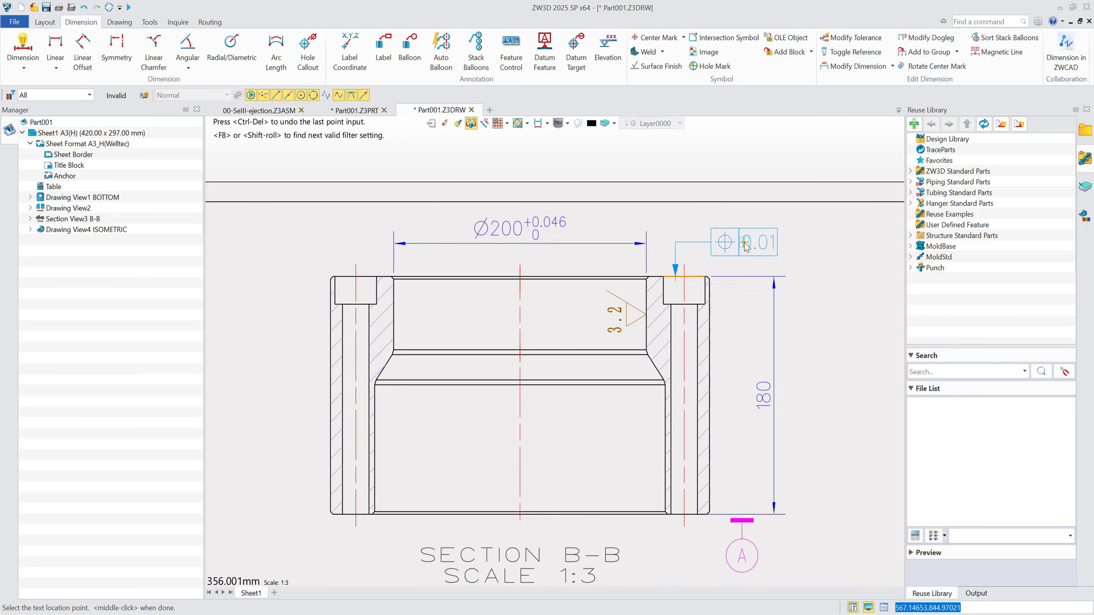
{"action": "left_click", "coordinate": [746, 243]}
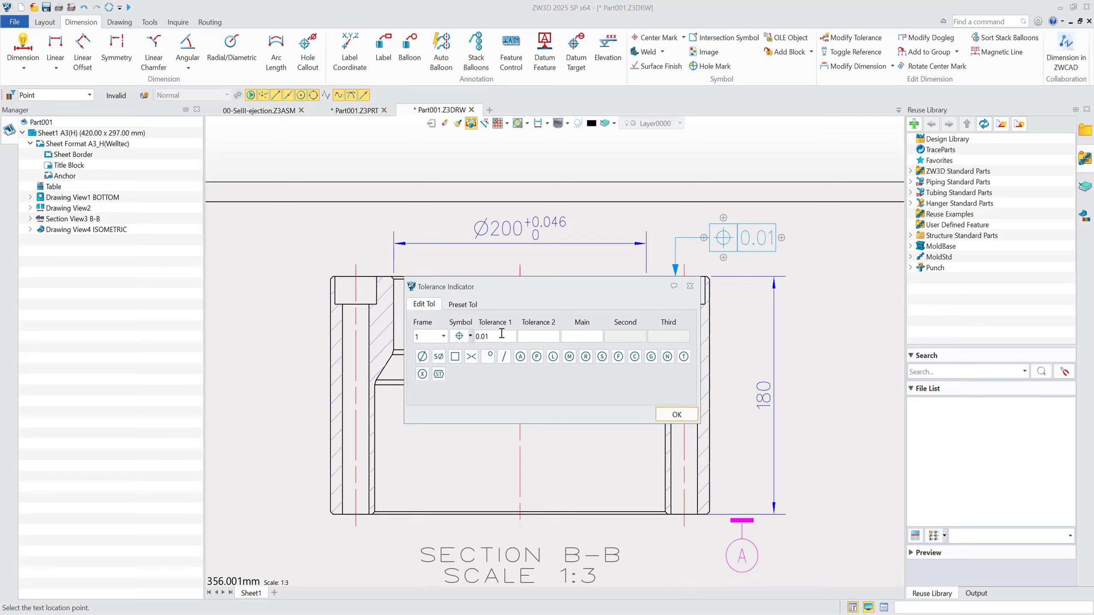
{"action": "left_click", "coordinate": [463, 339]}
{"action": "left_click", "coordinate": [459, 384]}
{"action": "left_click", "coordinate": [504, 335]}
{"action": "type", "text": "0.012"}
{"action": "left_click", "coordinate": [594, 336]}
{"action": "type", "text": "A"}
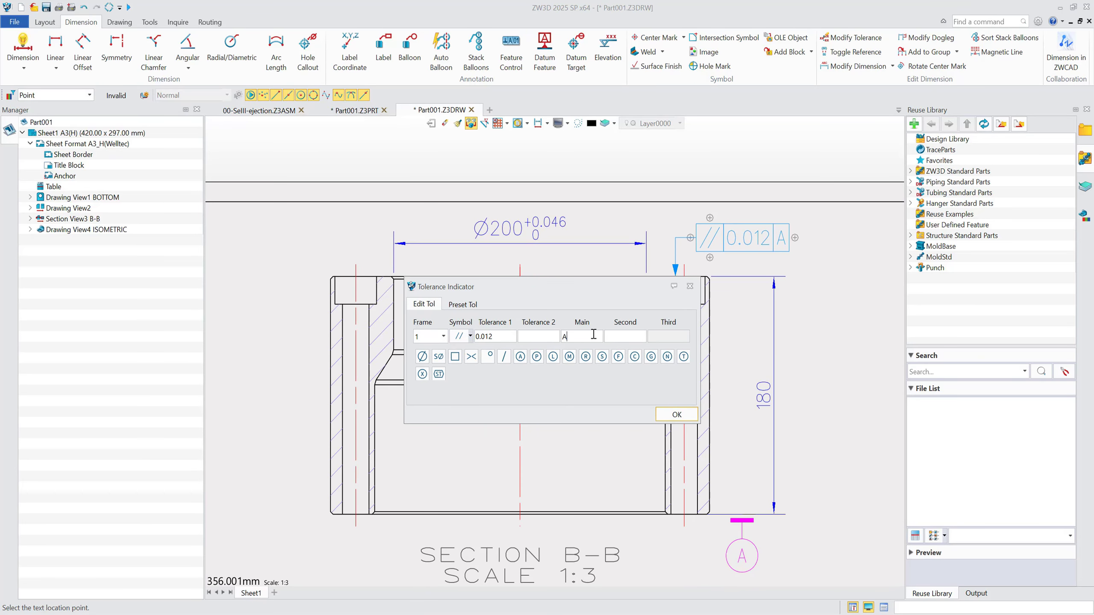
{"action": "left_click", "coordinate": [679, 414]}
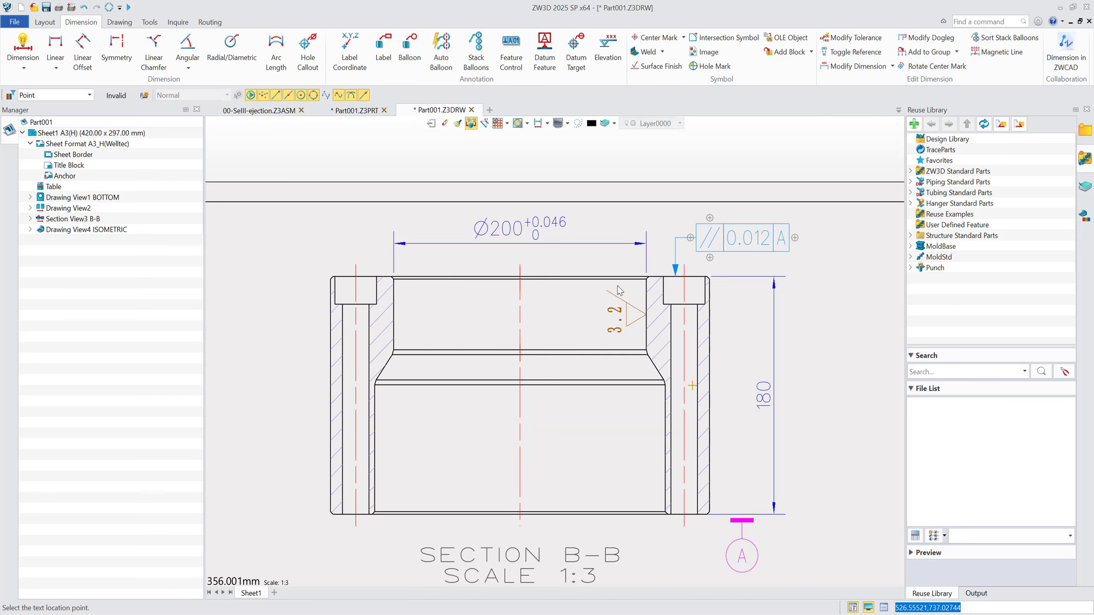
{"action": "key", "text": "Escape"}
Step: Add a hole callout to the upper-left counterbored hole in the bottom view, placing its text outside the ring's upper left edge
{"action": "scroll", "coordinate": [640, 223], "scroll_direction": "down", "scroll_amount": 4}
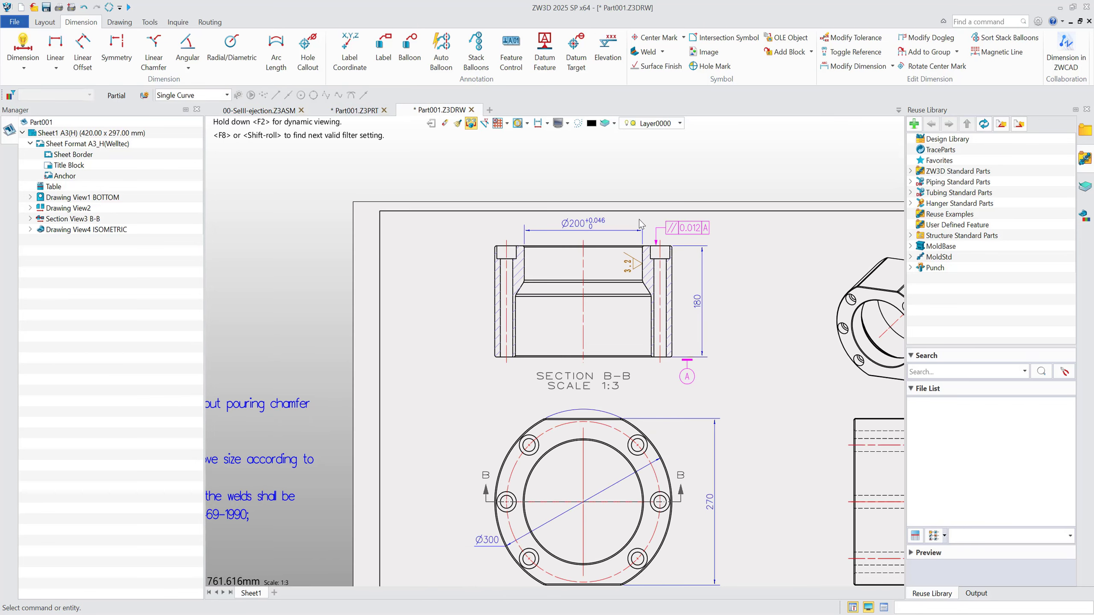
{"action": "middle_click_drag", "start_coordinate": [665, 331], "coordinate": [618, 271]}
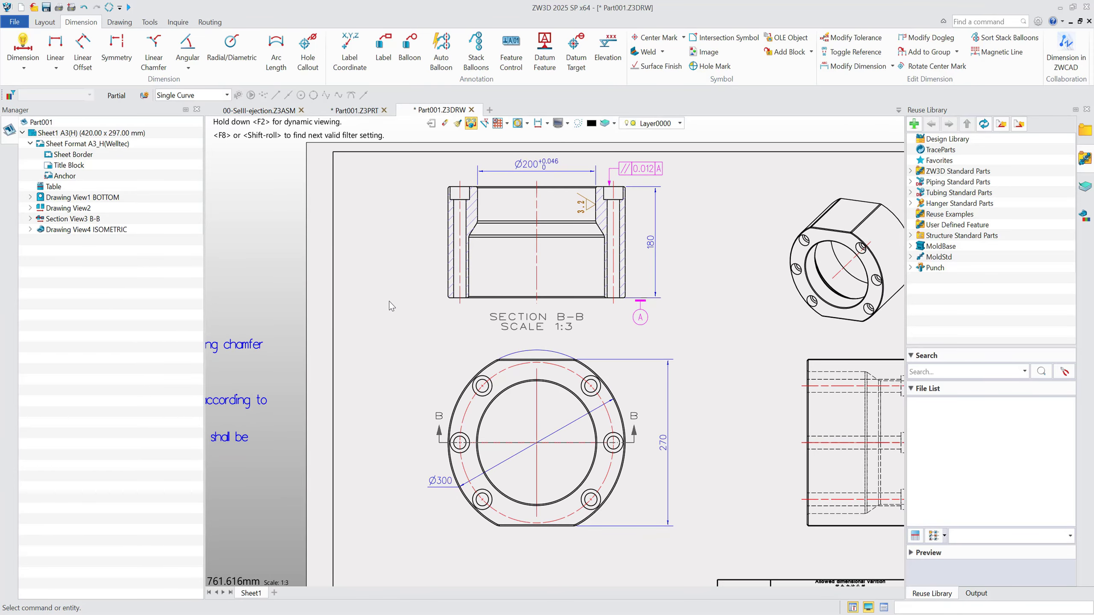
{"action": "left_click", "coordinate": [302, 57]}
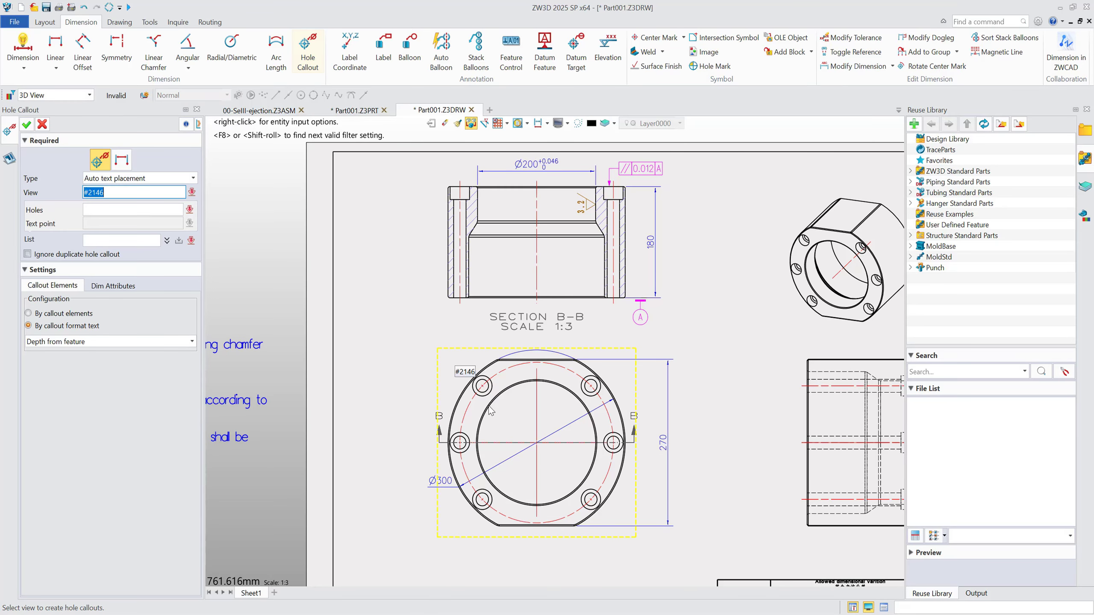
{"action": "left_click", "coordinate": [513, 426]}
{"action": "left_click", "coordinate": [488, 397]}
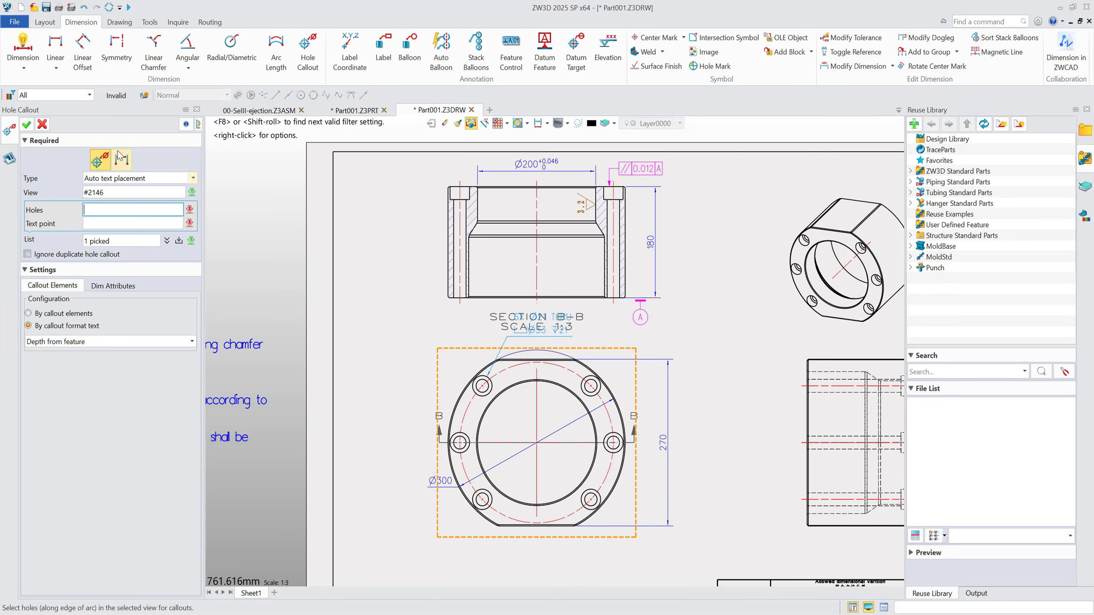
{"action": "left_click", "coordinate": [26, 124]}
{"action": "left_click_drag", "start_coordinate": [530, 334], "coordinate": [439, 352]}
{"action": "left_click", "coordinate": [439, 351]}
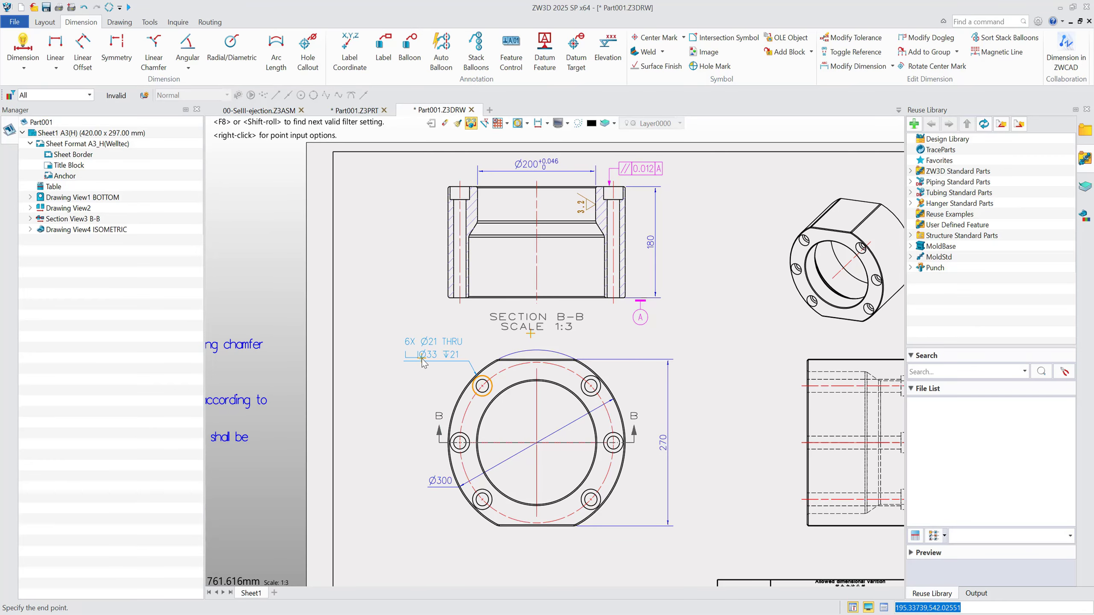
{"action": "scroll", "coordinate": [534, 442], "scroll_direction": "up", "scroll_amount": 2}
{"action": "scroll", "coordinate": [534, 439], "scroll_direction": "up", "scroll_amount": 1}
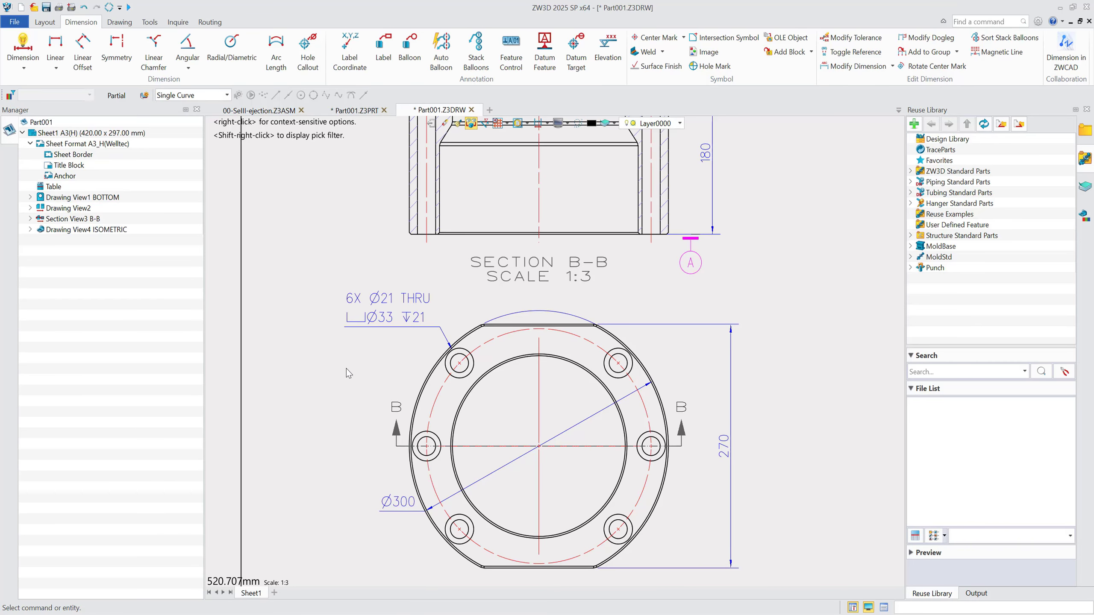
Step: Move the "Technology Requirement" note onto the sheet below the bottom view, leaving its text attributes as they are
{"action": "key", "text": "ctrl+a"}
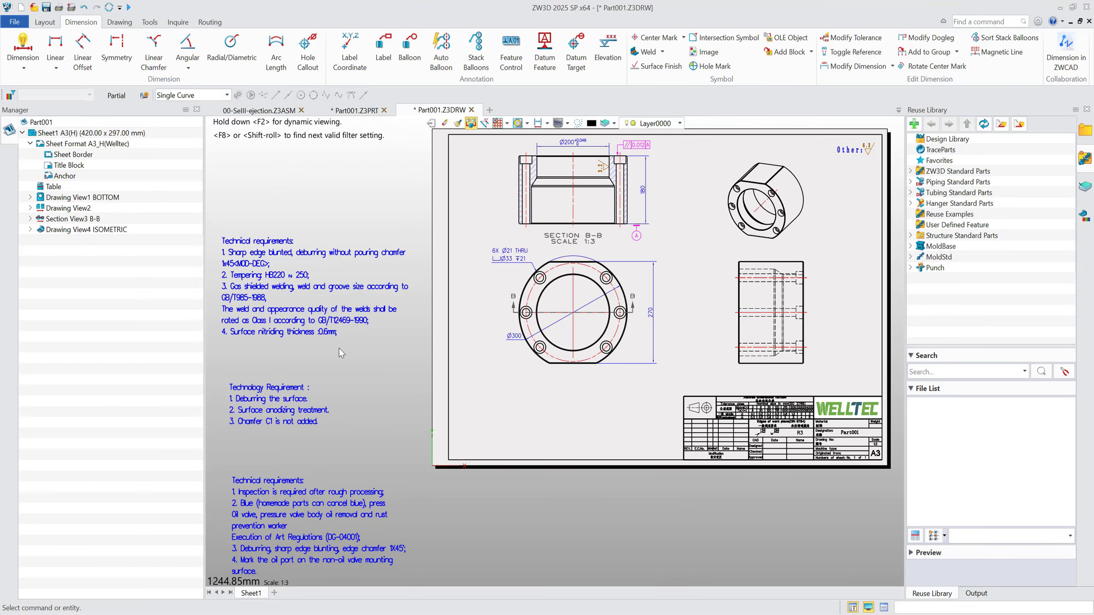
{"action": "left_click_drag", "start_coordinate": [256, 385], "coordinate": [509, 402]}
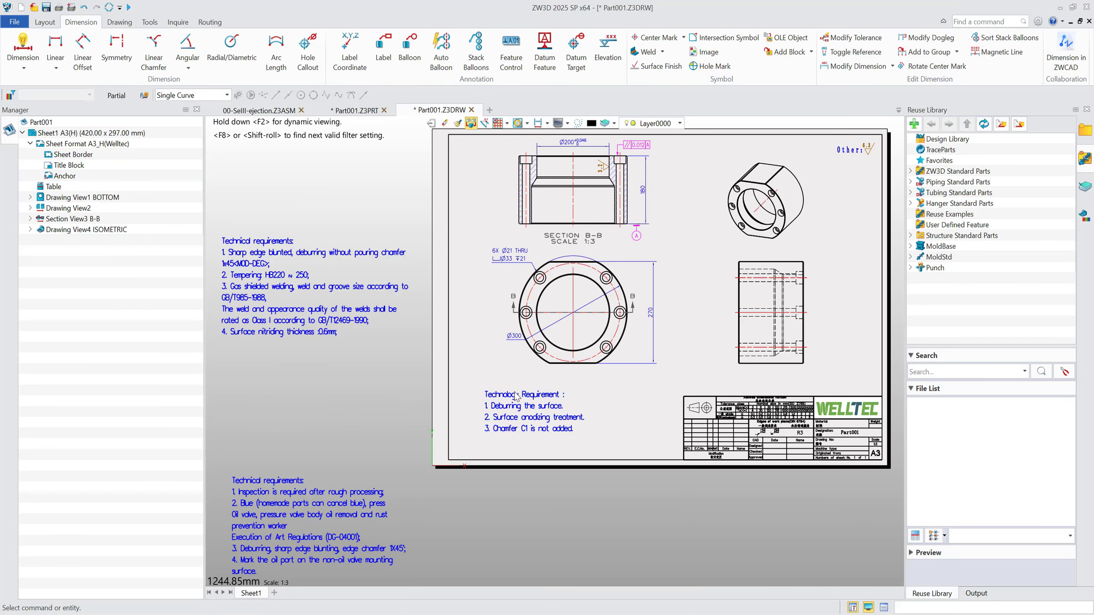
{"action": "middle_click_drag", "start_coordinate": [705, 246], "coordinate": [644, 295]}
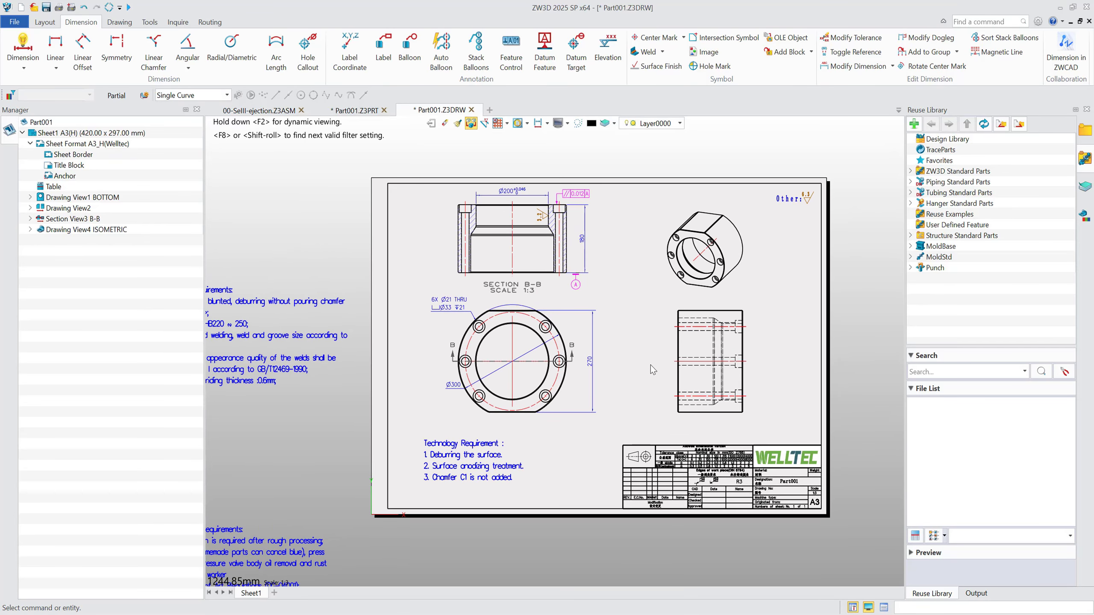
{"action": "double_click", "coordinate": [460, 476]}
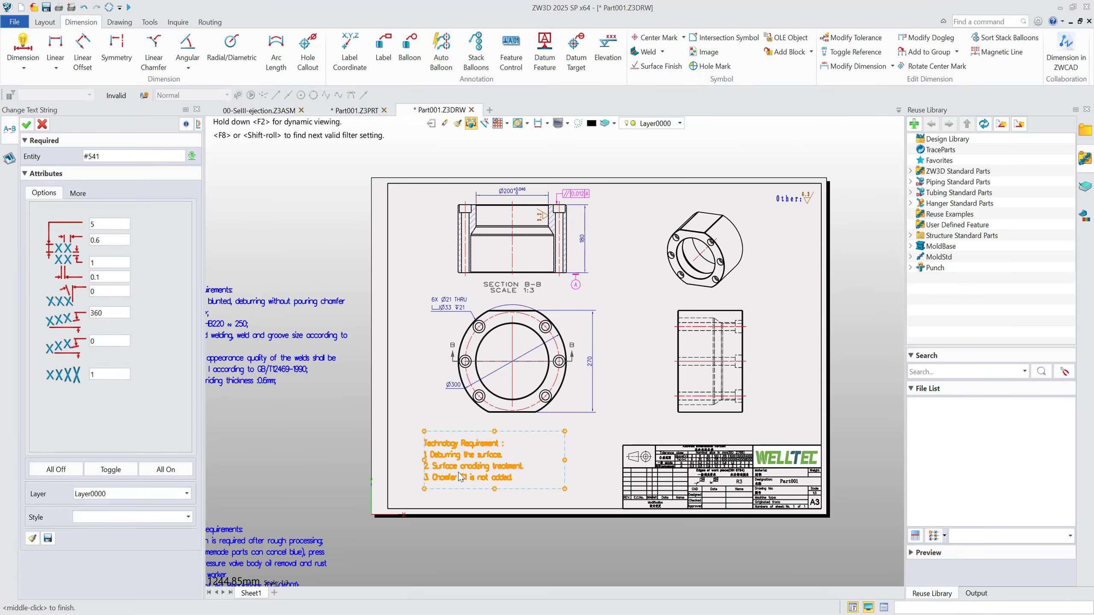
{"action": "left_click", "coordinate": [42, 124]}
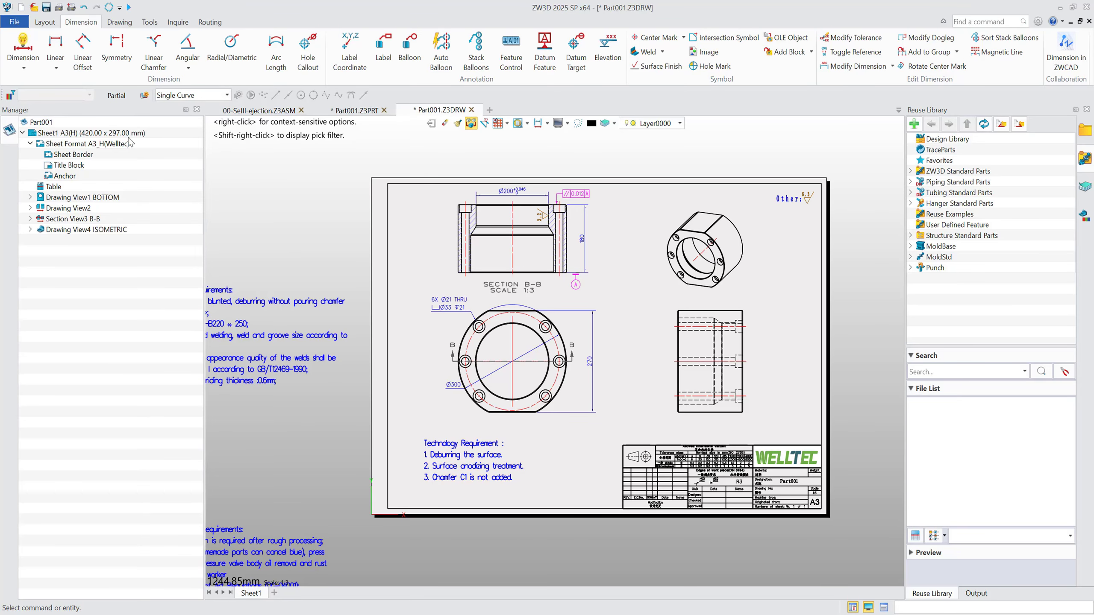
Step: Export the drawing sheet to the desktop as a DWG file named Part001.dwg
{"action": "left_click", "coordinate": [13, 22]}
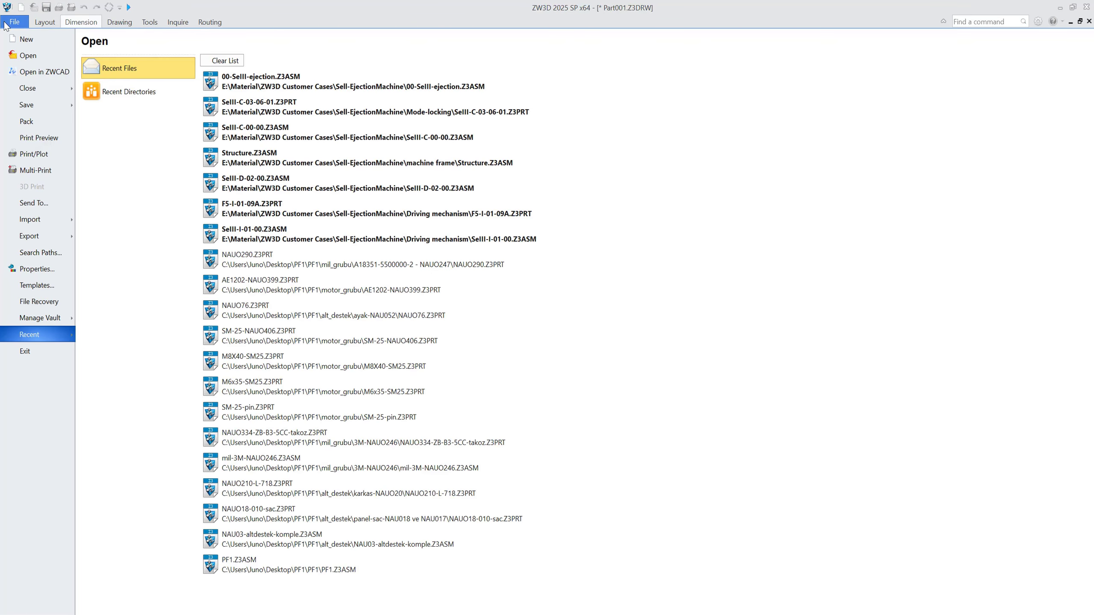
{"action": "left_click", "coordinate": [48, 235]}
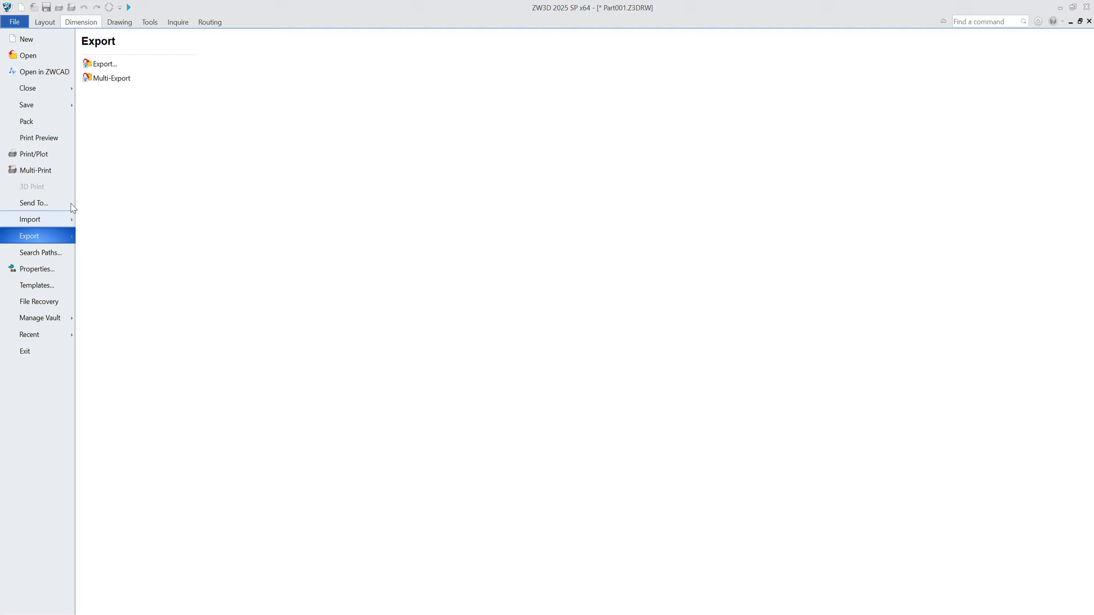
{"action": "left_click", "coordinate": [144, 69]}
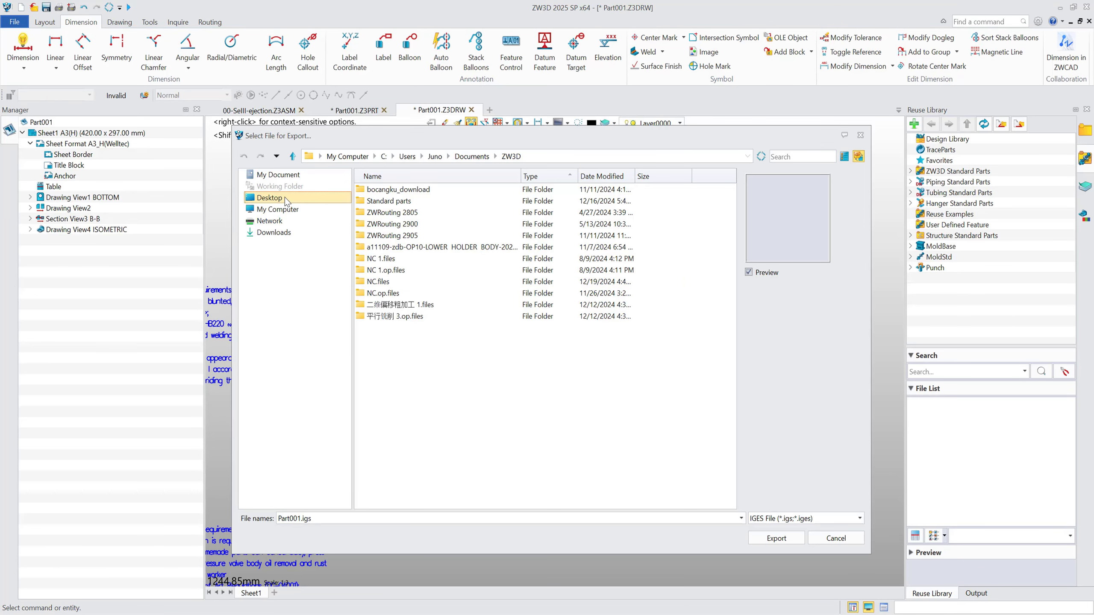
{"action": "left_click", "coordinate": [286, 201]}
{"action": "left_click", "coordinate": [859, 518]}
{"action": "left_click", "coordinate": [836, 417]}
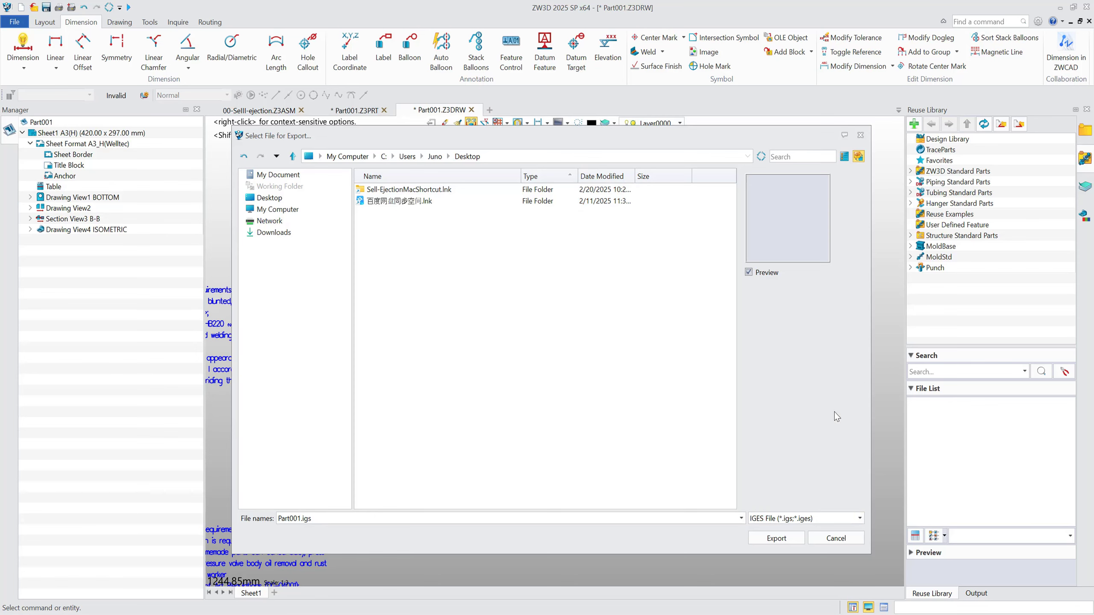
{"action": "left_click", "coordinate": [790, 542]}
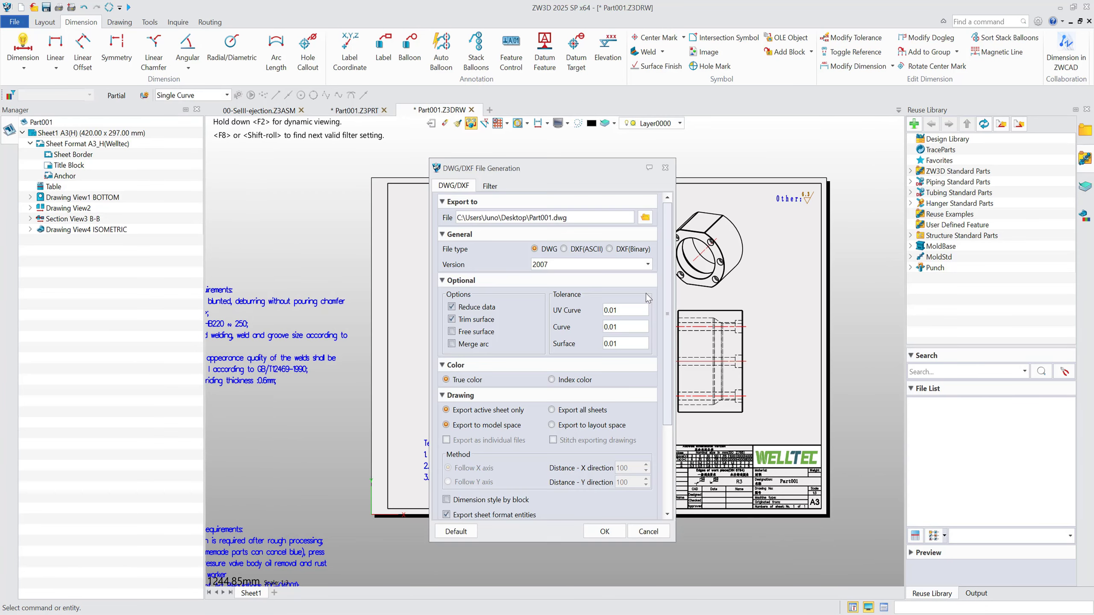
Step: Set the DWG version to 2004 and generate the file with the remaining export options left as they are
{"action": "left_click", "coordinate": [631, 267]}
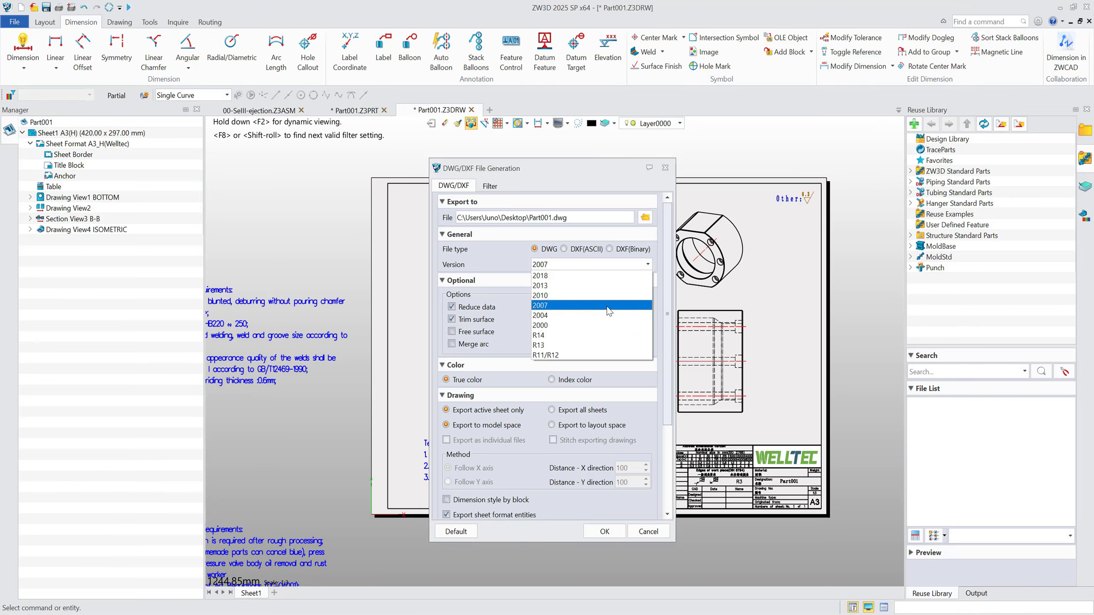
{"action": "left_click", "coordinate": [545, 318]}
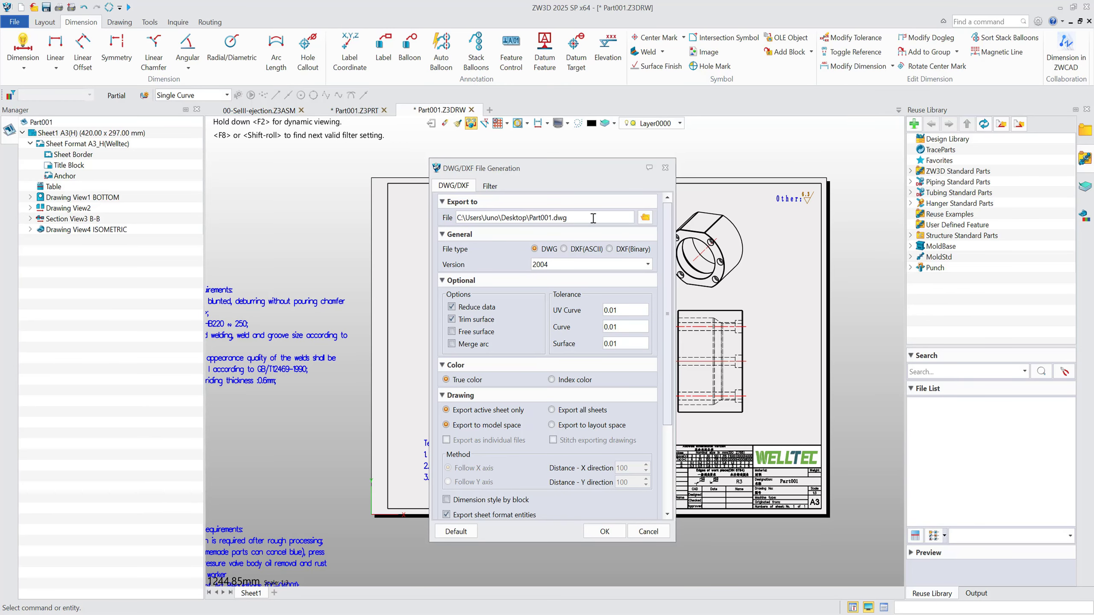
{"action": "left_click", "coordinate": [610, 536]}
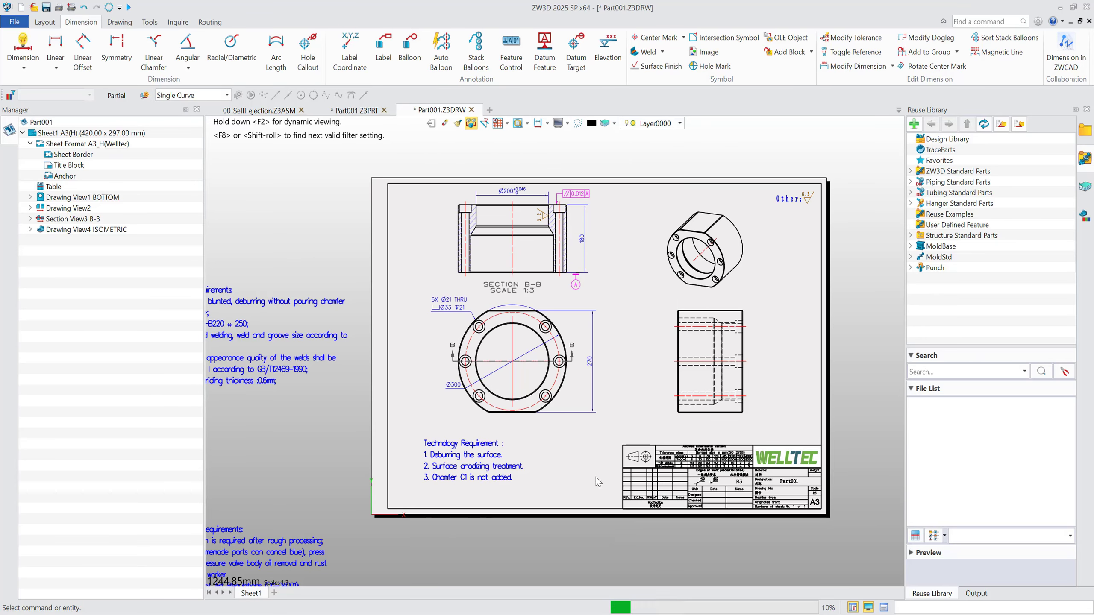
Step: Open the exported Part001.dwg from the desktop in ZWCAD MFG, with the program window maximized and the whole sheet in view
{"action": "key", "text": "super+d"}
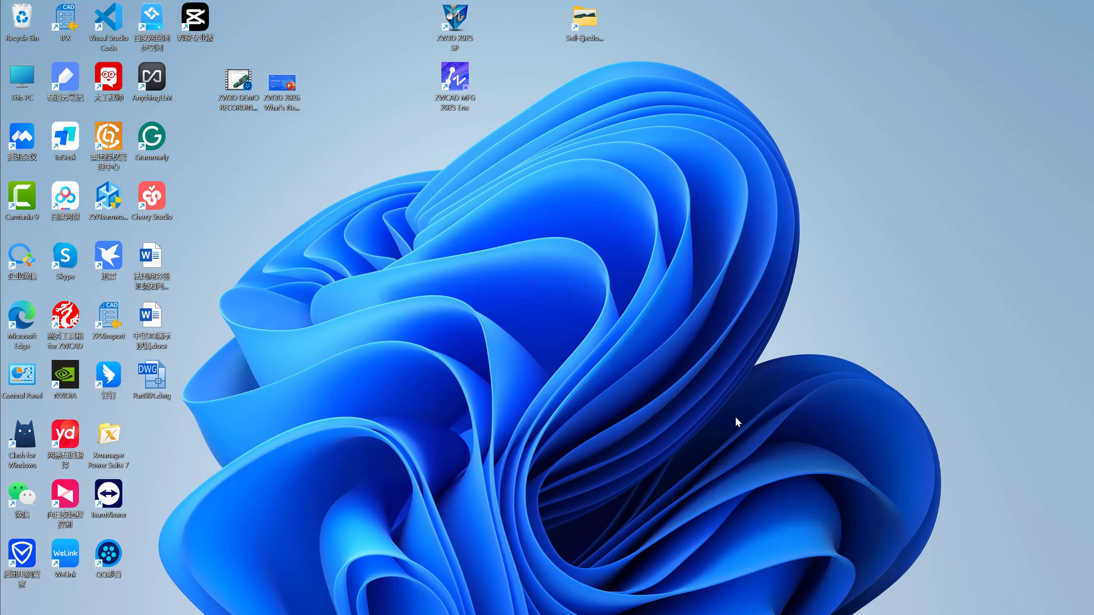
{"action": "left_click", "coordinate": [673, 614]}
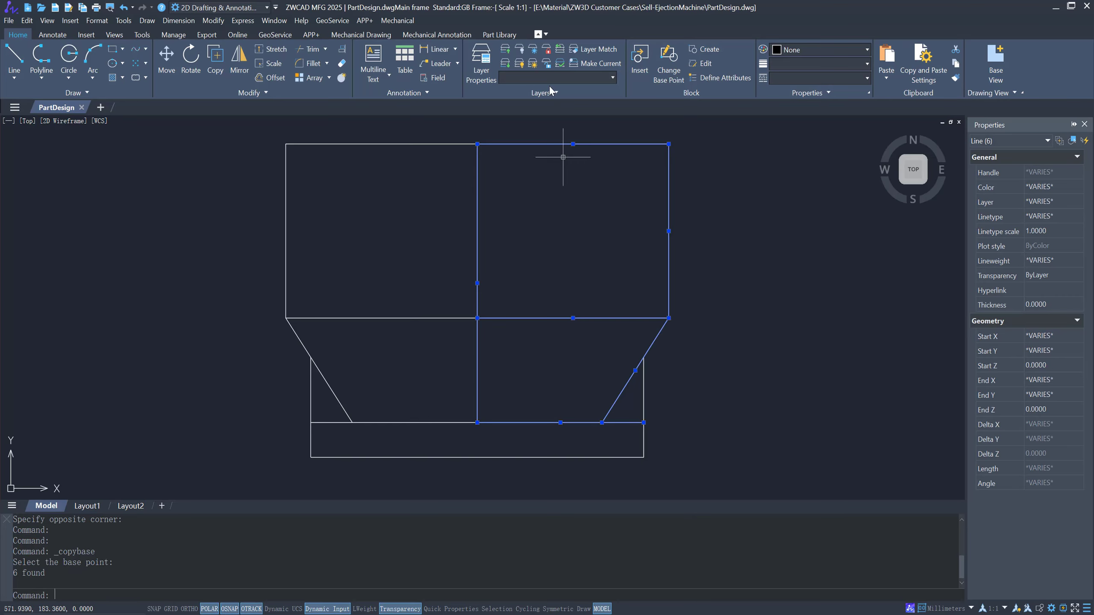
{"action": "key", "text": "super+Down"}
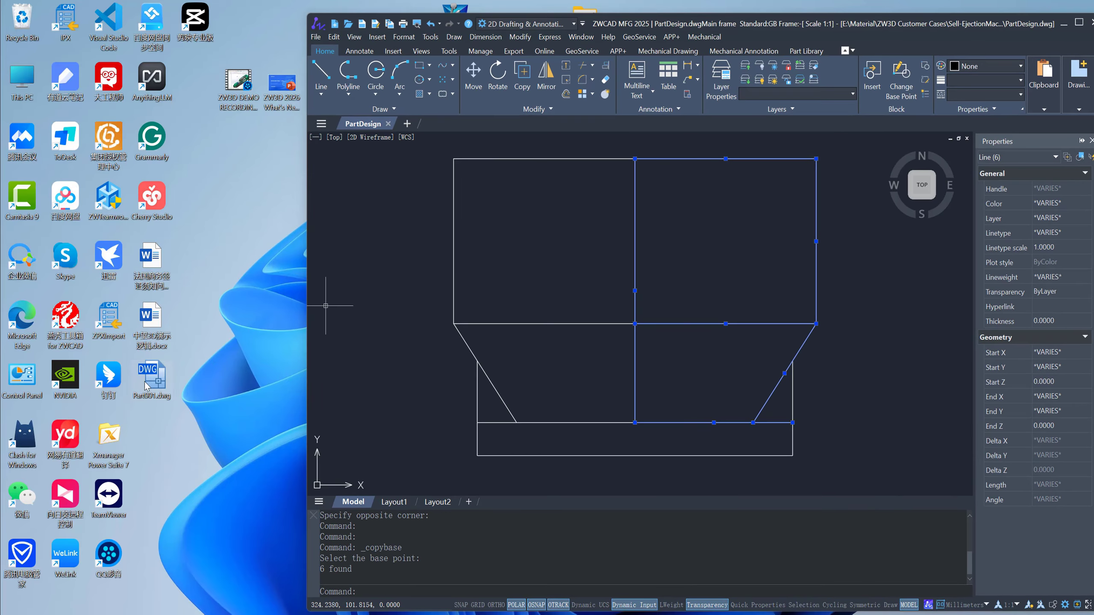
{"action": "mouse_move", "coordinate": [152, 387]}
{"action": "left_mouse_down"}
{"action": "mouse_move", "coordinate": [554, 552]}
{"action": "mouse_move", "coordinate": [584, 553]}
{"action": "left_mouse_up"}
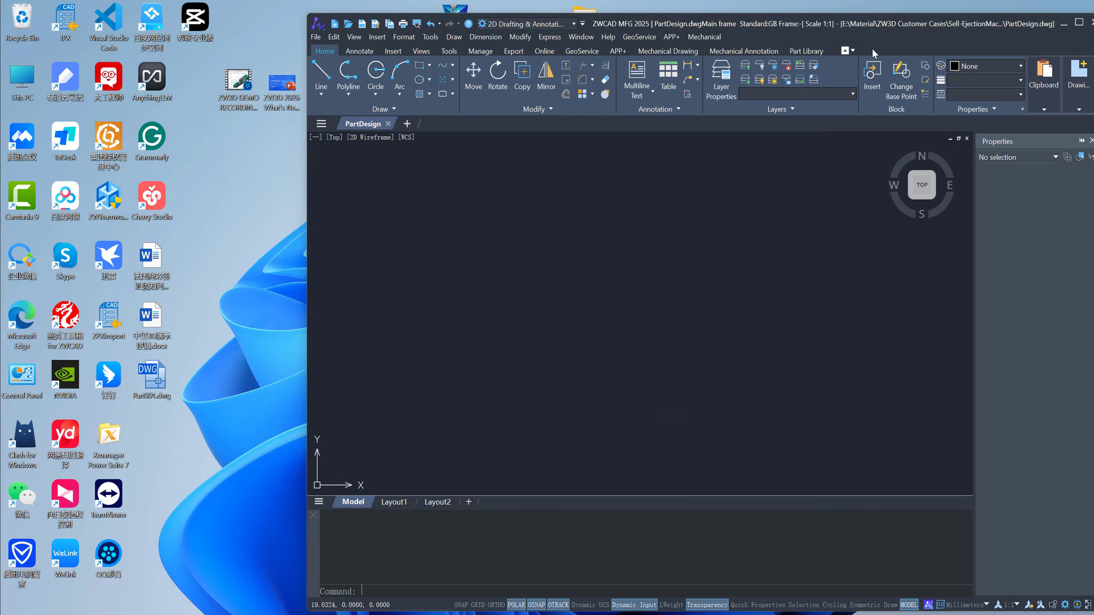
{"action": "double_click", "coordinate": [927, 24]}
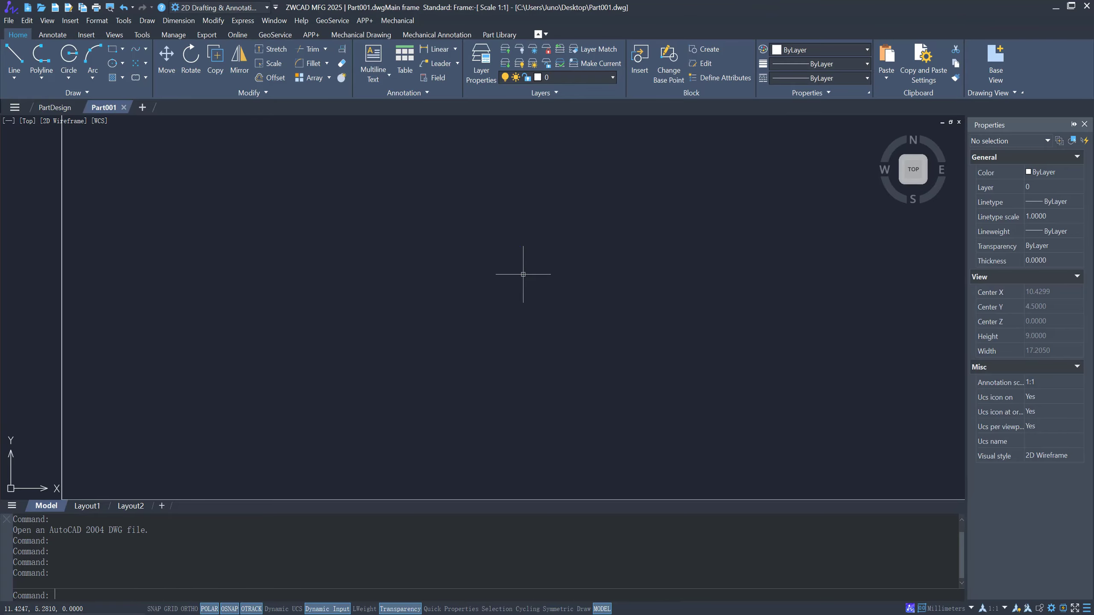
{"action": "middle_click", "coordinate": [523, 274]}
{"action": "middle_click", "coordinate": [523, 274]}
{"action": "middle_click_drag", "start_coordinate": [596, 158], "coordinate": [598, 196]}
{"action": "scroll", "coordinate": [581, 224], "scroll_direction": "up", "scroll_amount": 2}
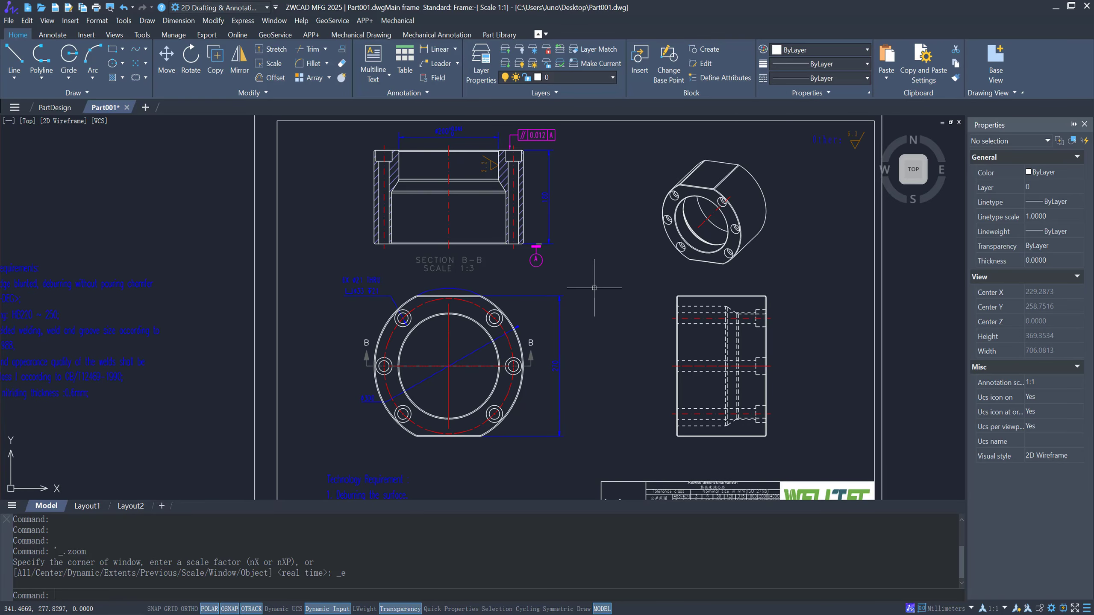
Step: Check the layers of the exported DWG by switching the Annotation layer off and back on
{"action": "mouse_move", "coordinate": [648, 614]}
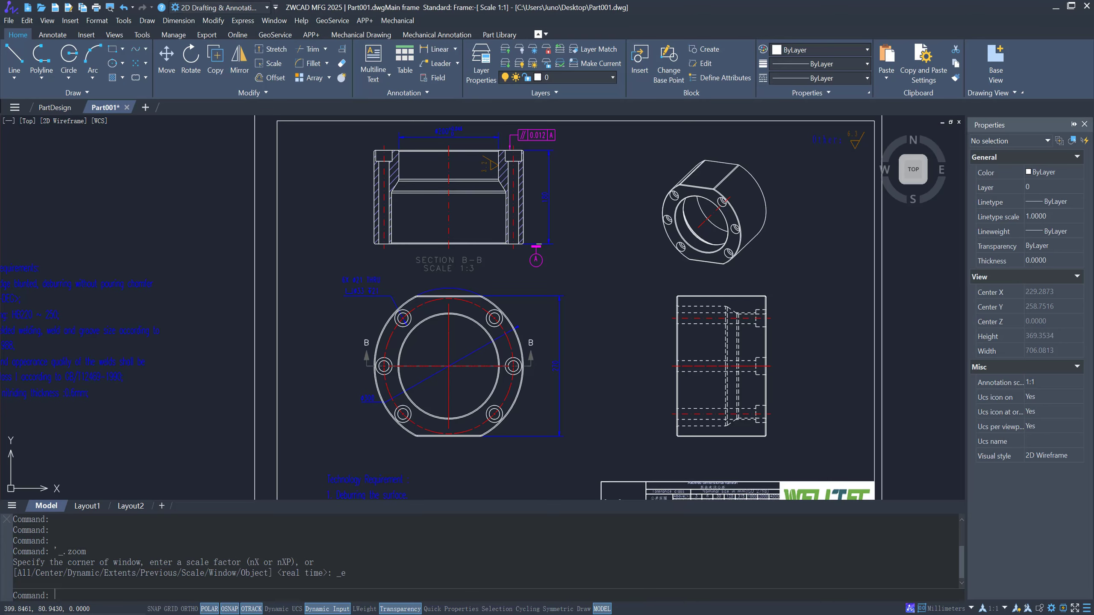
{"action": "left_click", "coordinate": [600, 82]}
{"action": "left_click", "coordinate": [610, 79]}
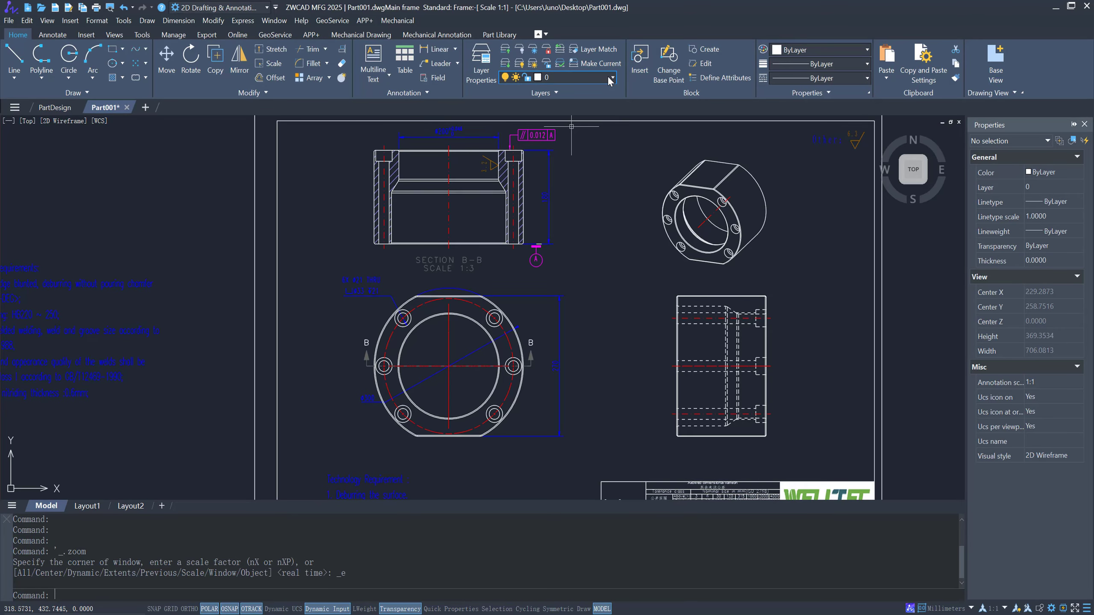
{"action": "left_click", "coordinate": [610, 80]}
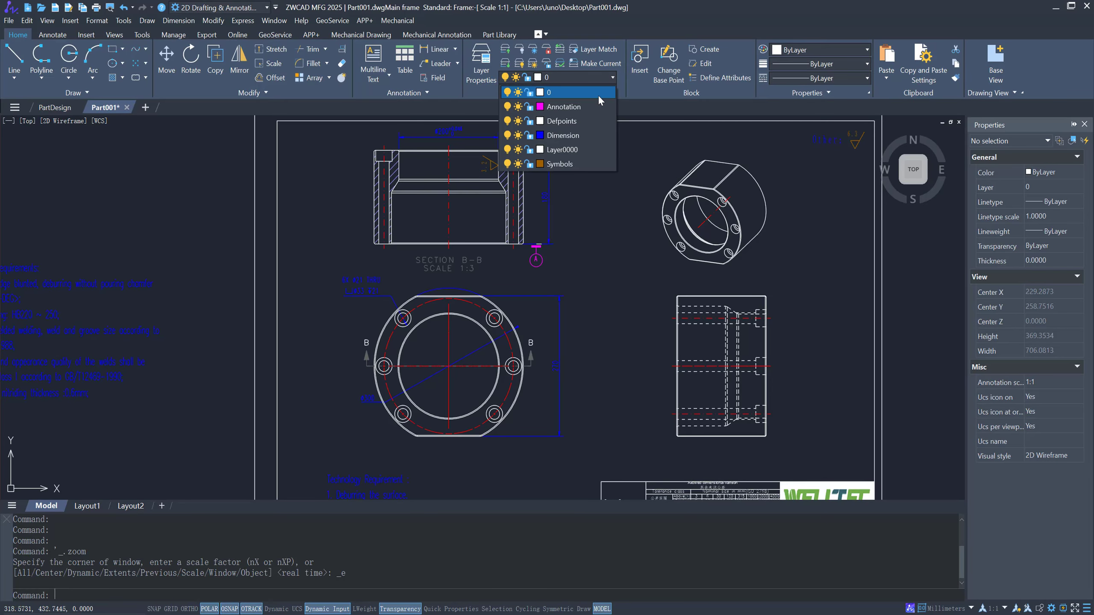
{"action": "left_click", "coordinate": [508, 108]}
{"action": "left_click", "coordinate": [508, 108]}
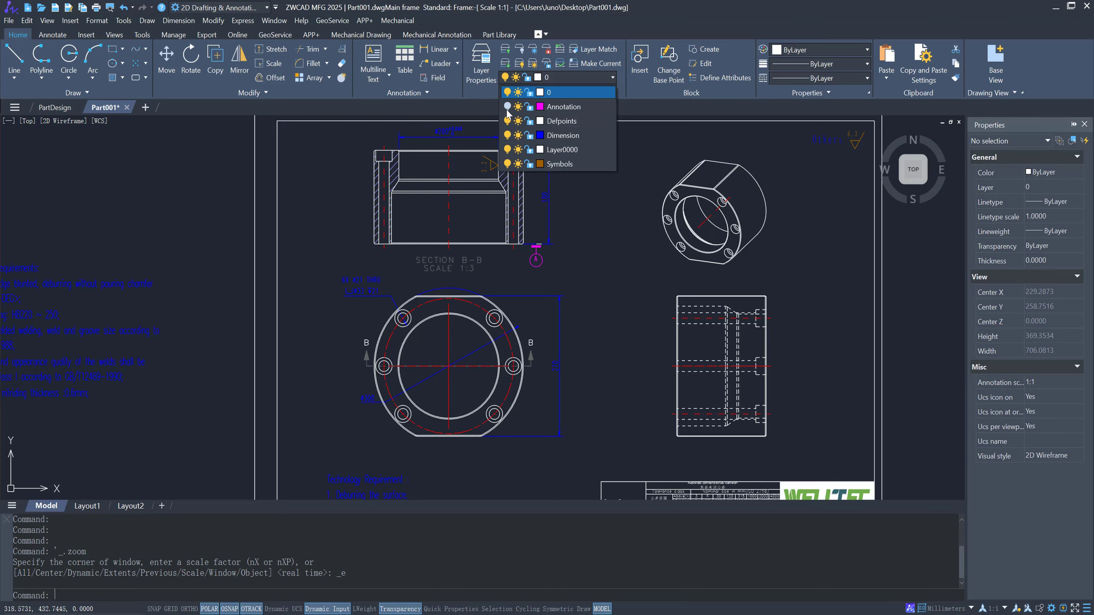
{"action": "left_click", "coordinate": [507, 136]}
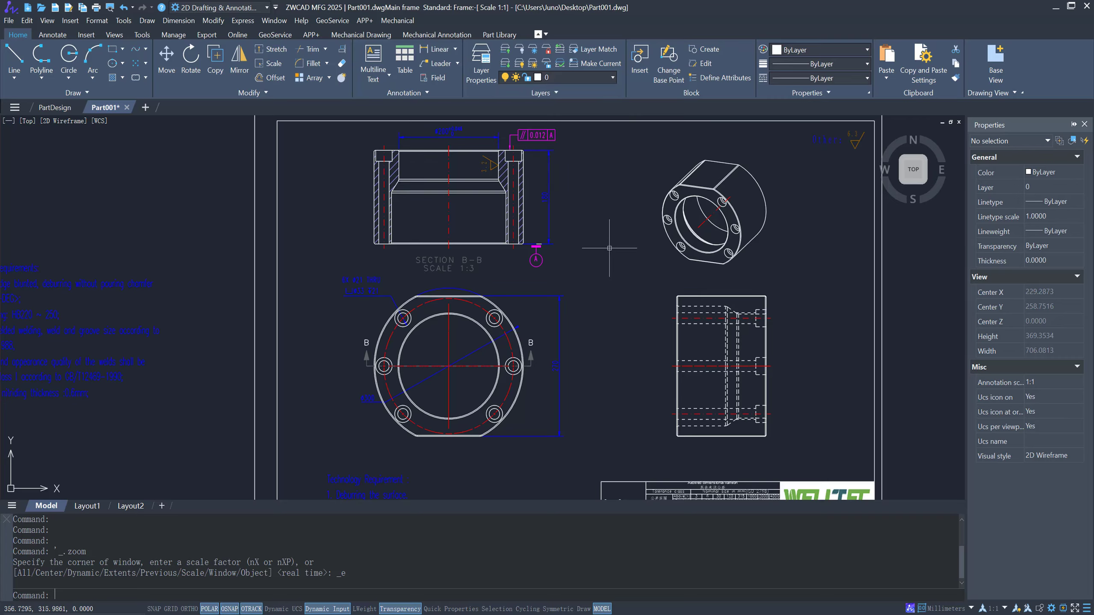
{"action": "scroll", "coordinate": [606, 263], "scroll_direction": "down", "scroll_amount": 2}
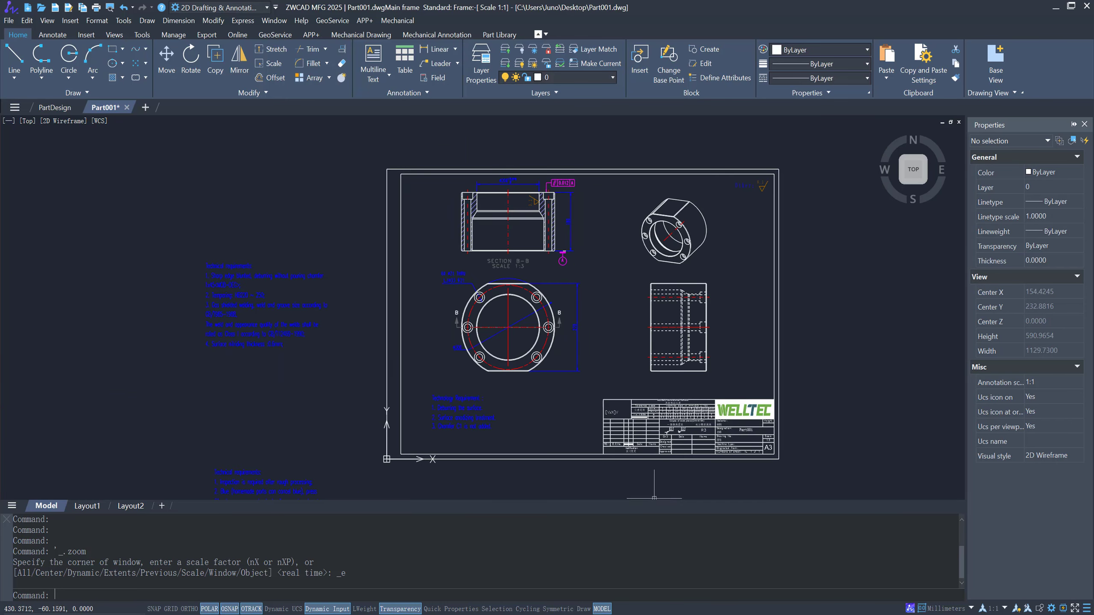
Step: Switch back to ZW3D, bring up the Part001 part model and examine the flatted ring from several sides
{"action": "left_click", "coordinate": [648, 614]}
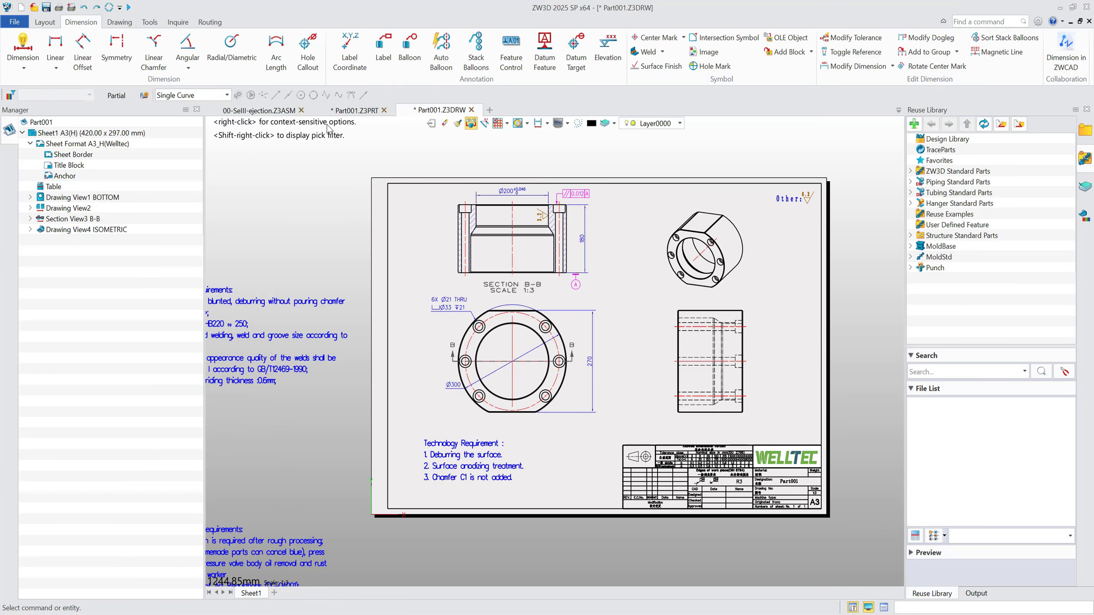
{"action": "left_click", "coordinate": [353, 111]}
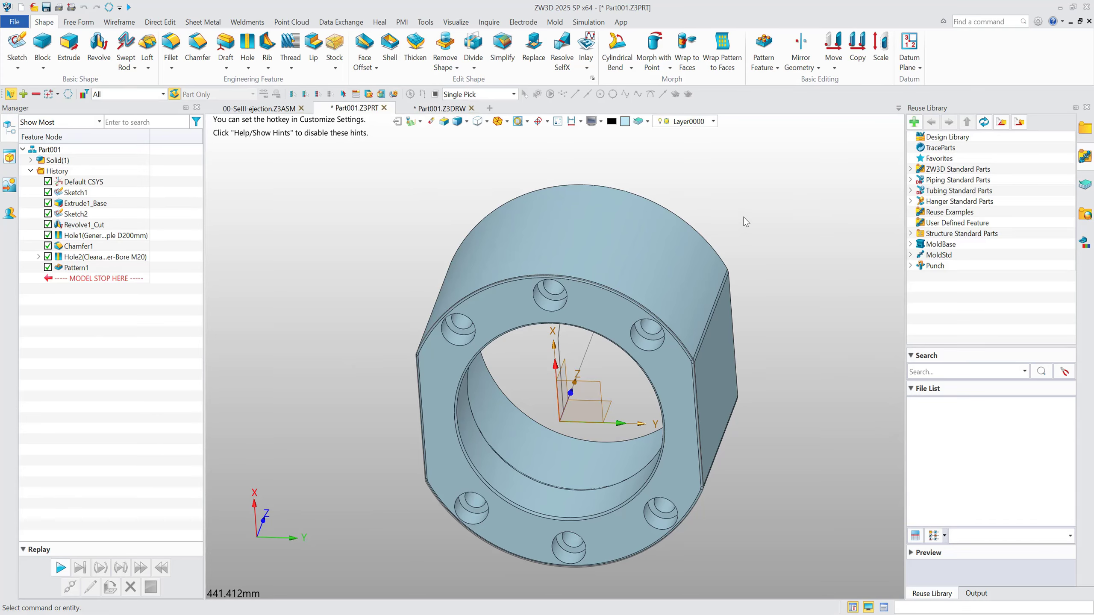
{"action": "scroll", "coordinate": [662, 166], "scroll_direction": "down", "scroll_amount": 2}
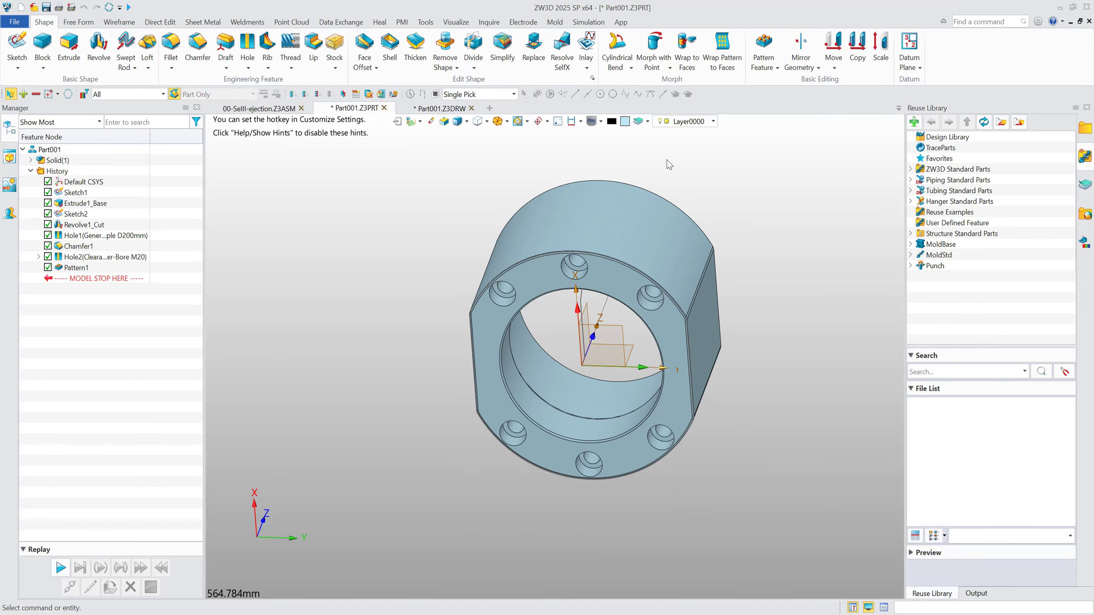
{"action": "right_click_drag", "start_coordinate": [675, 156], "coordinate": [606, 280]}
{"action": "right_click_drag", "start_coordinate": [768, 223], "coordinate": [771, 222]}
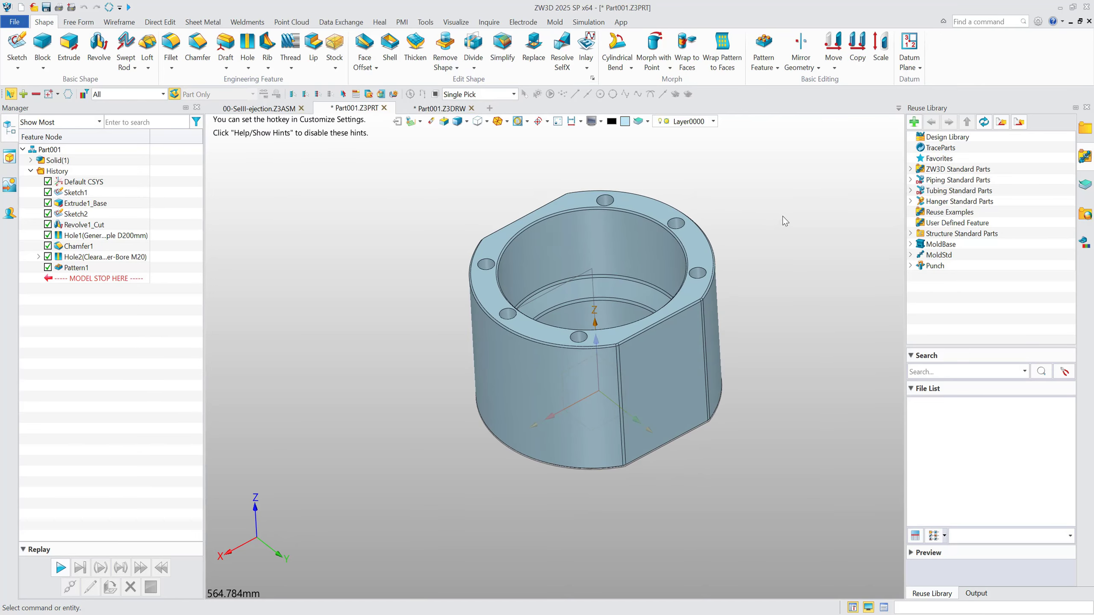
{"action": "scroll", "coordinate": [783, 218], "scroll_direction": "up", "scroll_amount": 2}
{"action": "right_click_drag", "start_coordinate": [764, 220], "coordinate": [762, 210]}
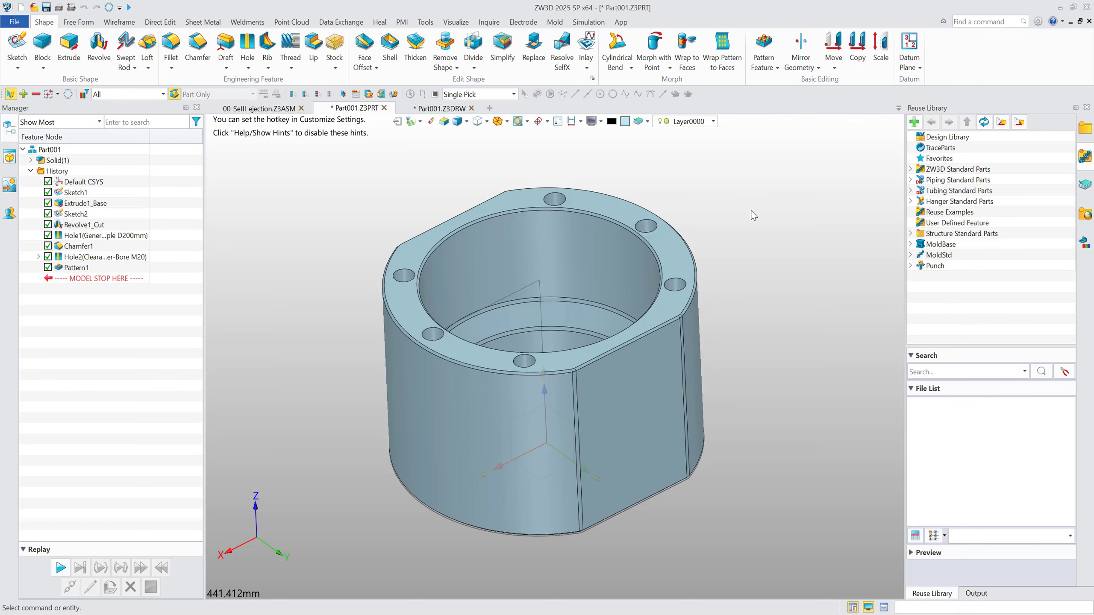
{"action": "scroll", "coordinate": [753, 215], "scroll_direction": "down", "scroll_amount": 2}
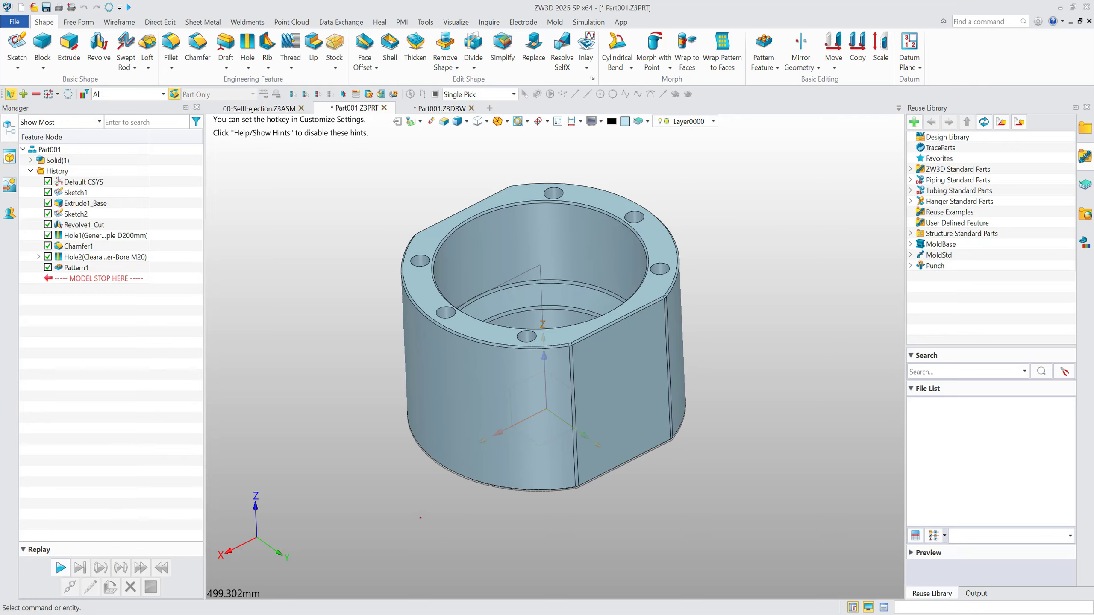
{"action": "left_click_drag", "start_coordinate": [426, 516], "coordinate": [654, 509]}
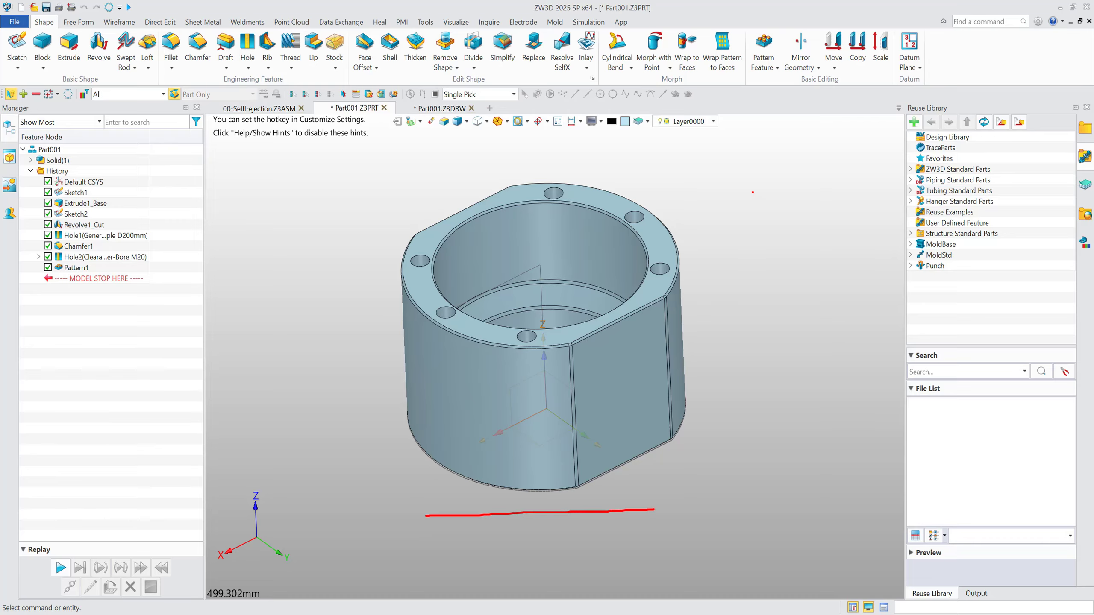
{"action": "left_click_drag", "start_coordinate": [744, 185], "coordinate": [739, 407]}
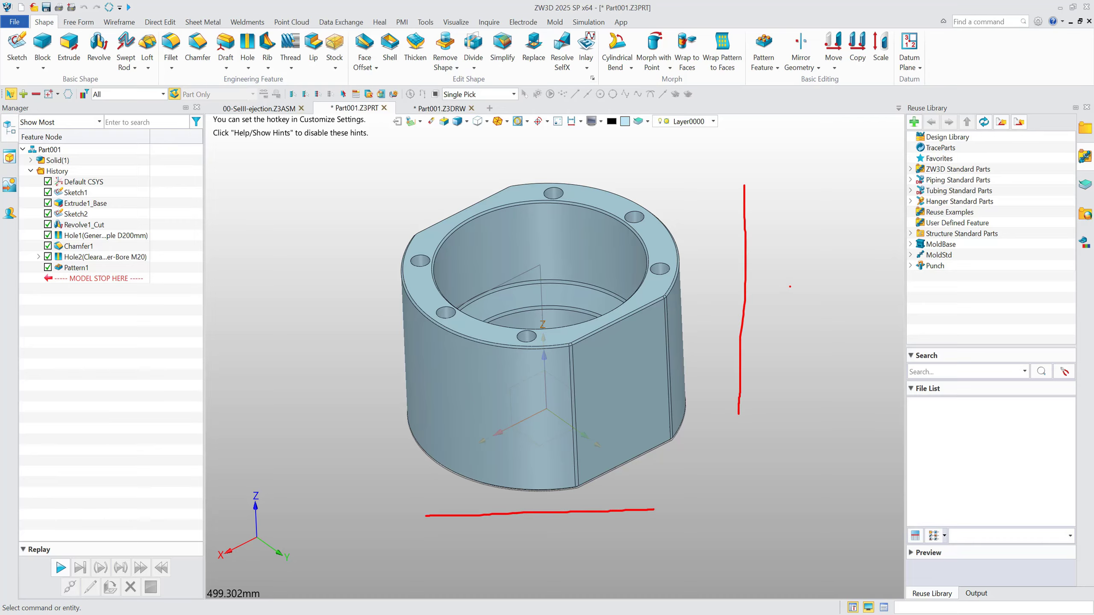
{"action": "key", "text": "Escape"}
Step: Open the part's Config Table and include Sketch1's first dimension and the Extrude1_Base d3 parameter as configuration parameters
{"action": "right_click", "coordinate": [173, 198]}
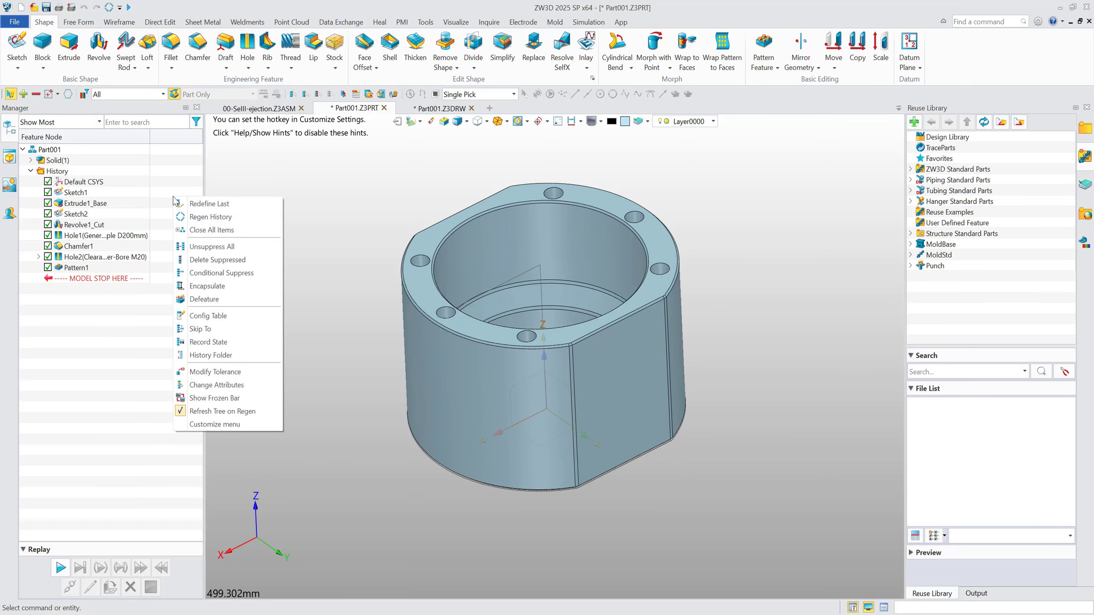
{"action": "left_click", "coordinate": [233, 320]}
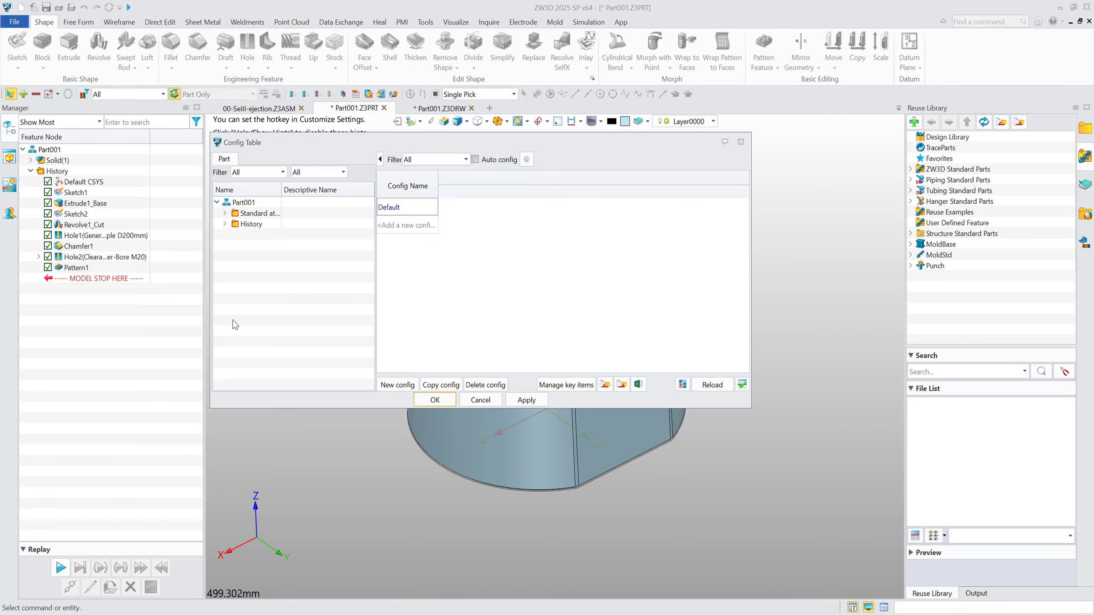
{"action": "left_click", "coordinate": [224, 223]}
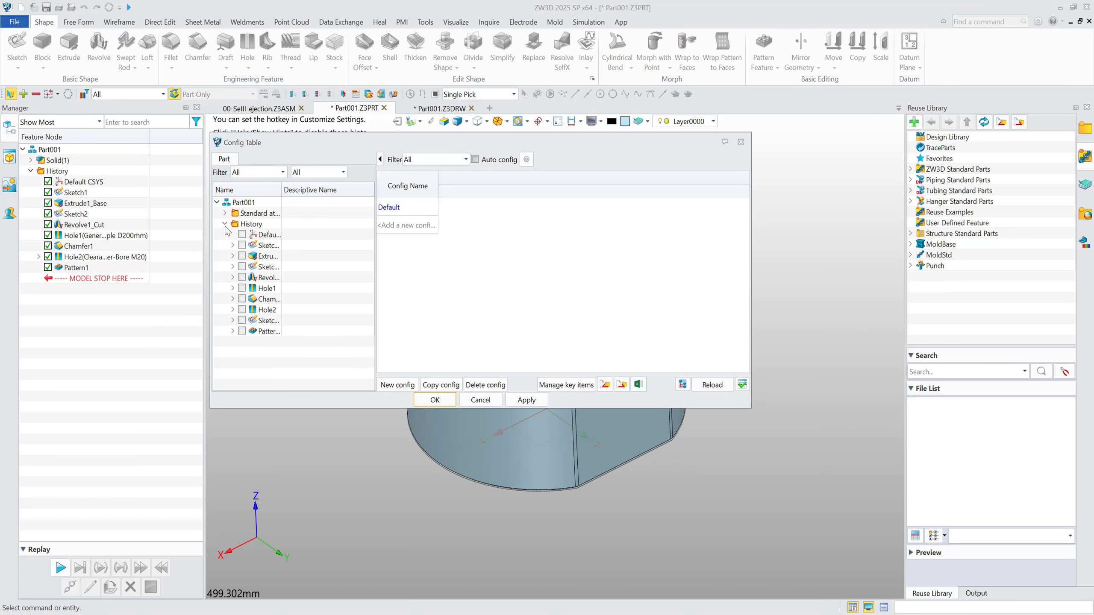
{"action": "left_click", "coordinate": [232, 245]}
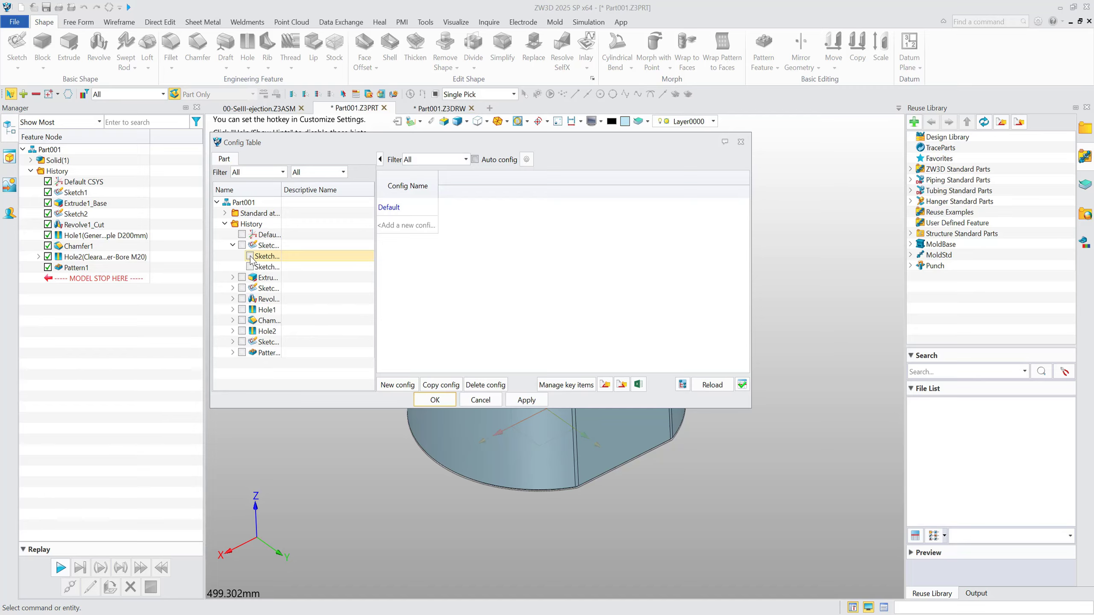
{"action": "left_click", "coordinate": [250, 256]}
{"action": "left_click", "coordinate": [232, 277]}
{"action": "left_click", "coordinate": [250, 299]}
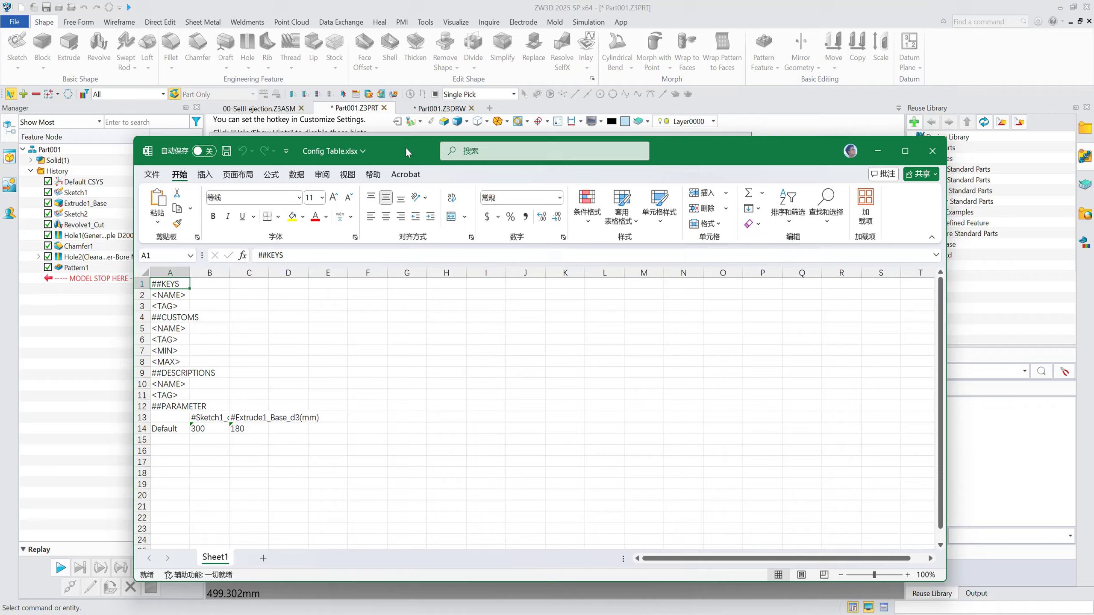
Step: In the Excel config table, set the Default row's Sketch1_d0 values to 300,325,350 and widen that column to fit
{"action": "left_click_drag", "start_coordinate": [406, 151], "coordinate": [651, 60]}
{"action": "left_click", "coordinate": [531, 380]}
{"action": "scroll", "coordinate": [474, 394], "scroll_direction": "up", "scroll_amount": 8, "text": "ctrl"}
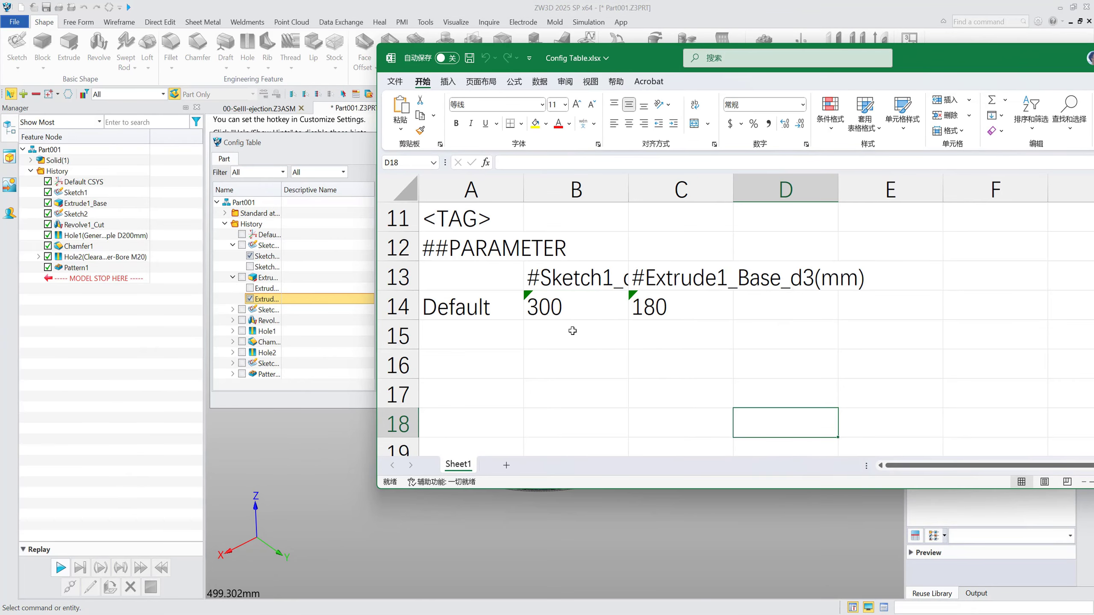
{"action": "double_click", "coordinate": [581, 309]}
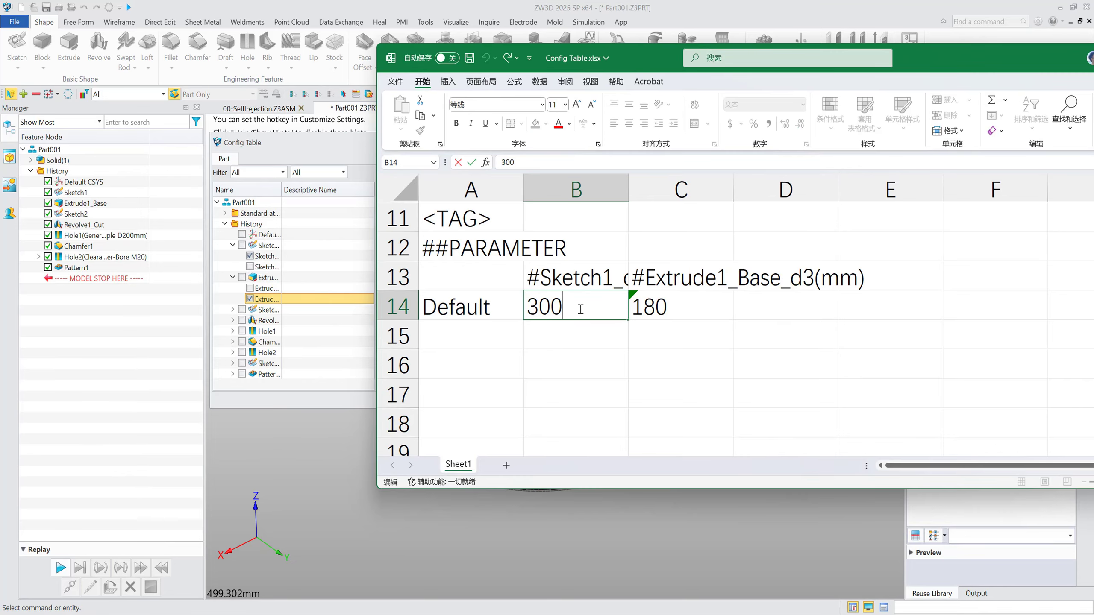
{"action": "type", "text": ",350"}
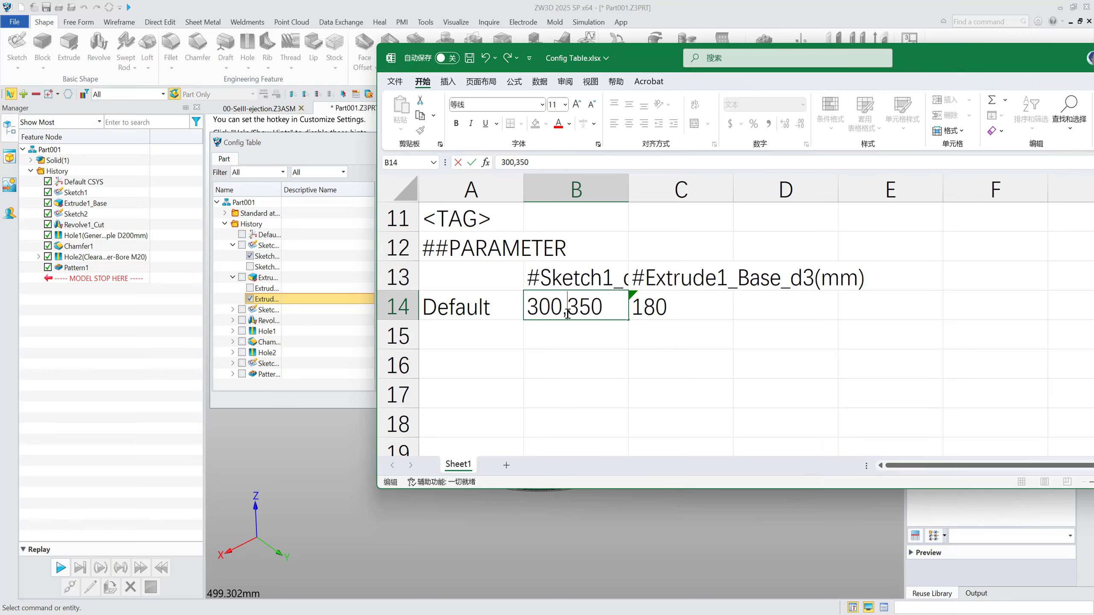
{"action": "type", "text": "325,3"}
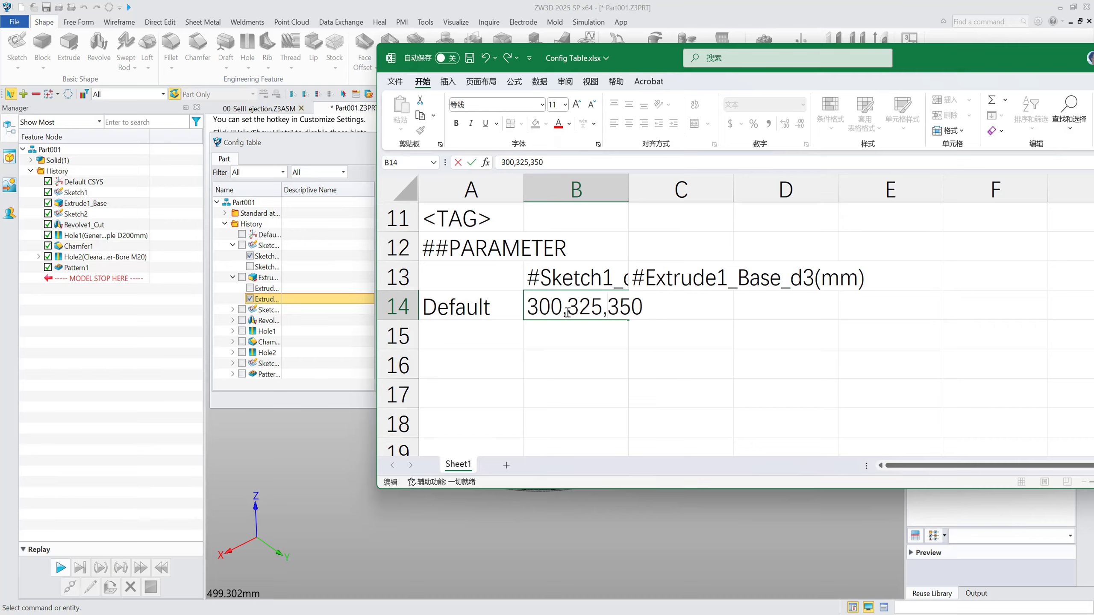
{"action": "left_click", "coordinate": [771, 359]}
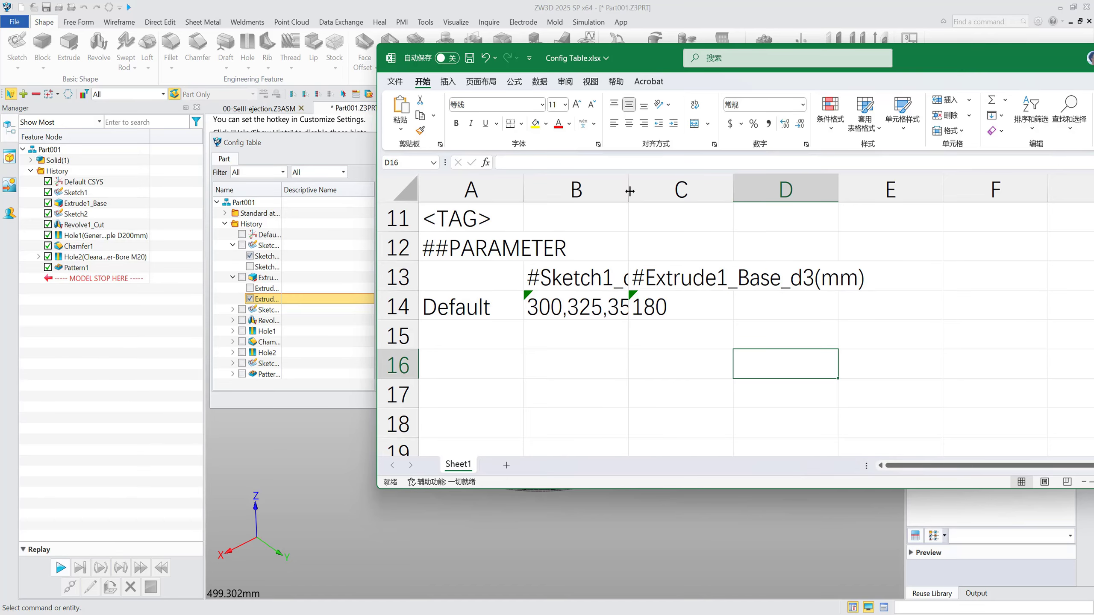
{"action": "left_click_drag", "start_coordinate": [629, 191], "coordinate": [671, 192]}
Step: Set the Default row's Extrude1_Base_d3 values to 180,150 and return from Excel to the ZW3D Config Table
{"action": "double_click", "coordinate": [745, 312]}
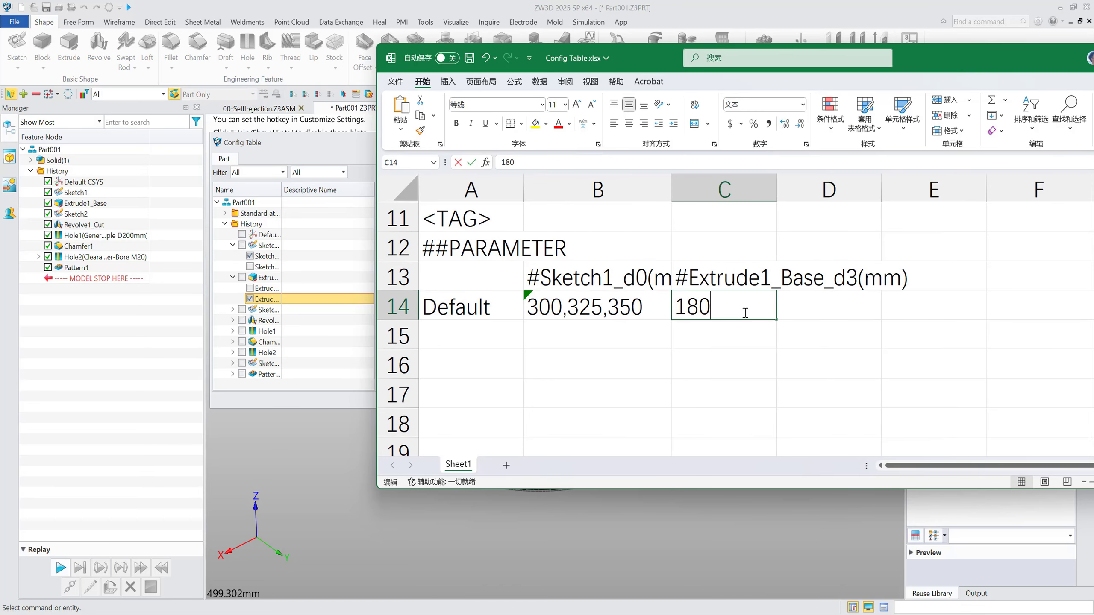
{"action": "type", "text": ",150"}
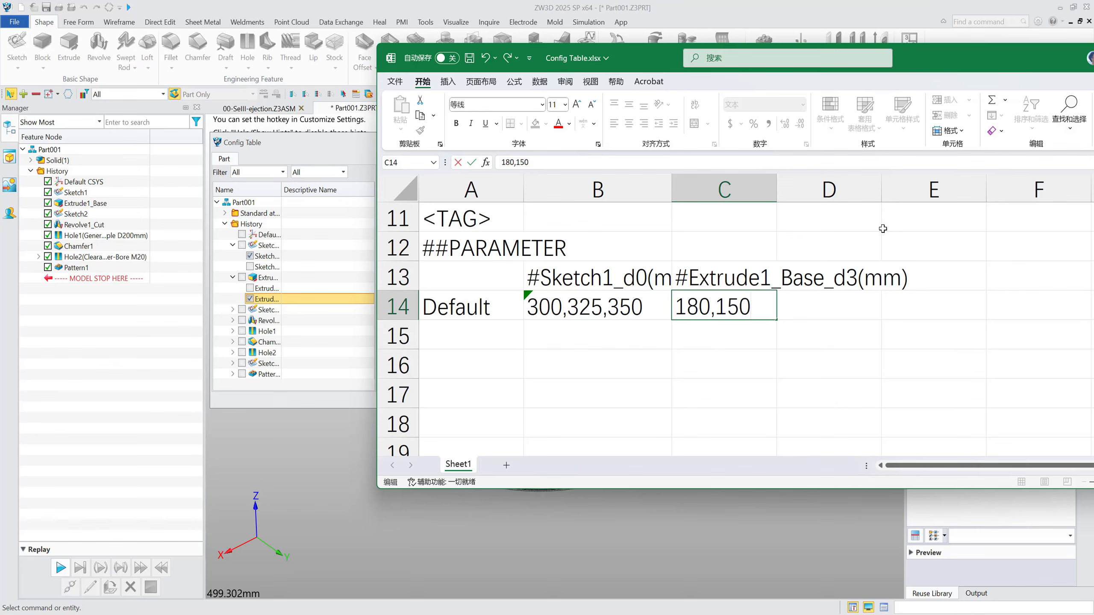
{"action": "left_click", "coordinate": [862, 366]}
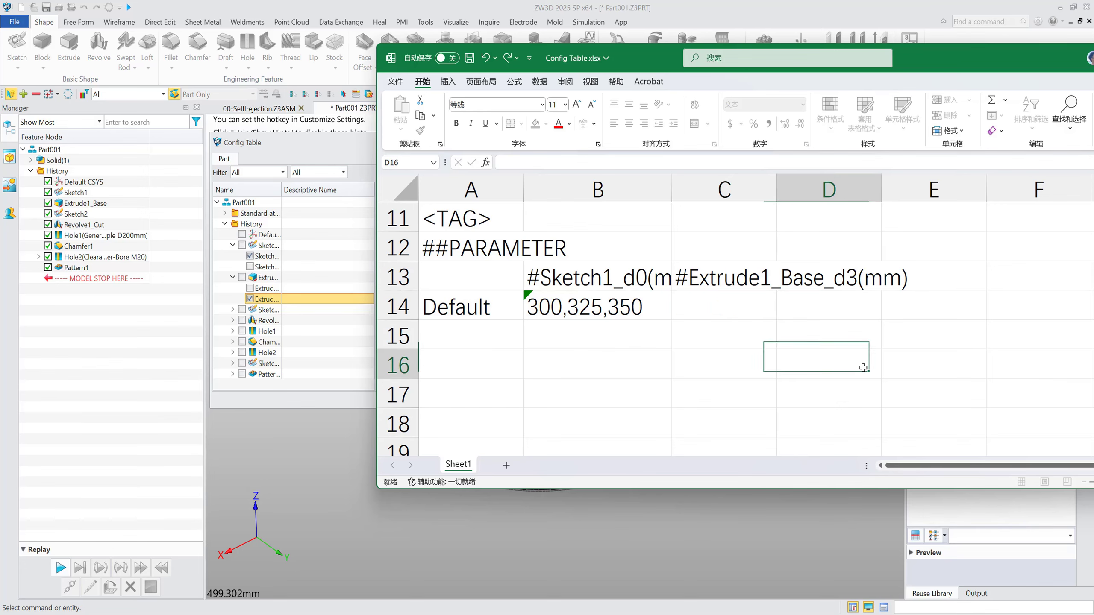
{"action": "left_click", "coordinate": [647, 312]}
{"action": "left_click", "coordinate": [763, 307]}
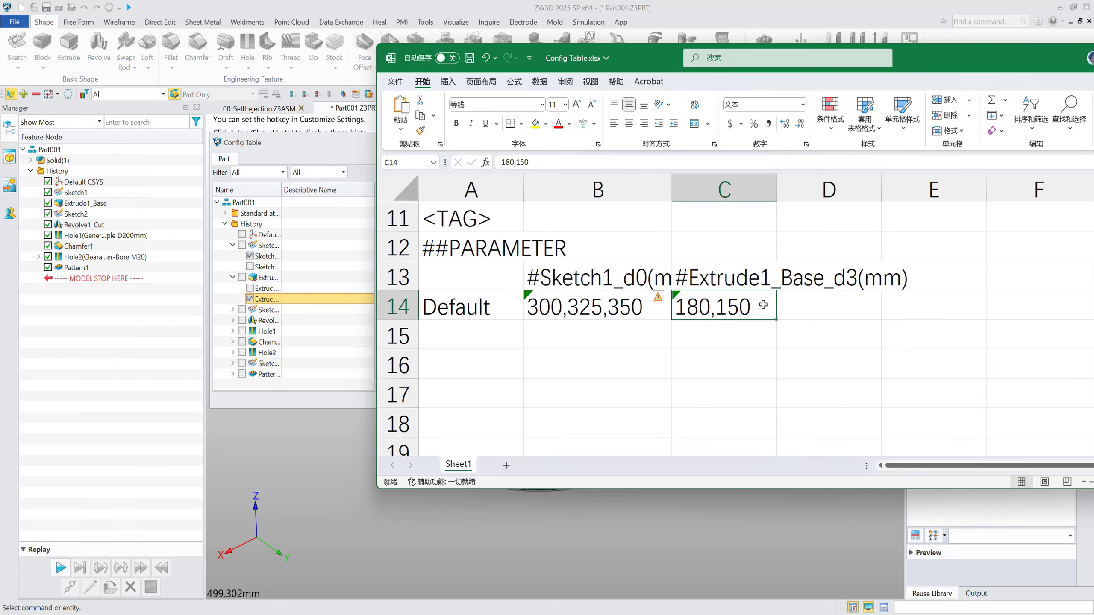
{"action": "left_click_drag", "start_coordinate": [657, 60], "coordinate": [823, 183]}
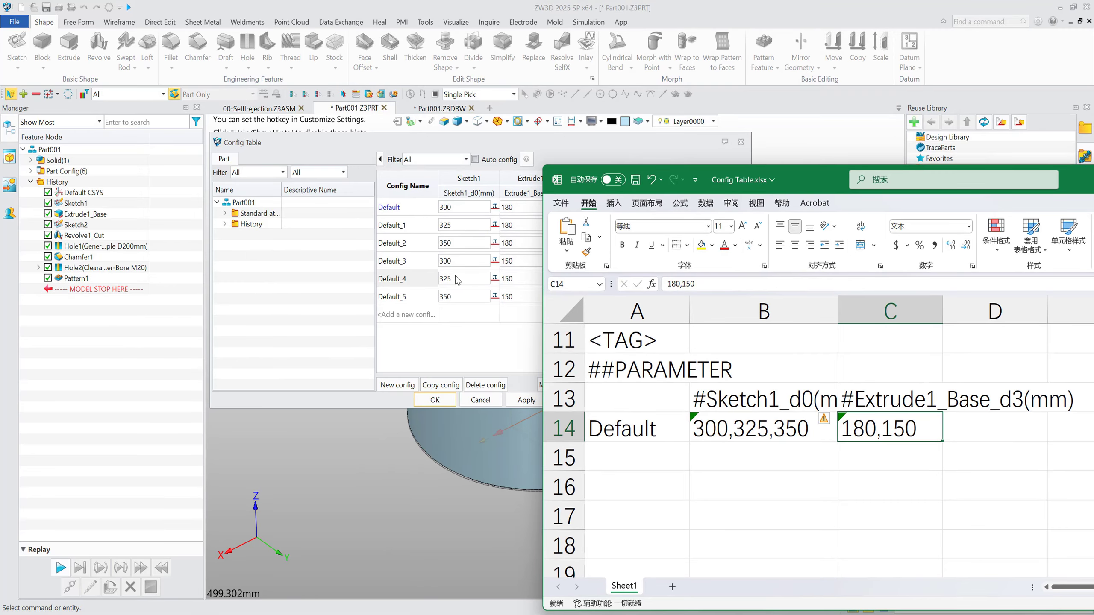
{"action": "left_click_drag", "start_coordinate": [823, 184], "coordinate": [533, 150]}
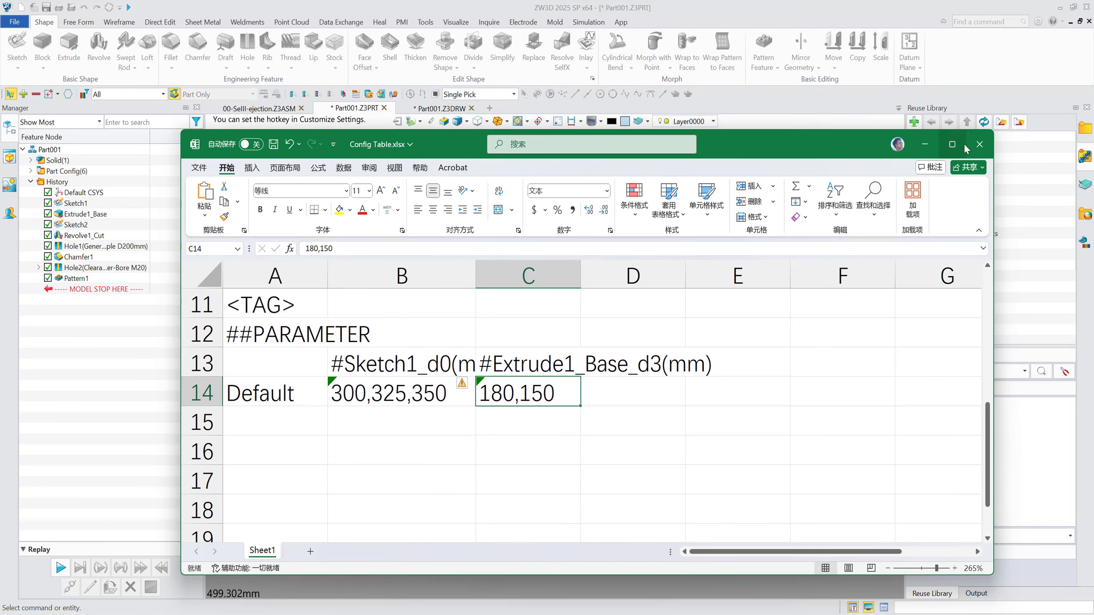
{"action": "left_click", "coordinate": [995, 141]}
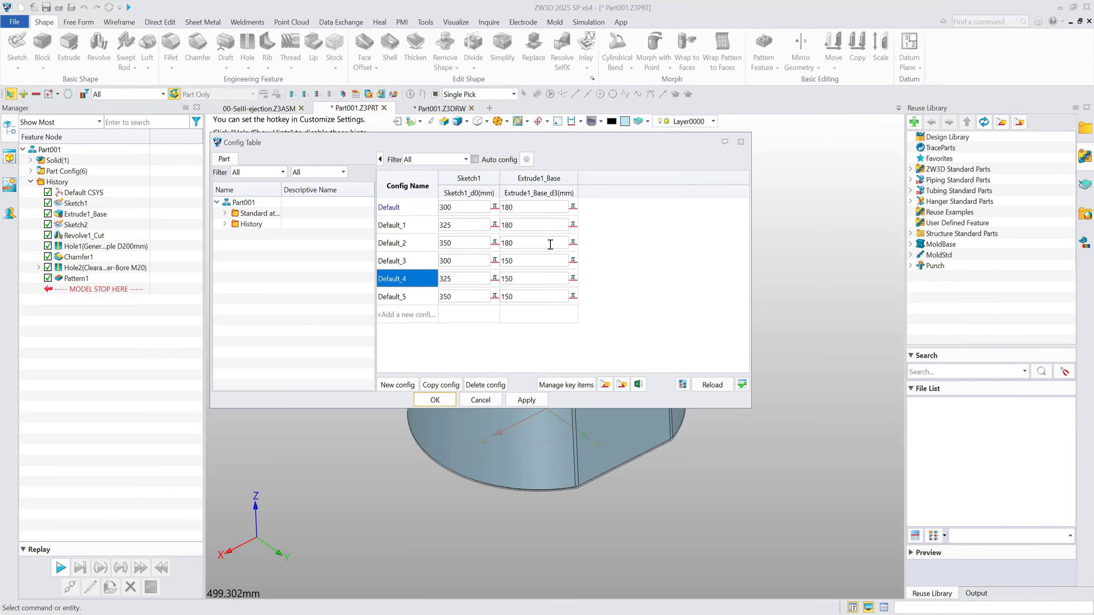
Step: Include the Color standard attribute in the configurations, and color Default_1 green, Default_2 red and Default_3 brown
{"action": "left_click", "coordinate": [224, 212]}
{"action": "left_click", "coordinate": [241, 224]}
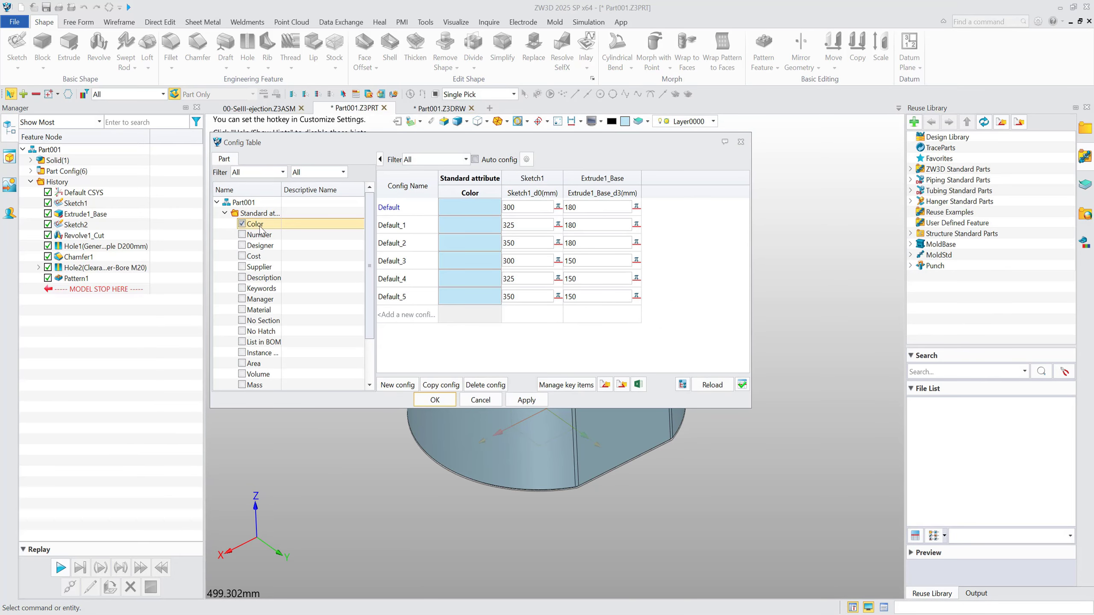
{"action": "left_click", "coordinate": [480, 233]}
{"action": "left_click", "coordinate": [497, 325]}
{"action": "left_click", "coordinate": [462, 247]}
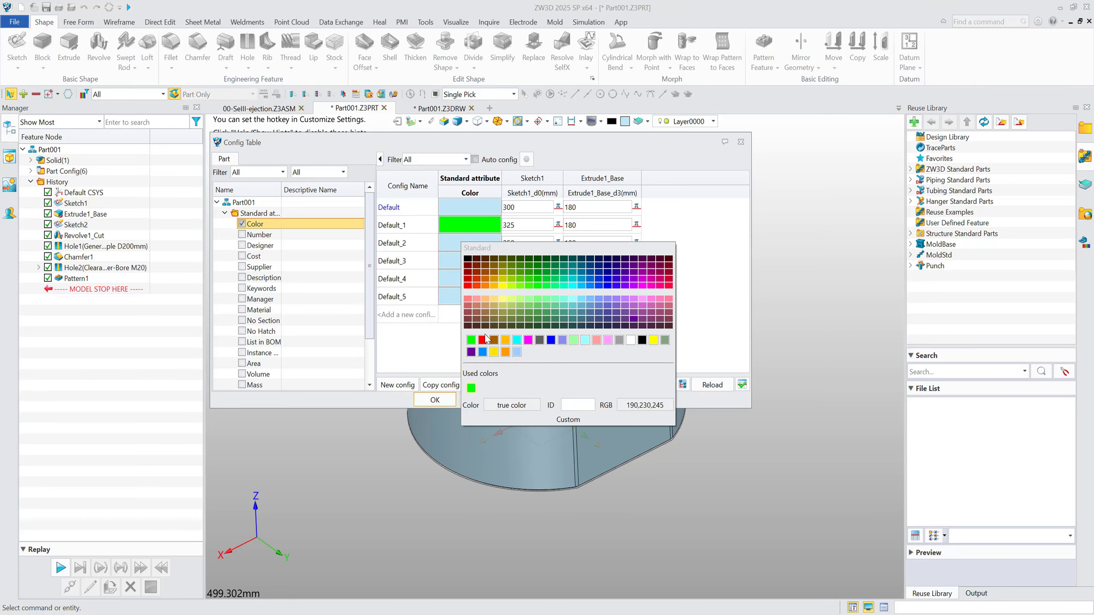
{"action": "left_click", "coordinate": [488, 322]}
{"action": "left_click", "coordinate": [462, 262]}
{"action": "left_click", "coordinate": [492, 334]}
Step: Color Default_4 orange and Default_5 cyan, and accept the Config Table
{"action": "left_click", "coordinate": [469, 278]}
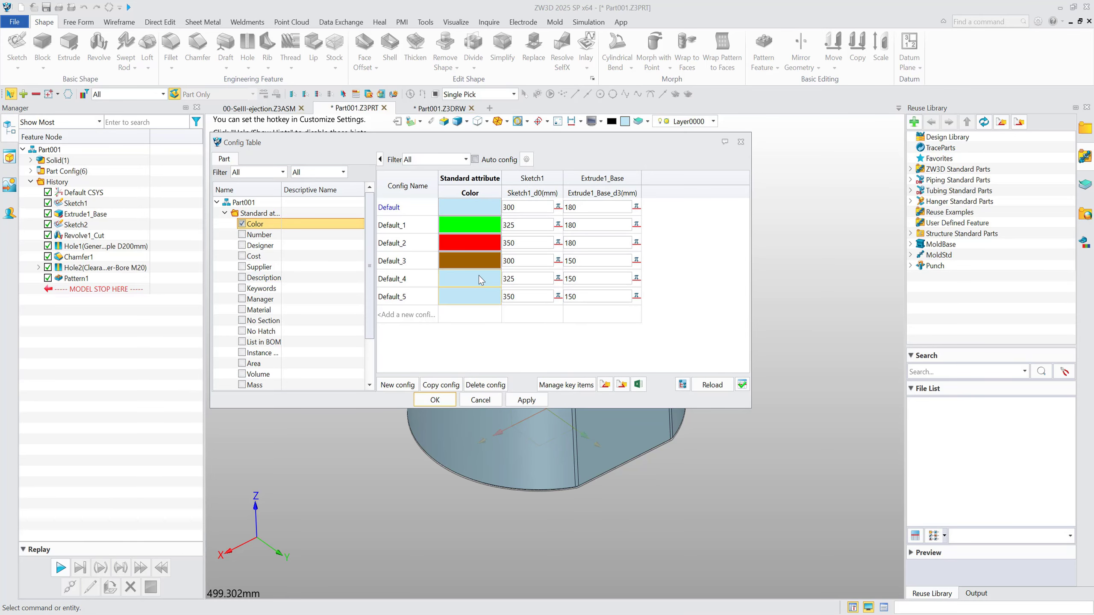
{"action": "left_click", "coordinate": [525, 375]}
{"action": "left_click", "coordinate": [482, 304]}
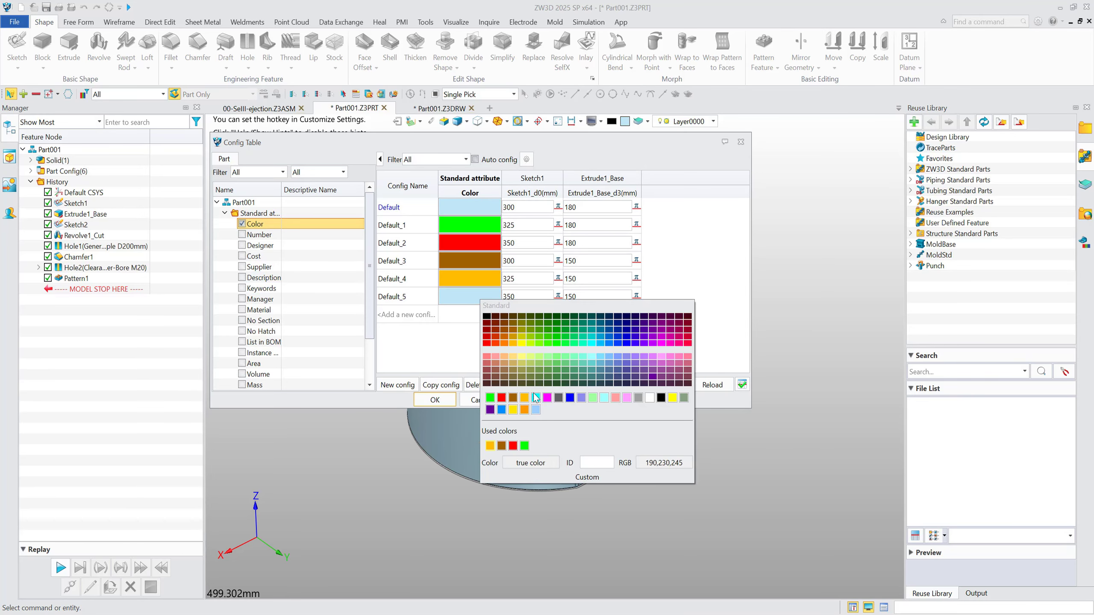
{"action": "left_click", "coordinate": [505, 325]}
{"action": "left_click", "coordinate": [435, 400]}
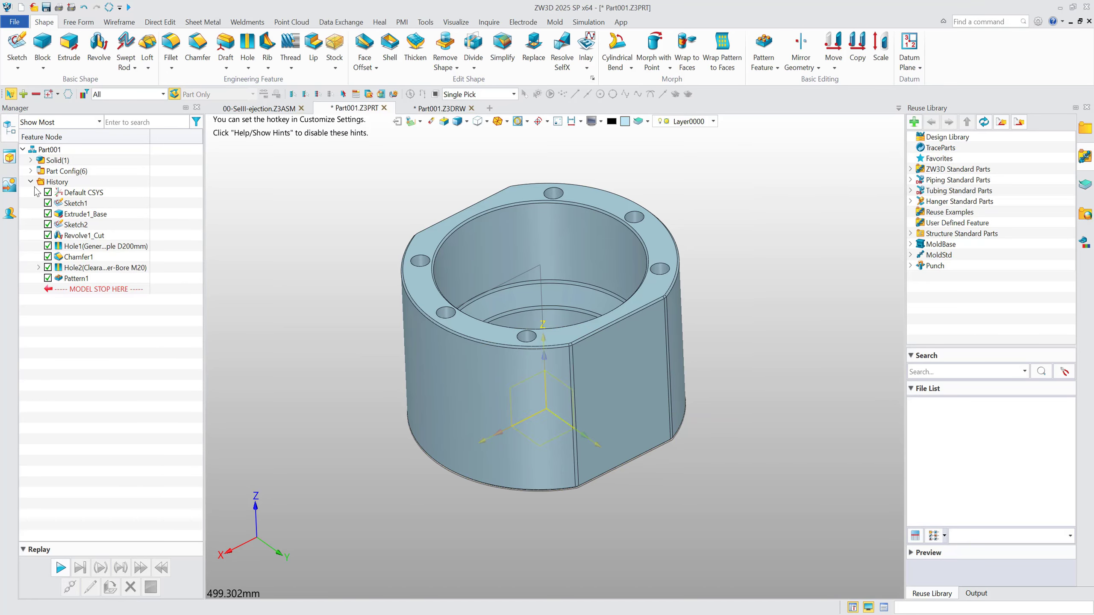
Step: Activate the part configurations Default_5, Default_1, Default_4, Default_2 and Default_3 in turn to compare them, ending on Default
{"action": "left_click", "coordinate": [31, 171]}
{"action": "double_click", "coordinate": [111, 237]}
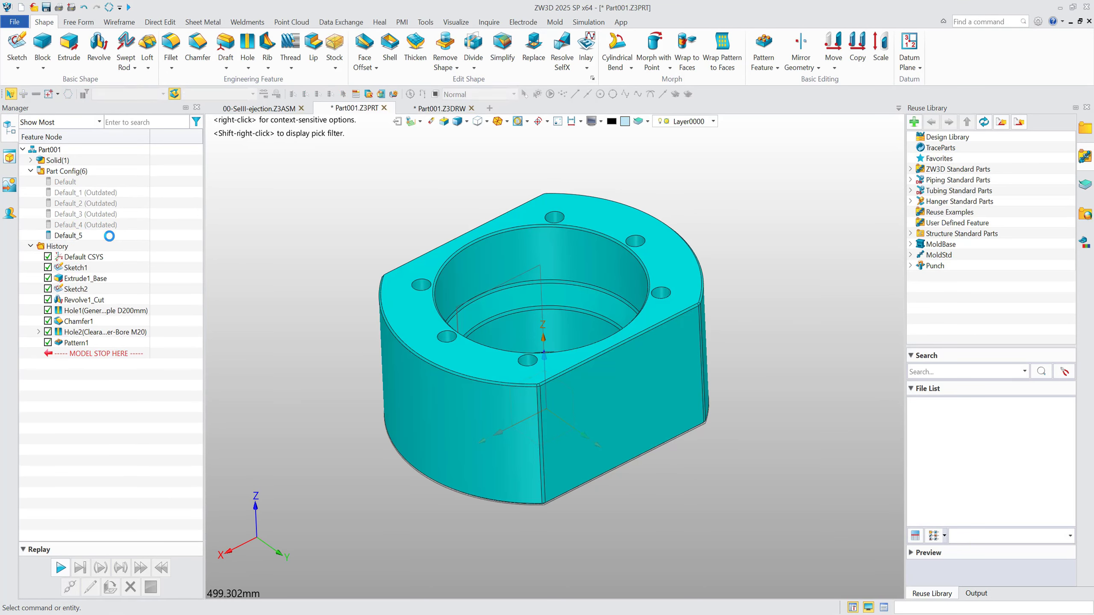
{"action": "double_click", "coordinate": [113, 193]}
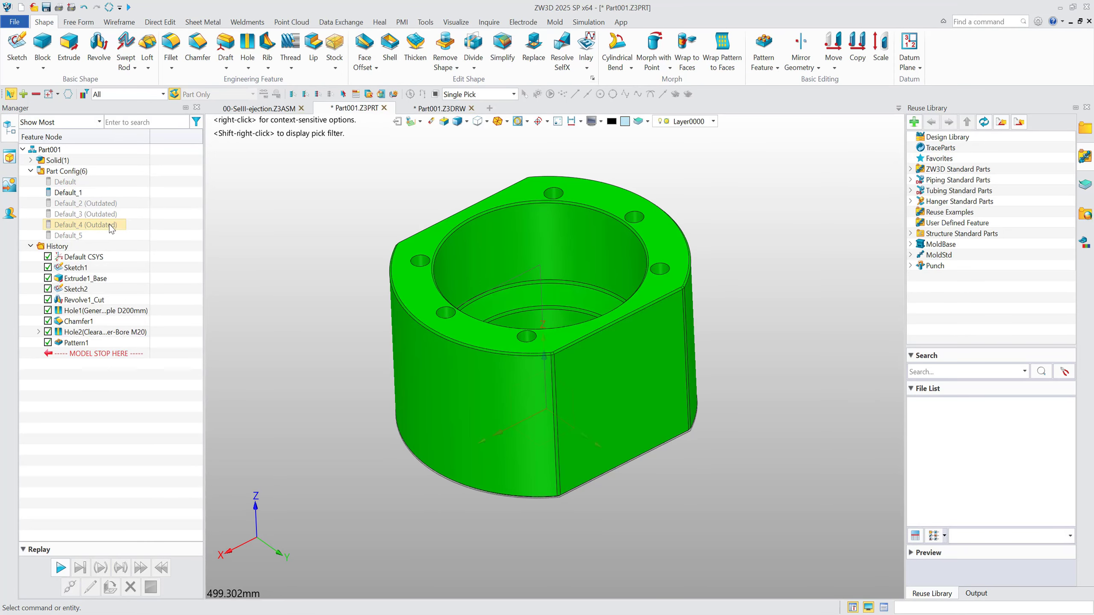
{"action": "double_click", "coordinate": [111, 225]}
{"action": "double_click", "coordinate": [115, 204]}
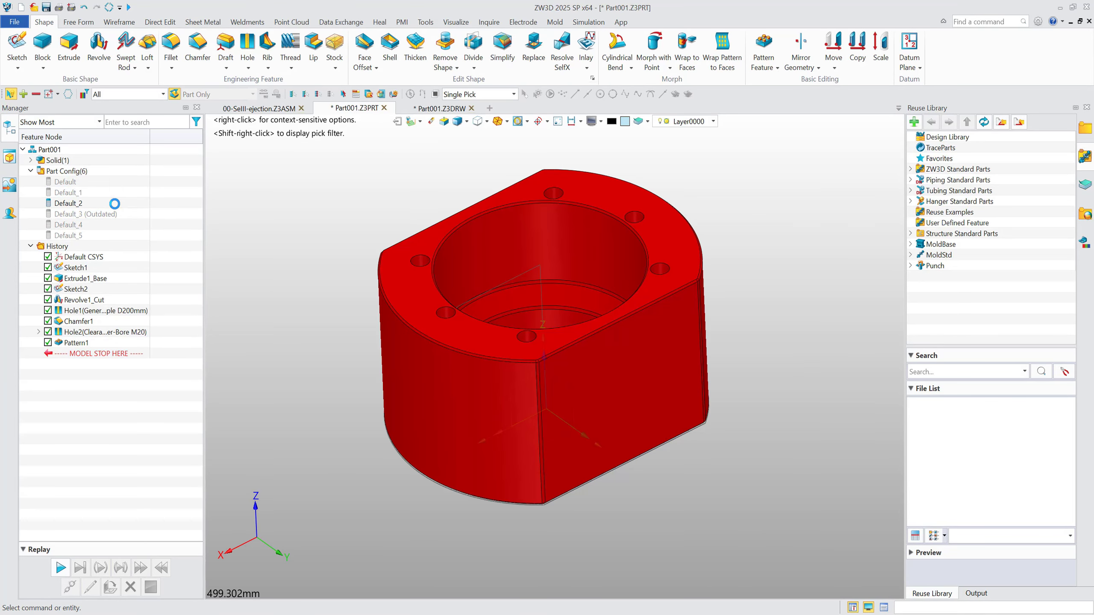
{"action": "double_click", "coordinate": [107, 213]}
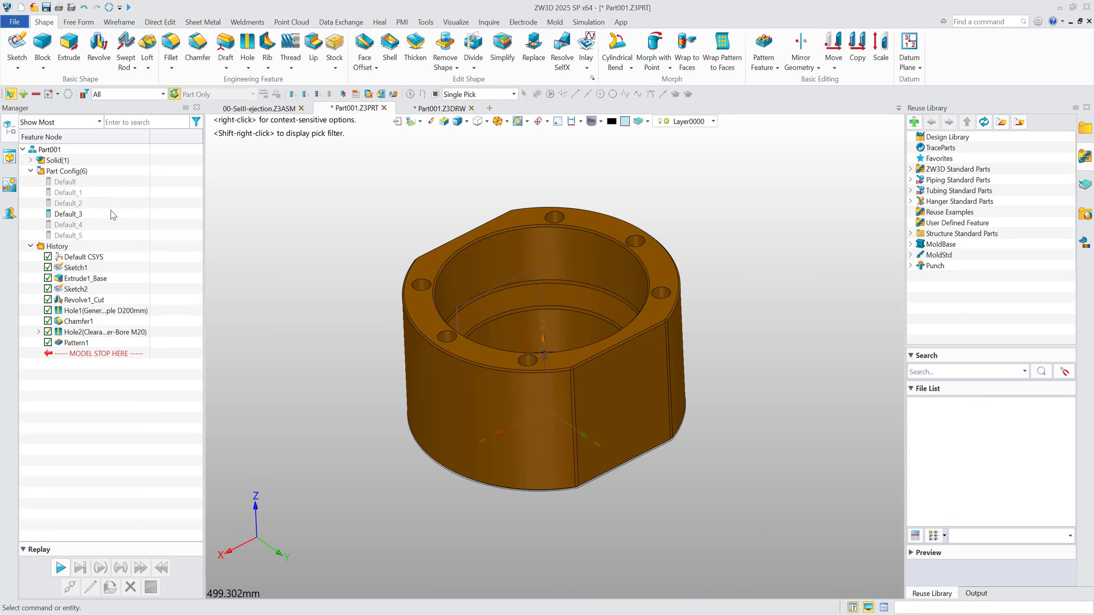
{"action": "double_click", "coordinate": [71, 185]}
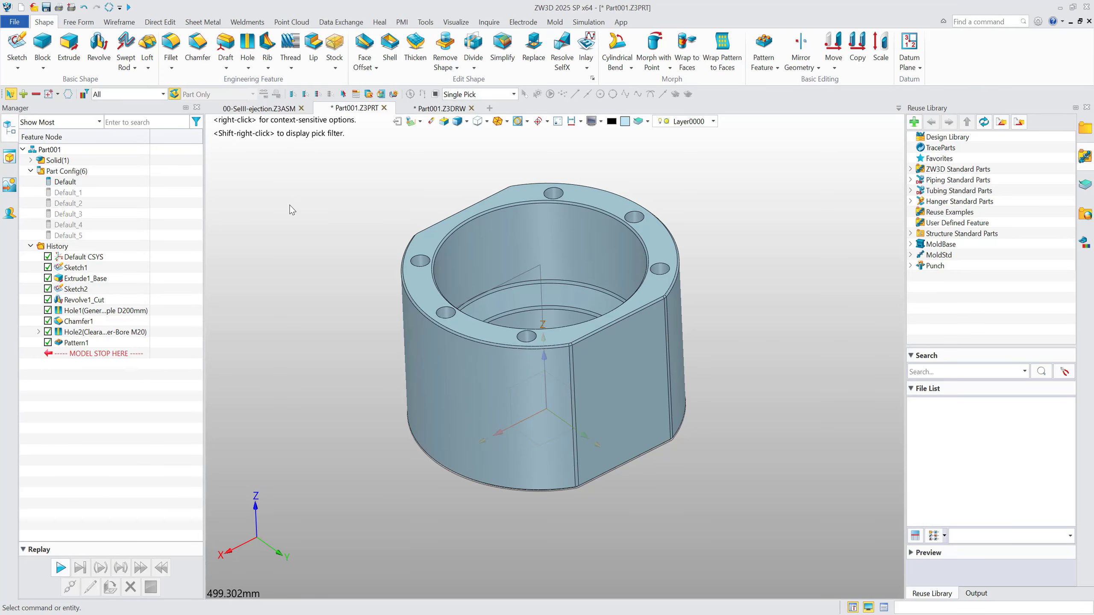
Step: Switch to the 00-SeIII-ejection assembly and open its blue injection subassembly SeIII-I-01-00 in its own window
{"action": "left_click", "coordinate": [264, 110]}
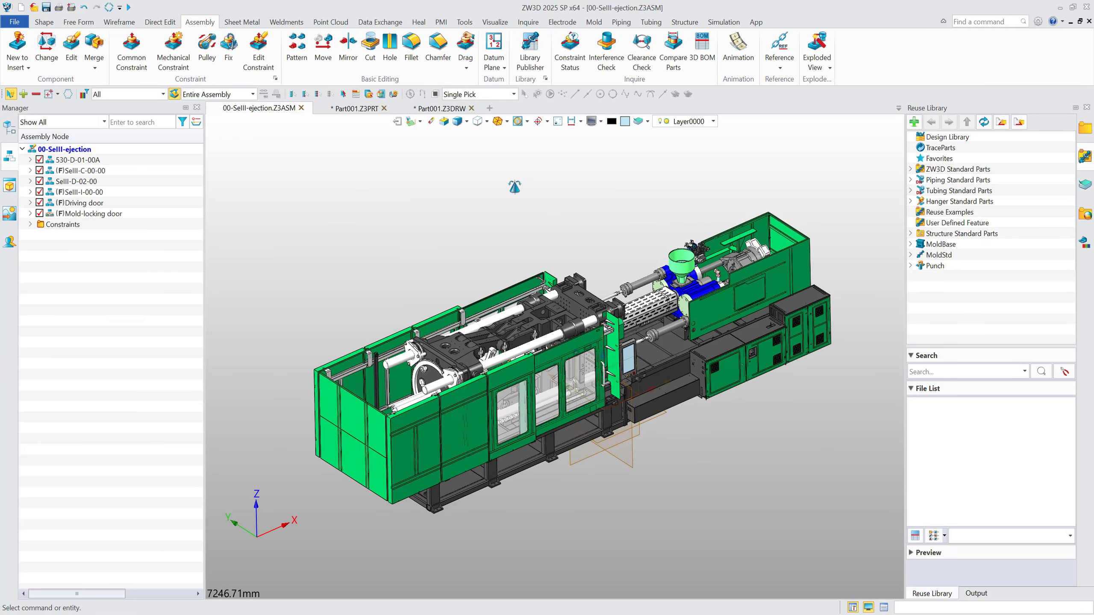
{"action": "scroll", "coordinate": [698, 298], "scroll_direction": "up", "scroll_amount": 2}
{"action": "scroll", "coordinate": [698, 298], "scroll_direction": "up", "scroll_amount": 4}
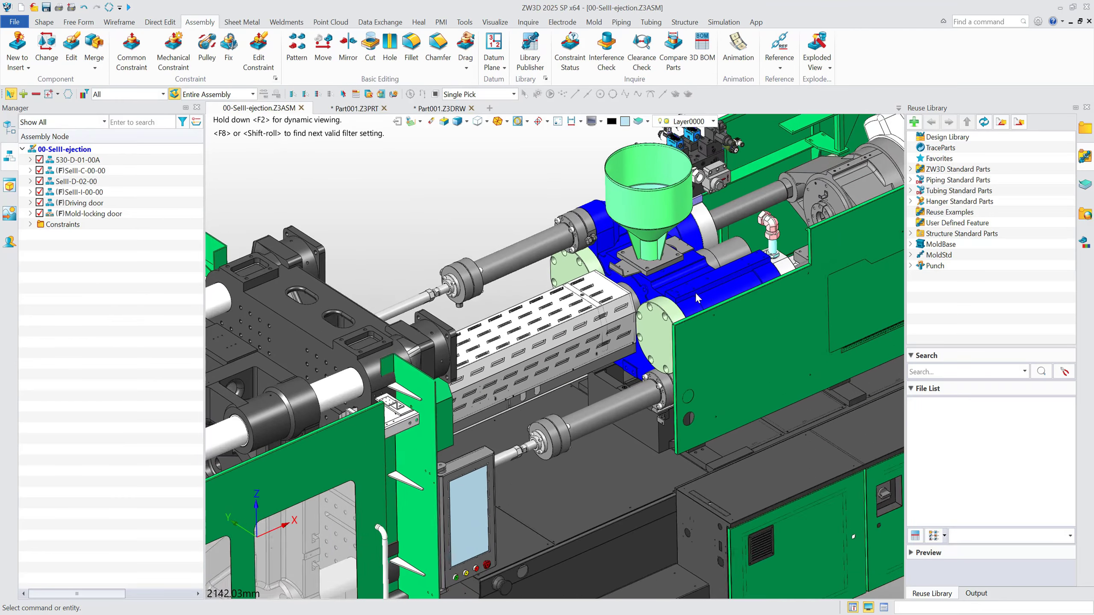
{"action": "left_click", "coordinate": [727, 301]}
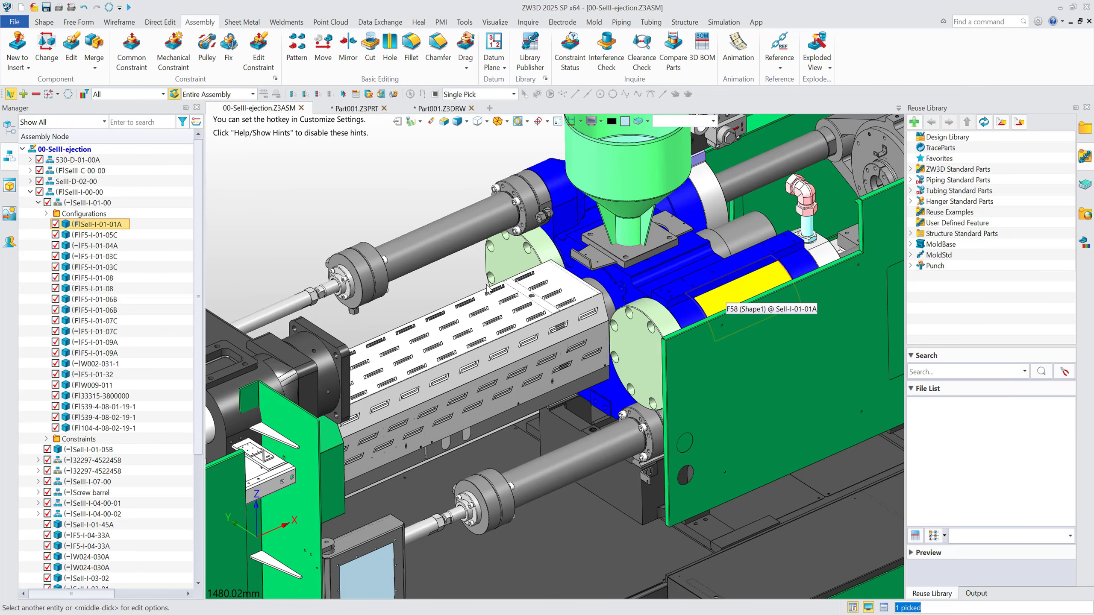
{"action": "left_click", "coordinate": [101, 204]}
{"action": "right_click", "coordinate": [103, 208]}
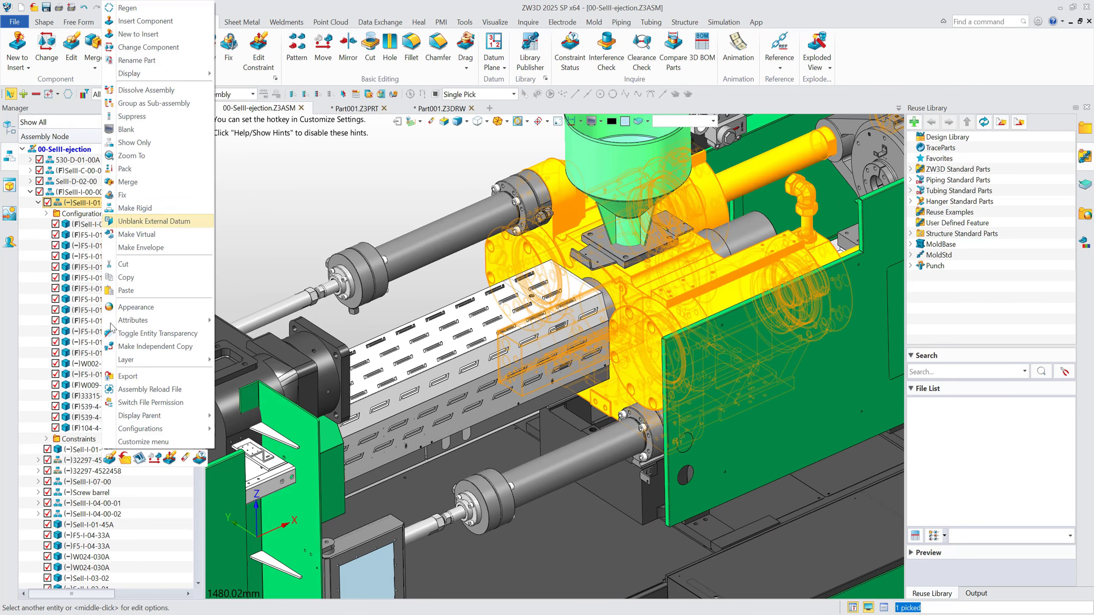
{"action": "left_click", "coordinate": [125, 457]}
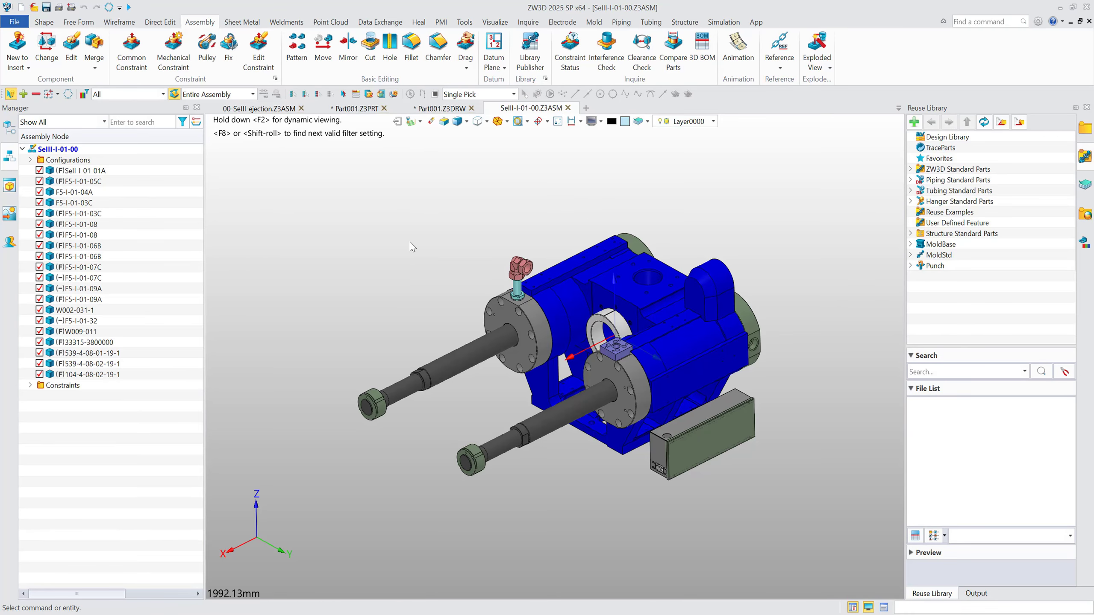
Step: Insert Part001 as a component in the empty space beside the subassembly, with constraining after insertion
{"action": "left_click", "coordinate": [17, 60]}
{"action": "left_click", "coordinate": [51, 87]}
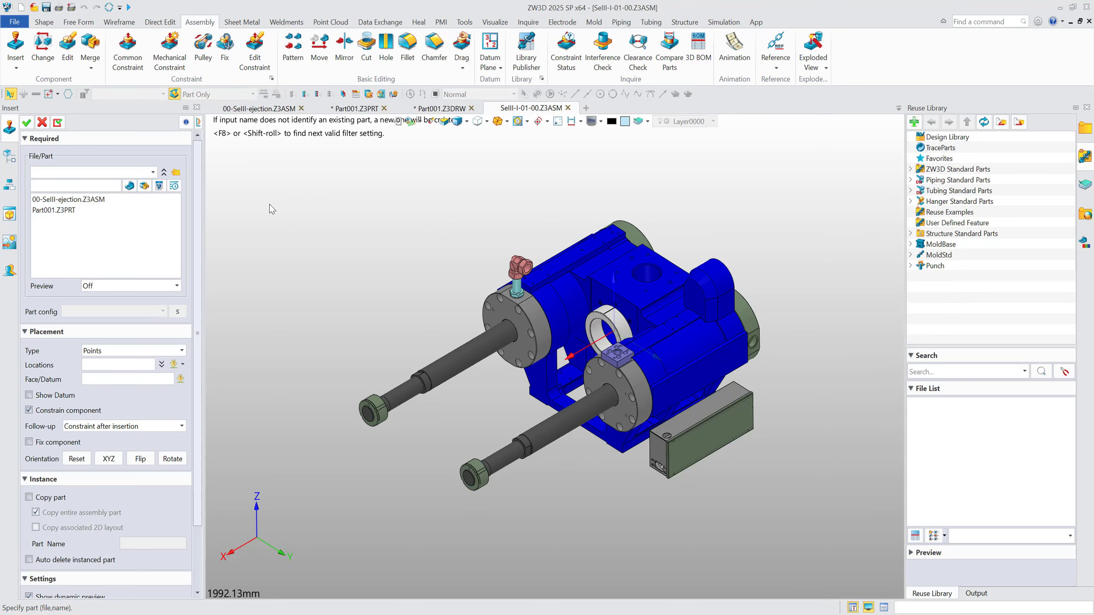
{"action": "left_click", "coordinate": [397, 294]}
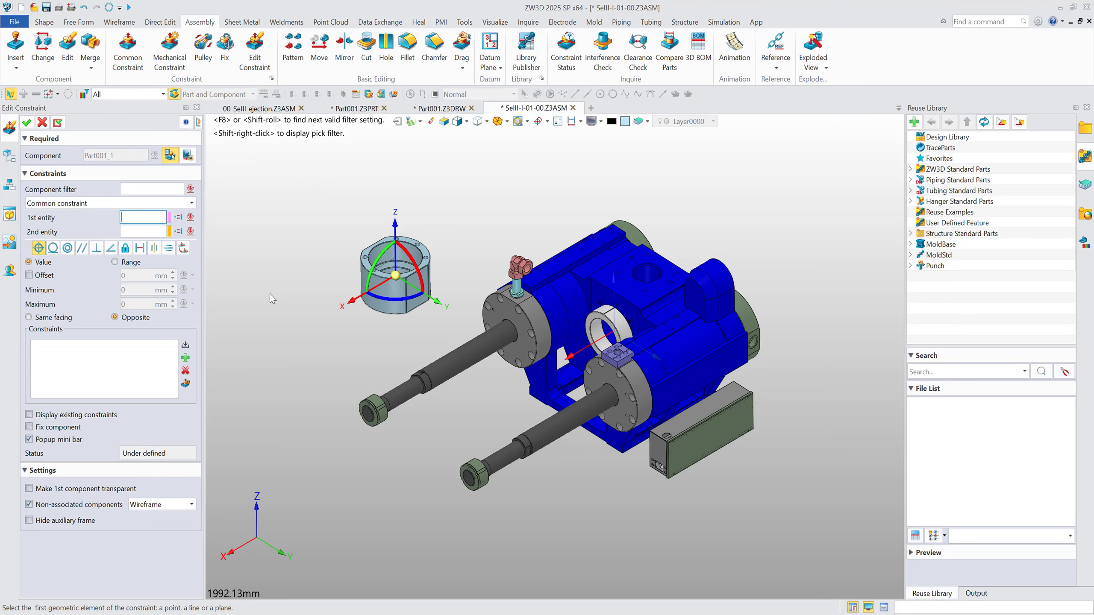
Step: Add a concentric constraint between Part001's outer cylindrical face and the F5-I-01-32 ring's outer face, set to same facing
{"action": "scroll", "coordinate": [404, 340], "scroll_direction": "up", "scroll_amount": 1}
{"action": "left_click", "coordinate": [368, 281]}
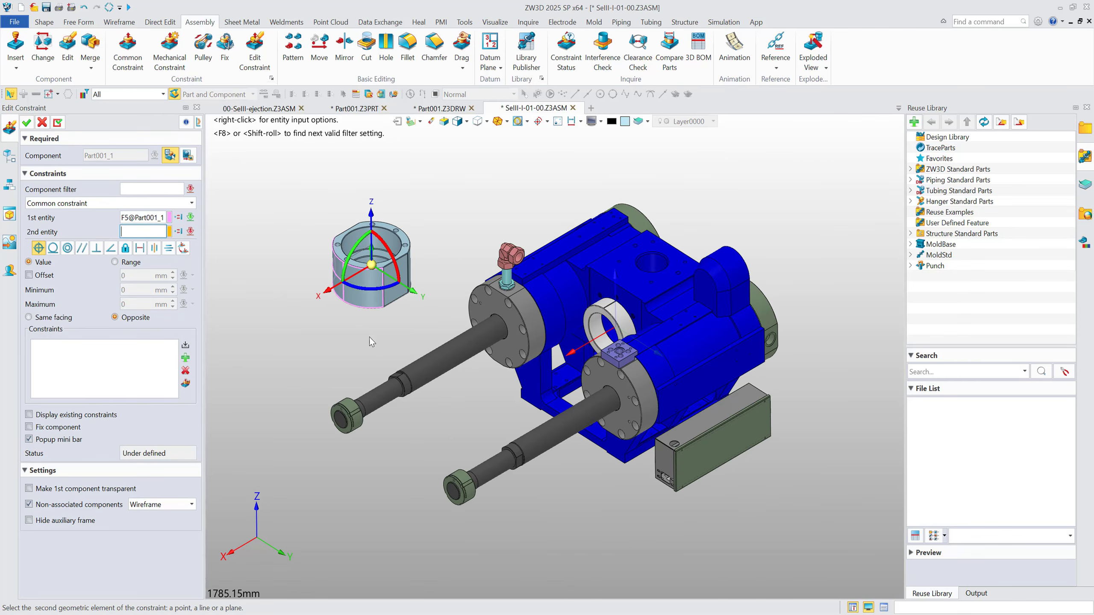
{"action": "scroll", "coordinate": [618, 327], "scroll_direction": "up", "scroll_amount": 8}
{"action": "left_click", "coordinate": [648, 330]}
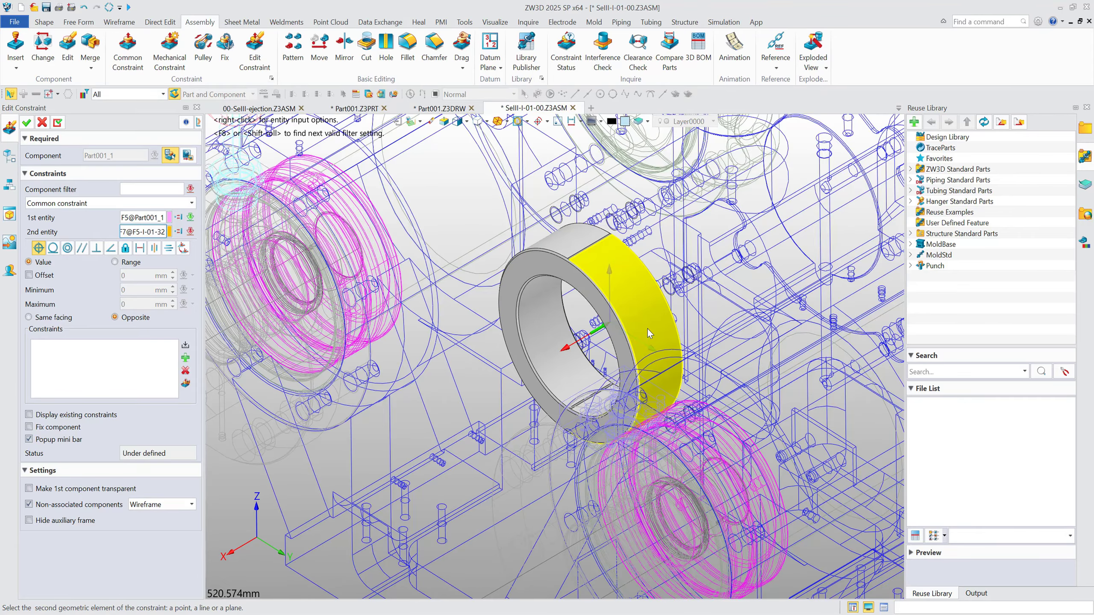
{"action": "scroll", "coordinate": [499, 254], "scroll_direction": "down", "scroll_amount": 3}
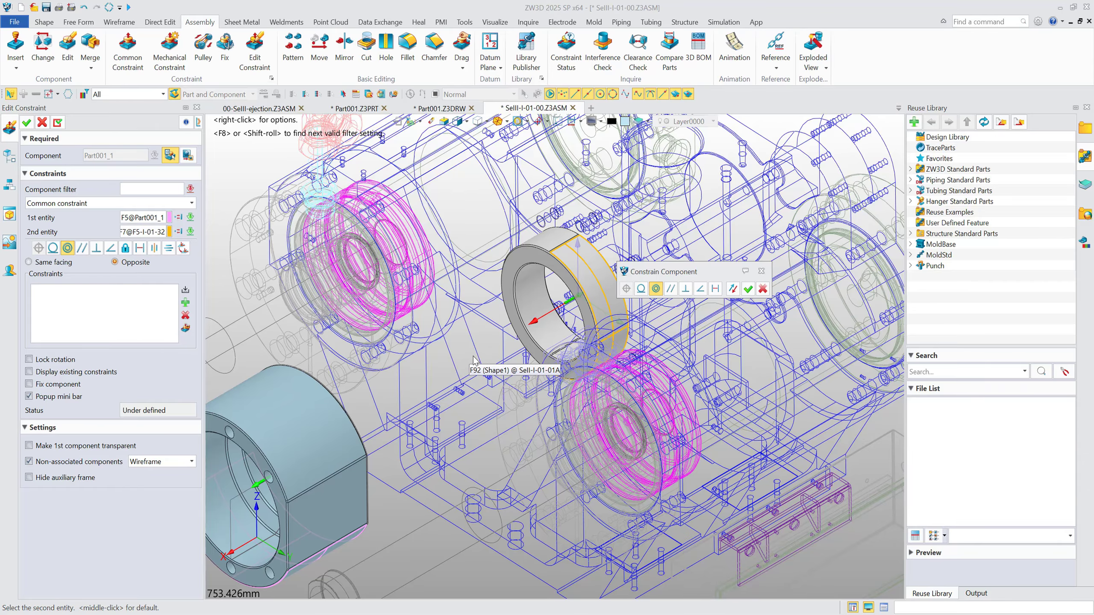
{"action": "left_click", "coordinate": [734, 290]}
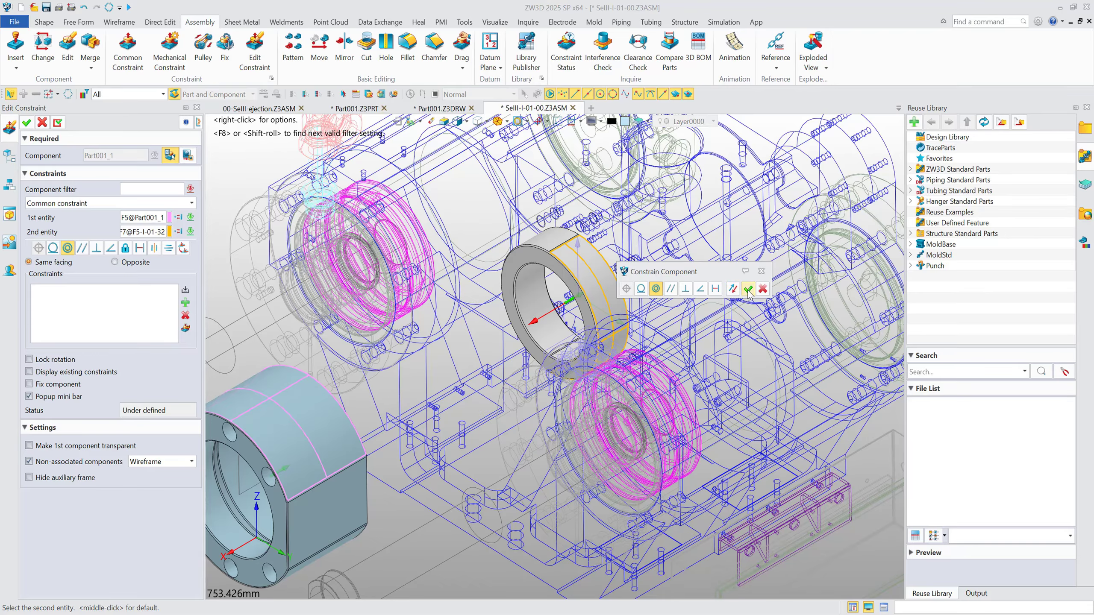
{"action": "left_click", "coordinate": [748, 289]}
Step: Add a coincident constraint with opposite facing between the blue housing SeII-I-01-01A's mounting face and Part001's flat end face
{"action": "right_click_drag", "start_coordinate": [498, 385], "coordinate": [327, 457]}
{"action": "scroll", "coordinate": [309, 450], "scroll_direction": "up", "scroll_amount": 5}
{"action": "left_click", "coordinate": [310, 443]}
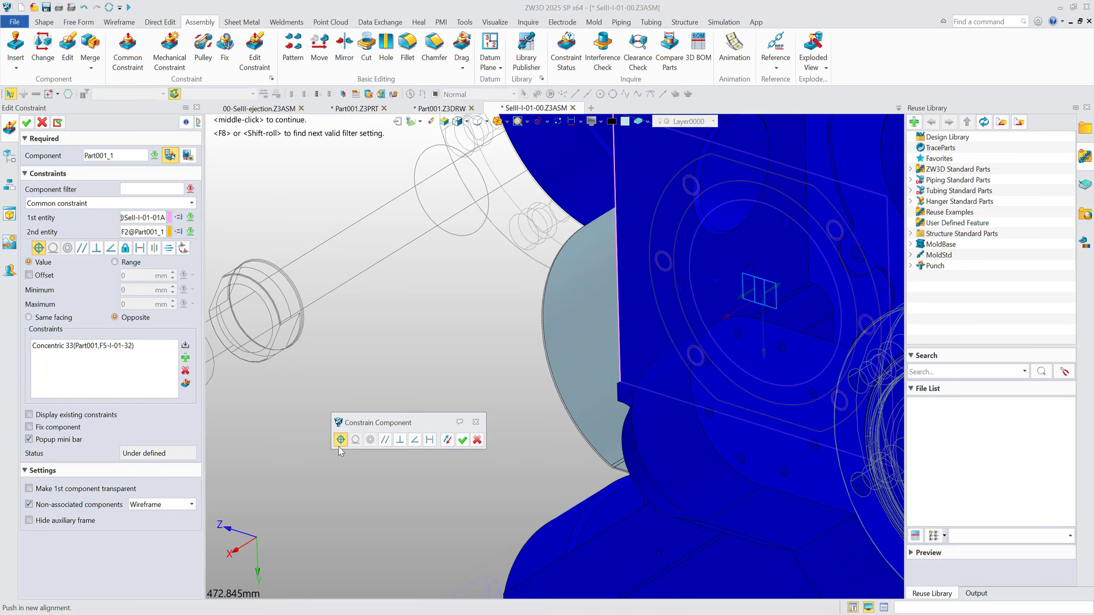
{"action": "left_click", "coordinate": [462, 440]}
{"action": "right_click_drag", "start_coordinate": [484, 380], "coordinate": [504, 390]}
{"action": "scroll", "coordinate": [504, 390], "scroll_direction": "up", "scroll_amount": 5}
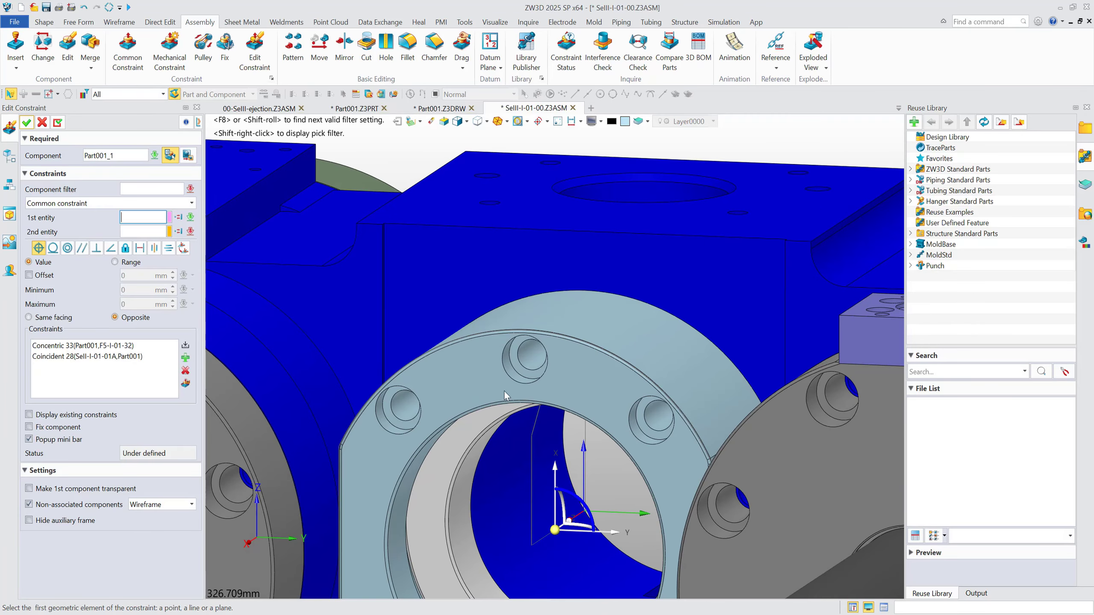
Step: Add a concentric constraint with same facing between Part001's uppermost bolt hole and the matching housing hole, and finish the constraint editing
{"action": "left_click", "coordinate": [551, 340]}
{"action": "right_click_drag", "start_coordinate": [552, 340], "coordinate": [555, 317]}
{"action": "scroll", "coordinate": [552, 311], "scroll_direction": "up", "scroll_amount": 8}
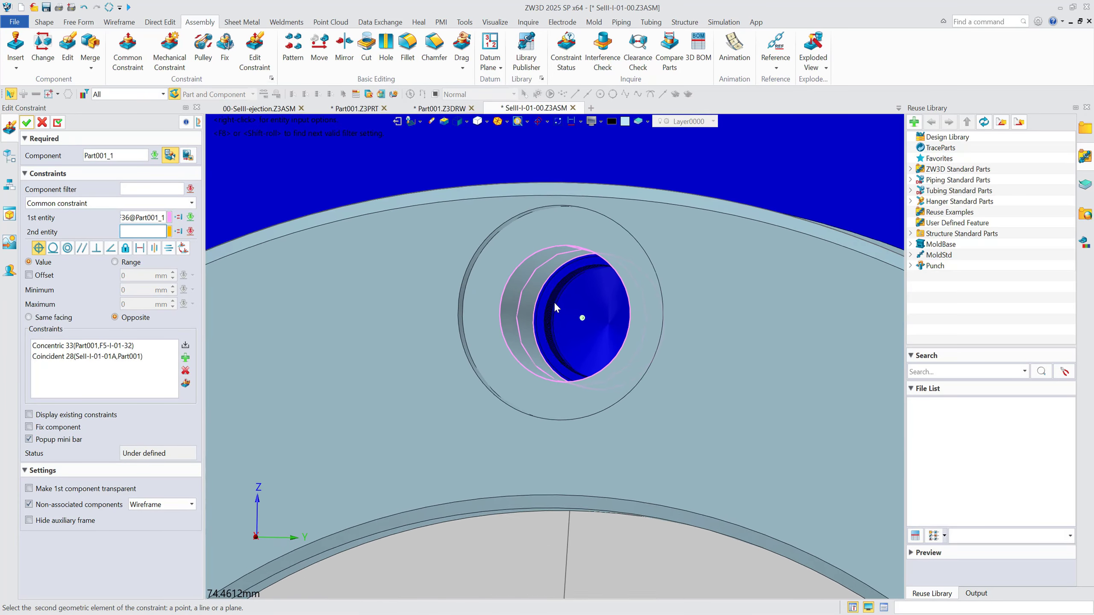
{"action": "left_click", "coordinate": [547, 315]}
{"action": "scroll", "coordinate": [556, 354], "scroll_direction": "down", "scroll_amount": 4}
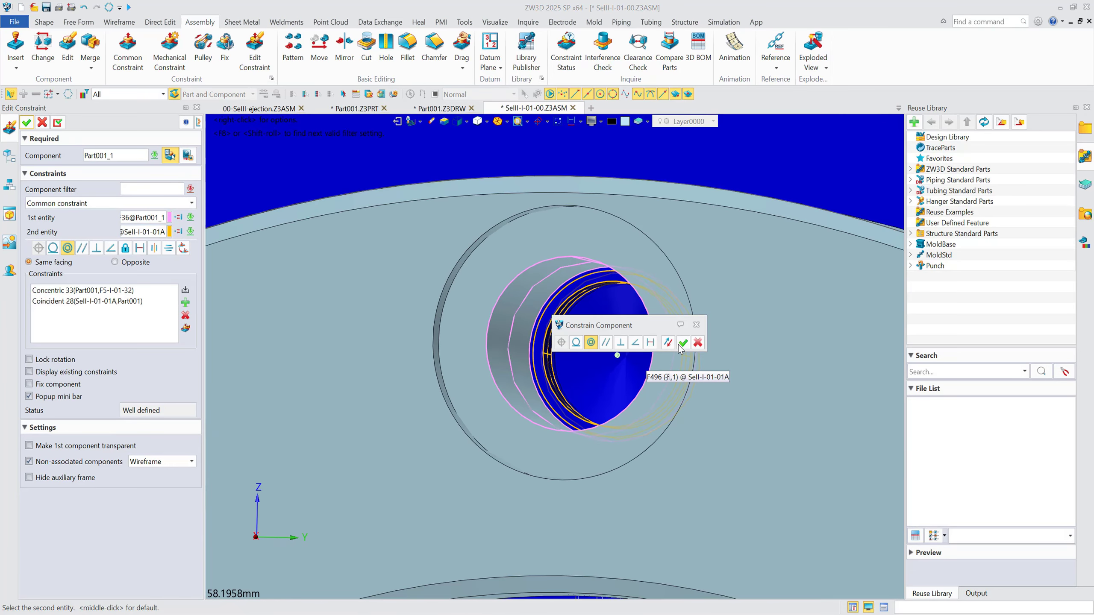
{"action": "left_click", "coordinate": [688, 347]}
{"action": "scroll", "coordinate": [573, 332], "scroll_direction": "down", "scroll_amount": 8}
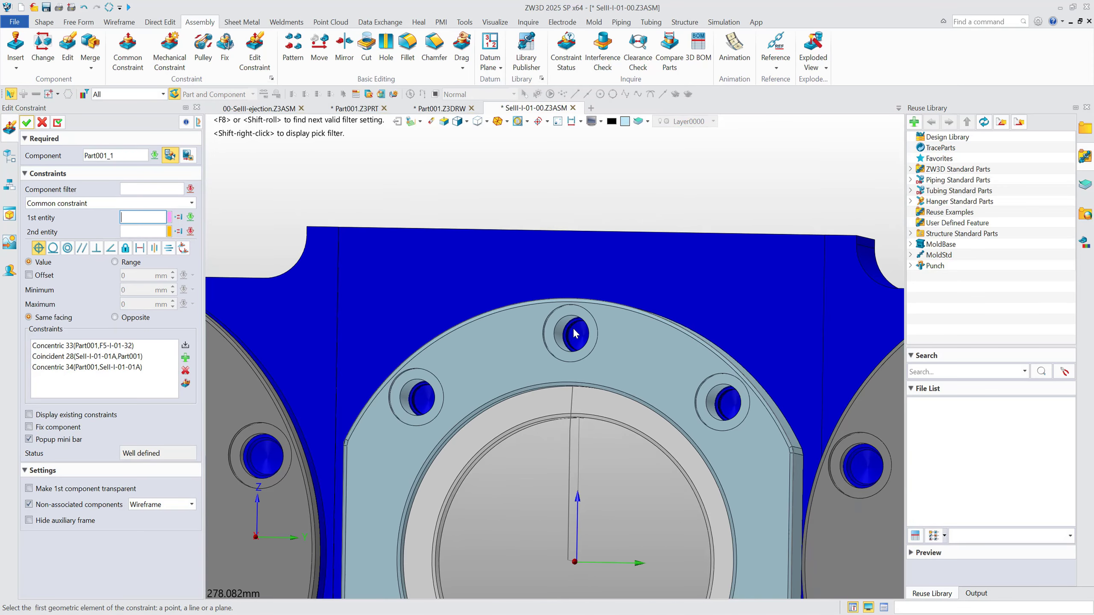
{"action": "right_click_drag", "start_coordinate": [573, 332], "coordinate": [537, 372]}
{"action": "middle_click", "coordinate": [543, 374]}
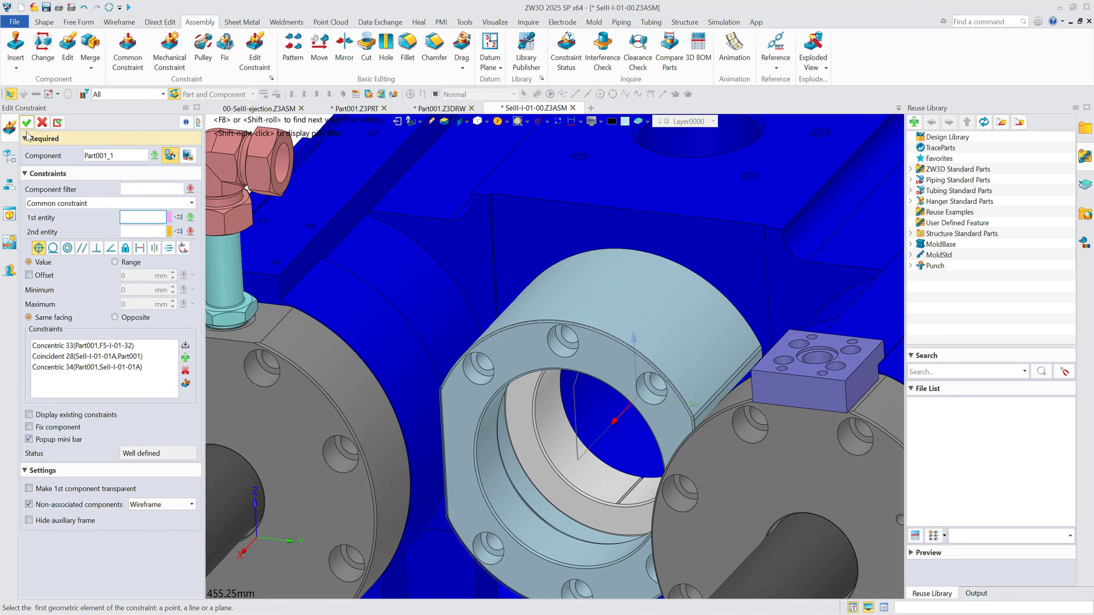
{"action": "scroll", "coordinate": [480, 298], "scroll_direction": "down", "scroll_amount": 5}
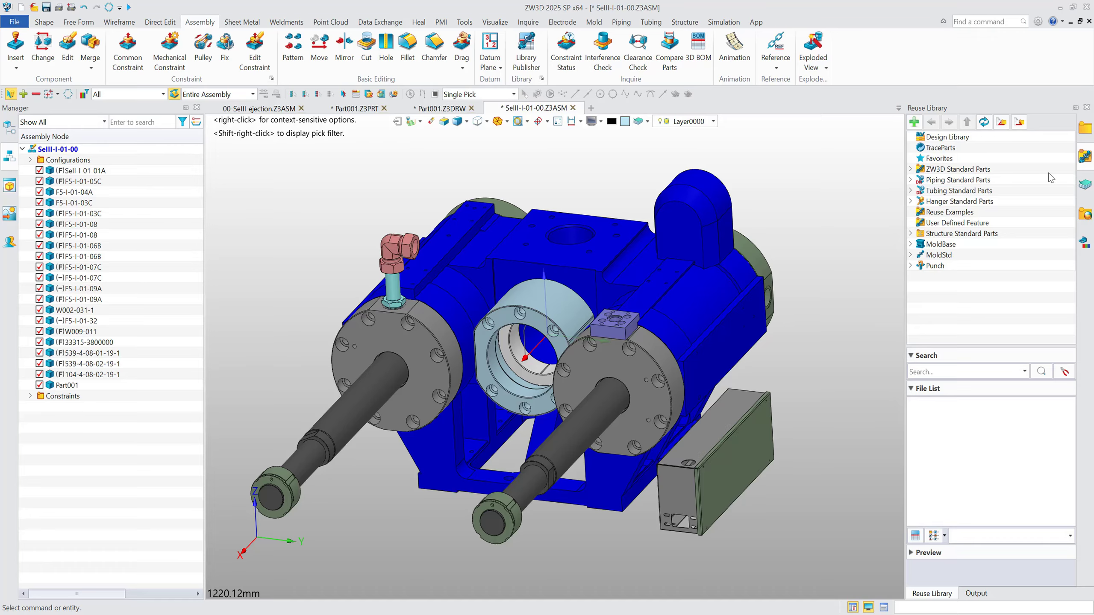
Step: Choose the hex socket head cap fine-P screw ISO12474 from the ISO hexagon socket screws in the ZW3D Standard Parts library
{"action": "left_click", "coordinate": [910, 170]}
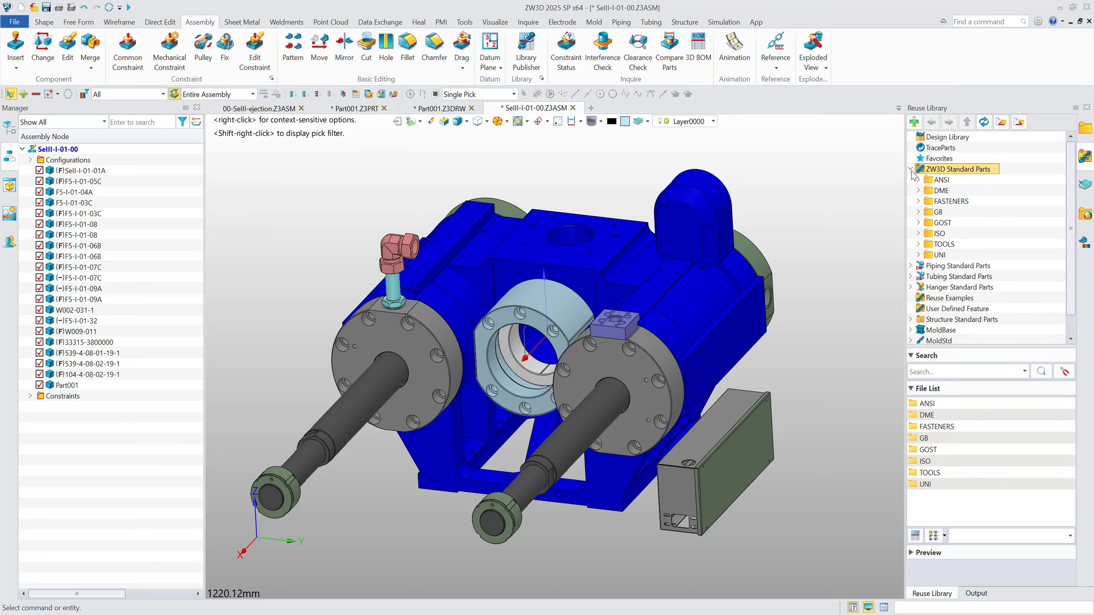
{"action": "left_click", "coordinate": [919, 234]}
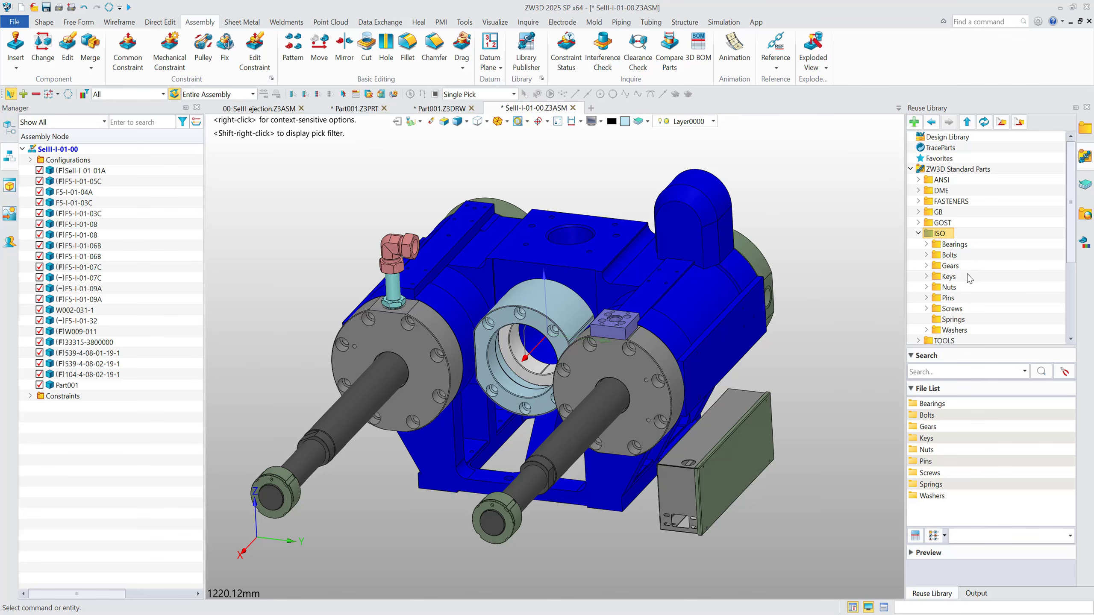
{"action": "left_click", "coordinate": [926, 254]}
{"action": "left_click", "coordinate": [926, 254]}
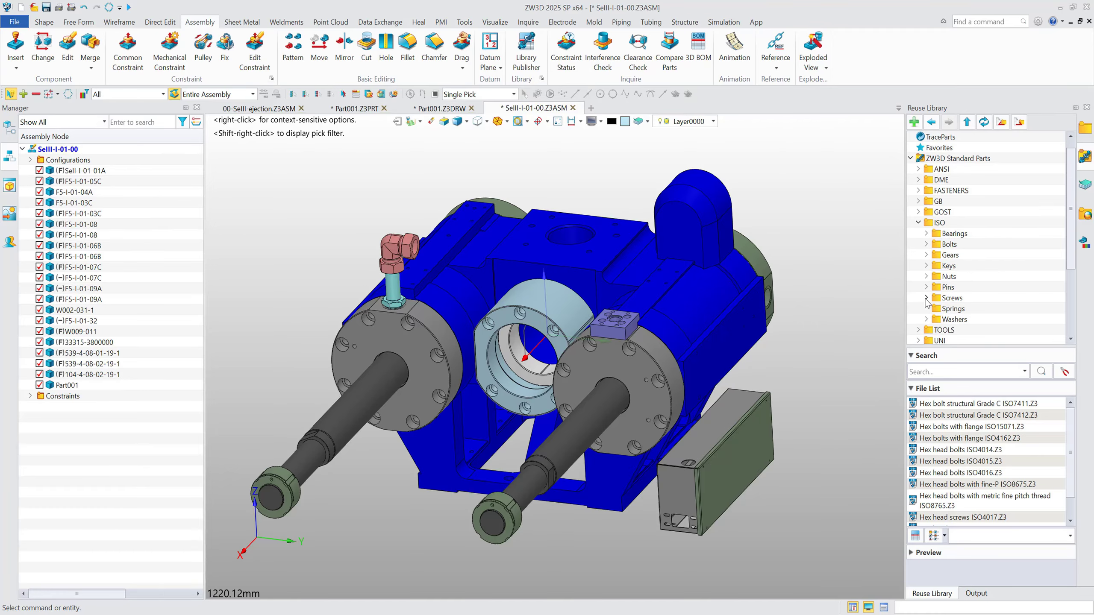
{"action": "left_click", "coordinate": [961, 309]}
{"action": "left_click", "coordinate": [984, 308]}
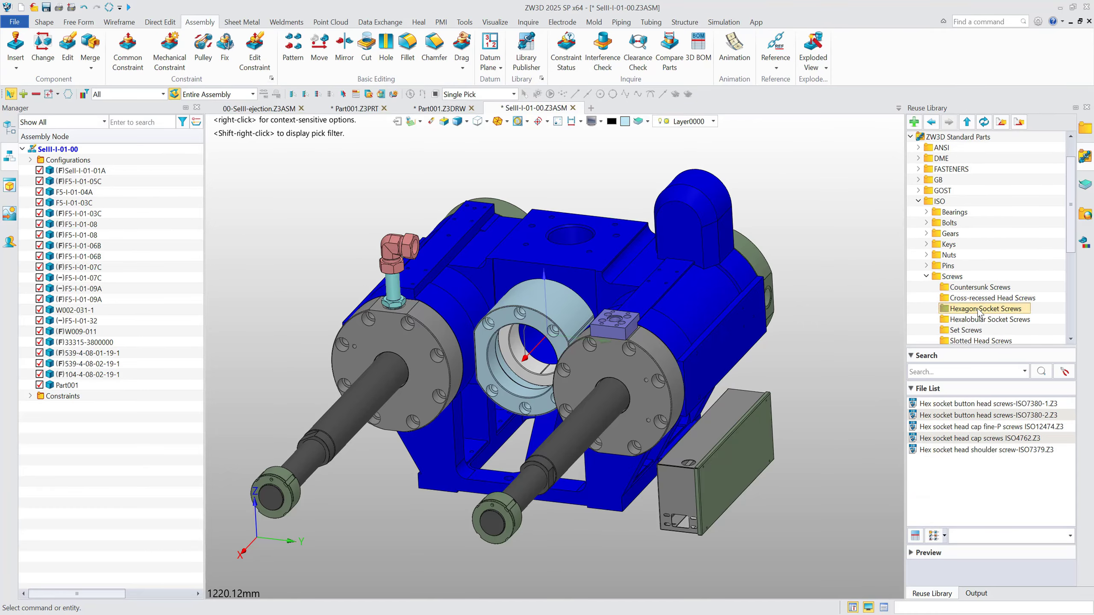
{"action": "double_click", "coordinate": [960, 428]}
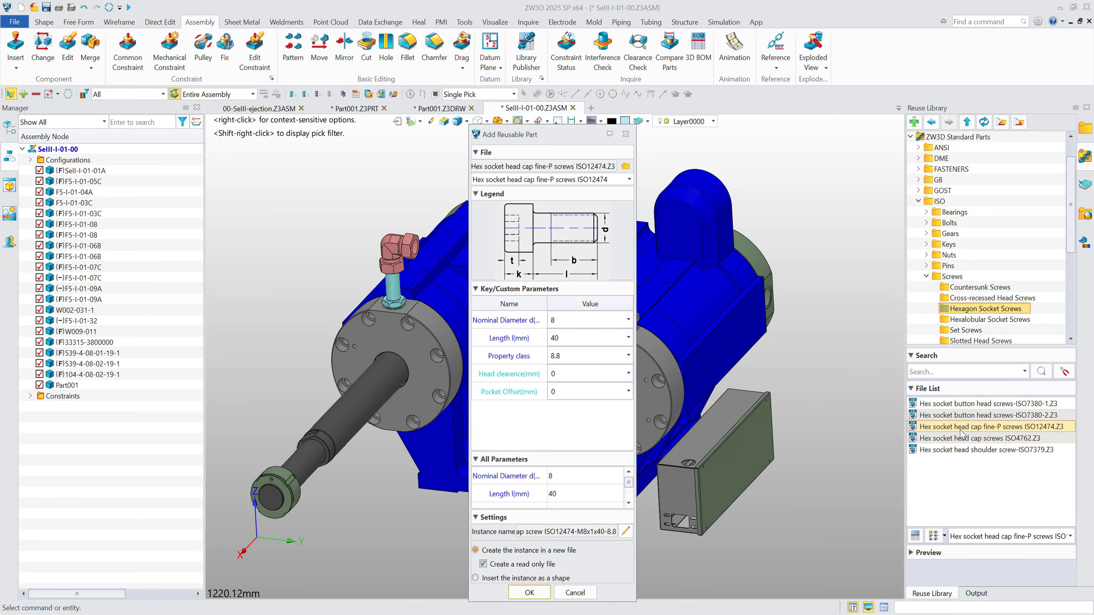
Step: Set the screw's nominal diameter to 20 and its length to 180 mm, and create it as a component for insertion
{"action": "left_click", "coordinate": [604, 323]}
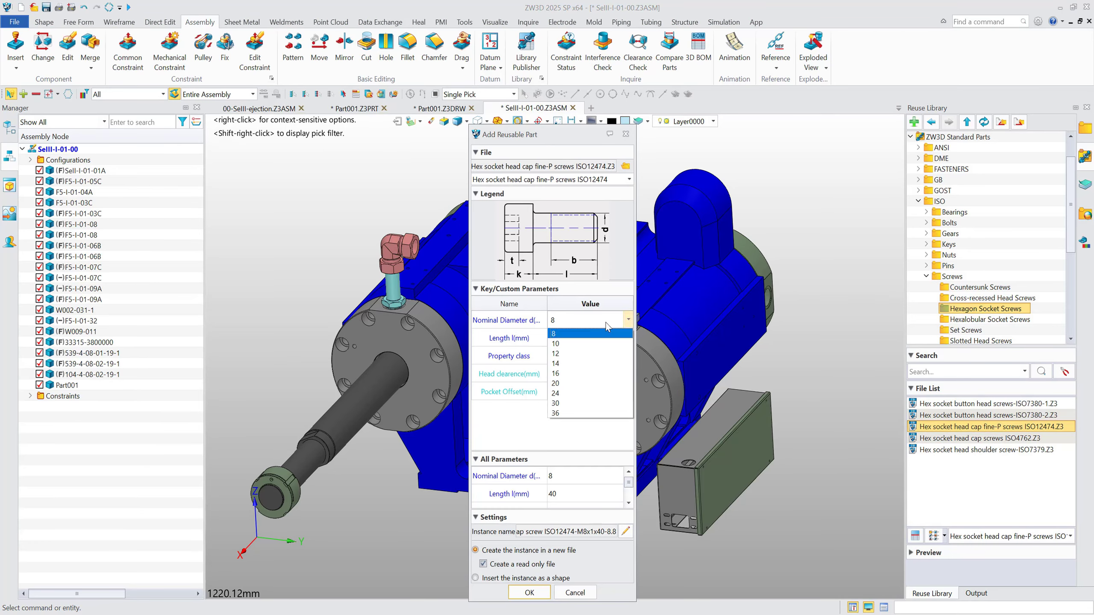
{"action": "left_click", "coordinate": [595, 384]}
{"action": "left_click", "coordinate": [628, 338]}
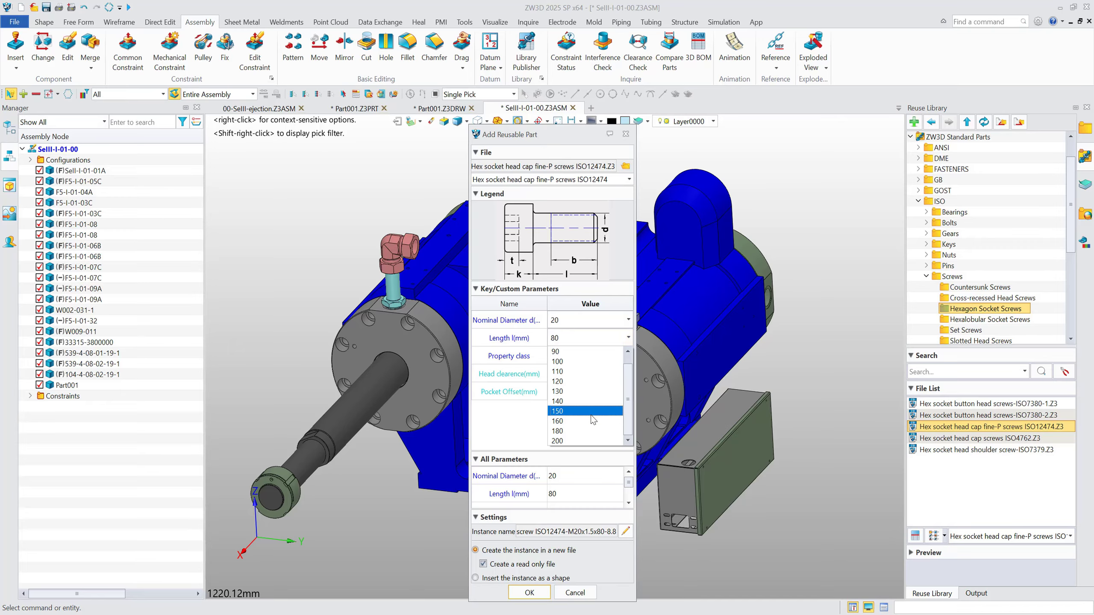
{"action": "left_click", "coordinate": [590, 434]}
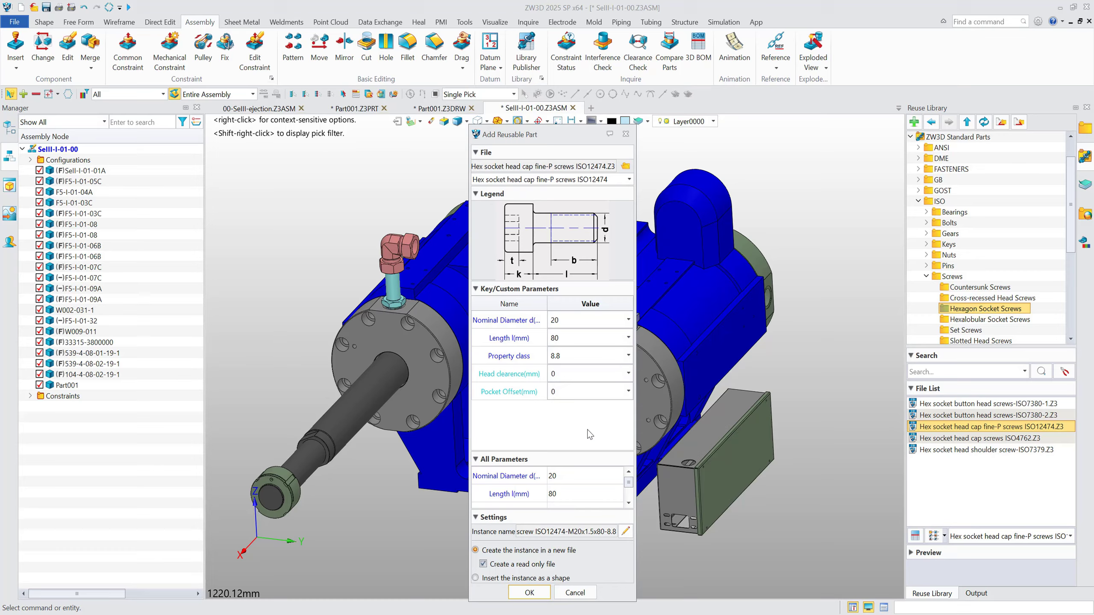
{"action": "left_click", "coordinate": [536, 592]}
{"action": "left_click", "coordinate": [574, 393]}
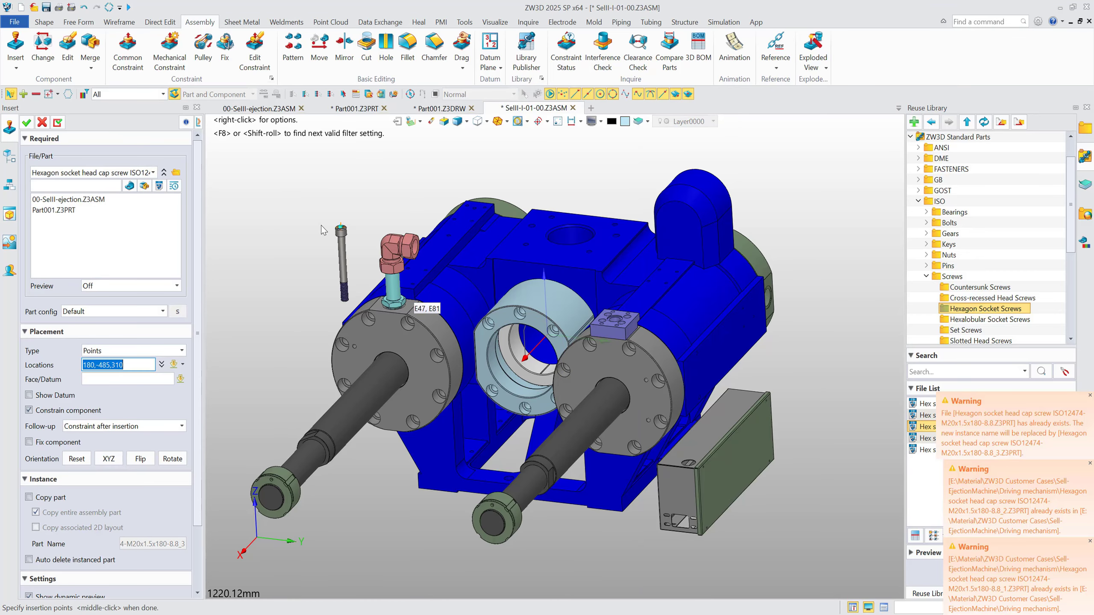
Step: Insert the screws with Auto hole match placement, using Part001's front flange face as the location face
{"action": "left_click", "coordinate": [177, 351]}
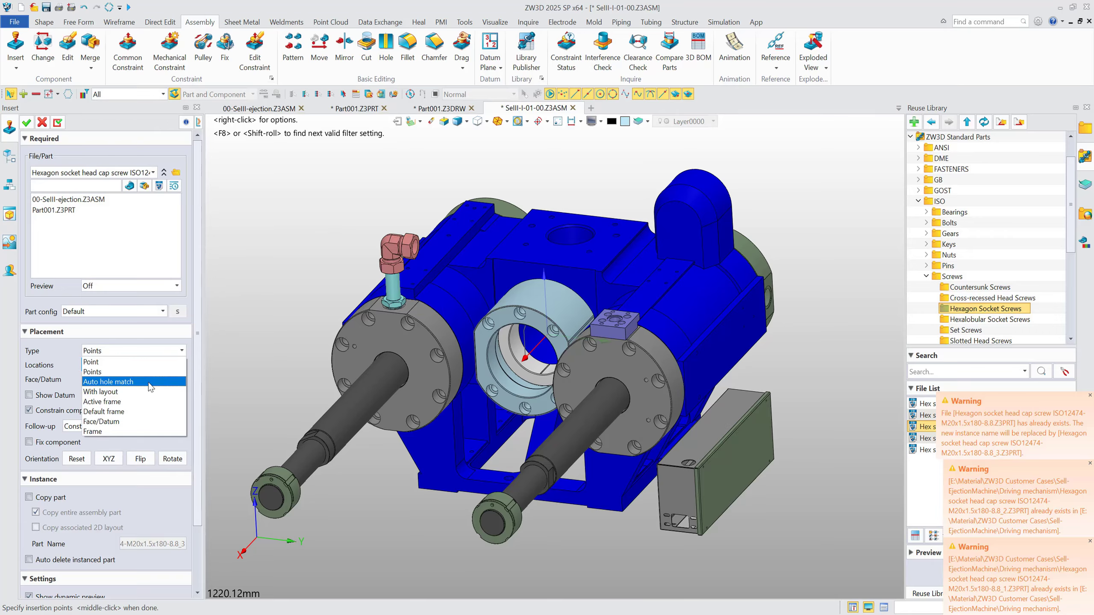
{"action": "left_click", "coordinate": [129, 381]}
{"action": "left_click", "coordinate": [375, 403]}
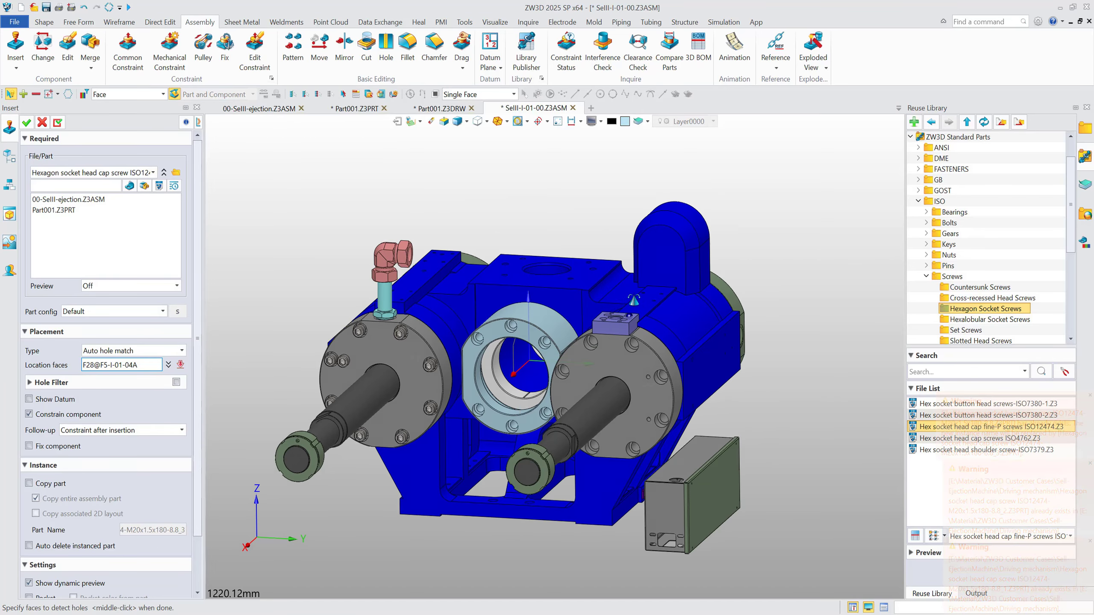
{"action": "scroll", "coordinate": [537, 311], "scroll_direction": "up", "scroll_amount": 6}
{"action": "left_click", "coordinate": [558, 287]}
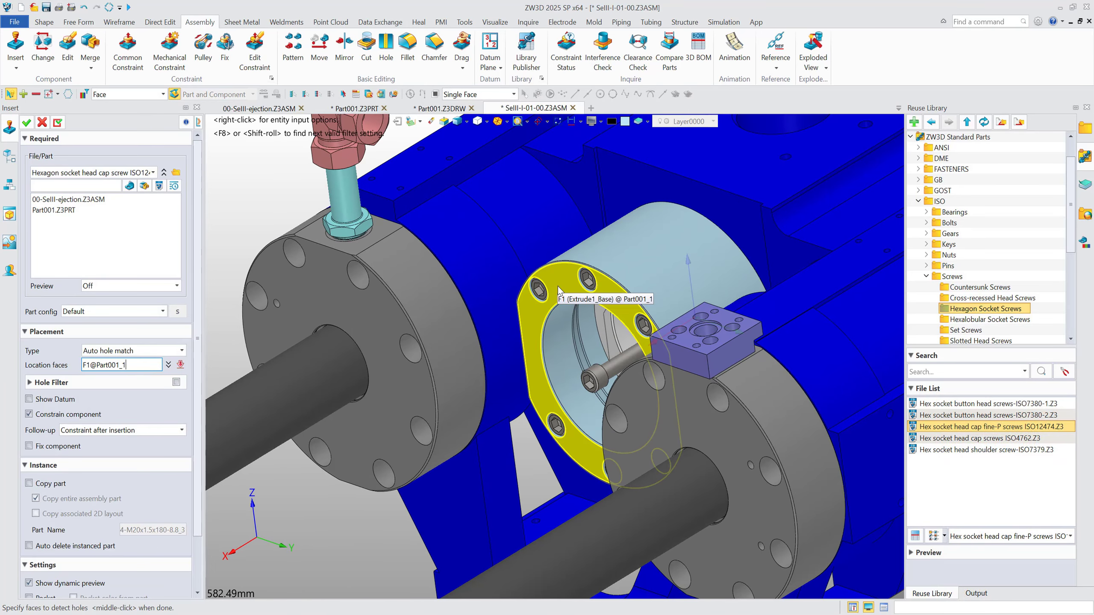
{"action": "left_click", "coordinate": [557, 287]}
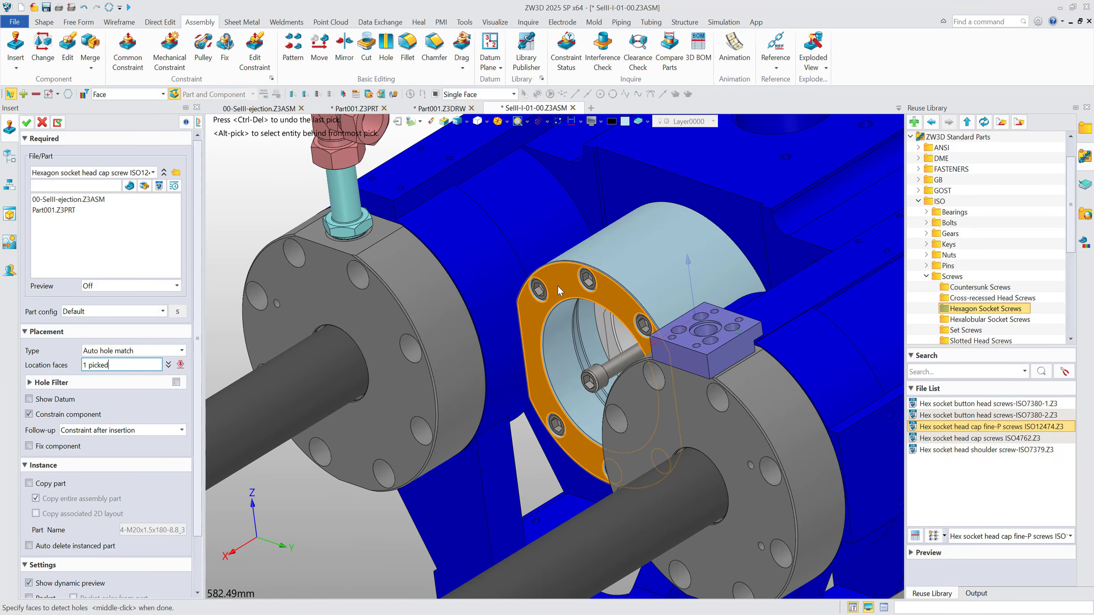
{"action": "left_click", "coordinate": [26, 124]}
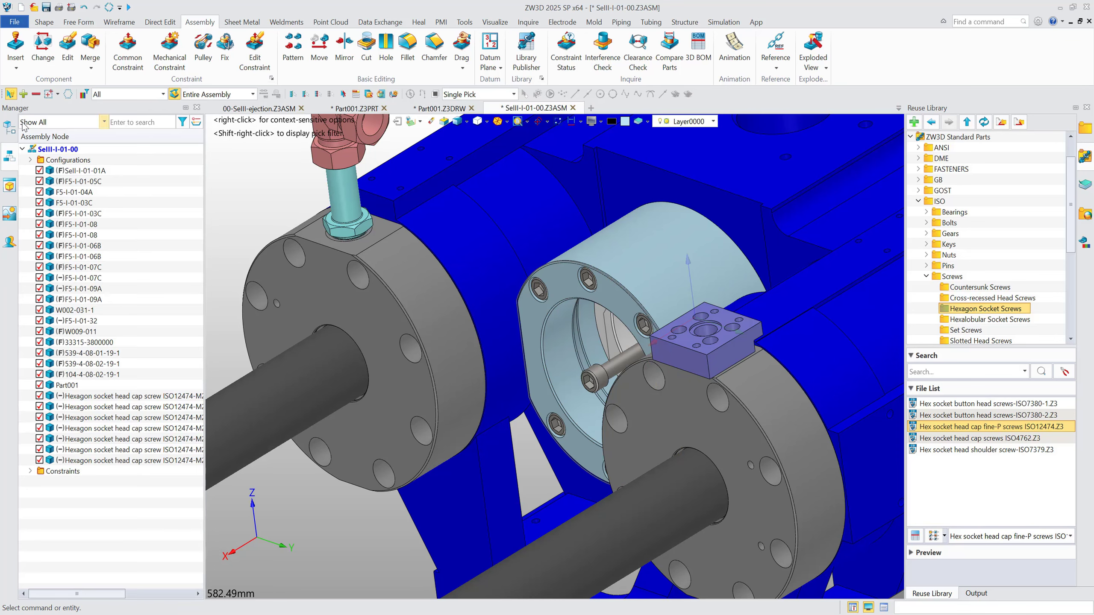
Step: Delete the surplus screw that floats loosely in front of Part001's bore
{"action": "left_click", "coordinate": [122, 398]}
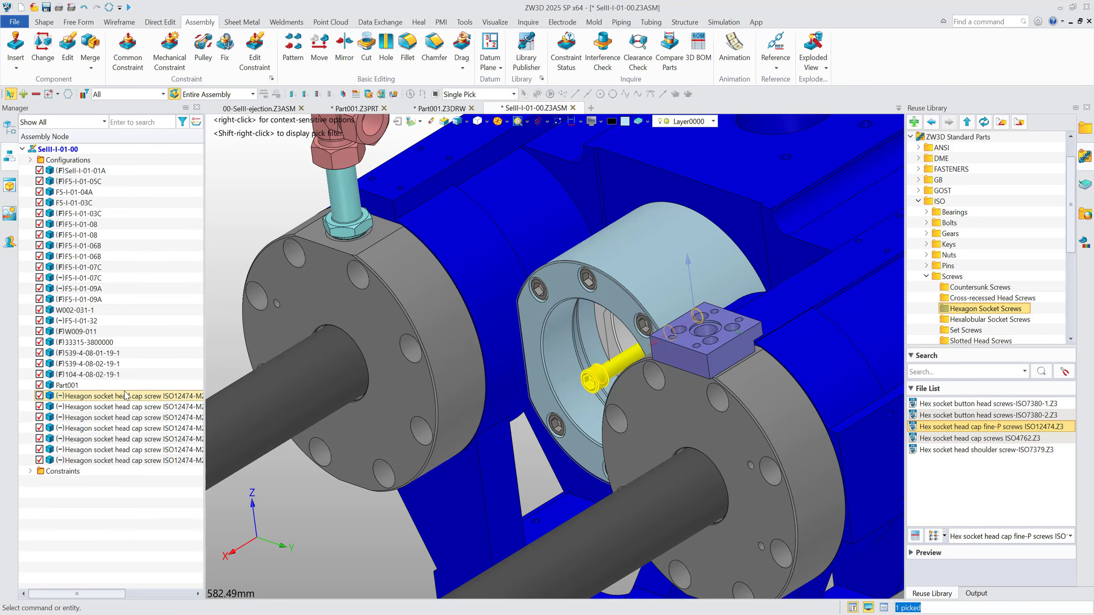
{"action": "key", "text": "Delete"}
{"action": "left_click", "coordinate": [530, 519]}
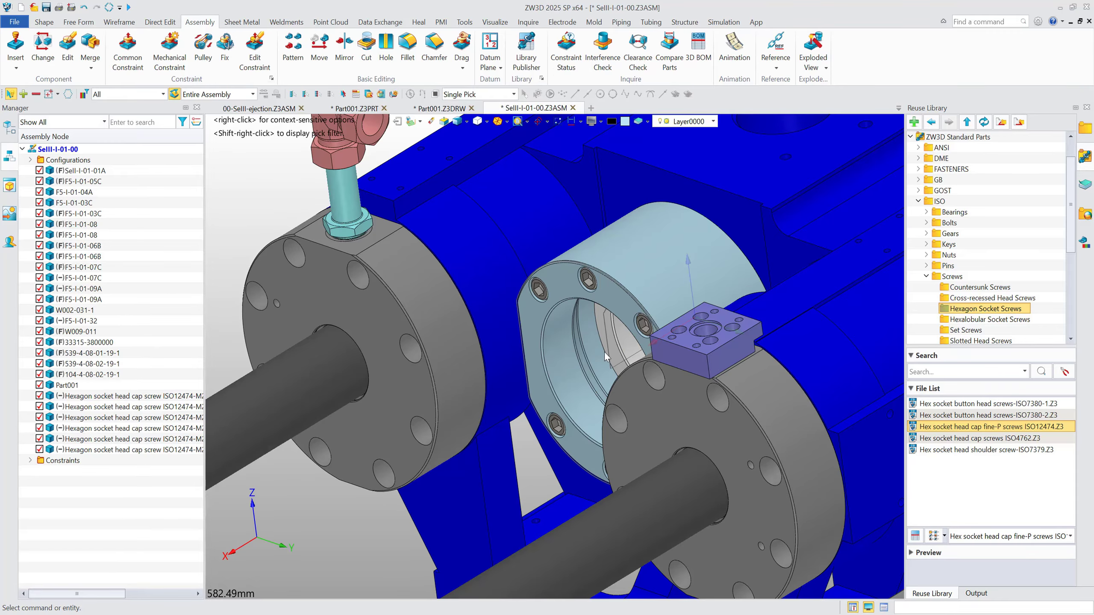
{"action": "right_click_drag", "start_coordinate": [590, 335], "coordinate": [597, 335]}
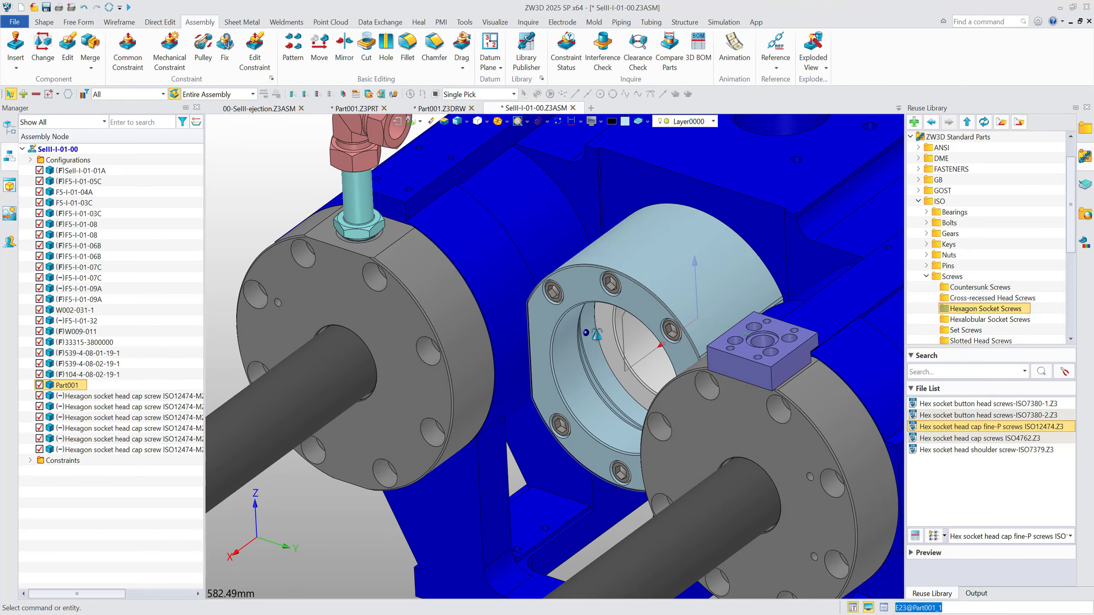
Step: Examine the assembly's constraint list, including Concentric 36 between a screw and Part001, and show the whole assembly again
{"action": "left_click", "coordinate": [30, 460]}
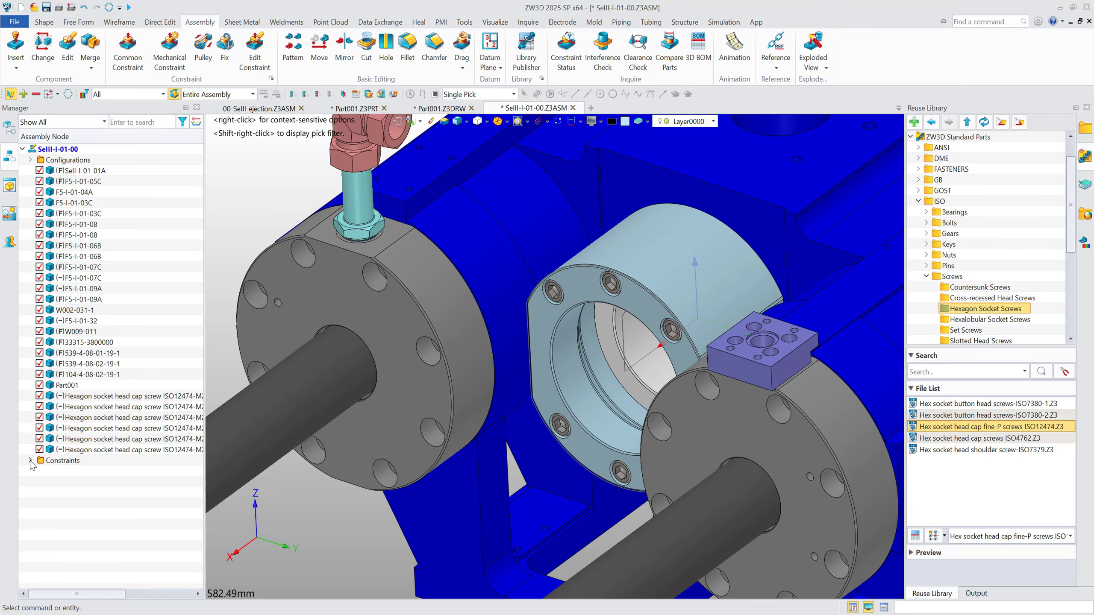
{"action": "scroll", "coordinate": [94, 388], "scroll_direction": "down", "scroll_amount": 6}
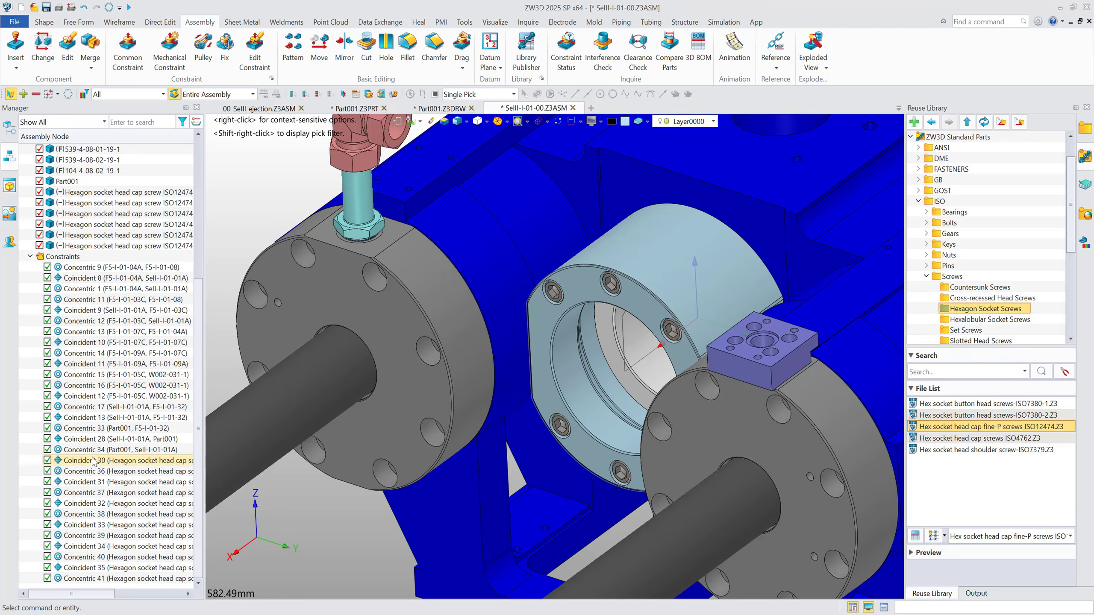
{"action": "left_click", "coordinate": [88, 472]}
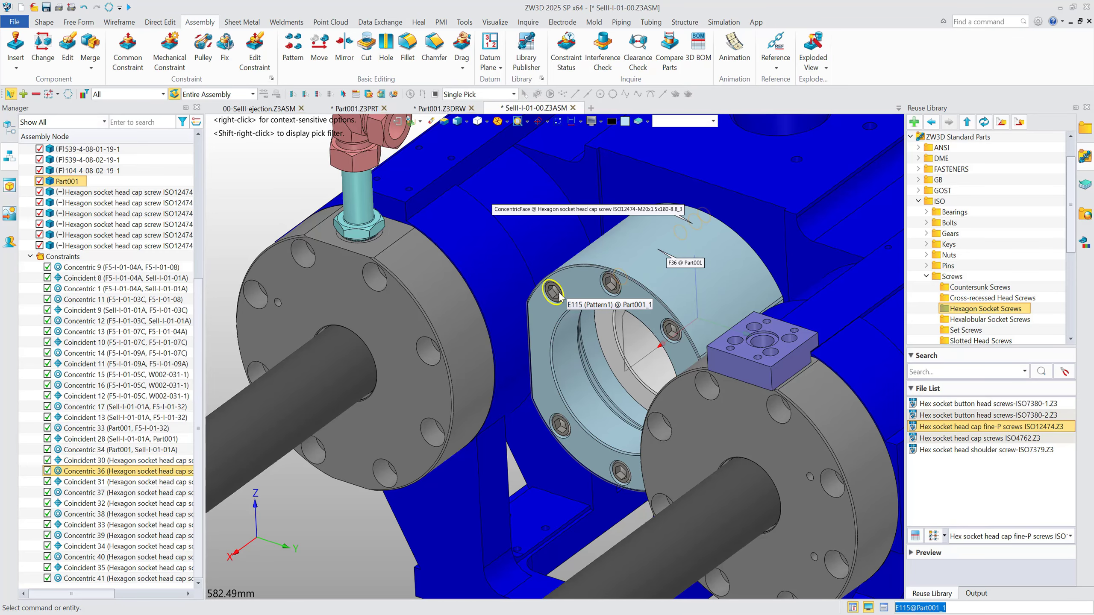
{"action": "left_click", "coordinate": [30, 257]}
{"action": "key", "text": "ctrl+f"}
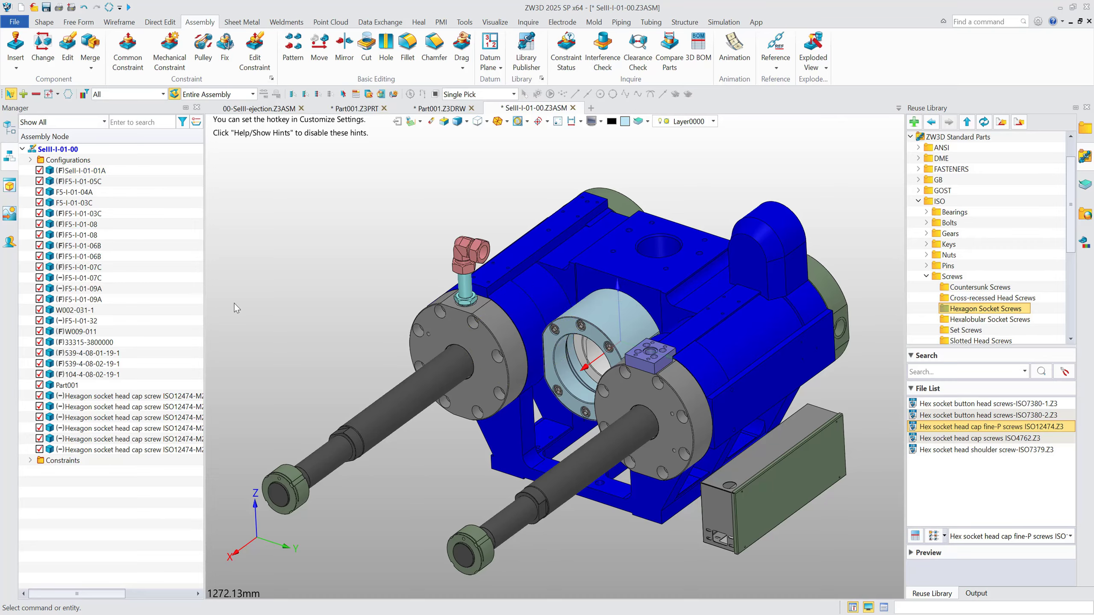
Step: Switch the Part001 component to the Default_5 configuration
{"action": "right_click", "coordinate": [78, 387]}
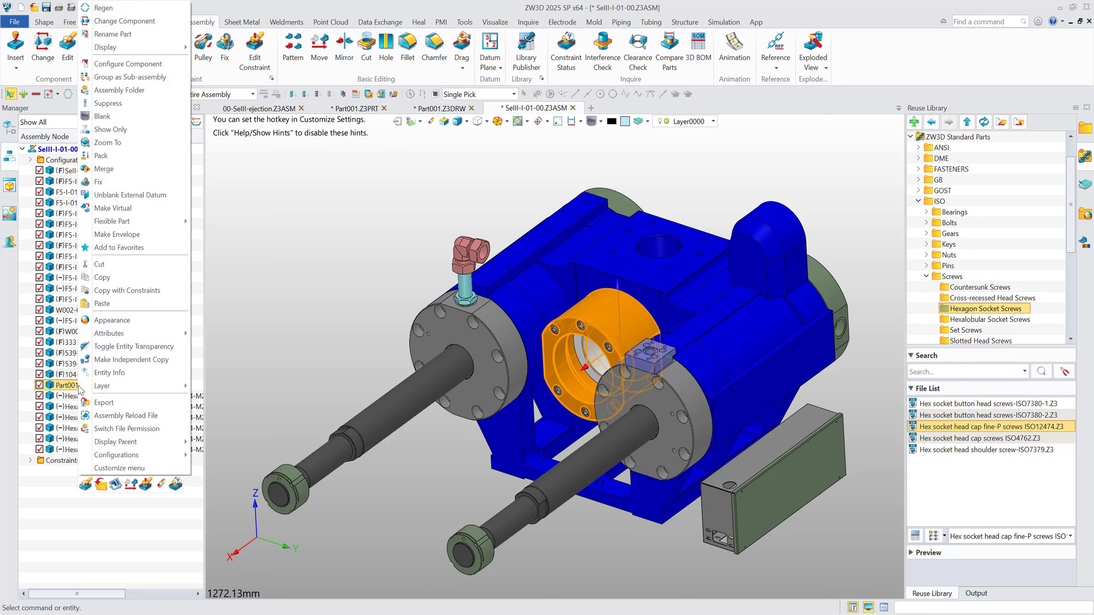
{"action": "mouse_move", "coordinate": [158, 454]}
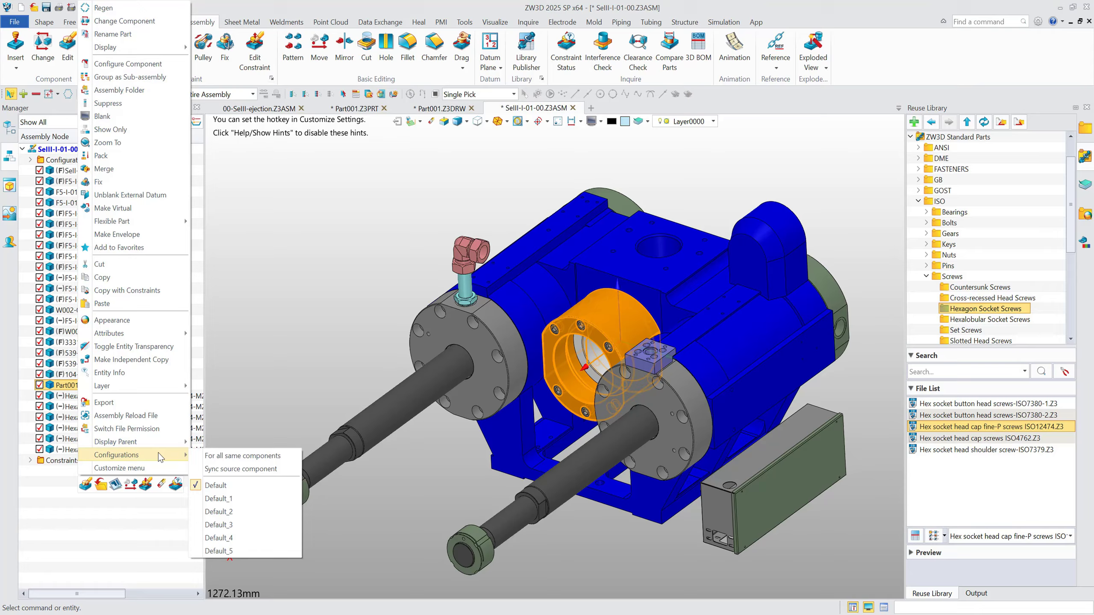
{"action": "left_click", "coordinate": [248, 551]}
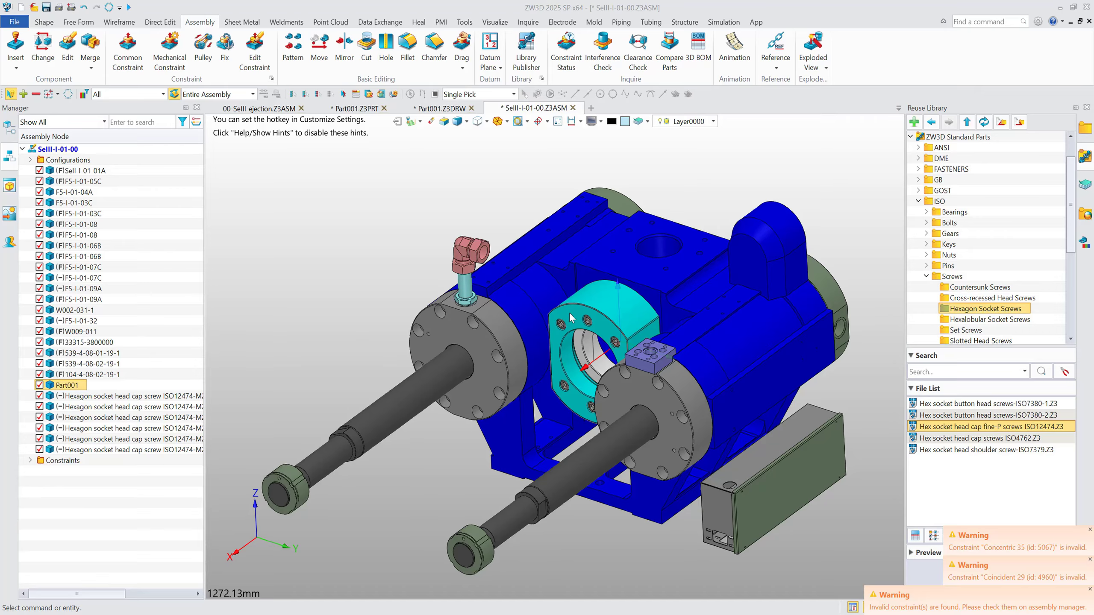
Step: Try another of Part001's configurations, followed by Default_1
{"action": "right_click", "coordinate": [69, 385]}
{"action": "mouse_move", "coordinate": [147, 456]}
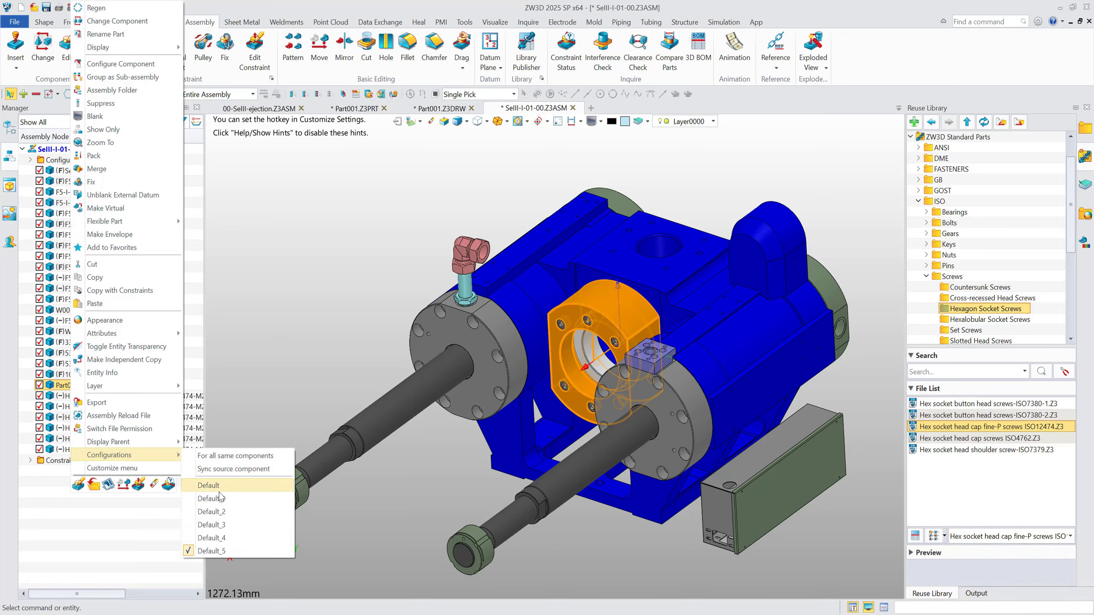
{"action": "left_click", "coordinate": [235, 520]}
{"action": "right_click", "coordinate": [71, 386]}
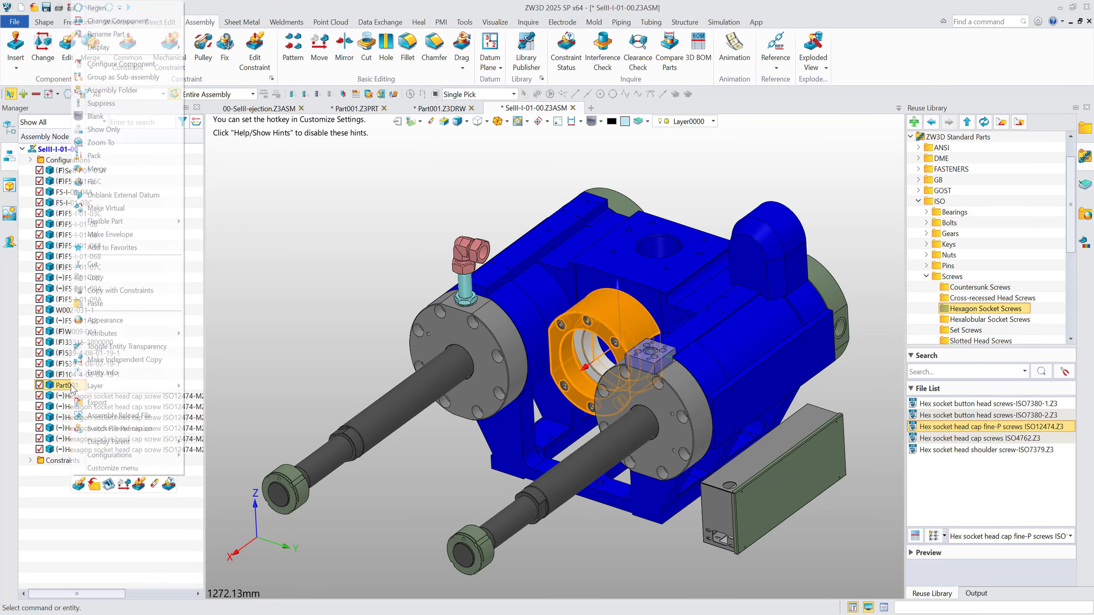
{"action": "mouse_move", "coordinate": [139, 454]}
{"action": "left_click", "coordinate": [225, 499]}
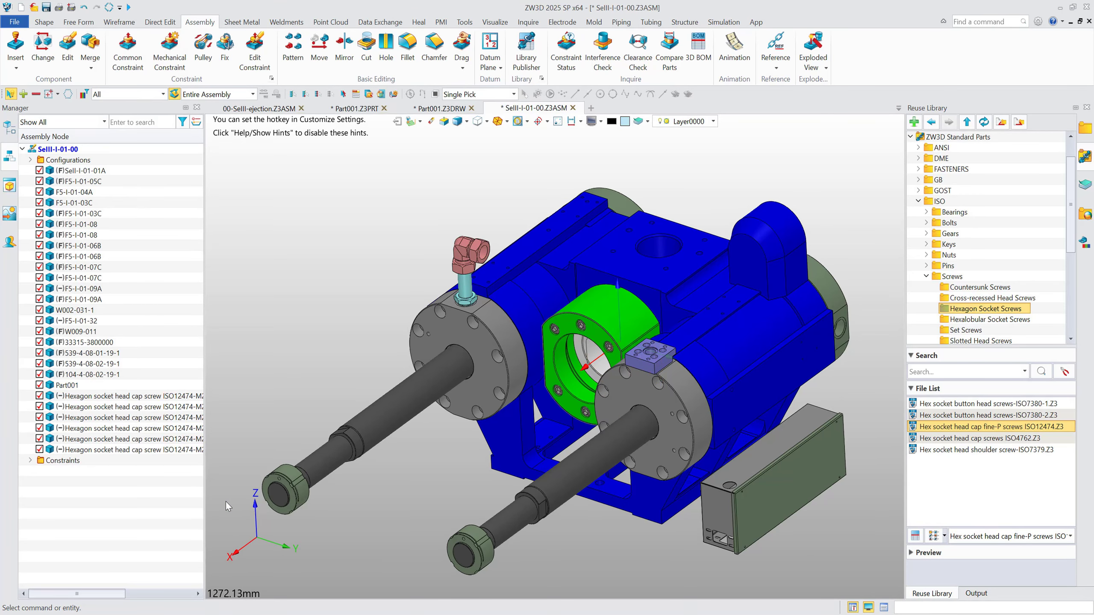
Step: Return the Part001 component to its Default configuration
{"action": "right_click", "coordinate": [62, 385]}
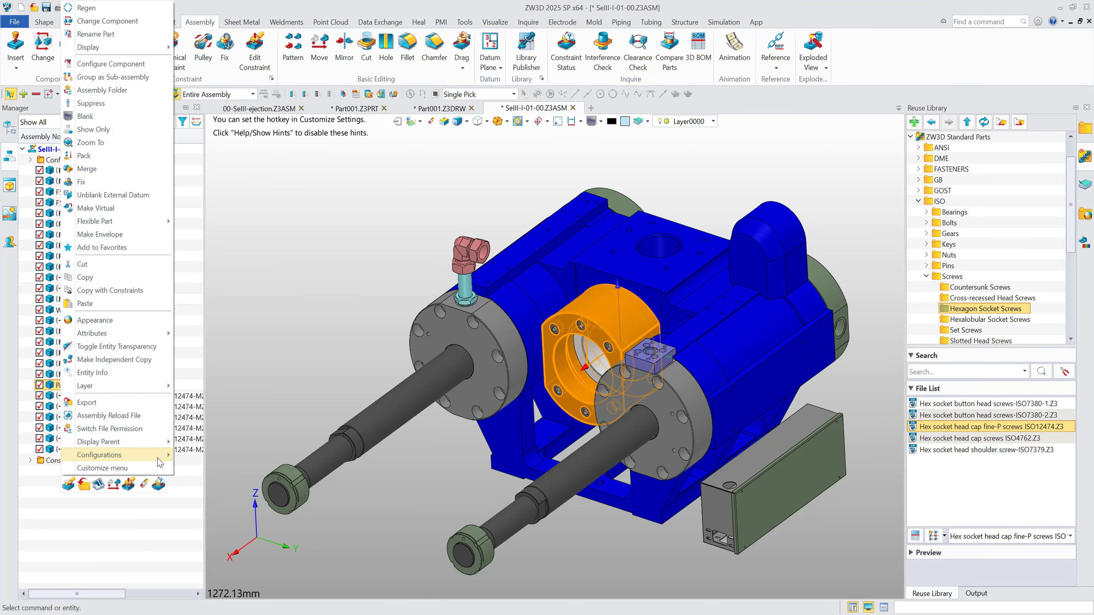
{"action": "mouse_move", "coordinate": [155, 456]}
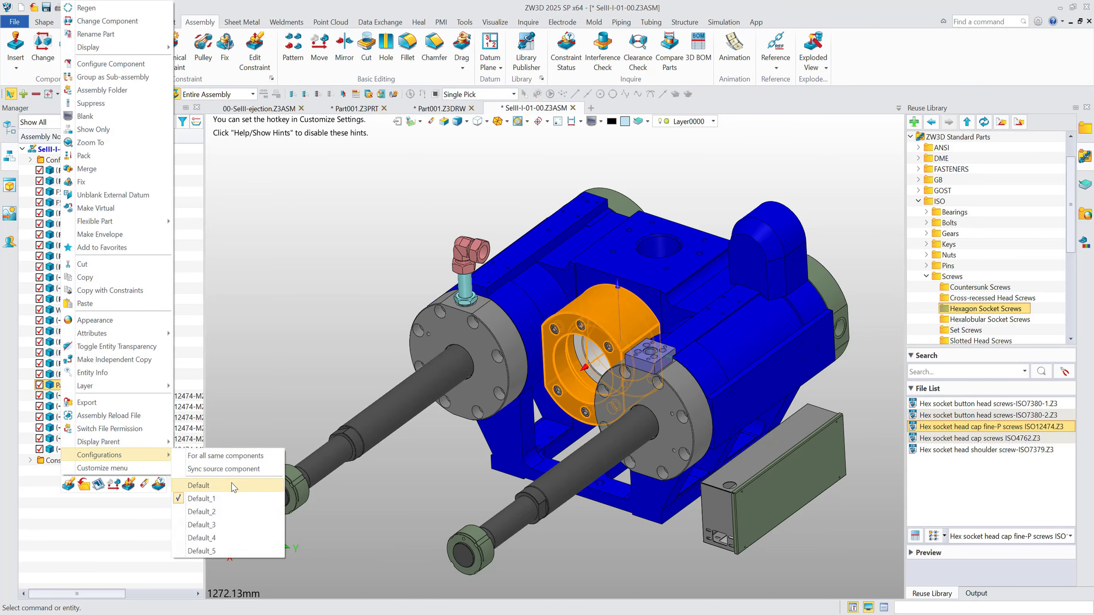
{"action": "left_click", "coordinate": [229, 484]}
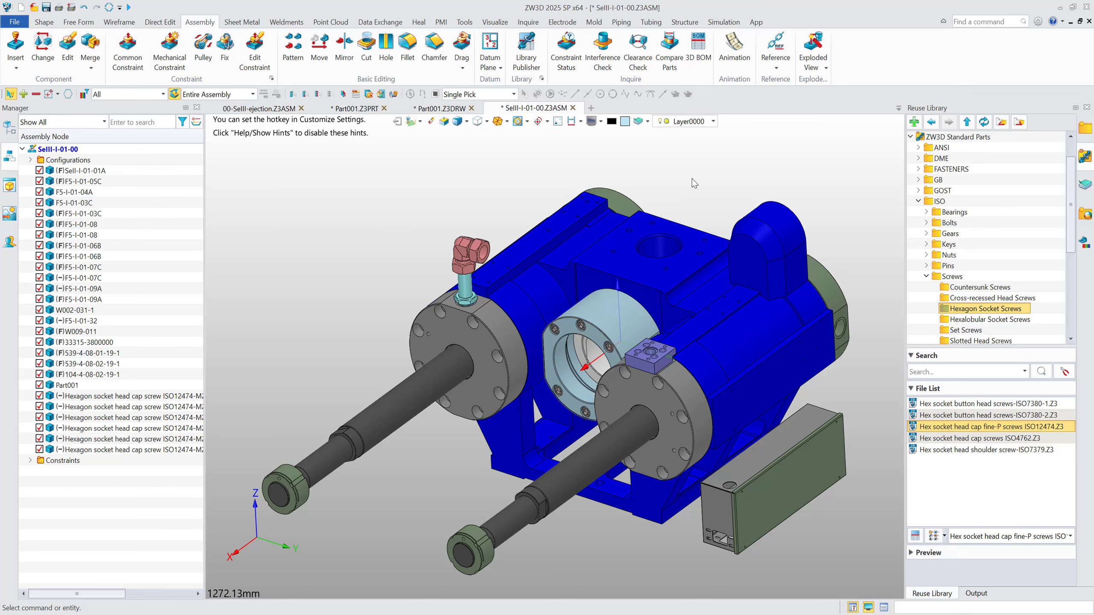
Step: Run an interference check on the whole assembly and examine its first three interferences together
{"action": "left_click", "coordinate": [756, 22]}
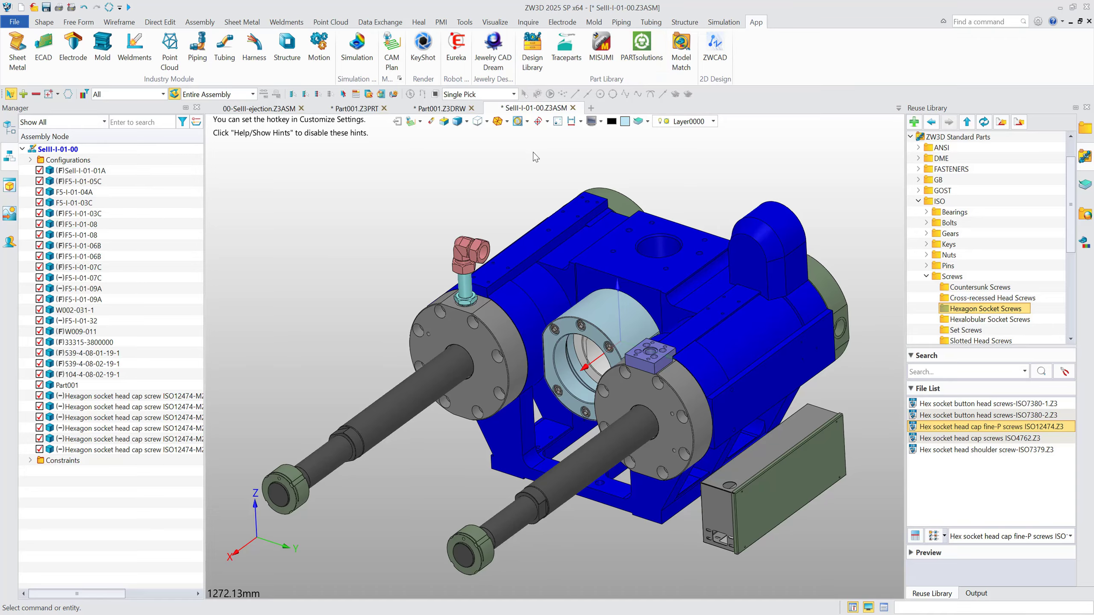
{"action": "left_click", "coordinate": [43, 22]}
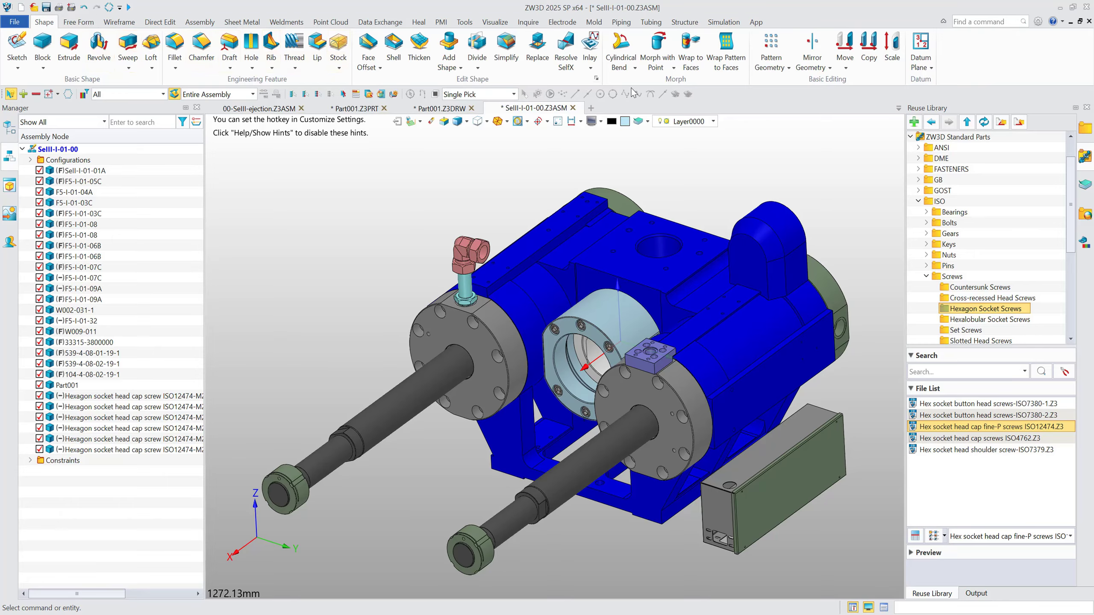
{"action": "left_click", "coordinate": [199, 22]}
{"action": "left_click", "coordinate": [602, 48]}
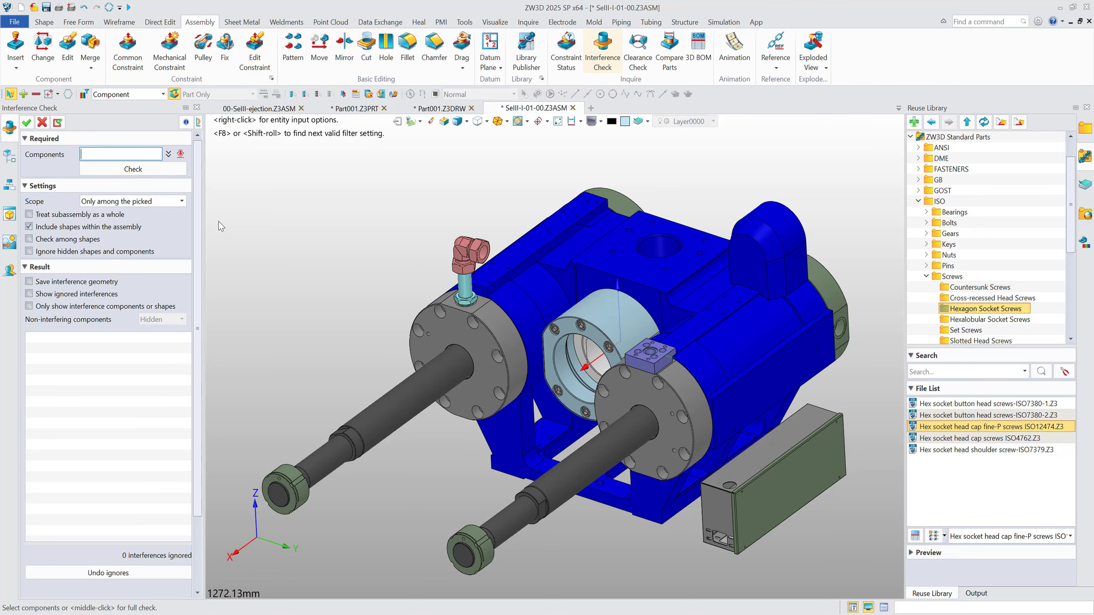
{"action": "left_click", "coordinate": [175, 172]}
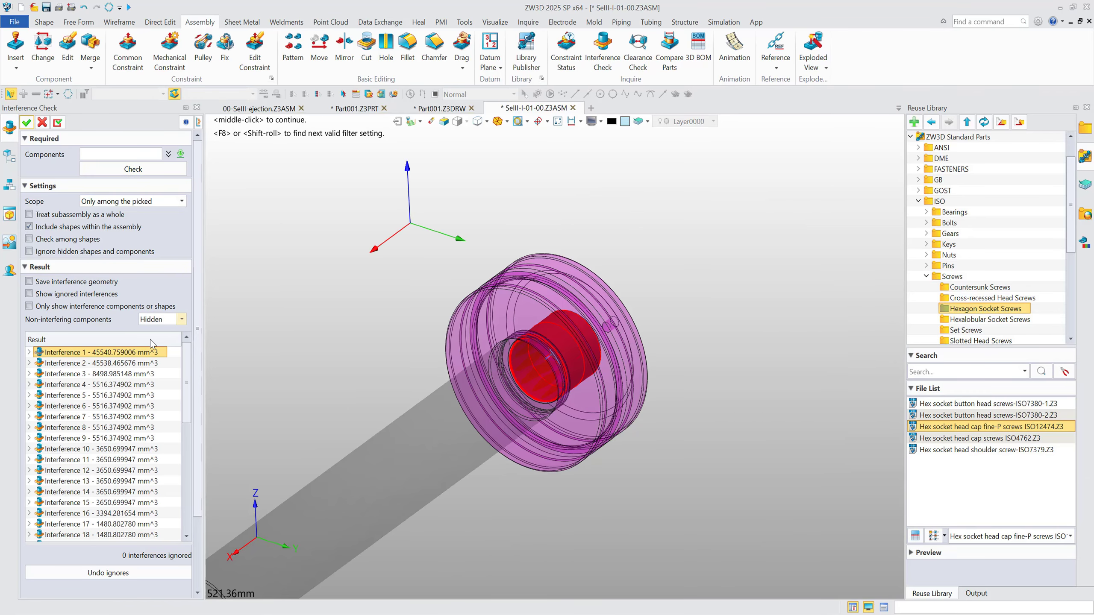
{"action": "left_click", "coordinate": [103, 373], "text": "shift"}
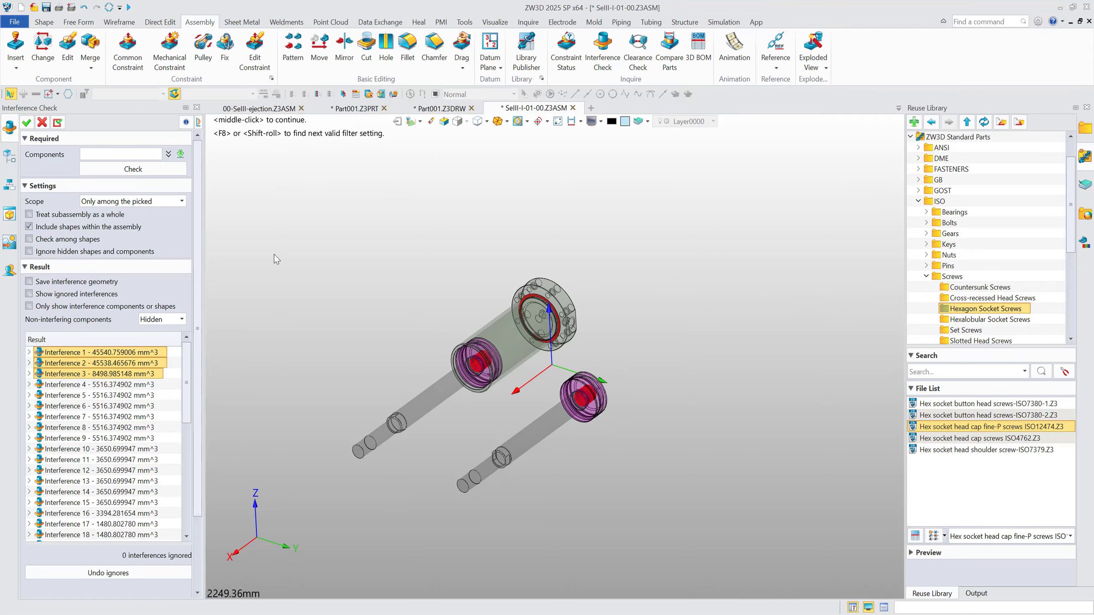
{"action": "left_click", "coordinate": [41, 123]}
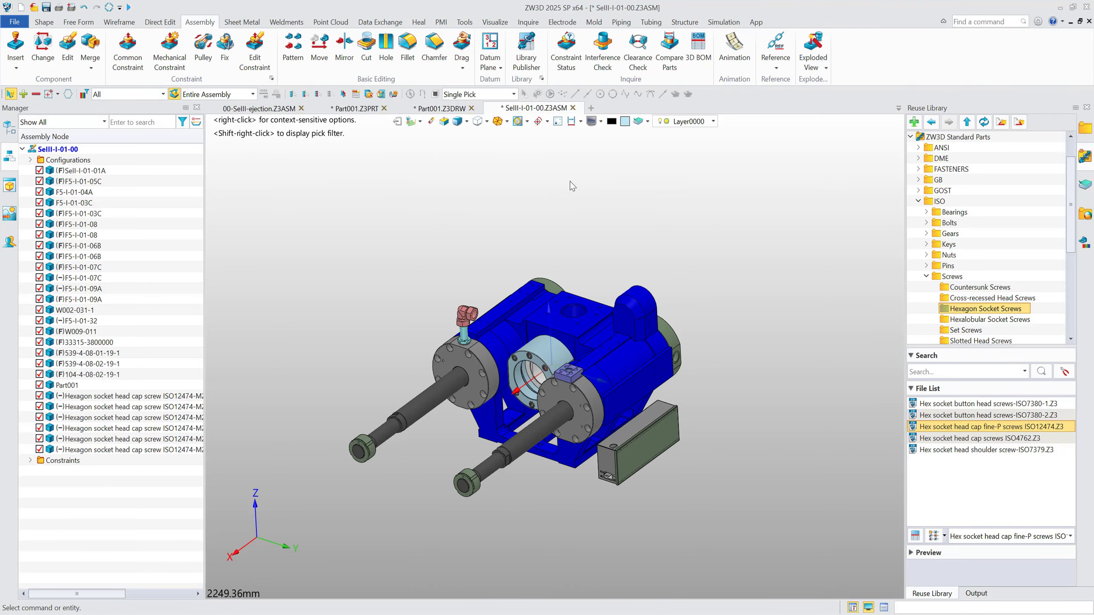
Step: Create a new exploded view for the Default configuration and auto-explode all components along the X axis at a 100 mm distance
{"action": "left_click", "coordinate": [814, 47]}
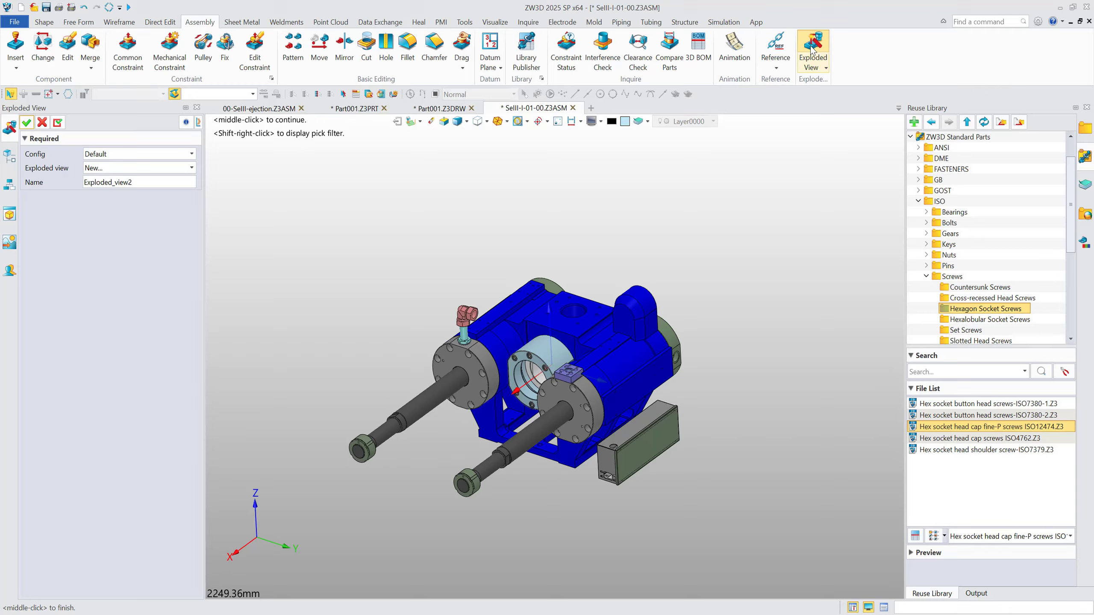
{"action": "left_click", "coordinate": [26, 123]}
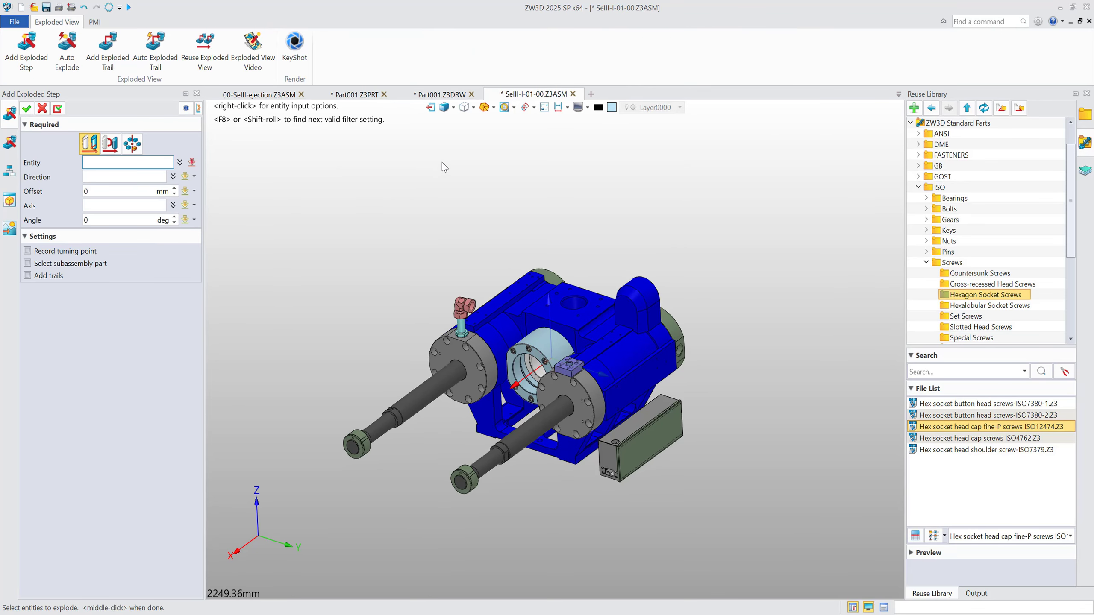
{"action": "left_click", "coordinate": [65, 51]}
{"action": "scroll", "coordinate": [482, 176], "scroll_direction": "down", "scroll_amount": 2}
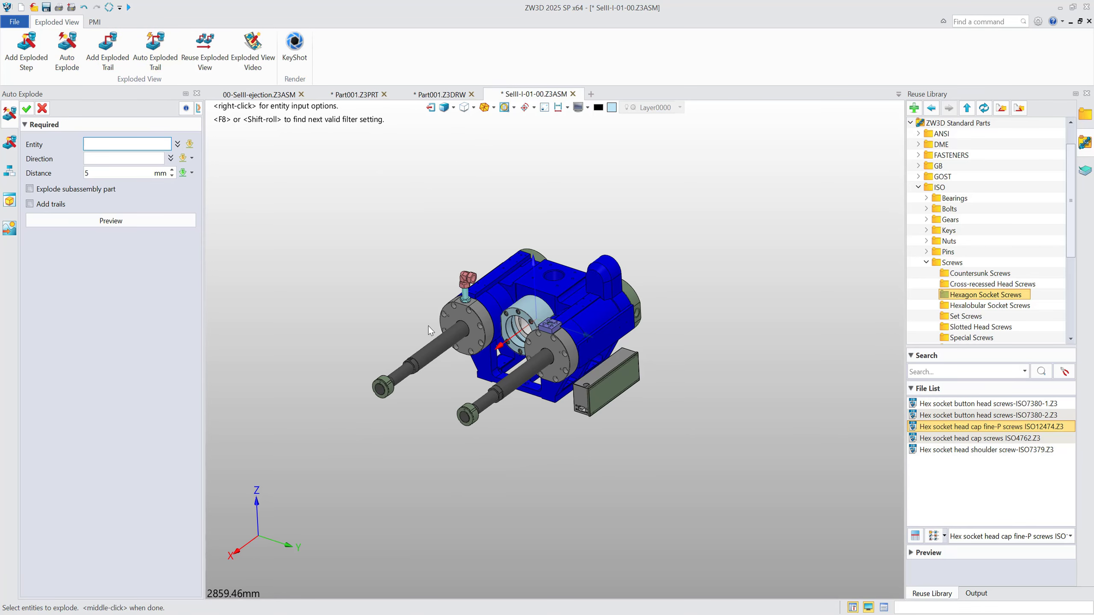
{"action": "left_click_drag", "start_coordinate": [332, 203], "coordinate": [656, 477]}
{"action": "left_click", "coordinate": [139, 158]}
{"action": "right_click", "coordinate": [343, 141]}
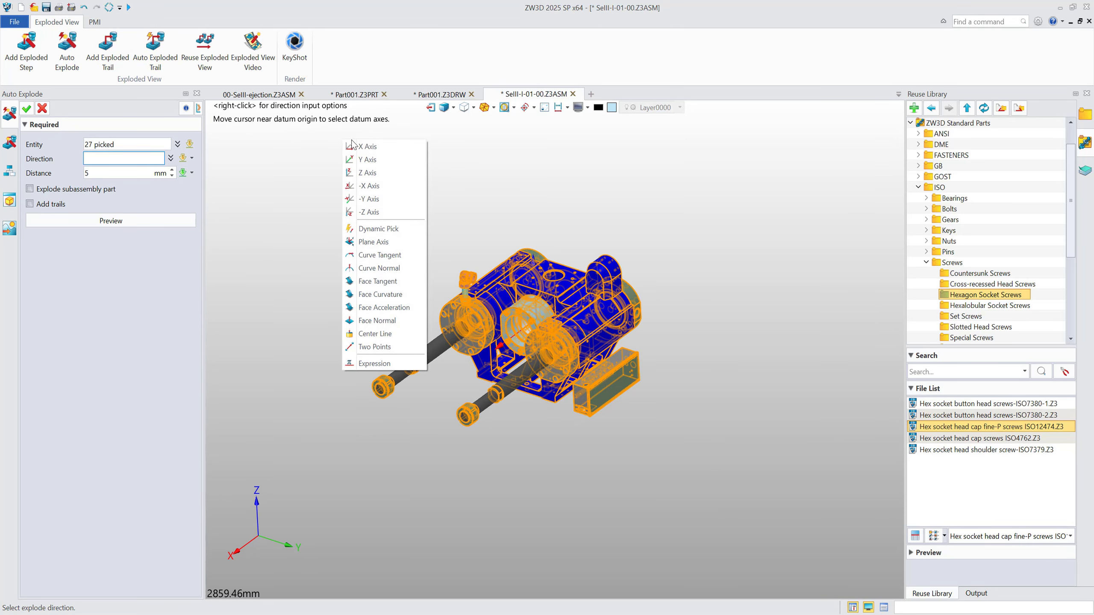
{"action": "left_click", "coordinate": [366, 147]}
{"action": "left_click", "coordinate": [107, 174]}
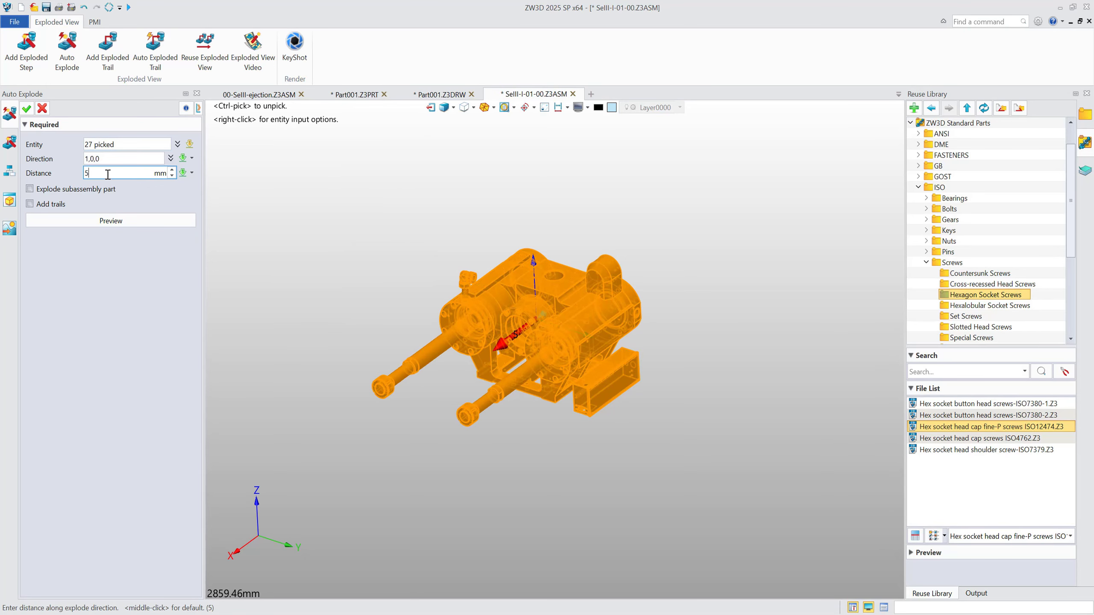
{"action": "key", "text": "BackSpace"}
{"action": "type", "text": "100"}
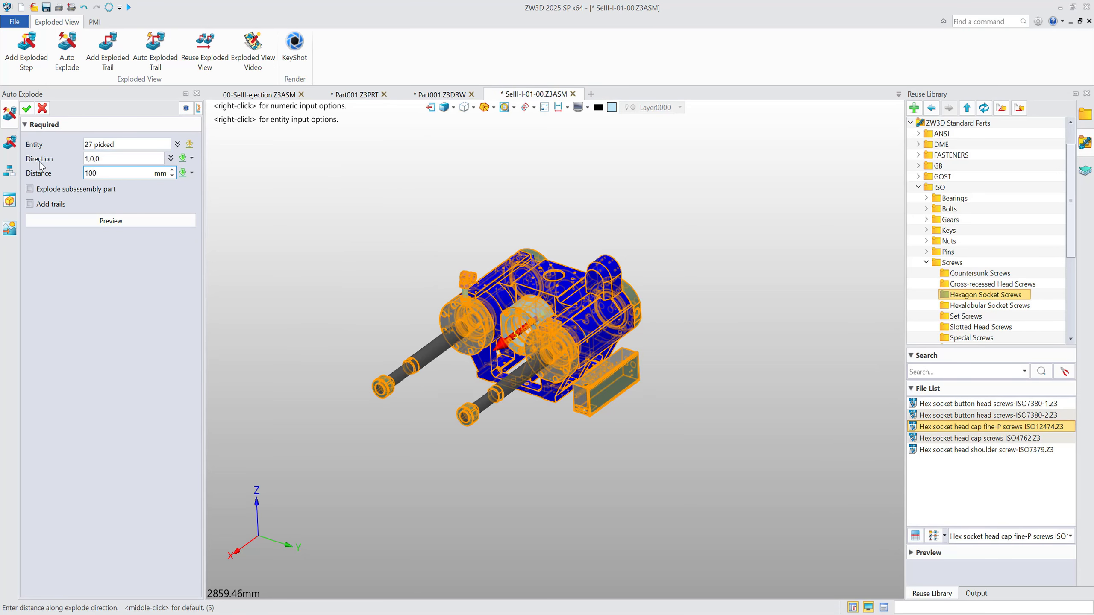
{"action": "left_click", "coordinate": [26, 109]}
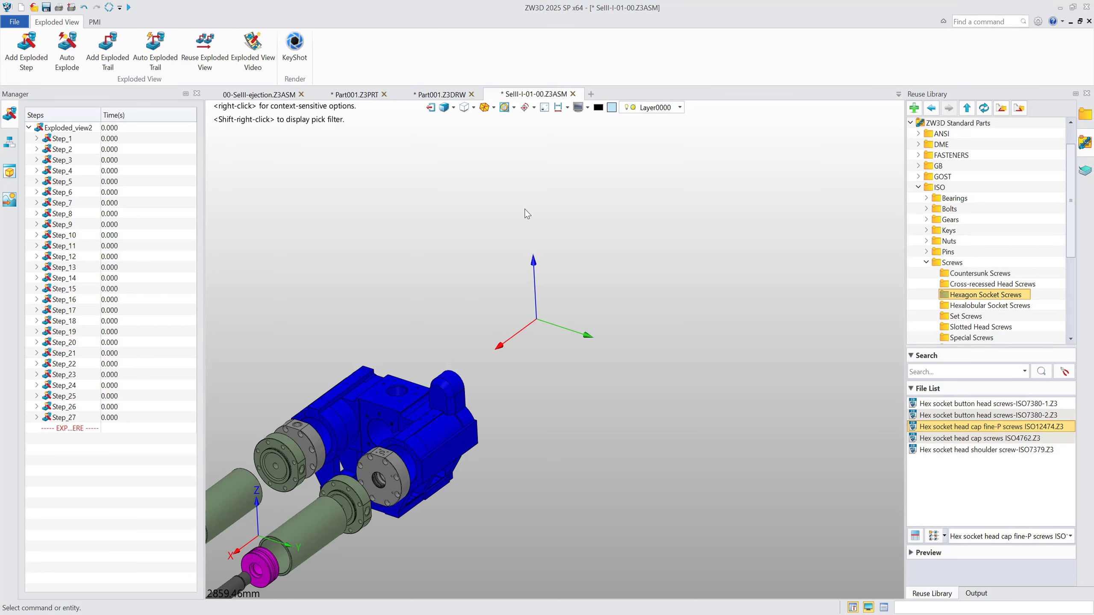
Step: Move Step_24 directly after Step_17 in the explosion sequence
{"action": "key", "text": "ctrl+a"}
{"action": "scroll", "coordinate": [518, 324], "scroll_direction": "down", "scroll_amount": 2}
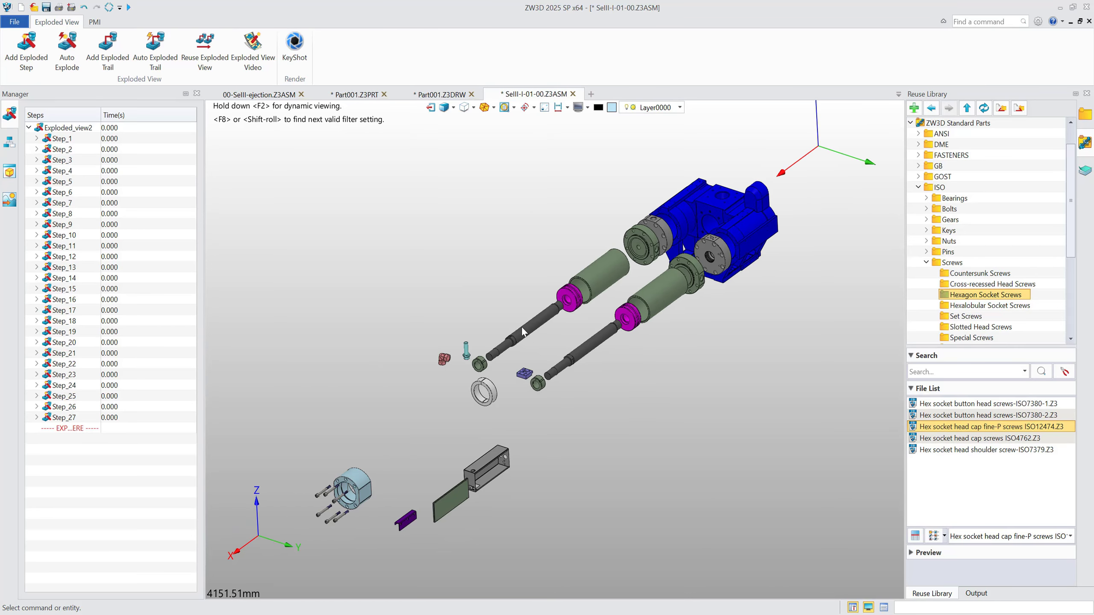
{"action": "middle_click_drag", "start_coordinate": [517, 396], "coordinate": [519, 400]}
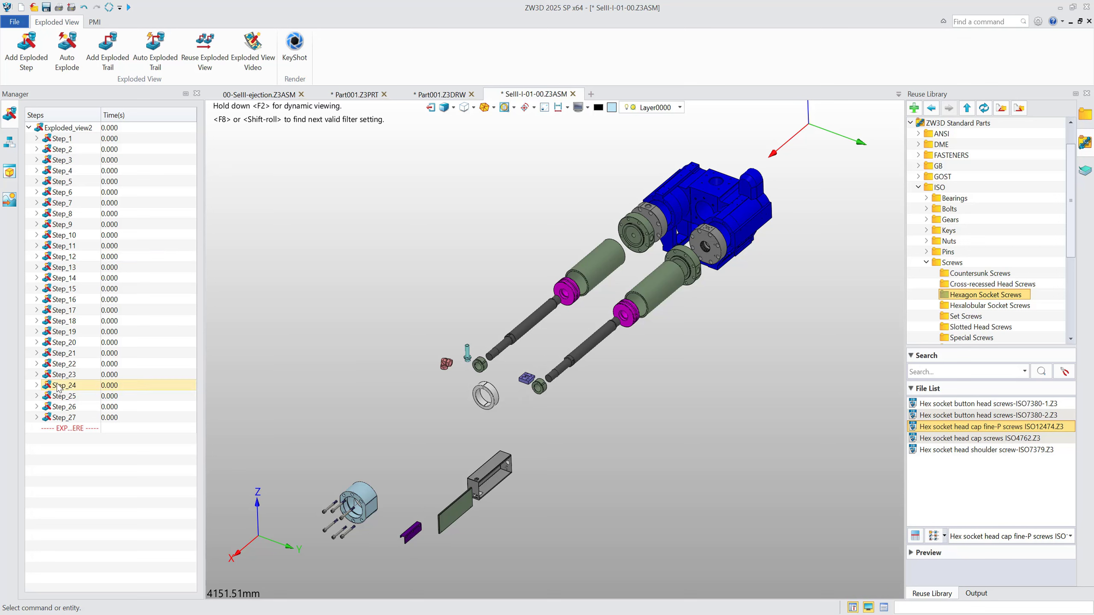
{"action": "left_click_drag", "start_coordinate": [71, 390], "coordinate": [88, 265]}
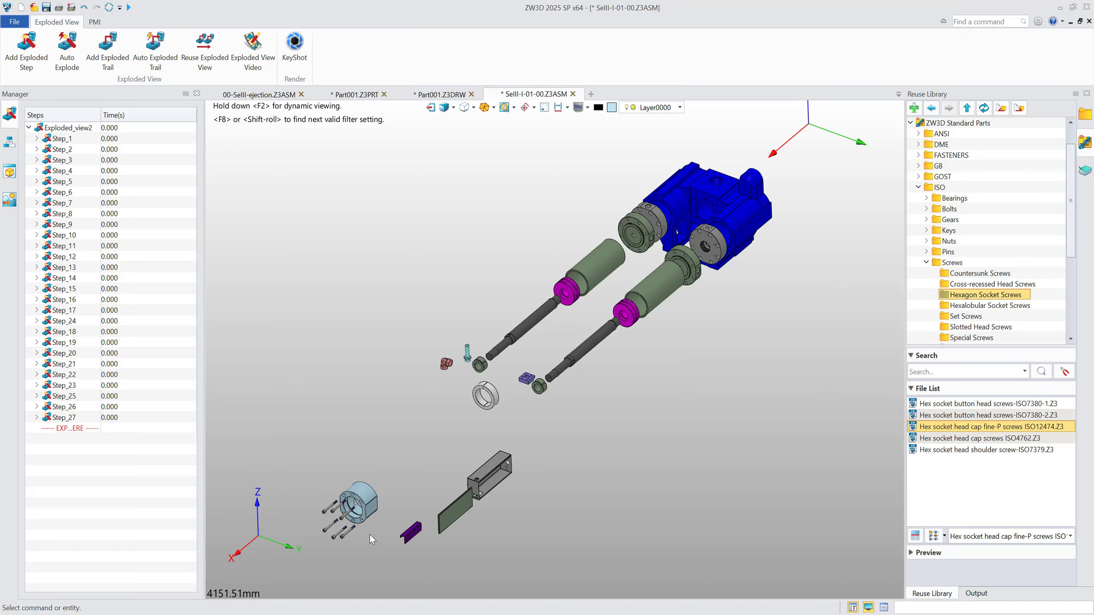
Step: Edit Part001's exploded step, bringing the ring back from its screws to an offset of about 6020 mm
{"action": "scroll", "coordinate": [370, 533], "scroll_direction": "up", "scroll_amount": 3}
{"action": "left_click", "coordinate": [362, 504]}
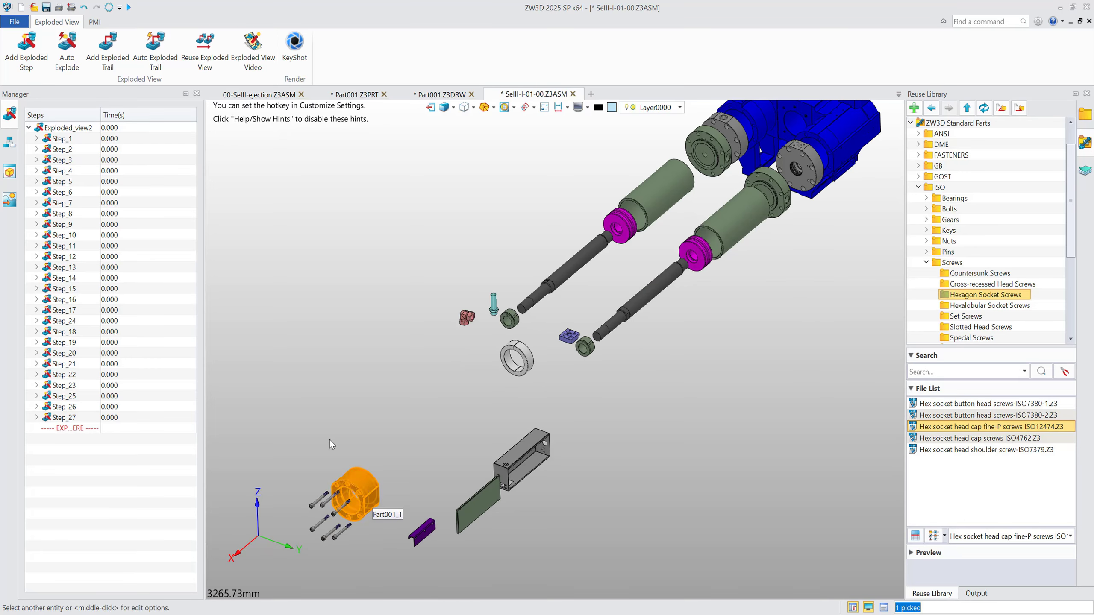
{"action": "right_click", "coordinate": [70, 204]}
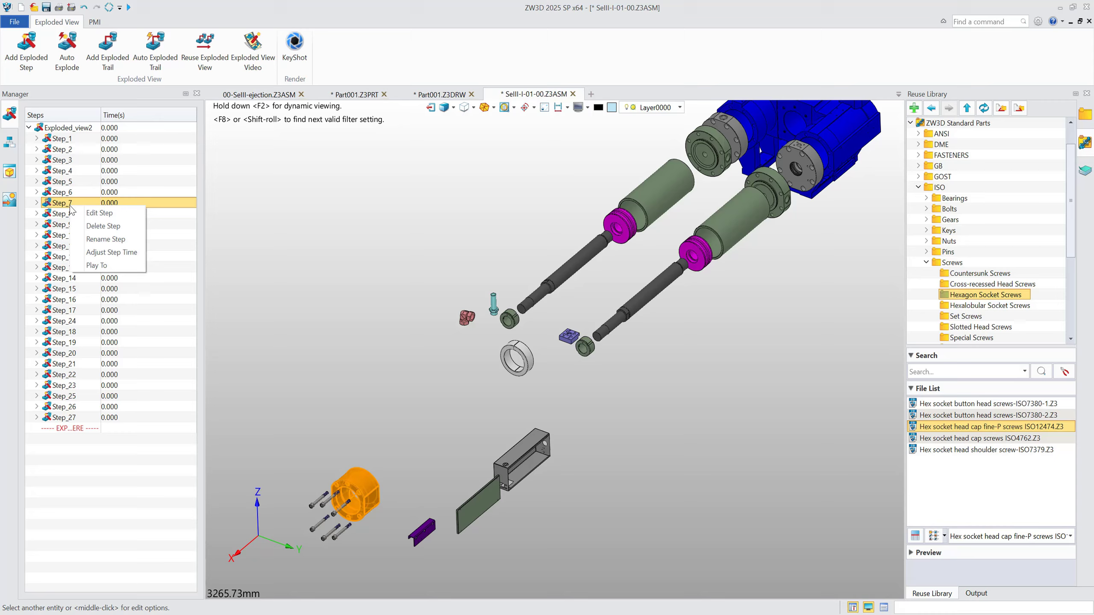
{"action": "left_click", "coordinate": [97, 213]}
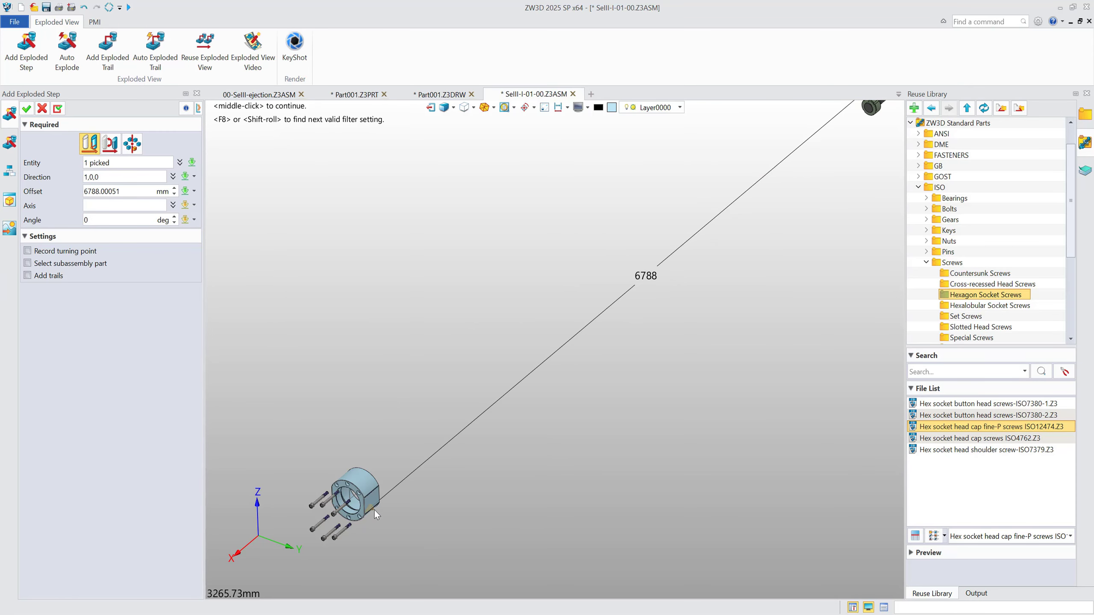
{"action": "left_click_drag", "start_coordinate": [375, 509], "coordinate": [439, 460]}
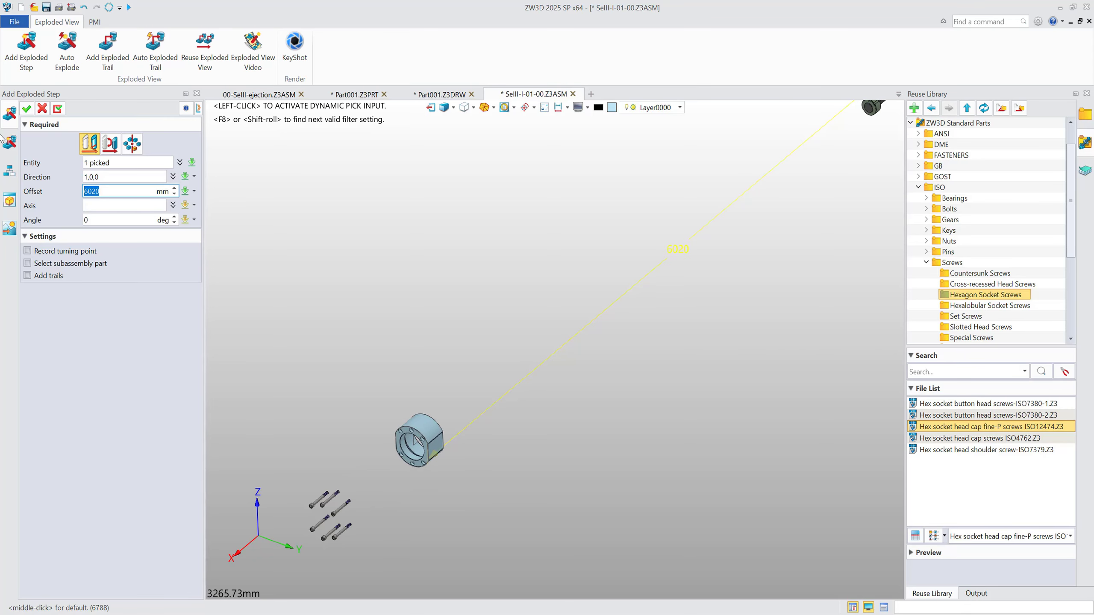
{"action": "left_click", "coordinate": [26, 109]}
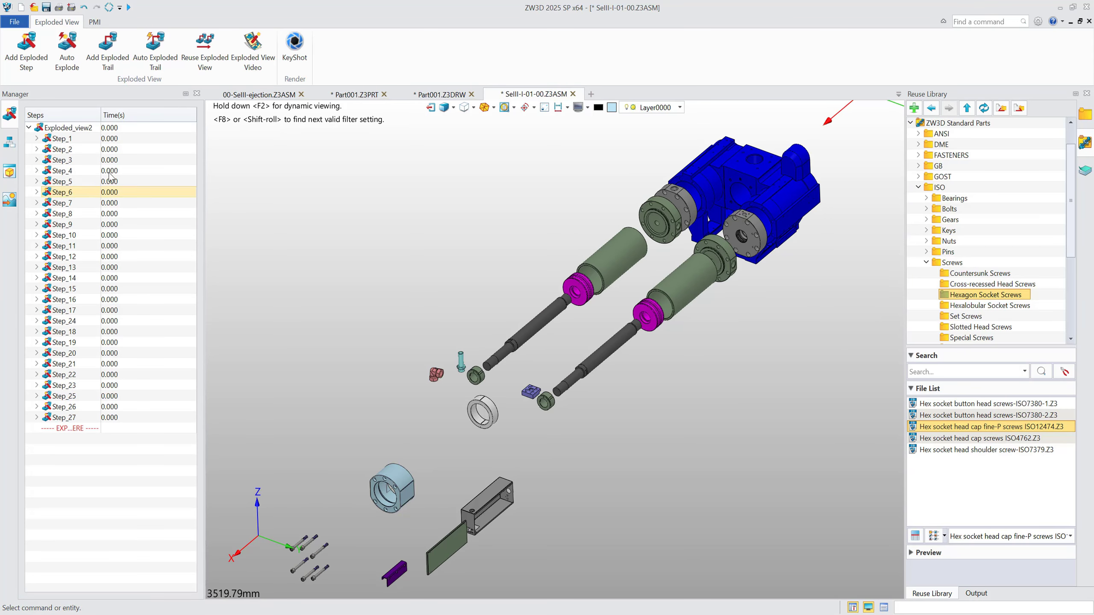
Step: Activate Exploded_view1 of the Default configuration and unexplode the assembly via animation
{"action": "left_click", "coordinate": [9, 144]}
{"action": "left_click", "coordinate": [30, 146]}
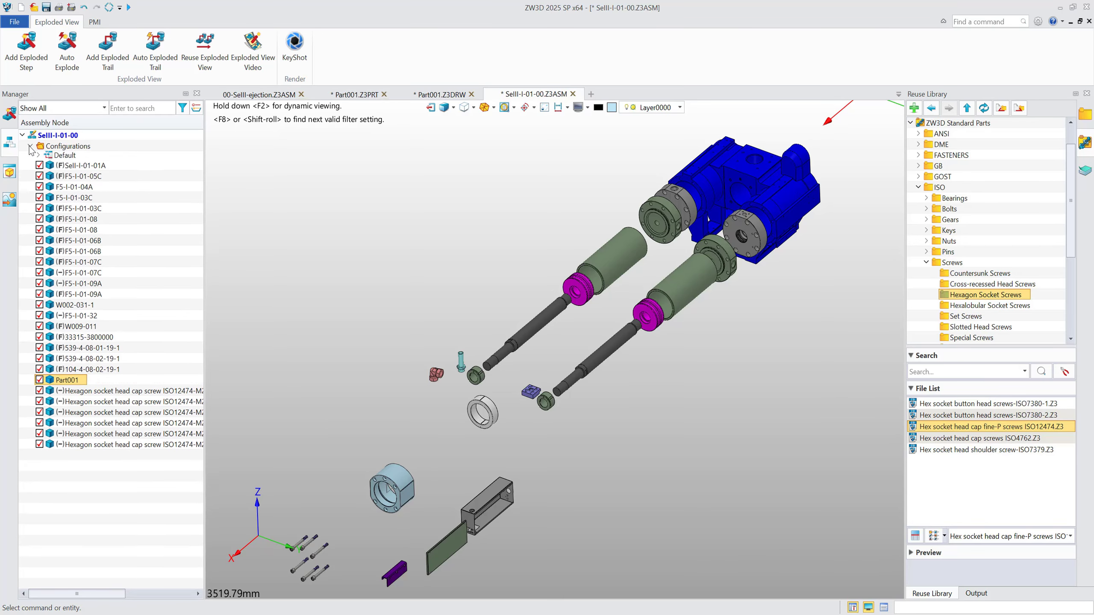
{"action": "left_click", "coordinate": [39, 157]}
{"action": "left_click", "coordinate": [95, 168]}
{"action": "double_click", "coordinate": [95, 168]}
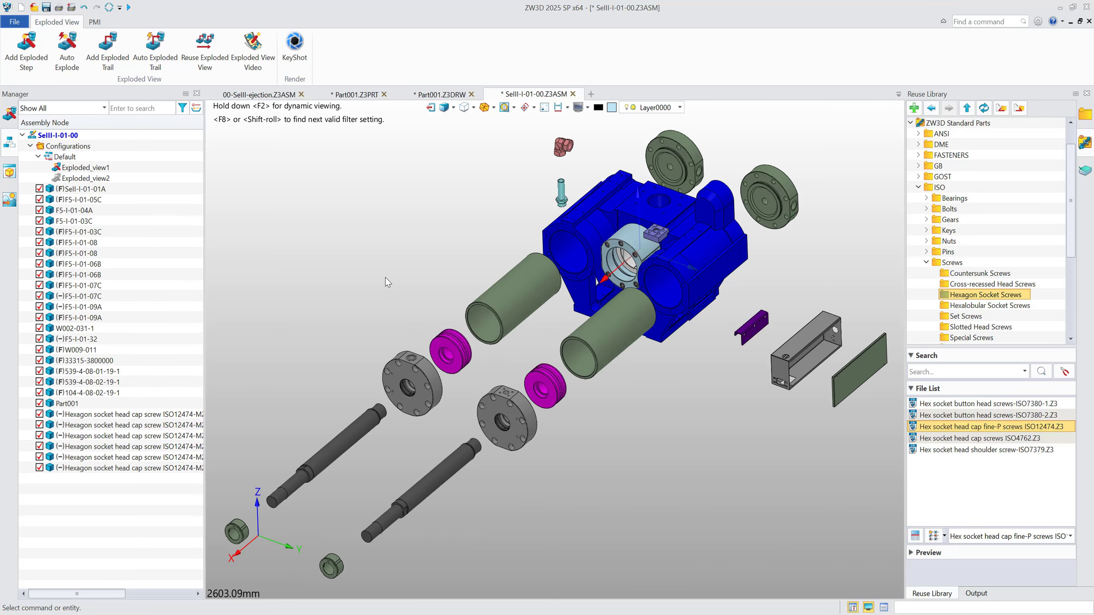
{"action": "right_click", "coordinate": [100, 168]}
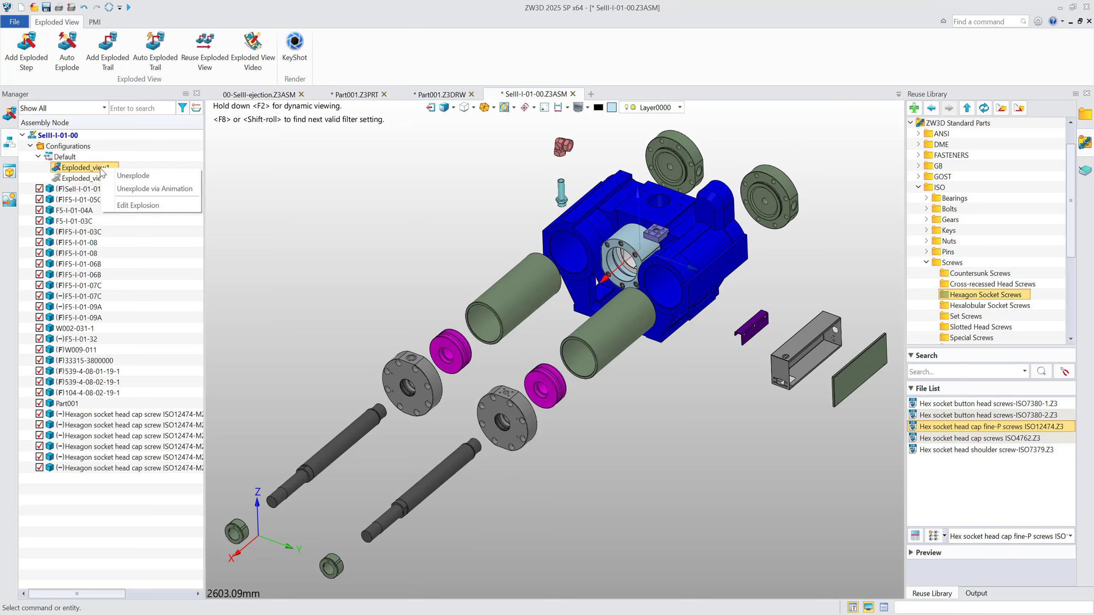
{"action": "left_click", "coordinate": [161, 189]}
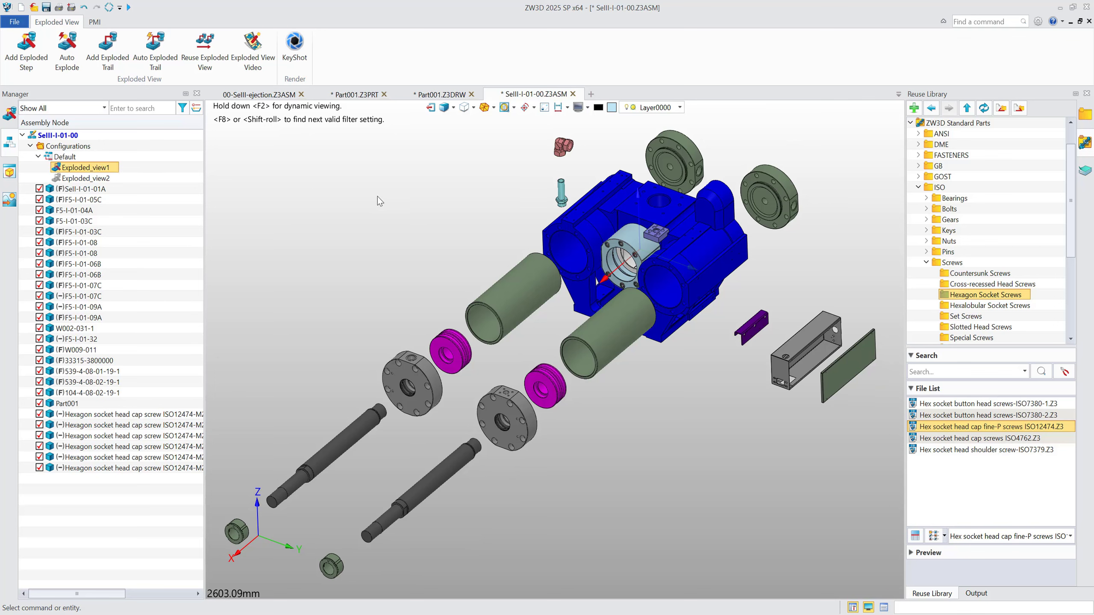
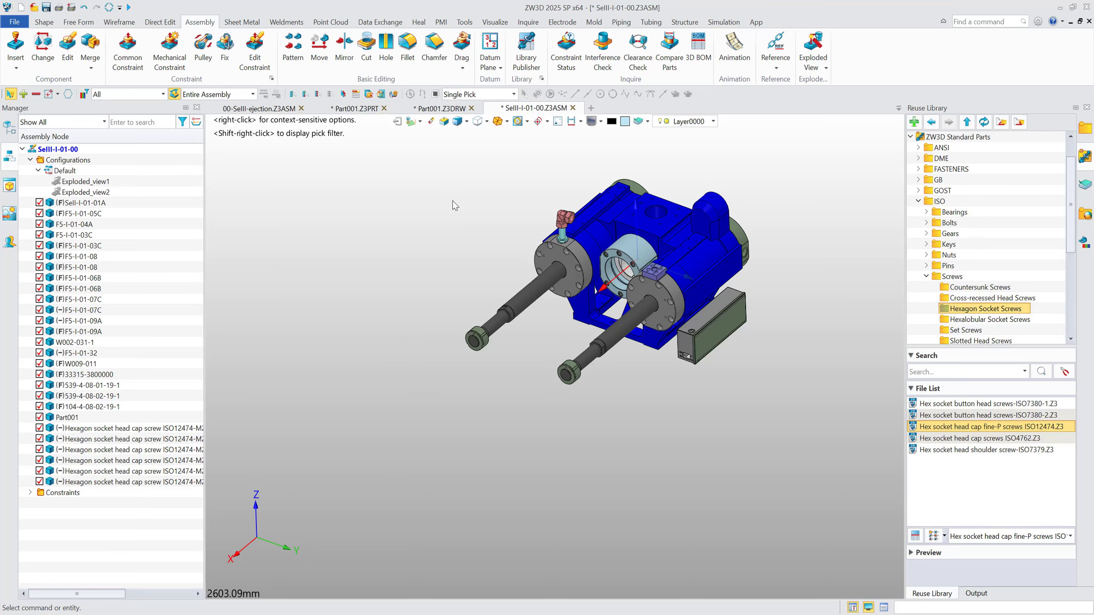
Step: Add a PMI quick dimension between the end-face centers of the two piston rods, placed below the rods
{"action": "scroll", "coordinate": [453, 201], "scroll_direction": "up", "scroll_amount": 3}
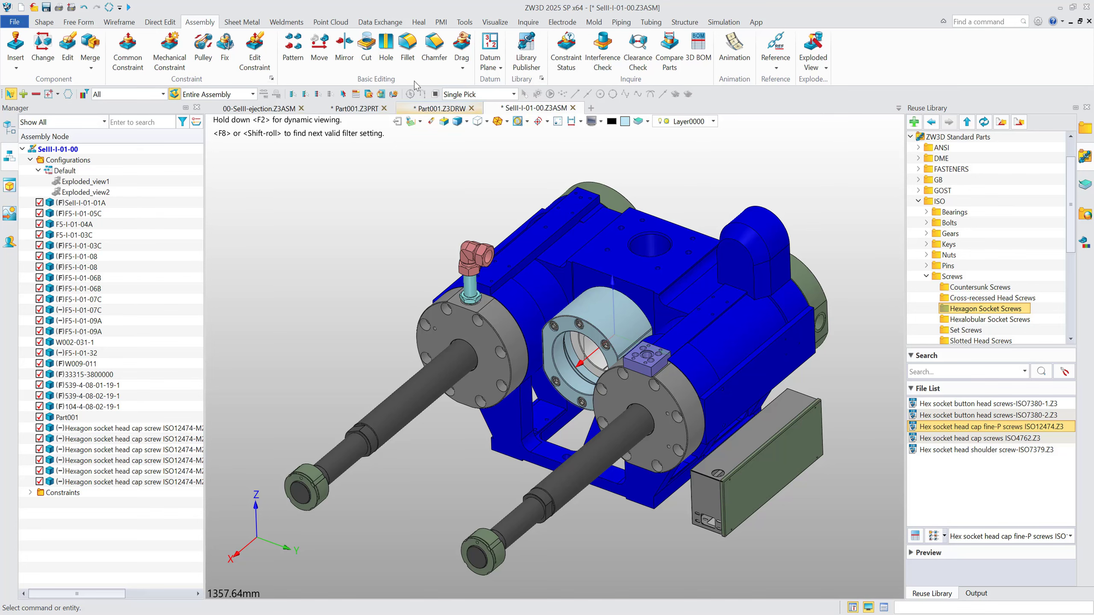
{"action": "left_click", "coordinate": [441, 22]}
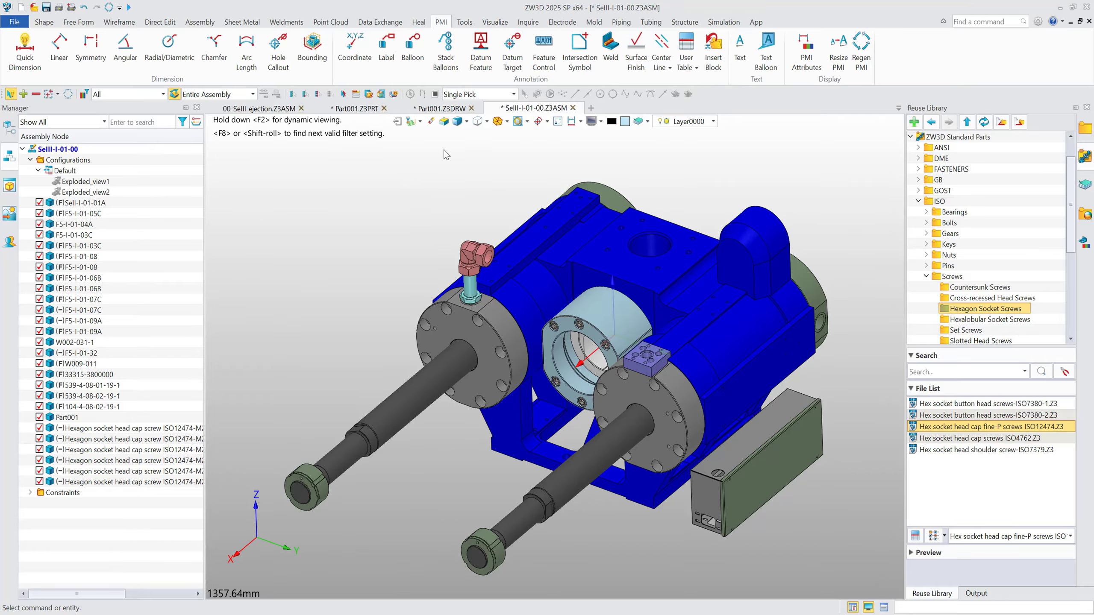
{"action": "left_click", "coordinate": [24, 49]}
{"action": "scroll", "coordinate": [340, 409], "scroll_direction": "down", "scroll_amount": 2}
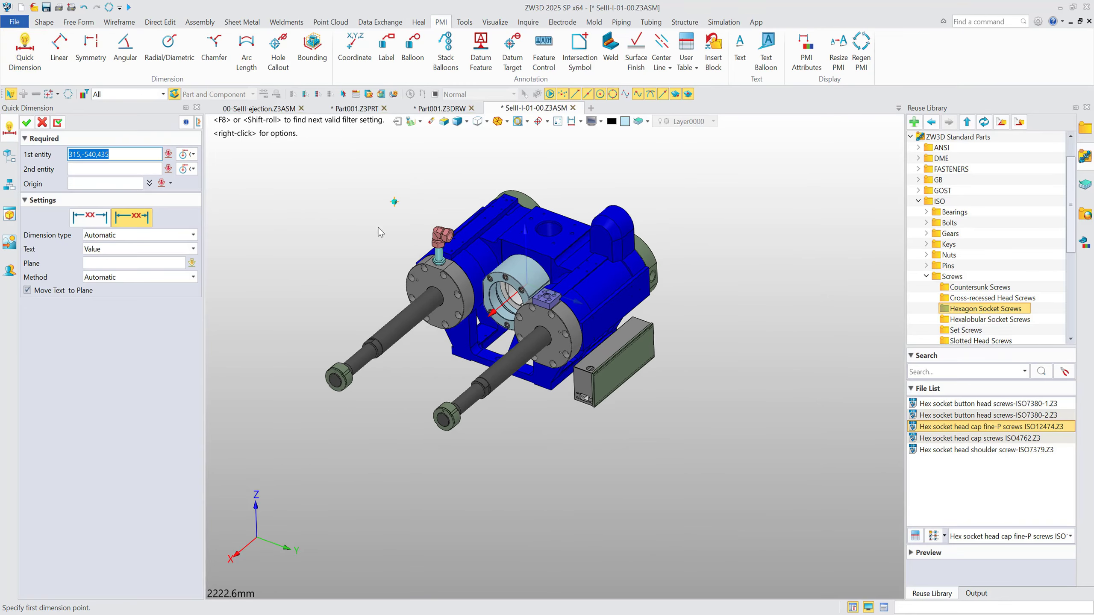
{"action": "scroll", "coordinate": [352, 422], "scroll_direction": "up", "scroll_amount": 5}
{"action": "left_click", "coordinate": [318, 334]}
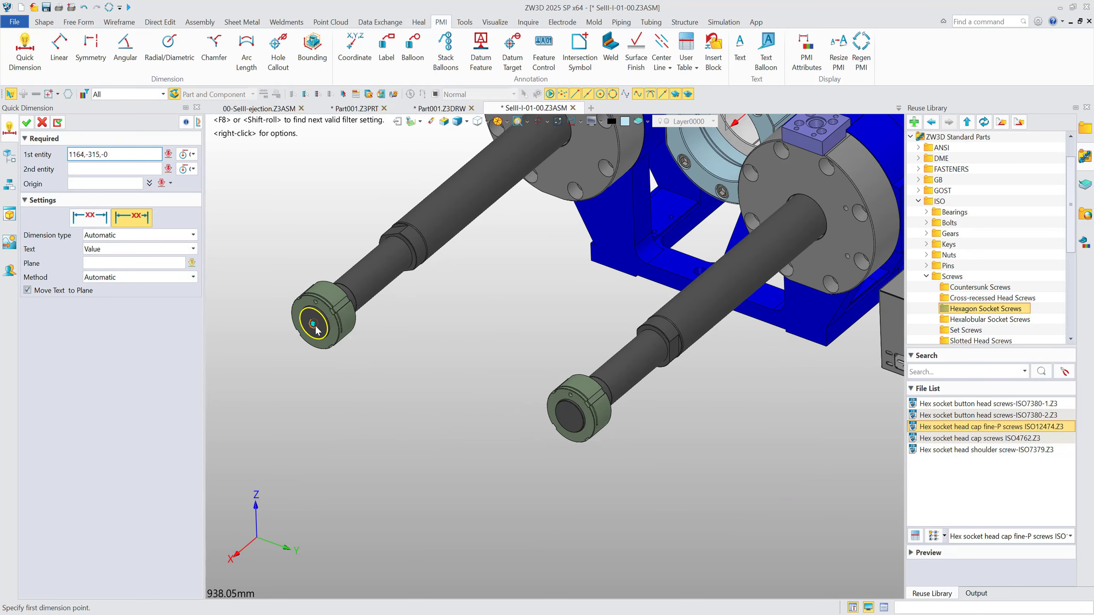
{"action": "left_click", "coordinate": [569, 418]}
{"action": "left_click", "coordinate": [461, 446]}
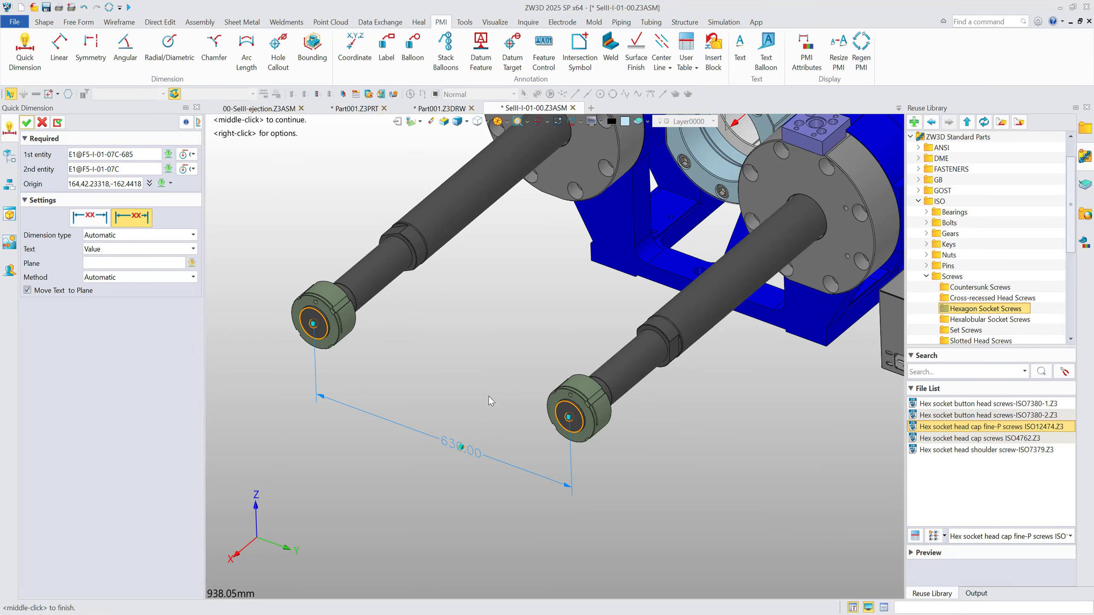
{"action": "middle_click", "coordinate": [490, 341]}
Step: Add a PMI diameter dimension to the circular edge beside the wrench flats on one piston rod
{"action": "scroll", "coordinate": [415, 234], "scroll_direction": "up", "scroll_amount": 5}
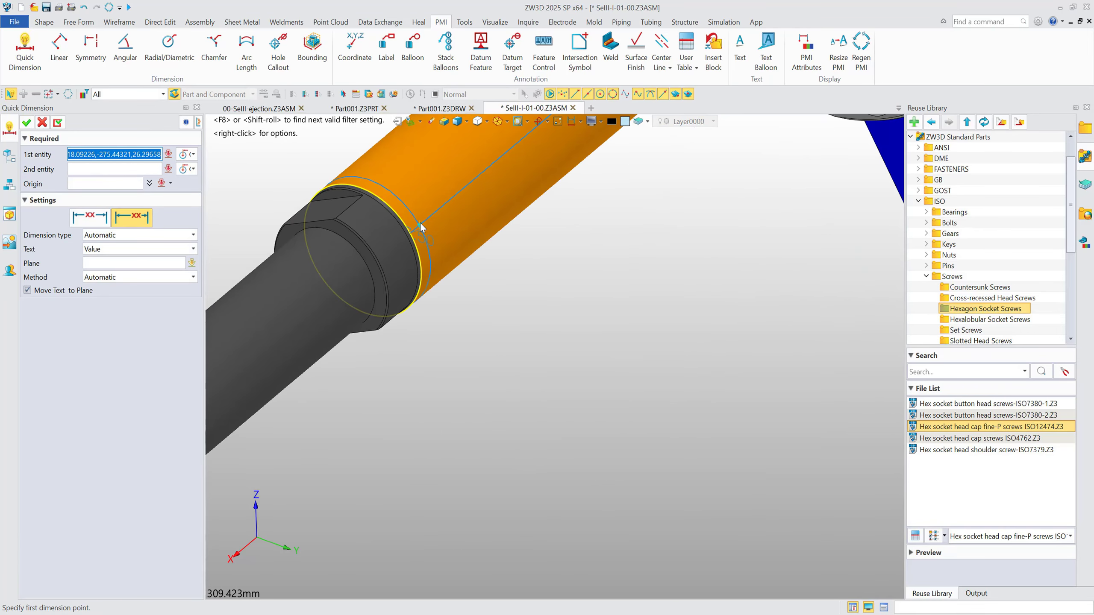
{"action": "left_click", "coordinate": [415, 234]}
{"action": "left_click", "coordinate": [518, 366]}
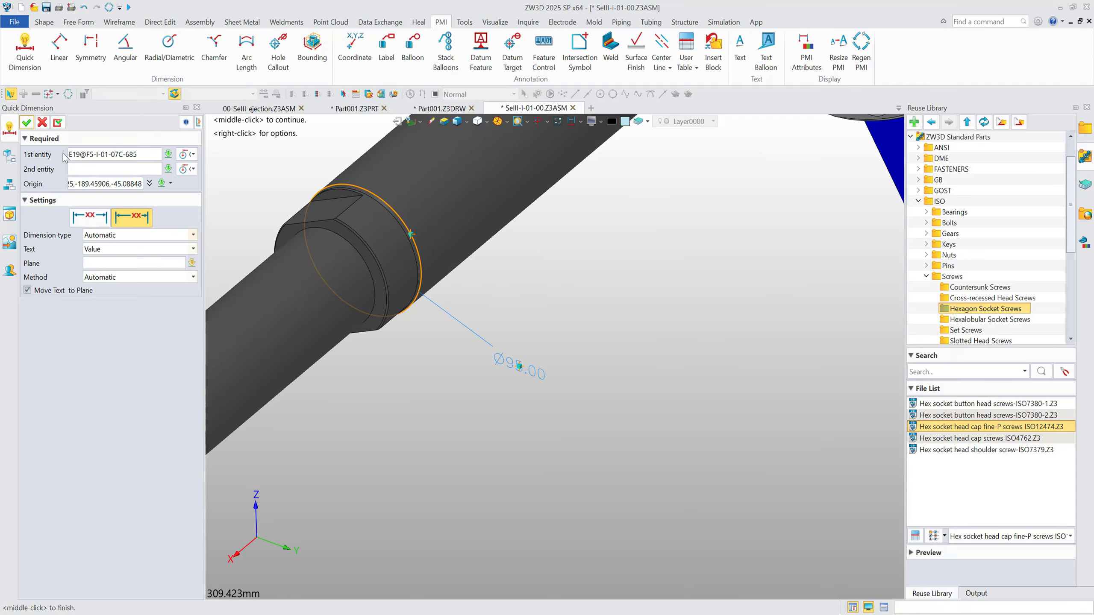
{"action": "left_click", "coordinate": [27, 123]}
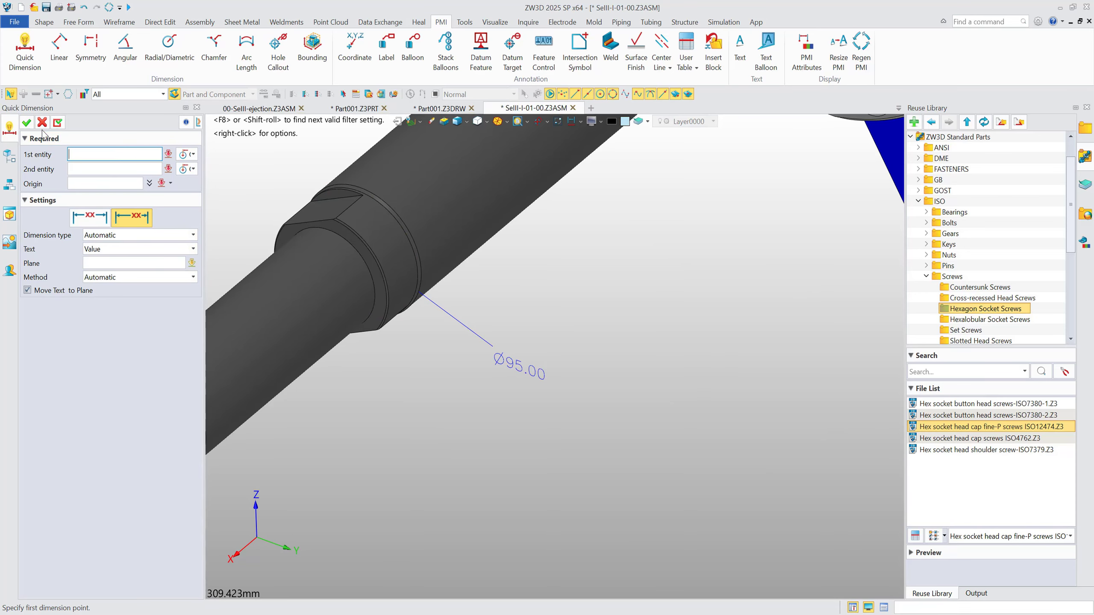
{"action": "middle_click", "coordinate": [274, 320]}
{"action": "scroll", "coordinate": [417, 426], "scroll_direction": "down", "scroll_amount": 5}
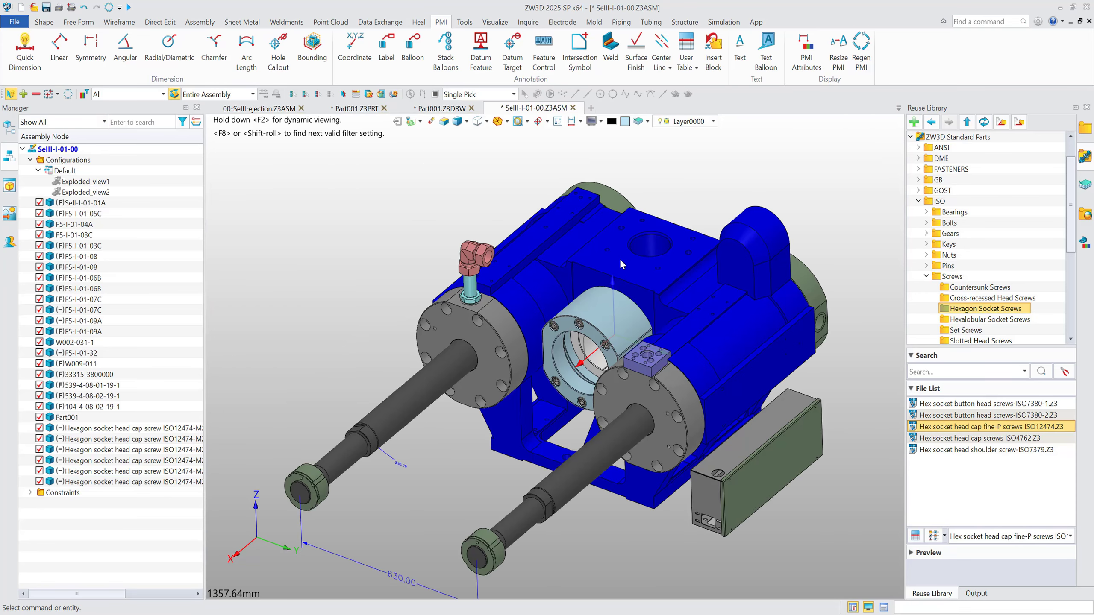
Step: Regenerate the PMI and export the assembly to the desktop as the Webview file SeIII-I-01-00.html
{"action": "left_click", "coordinate": [862, 50]}
{"action": "left_click", "coordinate": [14, 22]}
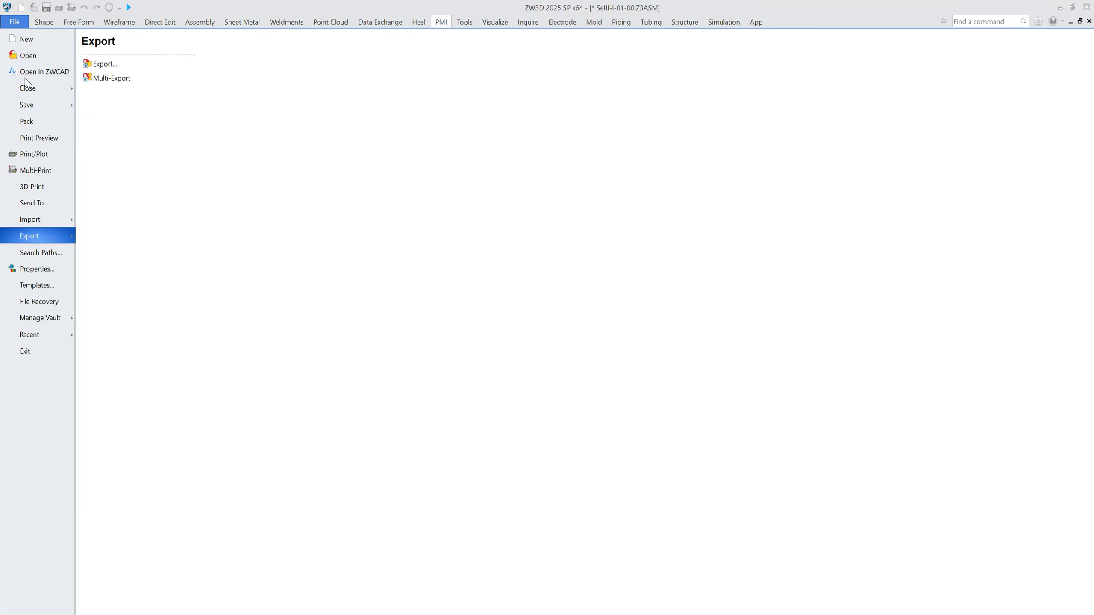
{"action": "left_click", "coordinate": [147, 66]}
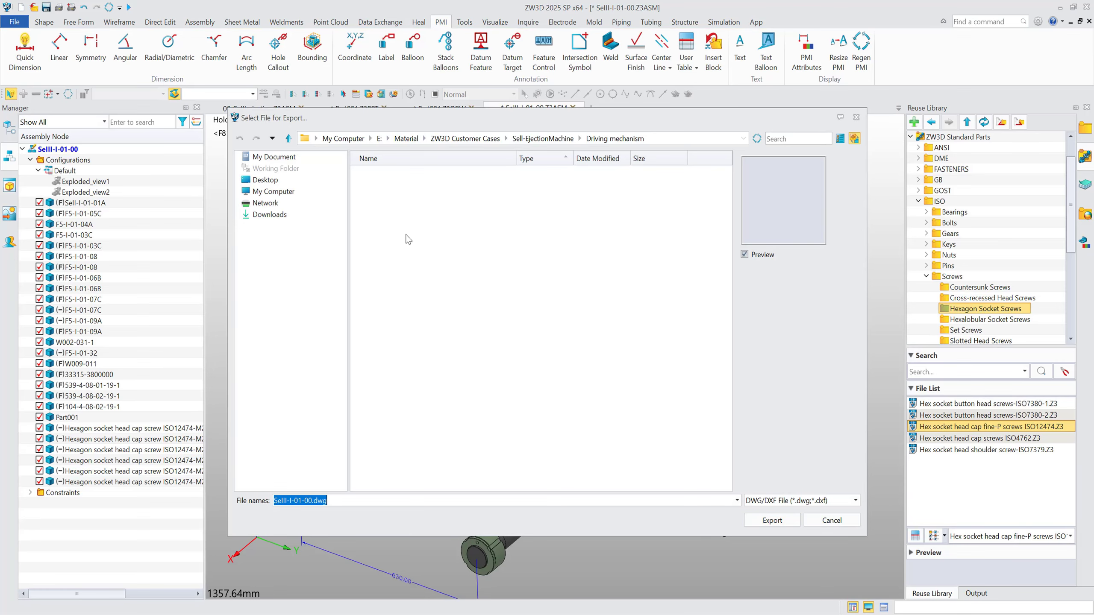
{"action": "left_click", "coordinate": [838, 503]}
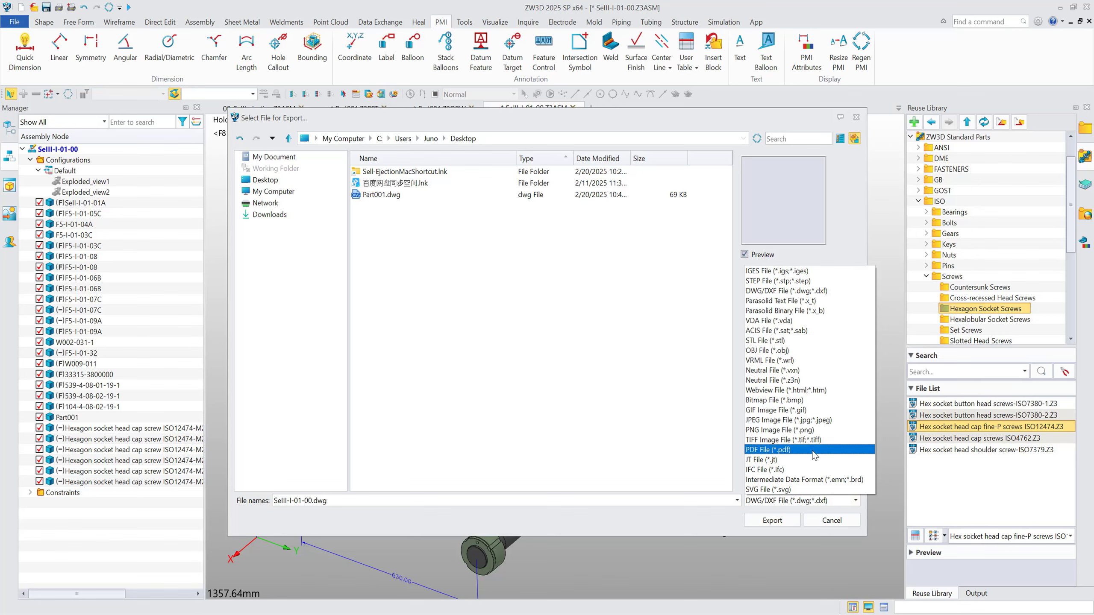
{"action": "left_click", "coordinate": [841, 393]}
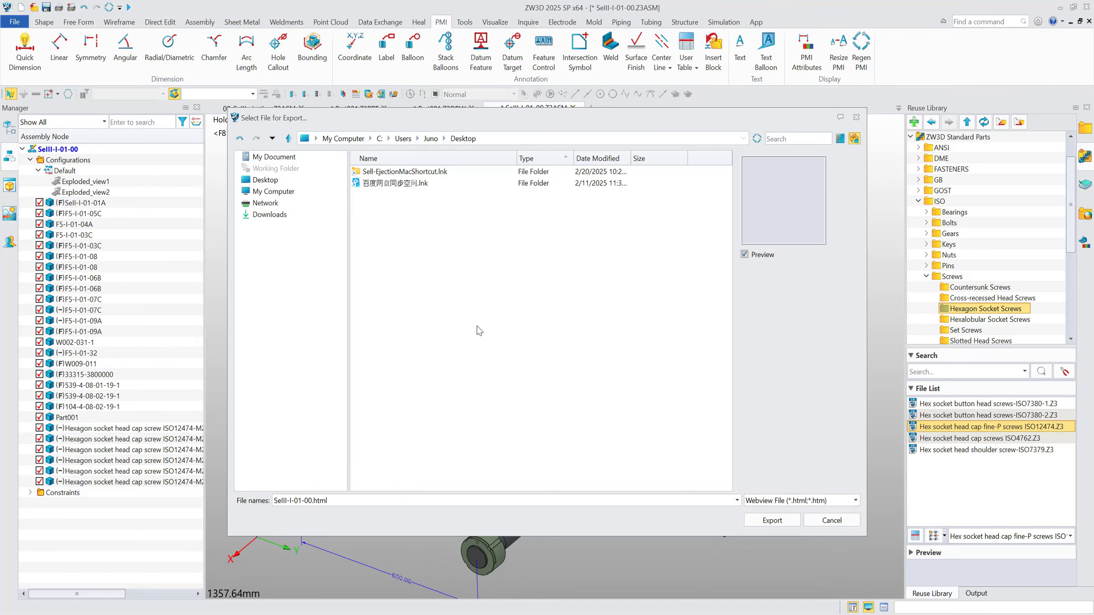
{"action": "left_click", "coordinate": [773, 524]}
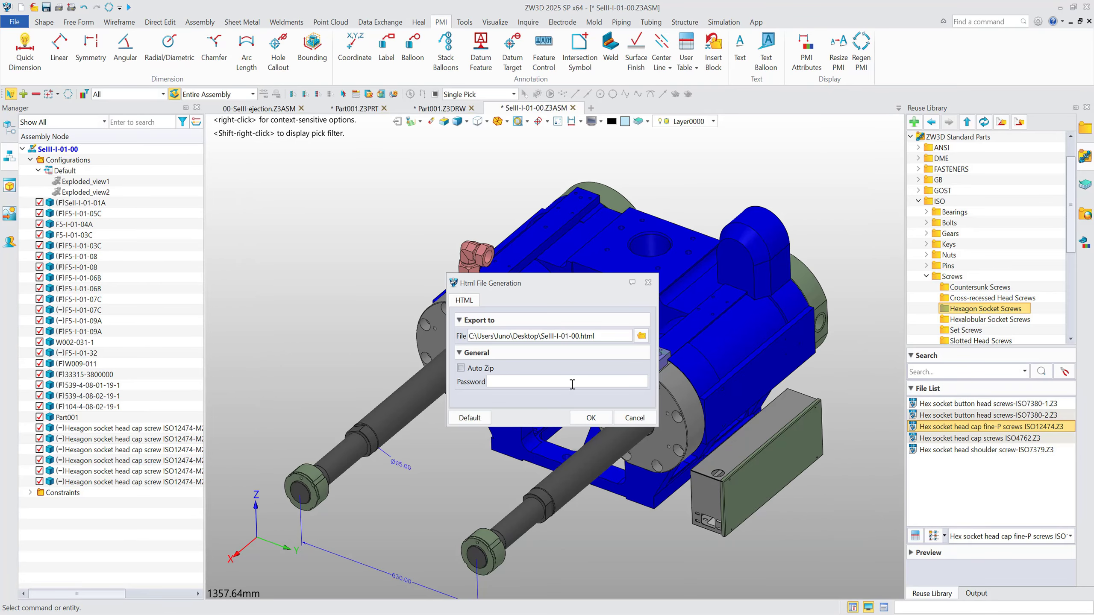
{"action": "left_click", "coordinate": [591, 418]}
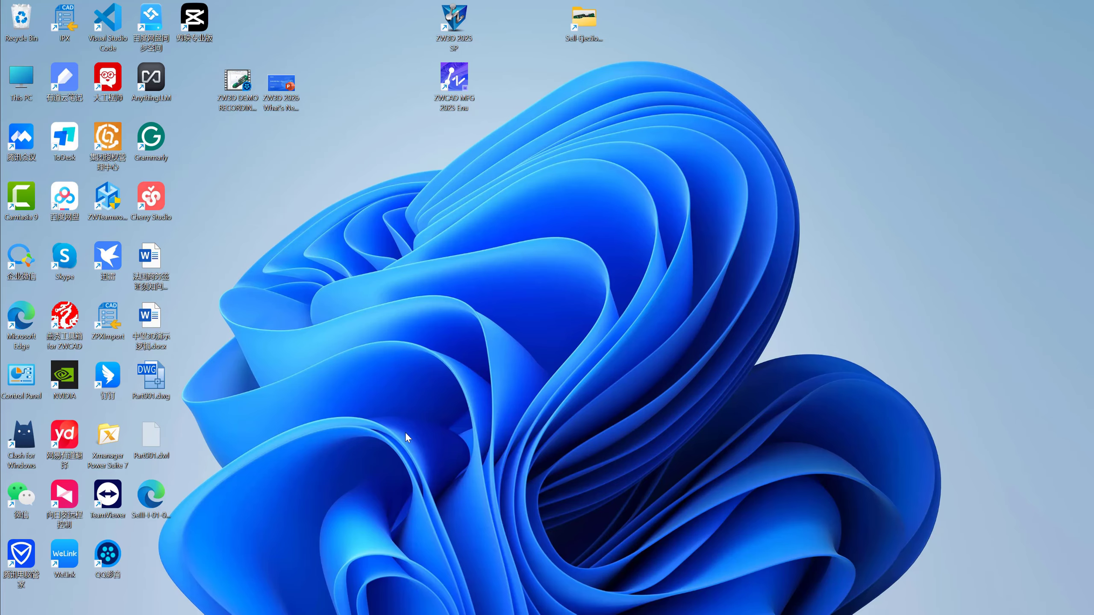
Step: Open the exported SeIII-I-01-00.html in the browser and examine the assembly and its PMI dimensions from several angles
{"action": "left_click", "coordinate": [156, 498]}
{"action": "double_click", "coordinate": [156, 498]}
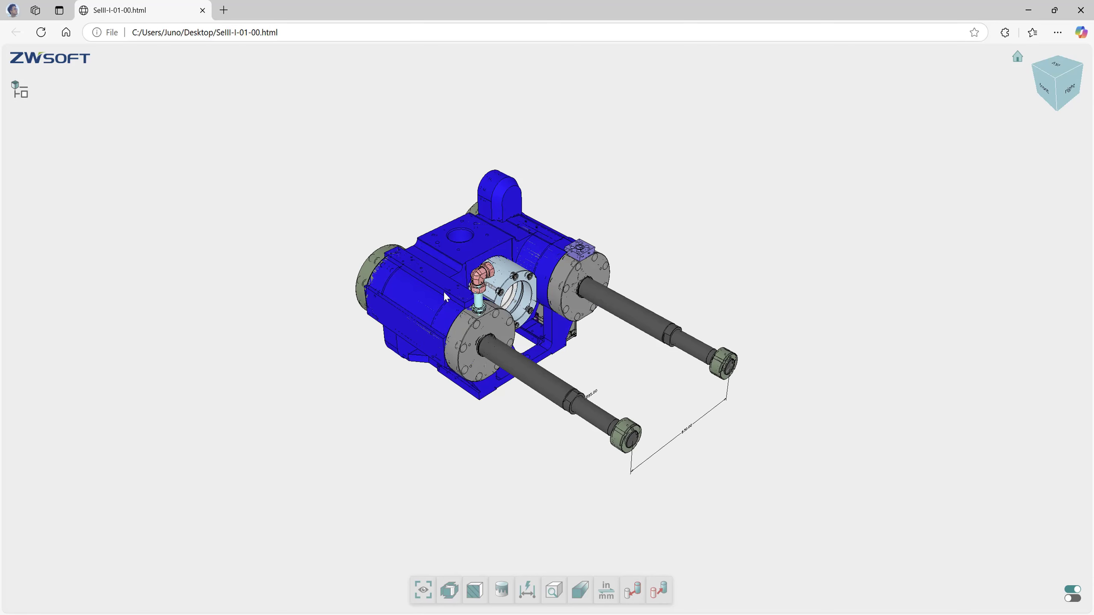
{"action": "mouse_move", "coordinate": [618, 362]}
{"action": "right_mouse_down"}
{"action": "mouse_move", "coordinate": [539, 354]}
{"action": "mouse_move", "coordinate": [361, 393]}
{"action": "mouse_move", "coordinate": [475, 422]}
{"action": "mouse_move", "coordinate": [536, 344]}
{"action": "mouse_move", "coordinate": [465, 373]}
{"action": "right_mouse_up"}
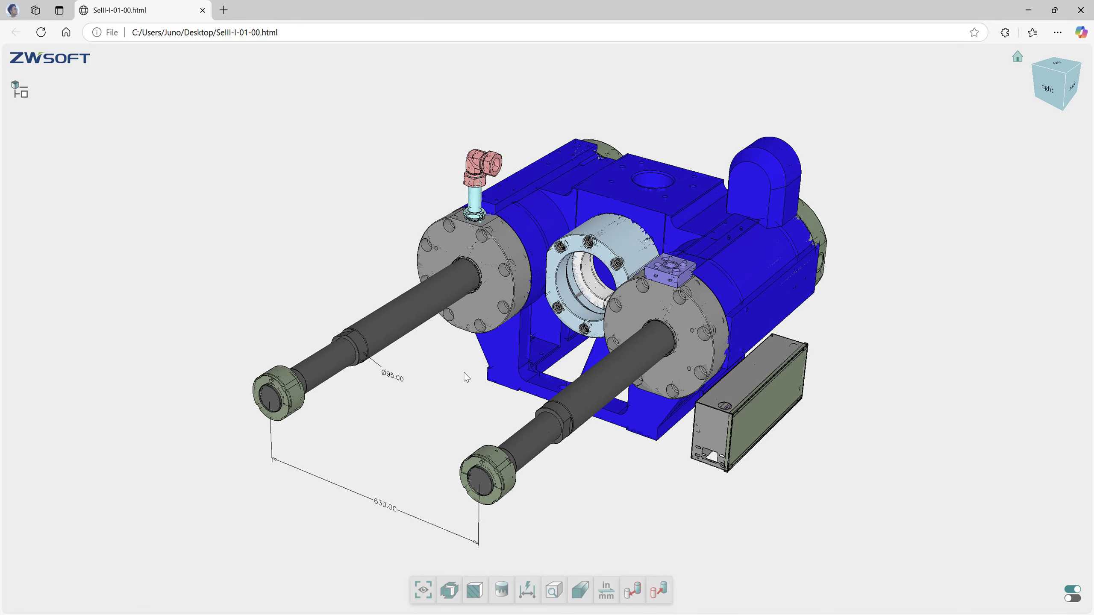
{"action": "right_click_drag", "start_coordinate": [464, 376], "coordinate": [467, 371]}
{"action": "scroll", "coordinate": [466, 369], "scroll_direction": "up", "scroll_amount": 5}
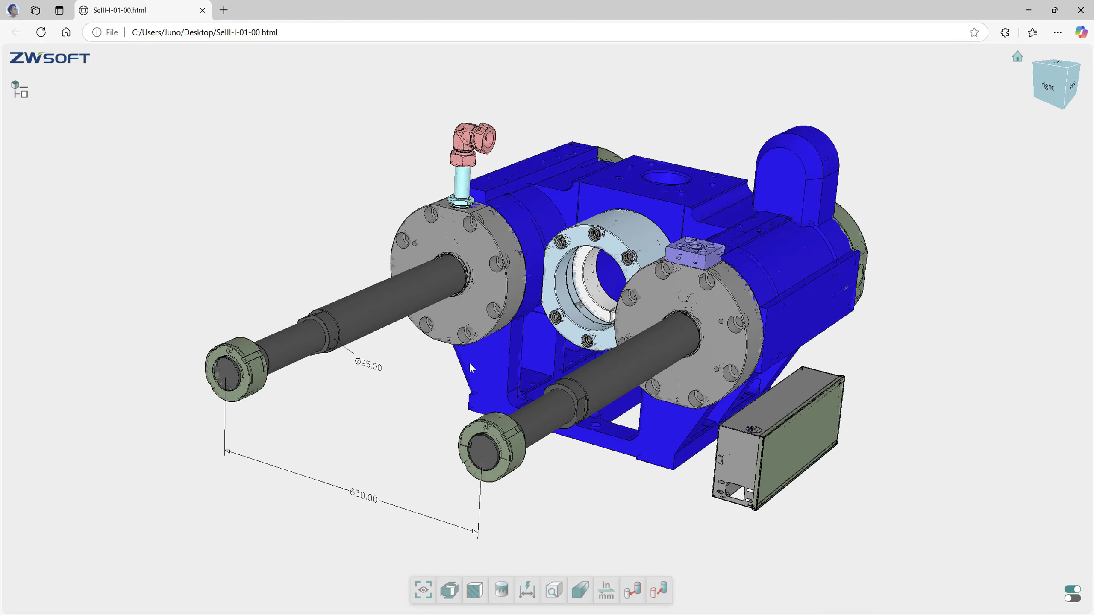
{"action": "scroll", "coordinate": [450, 363], "scroll_direction": "down", "scroll_amount": 3}
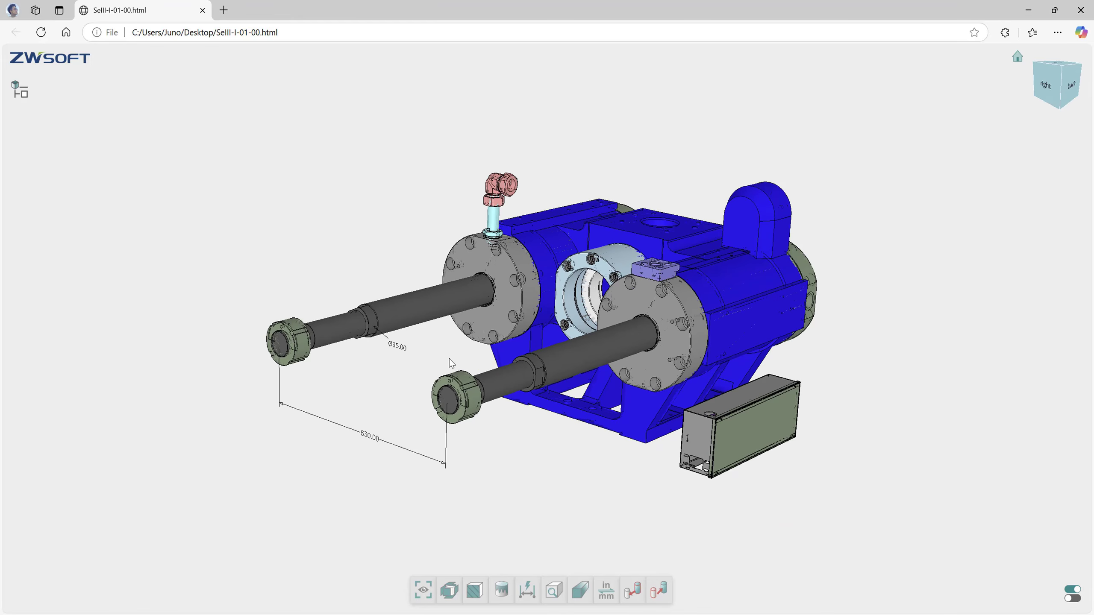
{"action": "right_click_drag", "start_coordinate": [450, 363], "coordinate": [452, 381]}
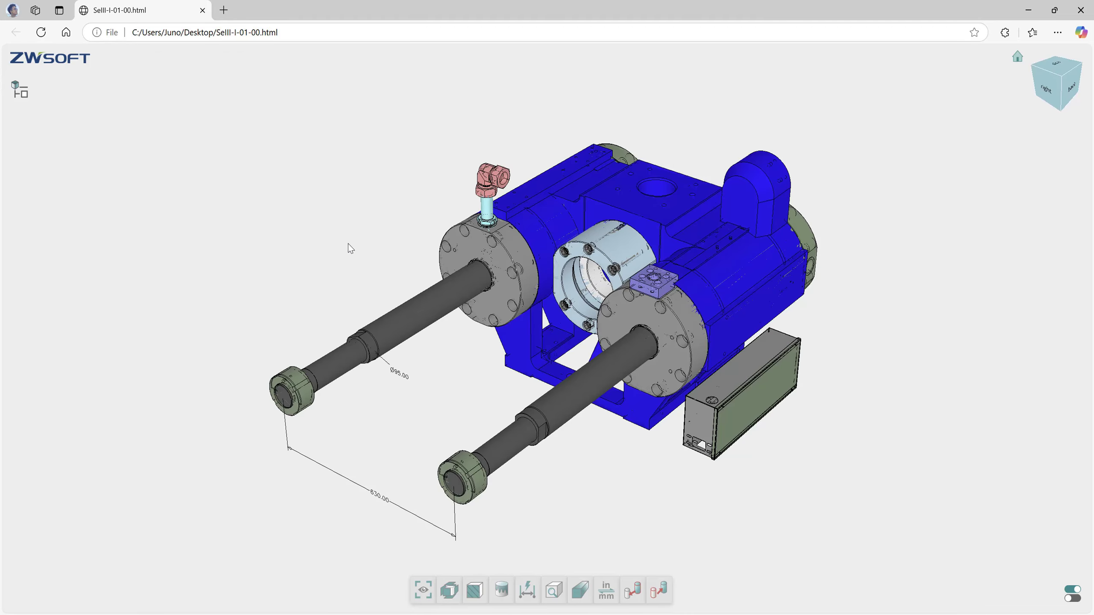
Step: Expand SeIII-I-01-00 in the web viewer's model tree, and hide and reshow components SeII-I-01-01A and F5-I-01-05C
{"action": "left_click", "coordinate": [19, 92]}
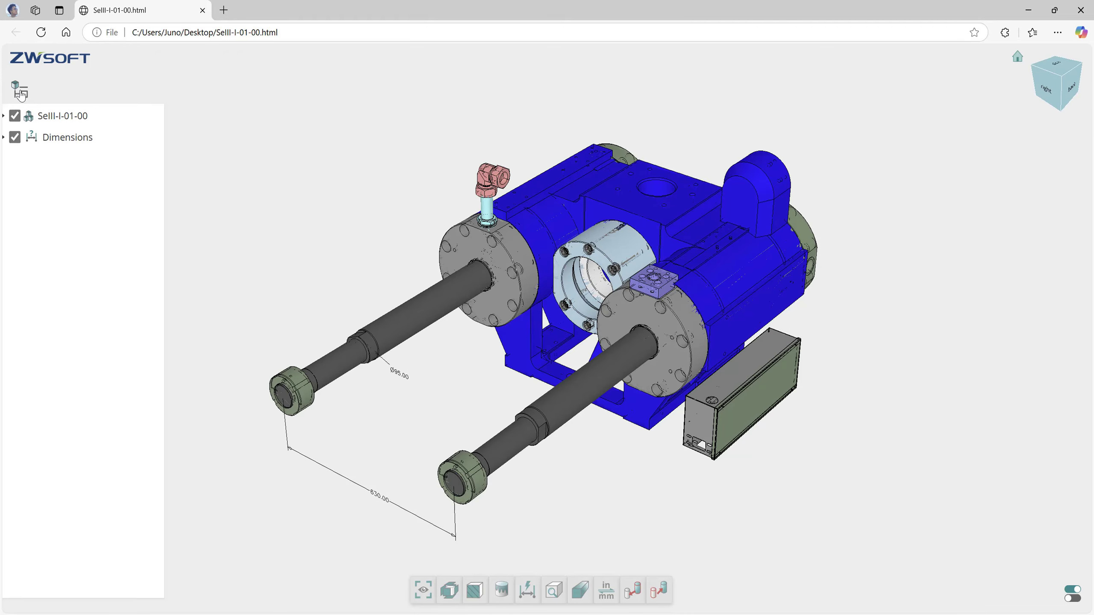
{"action": "left_click", "coordinate": [11, 116]}
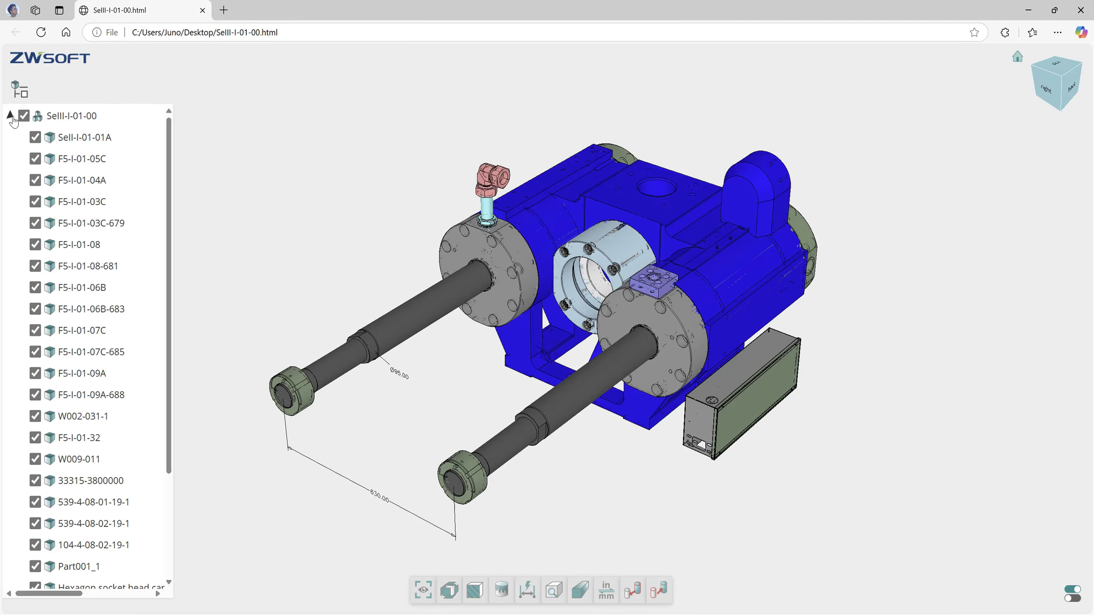
{"action": "left_click", "coordinate": [36, 138]}
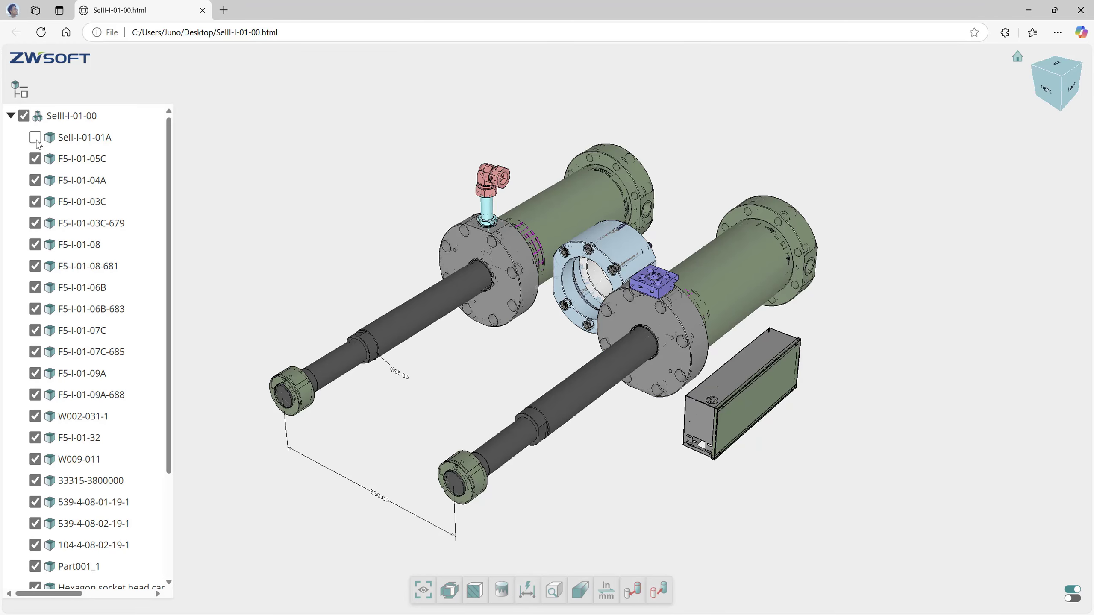
{"action": "left_click", "coordinate": [35, 138]}
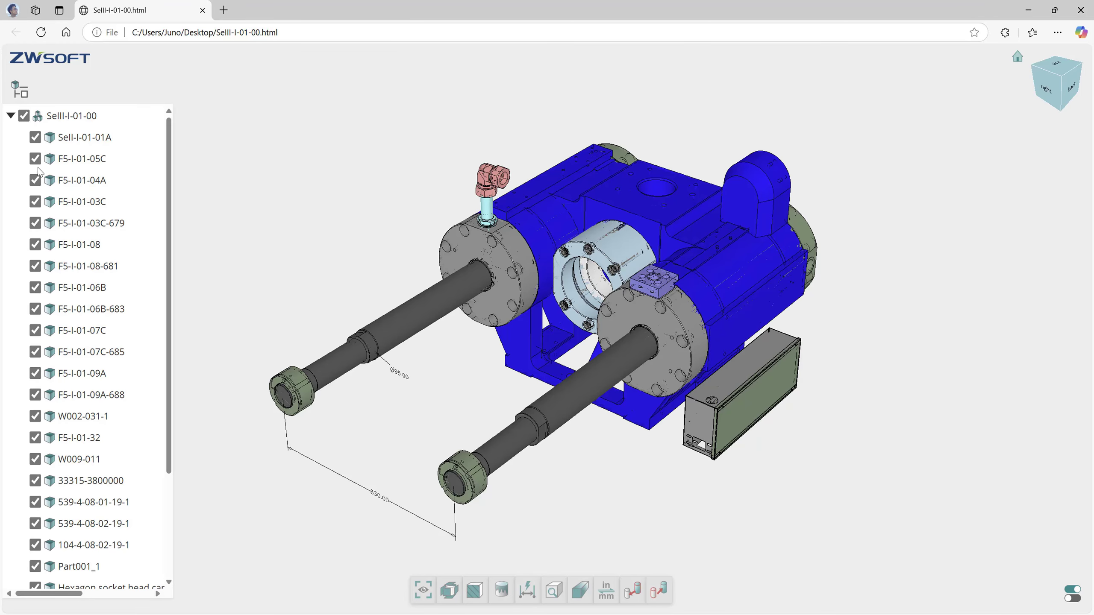
{"action": "left_click", "coordinate": [35, 159]}
{"action": "left_click", "coordinate": [36, 159]}
{"action": "left_click", "coordinate": [19, 90]}
Step: Try the web viewer's explode slider, returning it to 0, and section the assembly with the clipping box
{"action": "left_click", "coordinate": [448, 592]}
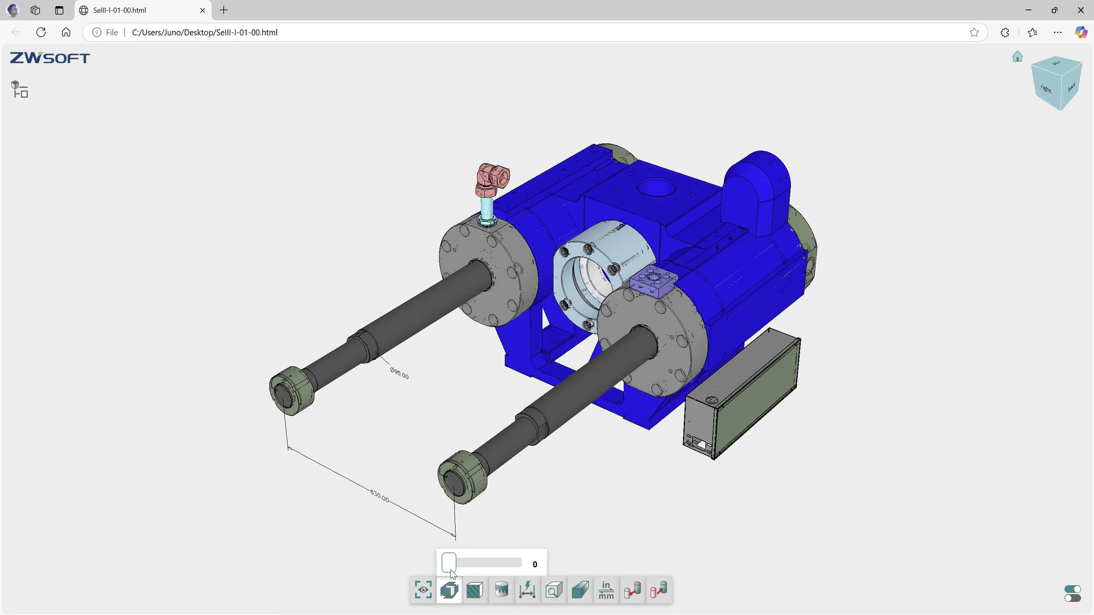
{"action": "mouse_move", "coordinate": [453, 568]}
{"action": "left_mouse_down"}
{"action": "mouse_move", "coordinate": [472, 568]}
{"action": "mouse_move", "coordinate": [446, 565]}
{"action": "left_mouse_up"}
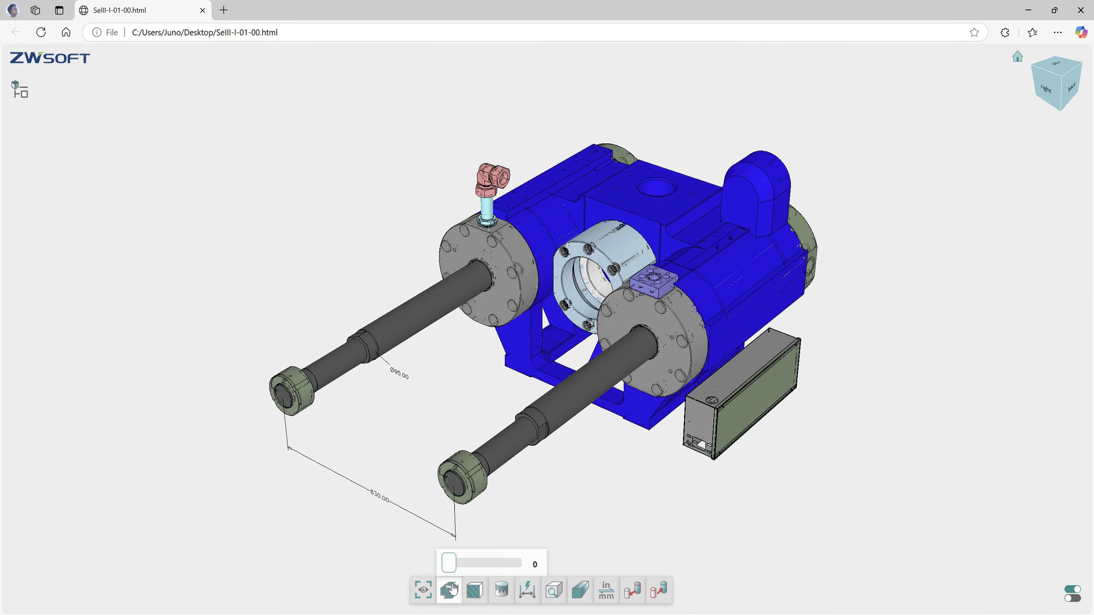
{"action": "left_click", "coordinate": [476, 590]}
{"action": "left_click_drag", "start_coordinate": [496, 431], "coordinate": [633, 481]}
Step: Switch the web viewer's display to shaded without edges and back to shaded with edges
{"action": "left_click", "coordinate": [502, 592]}
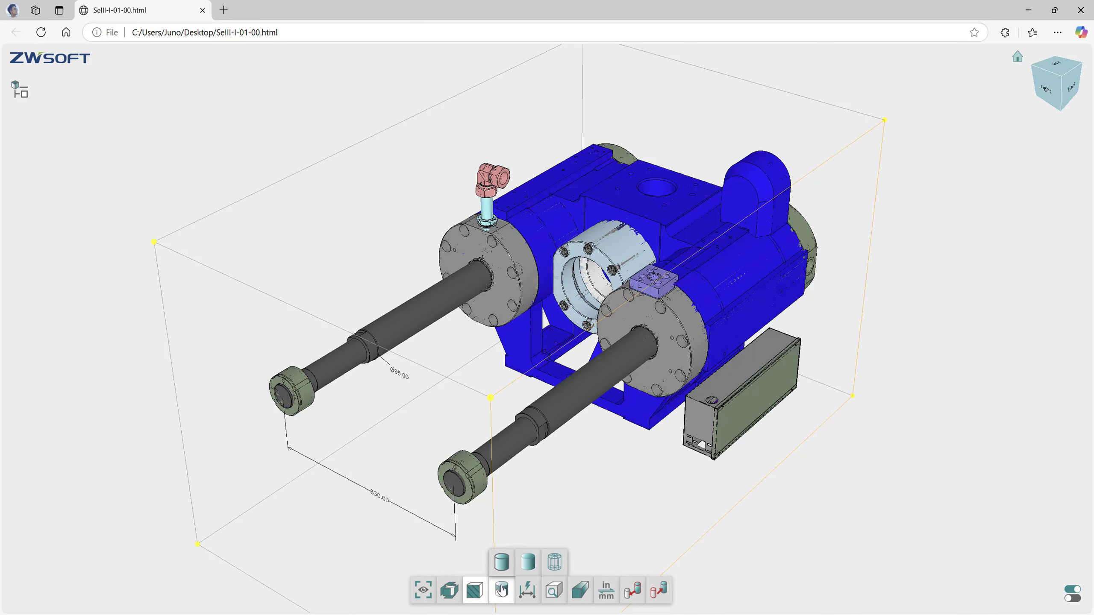
{"action": "left_click", "coordinate": [531, 566]}
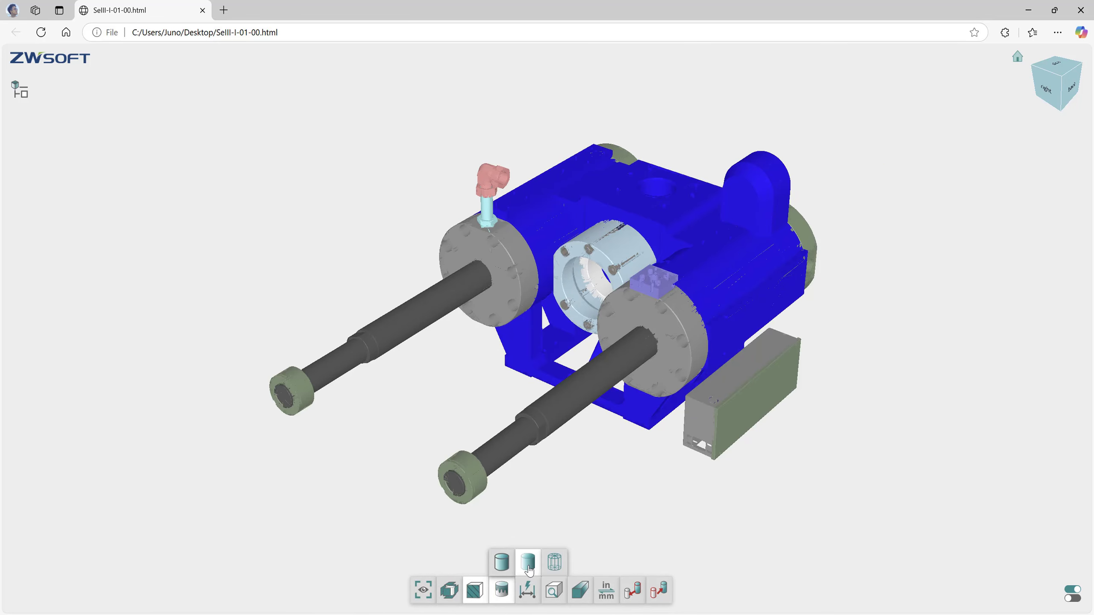
{"action": "left_click", "coordinate": [500, 565]}
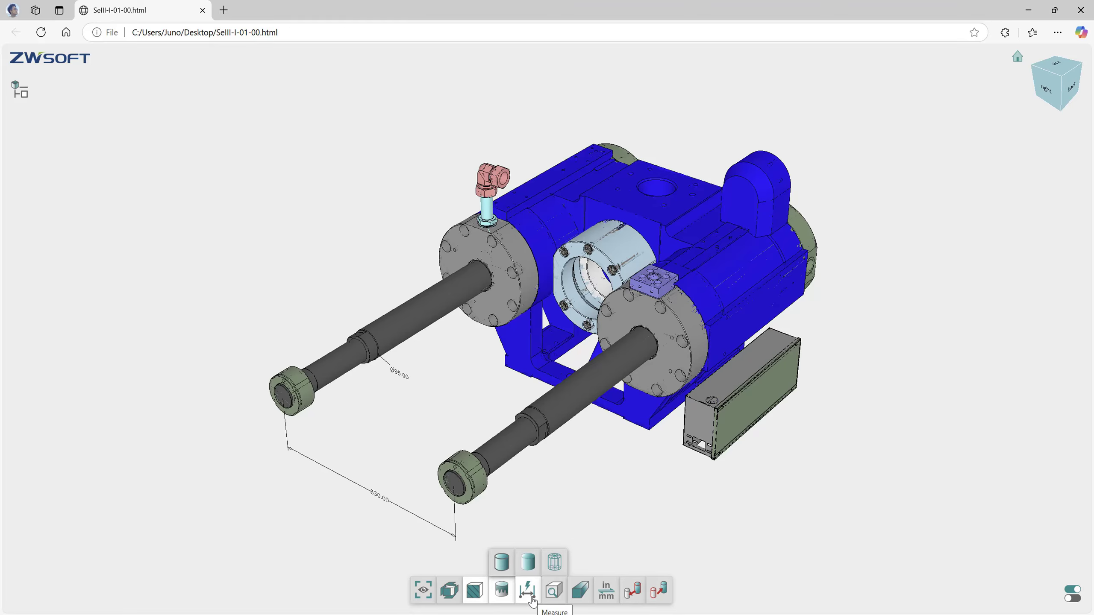
Step: Move the blue housing, one green cylinder tube and the light-blue ring individually out of the assembly, and close the web viewer
{"action": "left_click", "coordinate": [633, 596]}
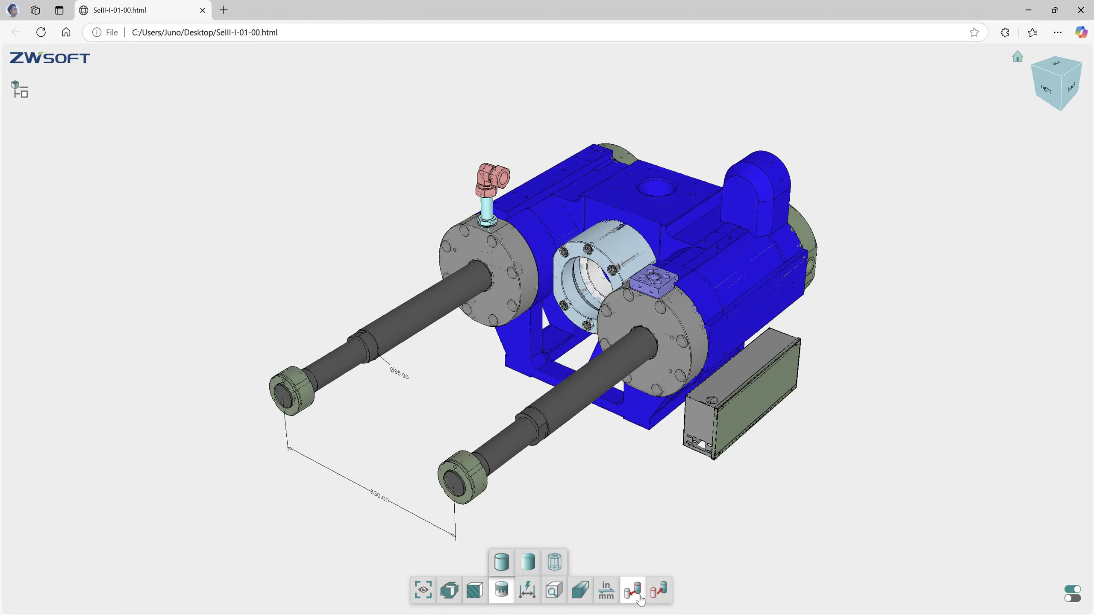
{"action": "left_click_drag", "start_coordinate": [745, 295], "coordinate": [983, 138]}
{"action": "left_click_drag", "start_coordinate": [719, 300], "coordinate": [884, 460]}
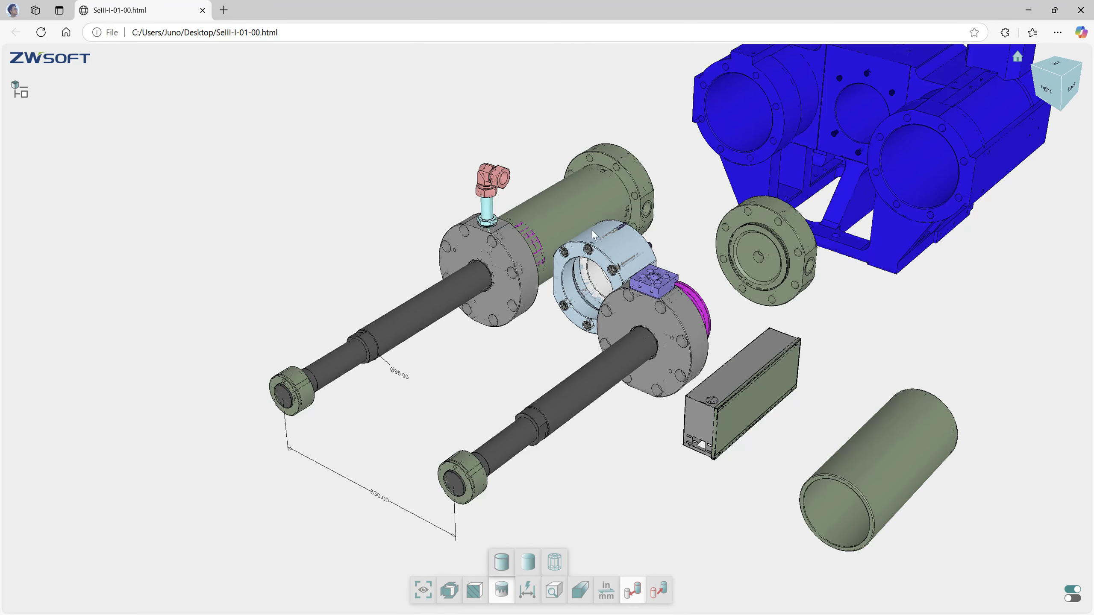
{"action": "left_click_drag", "start_coordinate": [596, 242], "coordinate": [900, 323]}
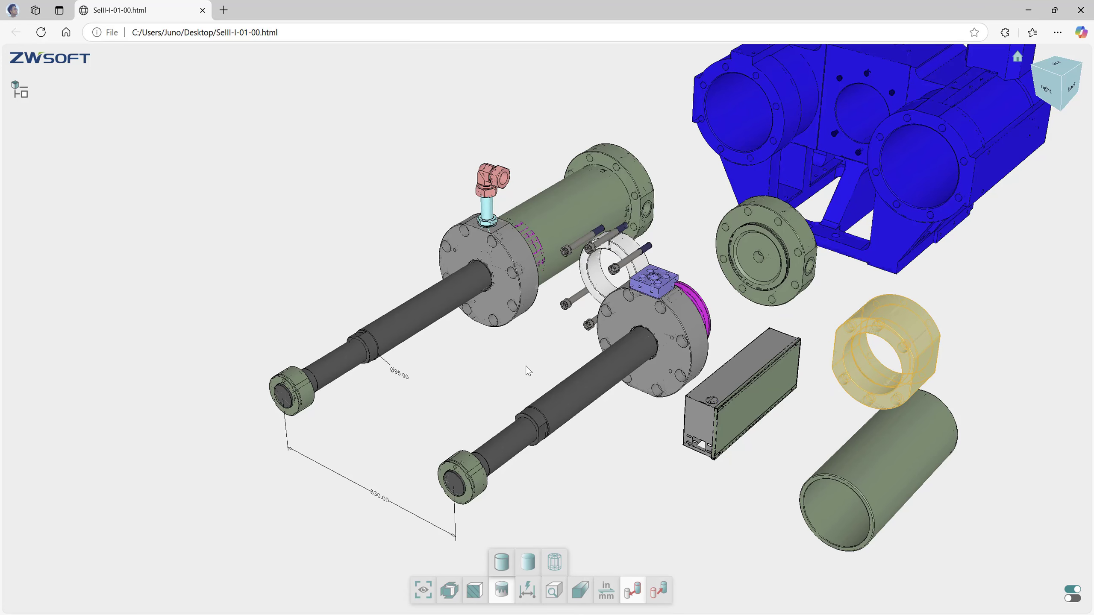
{"action": "scroll", "coordinate": [526, 369], "scroll_direction": "down", "scroll_amount": 2}
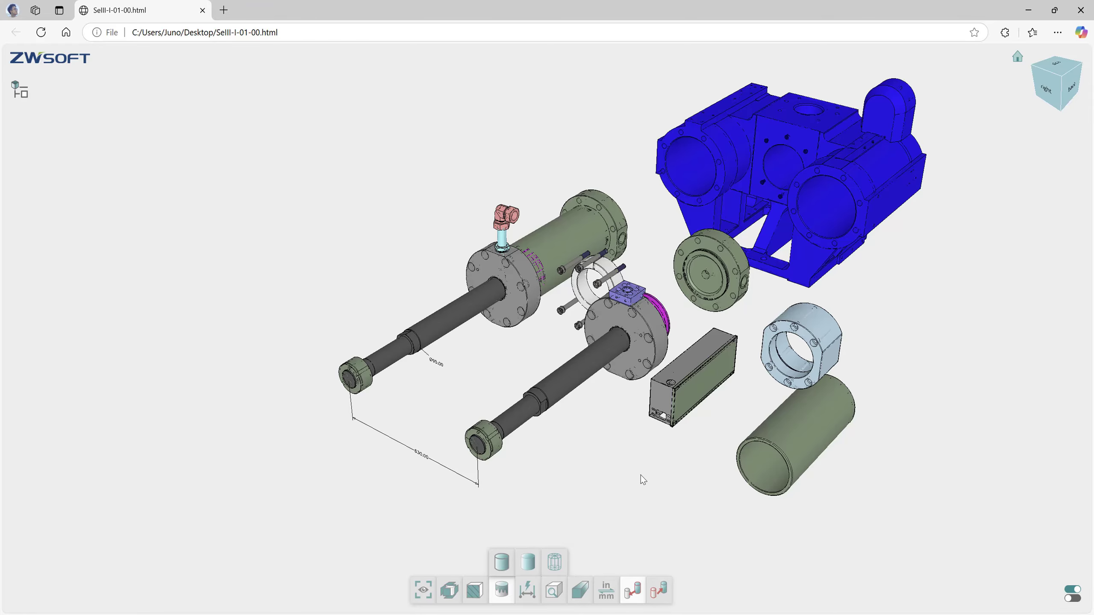
{"action": "left_click", "coordinate": [1080, 11]}
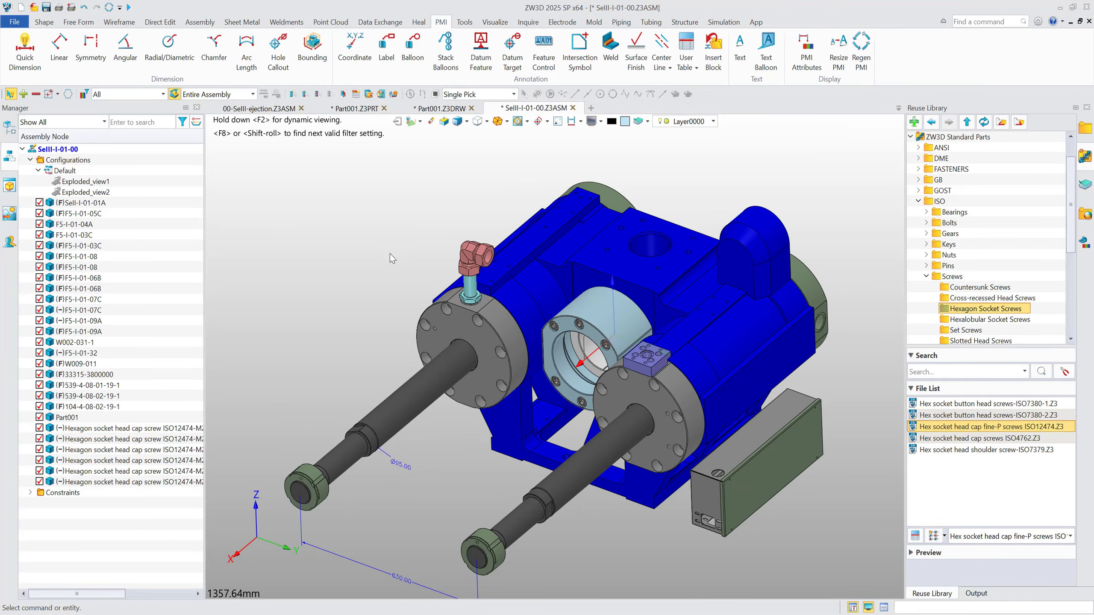
Step: Open the 3D BOM of the assembly in ZW3D and place it beside the model so that the components stay visible
{"action": "left_click", "coordinate": [199, 22]}
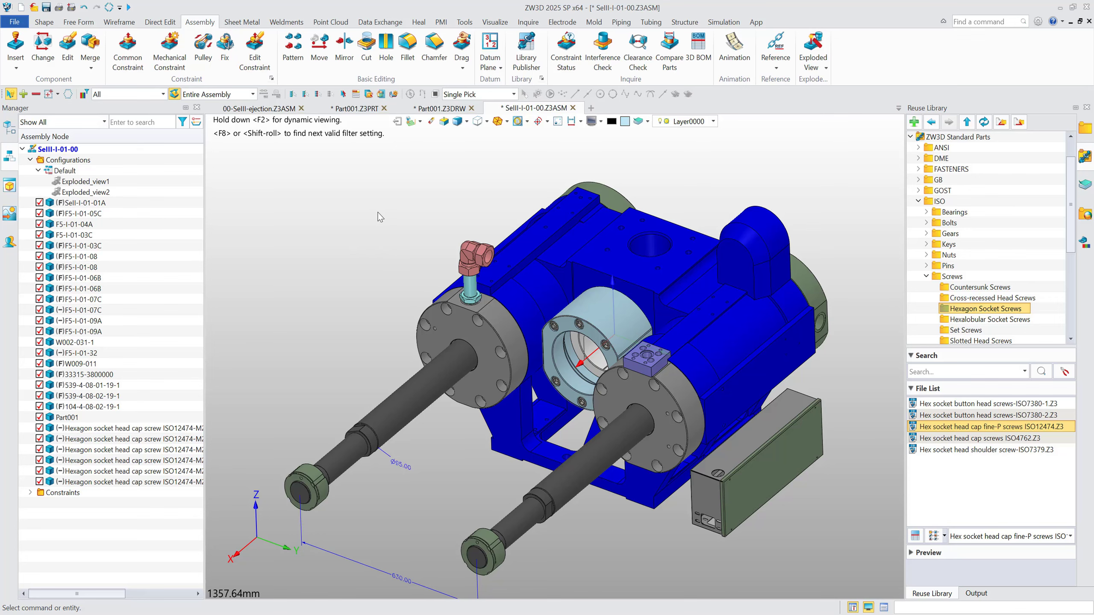
{"action": "scroll", "coordinate": [377, 212], "scroll_direction": "down", "scroll_amount": 1}
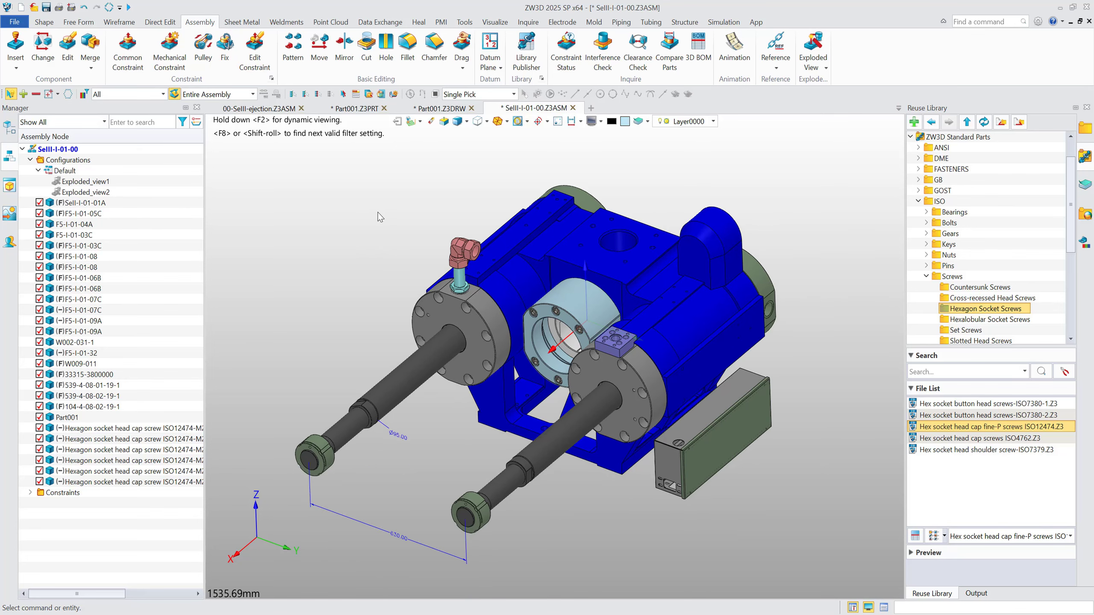
{"action": "middle_click_drag", "start_coordinate": [378, 212], "coordinate": [344, 212]}
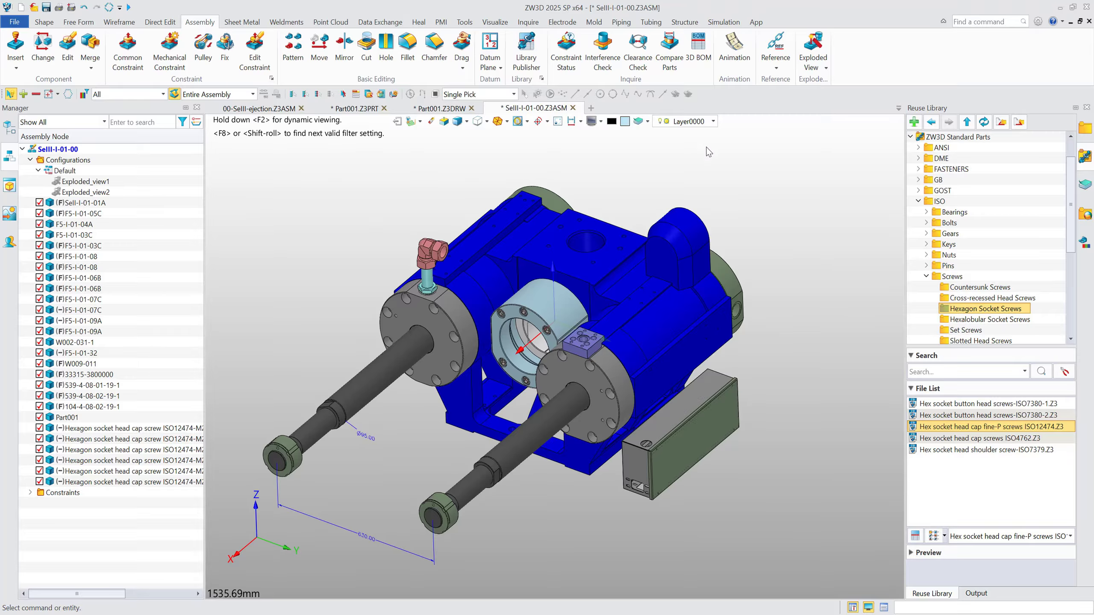
{"action": "left_click", "coordinate": [698, 47]}
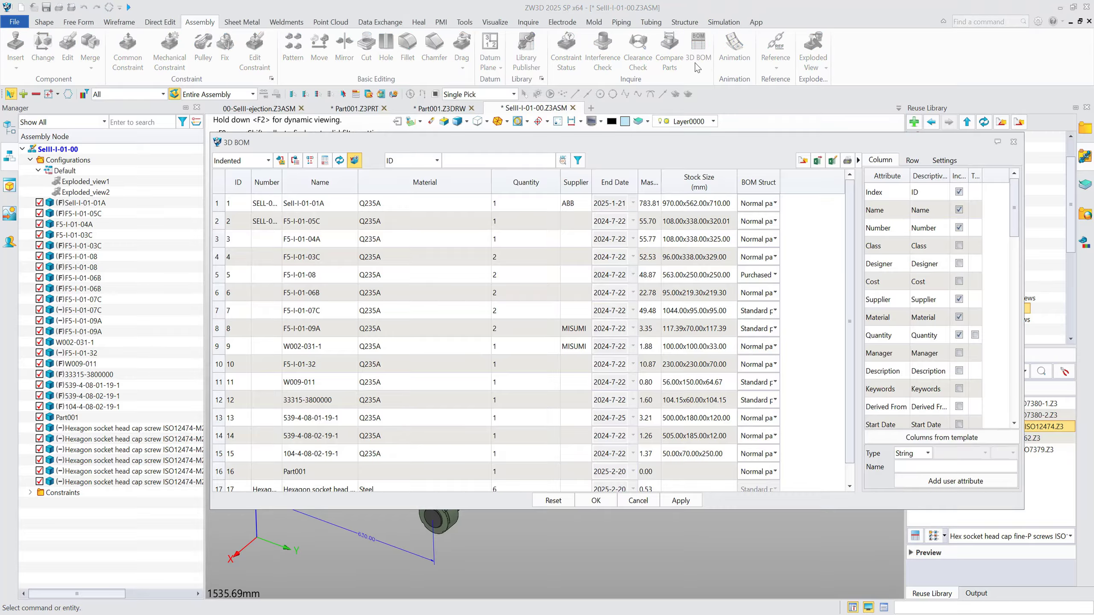
{"action": "left_click_drag", "start_coordinate": [482, 141], "coordinate": [561, 131]}
{"action": "left_click_drag", "start_coordinate": [570, 172], "coordinate": [506, 174]}
{"action": "left_click_drag", "start_coordinate": [495, 136], "coordinate": [762, 195]}
Step: Widen the BOM's Number column and select the names F5-I-01-04A through F5-I-01-08 to highlight those components in the model
{"action": "left_click_drag", "start_coordinate": [628, 236], "coordinate": [669, 236]}
{"action": "left_click", "coordinate": [656, 293]}
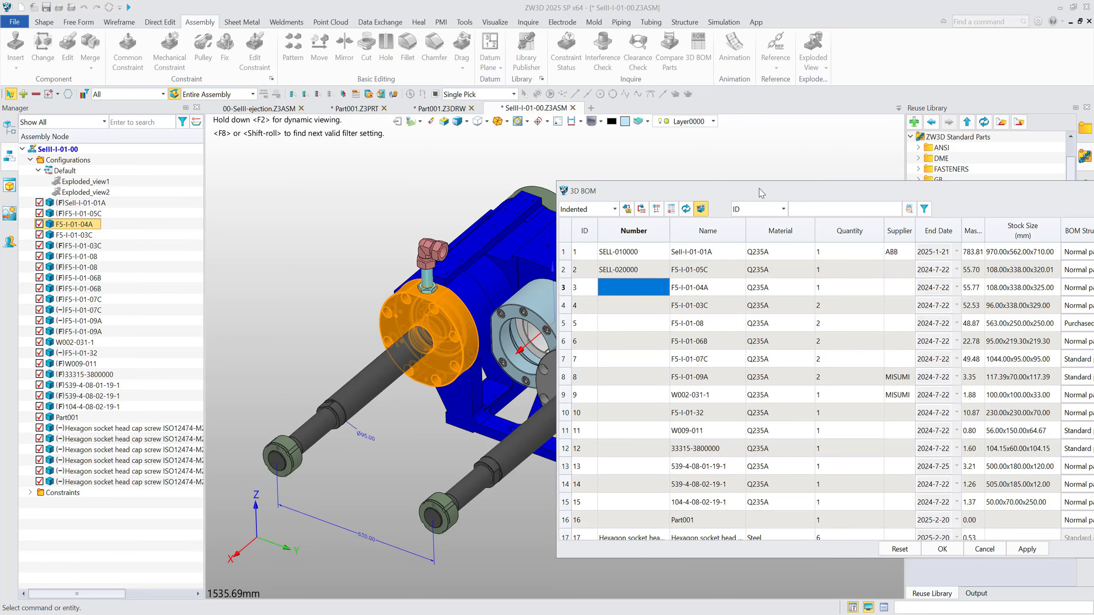
{"action": "left_click_drag", "start_coordinate": [759, 188], "coordinate": [735, 171]}
{"action": "left_click", "coordinate": [695, 271]}
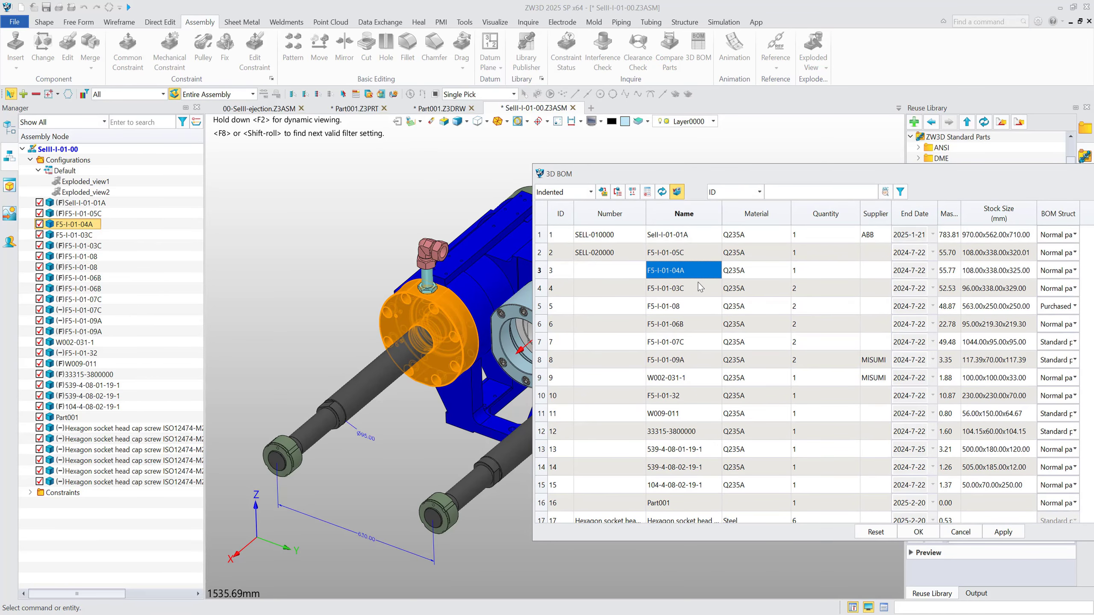
{"action": "left_click", "coordinate": [698, 315], "text": "shift"}
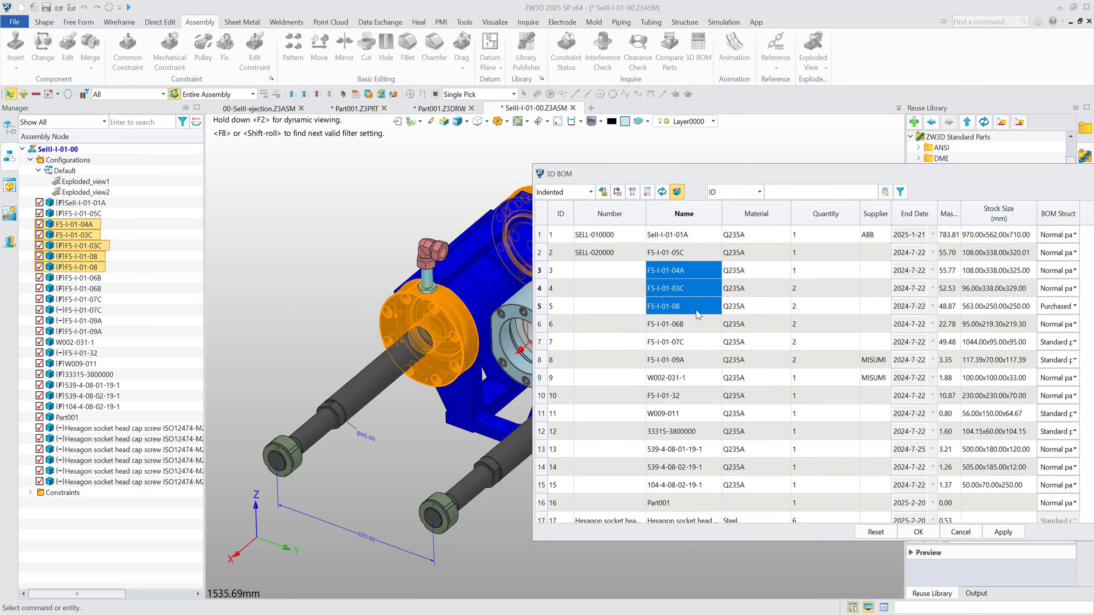
Step: Set the material of F5-I-01-04A, F5-I-01-03C and F5-I-01-08 to Stainless-304 from the standard steel library
{"action": "left_click", "coordinate": [767, 272]}
{"action": "left_click", "coordinate": [761, 307], "text": "shift"}
{"action": "right_click", "coordinate": [762, 307]}
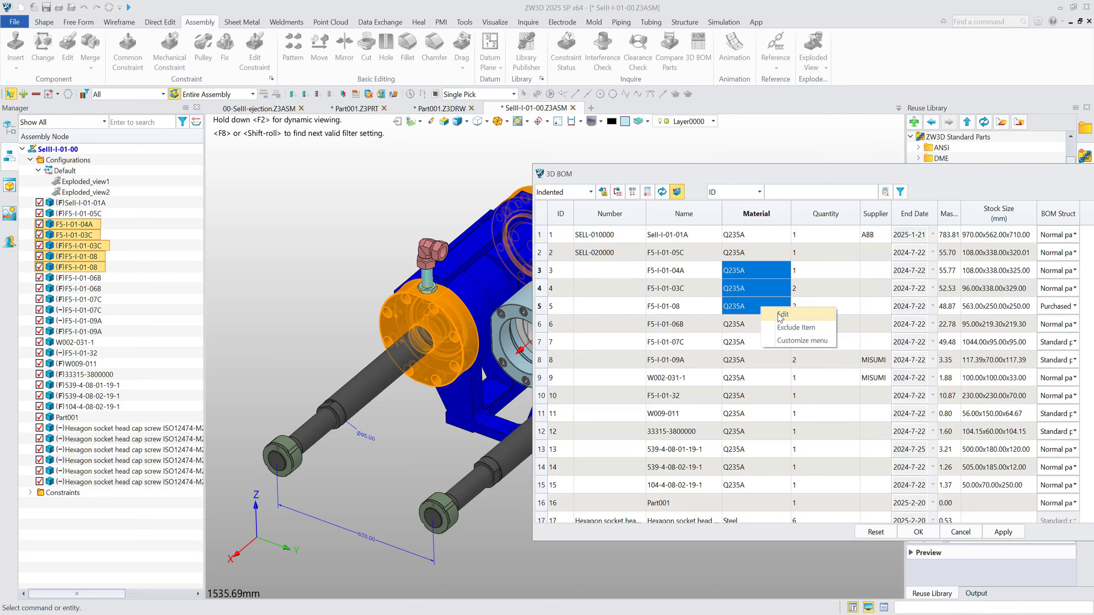
{"action": "left_click", "coordinate": [782, 314]}
{"action": "double_click", "coordinate": [227, 228]}
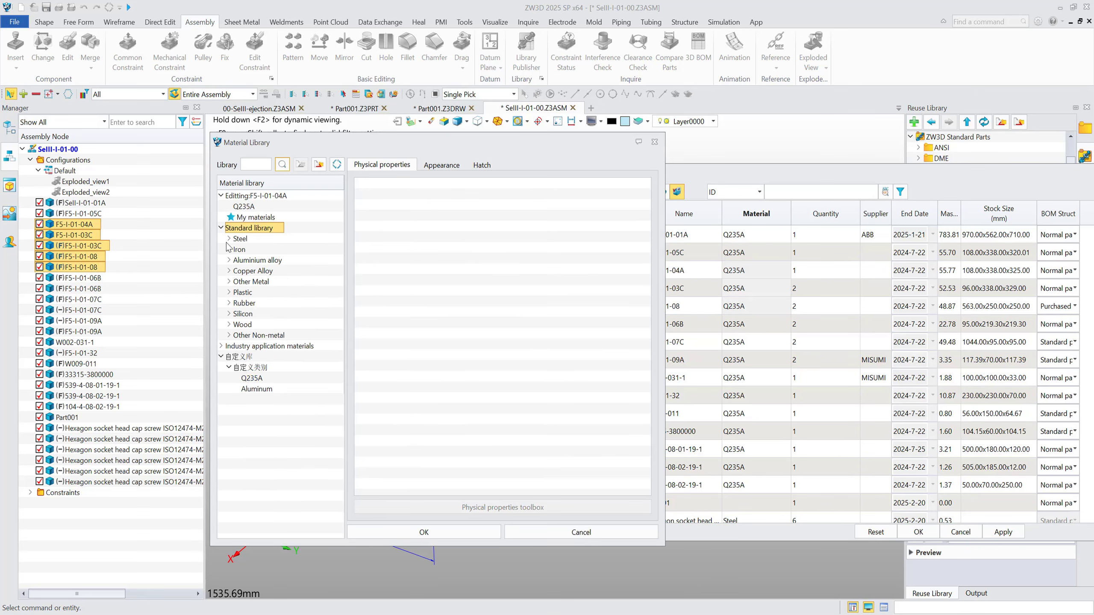
{"action": "double_click", "coordinate": [230, 240]}
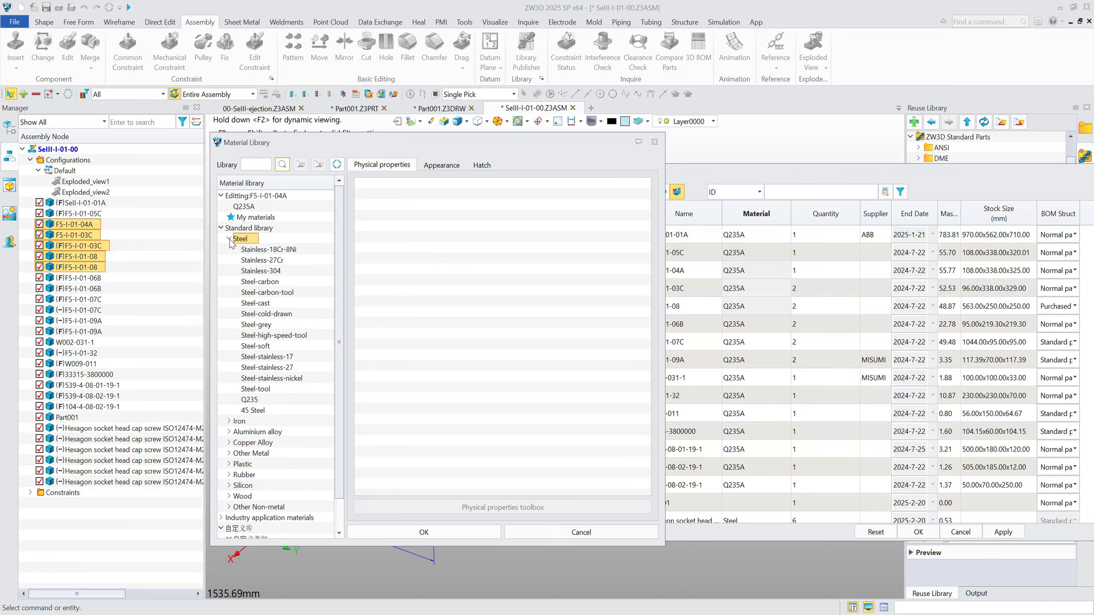
{"action": "left_click", "coordinate": [261, 270]}
{"action": "left_click", "coordinate": [424, 532]}
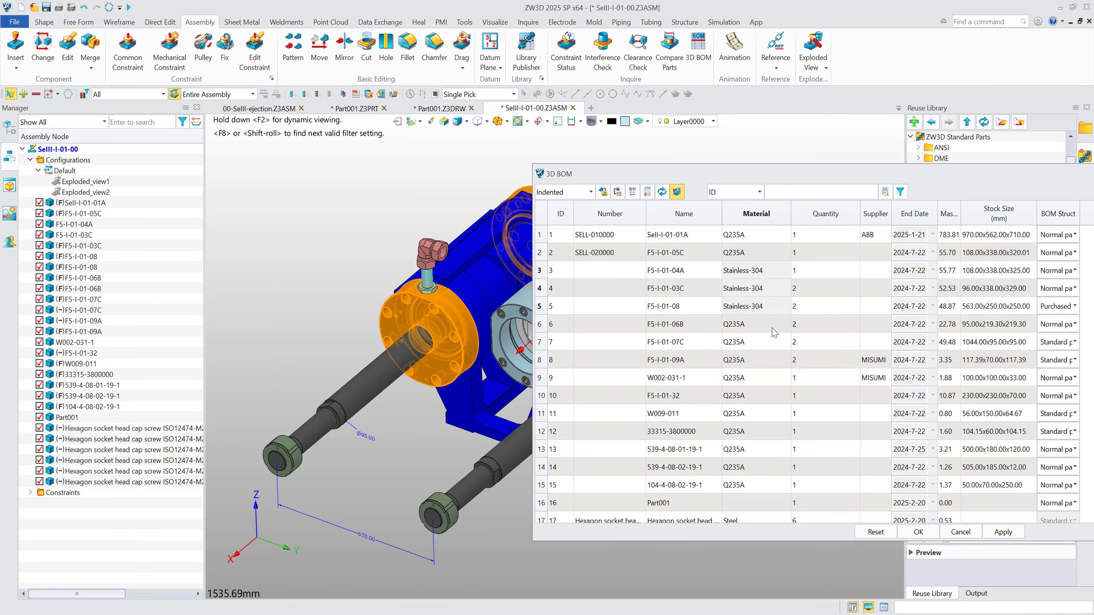
Step: Hide the BOM's End Date column and include the Cost attribute as a column
{"action": "left_click_drag", "start_coordinate": [913, 169], "coordinate": [591, 150]}
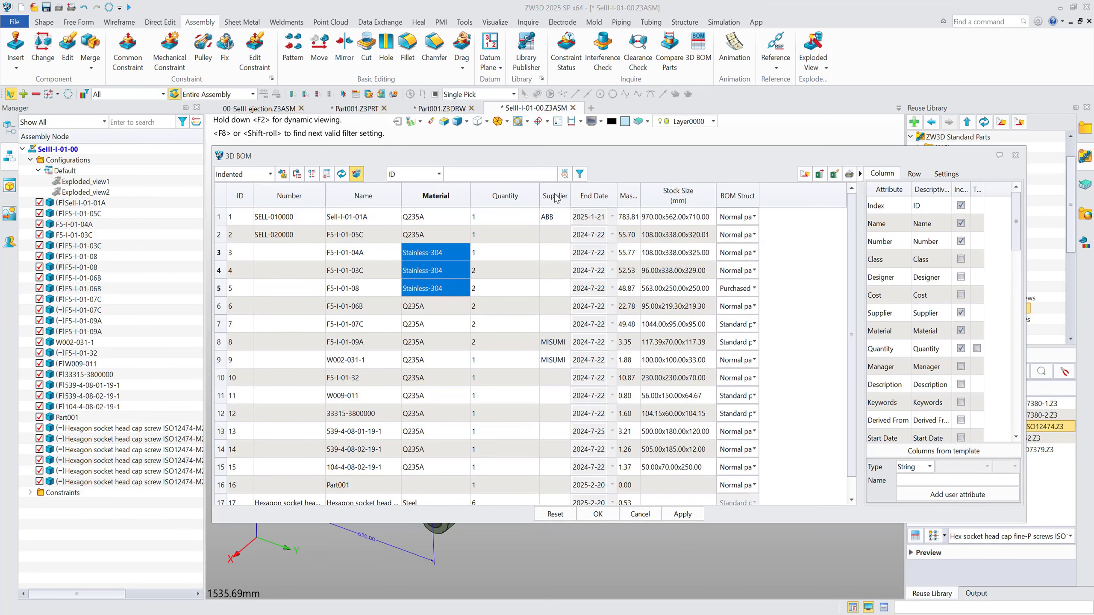
{"action": "right_click", "coordinate": [592, 193]}
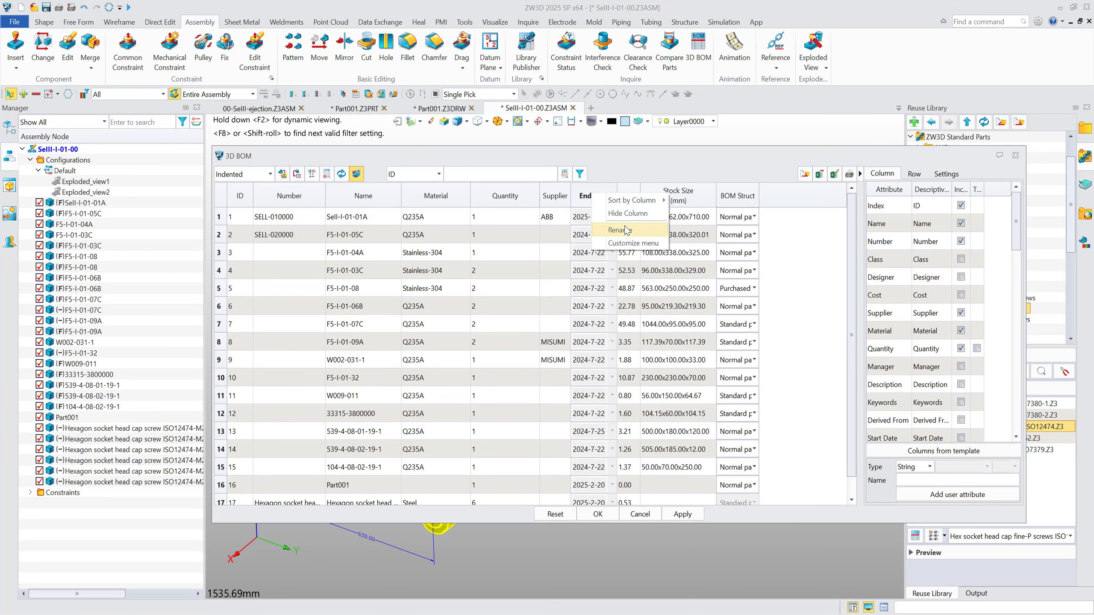
{"action": "left_click", "coordinate": [627, 213]}
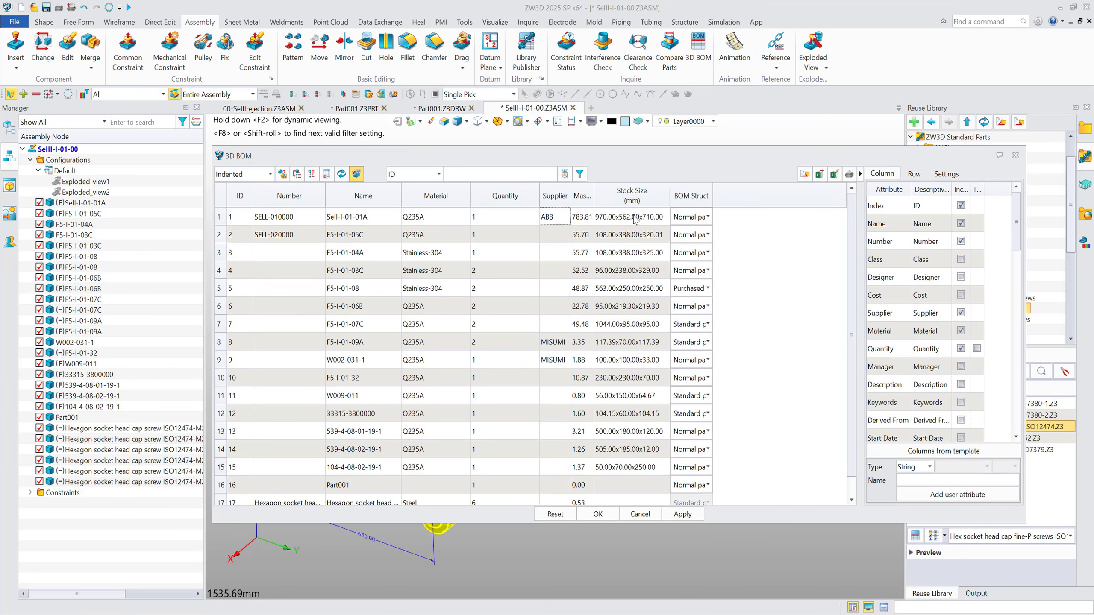
{"action": "left_click", "coordinate": [961, 296]}
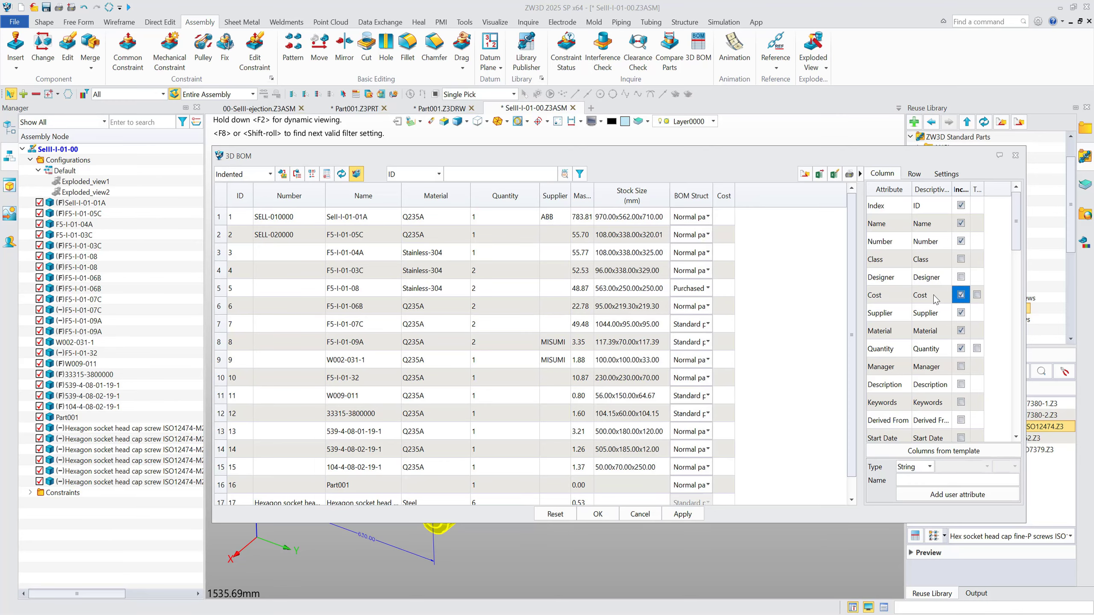
Step: Enter a cost of 3 for F5-I-01-08 and F5-I-01-06B, and 4 for F5-I-01-07C and F5-I-01-09A
{"action": "left_click", "coordinate": [725, 289]}
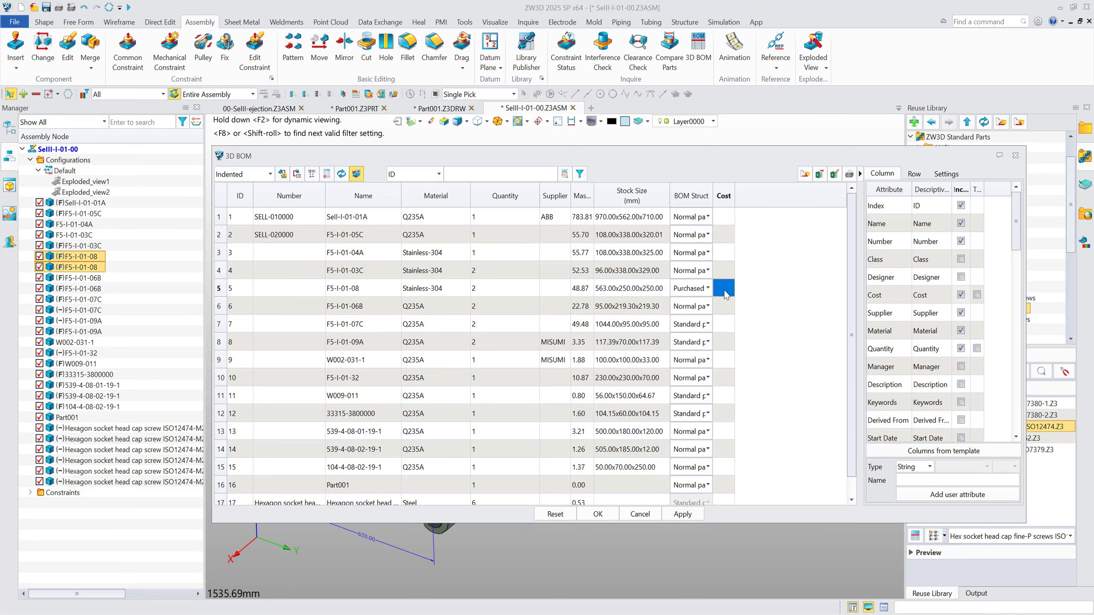
{"action": "type", "text": "3"}
{"action": "key", "text": "Return"}
{"action": "type", "text": "3"}
{"action": "key", "text": "Return"}
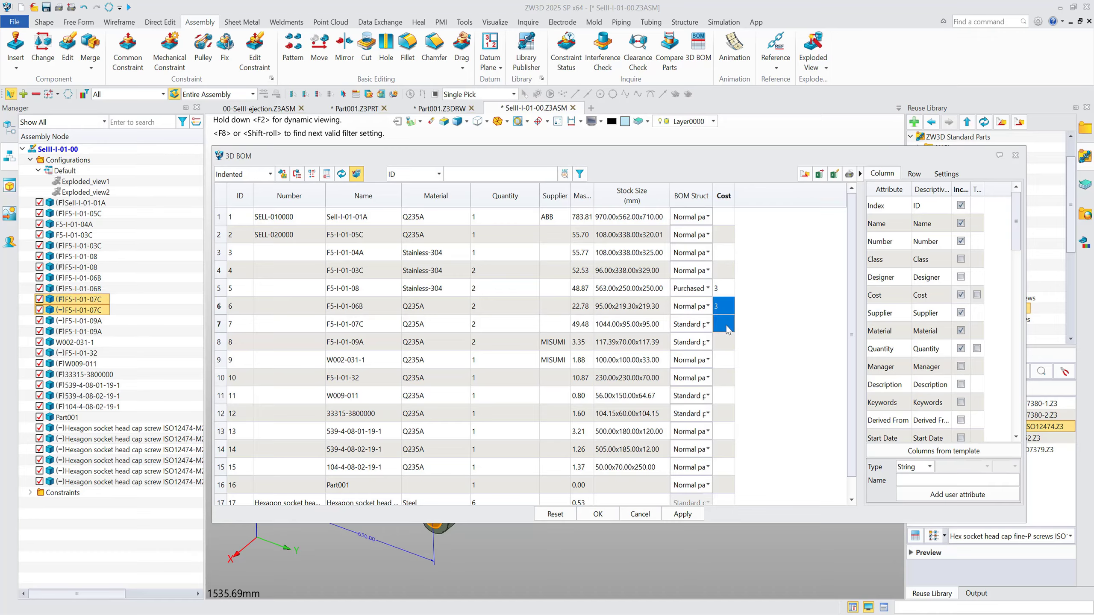
{"action": "type", "text": "4"}
{"action": "key", "text": "Return"}
{"action": "type", "text": "4"}
{"action": "left_click", "coordinate": [795, 319]}
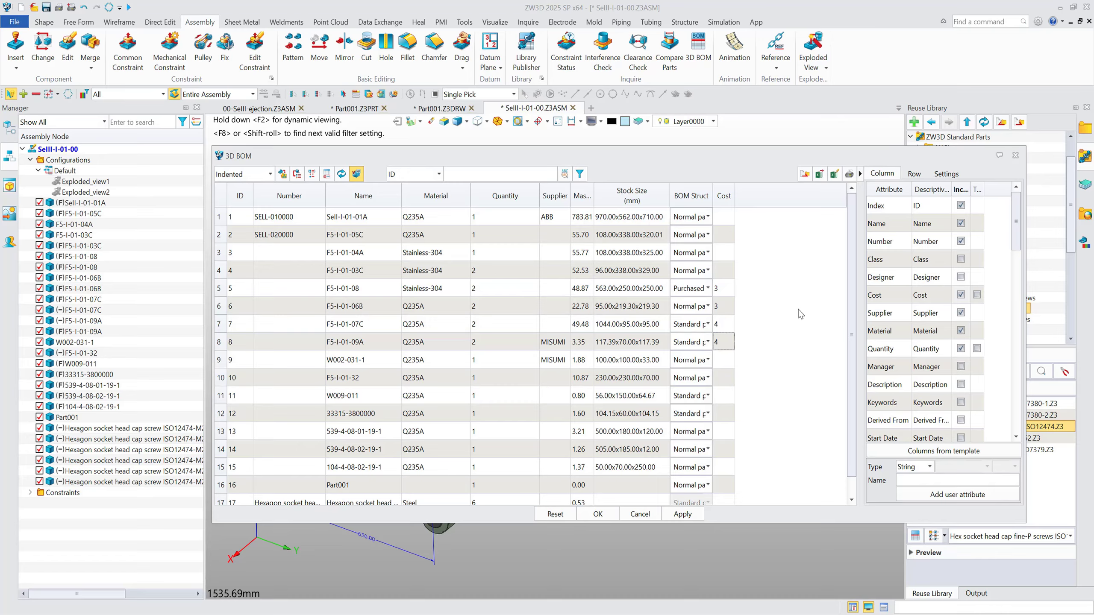
Step: Set the BOM structure of F5-I-01-04A to purchased part and of F5-I-01-03C to virtual part
{"action": "left_click", "coordinate": [708, 253]}
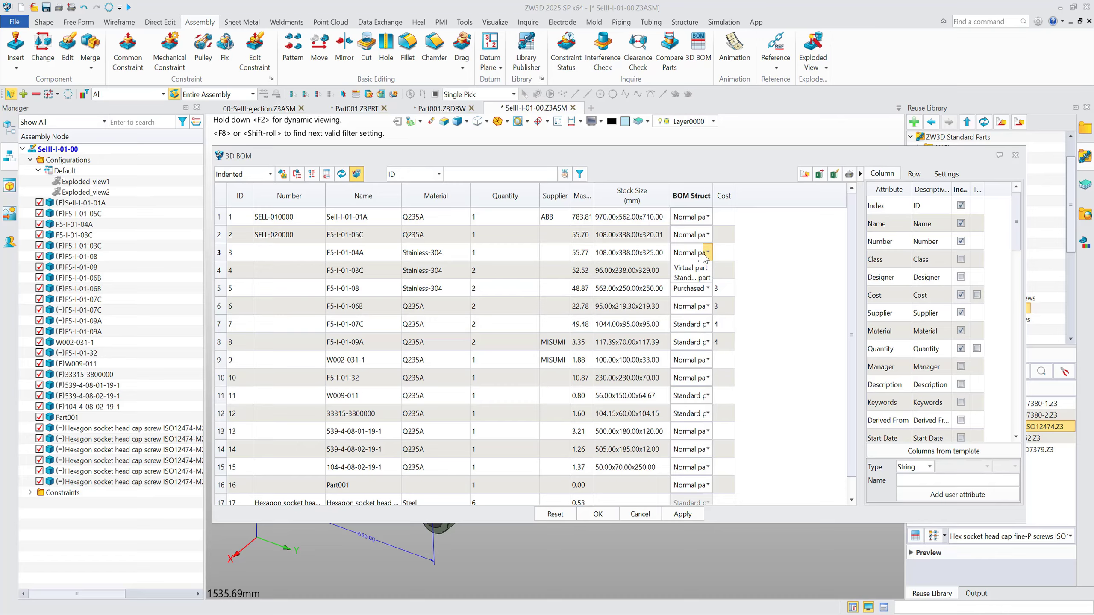
{"action": "left_click", "coordinate": [701, 275]}
{"action": "left_click", "coordinate": [708, 270]}
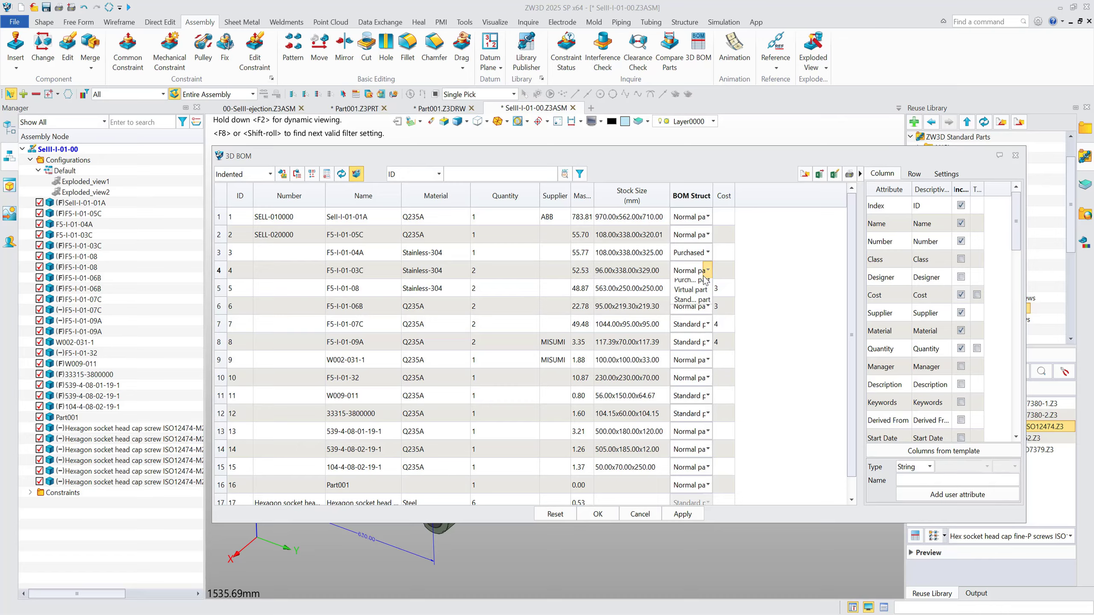
{"action": "left_click", "coordinate": [703, 304]}
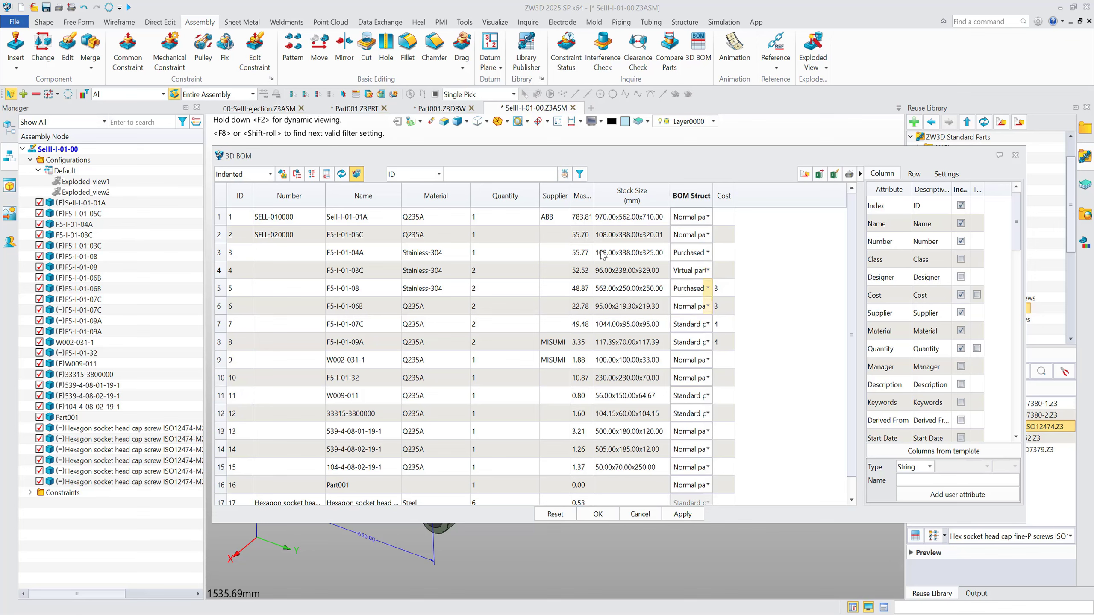
Step: Narrow the BOM's Quantity column and open the BOM in Excel as 3DBom.xlsx for editing the Number values
{"action": "left_click_drag", "start_coordinate": [540, 201], "coordinate": [503, 200]}
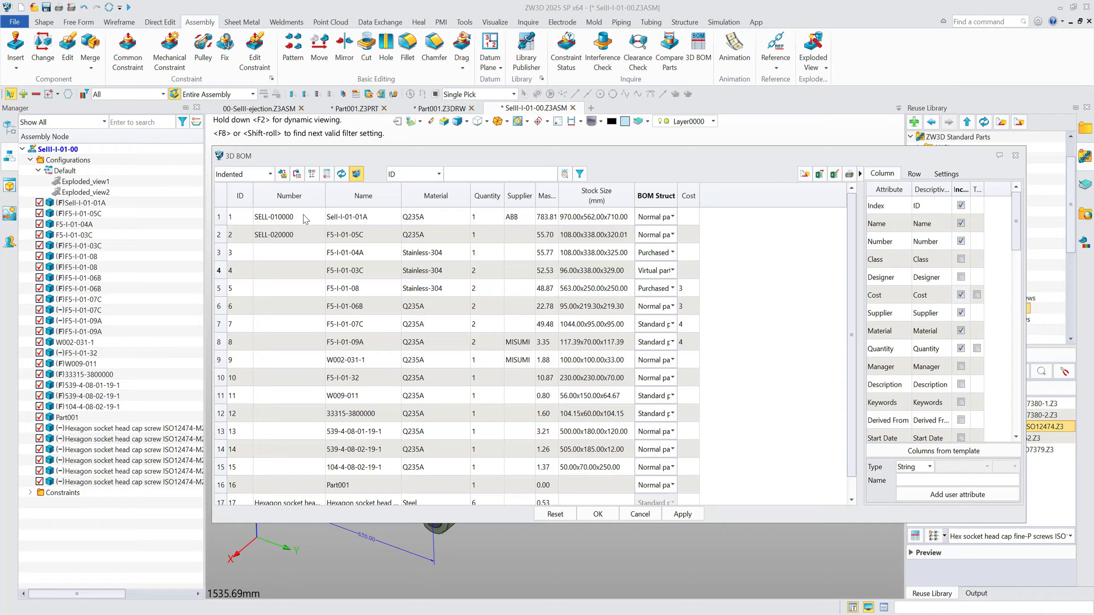
{"action": "left_click", "coordinate": [280, 222]}
{"action": "left_click", "coordinate": [282, 235]}
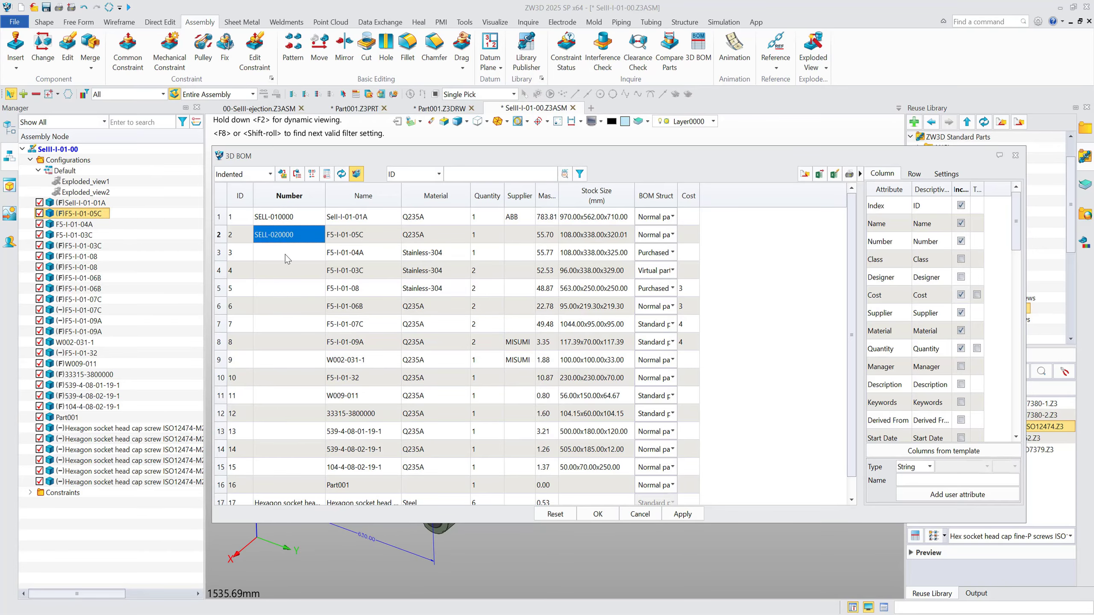
{"action": "left_click", "coordinate": [286, 254]}
{"action": "left_click", "coordinate": [284, 272]}
{"action": "left_click", "coordinate": [285, 288]}
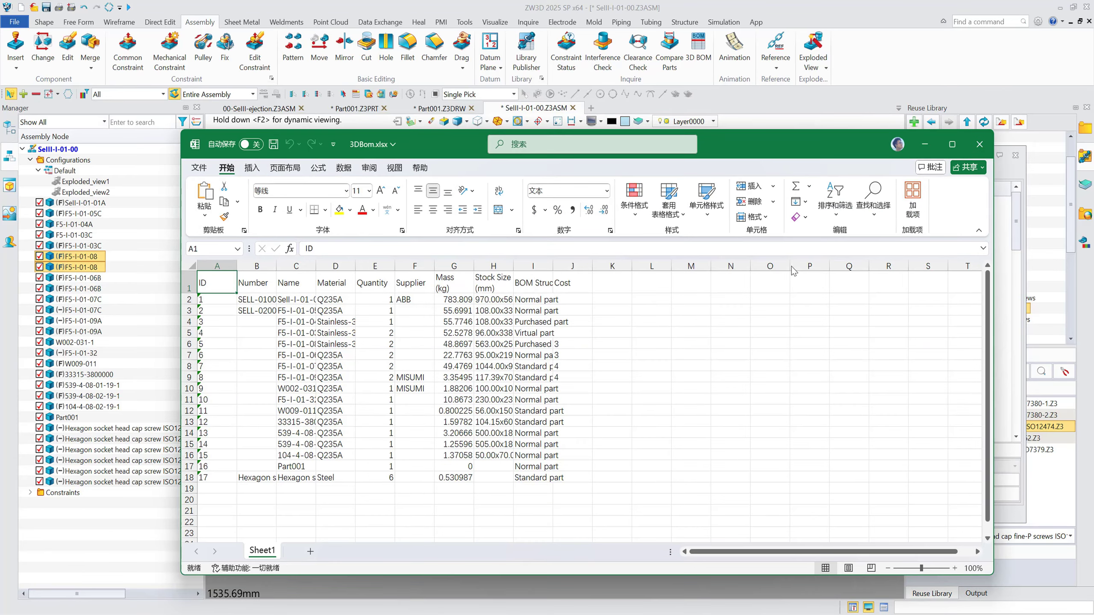
Step: Widen the Number column in Excel and fill the series SELL-010000, SELL-020000 down all remaining component rows
{"action": "left_click_drag", "start_coordinate": [276, 266], "coordinate": [297, 267]}
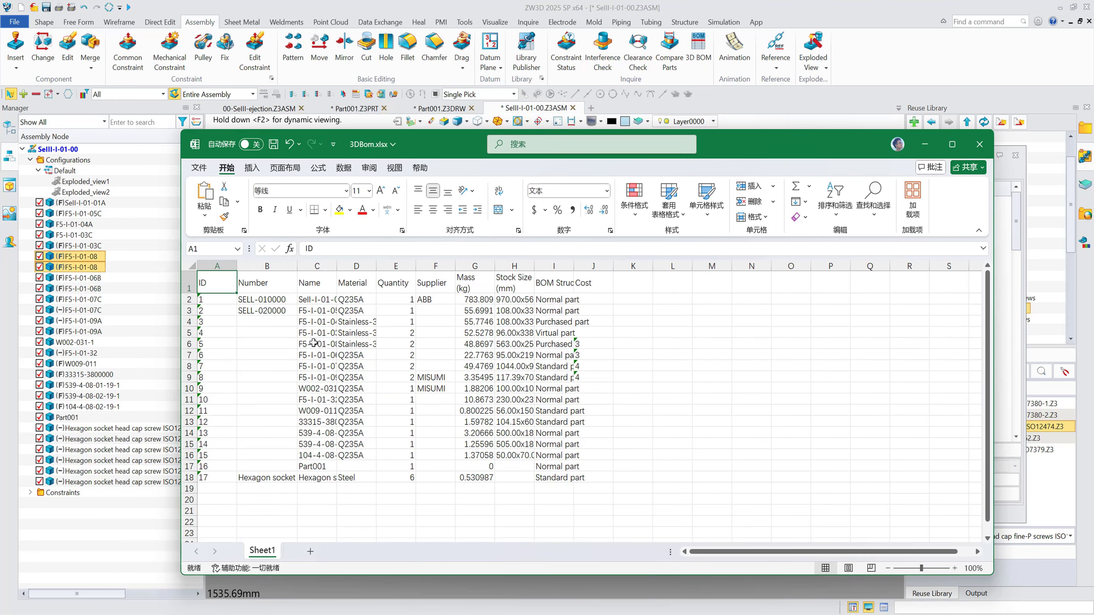
{"action": "left_click", "coordinate": [284, 351]}
{"action": "scroll", "coordinate": [308, 360], "scroll_direction": "up", "scroll_amount": 3, "text": "ctrl"}
{"action": "scroll", "coordinate": [308, 362], "scroll_direction": "up", "scroll_amount": 2, "text": "ctrl"}
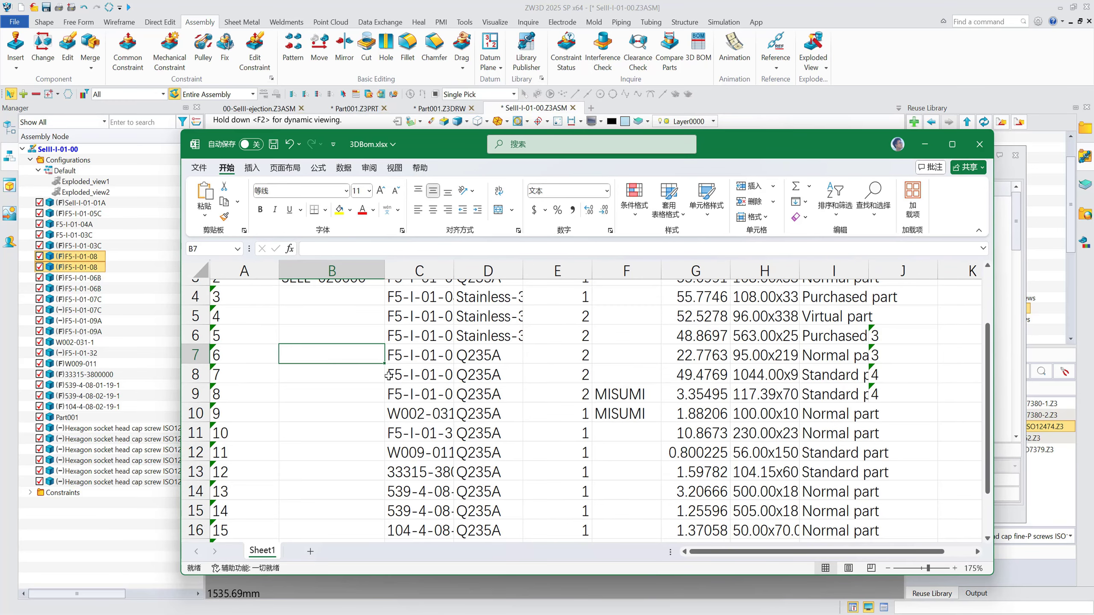
{"action": "scroll", "coordinate": [390, 376], "scroll_direction": "up", "scroll_amount": 1}
{"action": "left_click", "coordinate": [371, 332]}
{"action": "left_click_drag", "start_coordinate": [371, 335], "coordinate": [371, 350]}
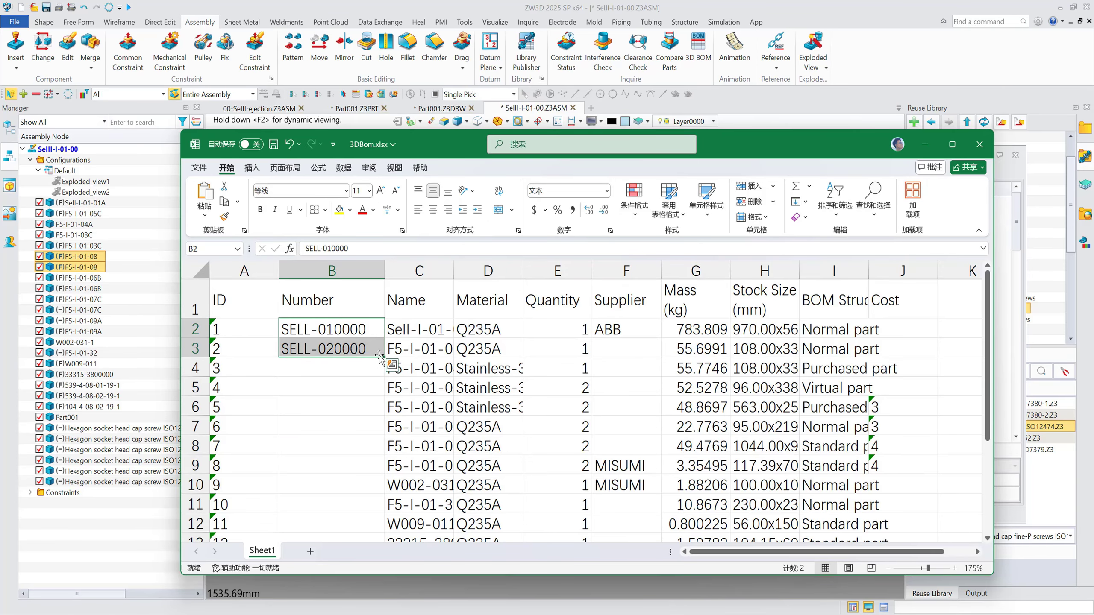
{"action": "double_click", "coordinate": [385, 356]}
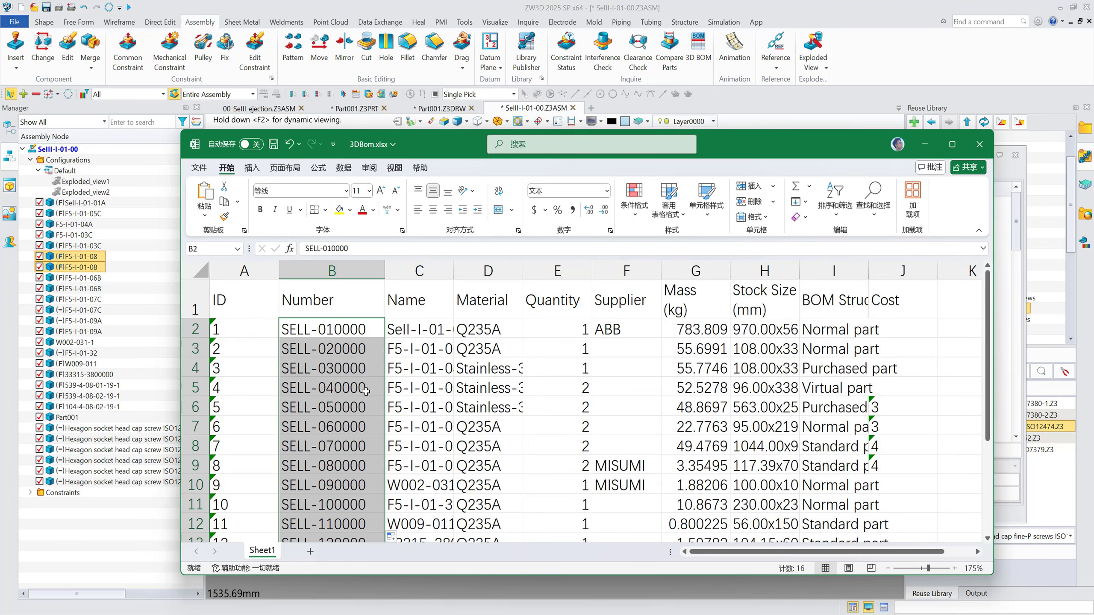
Step: Fill the supplier MISUMI from cell F10 down the remaining rows of the Supplier column
{"action": "left_click", "coordinate": [645, 433]}
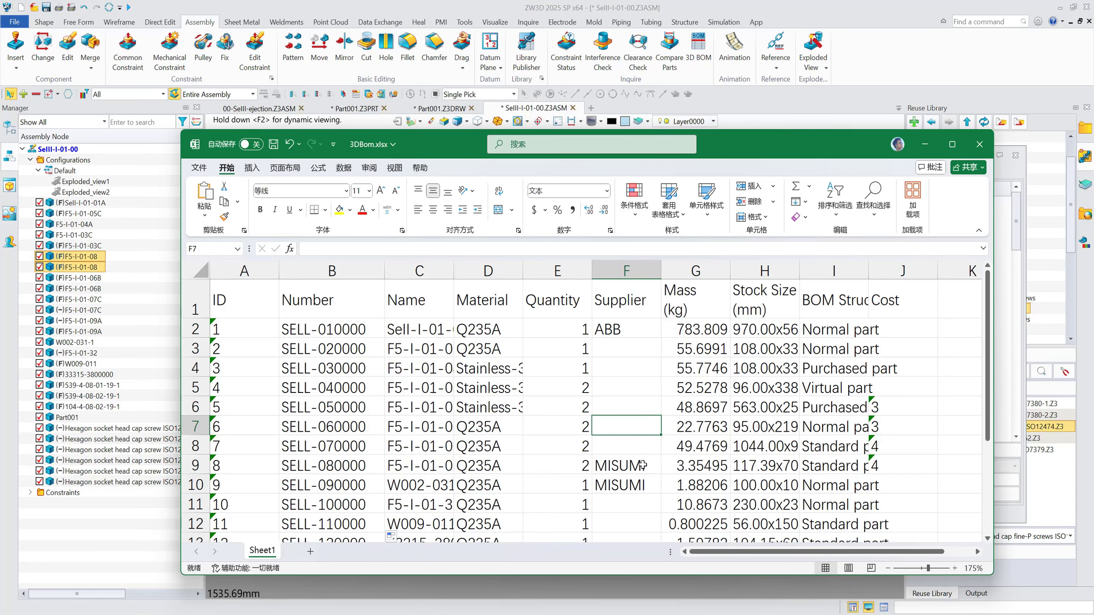
{"action": "left_click", "coordinate": [641, 485]}
{"action": "double_click", "coordinate": [661, 497]}
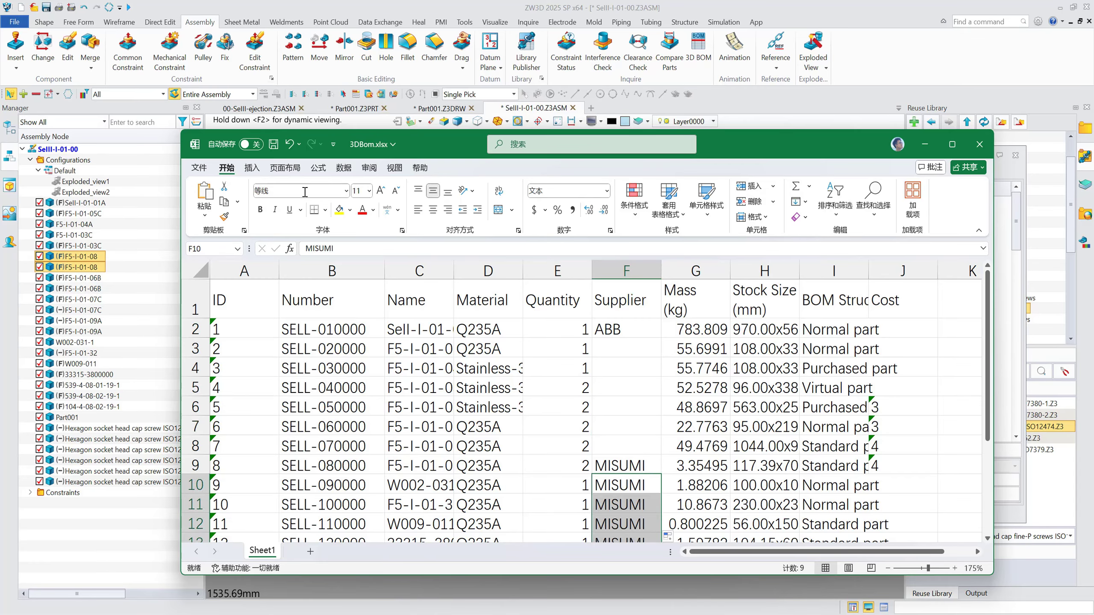
Step: Save the workbook to update the 3D BOM in ZW3D, and close both the workbook and the BOM with the changes accepted
{"action": "left_click_drag", "start_coordinate": [429, 139], "coordinate": [889, 158]}
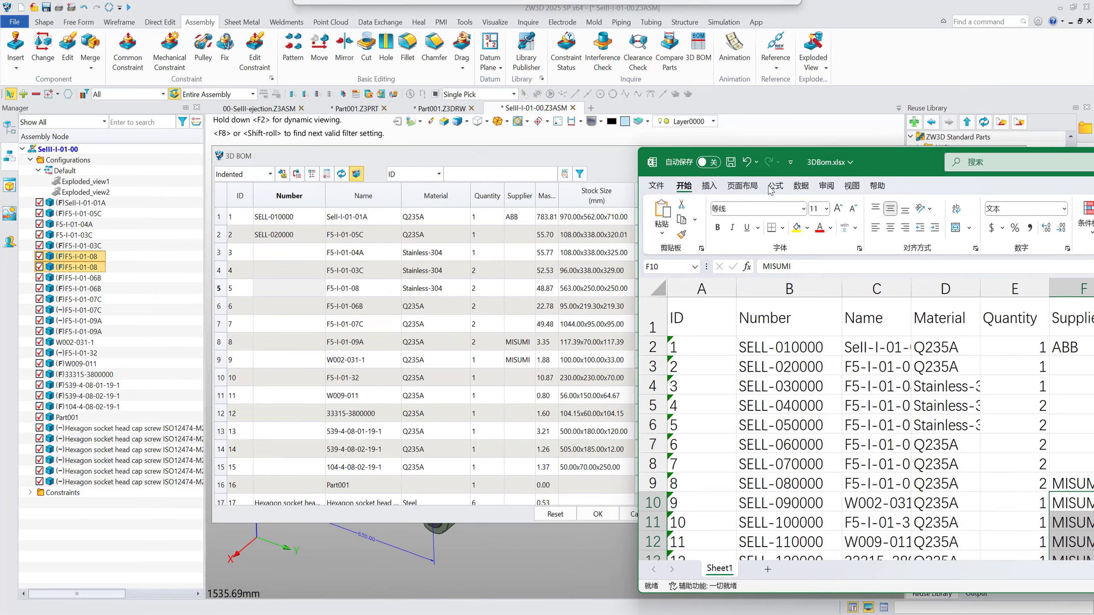
{"action": "left_click", "coordinate": [731, 165]}
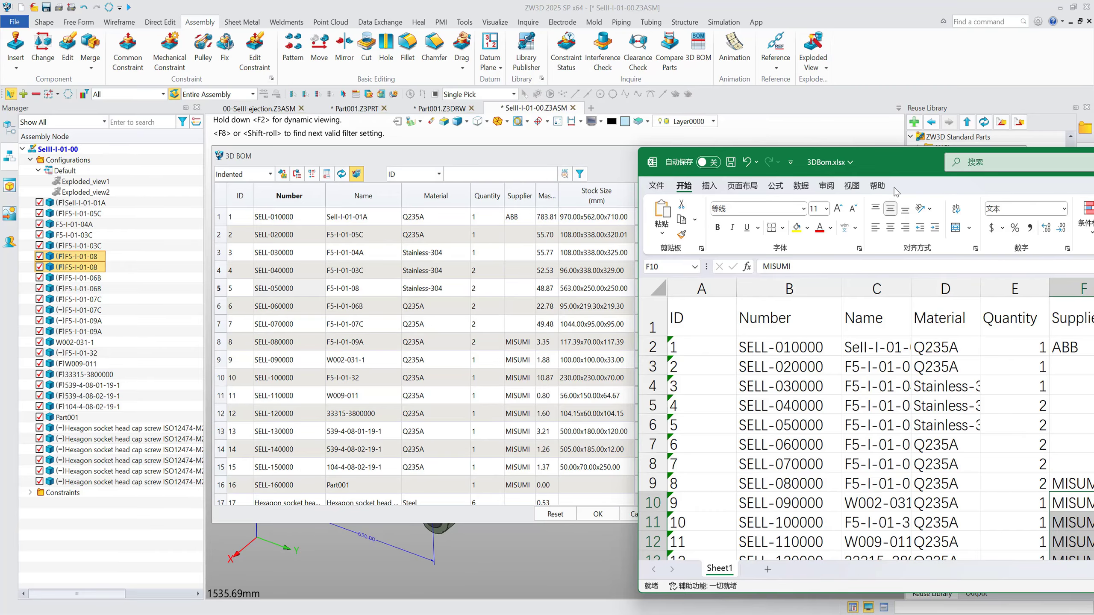
{"action": "left_click_drag", "start_coordinate": [920, 165], "coordinate": [481, 169]}
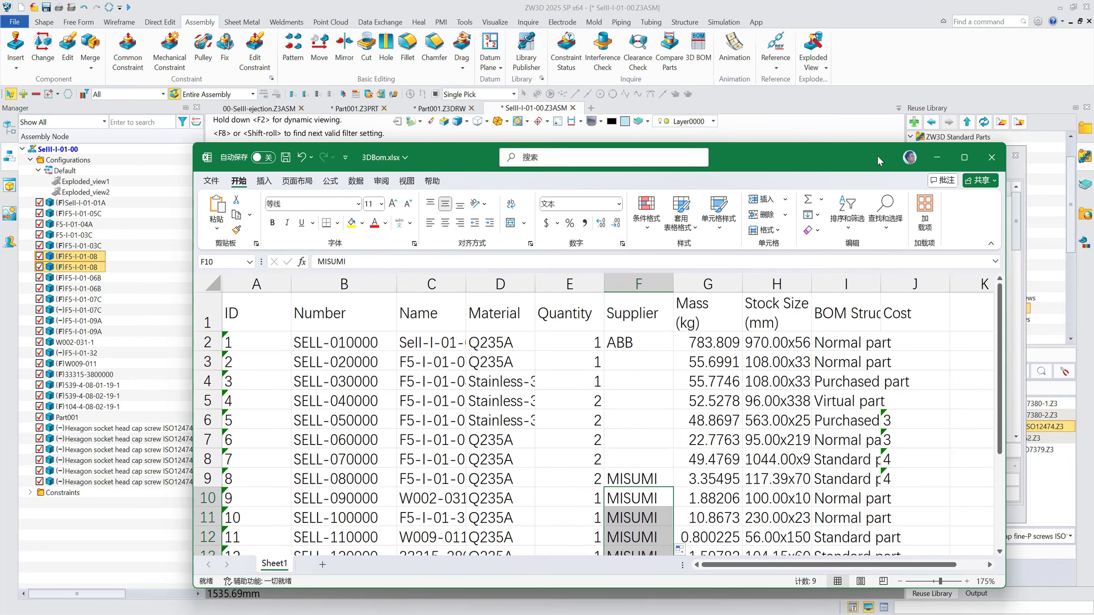
{"action": "left_click", "coordinate": [984, 160]}
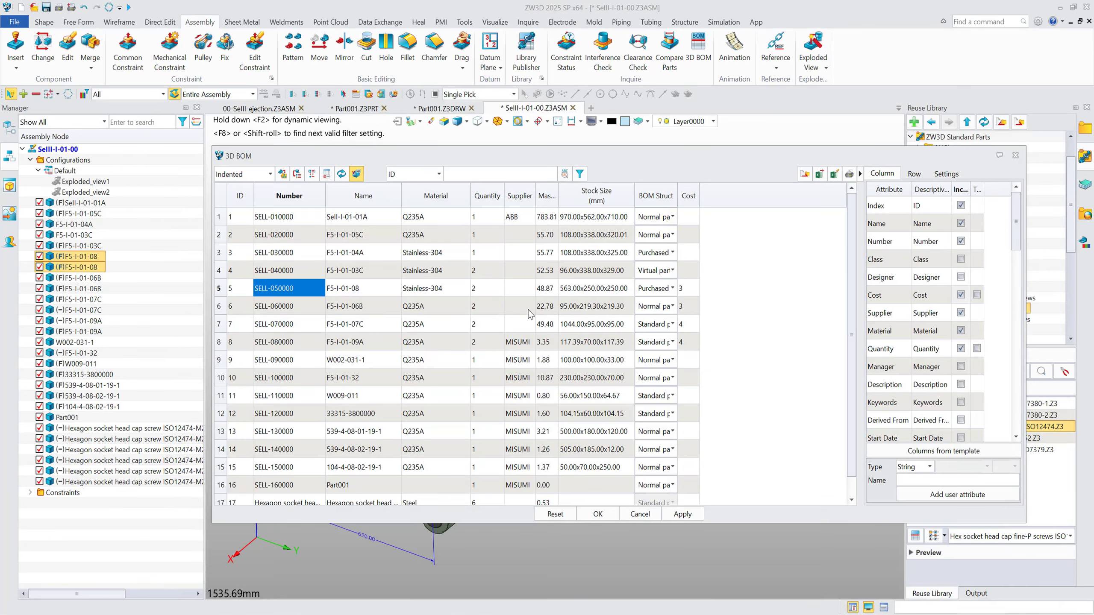
{"action": "left_click", "coordinate": [589, 512]}
{"action": "left_click", "coordinate": [343, 255]}
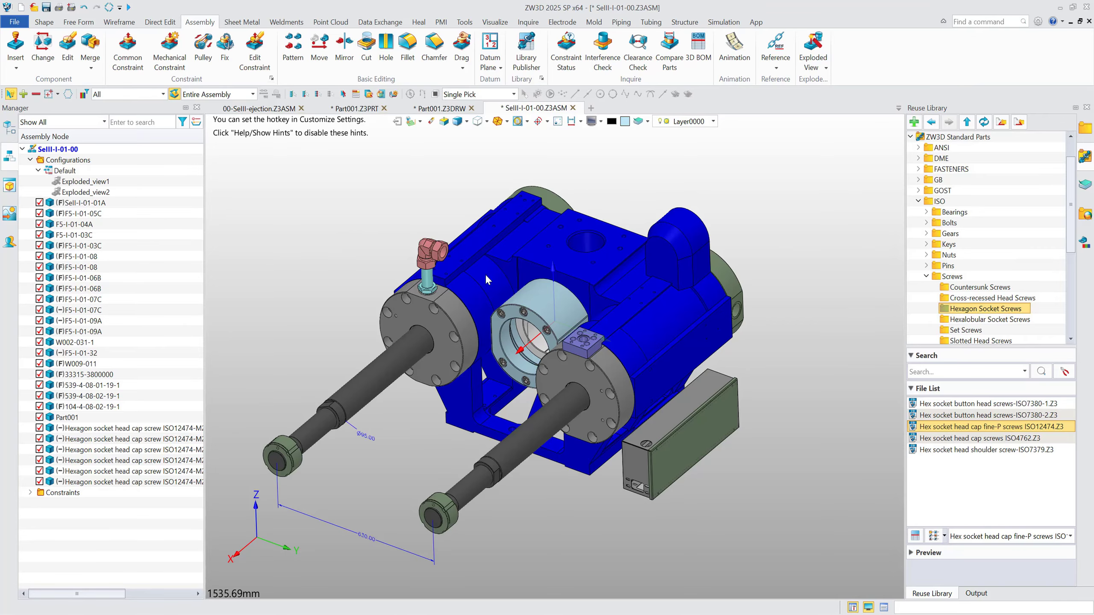
Step: Open the light-blue ring Part001 from the assembly and check the Number and Supplier in its standard properties
{"action": "right_click", "coordinate": [541, 285]}
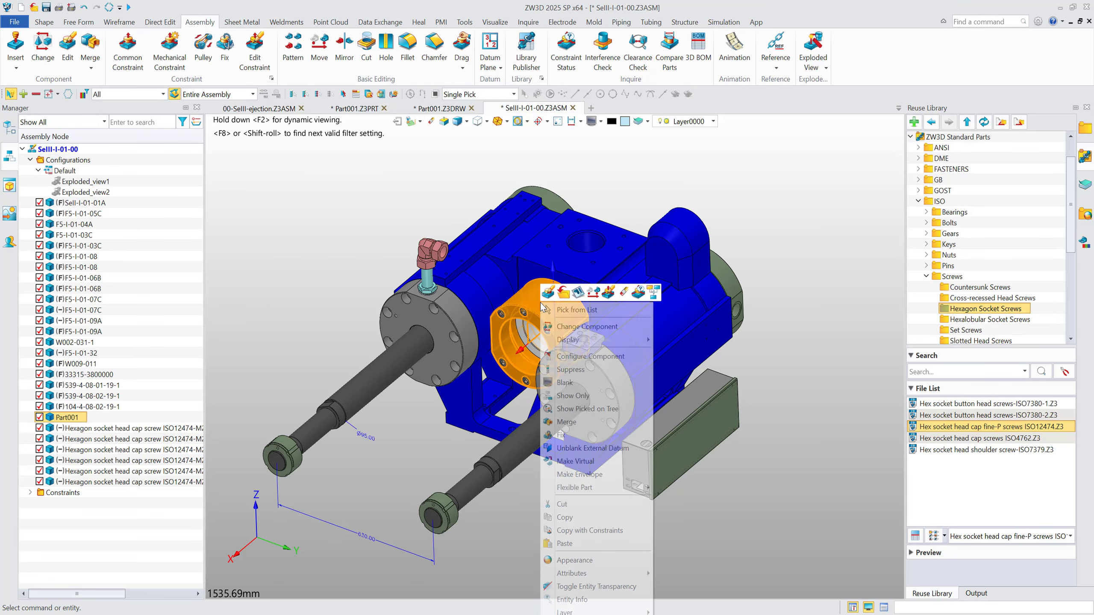
{"action": "left_click", "coordinate": [564, 294]}
{"action": "left_click", "coordinate": [1085, 243]}
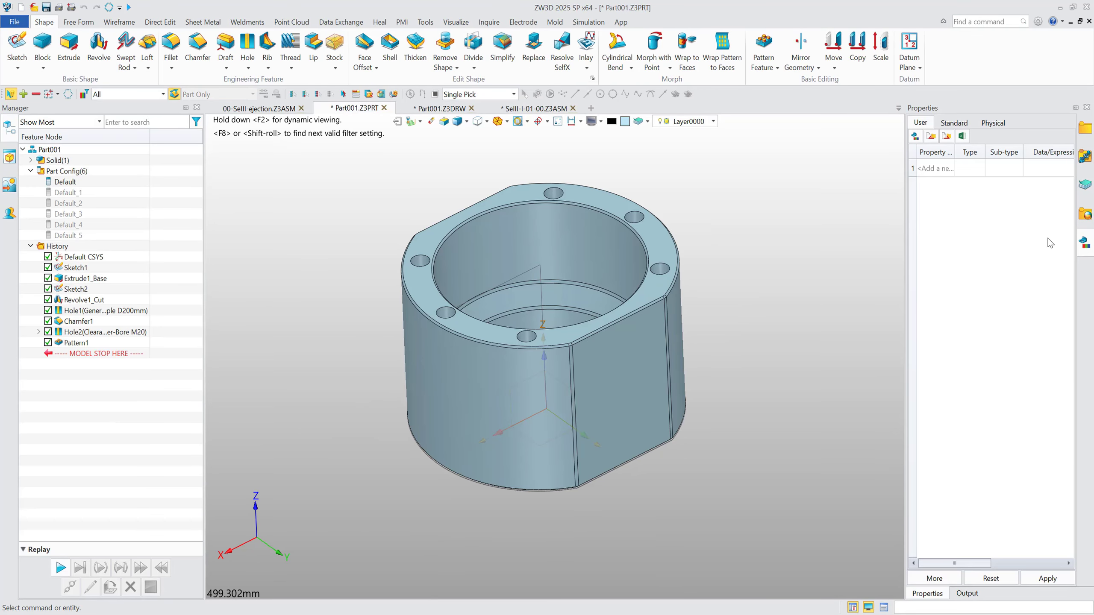
{"action": "left_click", "coordinate": [954, 122]}
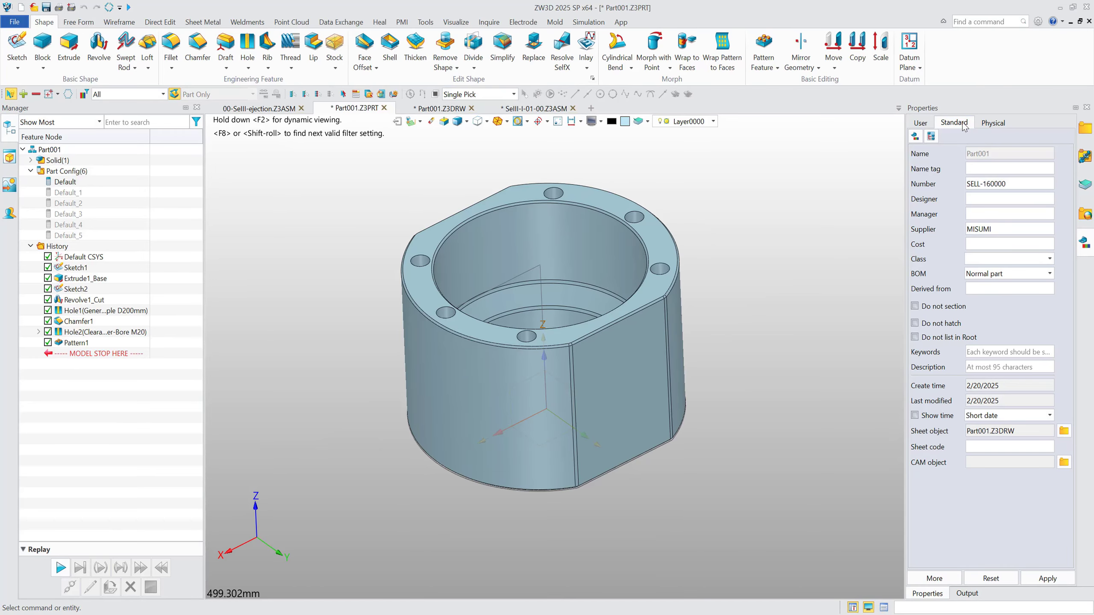
{"action": "left_click", "coordinate": [1003, 187]}
{"action": "left_click", "coordinate": [1002, 232]}
Step: Return to the SeIII-I-01-00 assembly and create a 2D sheet of it from the A3_H(Welltec) template
{"action": "left_click", "coordinate": [533, 109]}
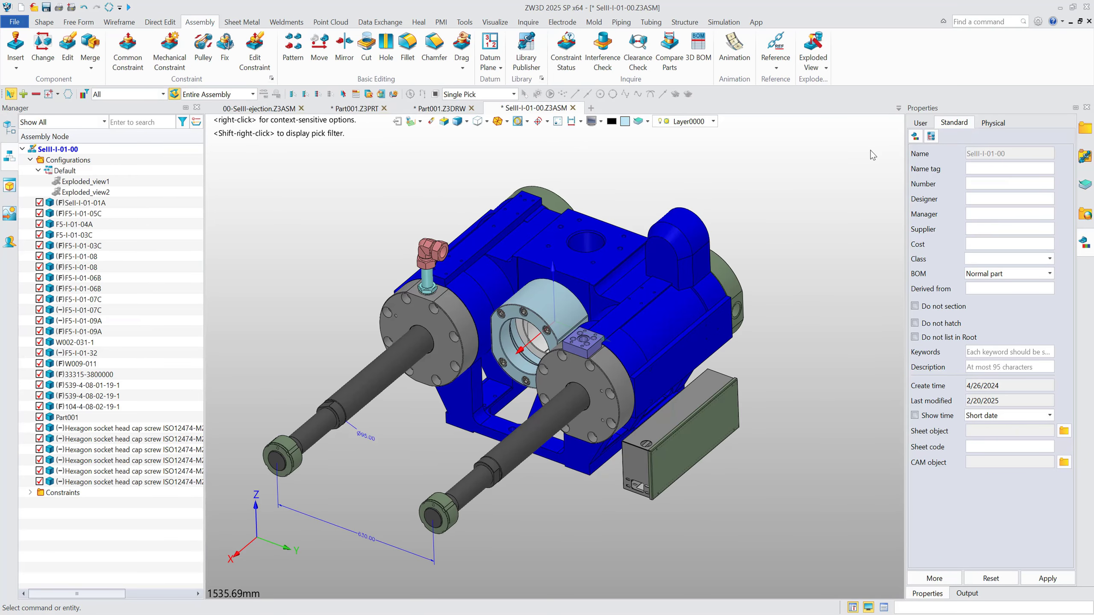
{"action": "right_click", "coordinate": [731, 187]}
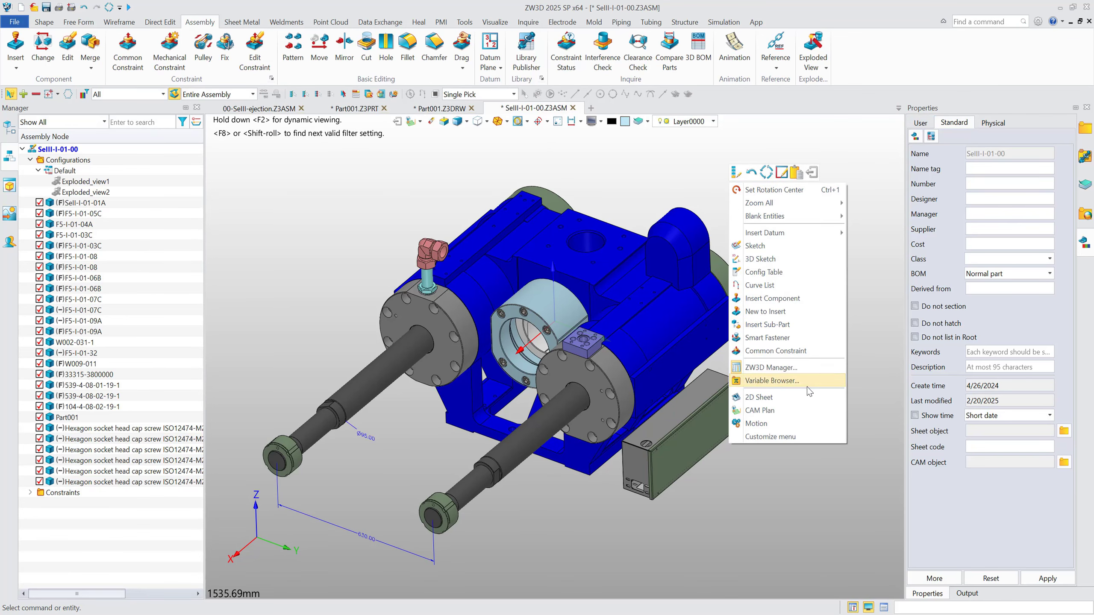
{"action": "left_click", "coordinate": [806, 399]}
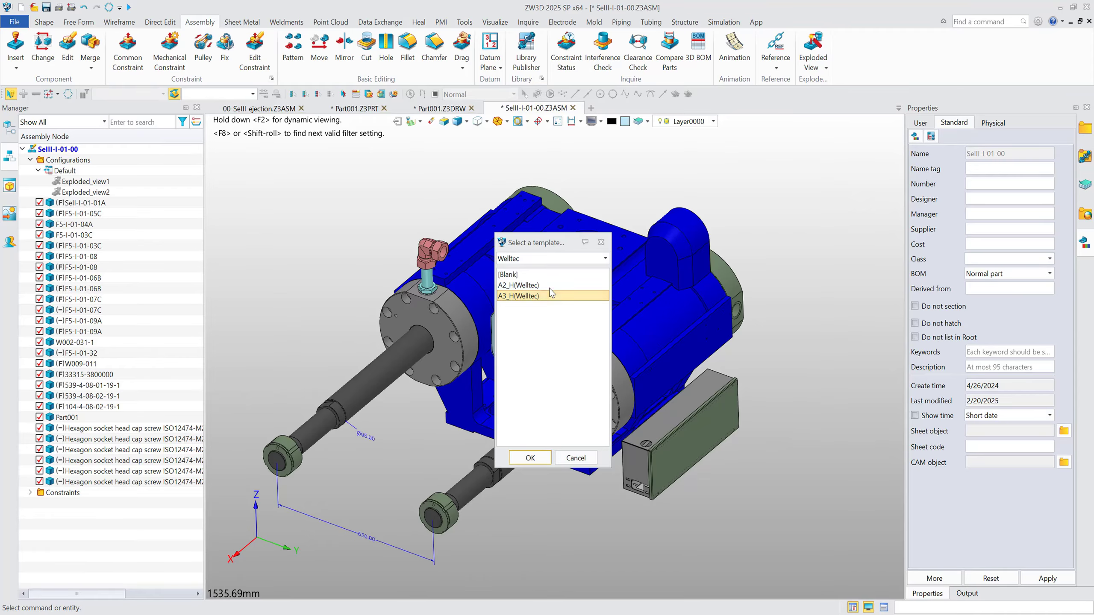
{"action": "left_click", "coordinate": [539, 285]}
{"action": "left_click", "coordinate": [530, 458]}
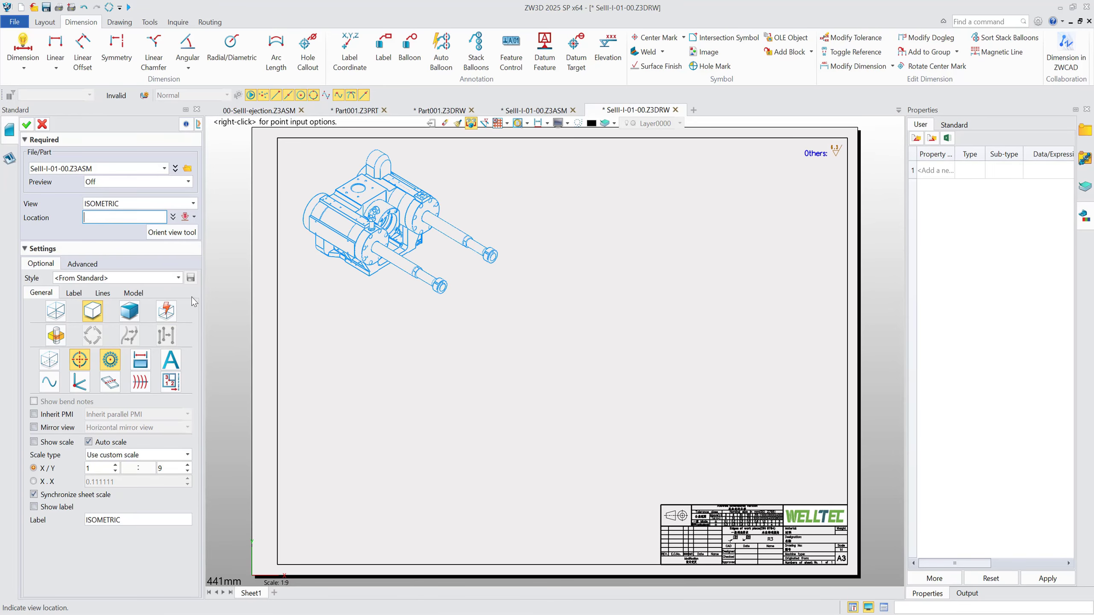
Step: Set the isometric assembly view to use Exploded_view1 at a custom scale of 1:15
{"action": "left_click", "coordinate": [83, 263]}
{"action": "left_click", "coordinate": [159, 339]}
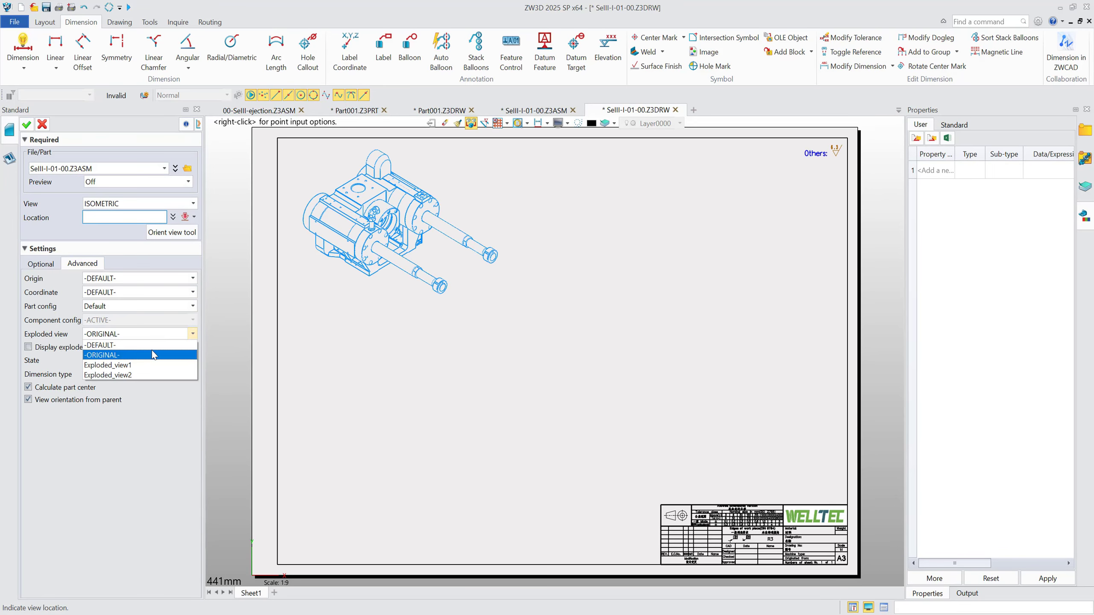
{"action": "left_click", "coordinate": [142, 359]}
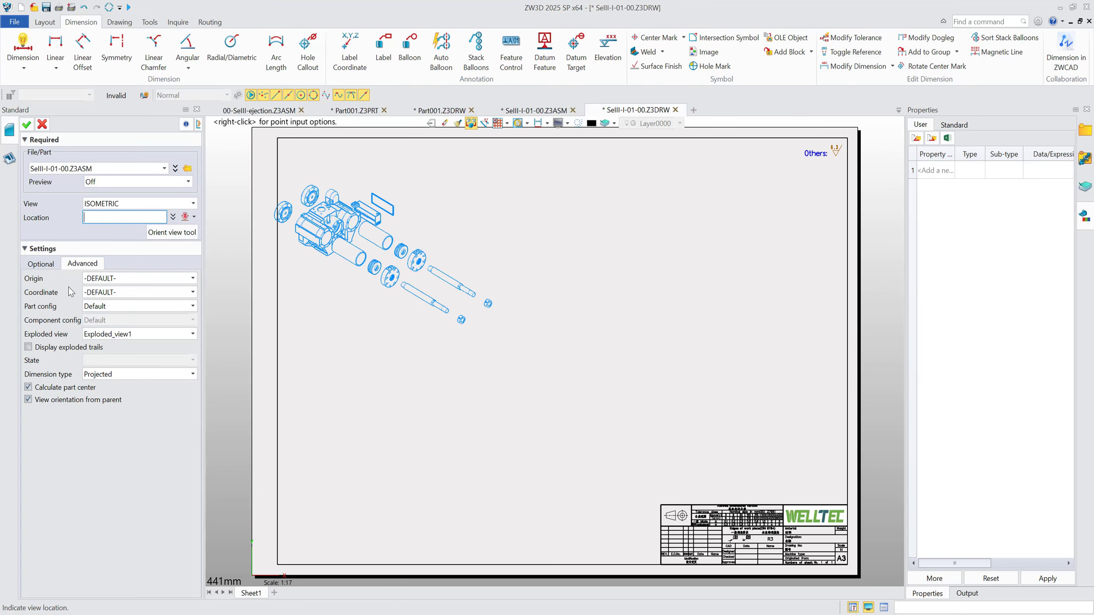
{"action": "left_click", "coordinate": [40, 264]}
{"action": "left_click_drag", "start_coordinate": [167, 468], "coordinate": [115, 467]}
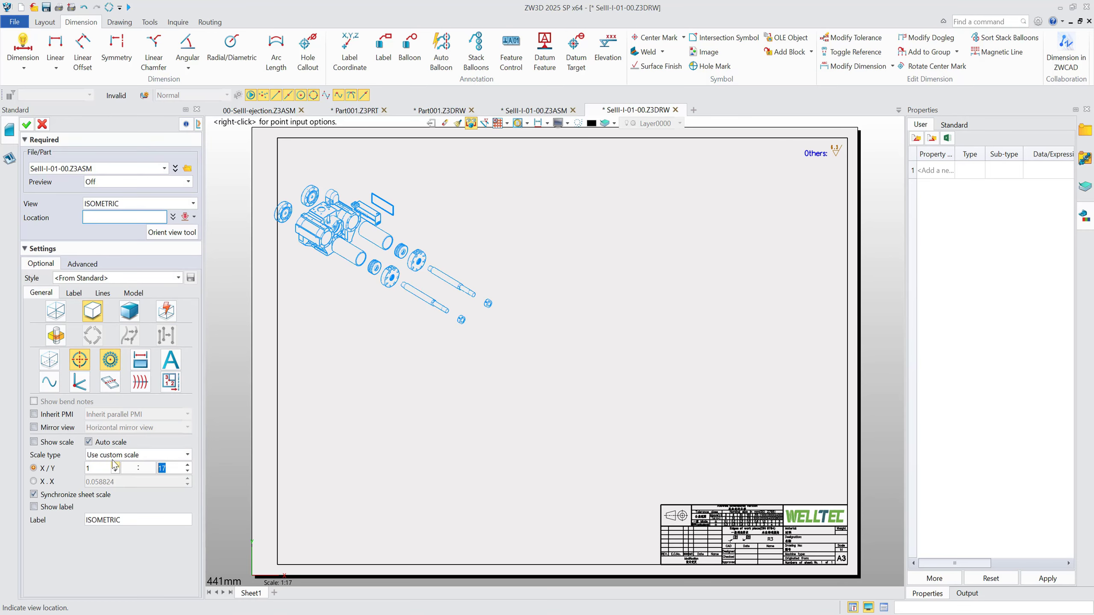
{"action": "type", "text": "15"}
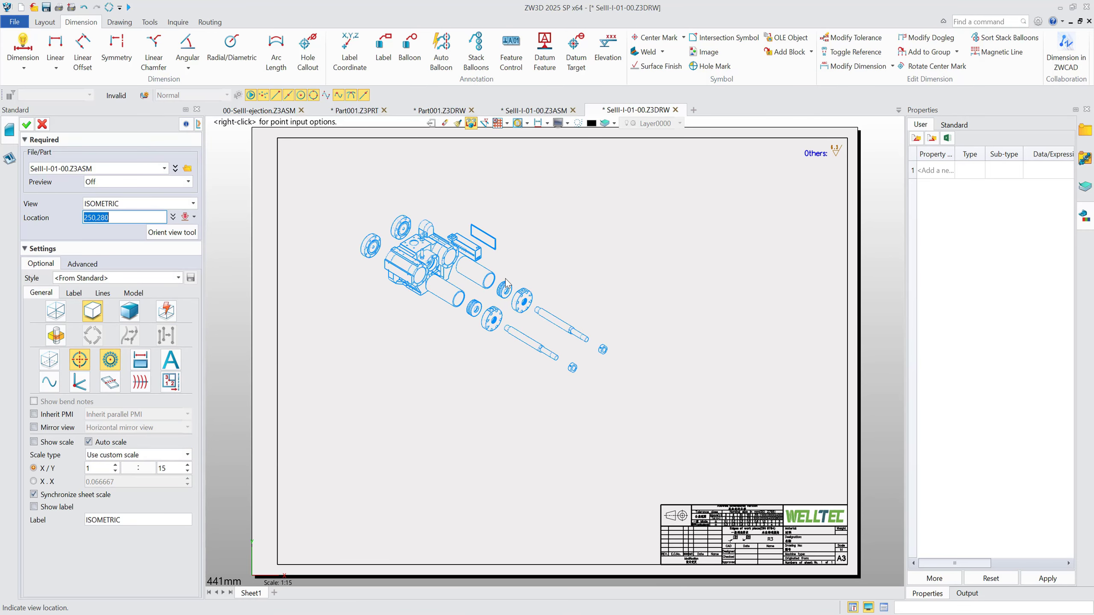
Step: Place the exploded view in the upper part of the sheet, left of centre, and add automatic balloons to its components
{"action": "left_click", "coordinate": [493, 276]}
{"action": "left_click", "coordinate": [26, 125]}
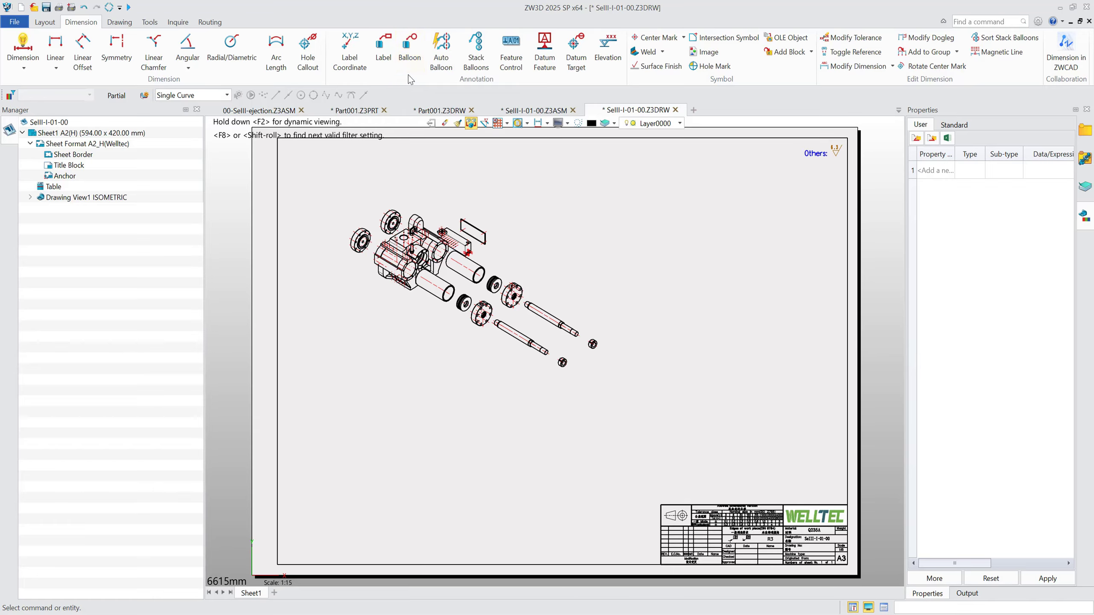
{"action": "left_click", "coordinate": [444, 49]}
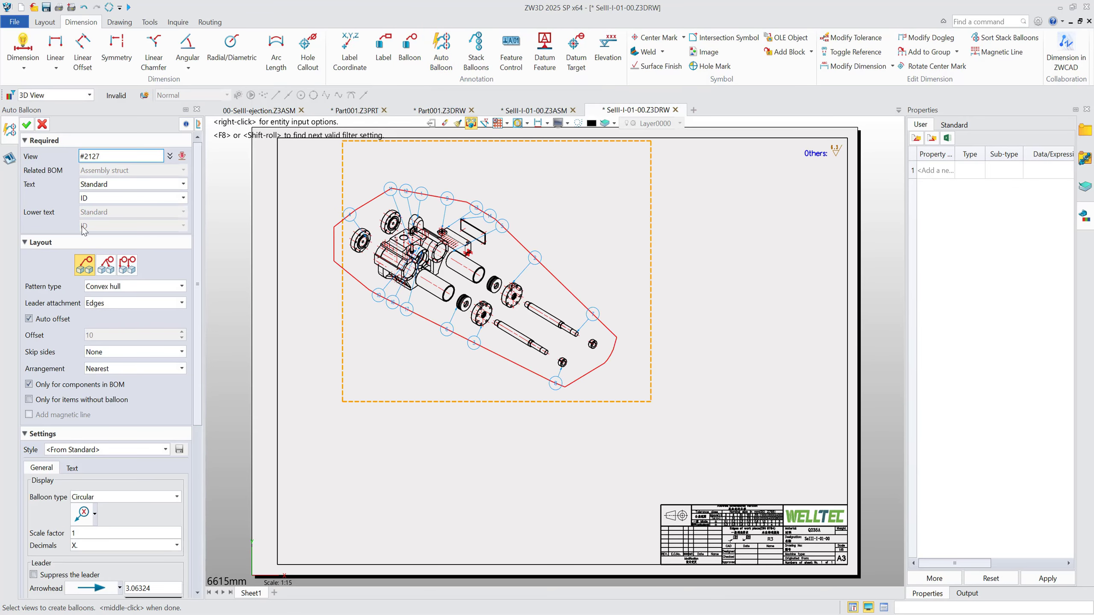
{"action": "left_click", "coordinate": [26, 124]}
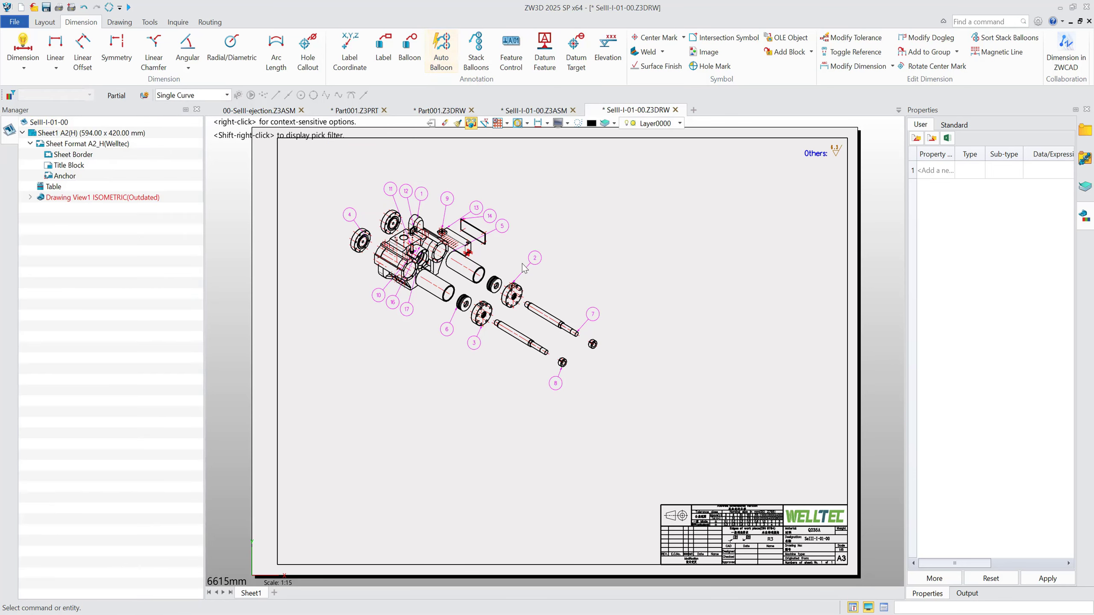
Step: Create a top-level BOM for the ballooned view, adding the Legend attribute as the first column ahead of ID
{"action": "left_click", "coordinate": [45, 21]}
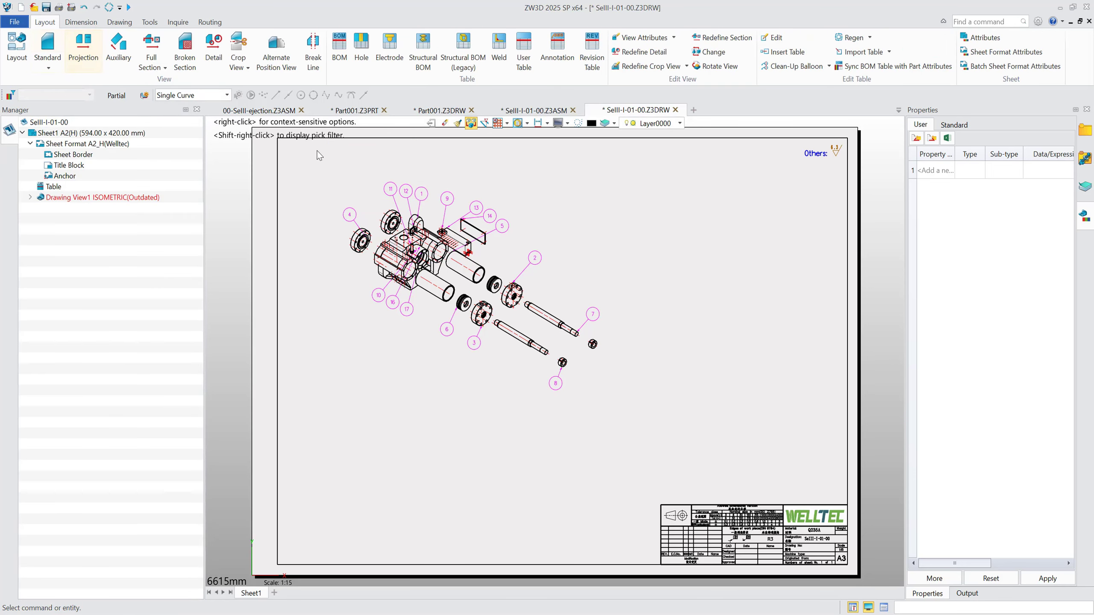
{"action": "left_click", "coordinate": [340, 56]}
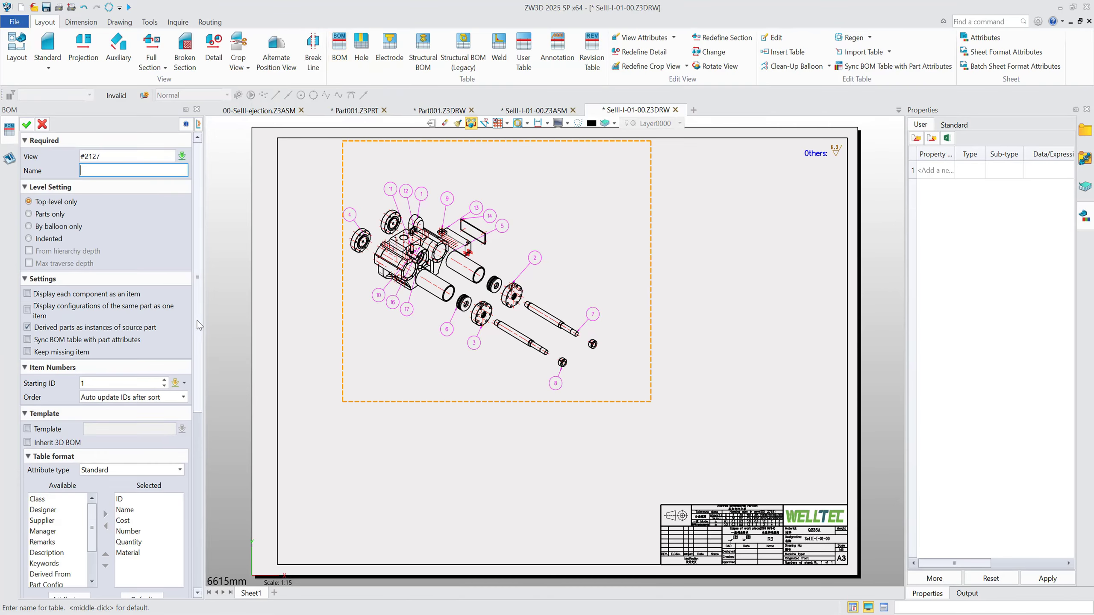
{"action": "scroll", "coordinate": [197, 323], "scroll_direction": "down", "scroll_amount": 5}
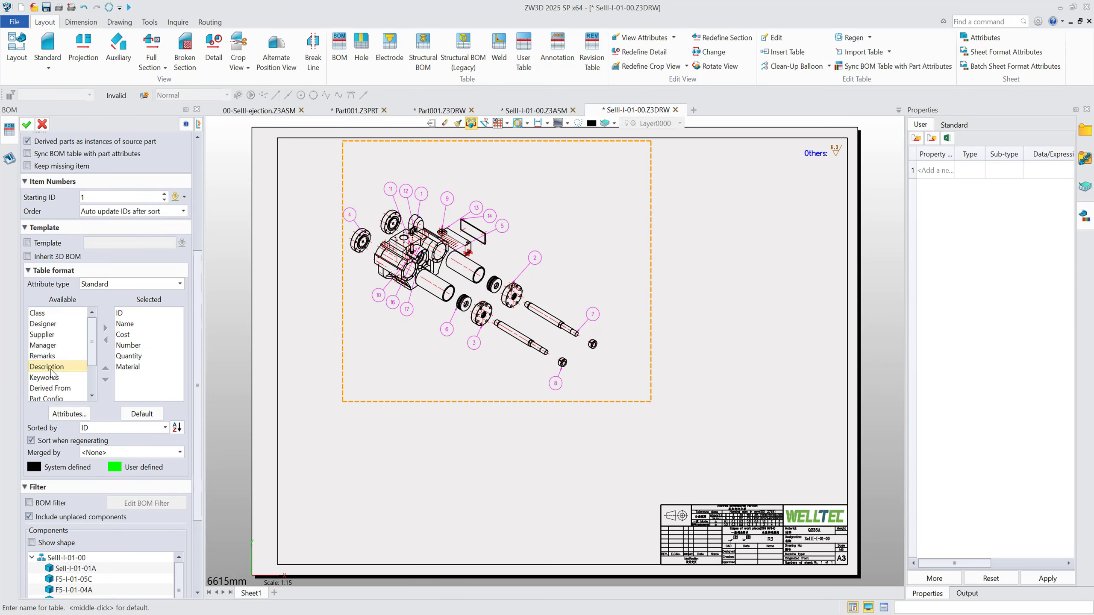
{"action": "scroll", "coordinate": [51, 373], "scroll_direction": "down", "scroll_amount": 1}
{"action": "scroll", "coordinate": [51, 374], "scroll_direction": "down", "scroll_amount": 2}
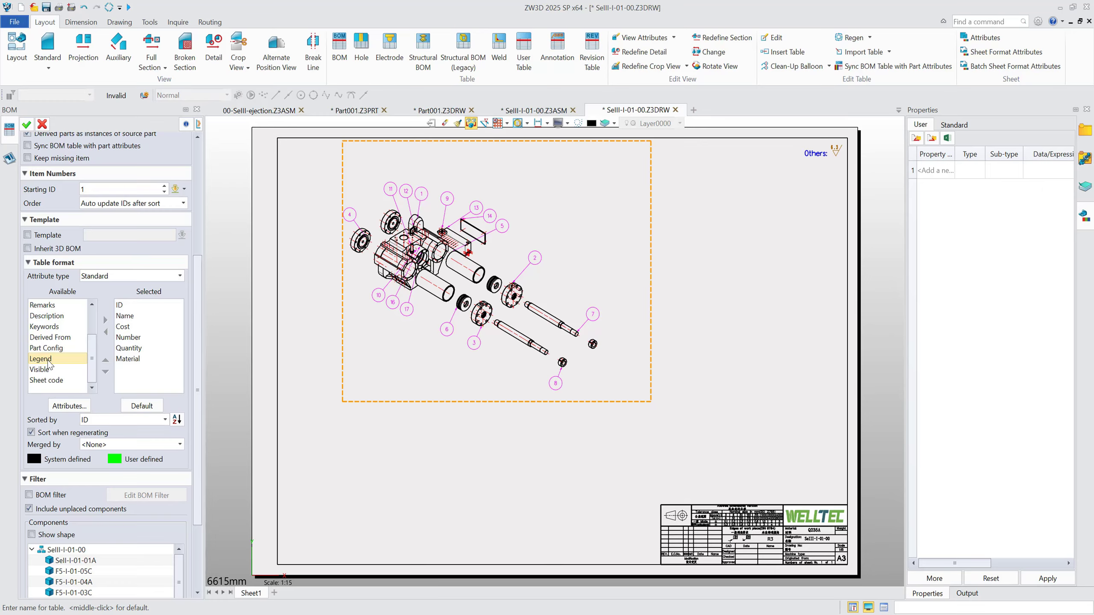
{"action": "double_click", "coordinate": [50, 364]}
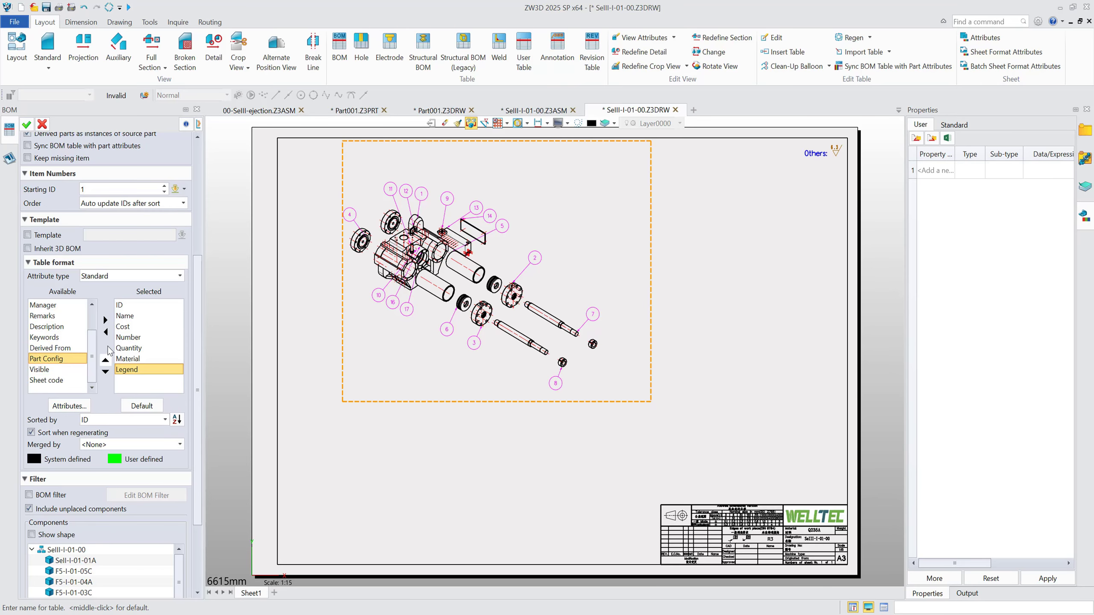
{"action": "left_click", "coordinate": [106, 361]}
{"action": "left_click", "coordinate": [105, 361]}
{"action": "left_click", "coordinate": [106, 361]}
{"action": "left_click", "coordinate": [106, 361]}
{"action": "left_click", "coordinate": [105, 360]}
{"action": "left_click", "coordinate": [106, 360]}
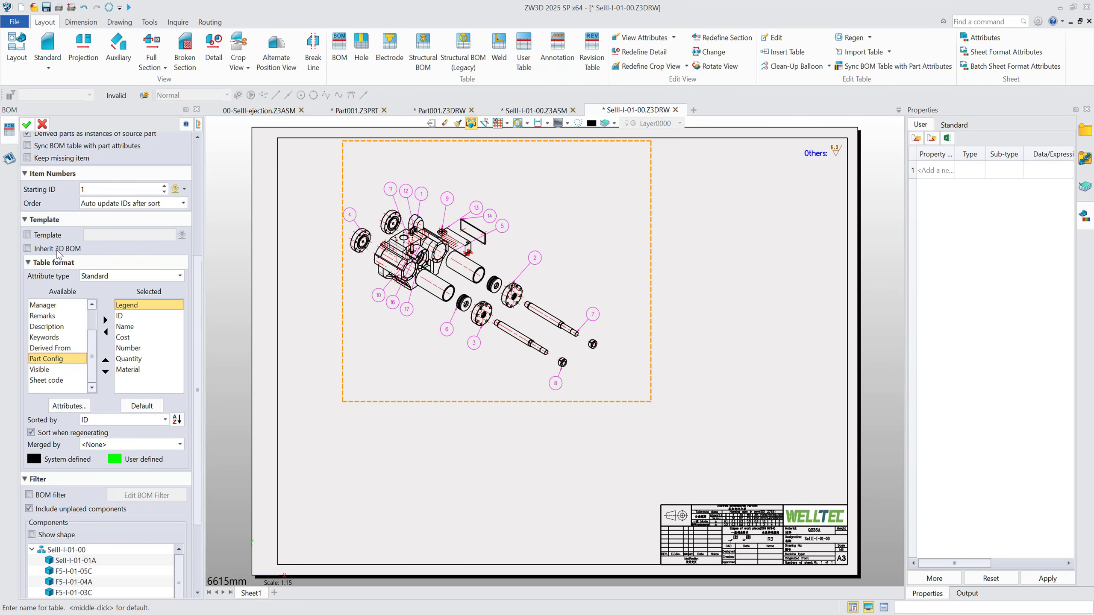
{"action": "left_click", "coordinate": [26, 124]}
Step: Insert the BOM table with a Bottom-Right origin at the lower-left corner of the title block
{"action": "left_click", "coordinate": [173, 188]}
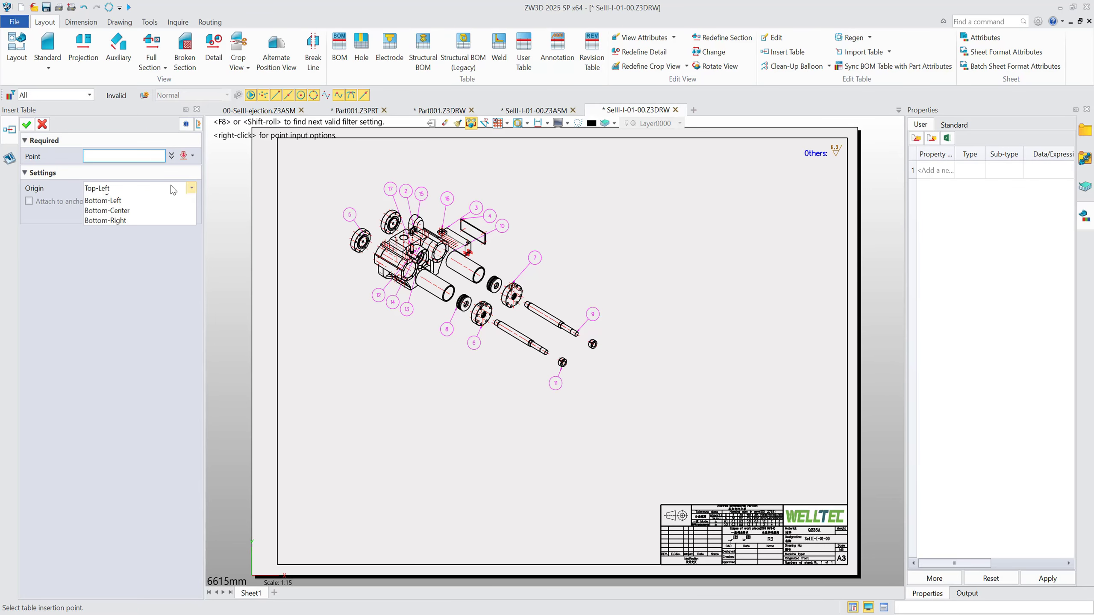
{"action": "left_click", "coordinate": [168, 283]}
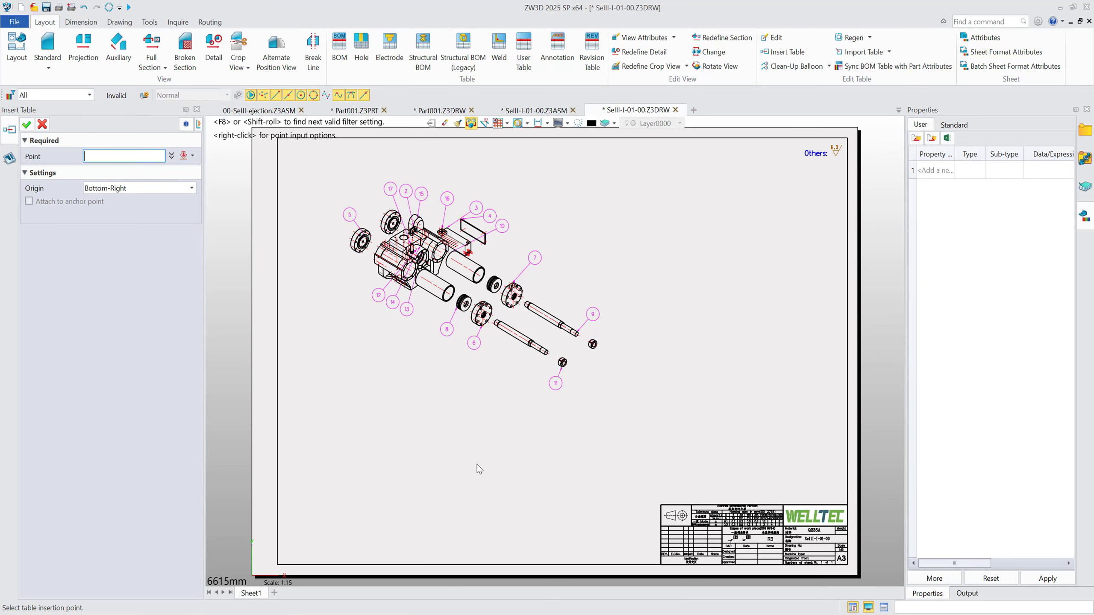
{"action": "left_click", "coordinate": [661, 565]}
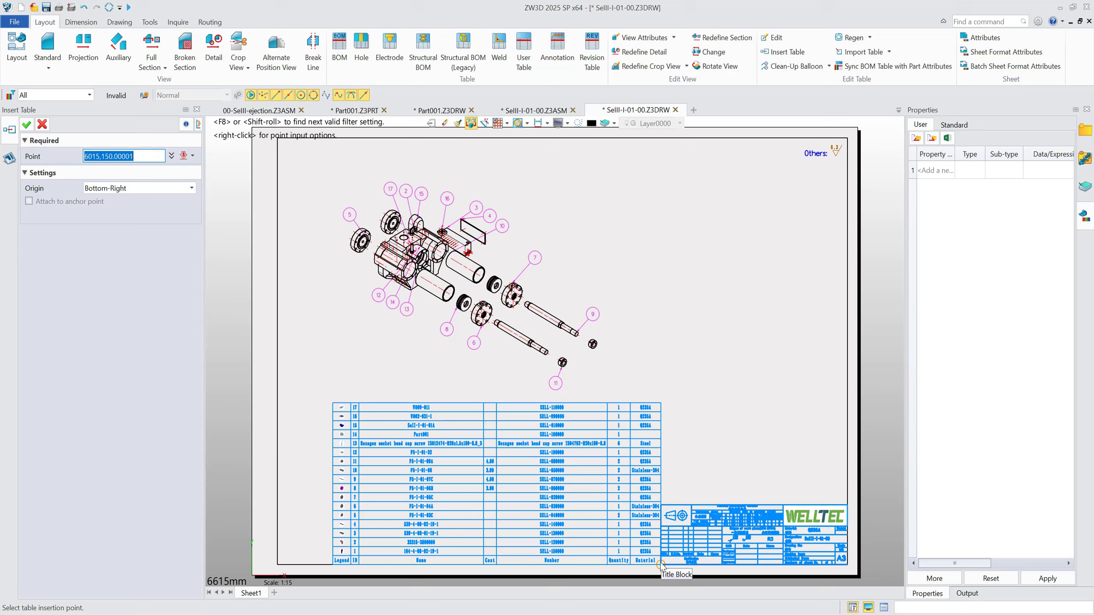
Step: Complete the BOM table insertion using the Bottom-Right origin and the picked point at the title block
{"action": "left_click", "coordinate": [26, 125]}
Step: Preview the enlarged legend thumbnail of item 8, F5-I-01-06B, in the BOM table
{"action": "scroll", "coordinate": [697, 315], "scroll_direction": "down", "scroll_amount": 2}
{"action": "scroll", "coordinate": [564, 462], "scroll_direction": "up", "scroll_amount": 10}
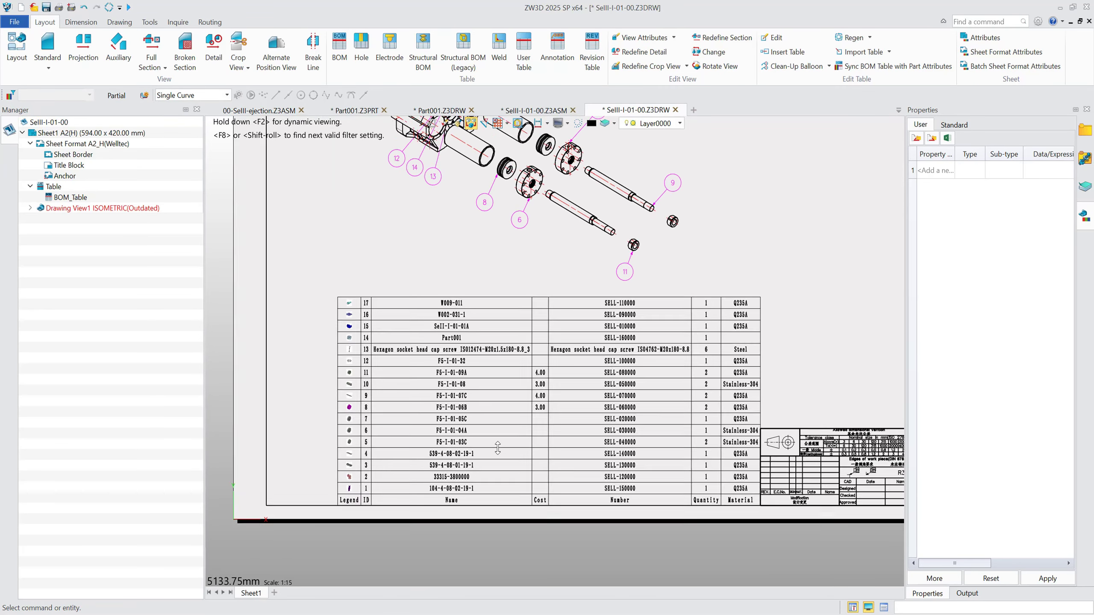
{"action": "left_click", "coordinate": [335, 428]}
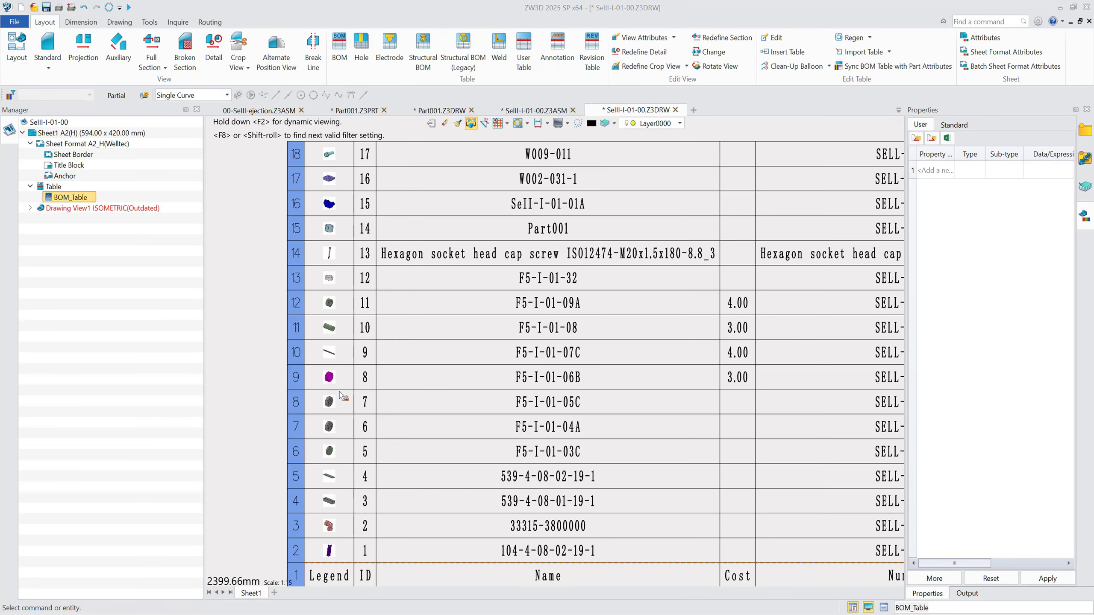
{"action": "mouse_move", "coordinate": [332, 382]}
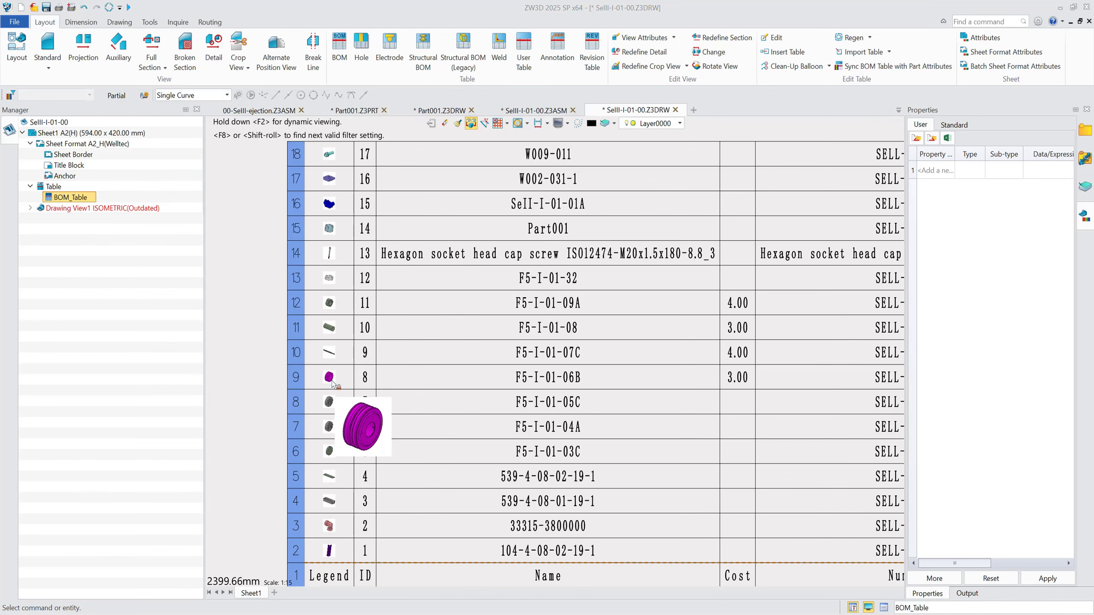
Step: Open part F5-I-01-08 from its legend cell in the BOM table and close the part again
{"action": "right_click", "coordinate": [334, 335]}
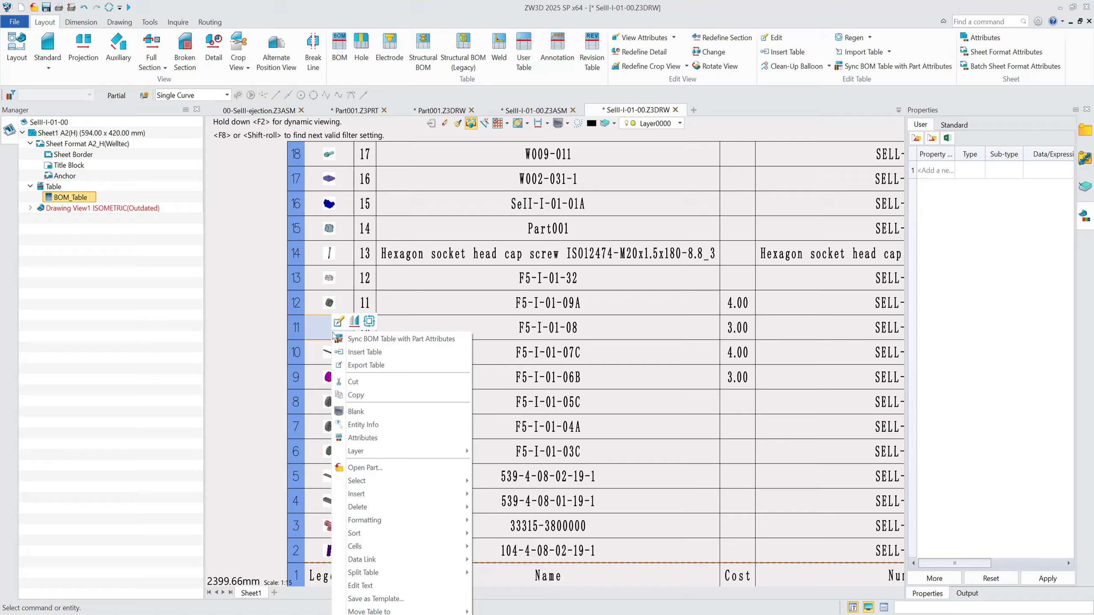
{"action": "left_click", "coordinate": [390, 467]}
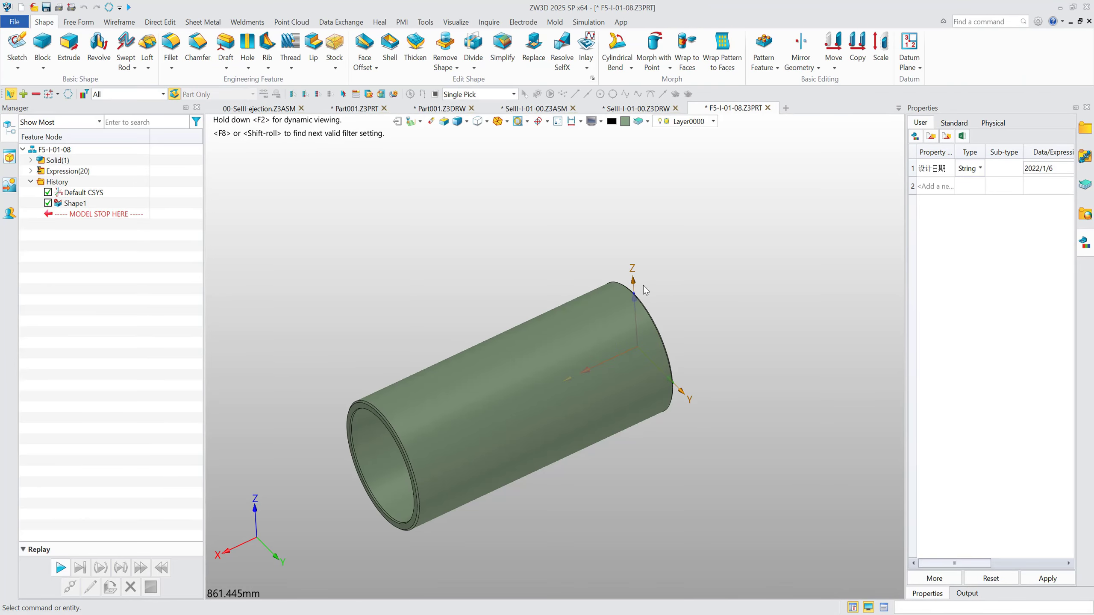
{"action": "left_click", "coordinate": [768, 108]}
{"action": "left_click", "coordinate": [584, 386]}
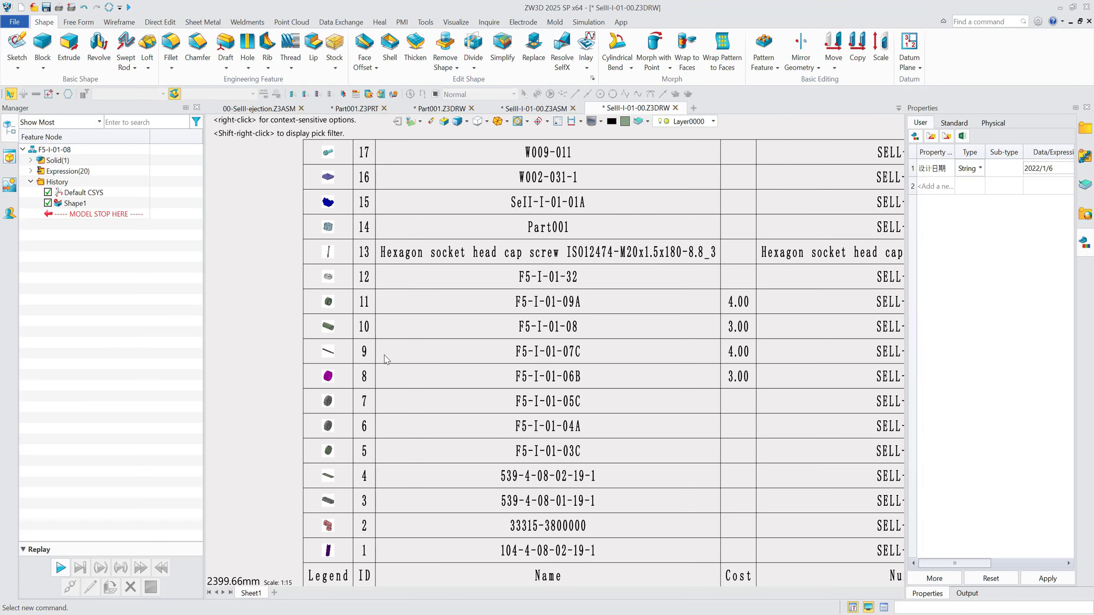
Step: Export the whole BOM table to the desktop as the Excel file BOM_Table.xlsx
{"action": "scroll", "coordinate": [395, 359], "scroll_direction": "down", "scroll_amount": 5}
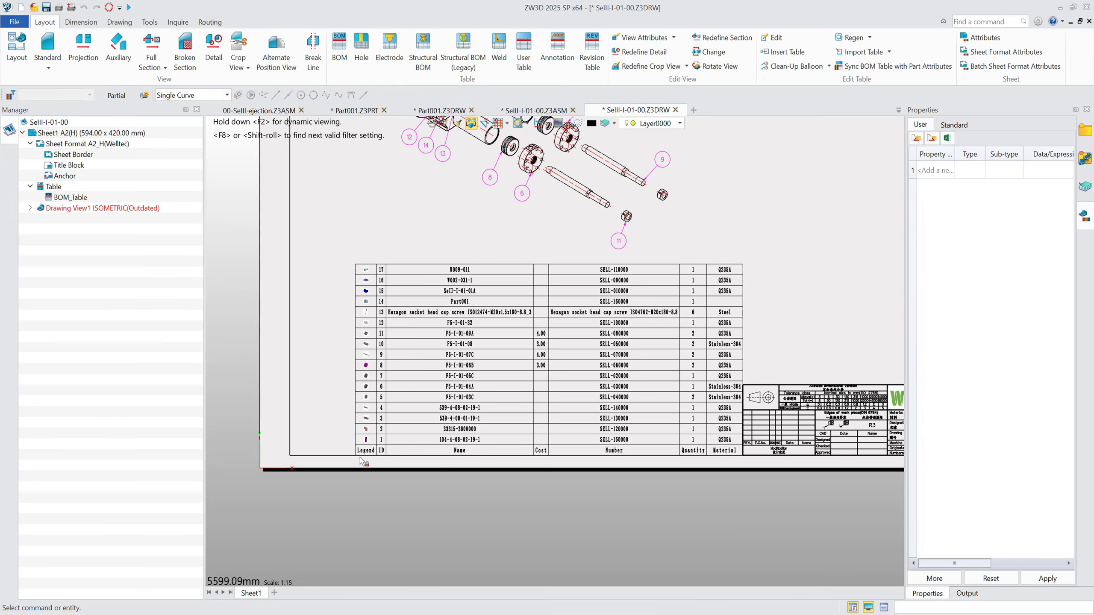
{"action": "left_click", "coordinate": [352, 457]}
{"action": "right_click", "coordinate": [352, 458]}
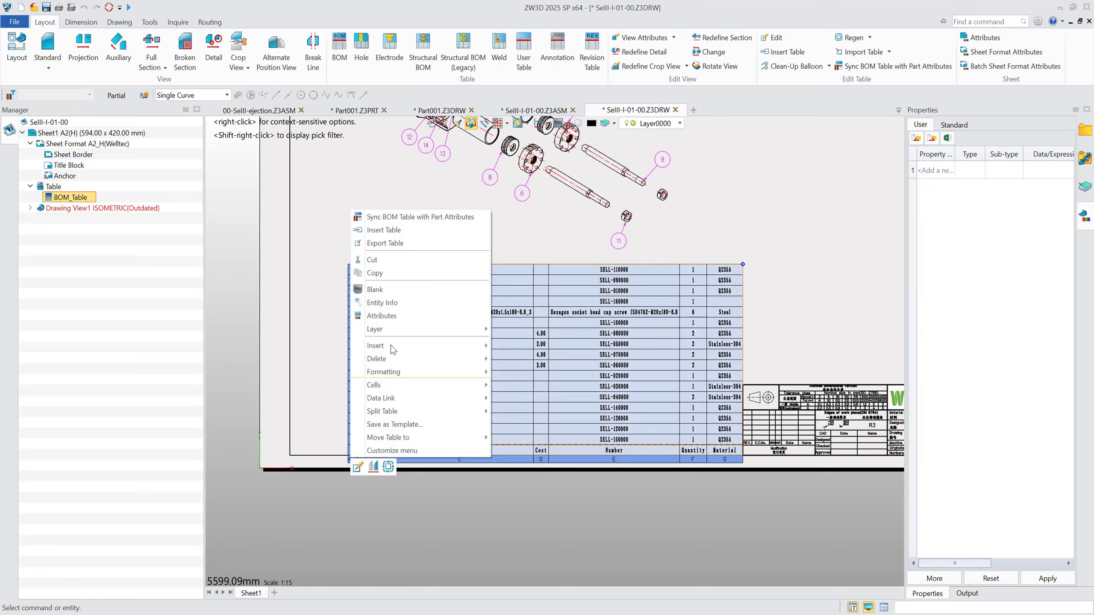
{"action": "left_click", "coordinate": [428, 233]}
{"action": "left_click", "coordinate": [261, 181]}
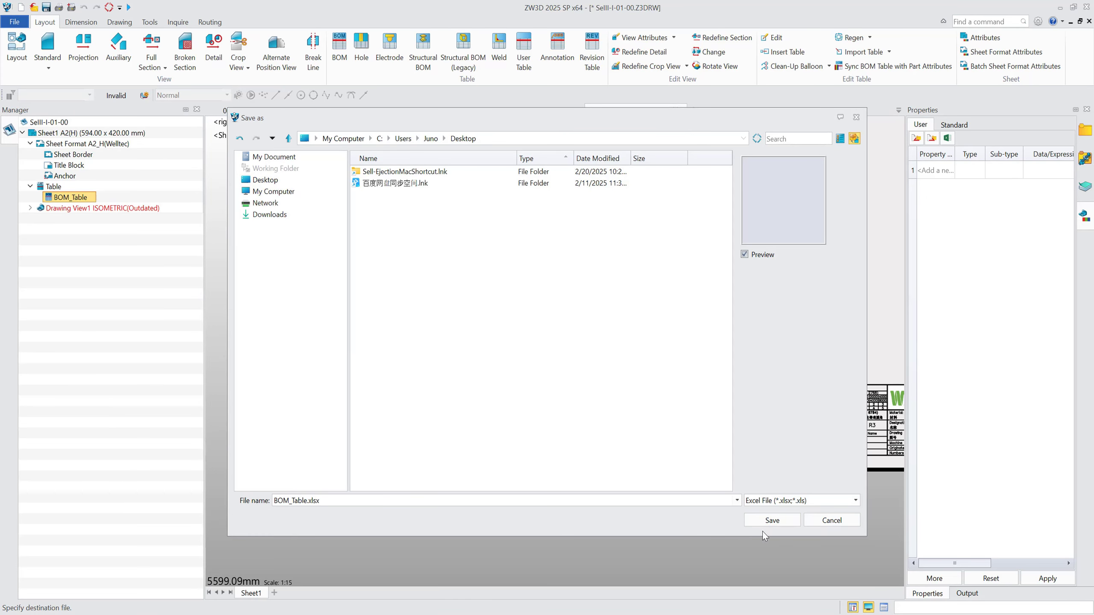
{"action": "left_click", "coordinate": [771, 519]}
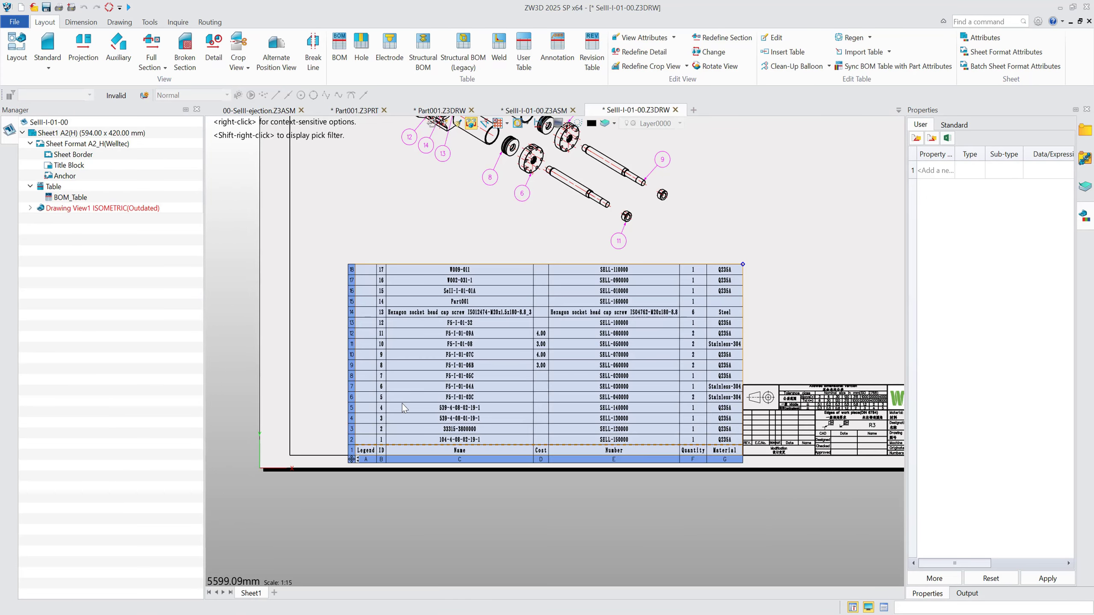
{"action": "left_click", "coordinate": [368, 466]}
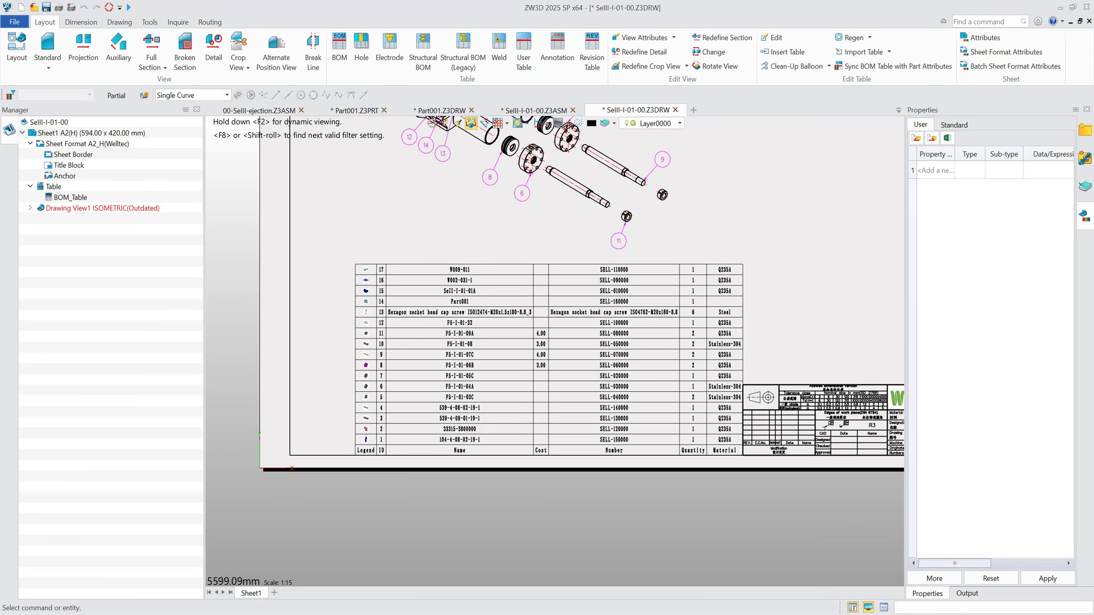
Step: Open BOM_Table.xlsx from the desktop in Excel and examine its Legend, ID and Name columns
{"action": "key", "text": "super+d"}
{"action": "double_click", "coordinate": [154, 556]}
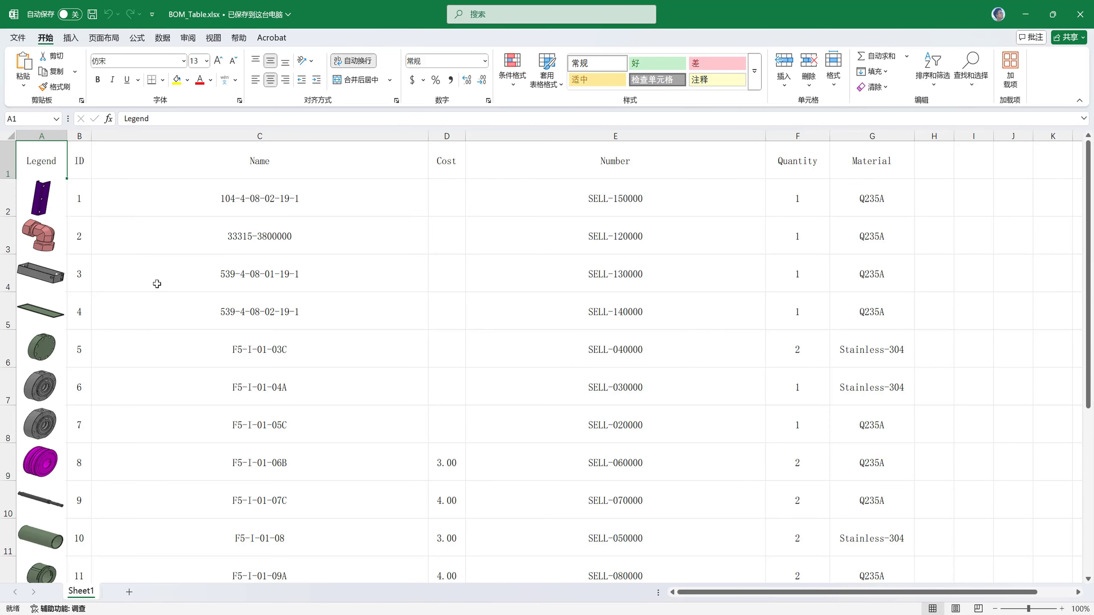
{"action": "left_click", "coordinate": [156, 284]}
{"action": "scroll", "coordinate": [149, 296], "scroll_direction": "up", "scroll_amount": 6, "text": "ctrl"}
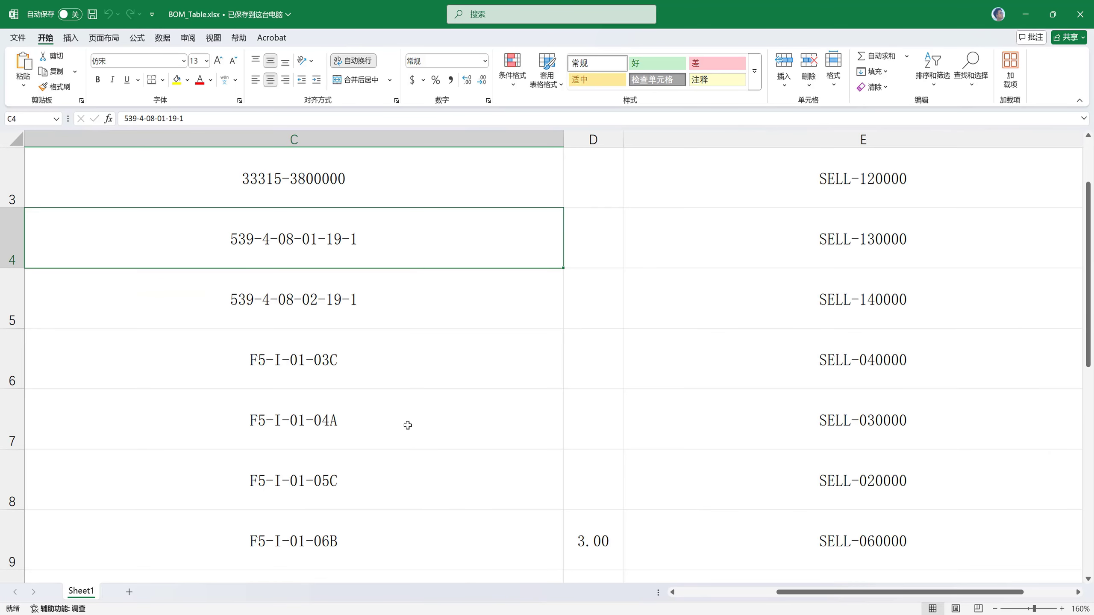
{"action": "left_click_drag", "start_coordinate": [820, 597], "coordinate": [721, 597]}
{"action": "scroll", "coordinate": [372, 436], "scroll_direction": "up", "scroll_amount": 2}
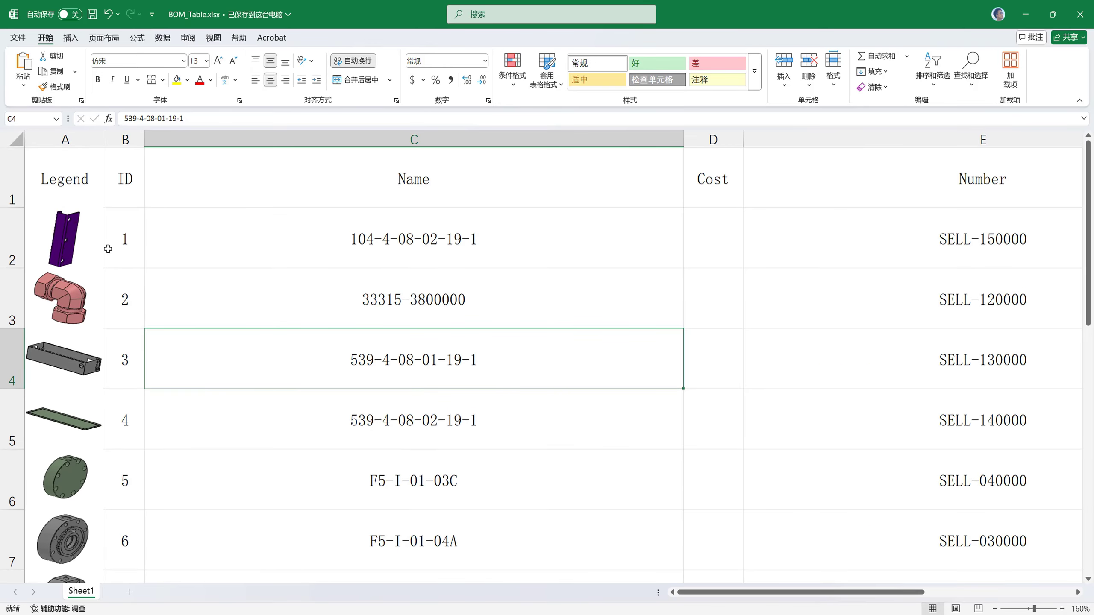
{"action": "left_click", "coordinate": [282, 259]}
{"action": "scroll", "coordinate": [298, 271], "scroll_direction": "down", "scroll_amount": 2, "text": "ctrl"}
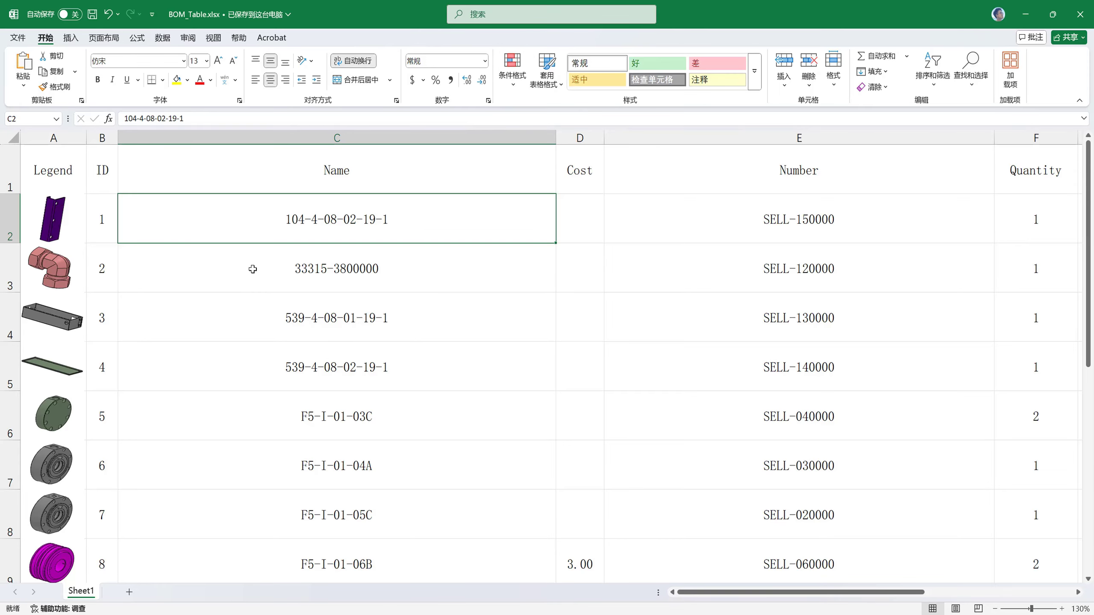
{"action": "left_click", "coordinate": [274, 271]}
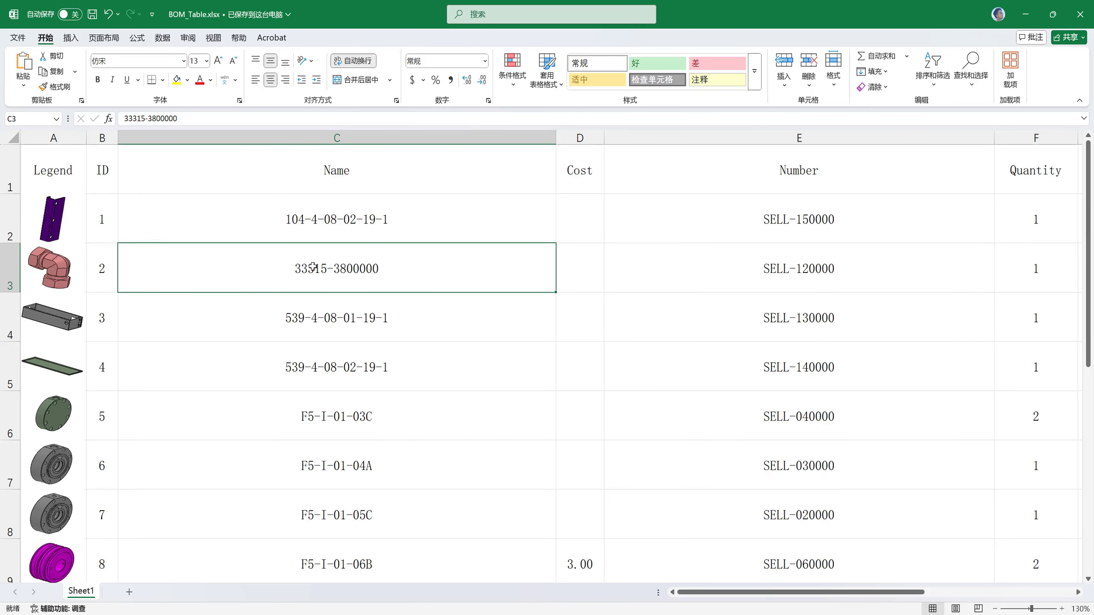
{"action": "left_click", "coordinate": [64, 281]}
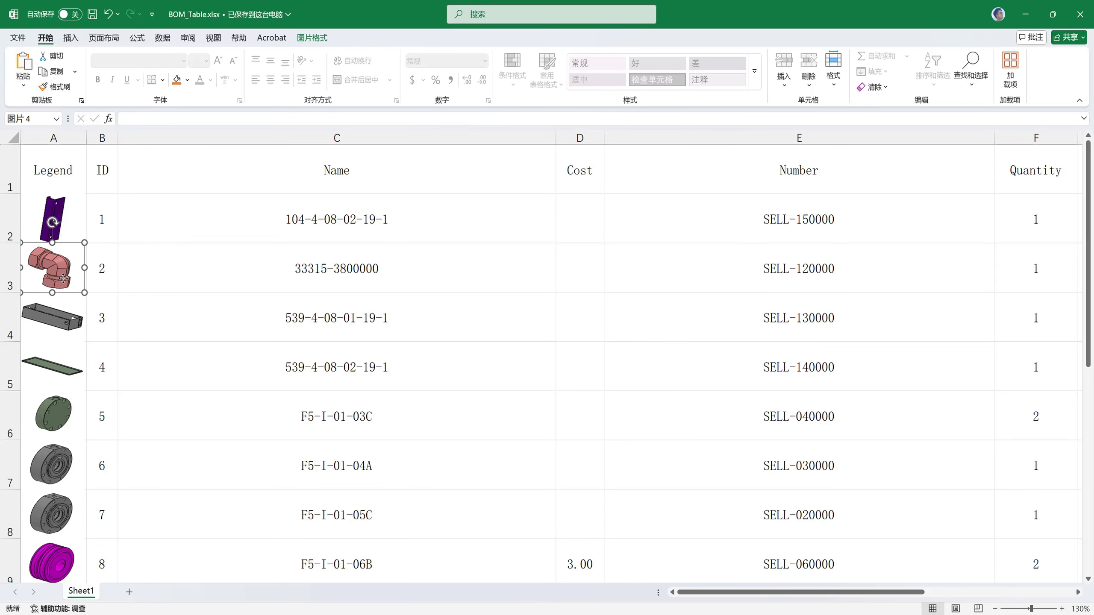
{"action": "left_click", "coordinate": [240, 283]}
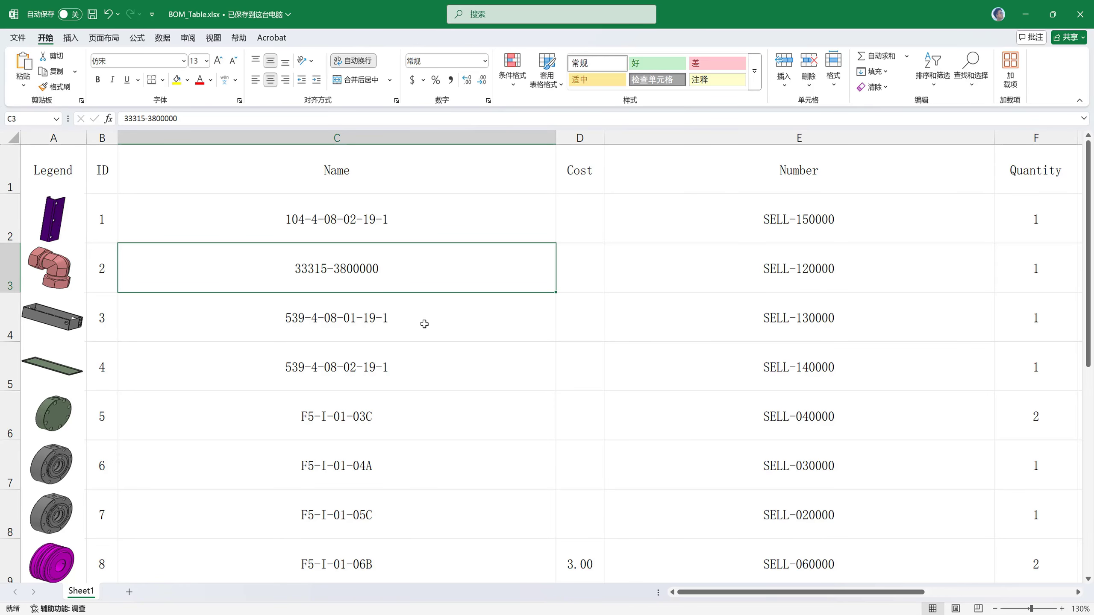
{"action": "scroll", "coordinate": [425, 323], "scroll_direction": "down", "scroll_amount": 2, "text": "ctrl"}
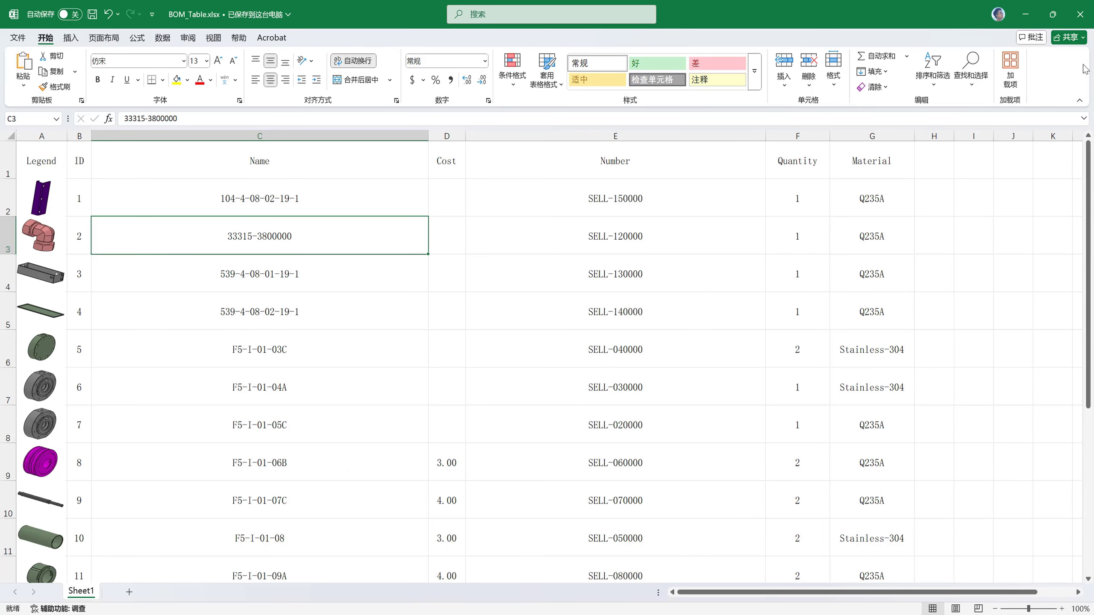
Step: Close the BOM_Table.xlsx workbook and switch back to the full assembly drawing sheet in ZW3D
{"action": "left_click", "coordinate": [1081, 14]}
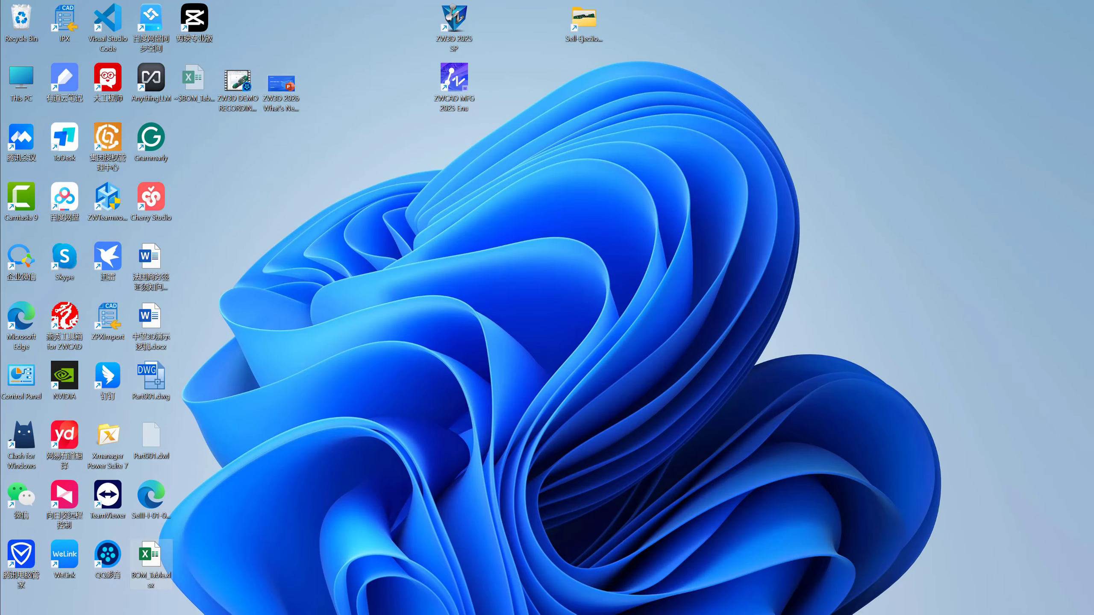
{"action": "mouse_move", "coordinate": [649, 613]}
{"action": "left_click", "coordinate": [649, 564]}
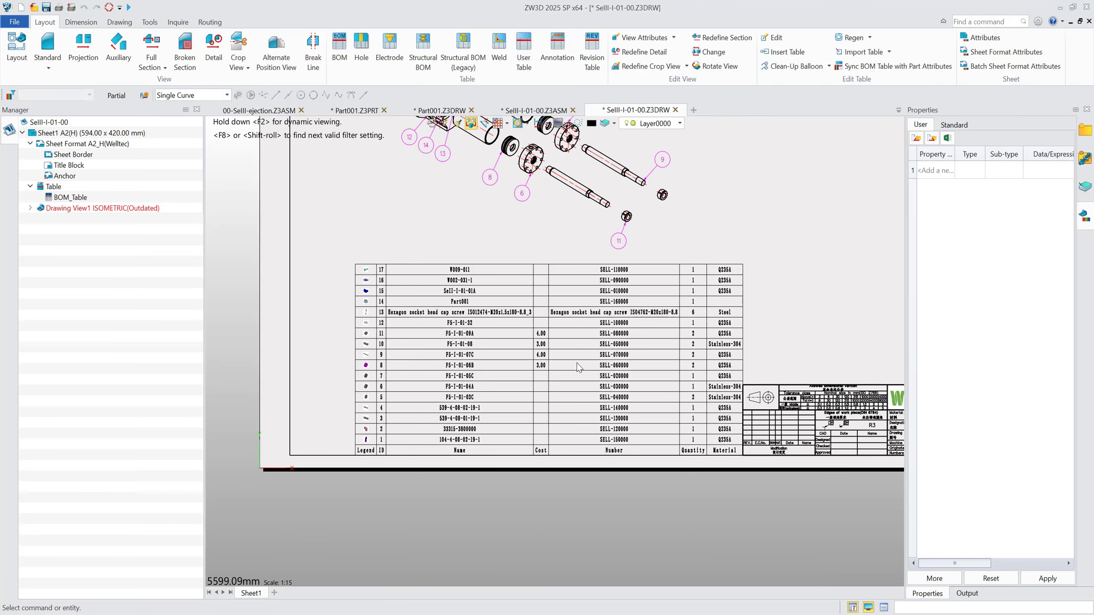
{"action": "key", "text": "ctrl+a"}
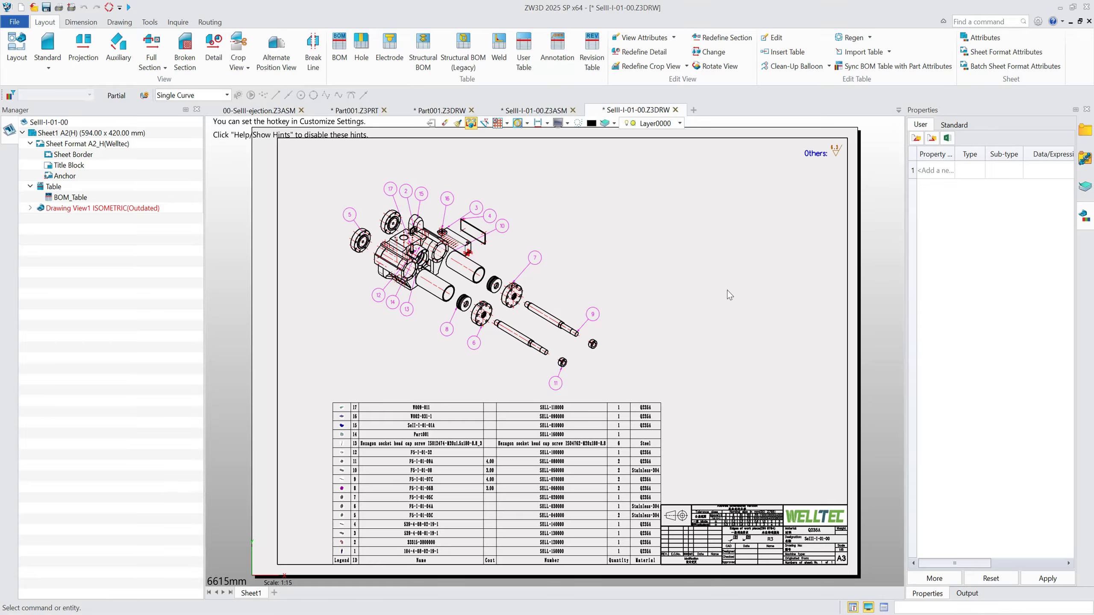
Step: Start Auto Drafting in the SeIII-I-01-00 assembly, selecting the Layer0000 models and excluding the current object
{"action": "left_click", "coordinate": [533, 111]}
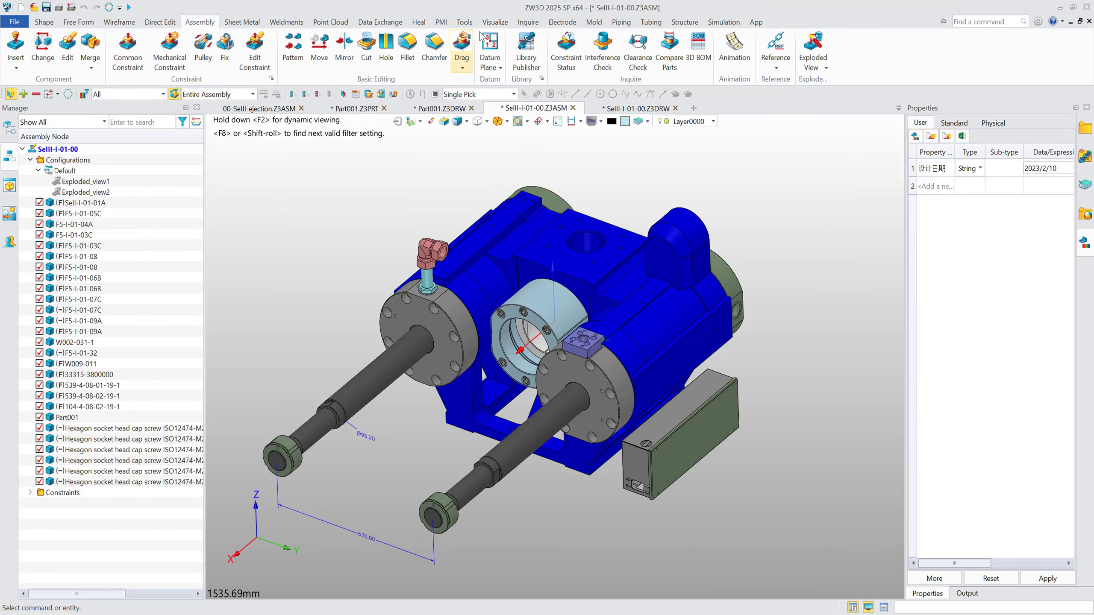
{"action": "left_click", "coordinate": [464, 22]}
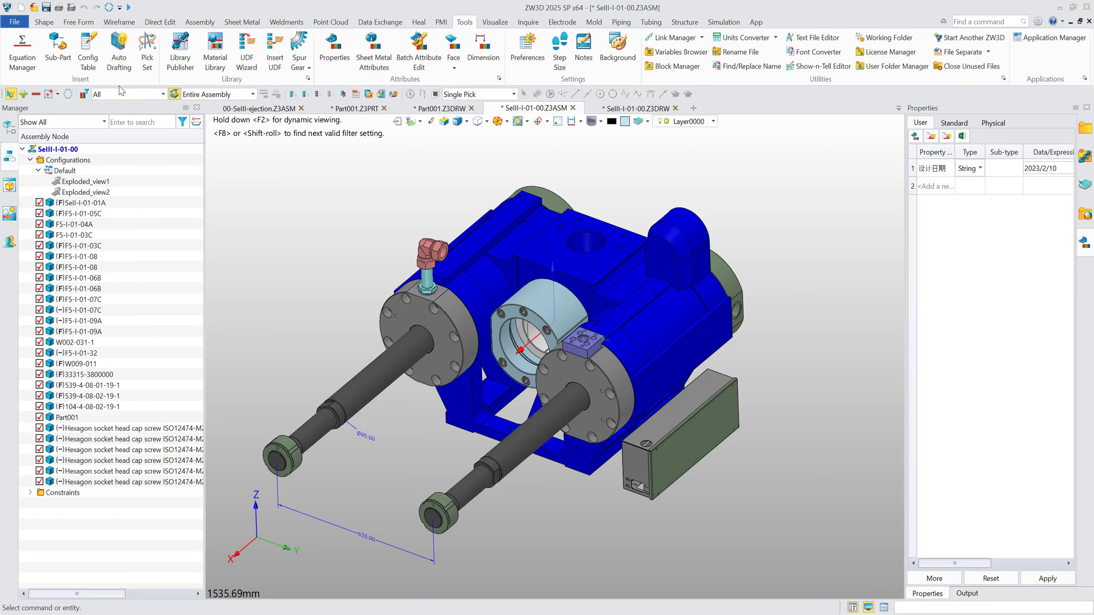
{"action": "left_click", "coordinate": [130, 60]}
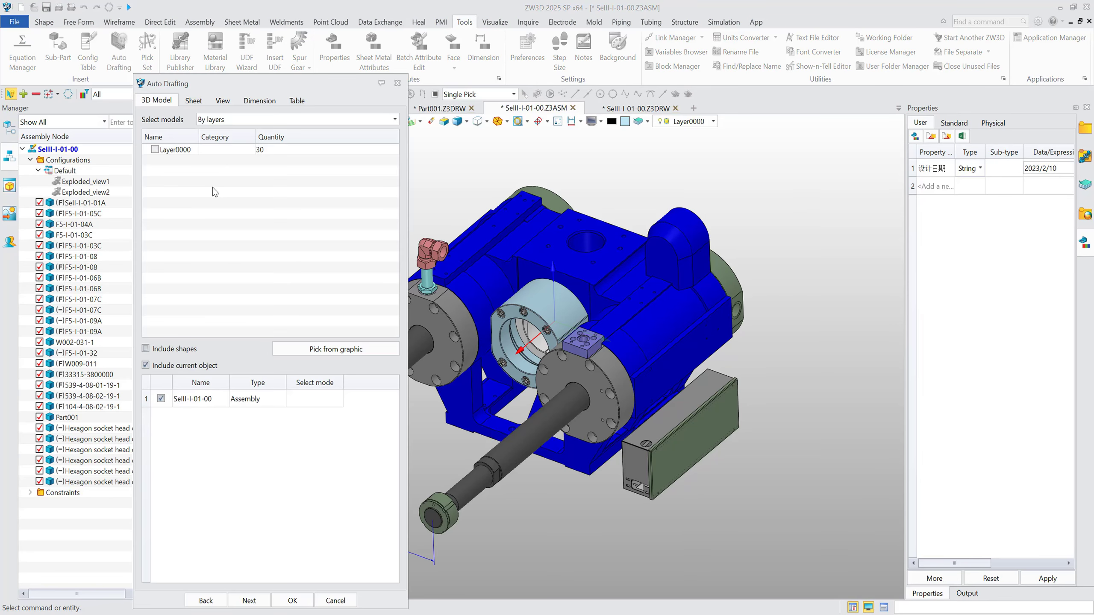
{"action": "left_click_drag", "start_coordinate": [252, 88], "coordinate": [872, 105]}
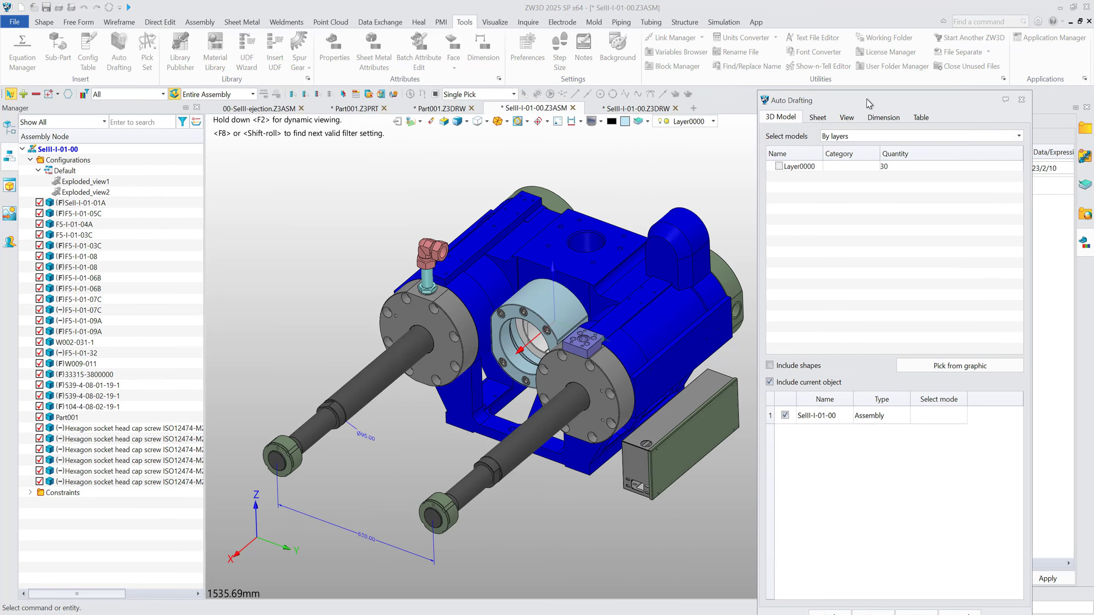
{"action": "left_click", "coordinate": [779, 167]}
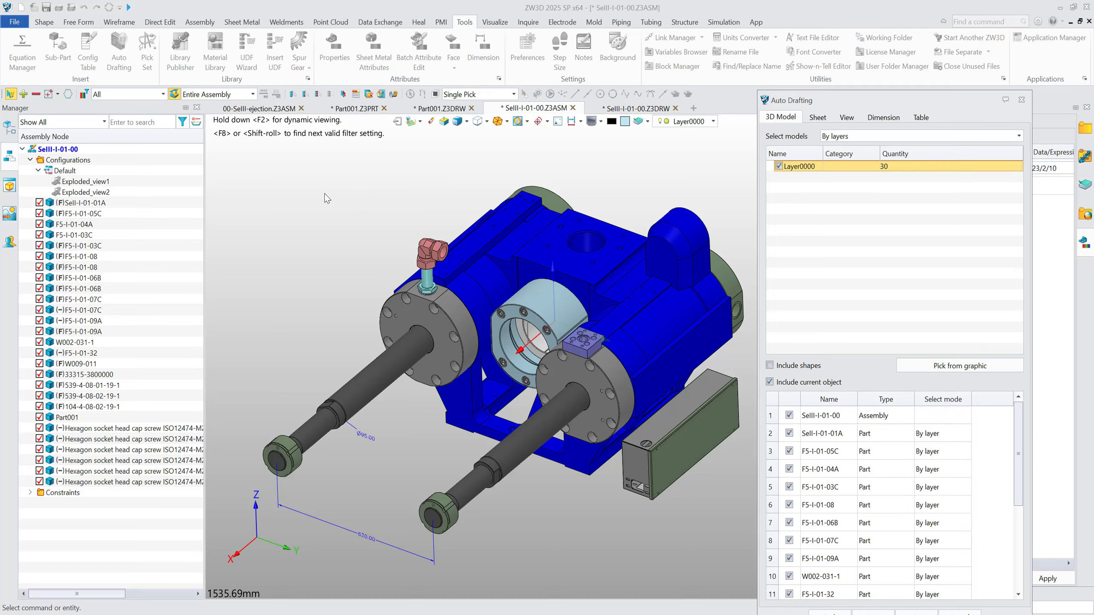
{"action": "left_click", "coordinate": [770, 382]}
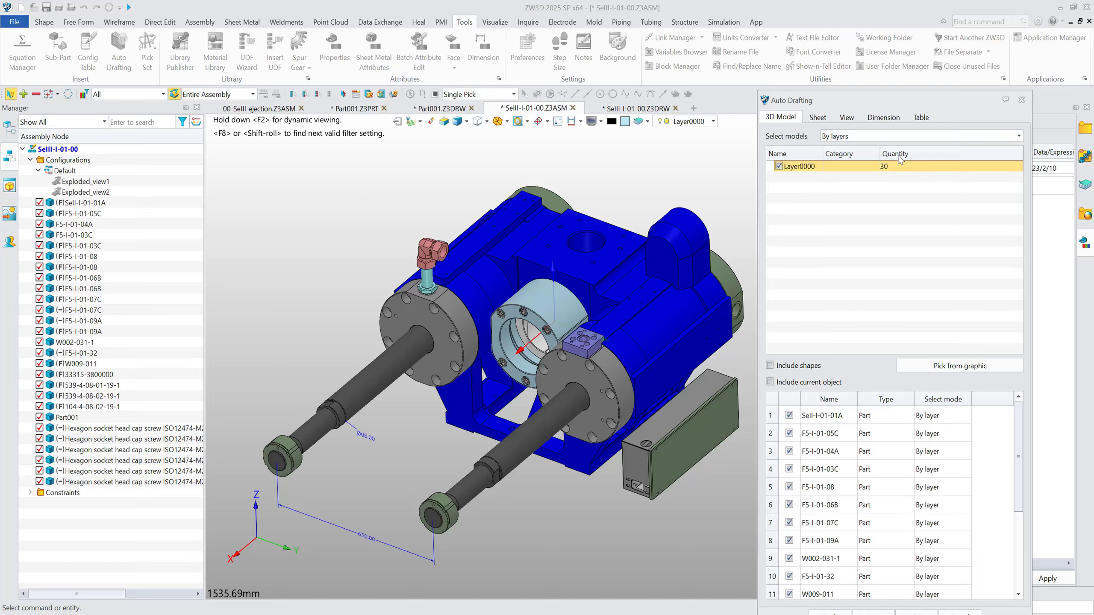
Step: Set the Auto Drafting sheet type to One file for each
{"action": "left_click_drag", "start_coordinate": [916, 103], "coordinate": [914, 54]}
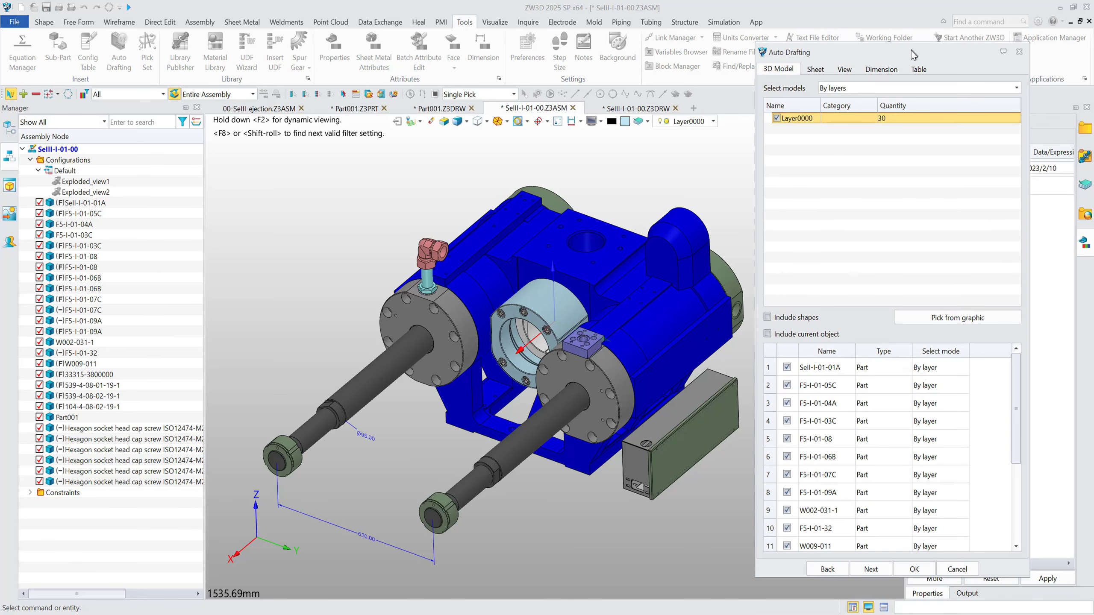
{"action": "left_click", "coordinate": [819, 70]}
{"action": "left_click", "coordinate": [906, 87]}
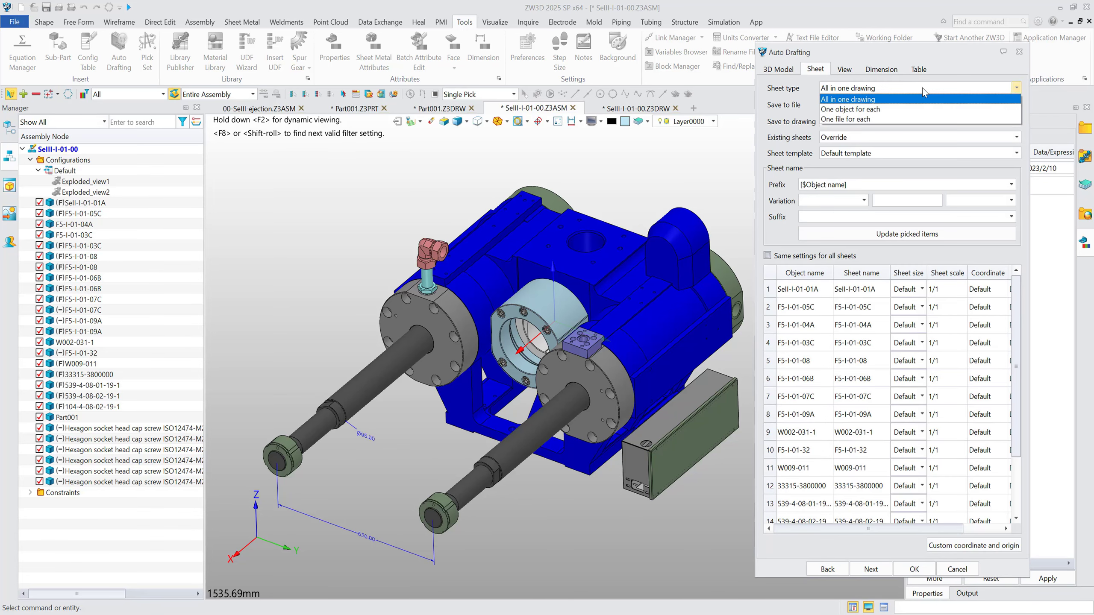
{"action": "left_click", "coordinate": [896, 119]}
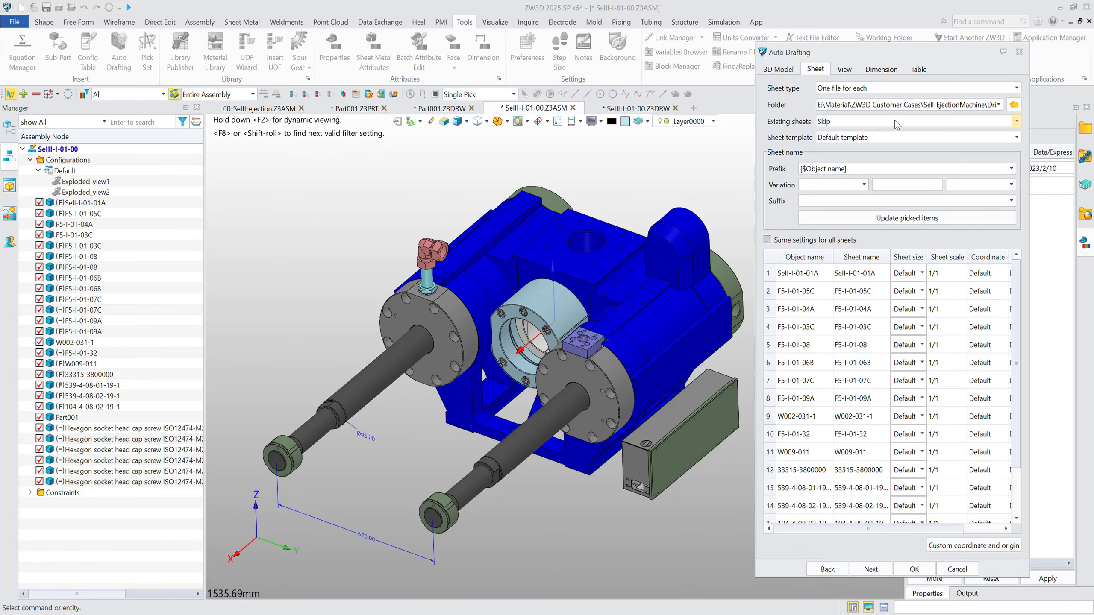
Step: Create a folder named New Folder on the desktop and choose it as the output folder for the drawings
{"action": "left_click", "coordinate": [1014, 104]}
{"action": "left_click", "coordinate": [265, 180]}
{"action": "right_click", "coordinate": [421, 252]}
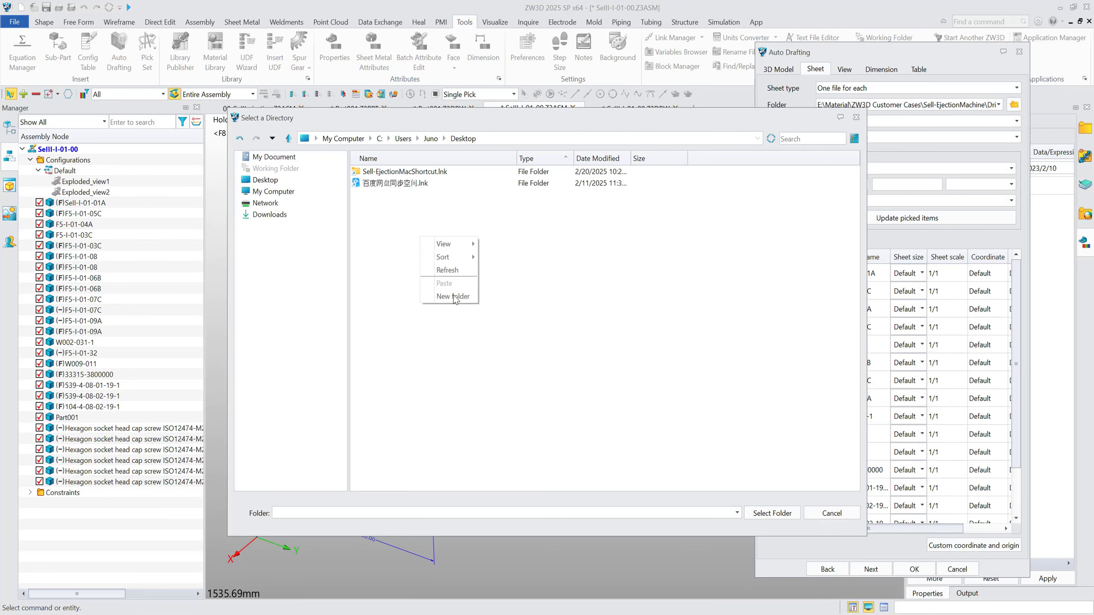
{"action": "left_click", "coordinate": [456, 297]}
{"action": "key", "text": "Return"}
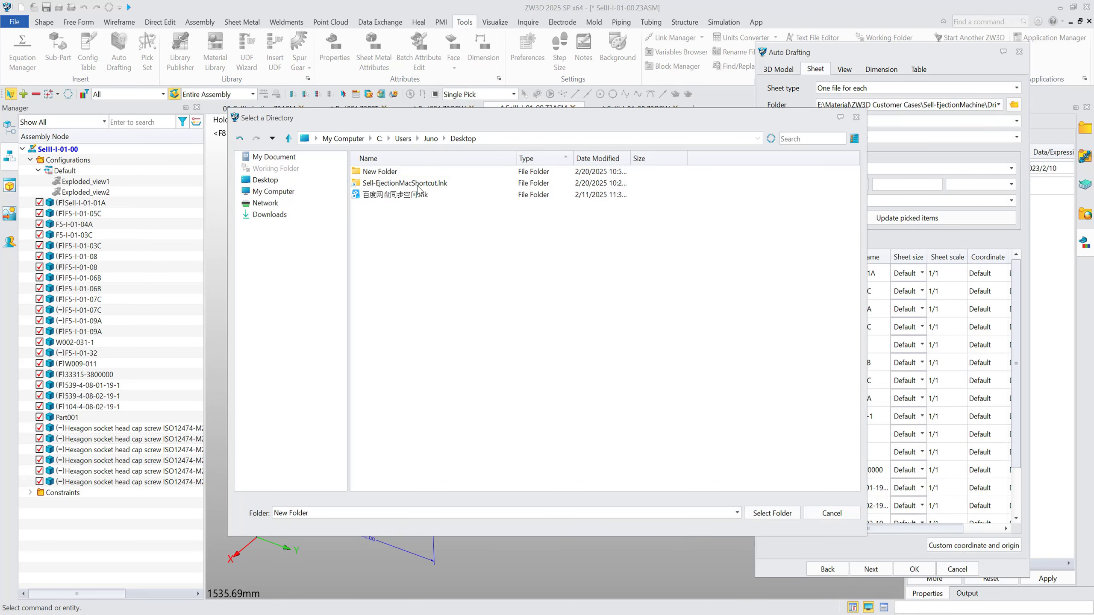
{"action": "left_click", "coordinate": [766, 513]}
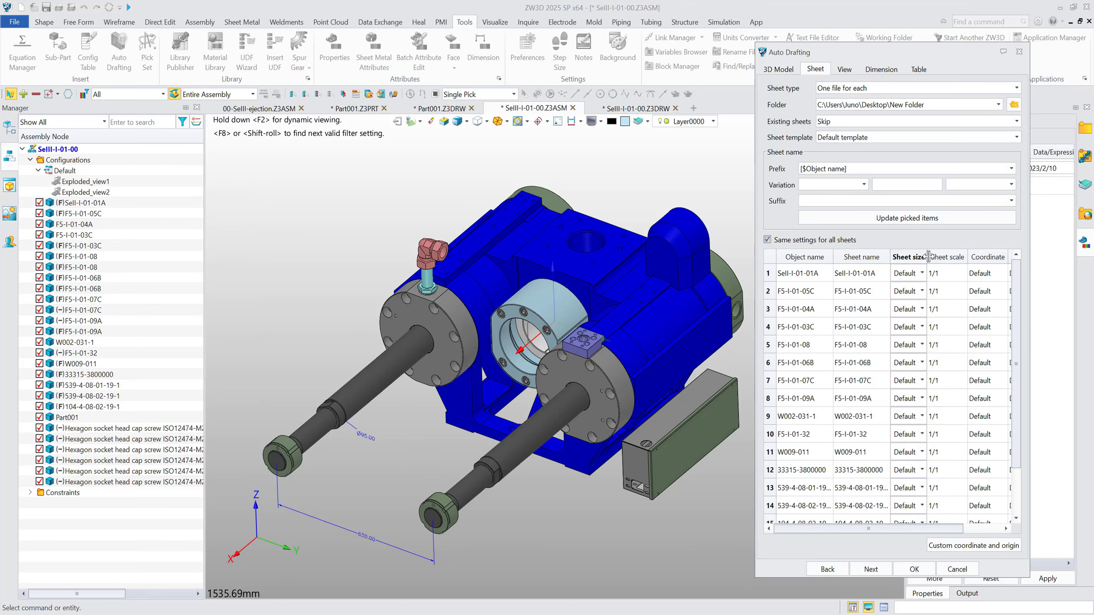
Step: Set the sheet size to A2_H(Welltec) for all part drawings in the Auto Drafting sheet settings
{"action": "left_click_drag", "start_coordinate": [928, 256], "coordinate": [947, 257]}
{"action": "left_click", "coordinate": [941, 273]}
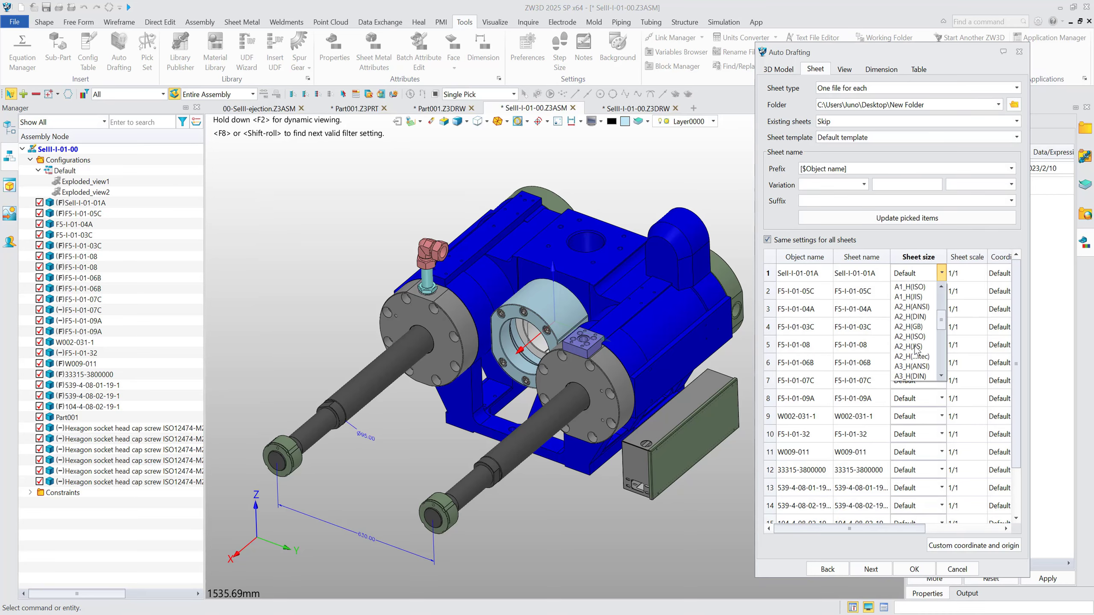
{"action": "left_click", "coordinate": [922, 338]}
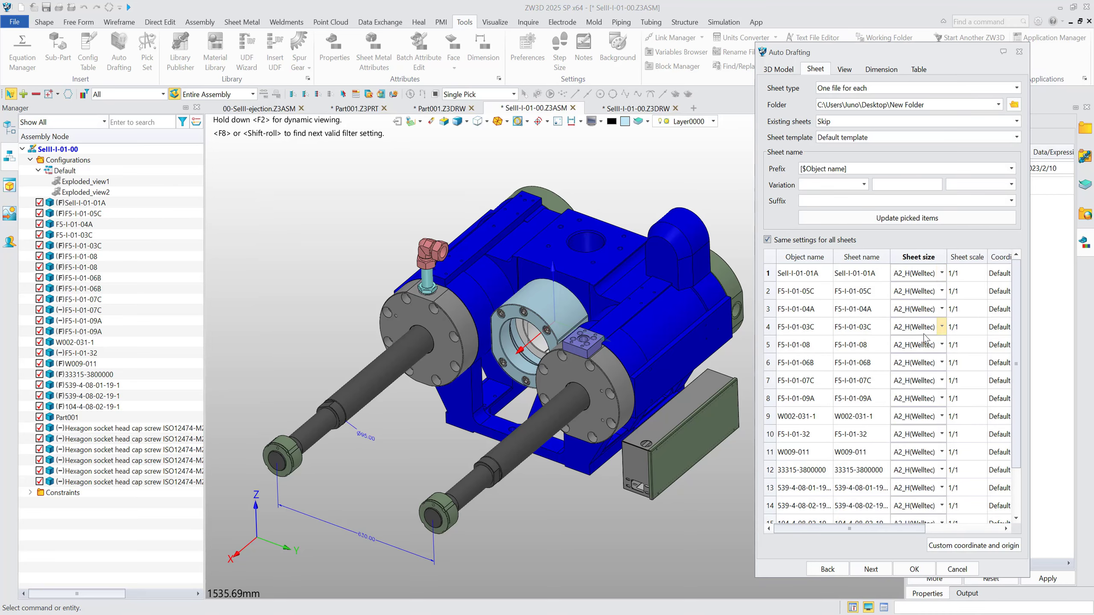
Step: Replace the right view with the left view in the first-angle layout, keeping the front and top views
{"action": "left_click", "coordinate": [845, 69]}
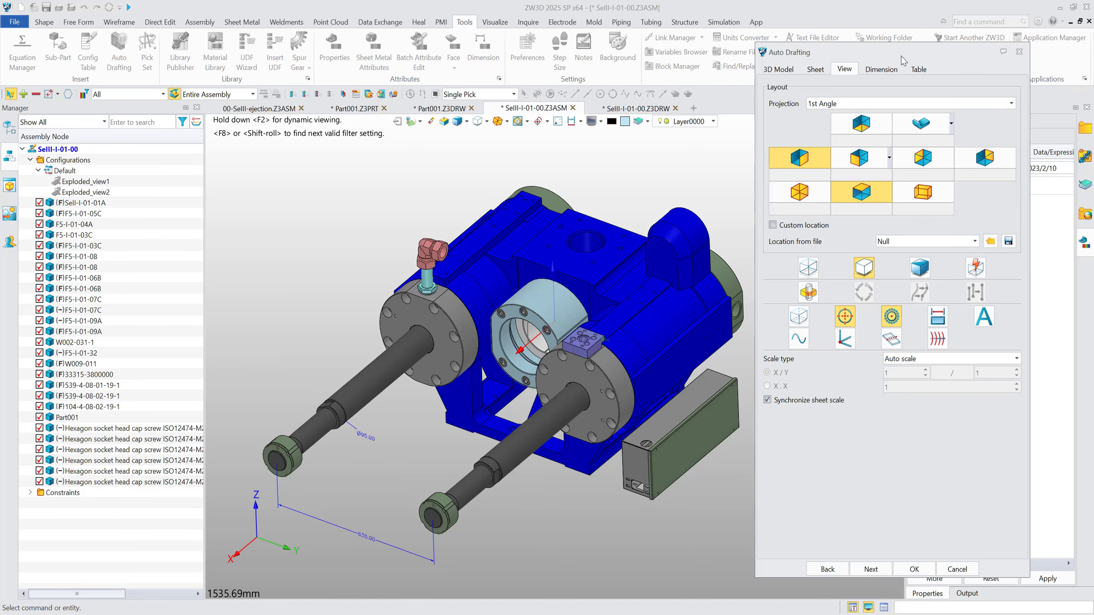
{"action": "left_click", "coordinate": [800, 158]}
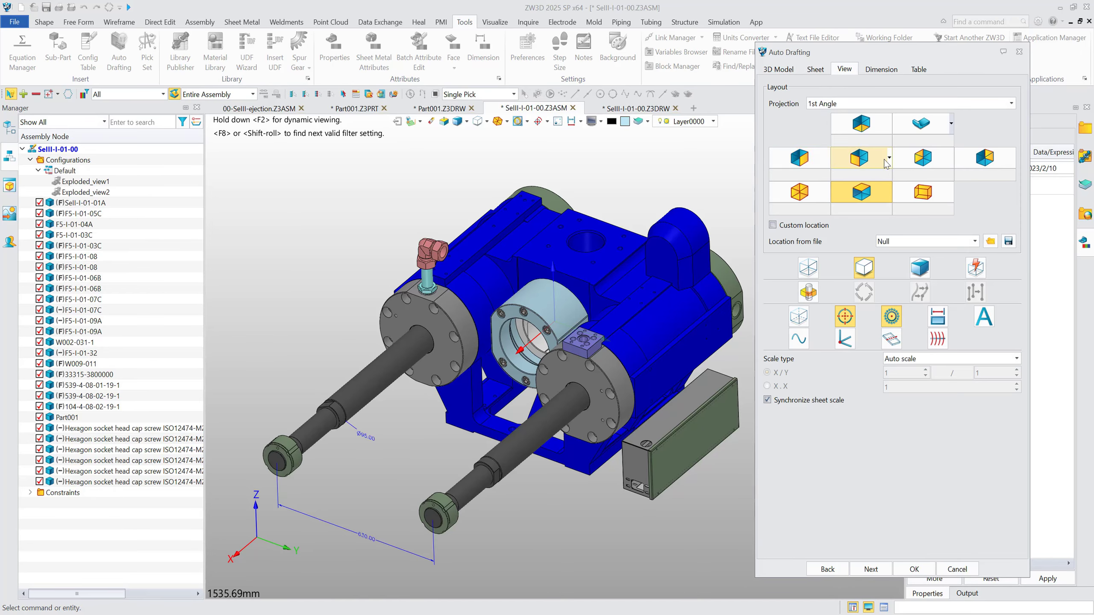
{"action": "left_click", "coordinate": [920, 159]}
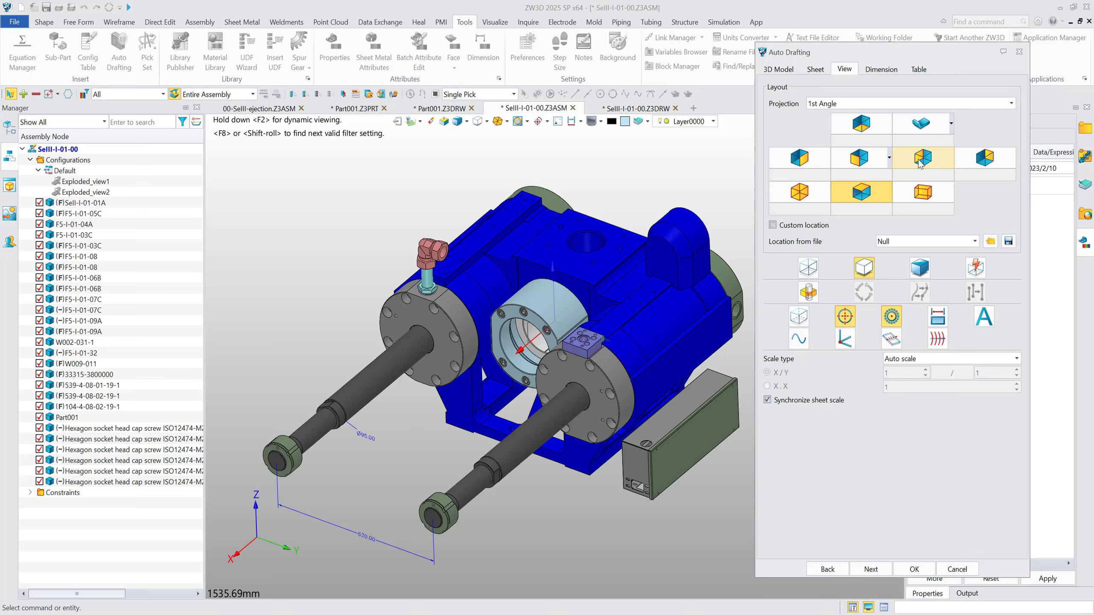
Step: Disable auto dimensioning of arcs, holes and circles, enable maximum dimensions, and generate the drawings
{"action": "left_click", "coordinate": [886, 69]}
{"action": "left_click", "coordinate": [897, 235]}
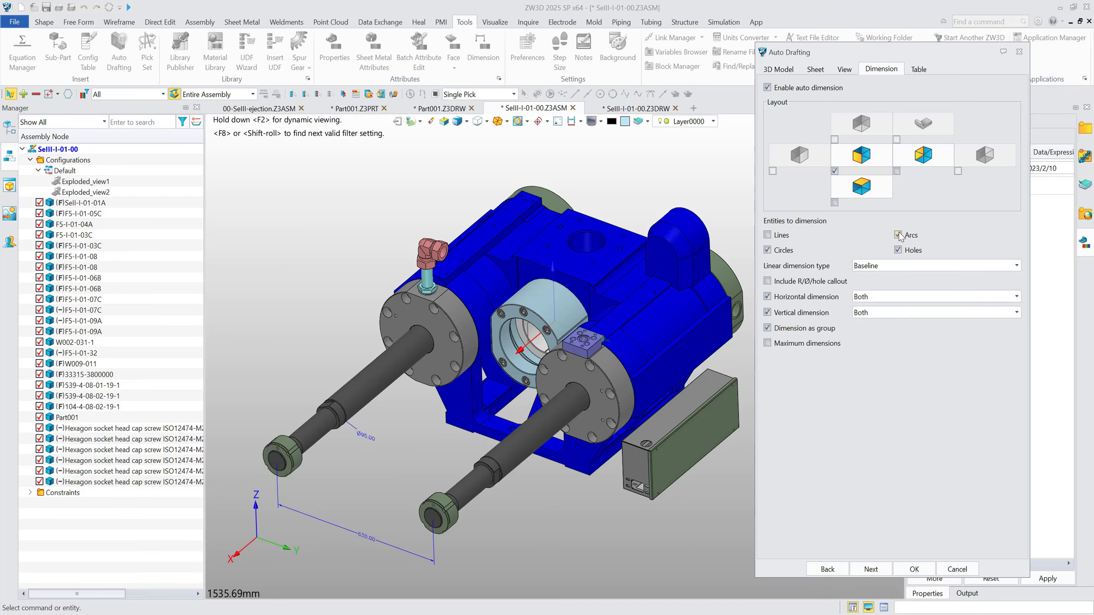
{"action": "left_click", "coordinate": [899, 250]}
{"action": "left_click", "coordinate": [771, 250]}
{"action": "left_click_drag", "start_coordinate": [956, 53], "coordinate": [216, 61]}
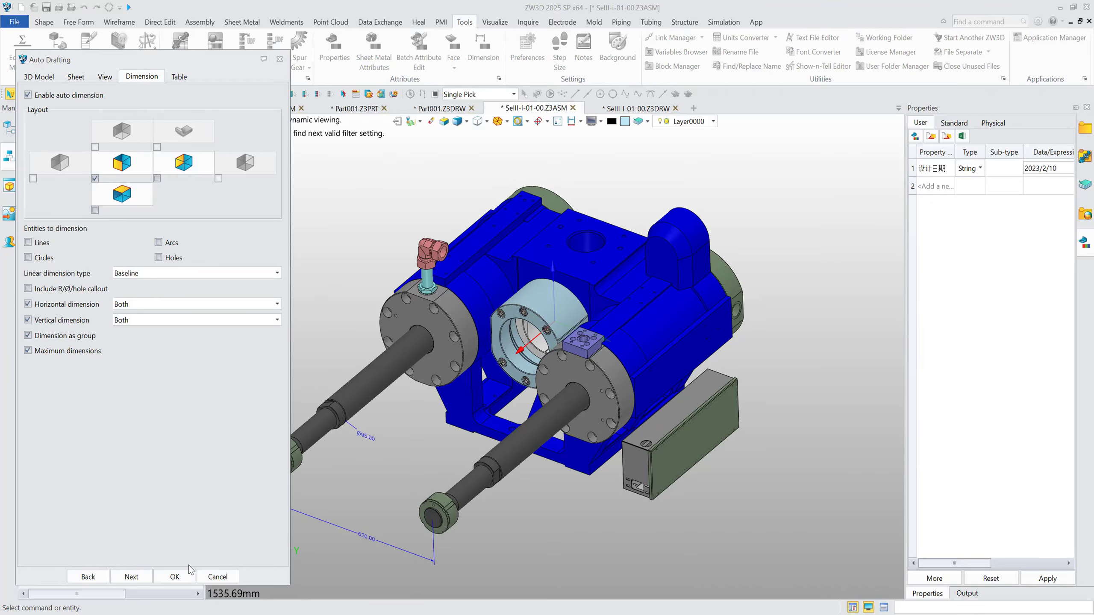
{"action": "left_click", "coordinate": [184, 577]}
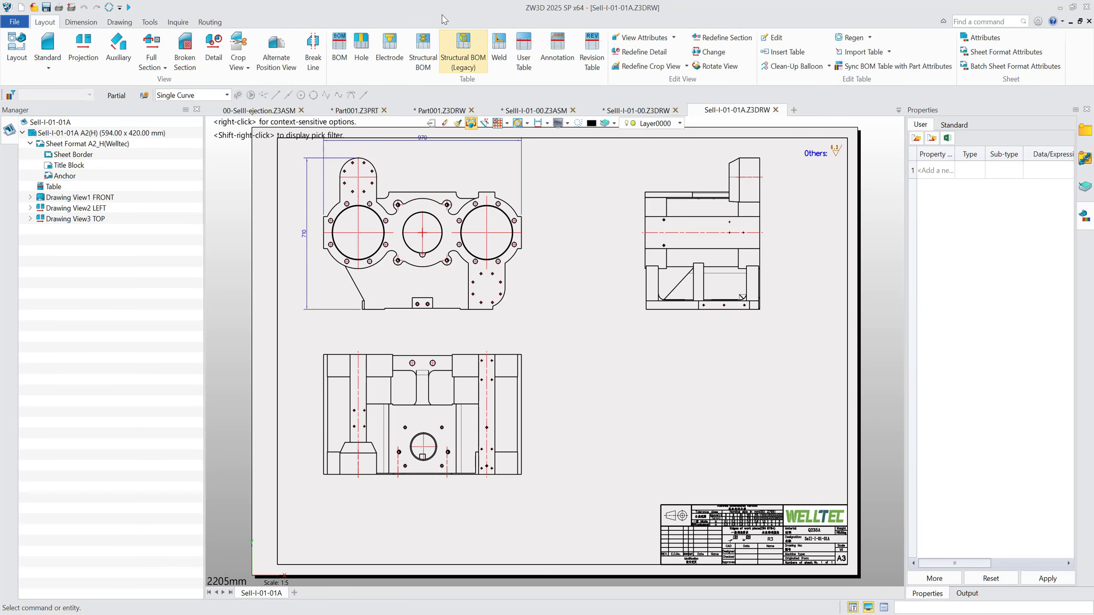
Step: Open New Folder on the desktop and check the generated part drawing files, placing its window beside ZW3D
{"action": "left_click_drag", "start_coordinate": [436, 7], "coordinate": [692, 29]}
{"action": "double_click", "coordinate": [194, 83]}
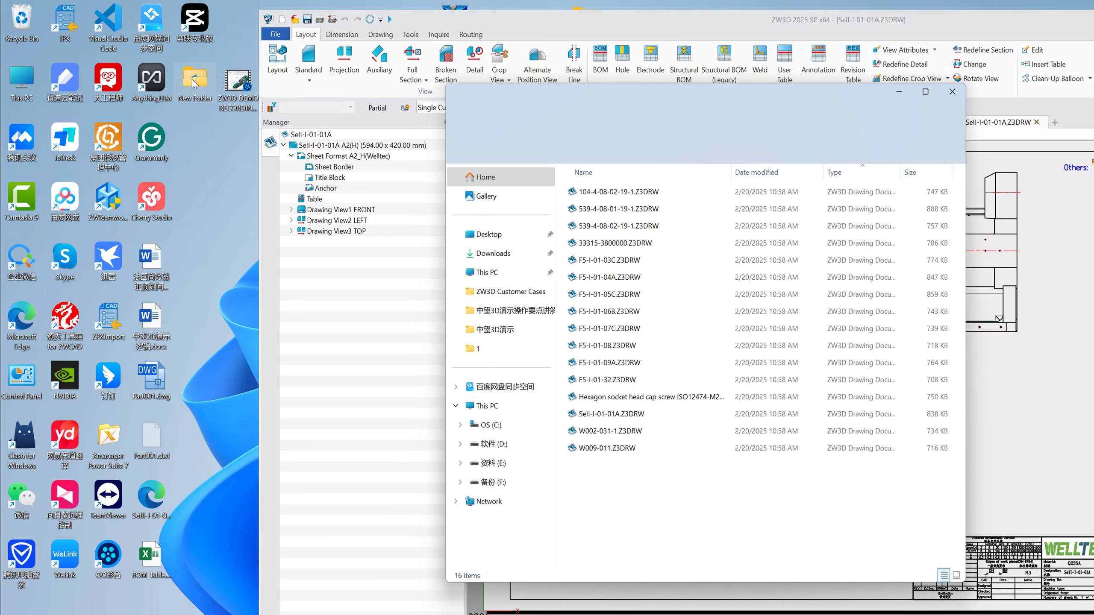
{"action": "left_click_drag", "start_coordinate": [649, 400], "coordinate": [600, 186]}
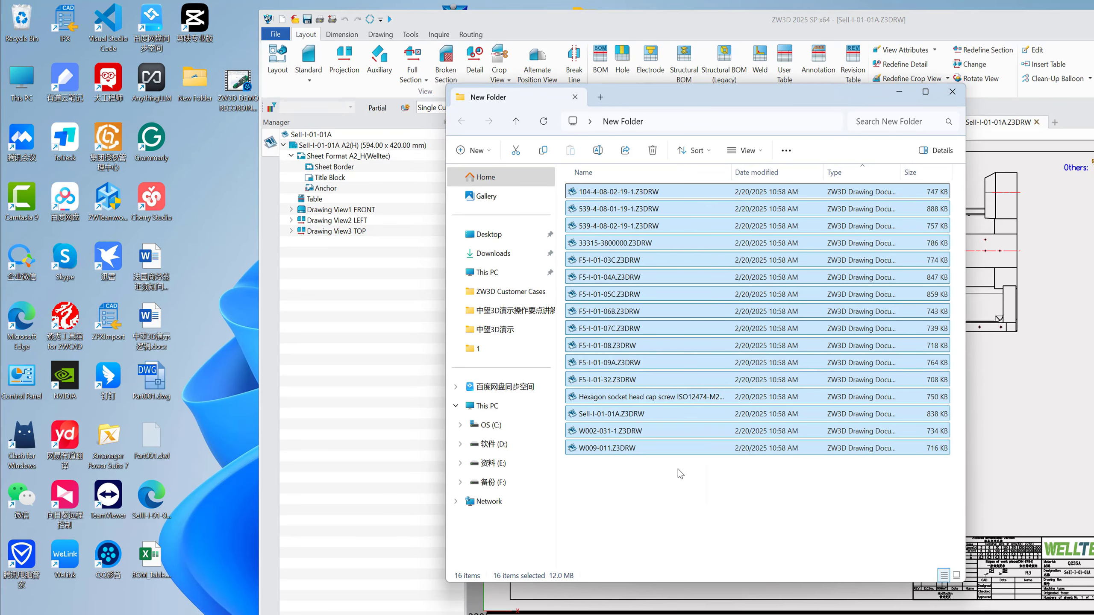
{"action": "left_click", "coordinate": [695, 483]}
{"action": "left_click_drag", "start_coordinate": [762, 93], "coordinate": [379, 122]}
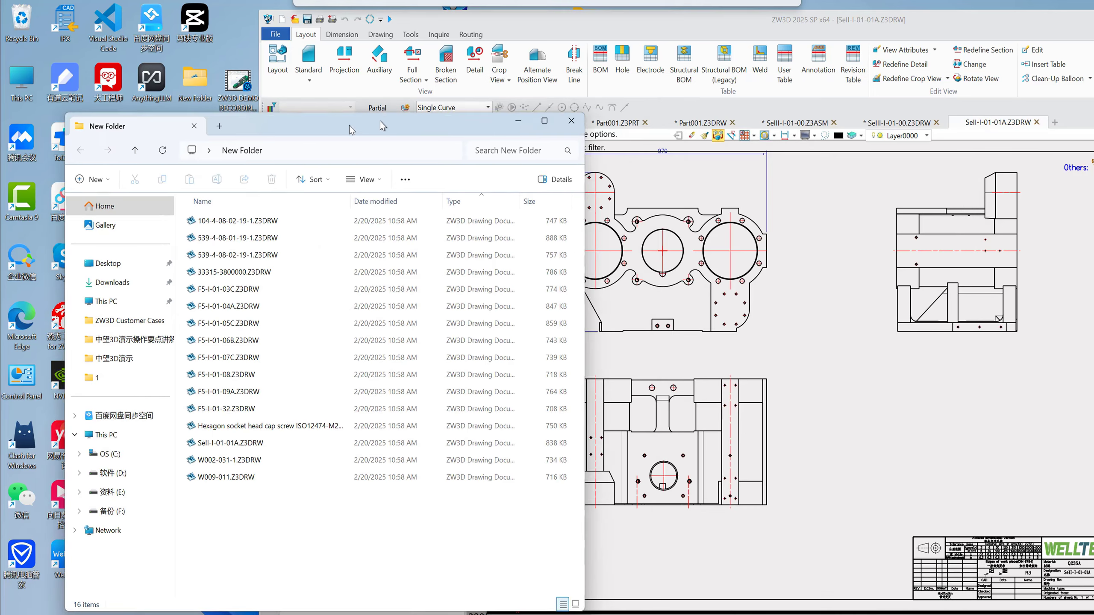
{"action": "left_click", "coordinate": [305, 219]}
Step: Return to ZW3D, start Multi-Export and deselect all the listed files
{"action": "left_click", "coordinate": [641, 19]}
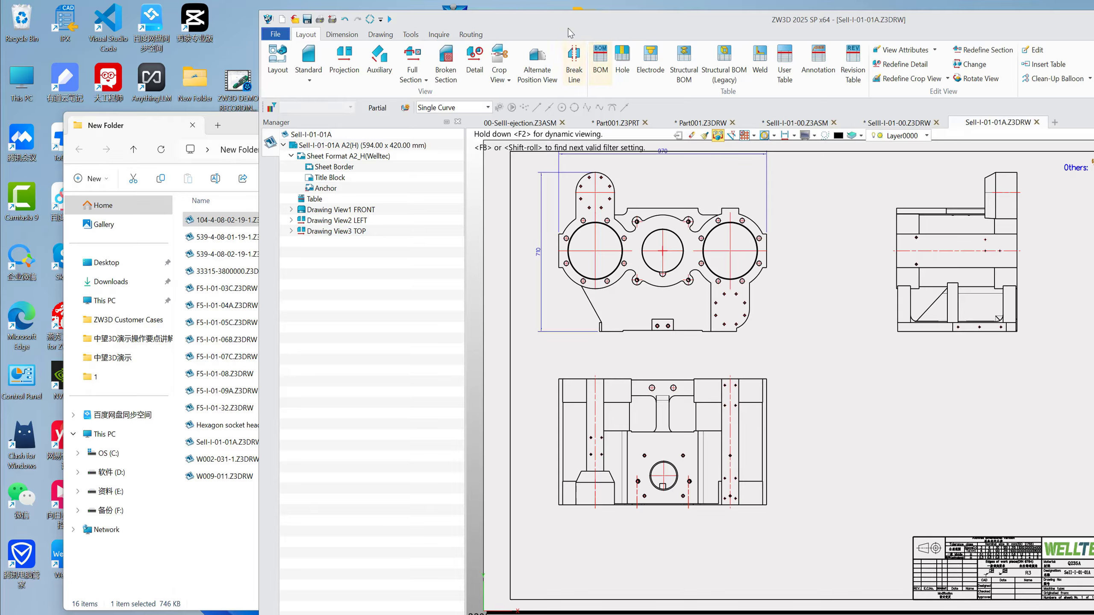
{"action": "left_click_drag", "start_coordinate": [570, 23], "coordinate": [656, 22]}
{"action": "left_click", "coordinate": [359, 29]}
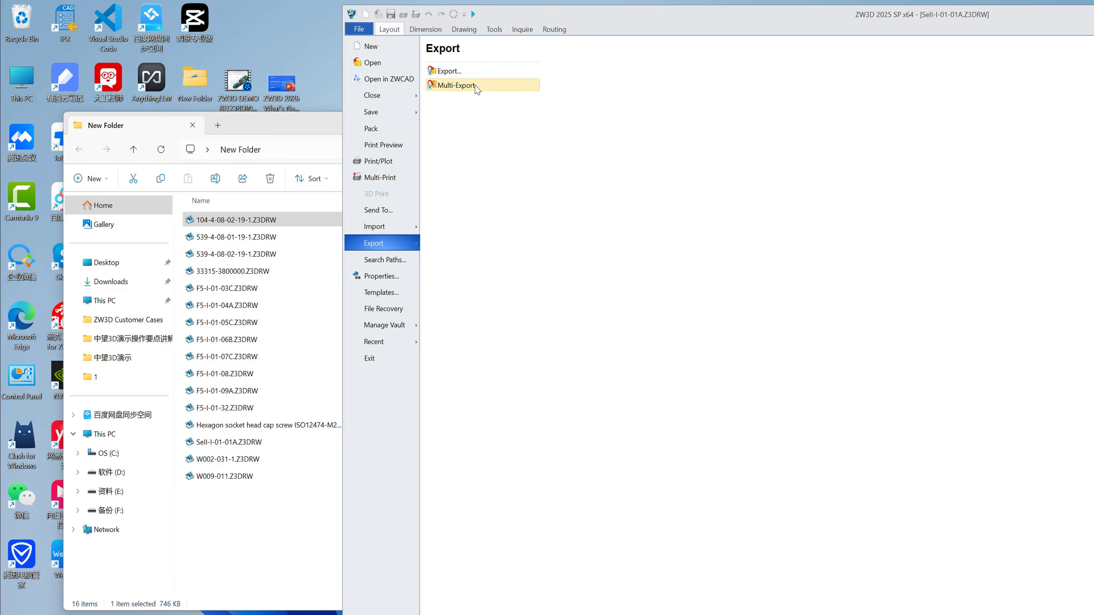
{"action": "left_click", "coordinate": [456, 85]}
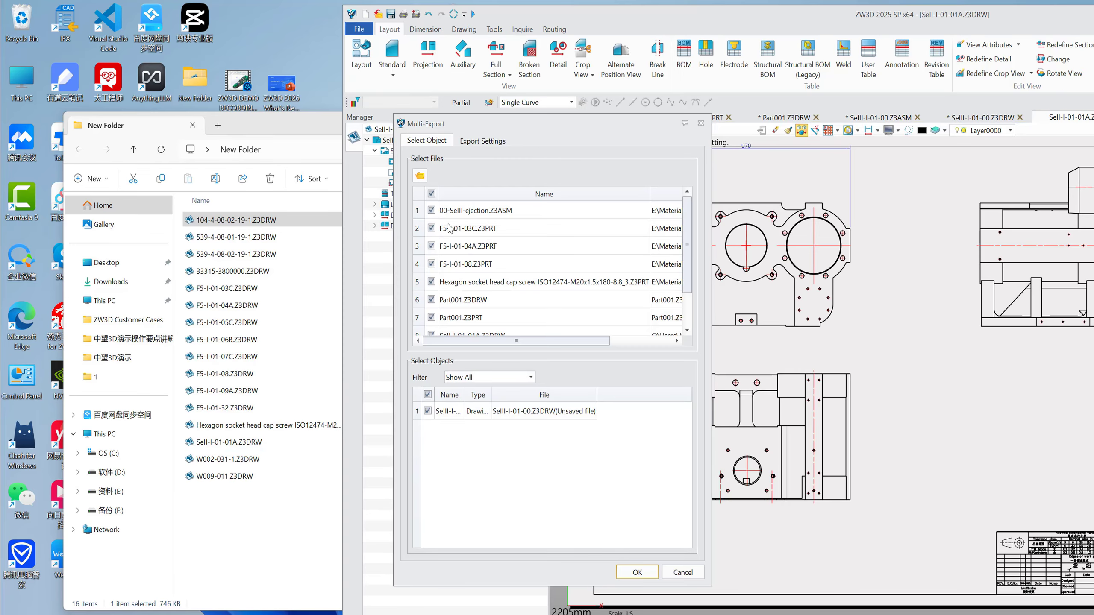
{"action": "left_click", "coordinate": [431, 193]}
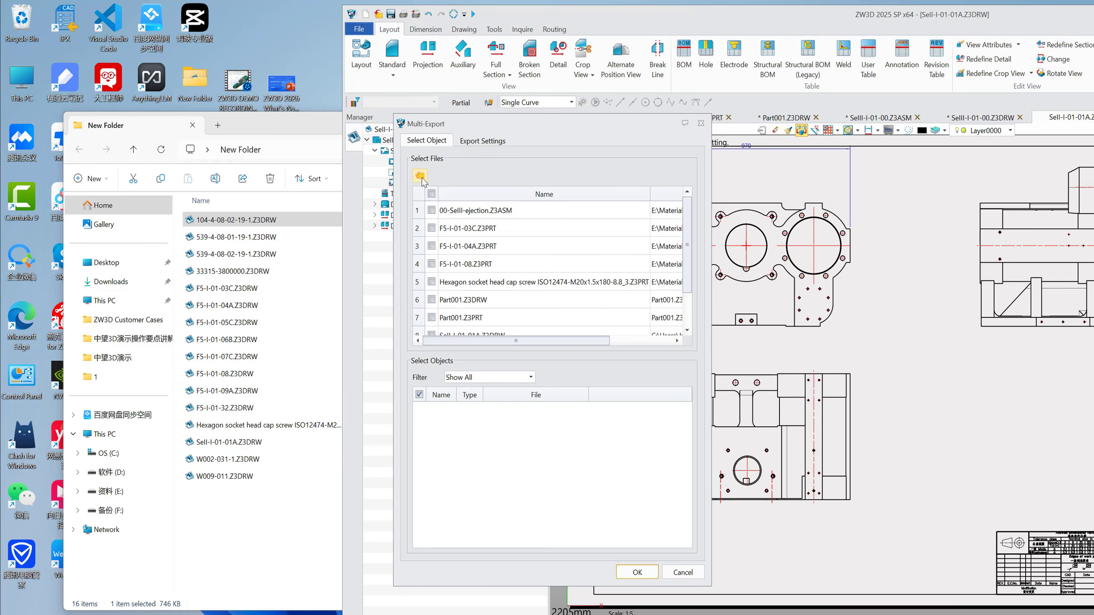
Step: Add all the Z3DRW drawings from New Folder to the batch and export them as PDF files
{"action": "left_click", "coordinate": [420, 176]}
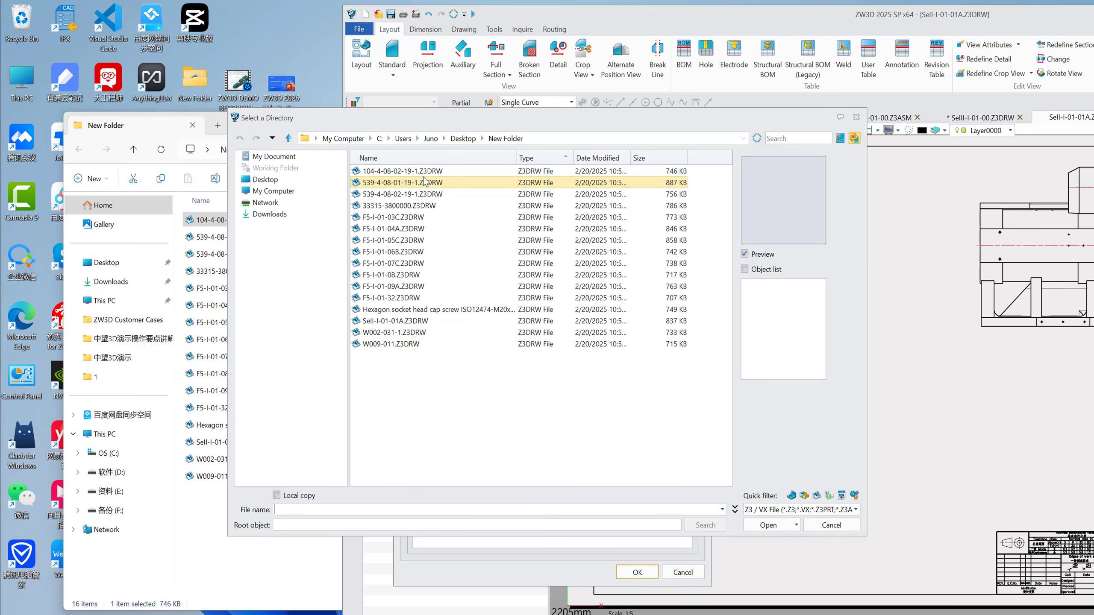
{"action": "left_click", "coordinate": [390, 344]}
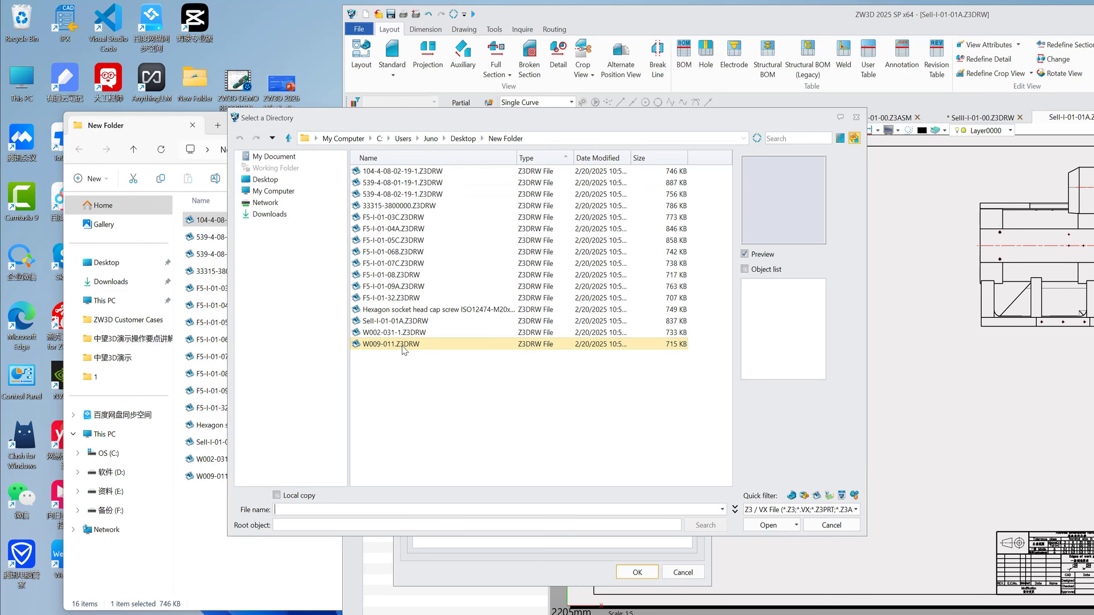
{"action": "left_click", "coordinate": [431, 171], "text": "shift"}
{"action": "left_click", "coordinate": [768, 525]}
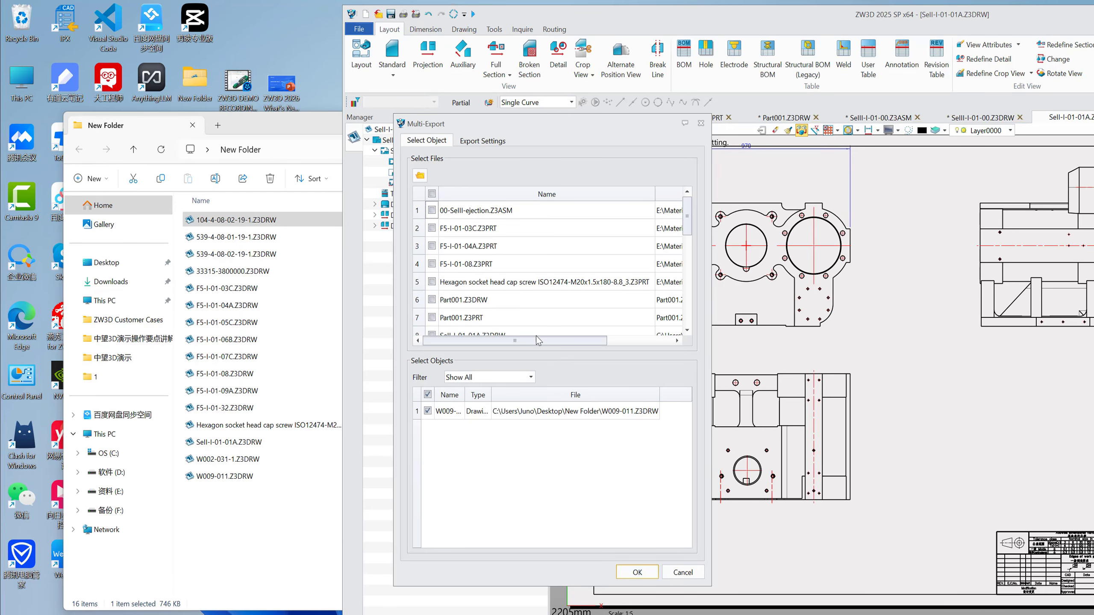
{"action": "left_click", "coordinate": [483, 141]}
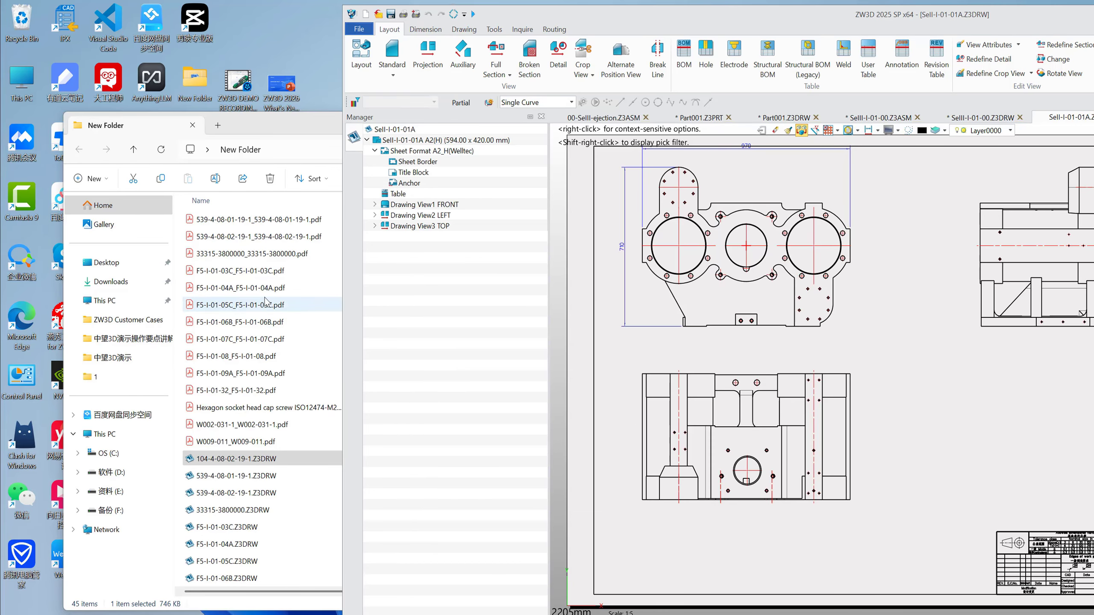
Step: Check the exported PDF files in New Folder, then return to ZW3D and maximize its window
{"action": "left_click", "coordinate": [264, 271]}
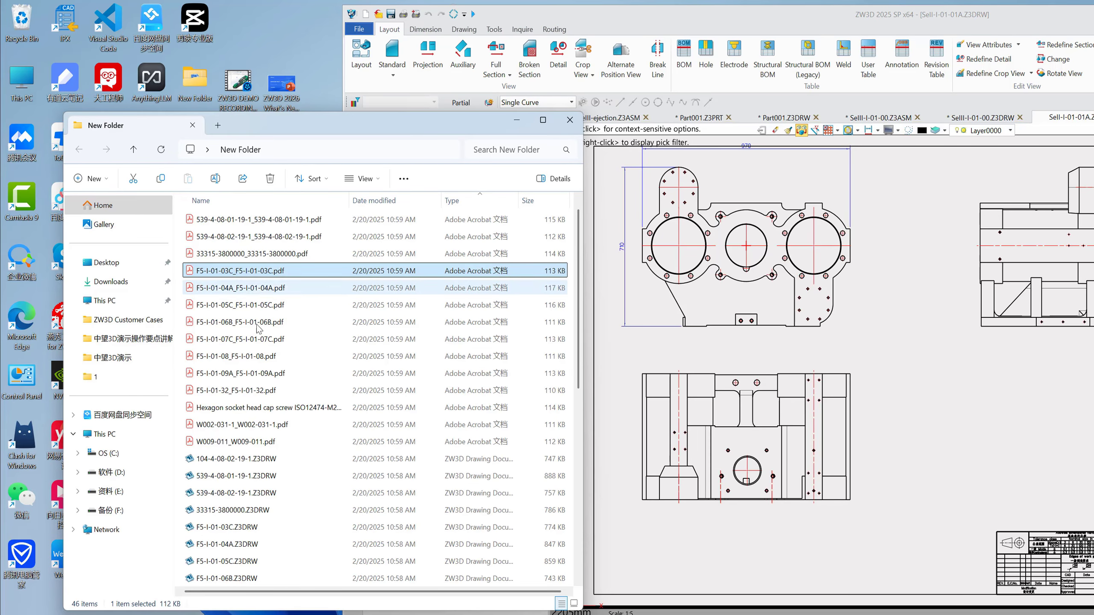
{"action": "left_click", "coordinate": [257, 292]}
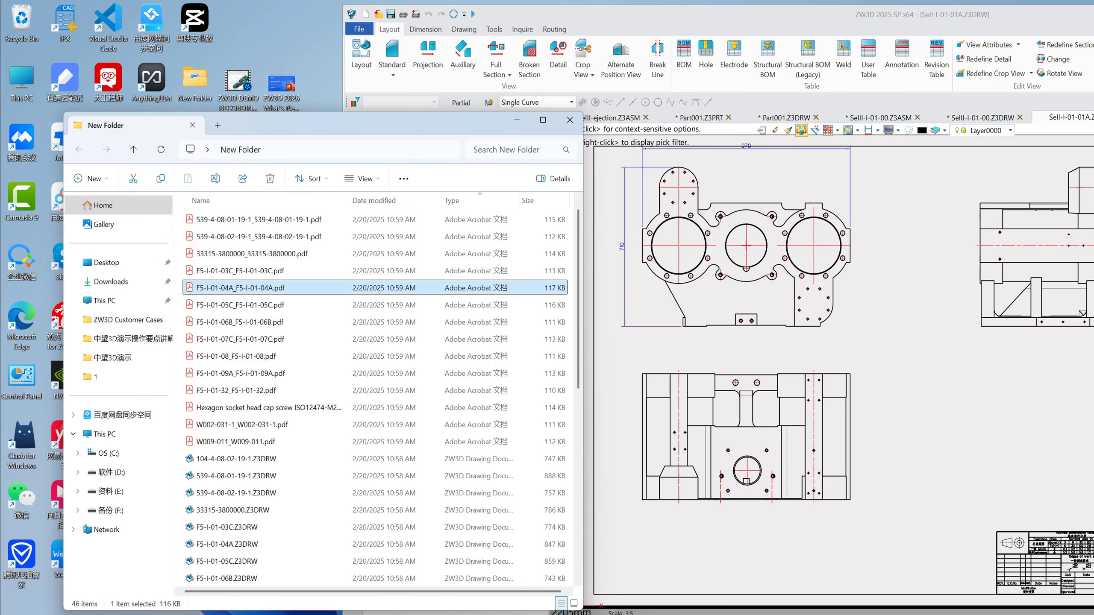
{"action": "left_click", "coordinate": [900, 345]}
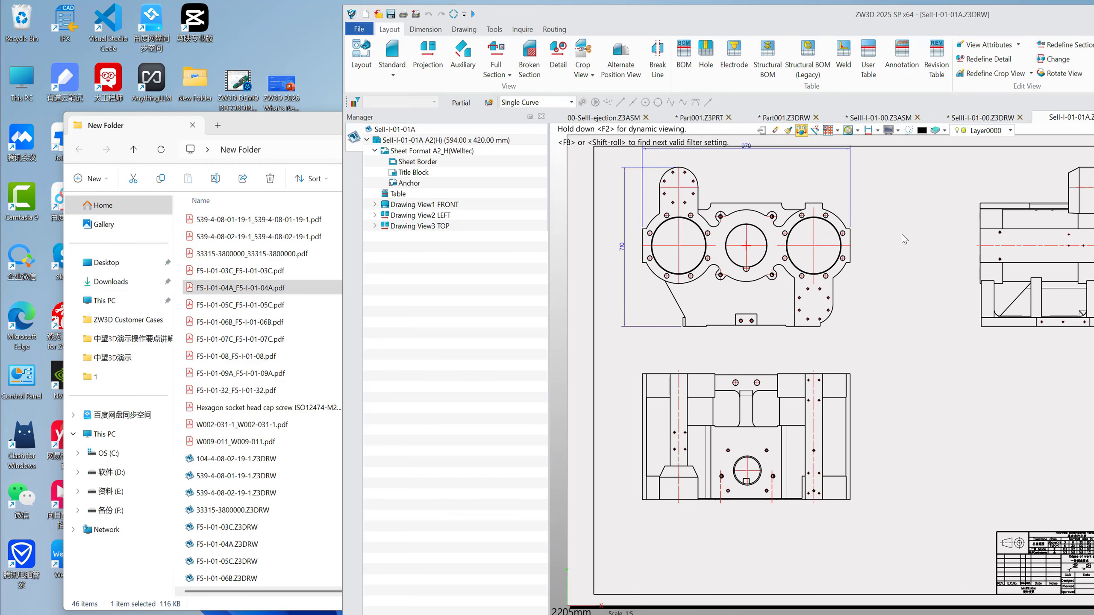
{"action": "double_click", "coordinate": [802, 20]}
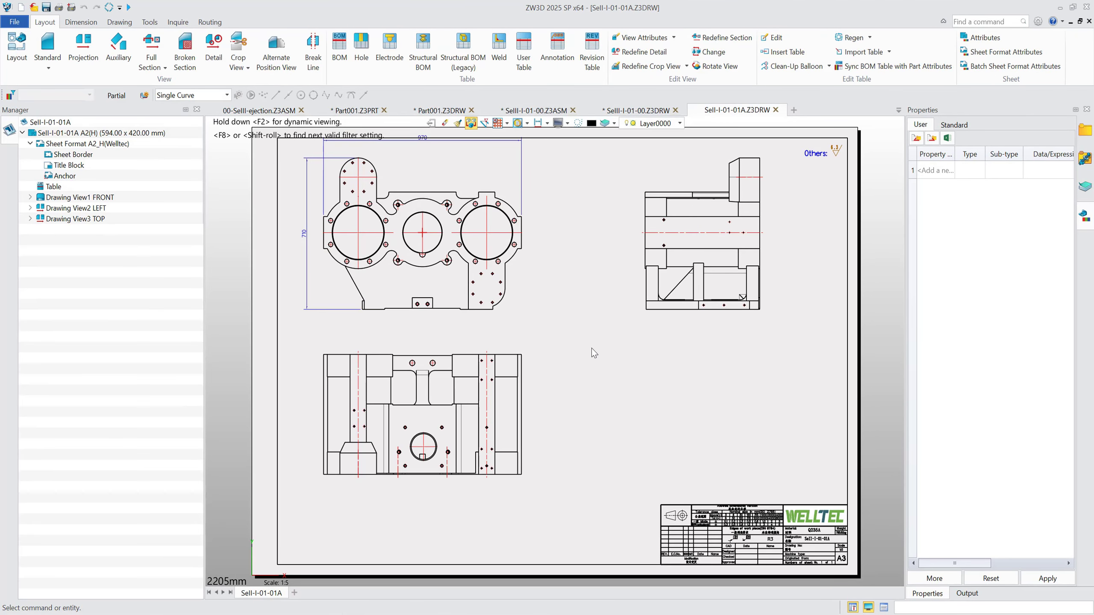
Step: Switch to the 00-SeIII-ejection assembly and fit the whole machine in view
{"action": "scroll", "coordinate": [599, 372], "scroll_direction": "down", "scroll_amount": 2}
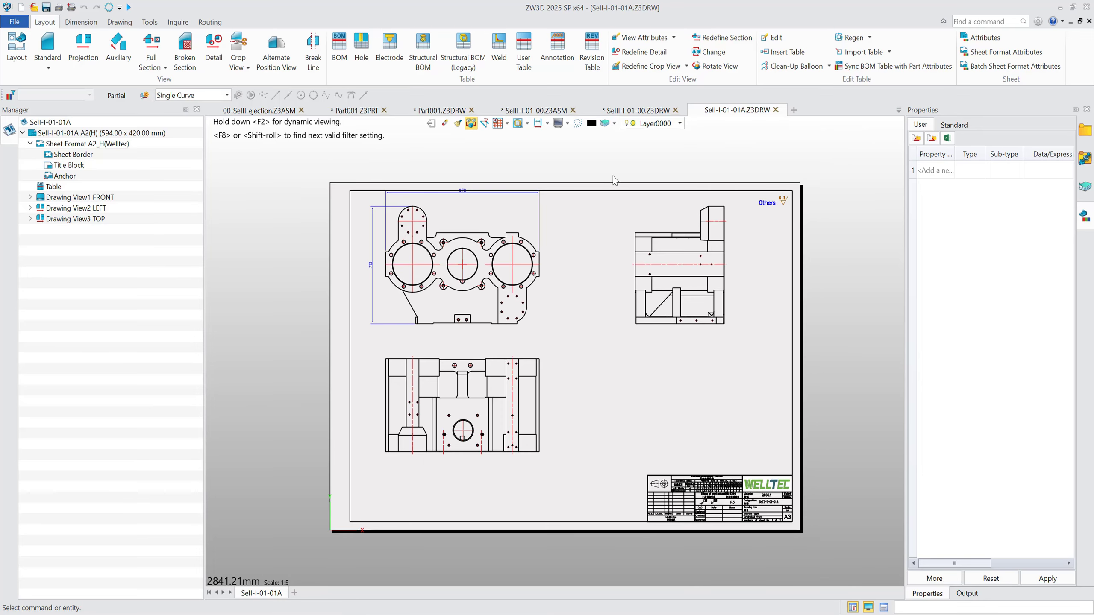
{"action": "left_click", "coordinate": [265, 113]}
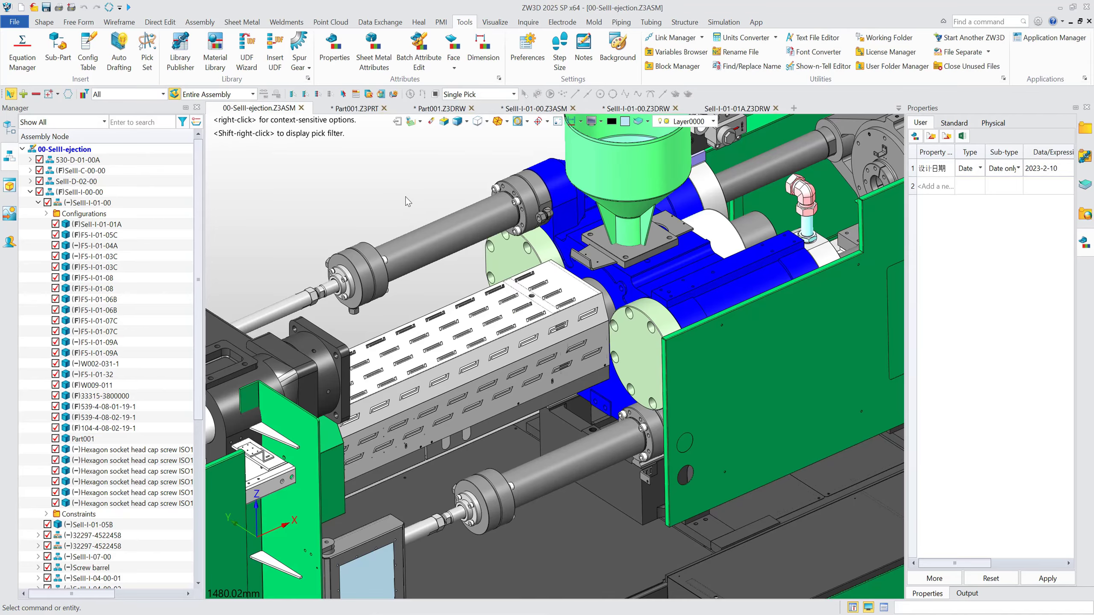
{"action": "key", "text": "ctrl+a"}
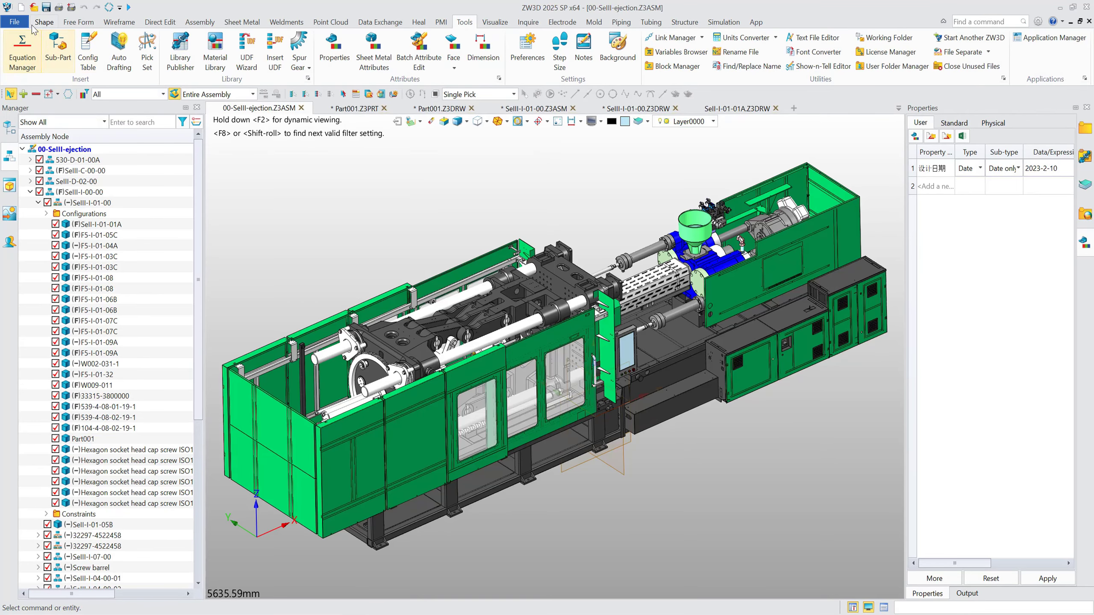
Step: Examine the file formats available for opening, such as STEP, CATIA, NX and SolidWorks, and close the dialog without opening a file
{"action": "left_click", "coordinate": [34, 7]}
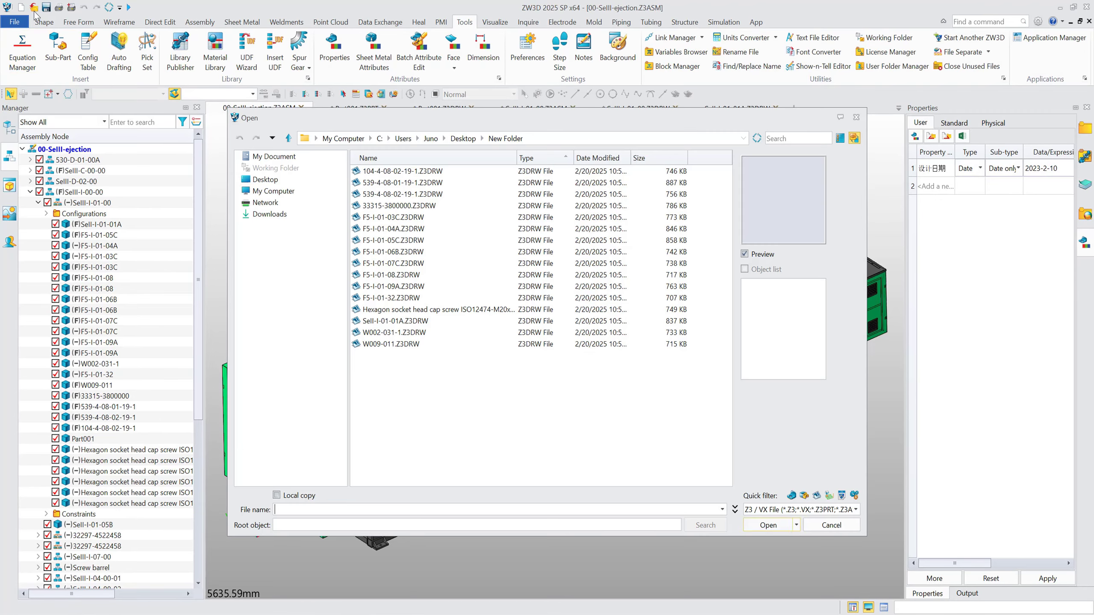
{"action": "left_click", "coordinate": [282, 186]}
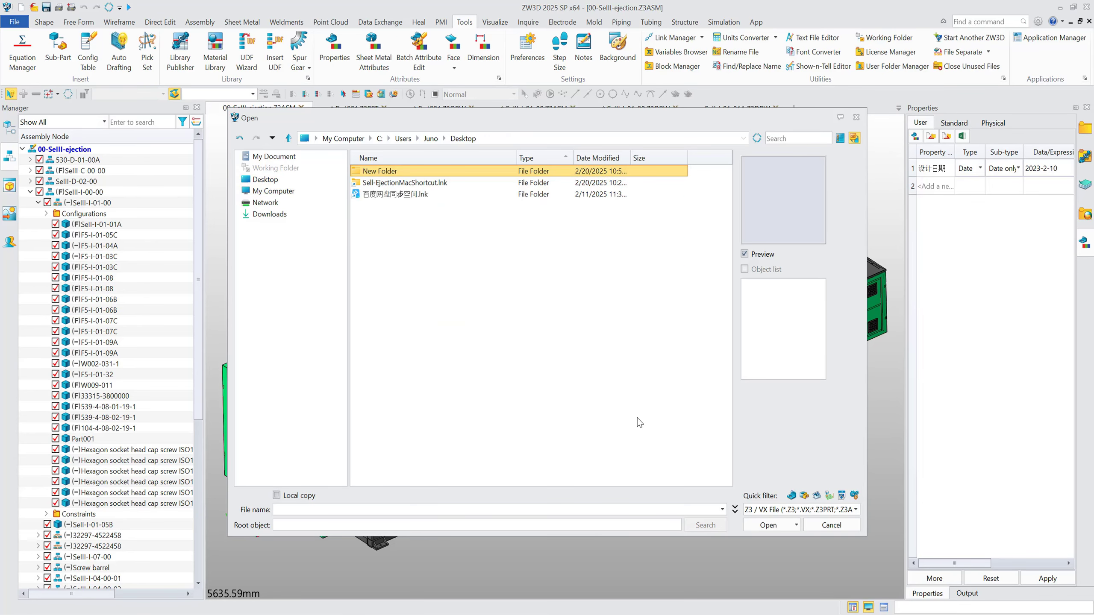
{"action": "left_click", "coordinate": [836, 510]}
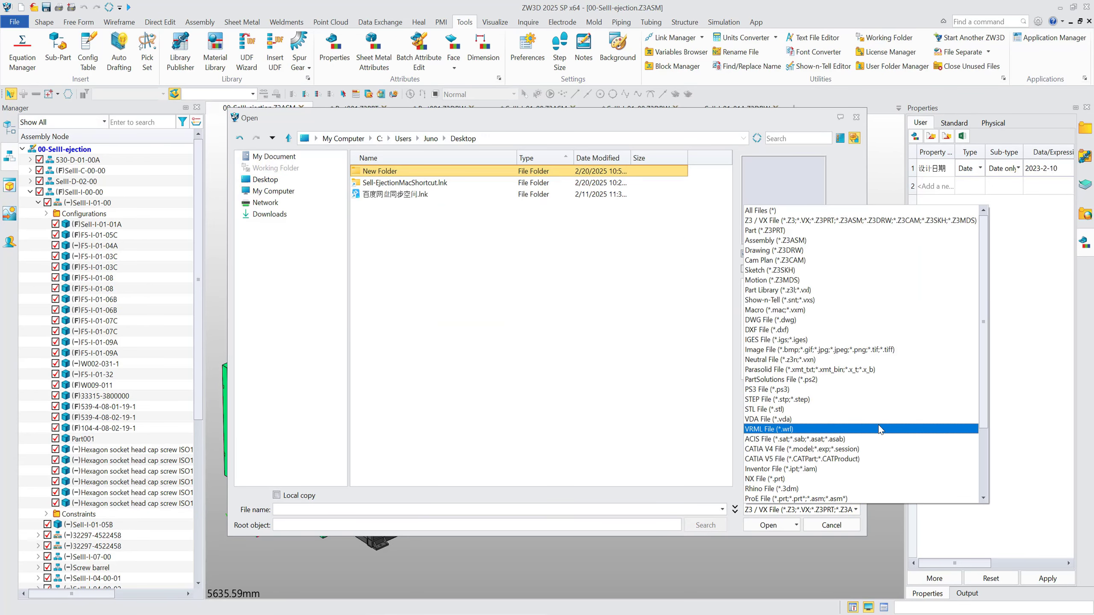
{"action": "scroll", "coordinate": [878, 426], "scroll_direction": "down", "scroll_amount": 3}
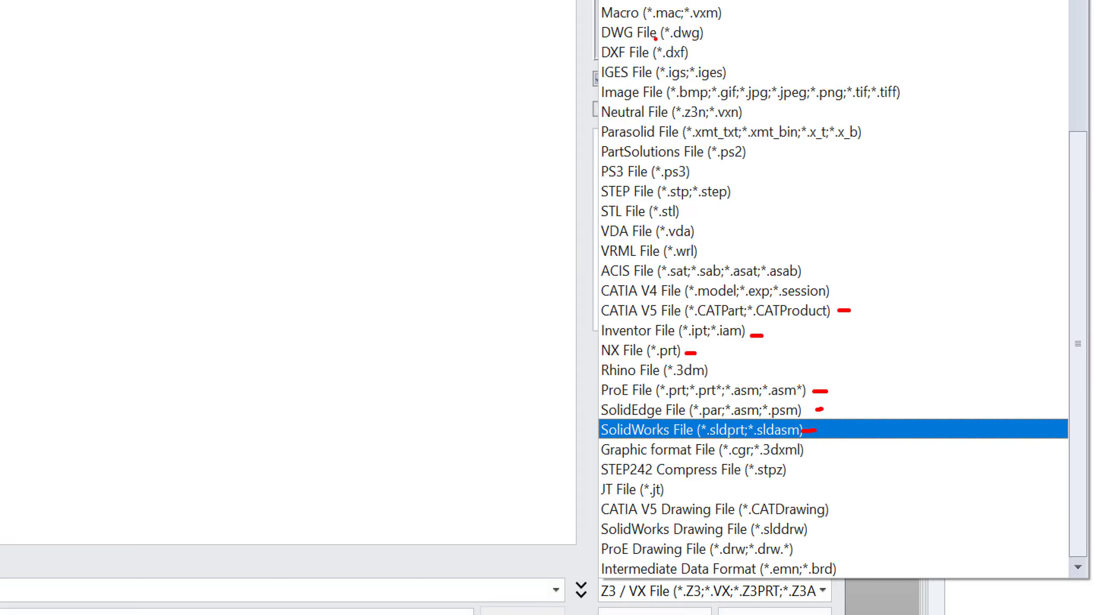
{"action": "left_click_drag", "start_coordinate": [694, 199], "coordinate": [725, 198]}
{"action": "key", "text": "Escape"}
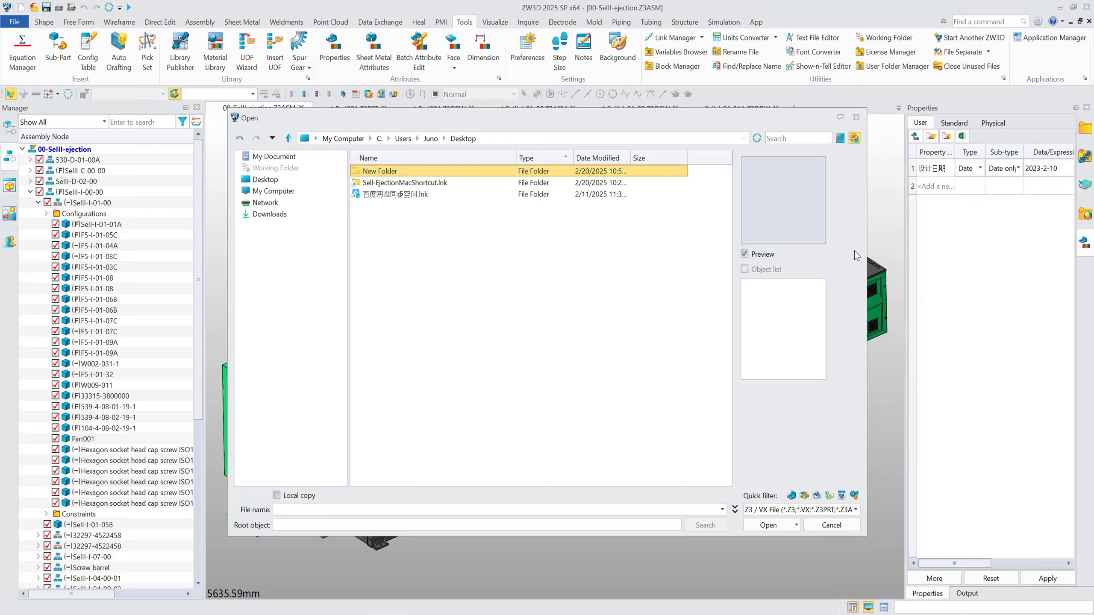
{"action": "left_click", "coordinate": [856, 117]}
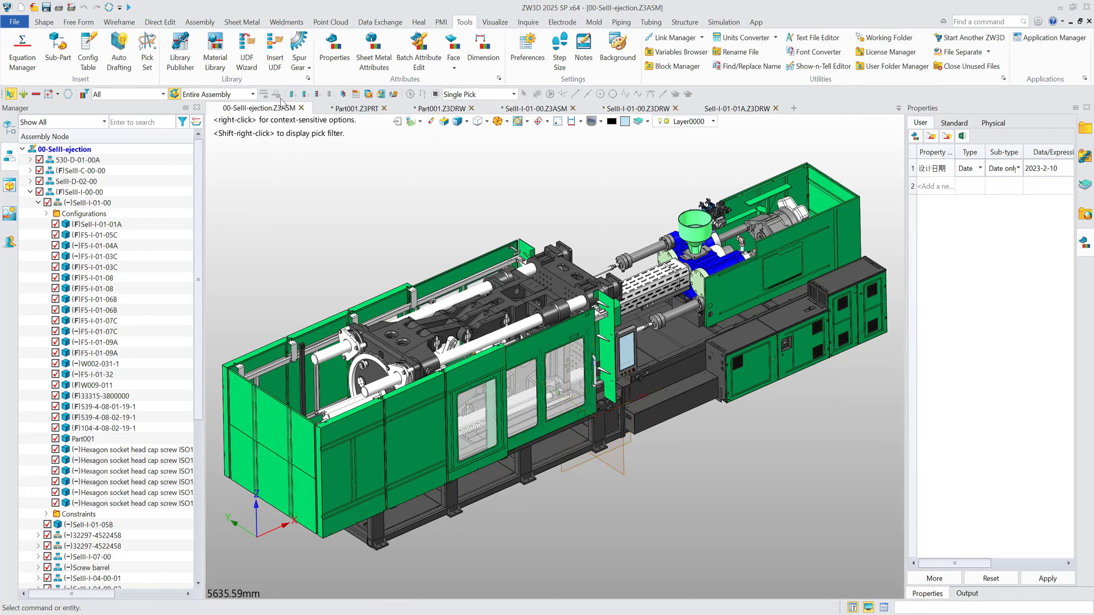
Step: Insert the SolidWorks assembly Main oil valve.SLDASM from the From Supplier folder of Sell-EjectionMachine as a component
{"action": "left_click", "coordinate": [199, 21]}
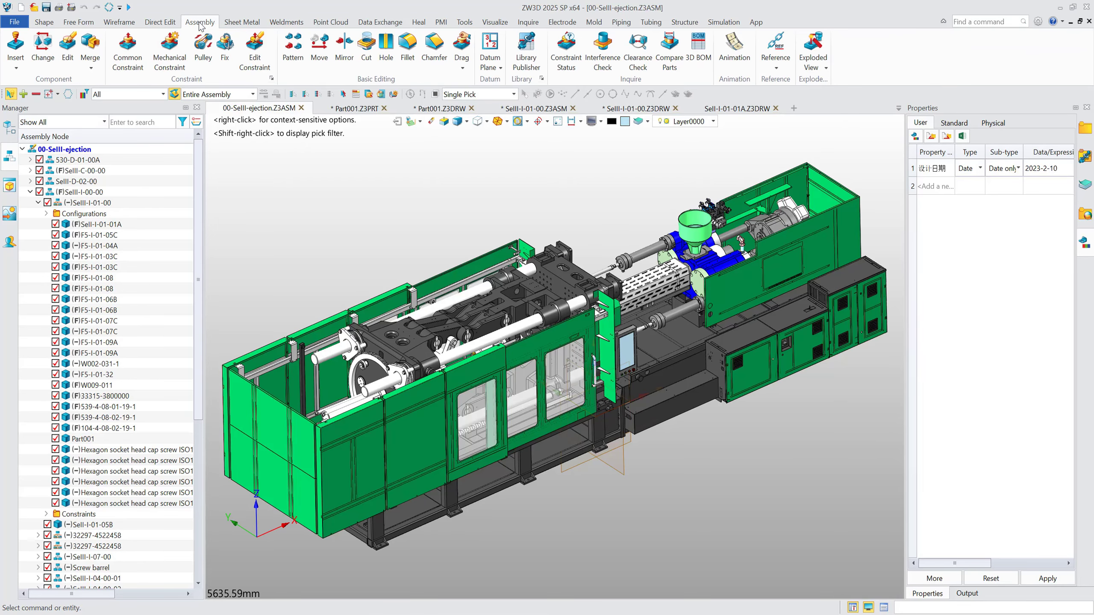
{"action": "left_click", "coordinate": [17, 51]}
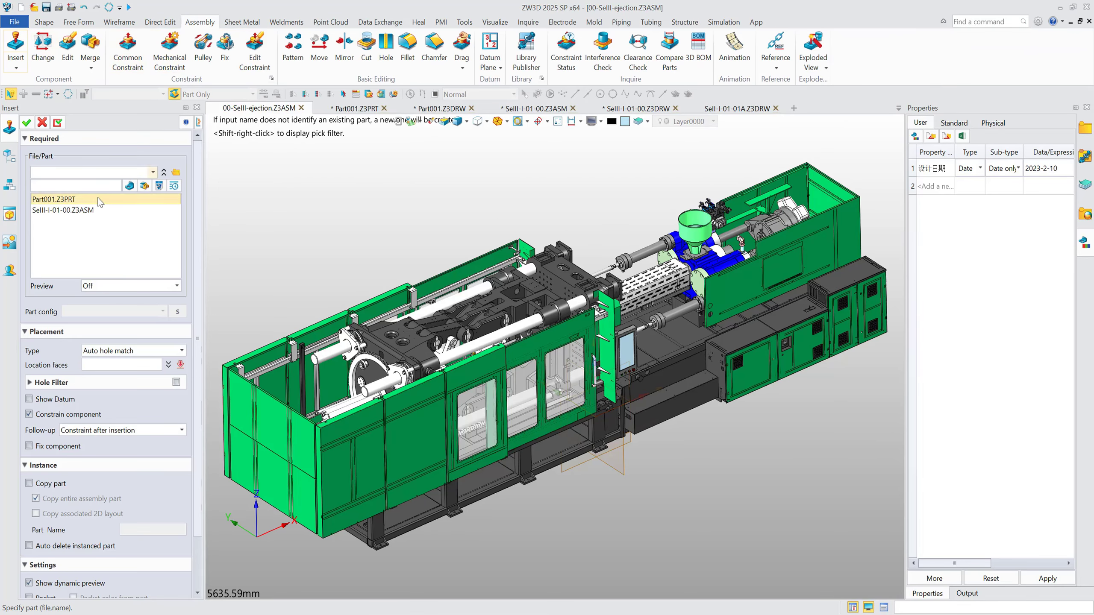
{"action": "left_click", "coordinate": [176, 173]}
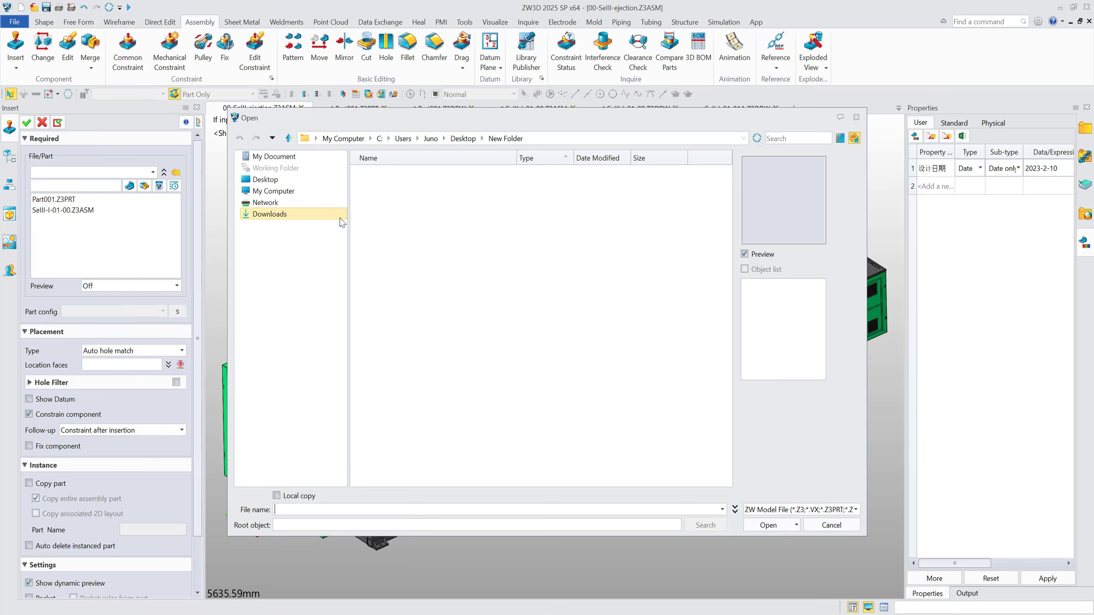
{"action": "left_click", "coordinate": [271, 180]}
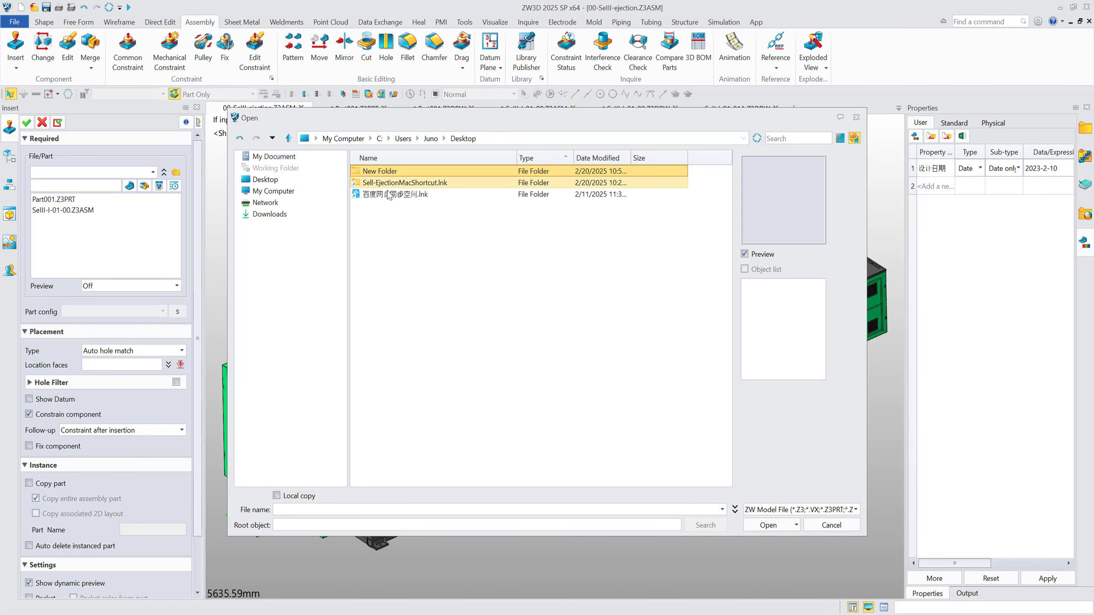
{"action": "double_click", "coordinate": [434, 183]}
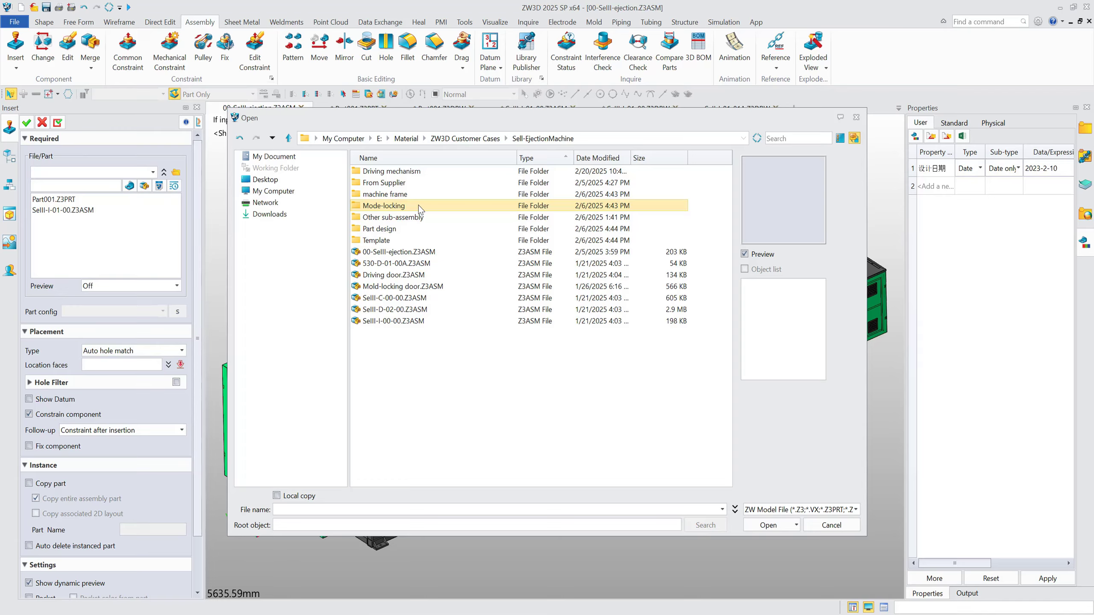
{"action": "double_click", "coordinate": [428, 184]}
{"action": "left_click", "coordinate": [855, 509]}
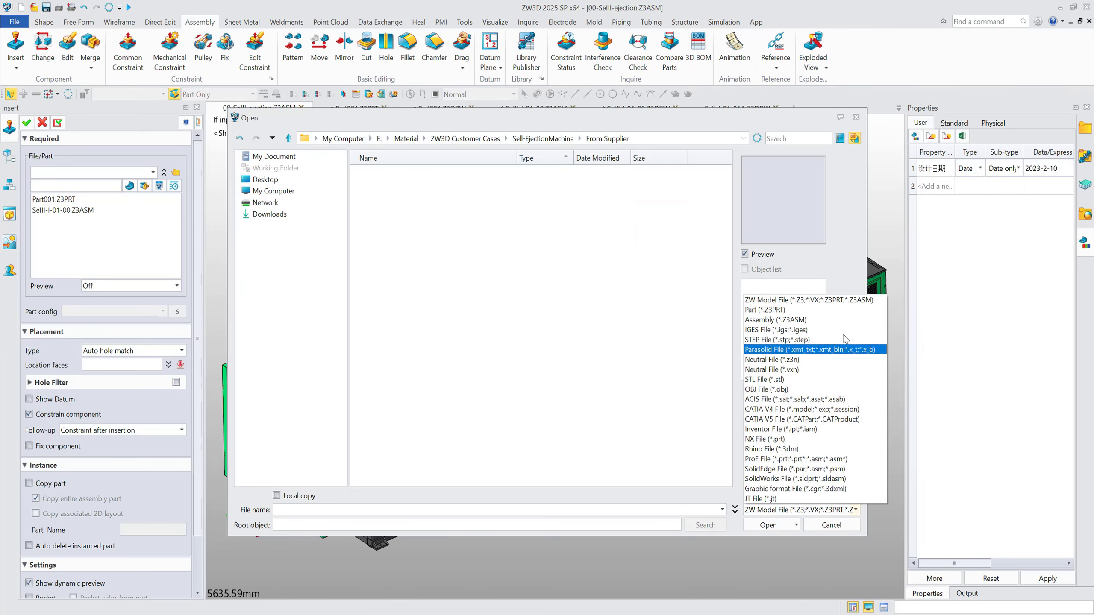
{"action": "left_click", "coordinate": [832, 479]}
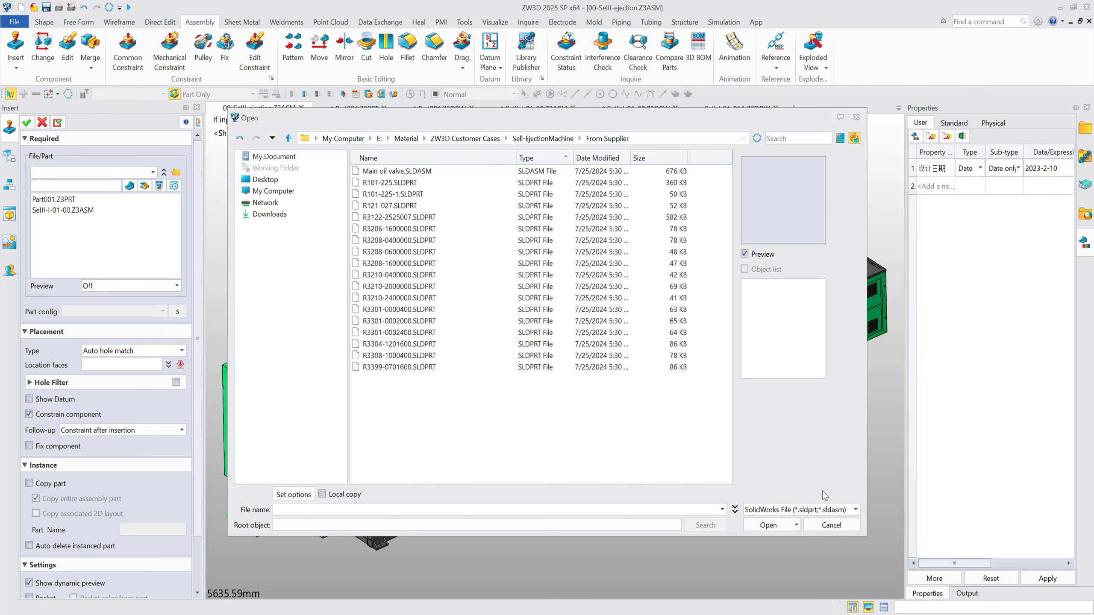
{"action": "left_click", "coordinate": [446, 174]}
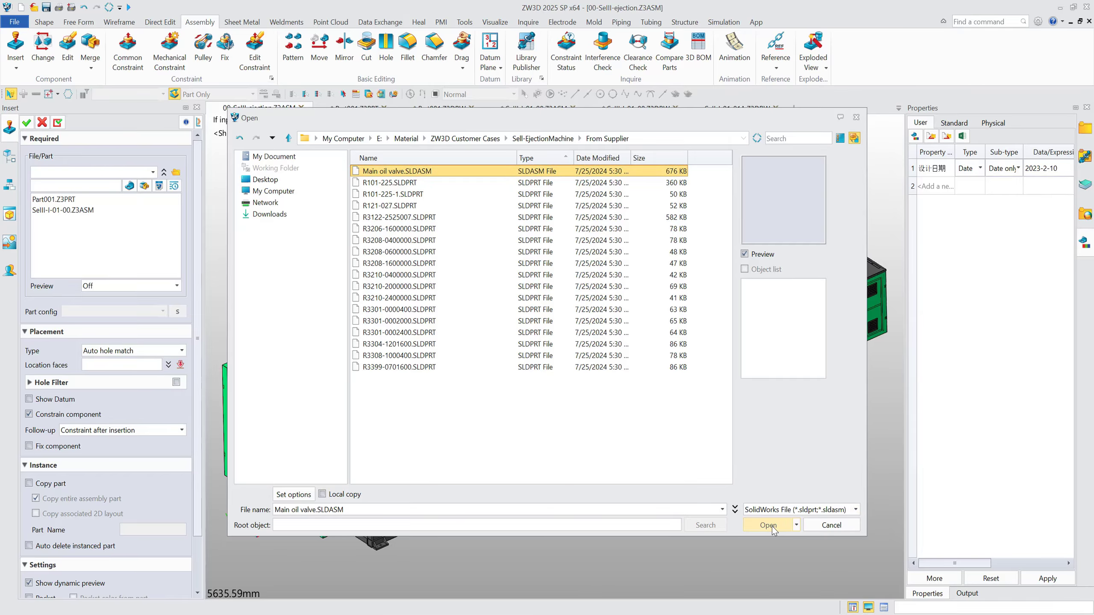
{"action": "left_click", "coordinate": [768, 526]}
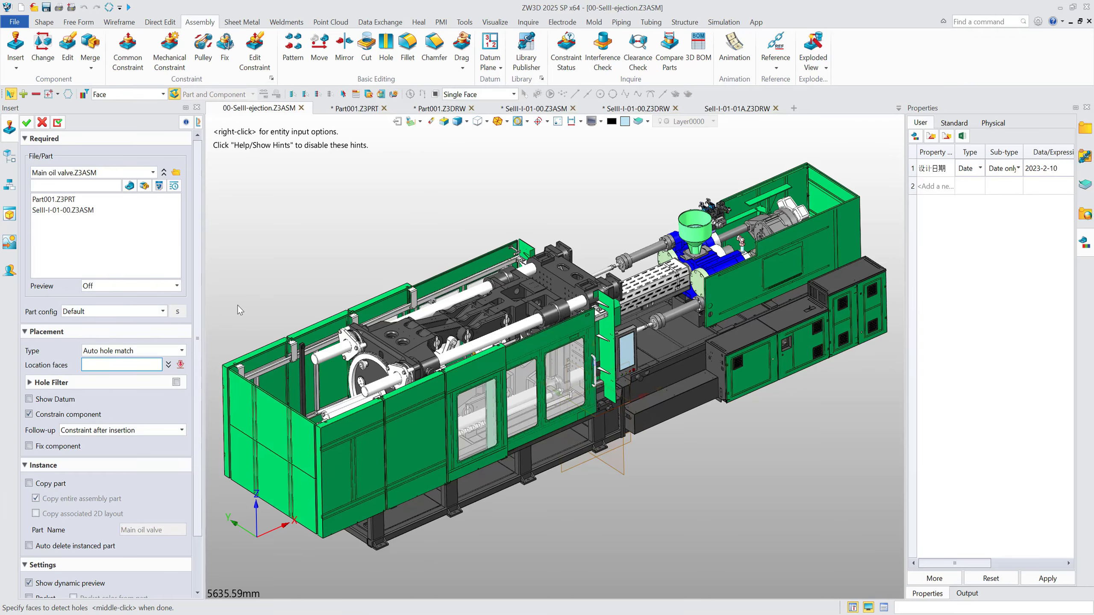
Step: Set the placement type to Point and place the main oil valve in free space beside the machine base
{"action": "left_click", "coordinate": [151, 350]}
{"action": "left_click", "coordinate": [107, 367]}
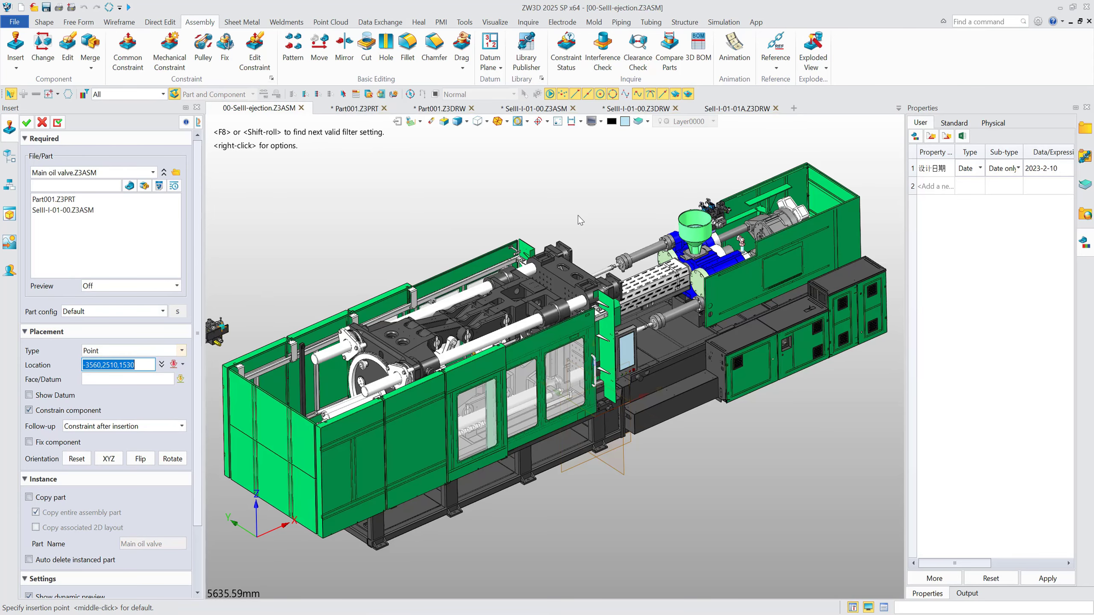
{"action": "scroll", "coordinate": [588, 217], "scroll_direction": "down", "scroll_amount": 3}
{"action": "right_click_drag", "start_coordinate": [588, 218], "coordinate": [353, 185]}
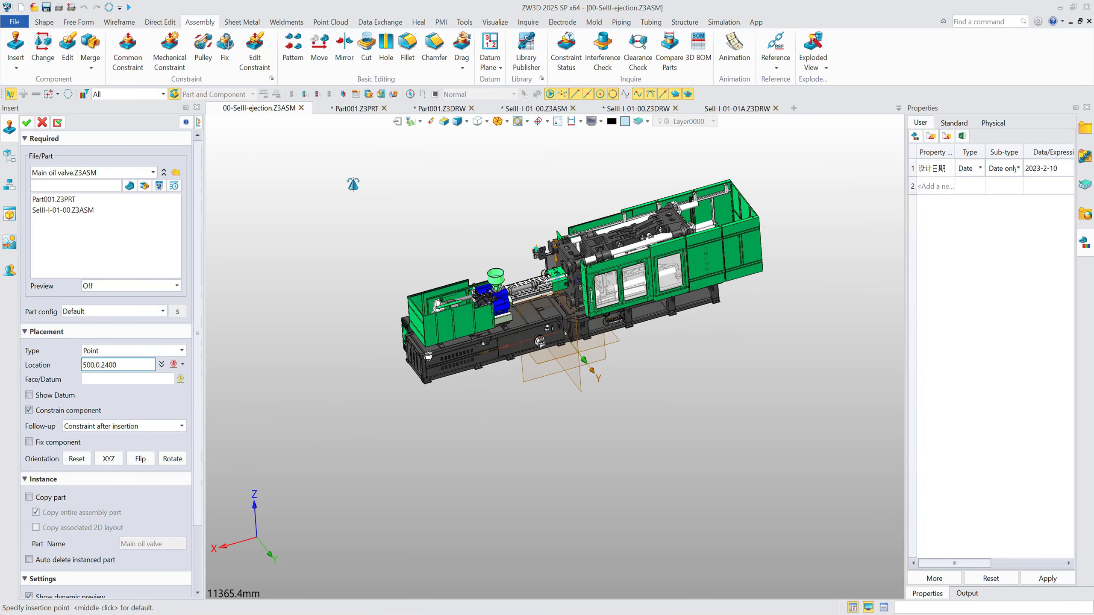
{"action": "scroll", "coordinate": [466, 349], "scroll_direction": "up", "scroll_amount": 3}
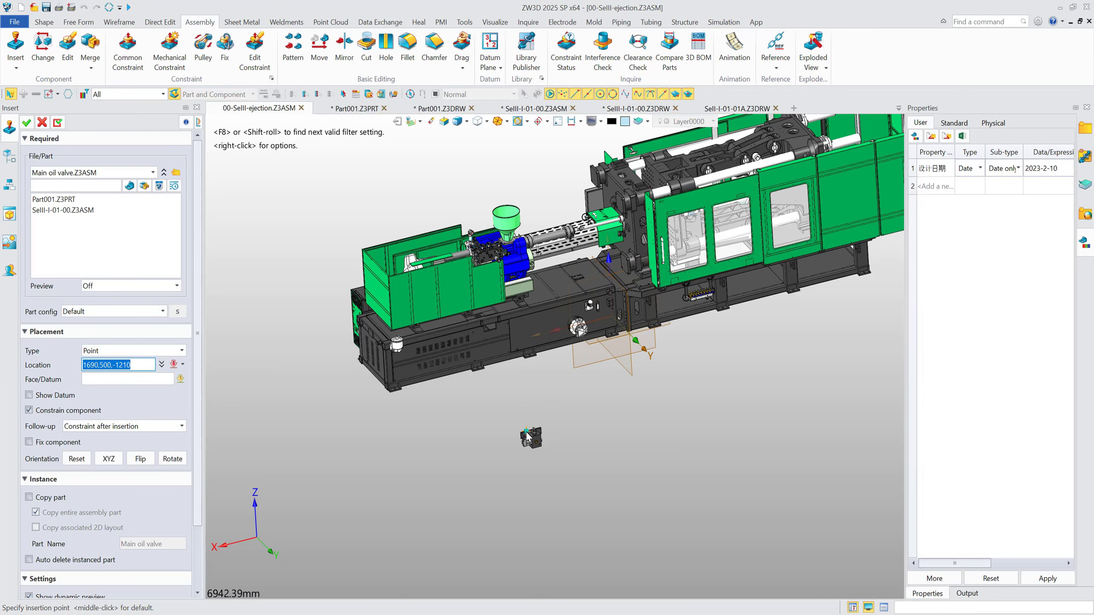
{"action": "left_click", "coordinate": [529, 437]}
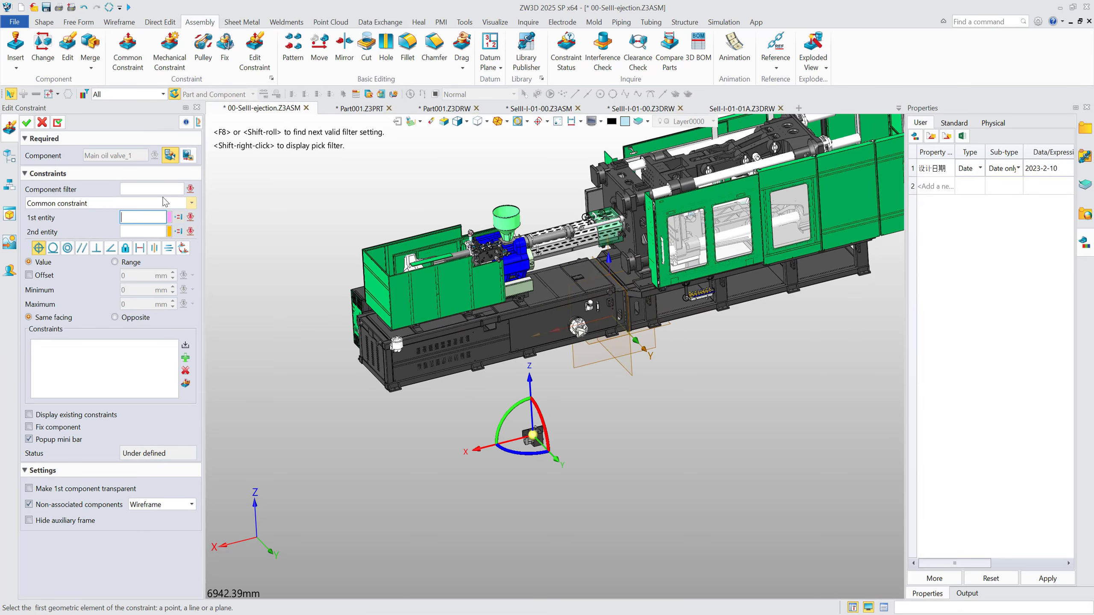
Step: Add a coincident common constraint between the SEc-D-01-44 bracket's outer face and the back face of the oil valve's mounting plate, facing opposite
{"action": "left_click", "coordinate": [168, 204]}
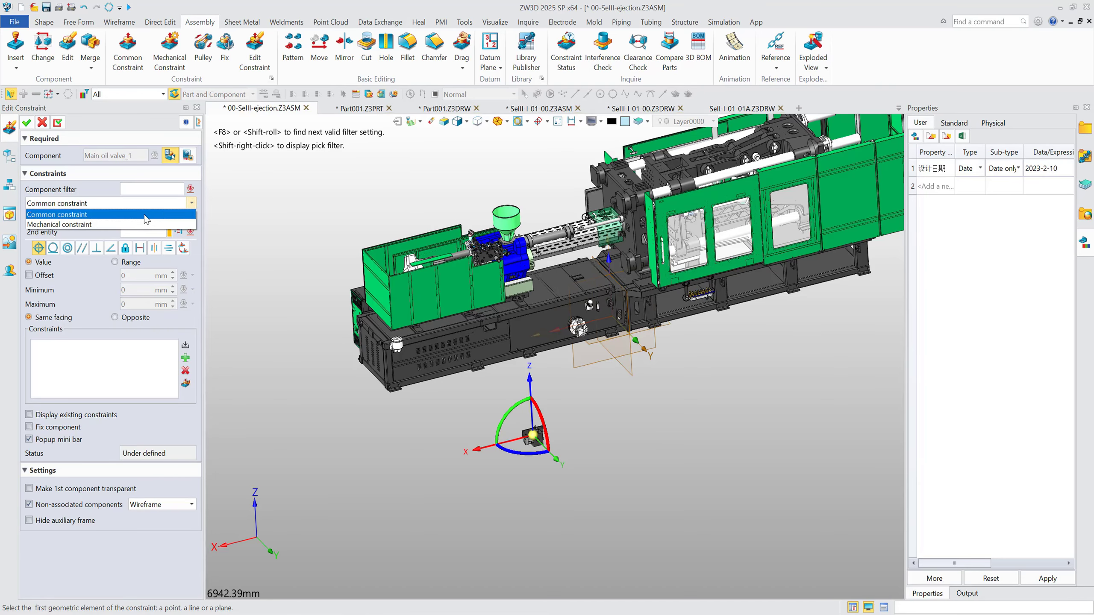
{"action": "left_click", "coordinate": [153, 211]}
{"action": "scroll", "coordinate": [477, 310], "scroll_direction": "up", "scroll_amount": 2}
{"action": "scroll", "coordinate": [529, 317], "scroll_direction": "up", "scroll_amount": 10}
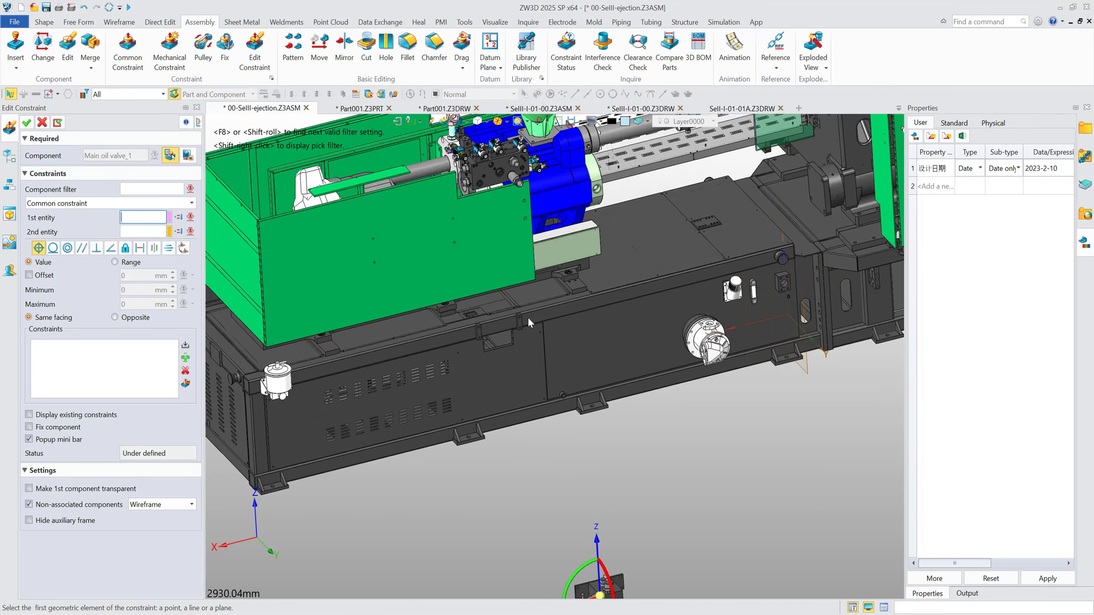
{"action": "left_click", "coordinate": [504, 326]}
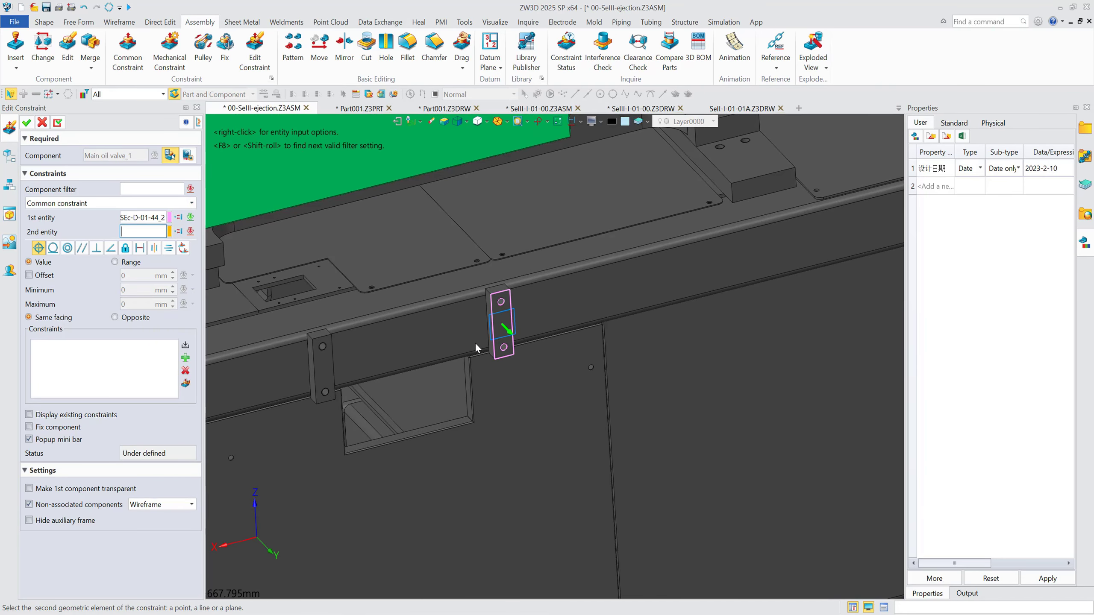
{"action": "scroll", "coordinate": [476, 344], "scroll_direction": "down", "scroll_amount": 10}
{"action": "scroll", "coordinate": [489, 474], "scroll_direction": "up", "scroll_amount": 8}
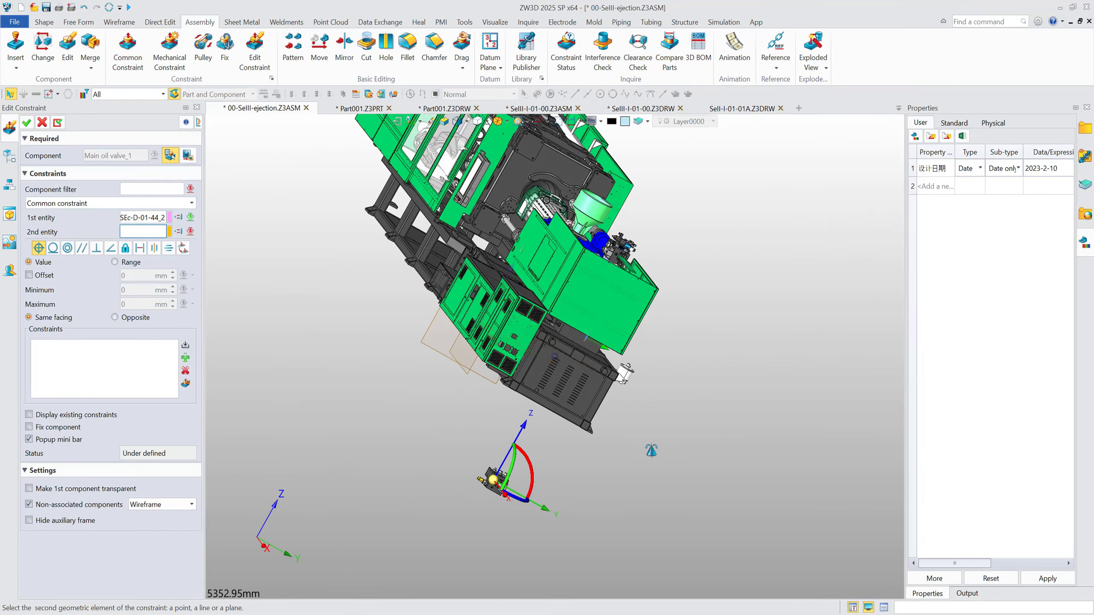
{"action": "left_click", "coordinate": [490, 477]}
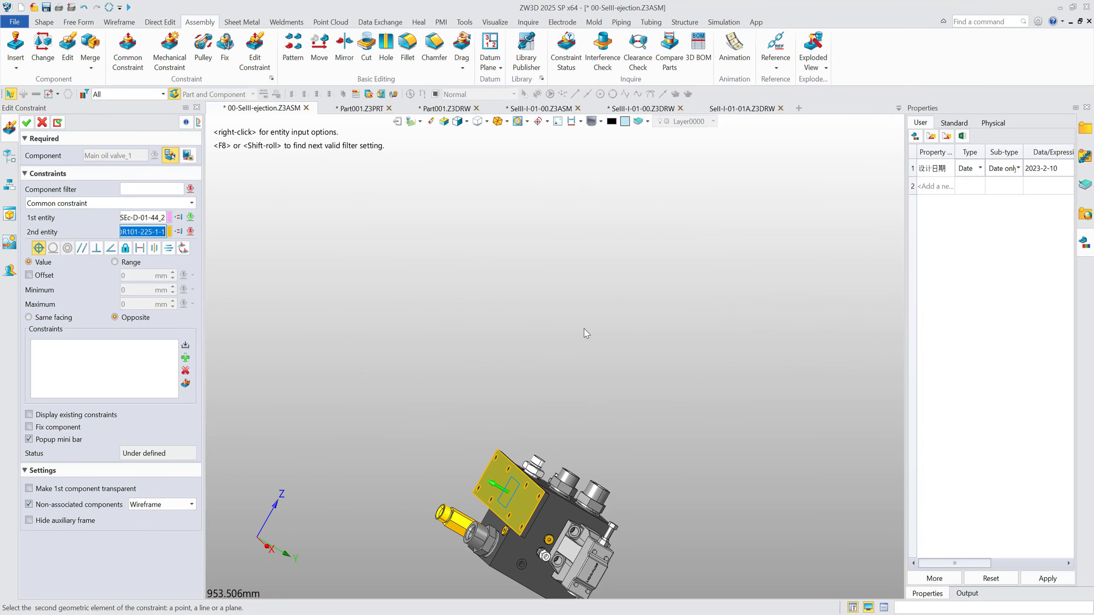
{"action": "left_click", "coordinate": [695, 357]}
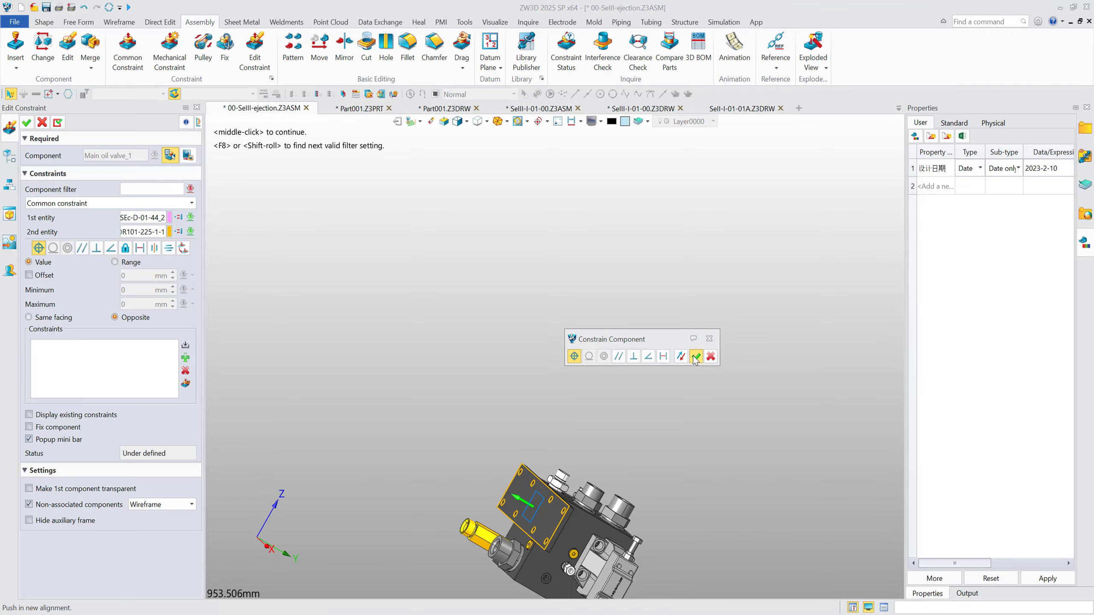
Step: Add a concentric constraint between the SEc-D-01-44 bracket's upper hole and the upper corner hole of the valve's mounting plate
{"action": "scroll", "coordinate": [603, 343], "scroll_direction": "down", "scroll_amount": 6}
{"action": "scroll", "coordinate": [364, 187], "scroll_direction": "up", "scroll_amount": 15}
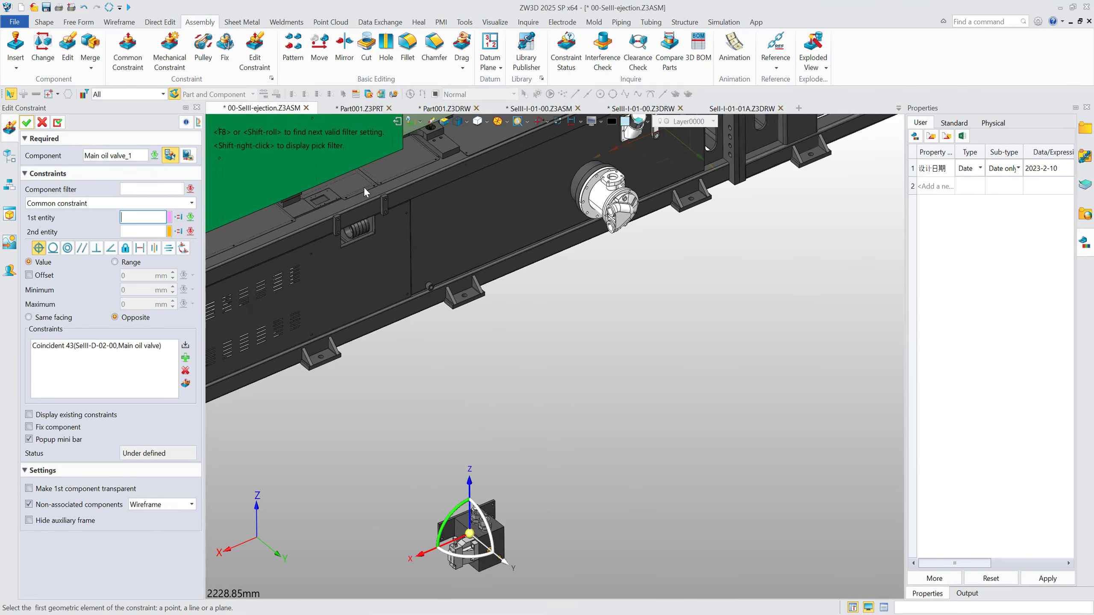
{"action": "left_click", "coordinate": [450, 200]}
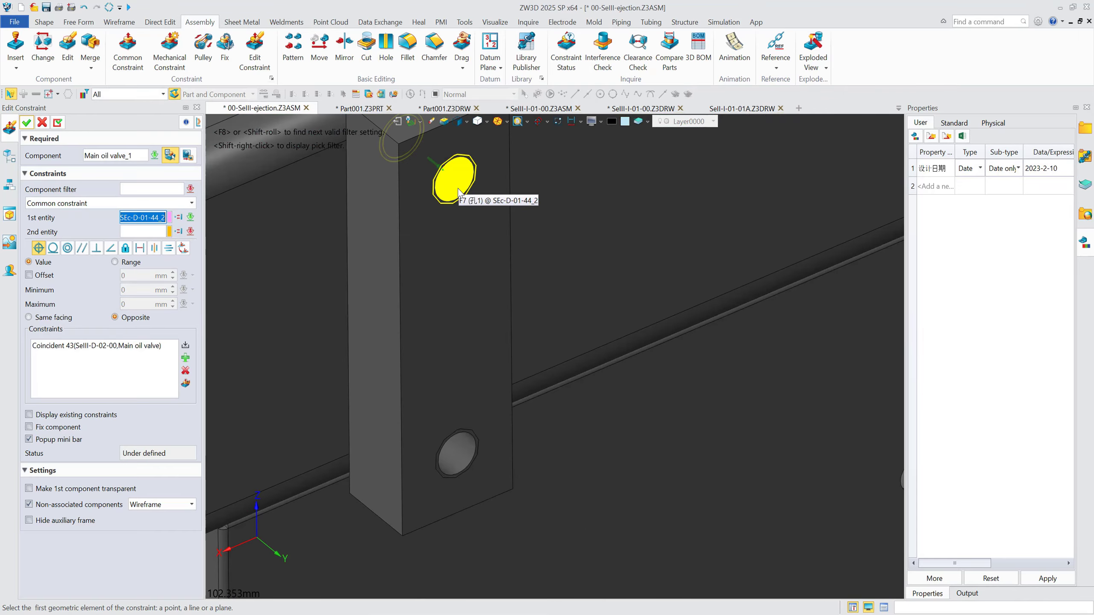
{"action": "scroll", "coordinate": [556, 247], "scroll_direction": "down", "scroll_amount": 10}
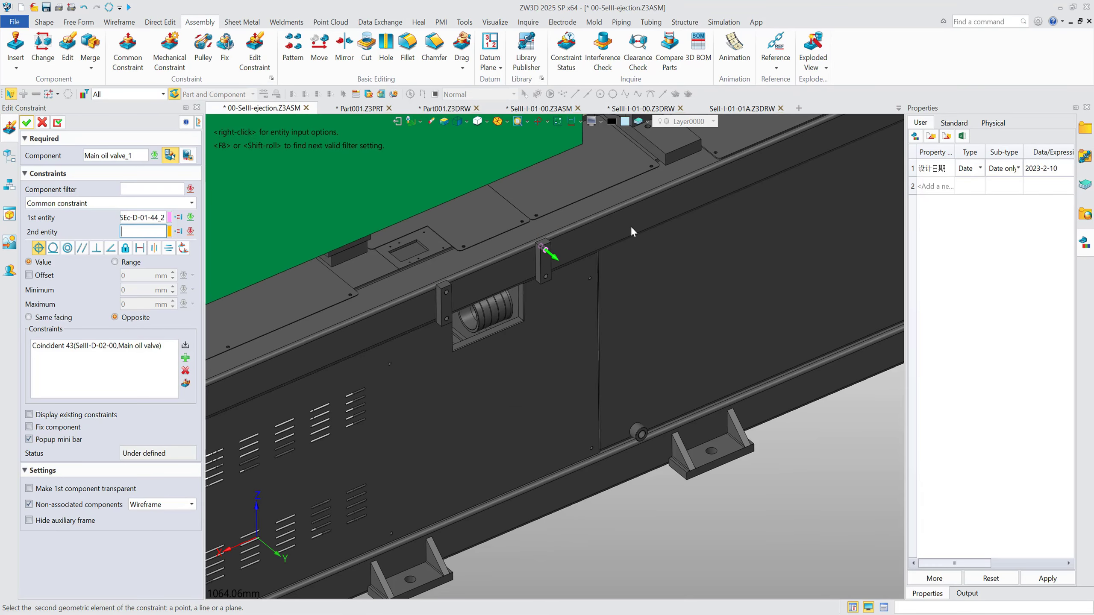
{"action": "scroll", "coordinate": [636, 242], "scroll_direction": "down", "scroll_amount": 5}
{"action": "scroll", "coordinate": [694, 576], "scroll_direction": "up", "scroll_amount": 7}
{"action": "scroll", "coordinate": [686, 388], "scroll_direction": "up", "scroll_amount": 5}
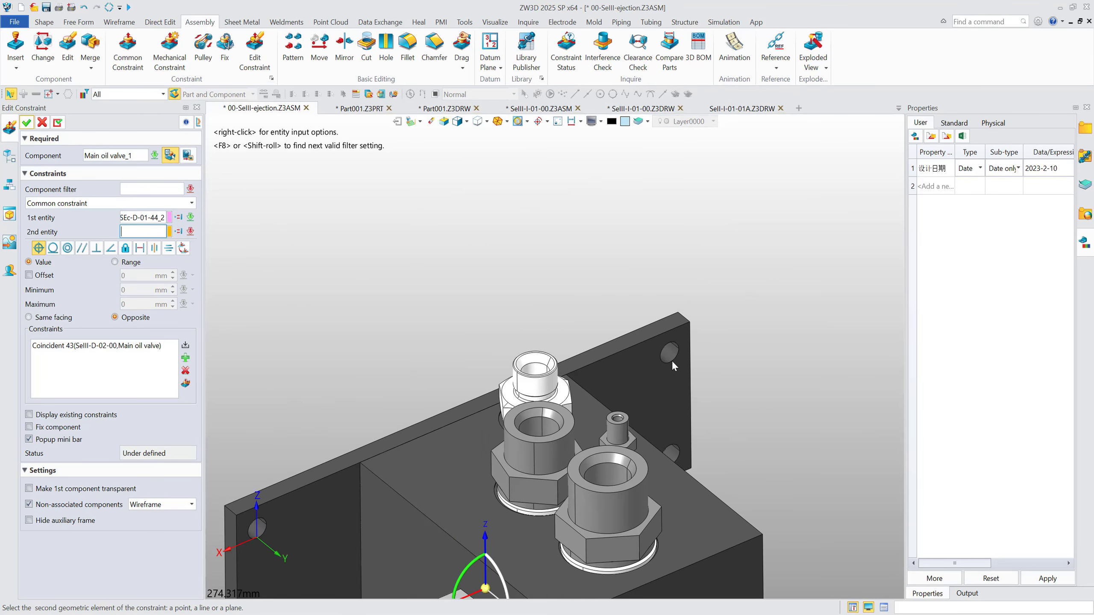
{"action": "left_click", "coordinate": [660, 352]}
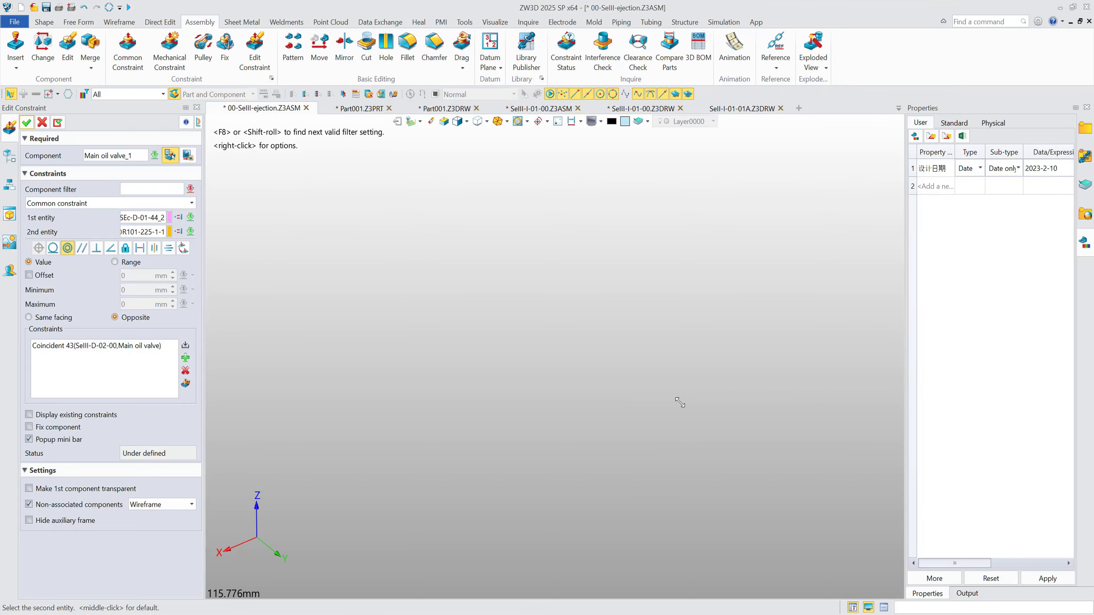
{"action": "key", "text": "ctrl+f"}
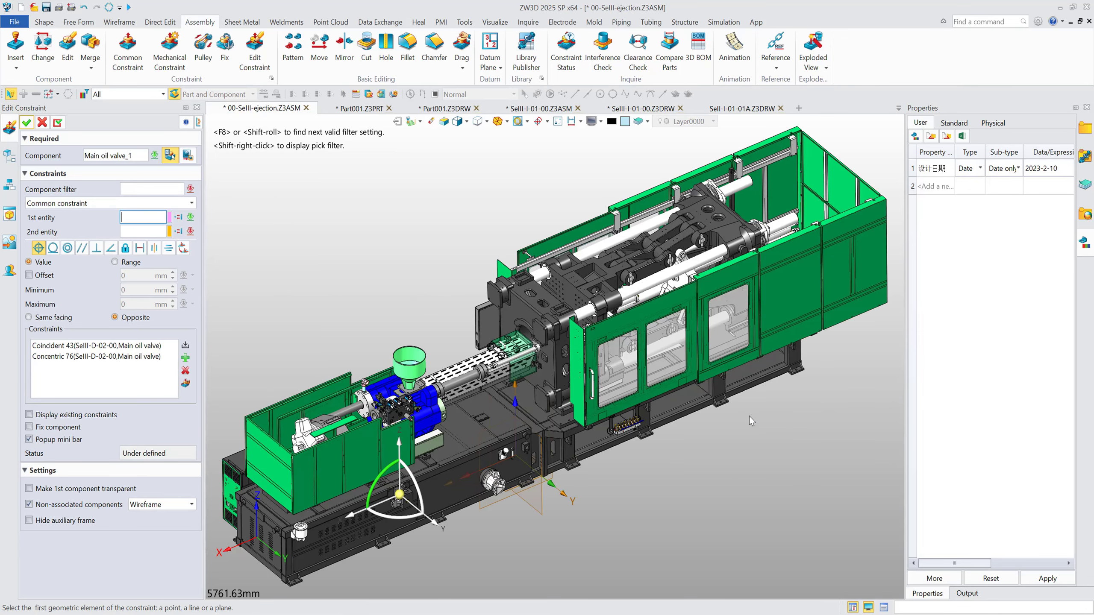
Step: Check how the oil valve sits on the two brackets and close the constraint editing
{"action": "scroll", "coordinate": [484, 517], "scroll_direction": "down", "scroll_amount": 2}
{"action": "scroll", "coordinate": [506, 410], "scroll_direction": "up", "scroll_amount": 6}
{"action": "scroll", "coordinate": [506, 411], "scroll_direction": "up", "scroll_amount": 8}
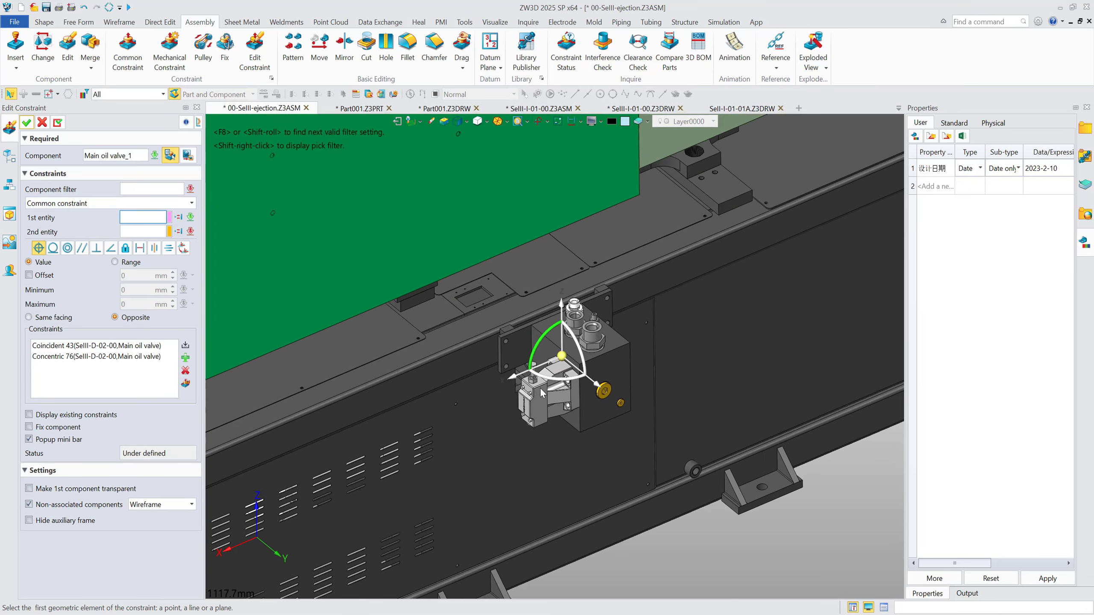
{"action": "left_click", "coordinate": [555, 275]}
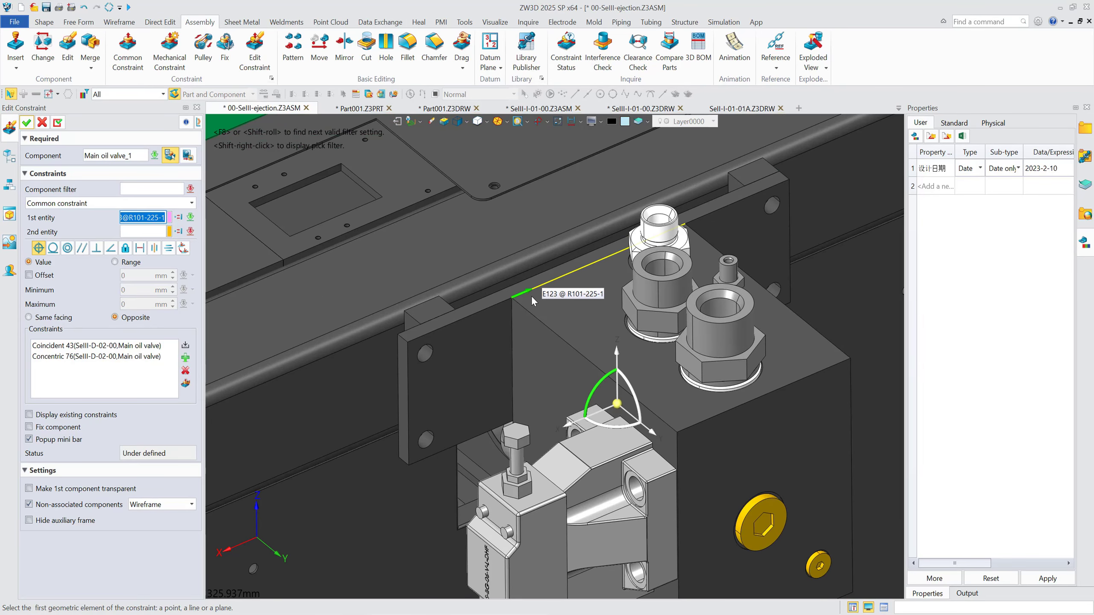
{"action": "left_click", "coordinate": [43, 122]}
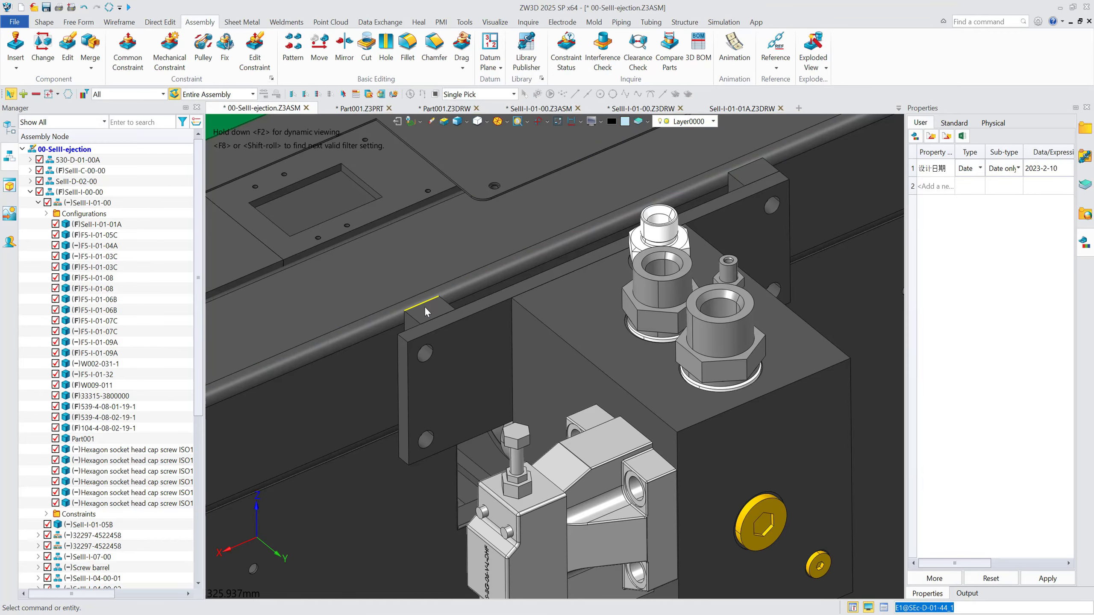
Step: Open the oil valve's mounting plate R101-225-1 for editing and show it without the surrounding assembly, turned to its perforated face
{"action": "left_click", "coordinate": [456, 354]}
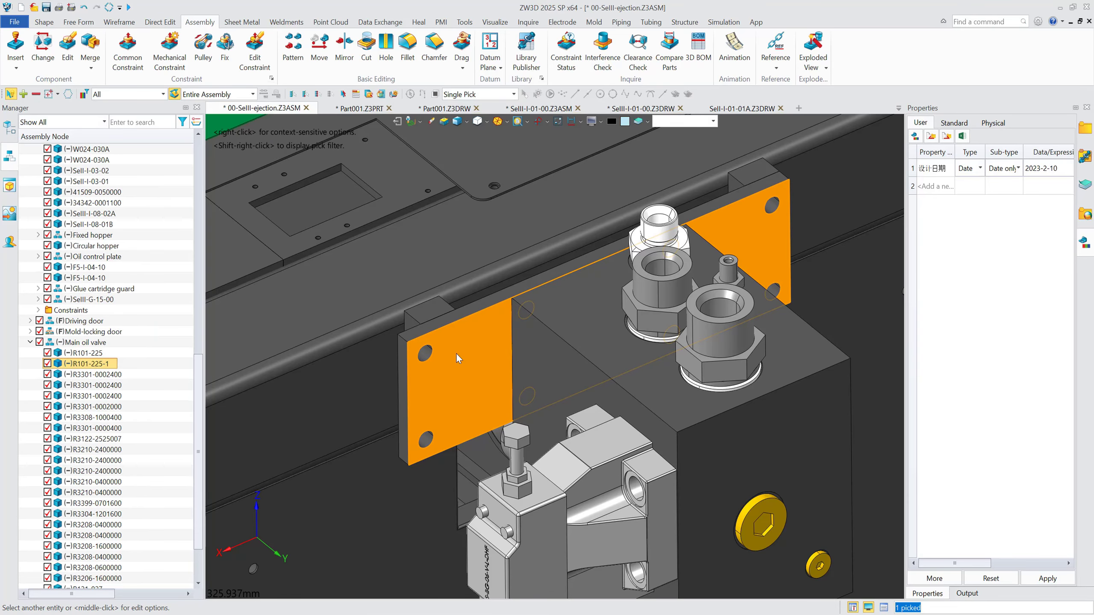
{"action": "scroll", "coordinate": [457, 355], "scroll_direction": "down", "scroll_amount": 5}
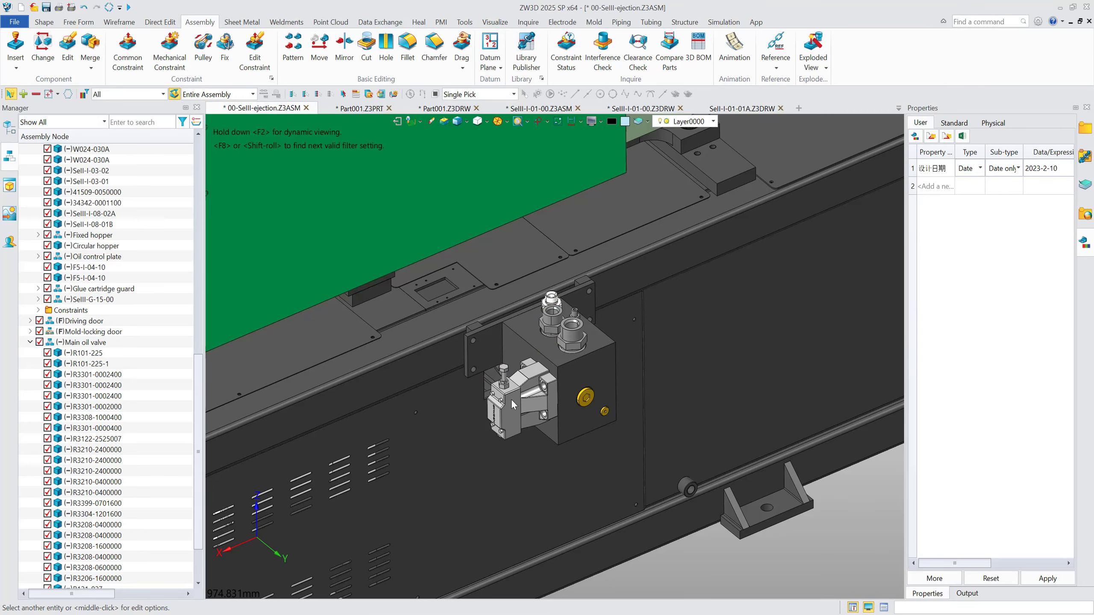
{"action": "scroll", "coordinate": [502, 345], "scroll_direction": "up", "scroll_amount": 2}
{"action": "double_click", "coordinate": [500, 343]}
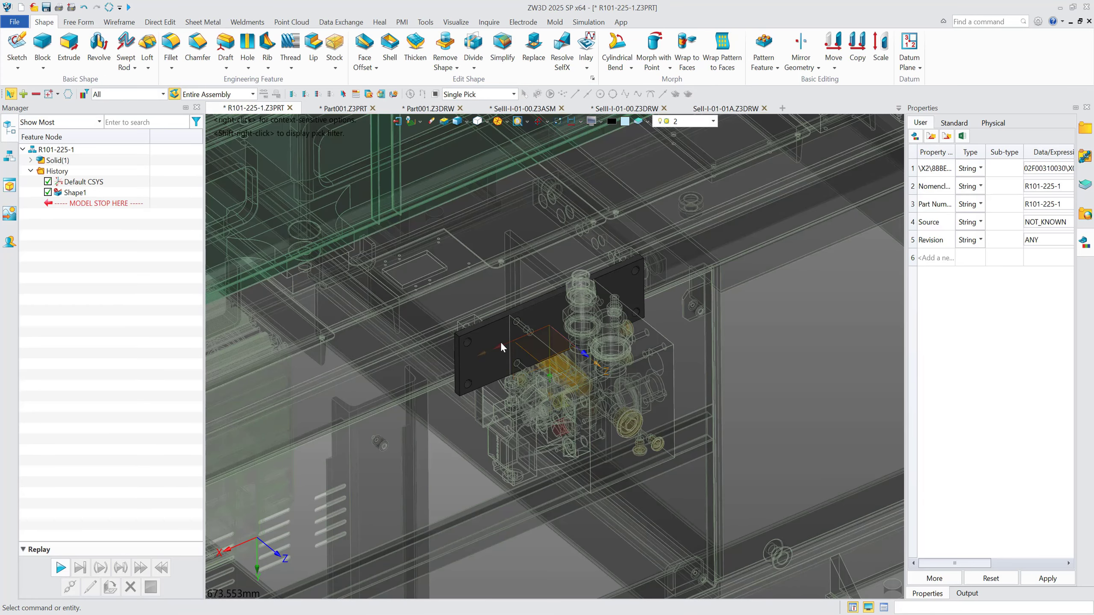
{"action": "left_click", "coordinate": [586, 124]}
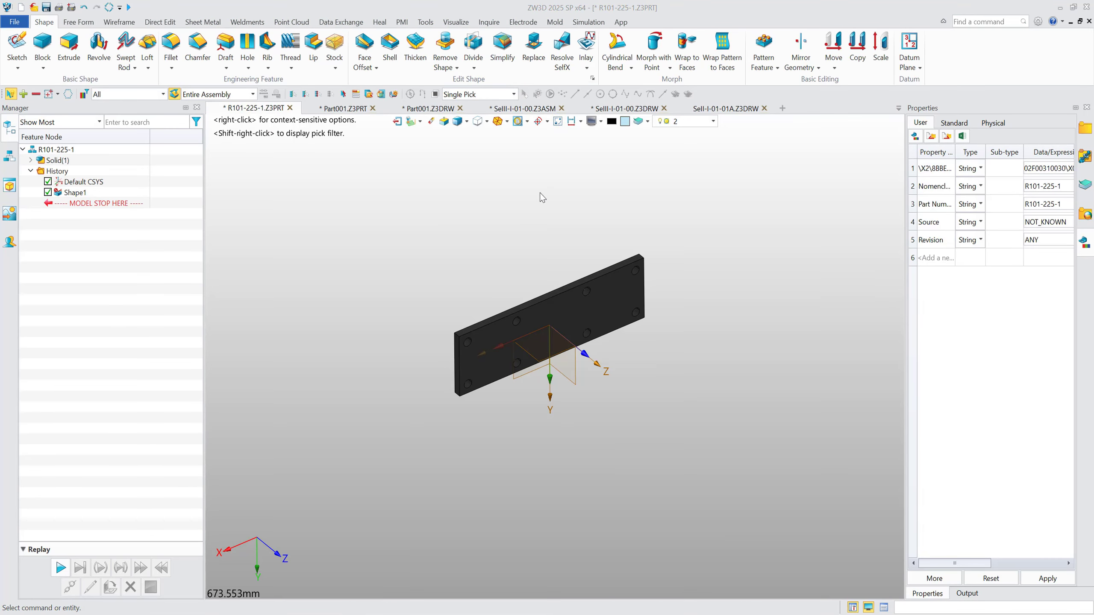
{"action": "middle_click_drag", "start_coordinate": [445, 271], "coordinate": [639, 213]}
{"action": "scroll", "coordinate": [491, 323], "scroll_direction": "up", "scroll_amount": 5}
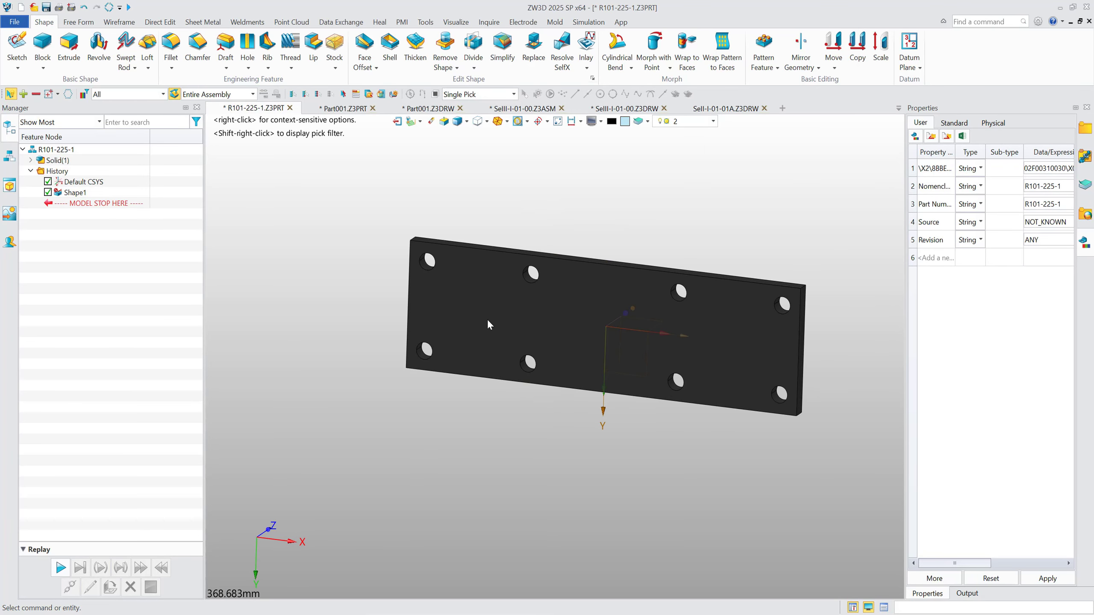
{"action": "middle_click_drag", "start_coordinate": [488, 319], "coordinate": [464, 415]}
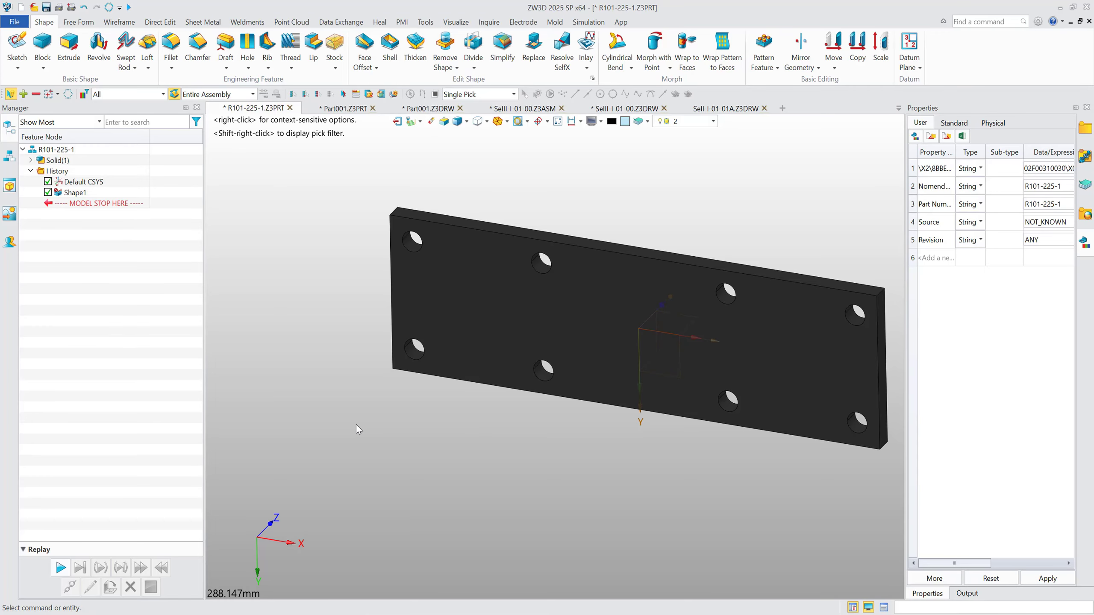
{"action": "middle_click_drag", "start_coordinate": [389, 440], "coordinate": [370, 435]}
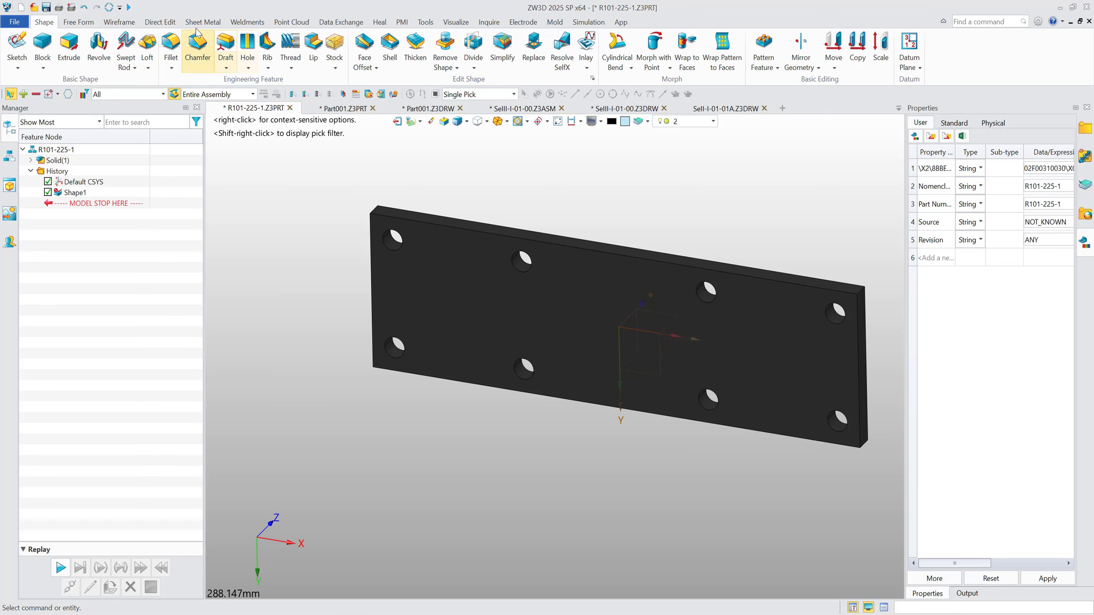
Step: Move one end face of the mounting plate, with its two corner holes, 10 mm inward along X using DE Move
{"action": "left_click", "coordinate": [160, 22]}
{"action": "left_click", "coordinate": [17, 43]}
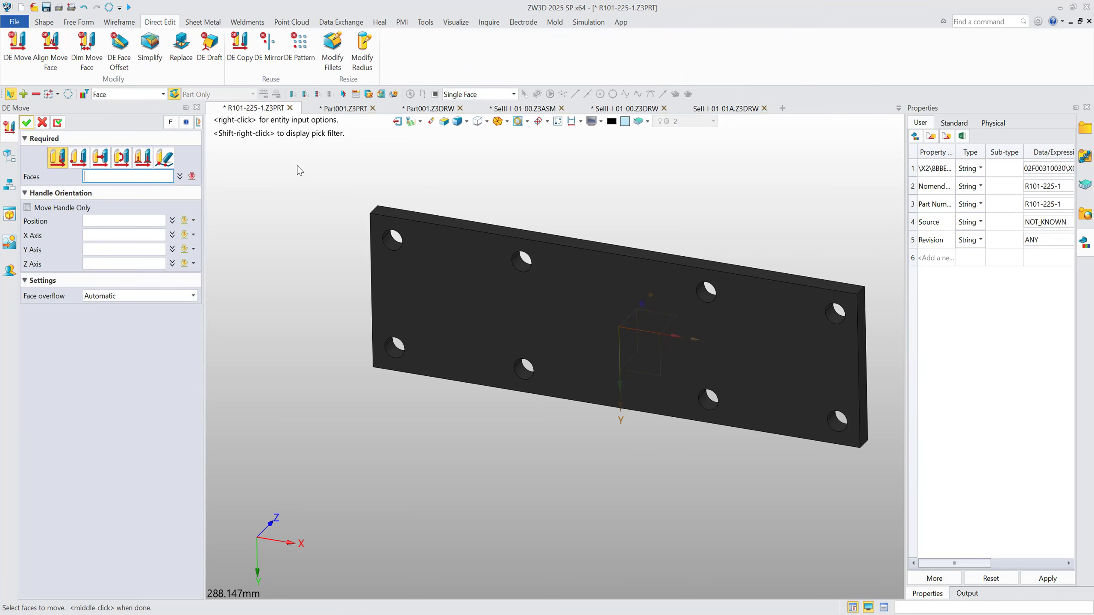
{"action": "left_click_drag", "start_coordinate": [296, 164], "coordinate": [449, 425]}
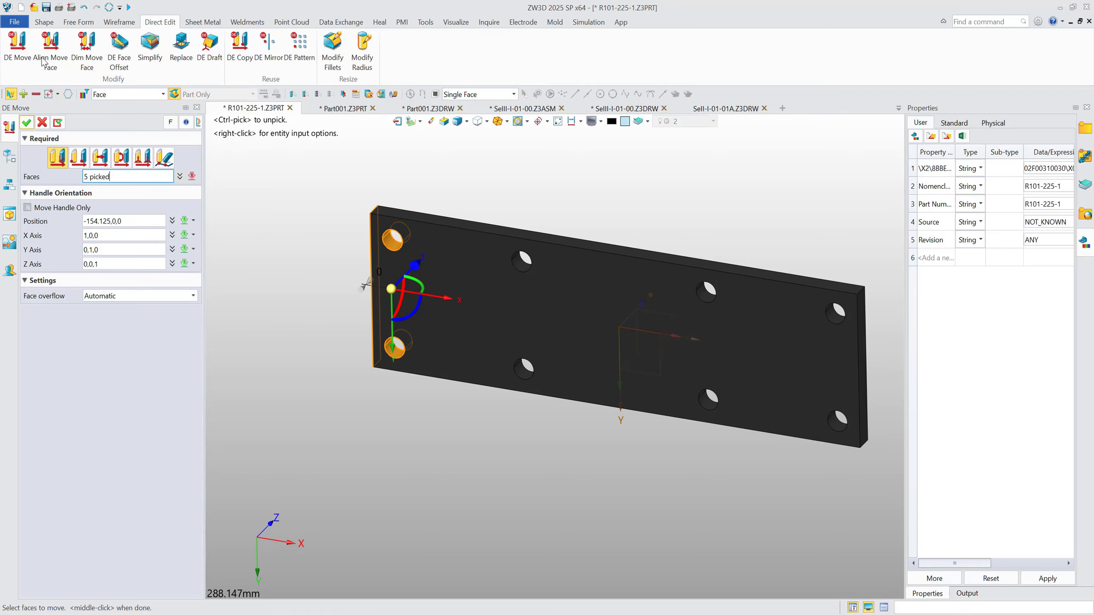
{"action": "left_click", "coordinate": [449, 301]}
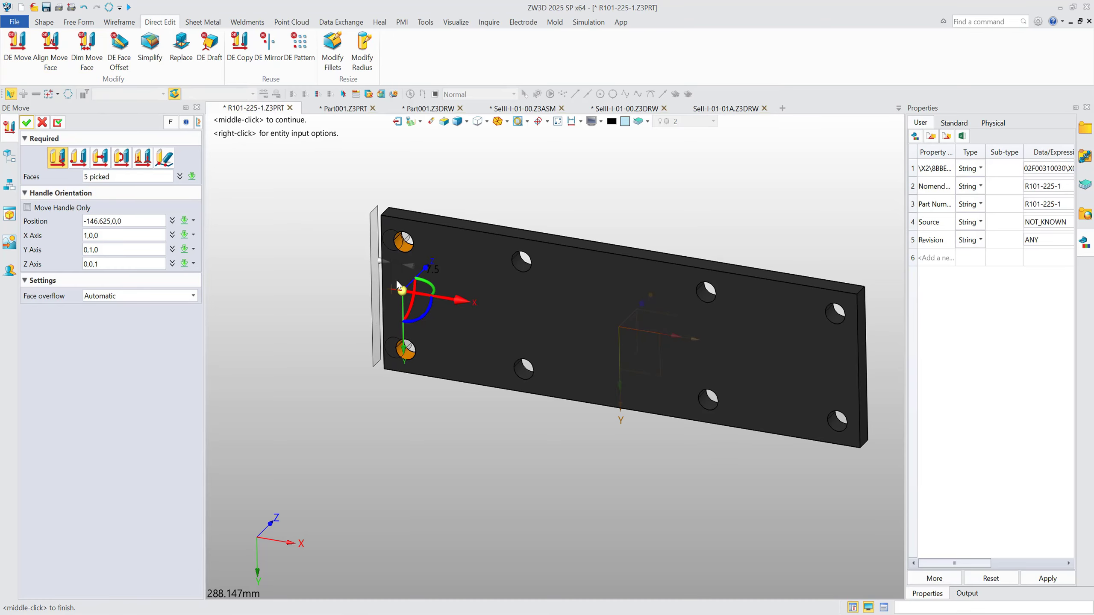
{"action": "left_click", "coordinate": [438, 273]}
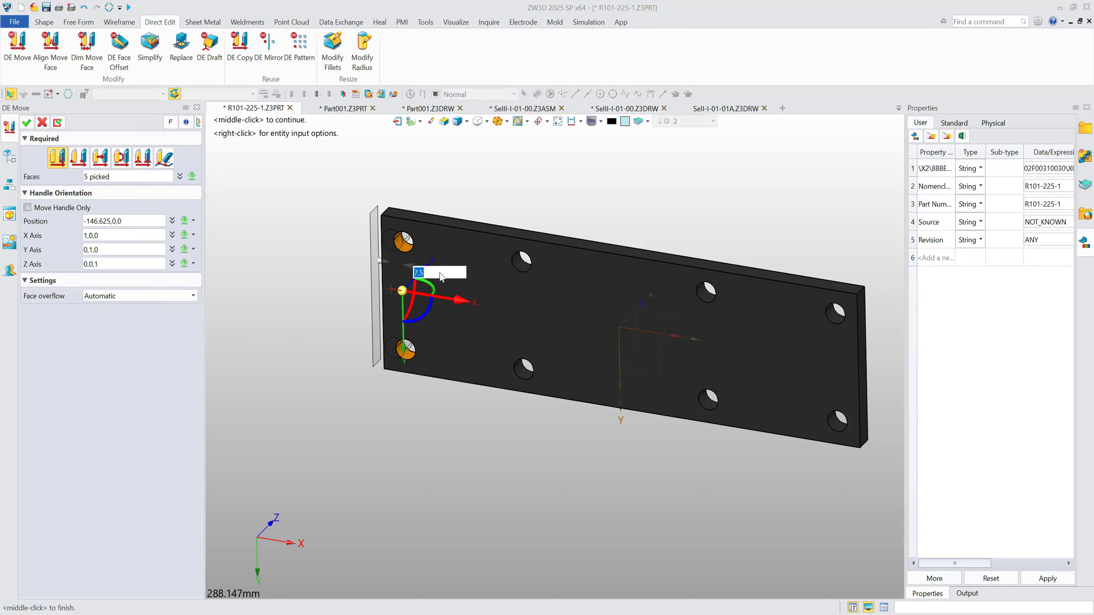
{"action": "key", "text": "Return"}
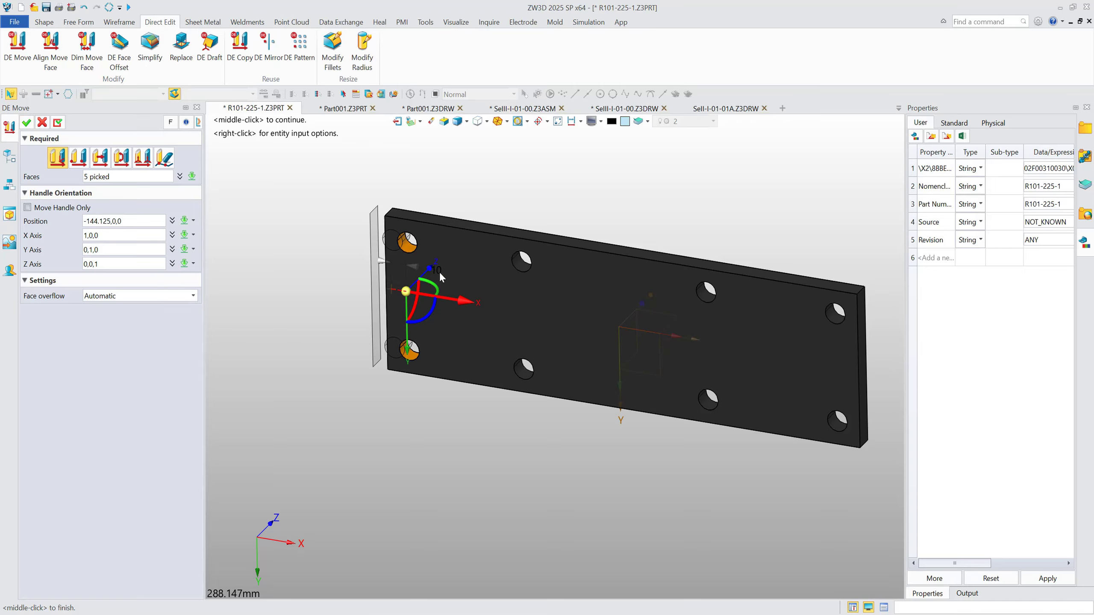
{"action": "left_click", "coordinate": [57, 122]}
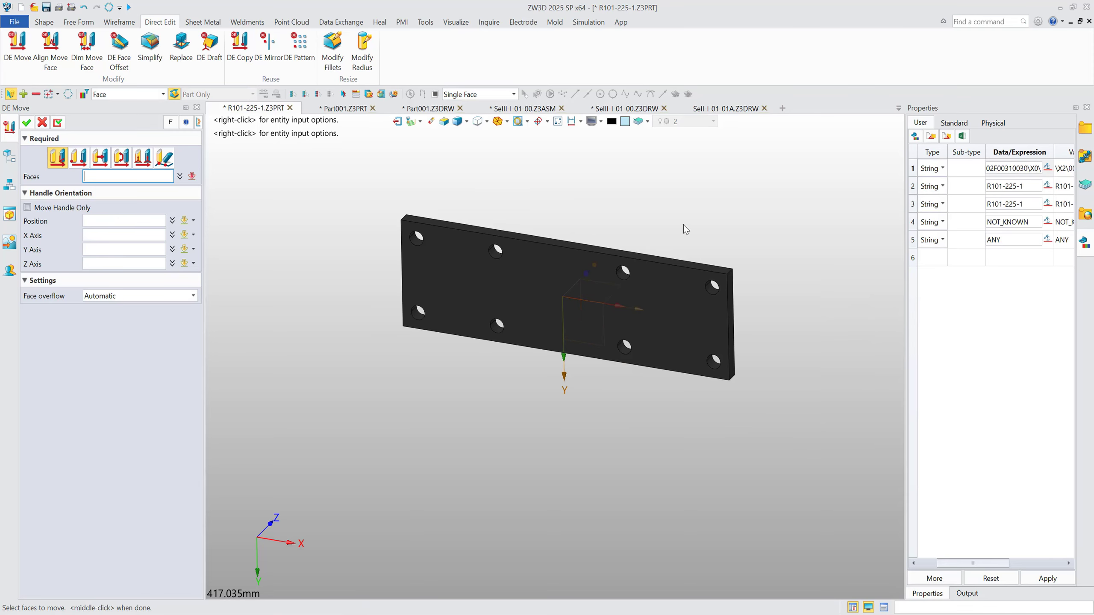
Step: Move the plate's opposite end face at the positive X side, together with its two corner holes, by -10 mm along X
{"action": "left_click_drag", "start_coordinate": [685, 224], "coordinate": [804, 463]}
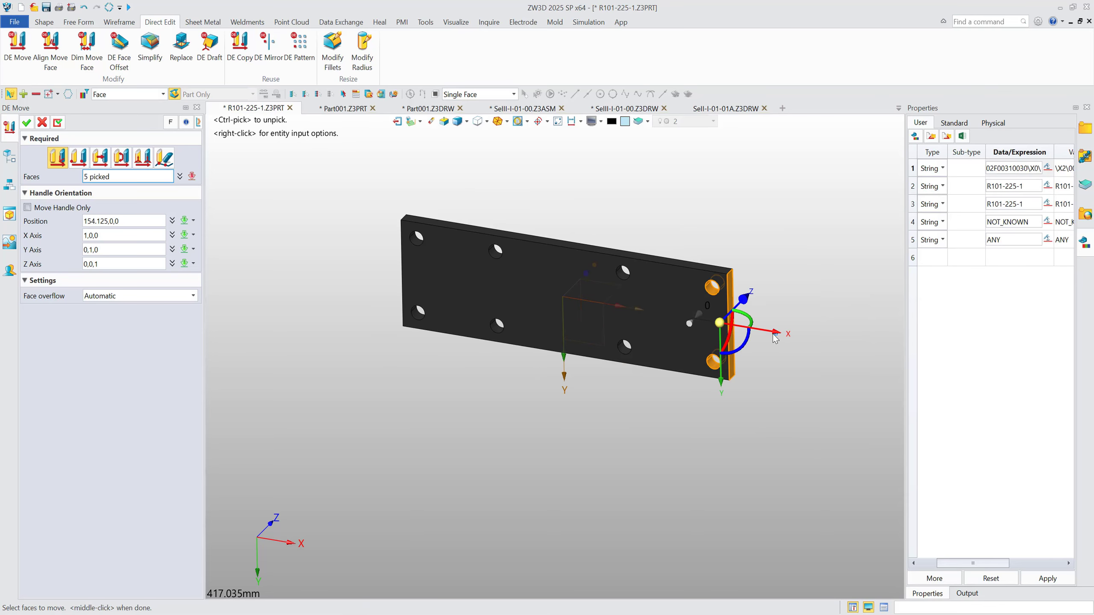
{"action": "left_click_drag", "start_coordinate": [773, 335], "coordinate": [763, 332]}
{"action": "left_click", "coordinate": [686, 293]}
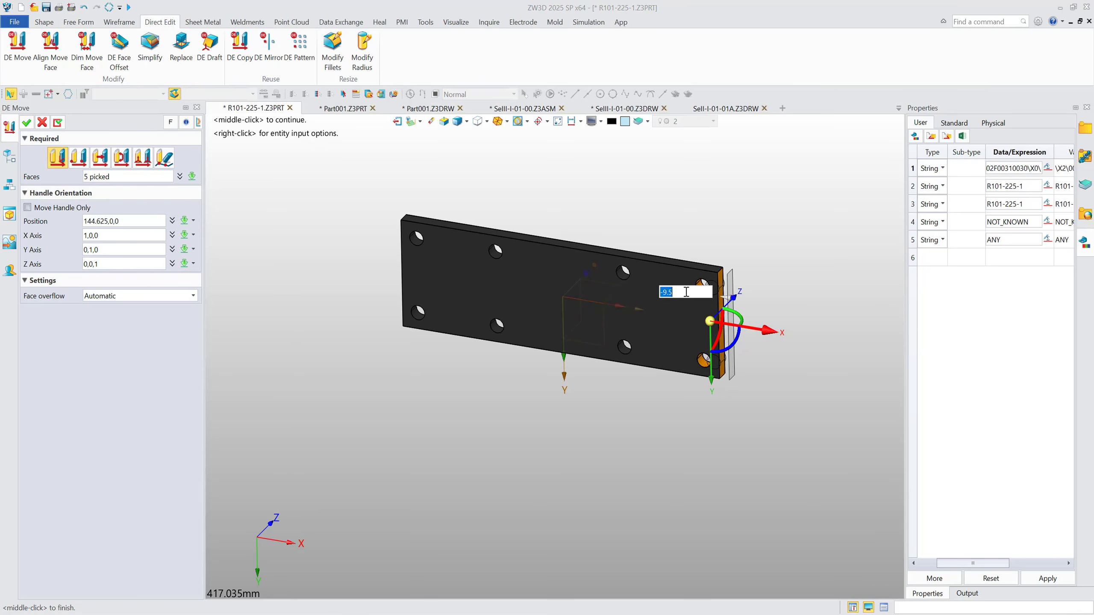
{"action": "type", "text": "-10"}
{"action": "key", "text": "Return"}
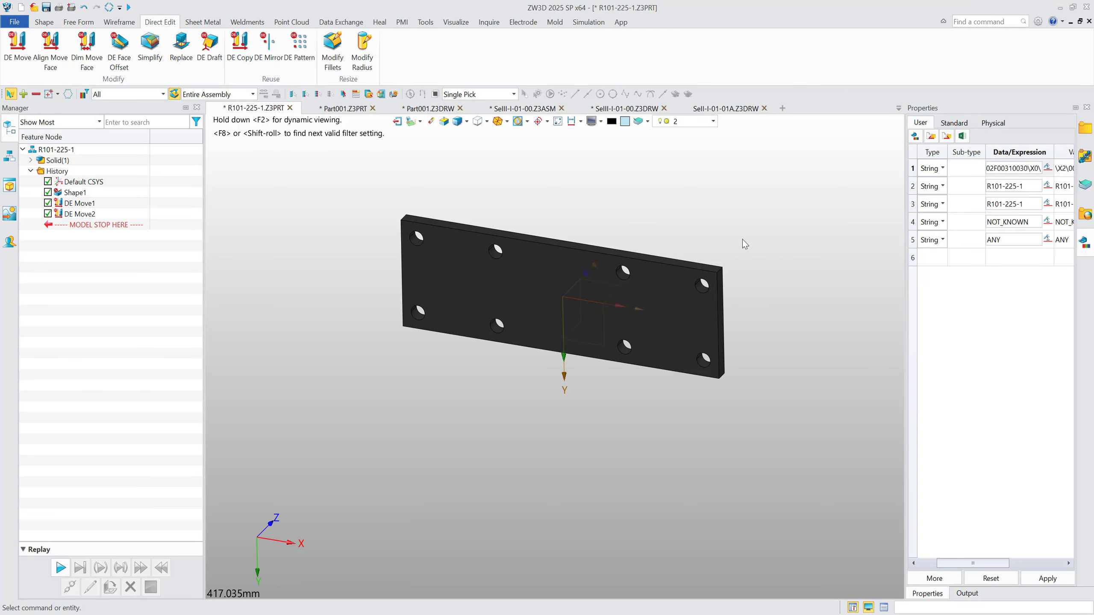
Step: Modify the radius of the mounting plate's four corner holes to 8.5 mm
{"action": "left_click", "coordinate": [362, 48]}
{"action": "scroll", "coordinate": [420, 254], "scroll_direction": "up", "scroll_amount": 6}
{"action": "left_click", "coordinate": [406, 203]}
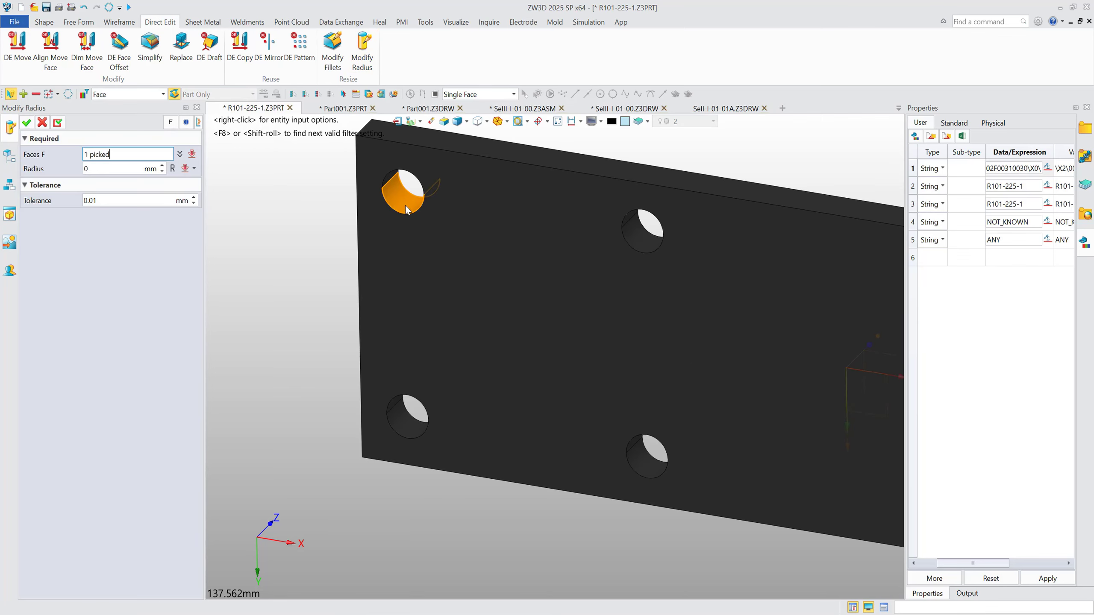
{"action": "left_click", "coordinate": [405, 433]}
{"action": "scroll", "coordinate": [561, 380], "scroll_direction": "down", "scroll_amount": 5}
{"action": "scroll", "coordinate": [764, 330], "scroll_direction": "up", "scroll_amount": 4}
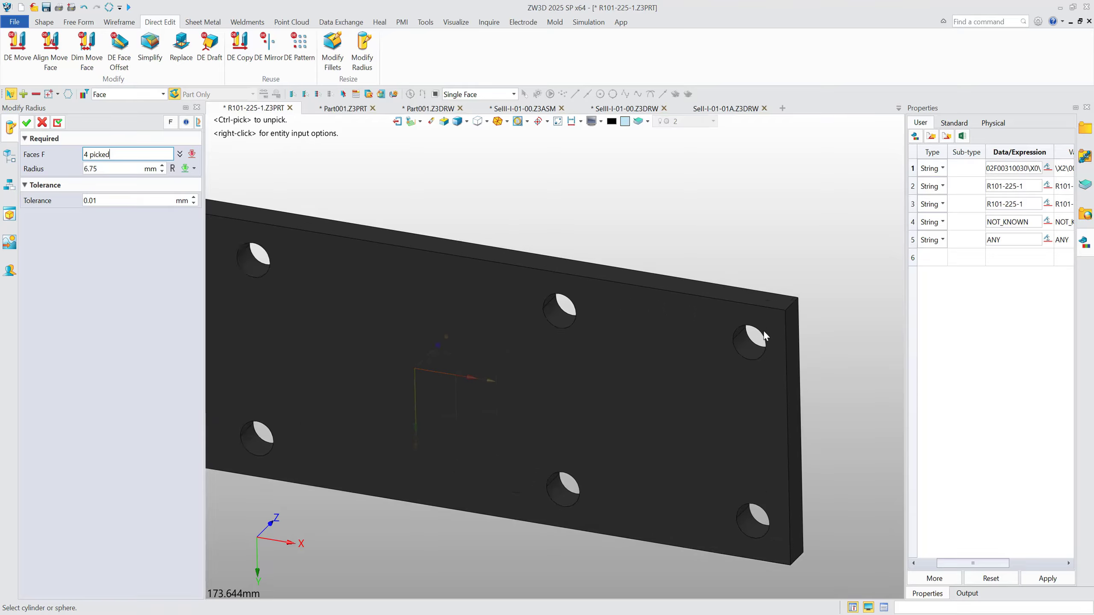
{"action": "left_click", "coordinate": [734, 351]}
{"action": "scroll", "coordinate": [732, 474], "scroll_direction": "down", "scroll_amount": 2}
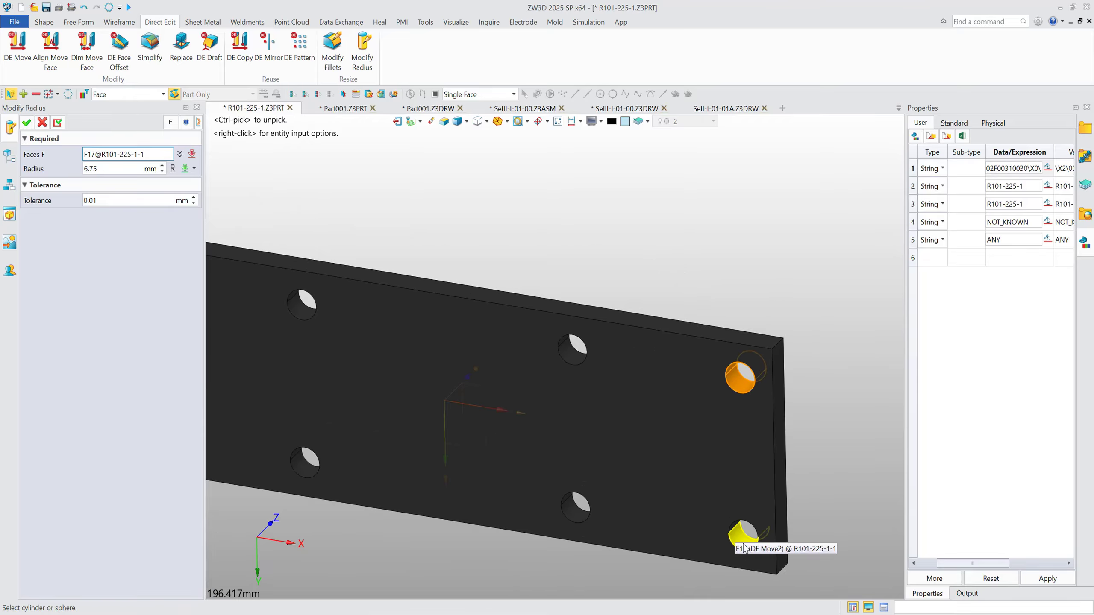
{"action": "left_click", "coordinate": [744, 547]}
{"action": "scroll", "coordinate": [768, 224], "scroll_direction": "down", "scroll_amount": 3}
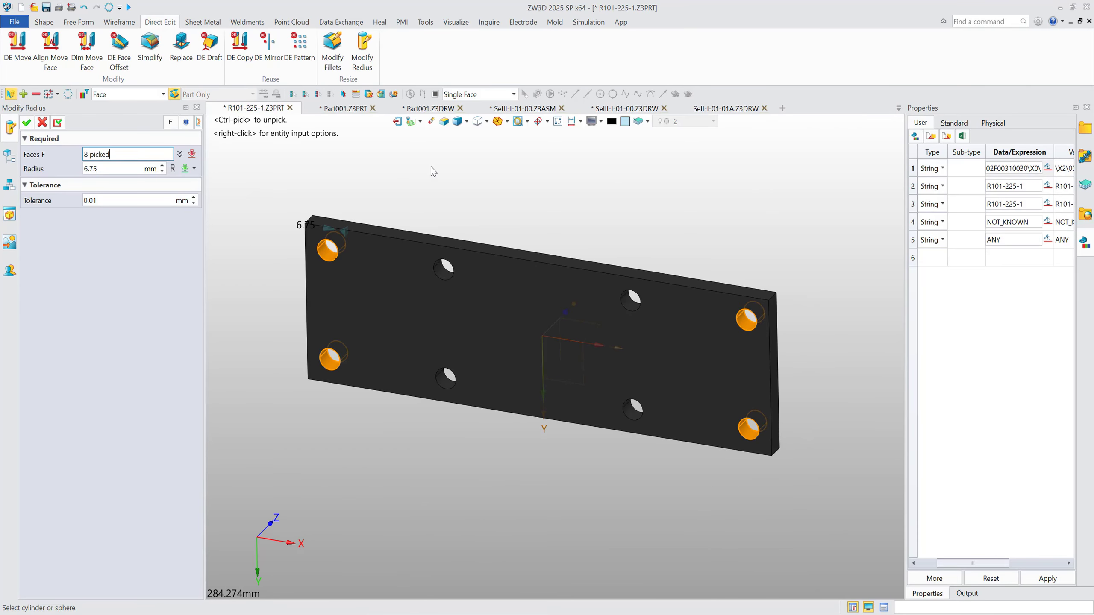
{"action": "scroll", "coordinate": [315, 228], "scroll_direction": "up", "scroll_amount": 2}
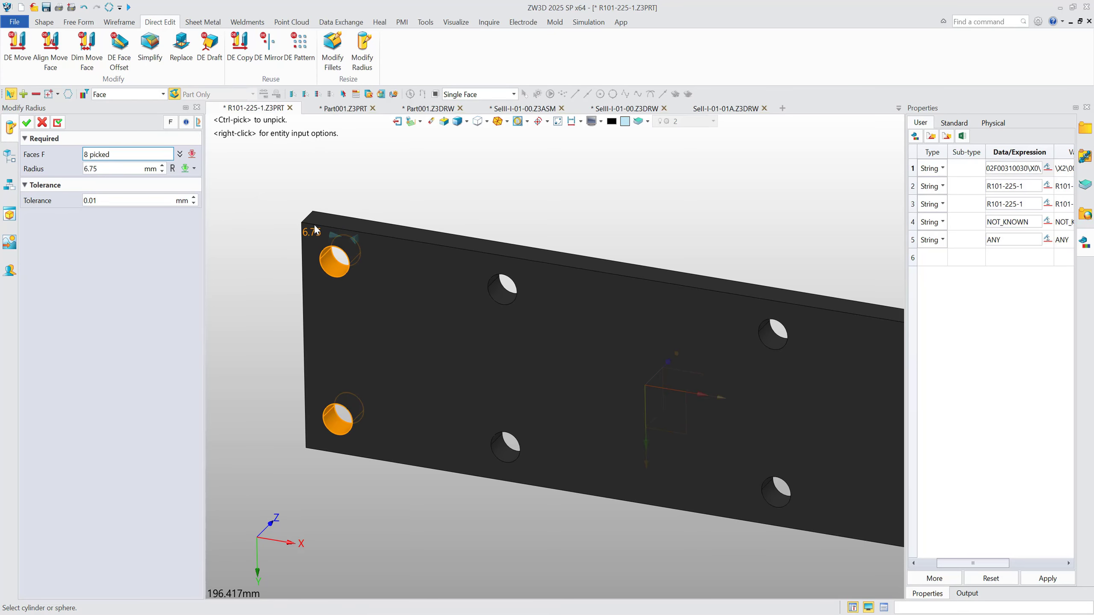
{"action": "left_click", "coordinate": [333, 235]}
{"action": "type", "text": "9.75"}
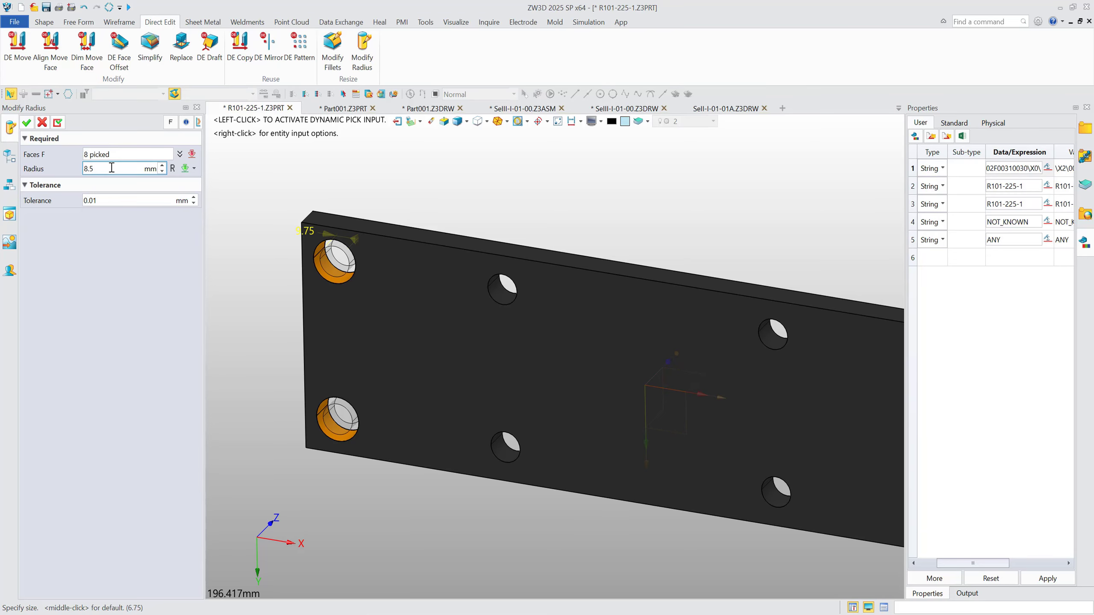
{"action": "type", "text": "8.5"}
{"action": "key", "text": "Return"}
{"action": "left_click", "coordinate": [27, 122]}
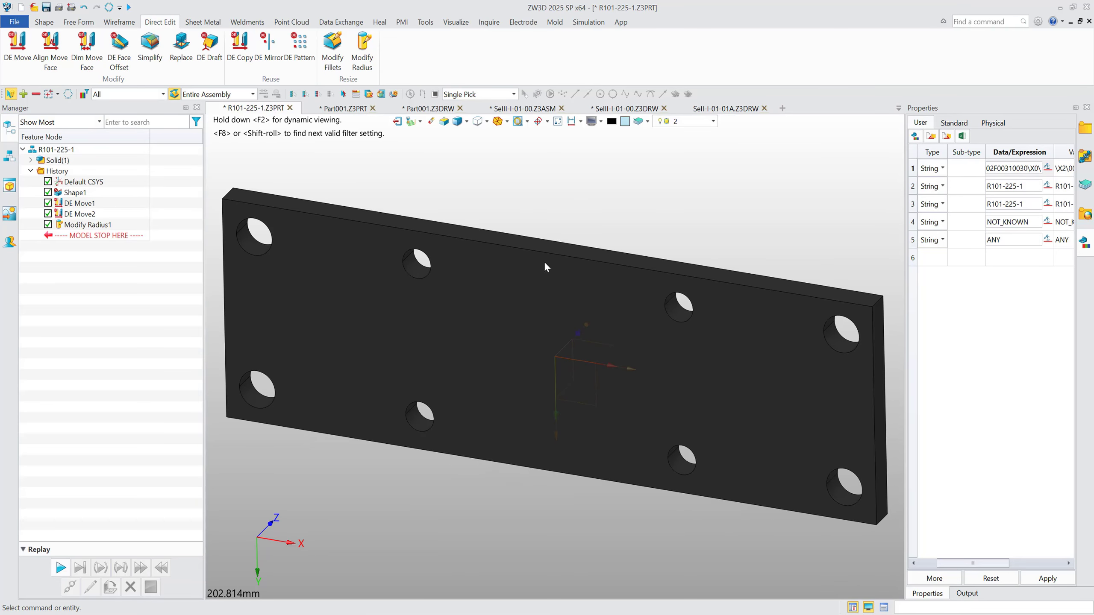
Step: Offset the mounting plate's large perforated front face outward by 5 mm
{"action": "left_click", "coordinate": [528, 326]}
{"action": "scroll", "coordinate": [718, 261], "scroll_direction": "down", "scroll_amount": 2}
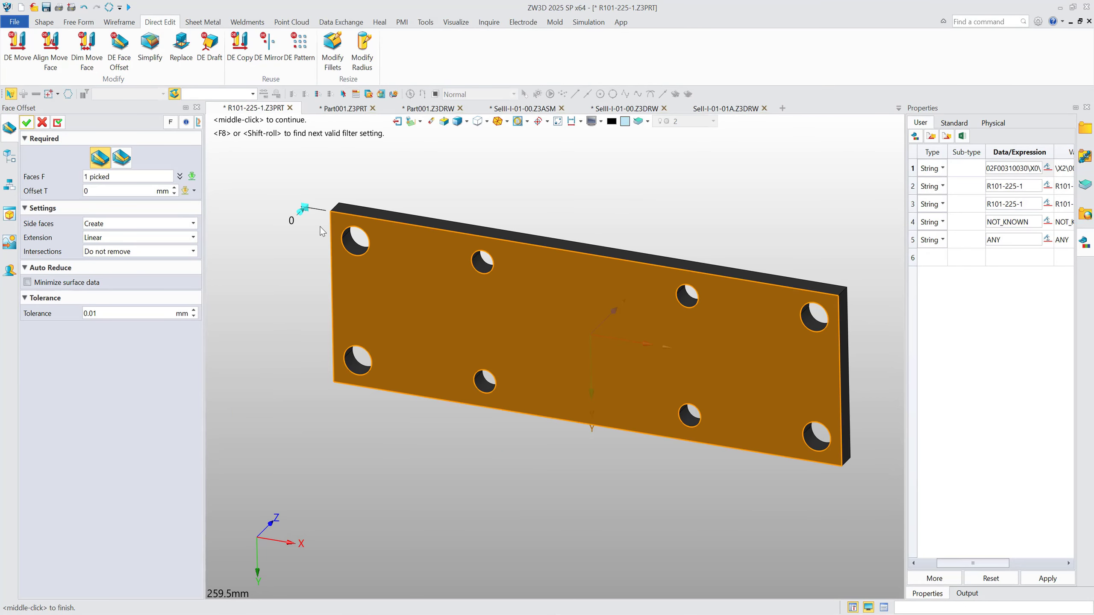
{"action": "type", "text": "5"}
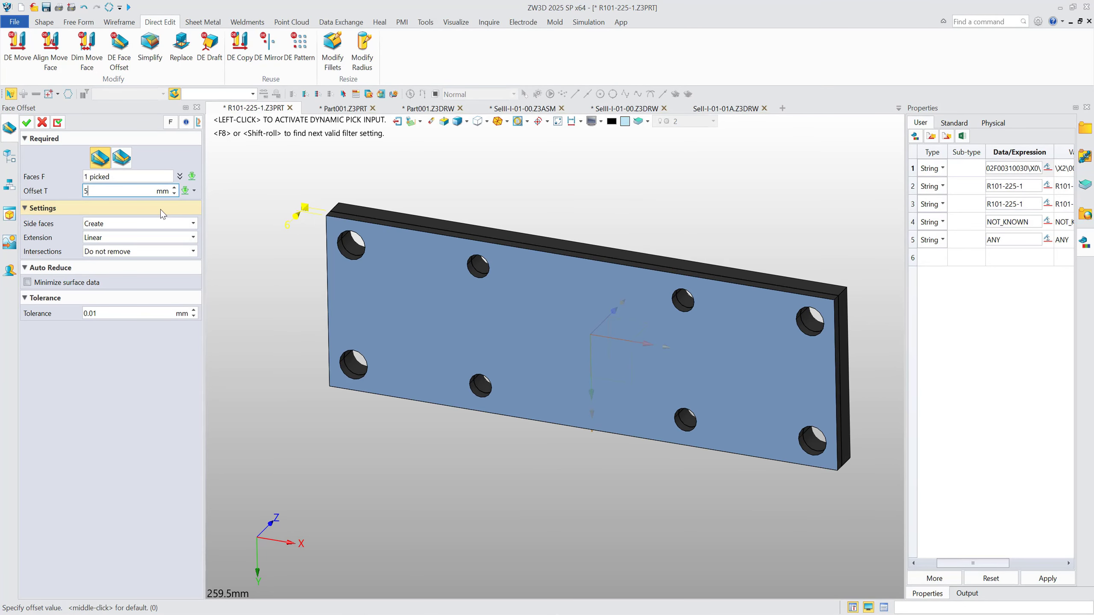
{"action": "middle_click", "coordinate": [419, 167]}
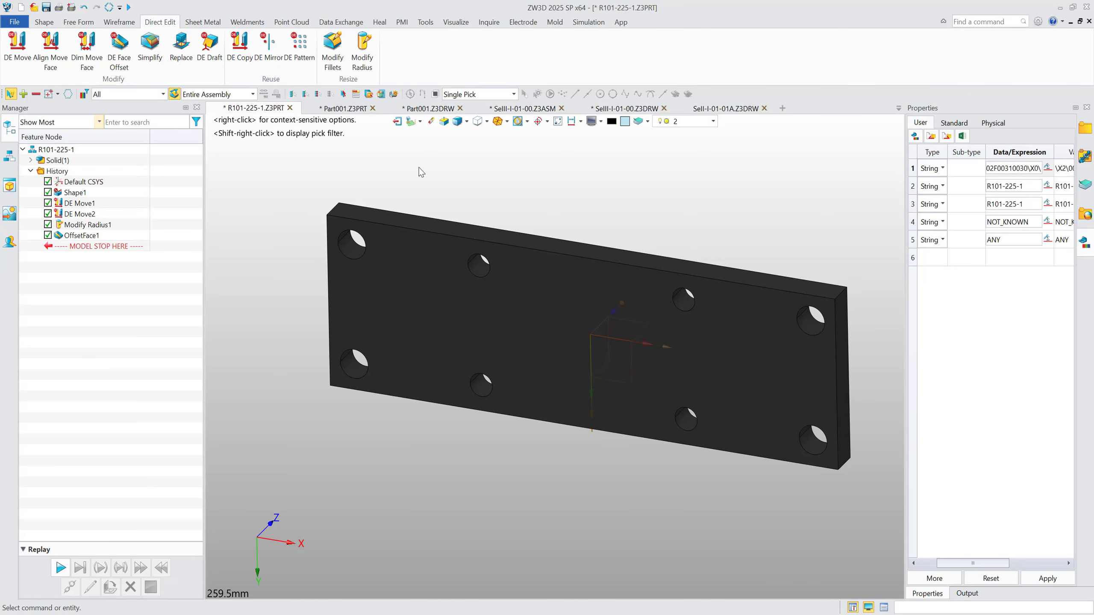
{"action": "left_click", "coordinate": [396, 121]}
{"action": "middle_click_drag", "start_coordinate": [537, 242], "coordinate": [539, 319]}
{"action": "right_click_drag", "start_coordinate": [539, 319], "coordinate": [519, 315]}
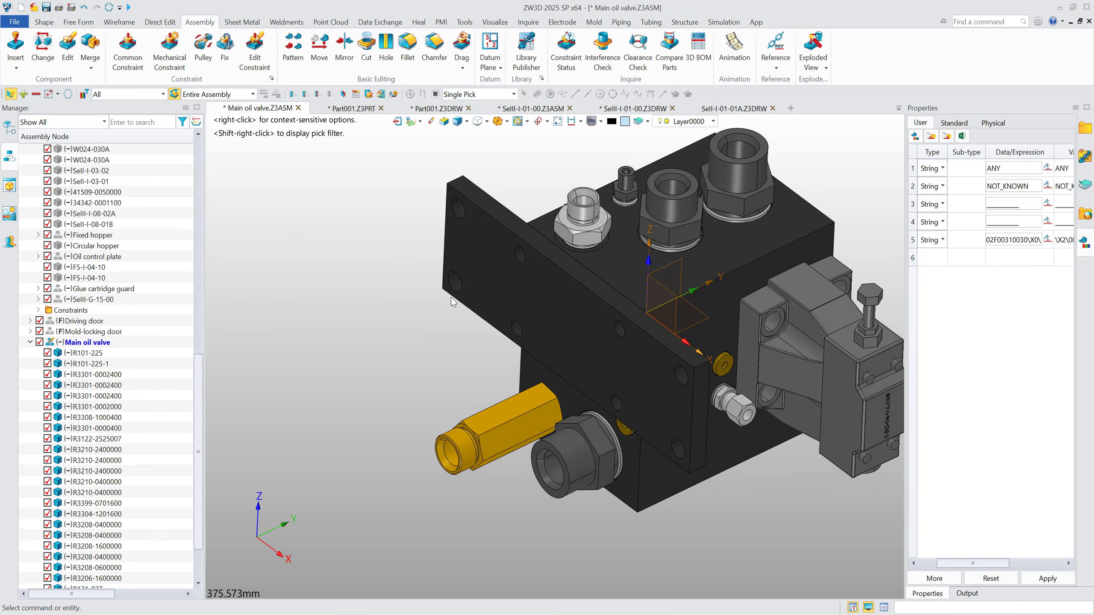
{"action": "scroll", "coordinate": [451, 297], "scroll_direction": "down", "scroll_amount": 2}
{"action": "scroll", "coordinate": [486, 422], "scroll_direction": "up", "scroll_amount": 5}
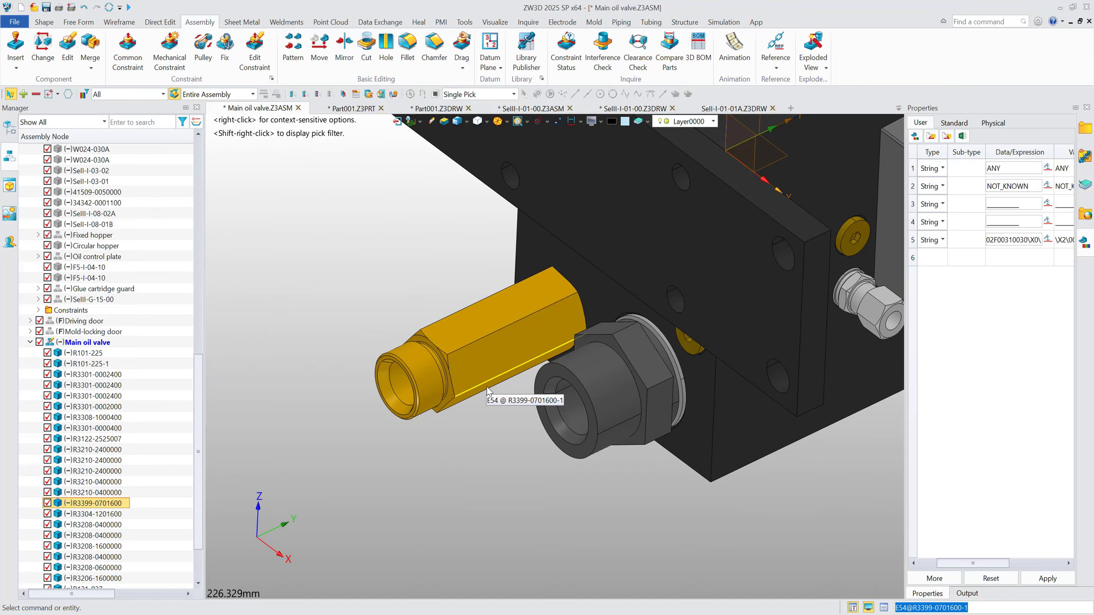
{"action": "right_click_drag", "start_coordinate": [487, 366], "coordinate": [463, 374]}
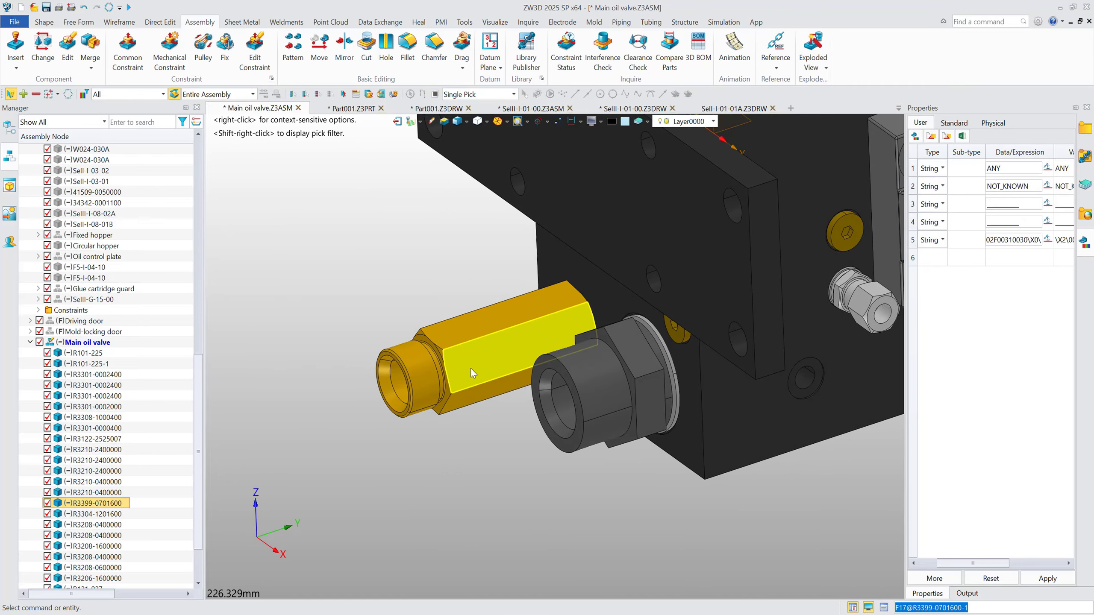
{"action": "double_click", "coordinate": [470, 368]}
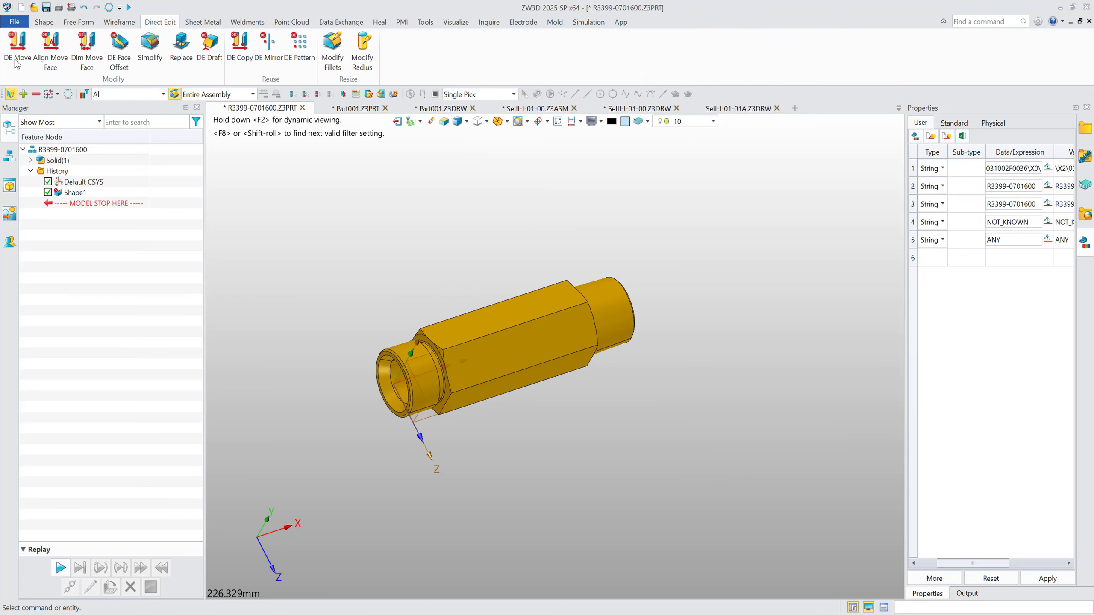
Step: Shorten the hexagonal fitting by moving its open threaded end's faces 20 mm along X with DE Move
{"action": "left_click", "coordinate": [16, 60]}
{"action": "left_click_drag", "start_coordinate": [304, 219], "coordinate": [503, 538]}
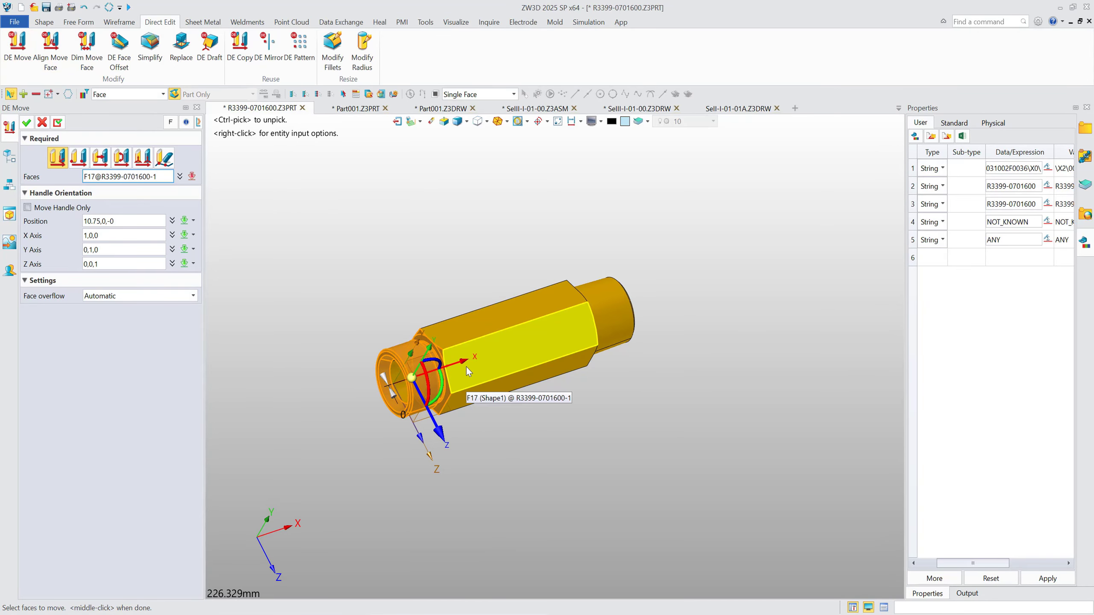
{"action": "left_click_drag", "start_coordinate": [461, 362], "coordinate": [494, 354]}
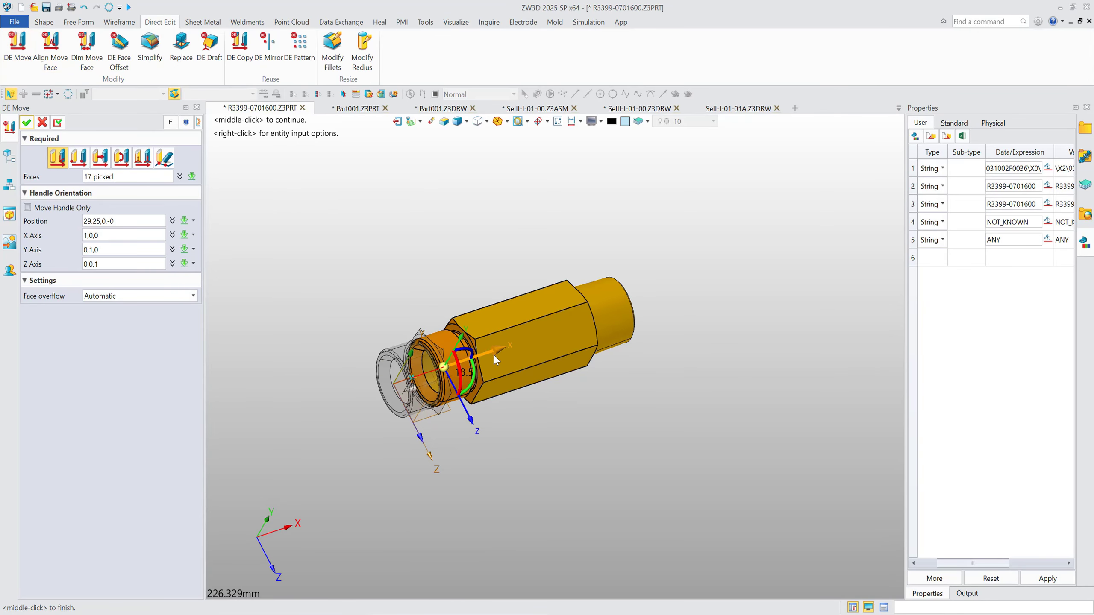
{"action": "left_click", "coordinate": [464, 371]}
{"action": "key", "text": "Return"}
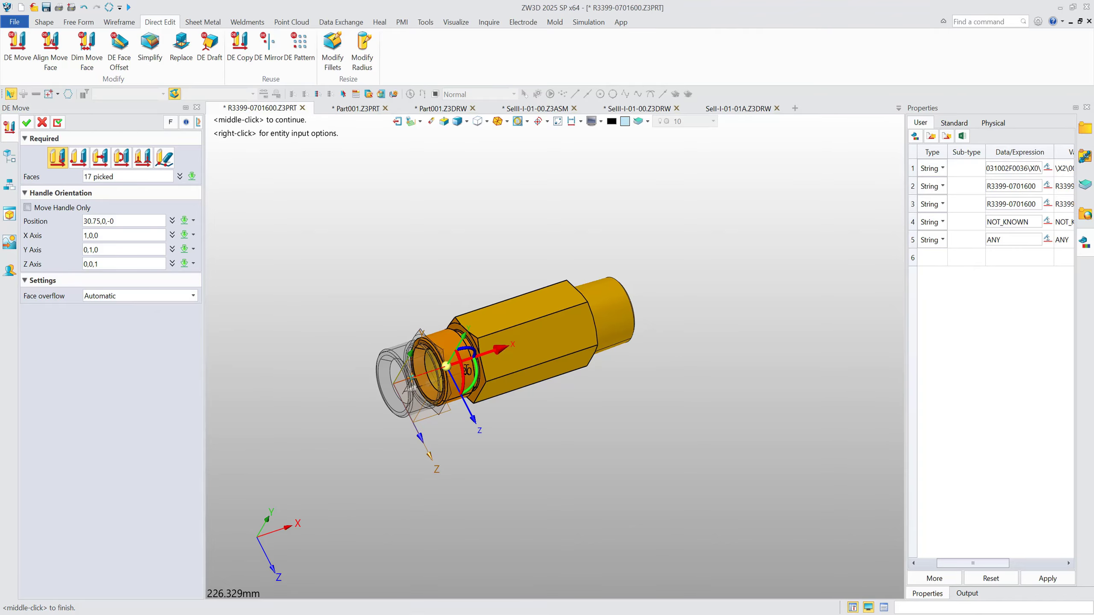
{"action": "middle_click", "coordinate": [434, 224]}
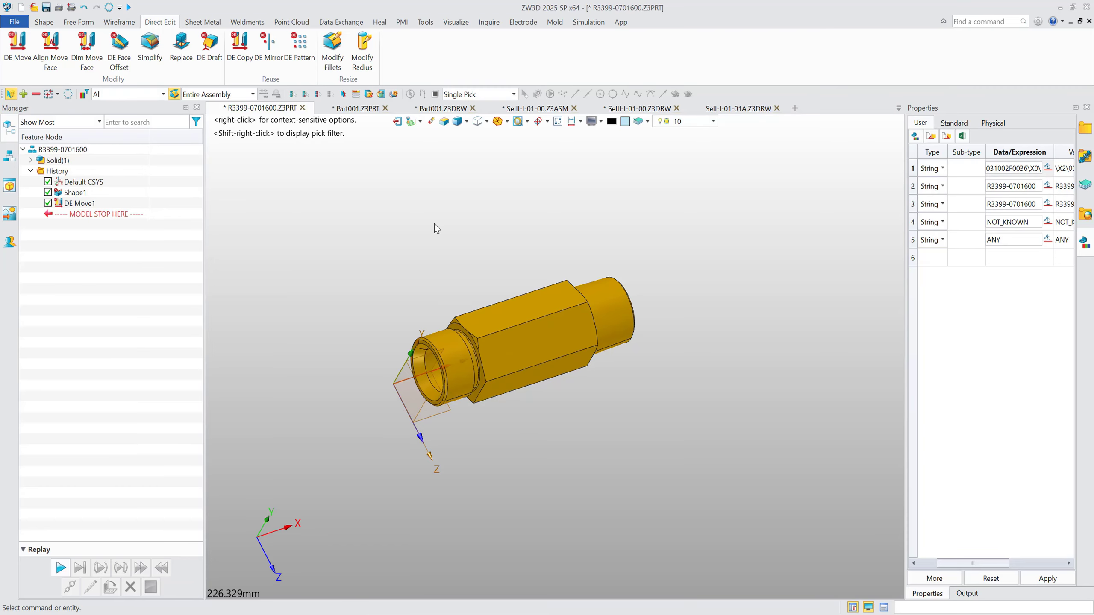
Step: Return to the top-level 00-SeIII-ejection assembly and examine the oil valve on its two base brackets
{"action": "left_click", "coordinate": [396, 122]}
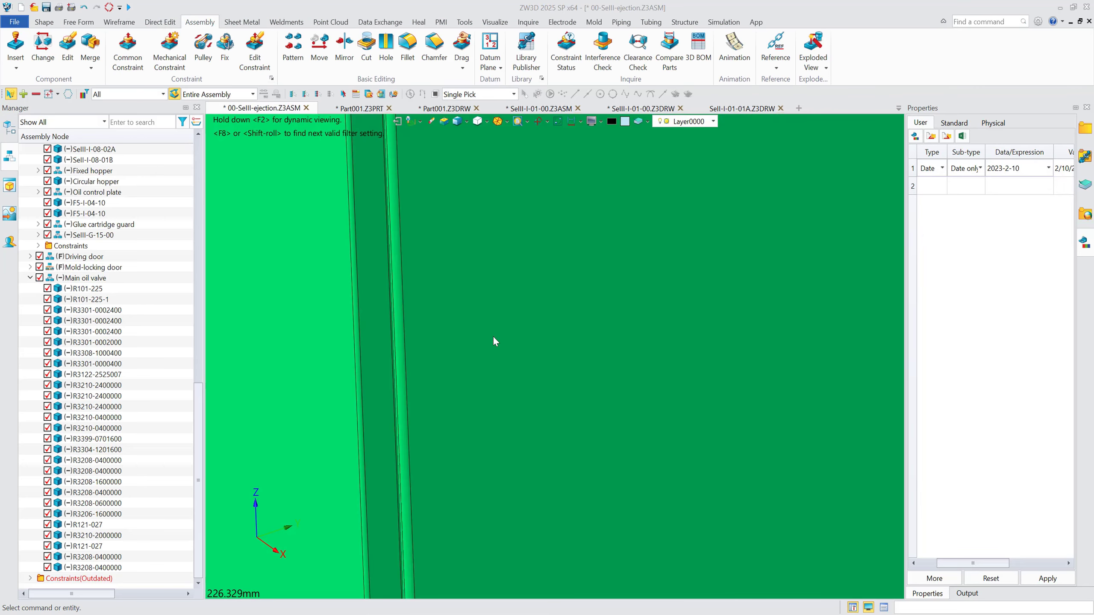
{"action": "scroll", "coordinate": [493, 338], "scroll_direction": "down", "scroll_amount": 10}
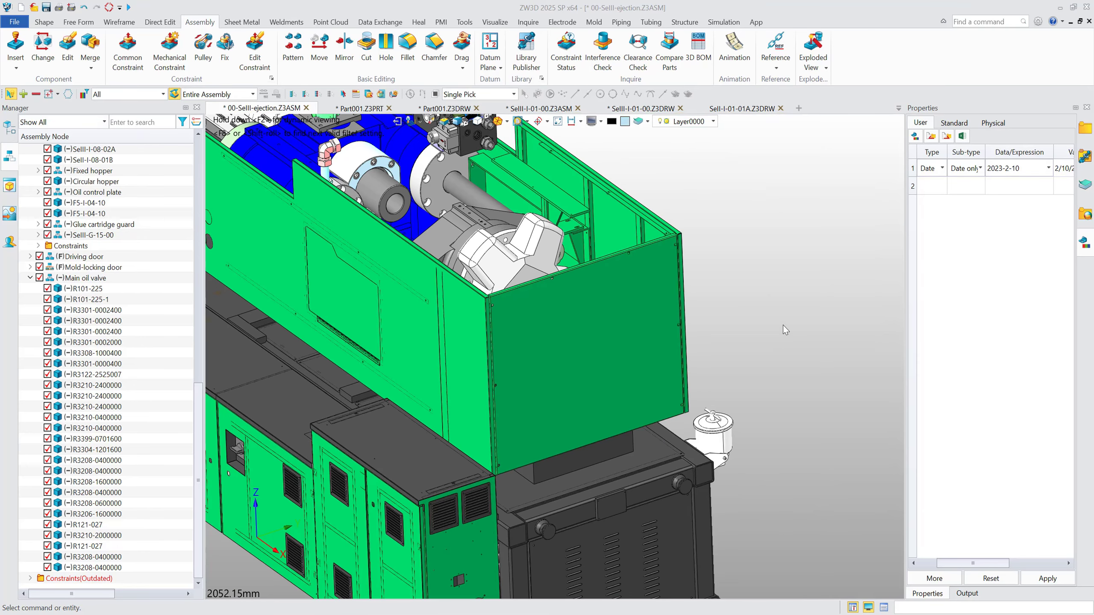
{"action": "right_click_drag", "start_coordinate": [783, 325], "coordinate": [412, 321]}
{"action": "scroll", "coordinate": [244, 321], "scroll_direction": "down", "scroll_amount": 3}
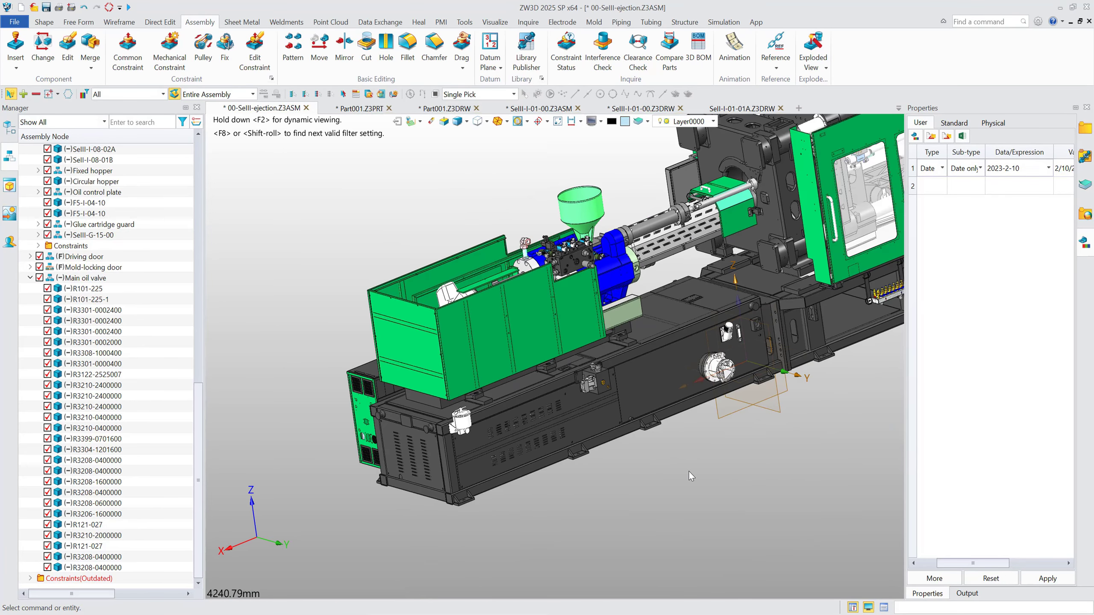
{"action": "key", "text": "ctrl+a"}
{"action": "scroll", "coordinate": [364, 486], "scroll_direction": "up", "scroll_amount": 14}
{"action": "right_click_drag", "start_coordinate": [508, 413], "coordinate": [503, 440]}
{"action": "scroll", "coordinate": [395, 448], "scroll_direction": "up", "scroll_amount": 3}
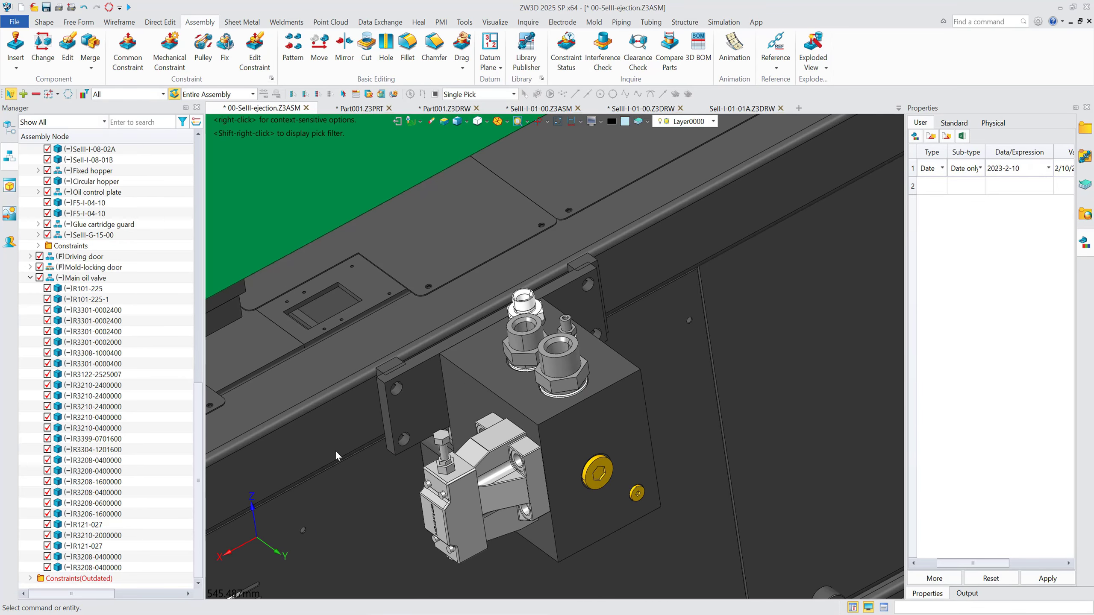
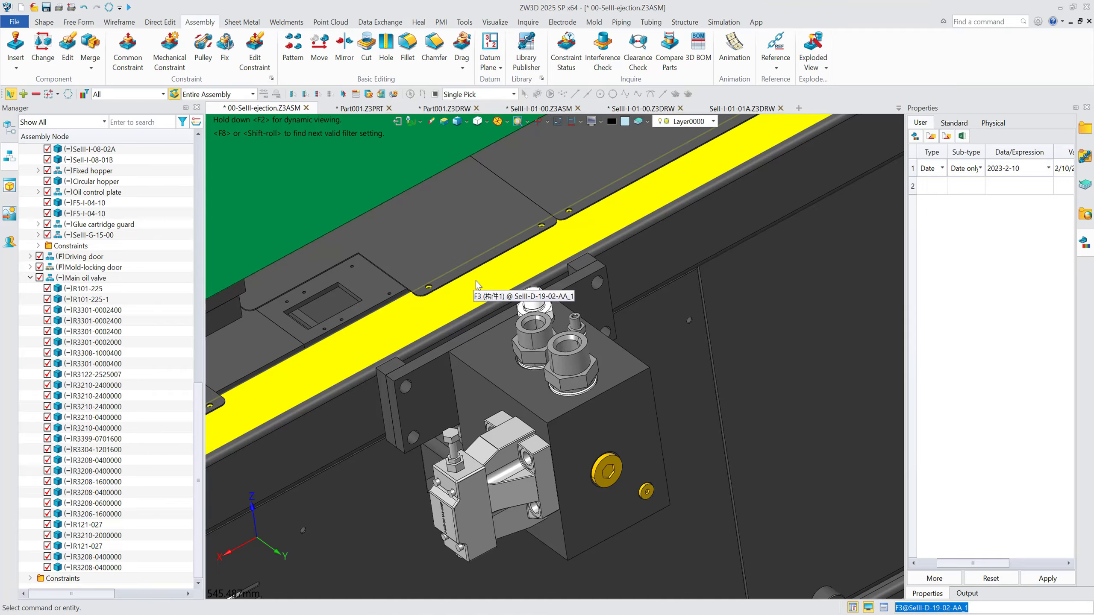
Step: Check the oil valve's place on the base and show the whole machine assembly
{"action": "scroll", "coordinate": [476, 283], "scroll_direction": "down", "scroll_amount": 4}
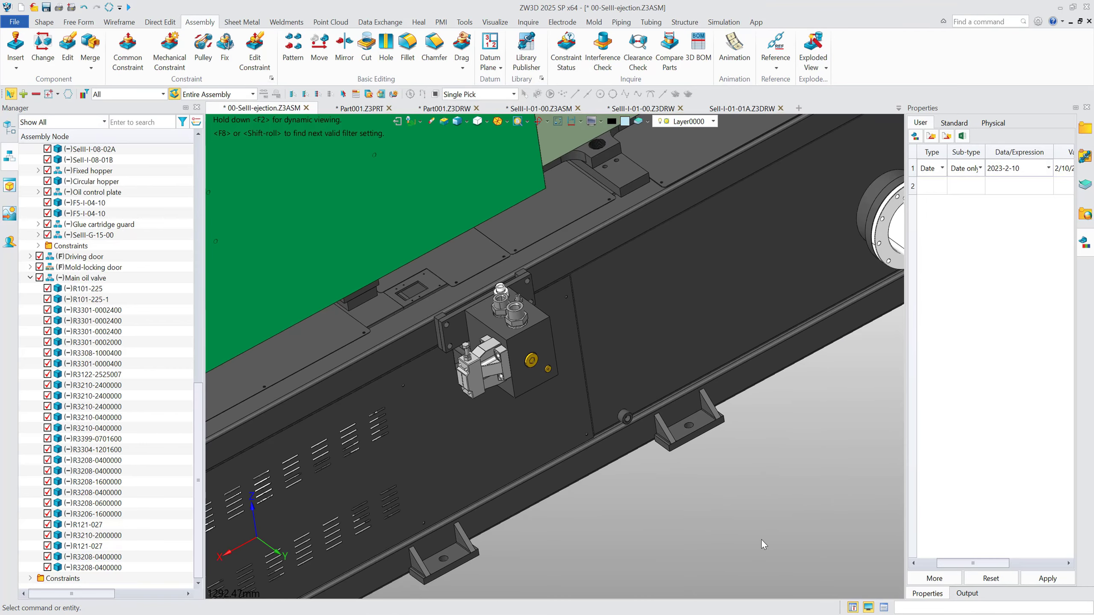
{"action": "key", "text": "ctrl+a"}
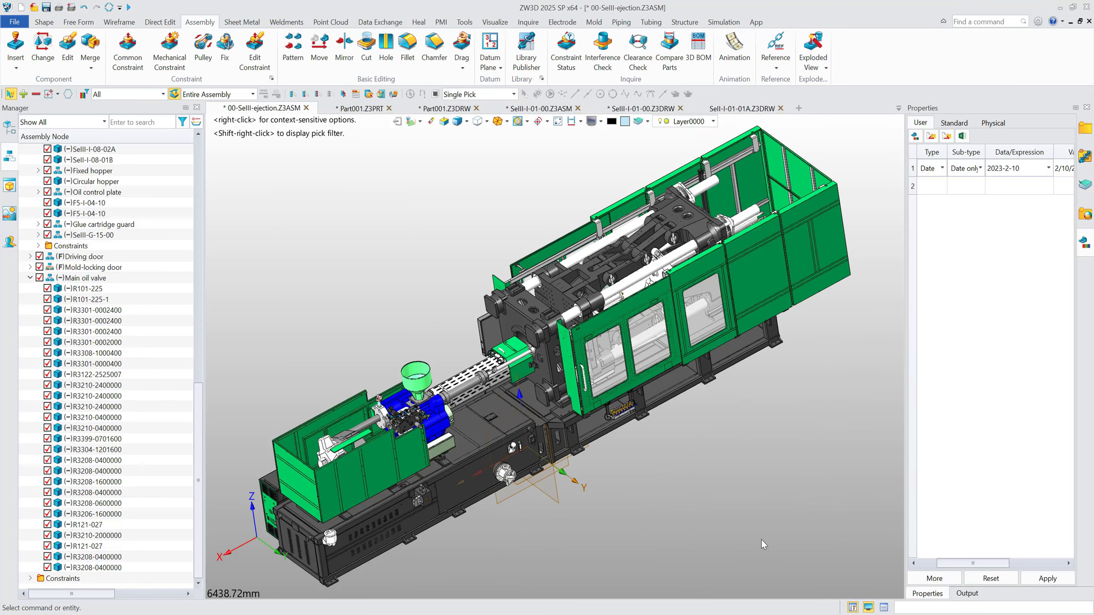
{"action": "right_click_drag", "start_coordinate": [759, 536], "coordinate": [771, 529]}
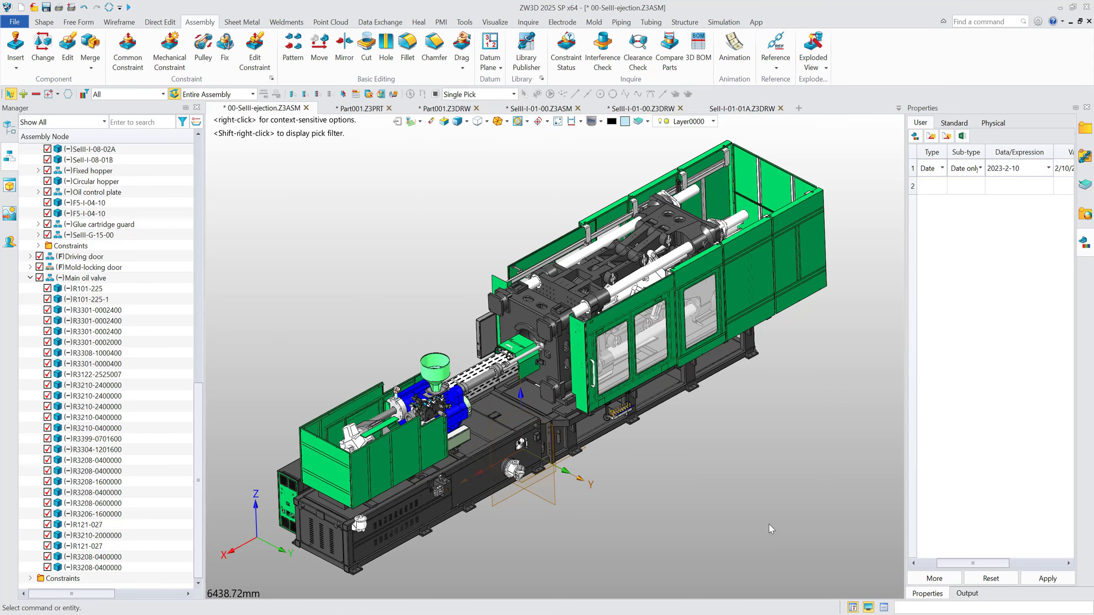
Step: Open the base frame subassembly SeIII-D-02-00 from the machine assembly for editing
{"action": "scroll", "coordinate": [822, 437], "scroll_direction": "down", "scroll_amount": 2}
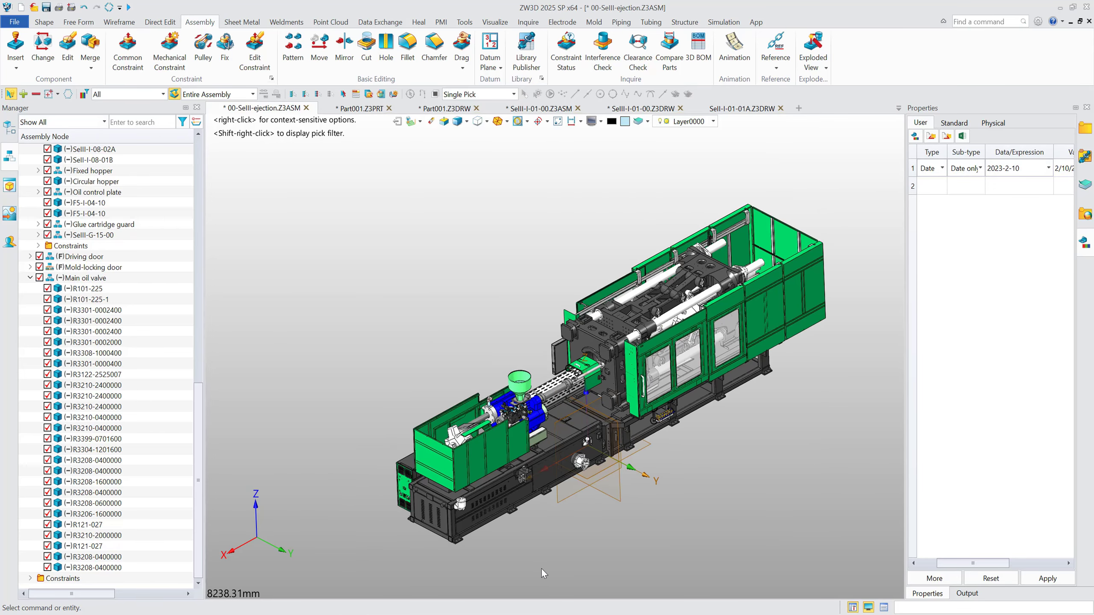
{"action": "scroll", "coordinate": [544, 567], "scroll_direction": "up", "scroll_amount": 3}
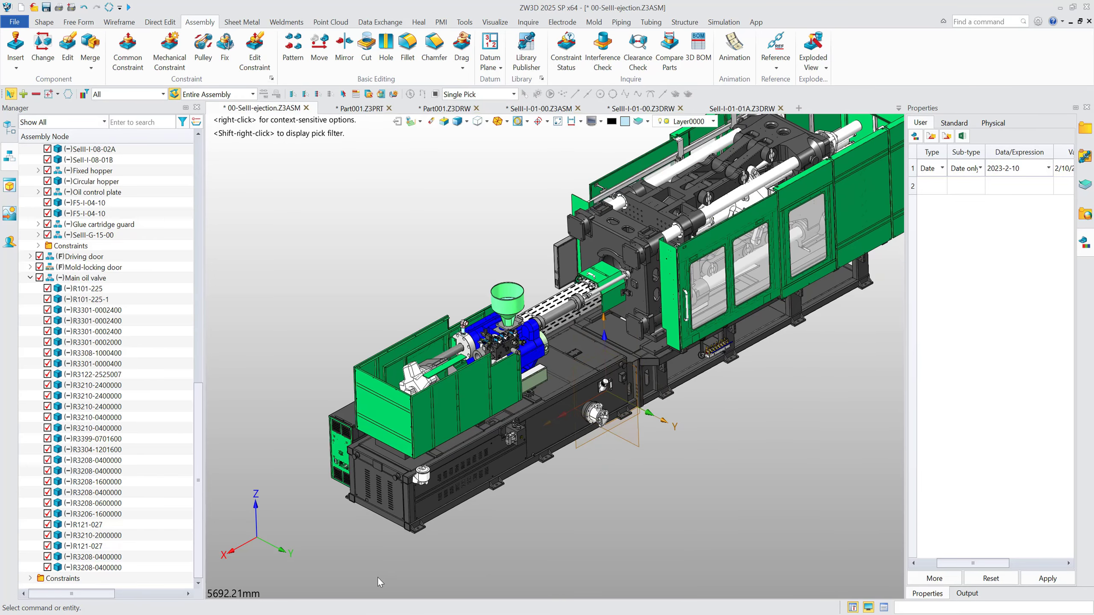
{"action": "scroll", "coordinate": [377, 577], "scroll_direction": "up", "scroll_amount": 10}
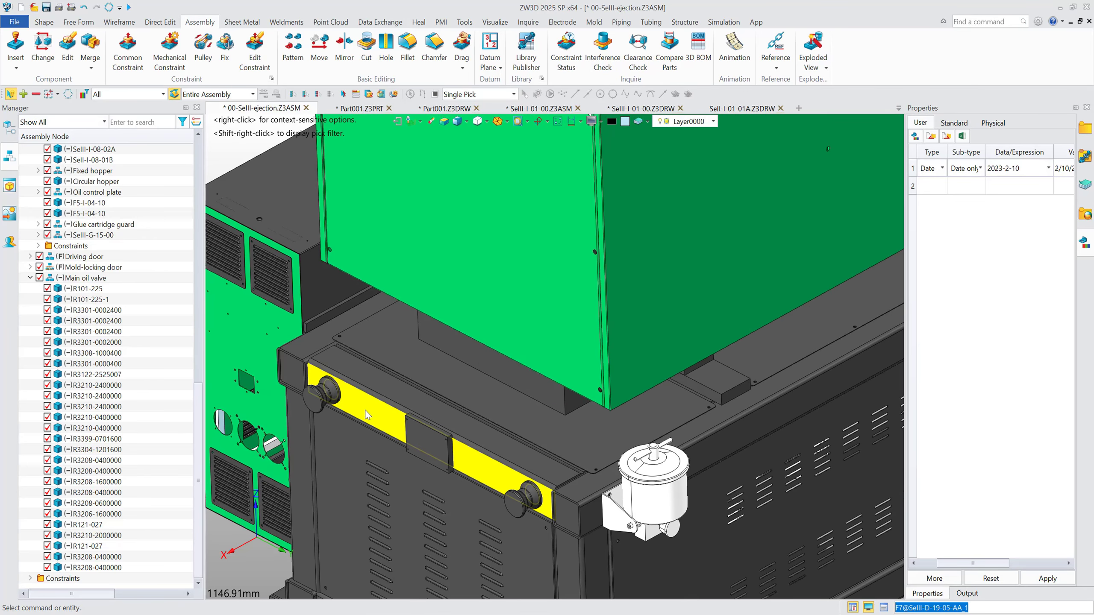
{"action": "left_click", "coordinate": [367, 415]}
{"action": "left_click", "coordinate": [87, 203]}
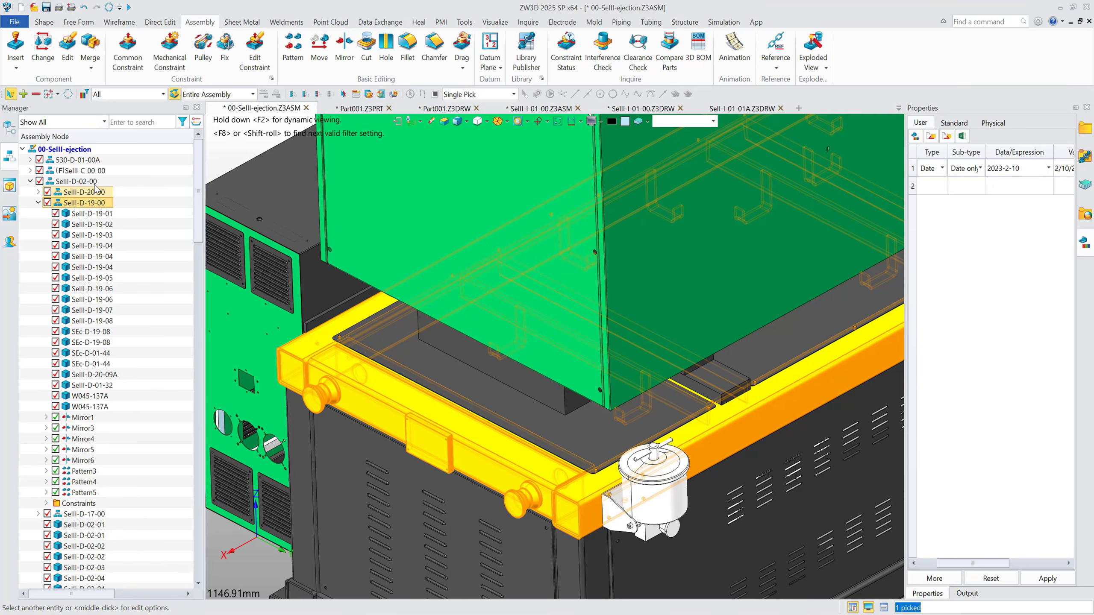
{"action": "left_click", "coordinate": [96, 183]}
{"action": "right_click", "coordinate": [96, 183]}
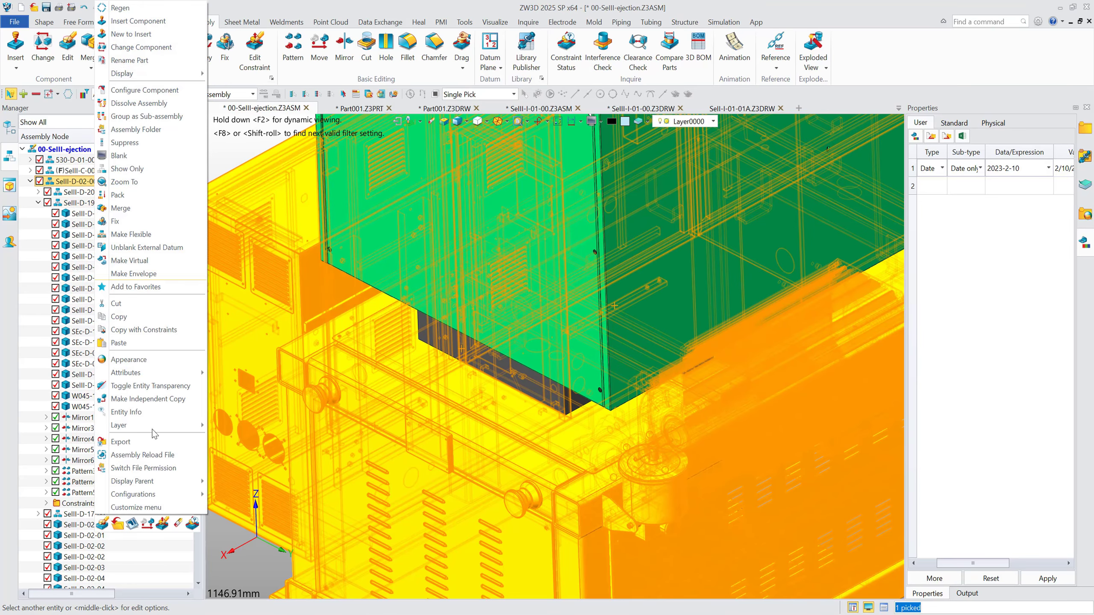
{"action": "left_click", "coordinate": [123, 526]}
Step: Suppress the slotted end cover panel SeIII-D-02-09 at the end of the base frame
{"action": "right_click_drag", "start_coordinate": [375, 429], "coordinate": [479, 429]}
{"action": "scroll", "coordinate": [813, 406], "scroll_direction": "up", "scroll_amount": 5}
{"action": "scroll", "coordinate": [619, 359], "scroll_direction": "up", "scroll_amount": 3}
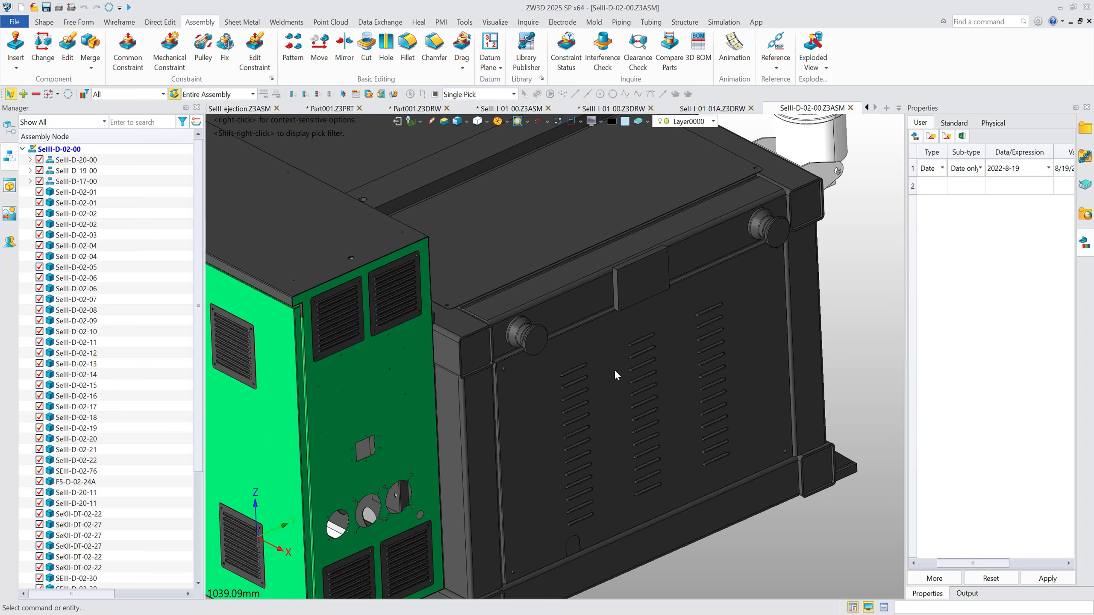
{"action": "left_click", "coordinate": [619, 359]}
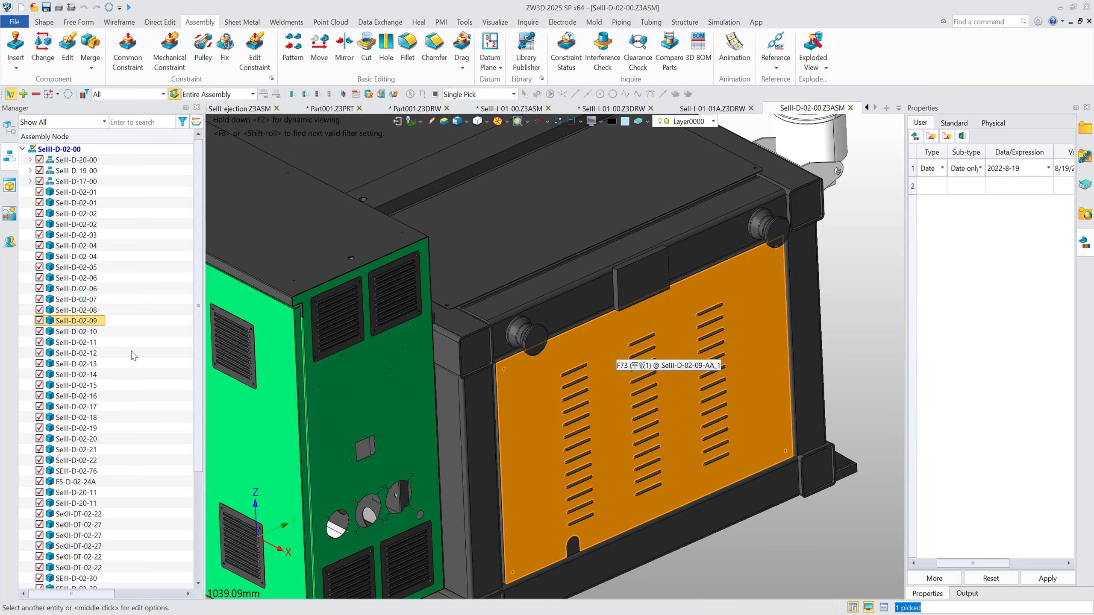
{"action": "left_click", "coordinate": [40, 321]}
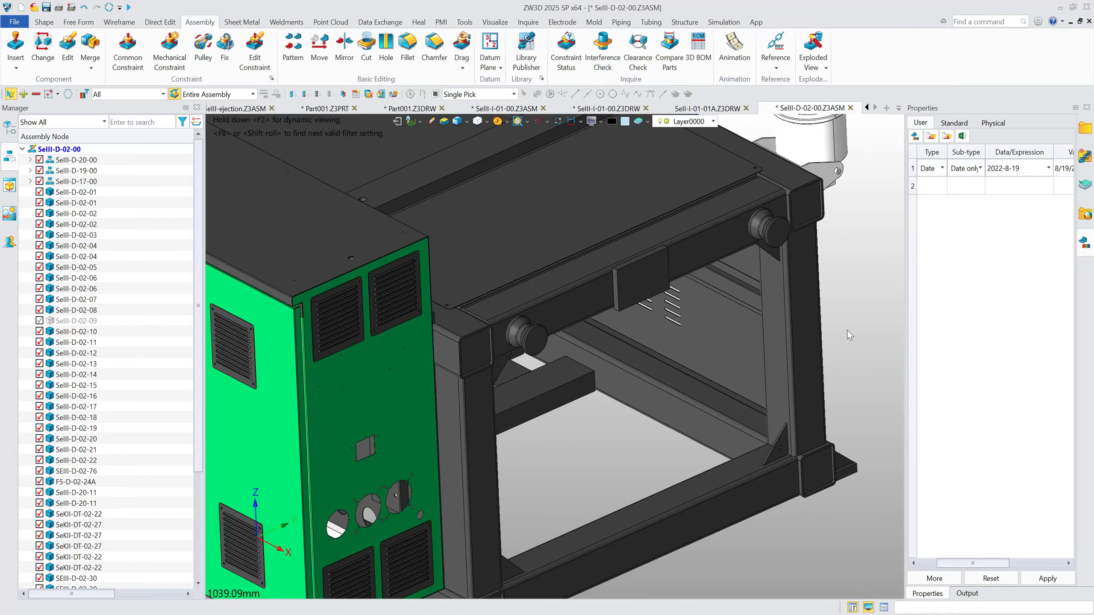
Step: Insert a new standard part named Part002, placed on the outer face of the frame's lower end beam, and create its file
{"action": "scroll", "coordinate": [602, 454], "scroll_direction": "down", "scroll_amount": 3}
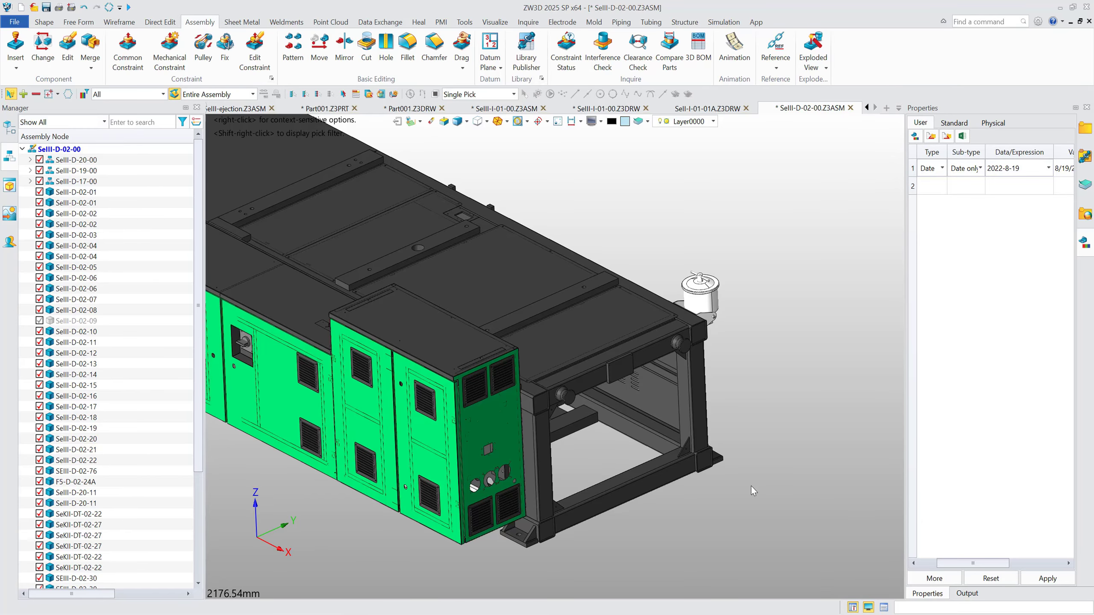
{"action": "scroll", "coordinate": [786, 510], "scroll_direction": "down", "scroll_amount": 2}
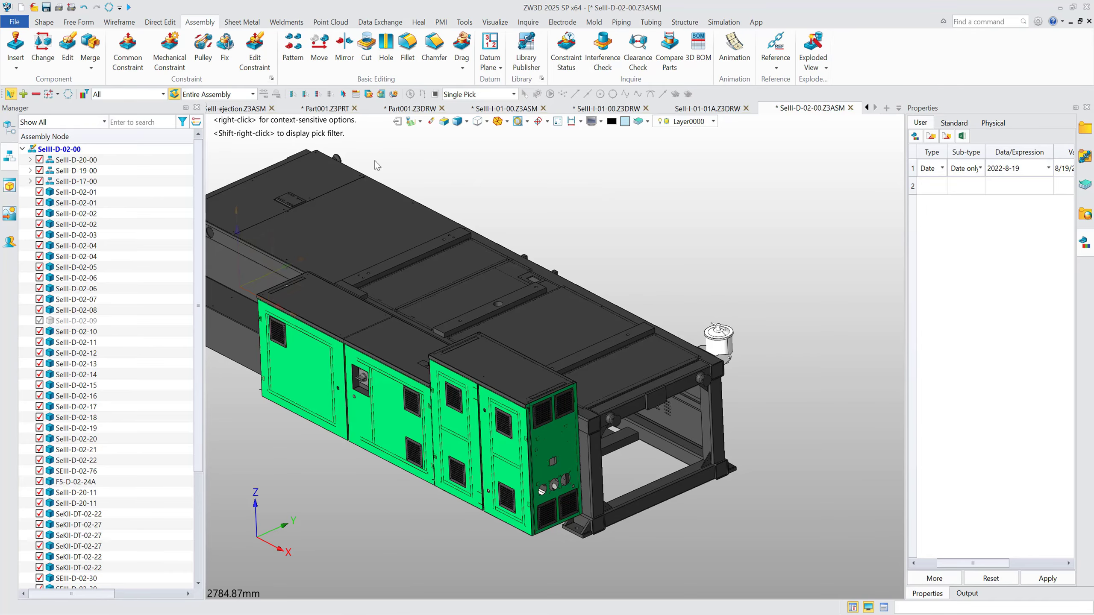
{"action": "left_click", "coordinate": [16, 67]}
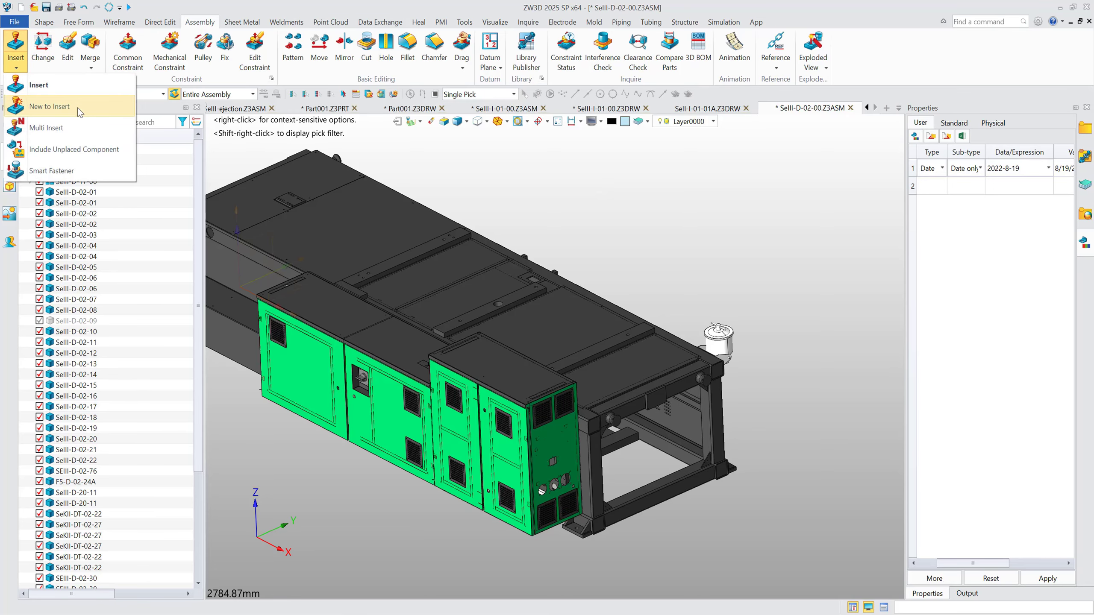
{"action": "left_click", "coordinate": [67, 114]}
{"action": "left_click", "coordinate": [134, 214]}
{"action": "left_click", "coordinate": [131, 224]}
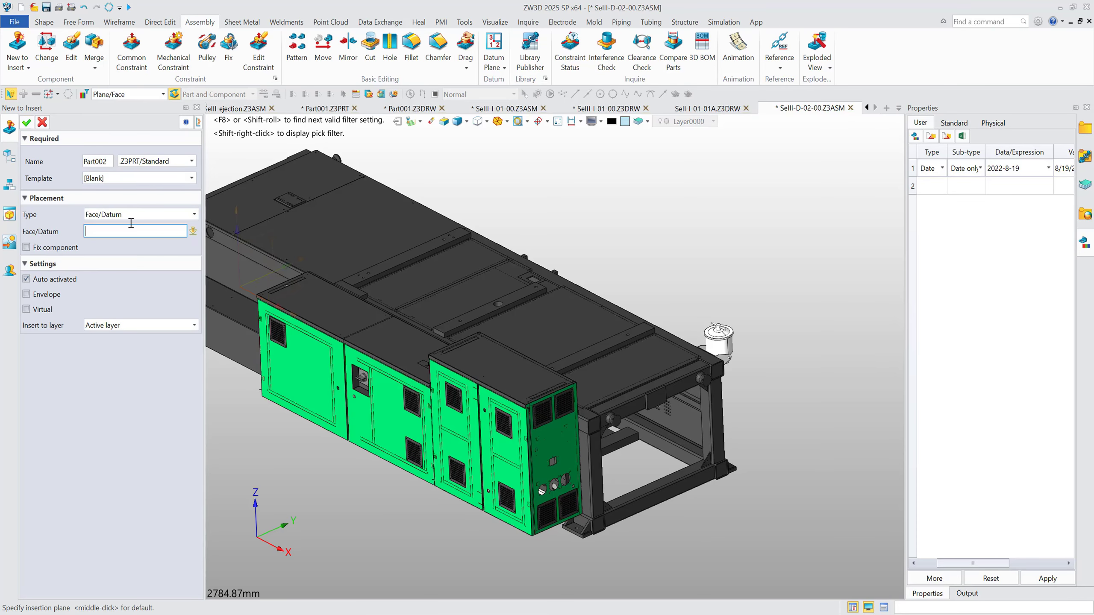
{"action": "scroll", "coordinate": [627, 505], "scroll_direction": "up", "scroll_amount": 3}
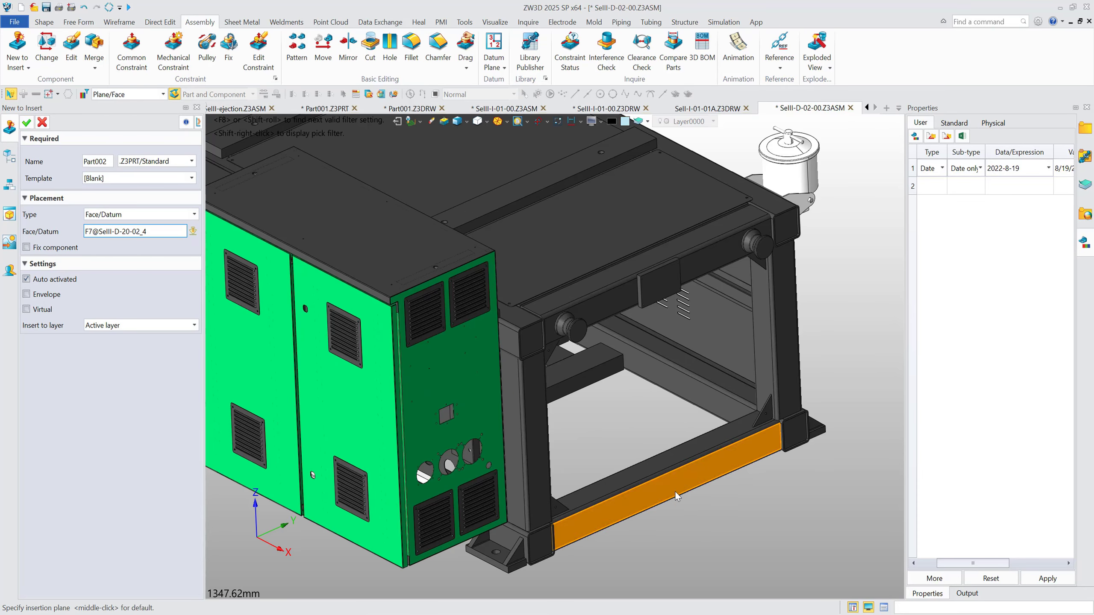
{"action": "left_click", "coordinate": [627, 503]}
{"action": "left_click", "coordinate": [27, 123]}
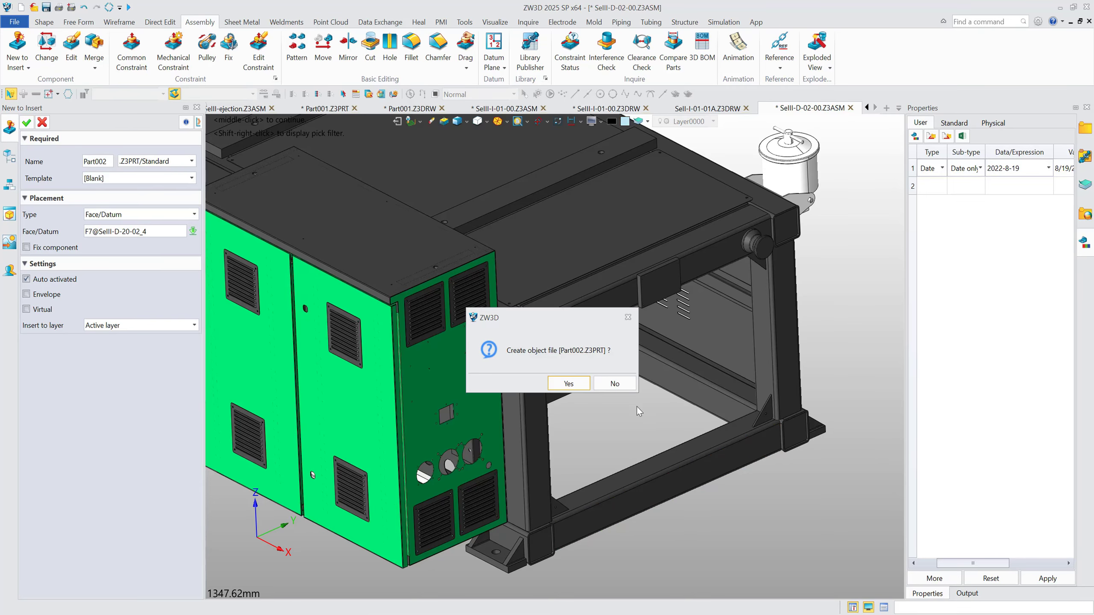
{"action": "left_click", "coordinate": [579, 387]}
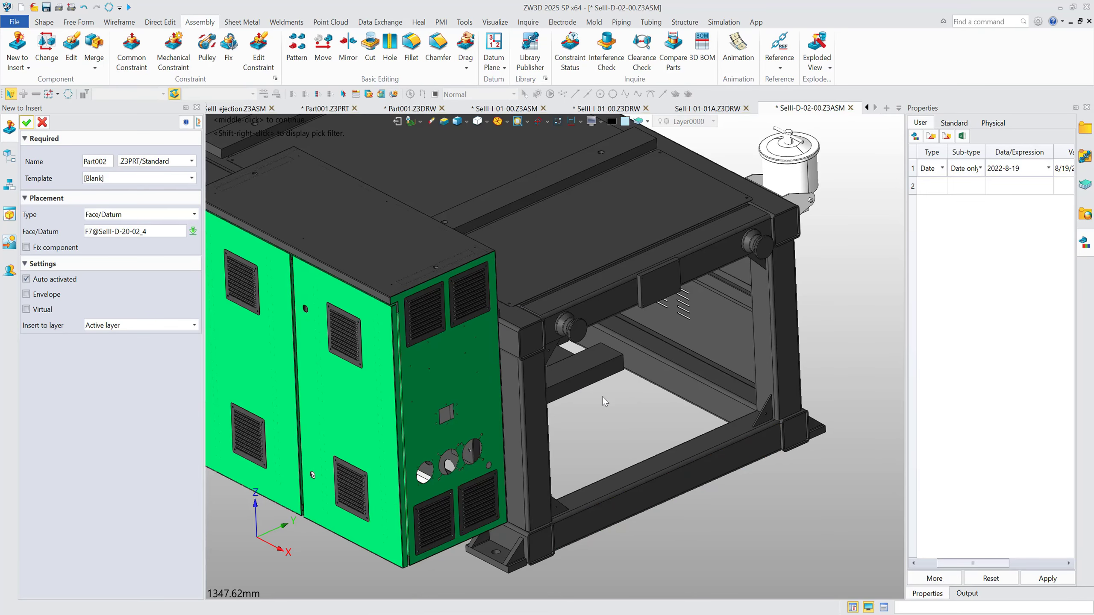
Step: Start a sketch on the XY datum plane of the new part
{"action": "right_click_drag", "start_coordinate": [655, 455], "coordinate": [626, 516]}
{"action": "right_click", "coordinate": [625, 516]}
{"action": "left_click", "coordinate": [652, 371]}
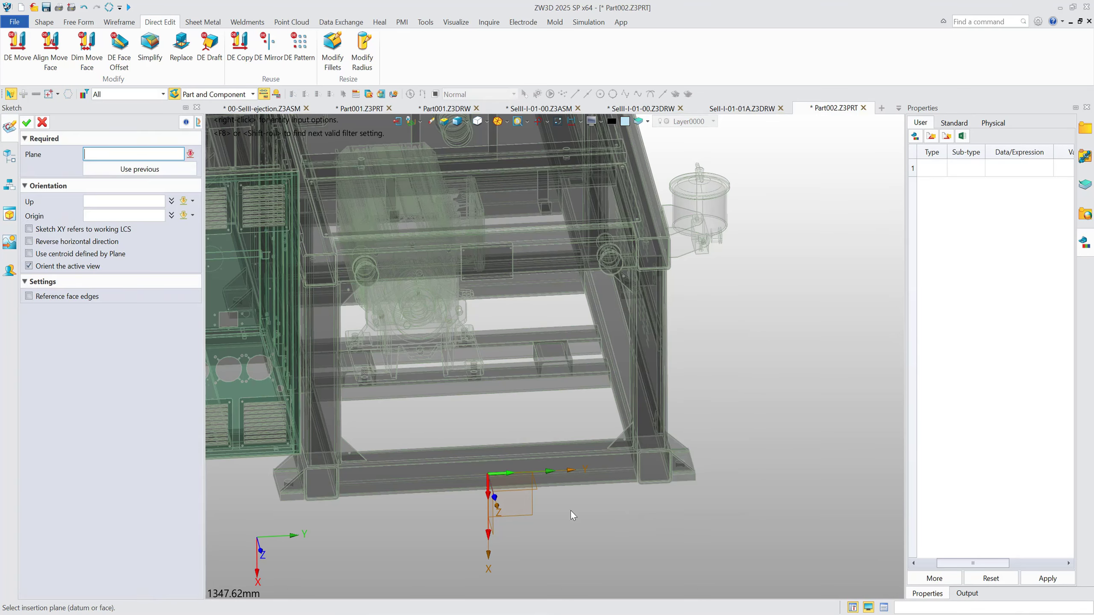
{"action": "left_click", "coordinate": [530, 511]}
{"action": "left_click", "coordinate": [26, 123]}
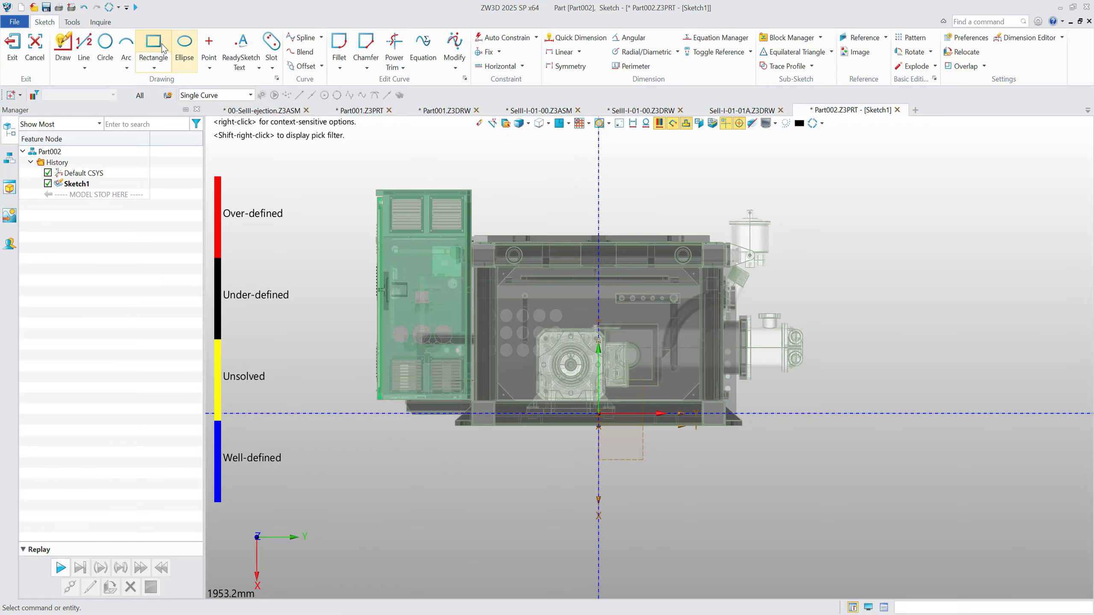
Step: Sketch an 855 by 540 mm rectangle between opposite inner corners of the frame opening and finish the sketch
{"action": "left_click", "coordinate": [154, 47]}
{"action": "scroll", "coordinate": [530, 254], "scroll_direction": "up", "scroll_amount": 10}
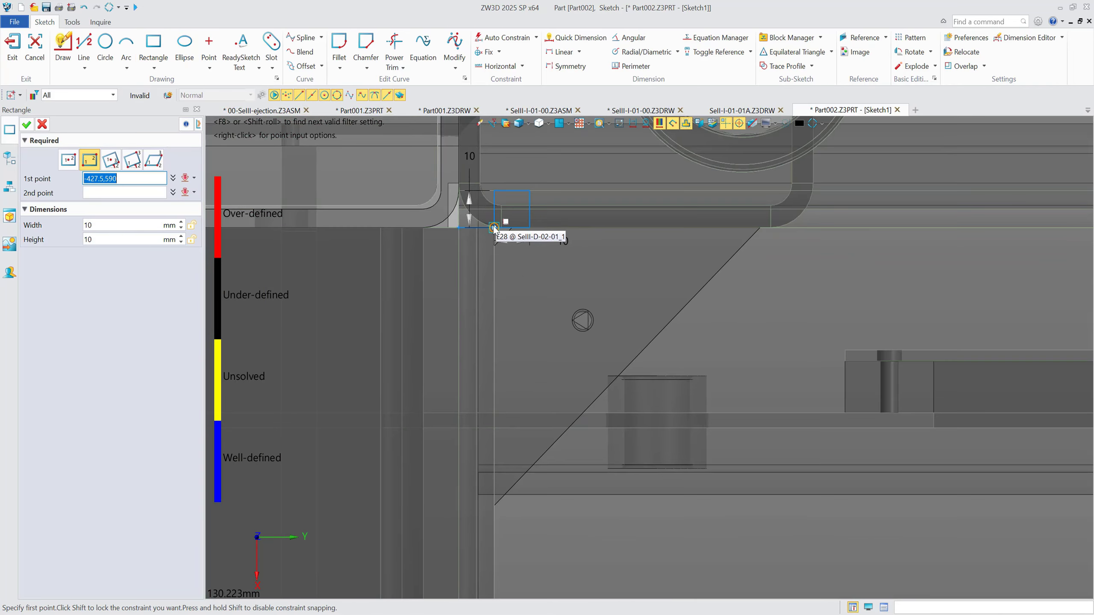
{"action": "left_click", "coordinate": [494, 228]}
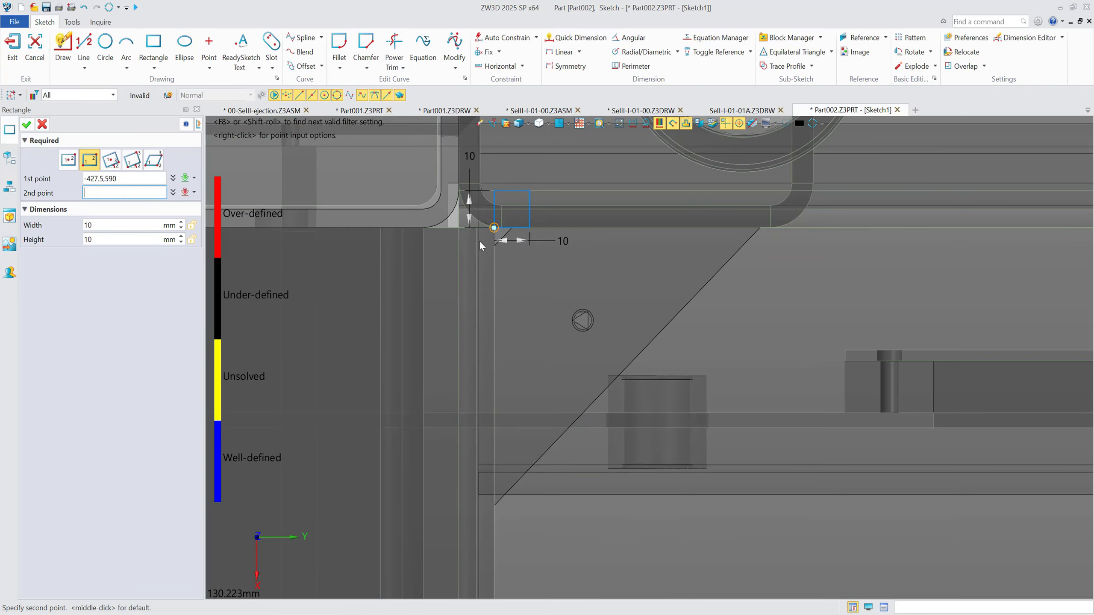
{"action": "scroll", "coordinate": [480, 240], "scroll_direction": "down", "scroll_amount": 8}
{"action": "scroll", "coordinate": [905, 457], "scroll_direction": "up", "scroll_amount": 9}
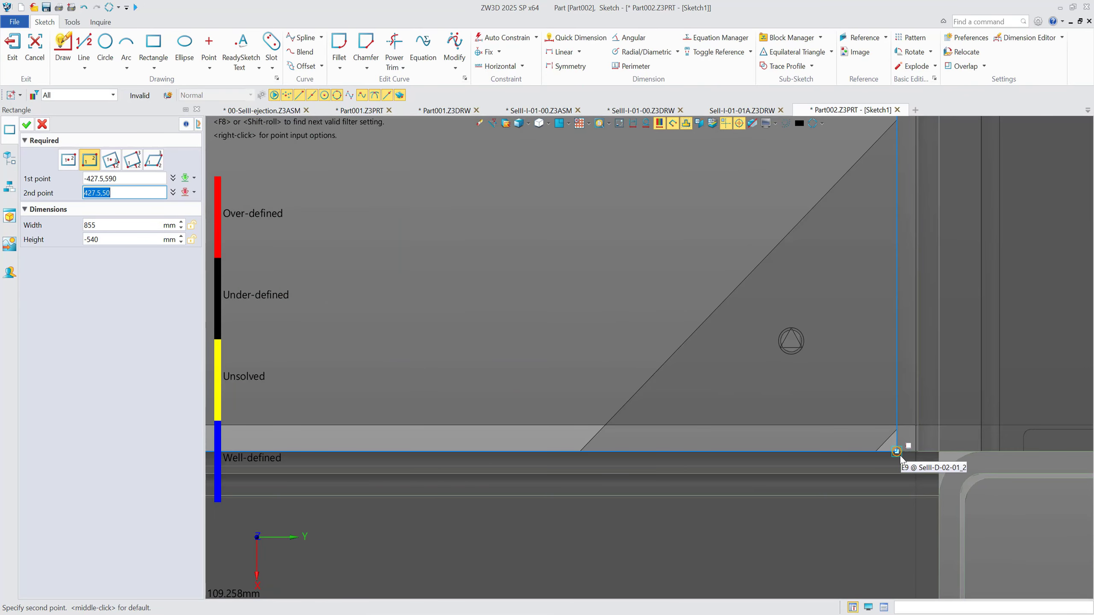
{"action": "left_click", "coordinate": [899, 458]}
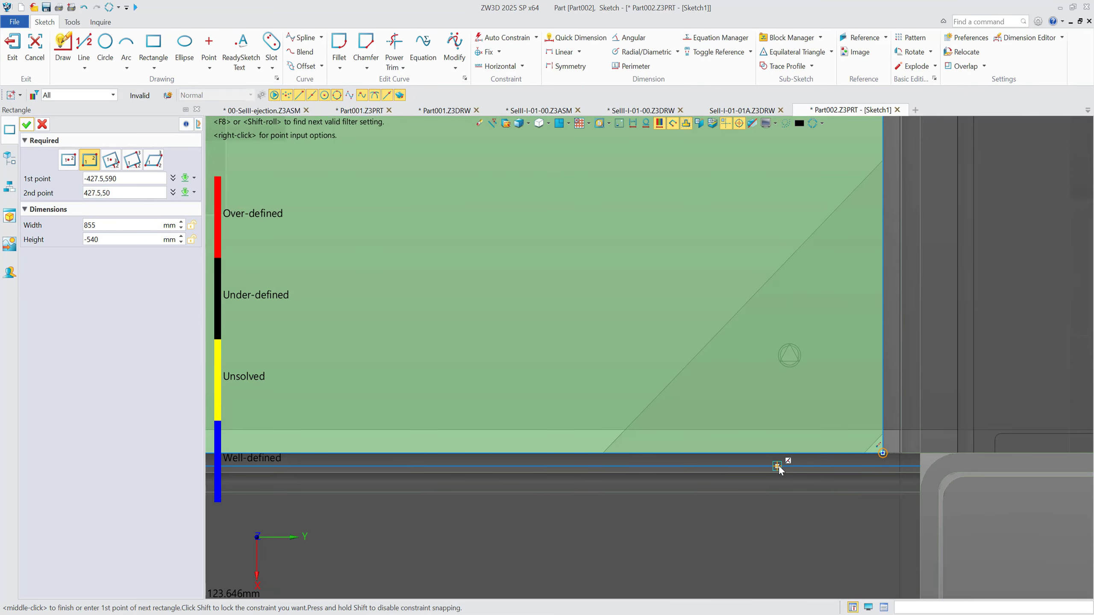
{"action": "scroll", "coordinate": [806, 467], "scroll_direction": "down", "scroll_amount": 9}
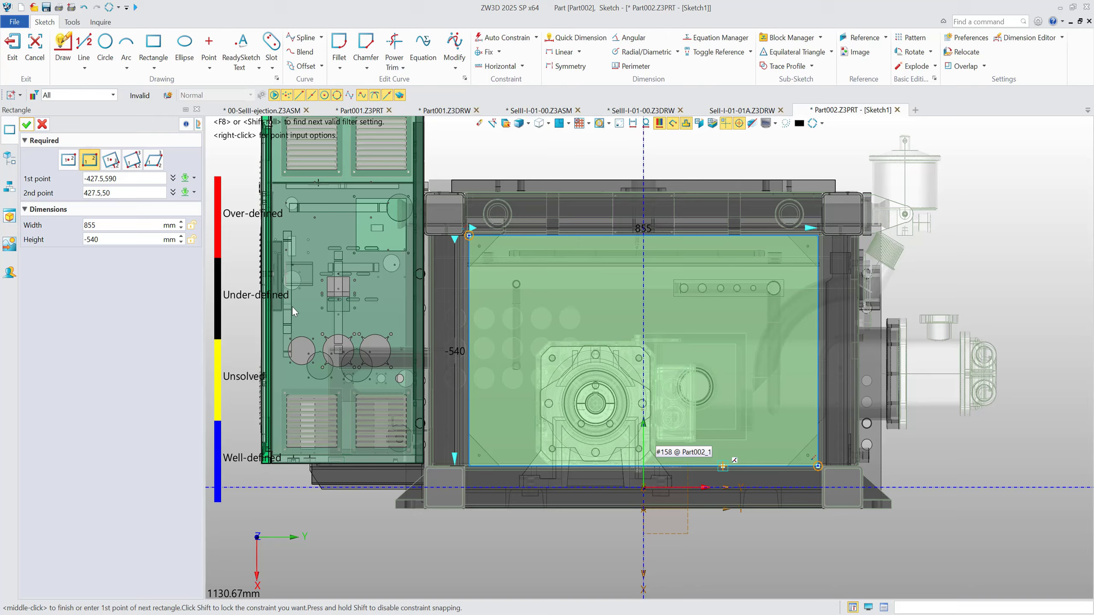
{"action": "left_click", "coordinate": [26, 125]}
{"action": "left_click", "coordinate": [12, 43]}
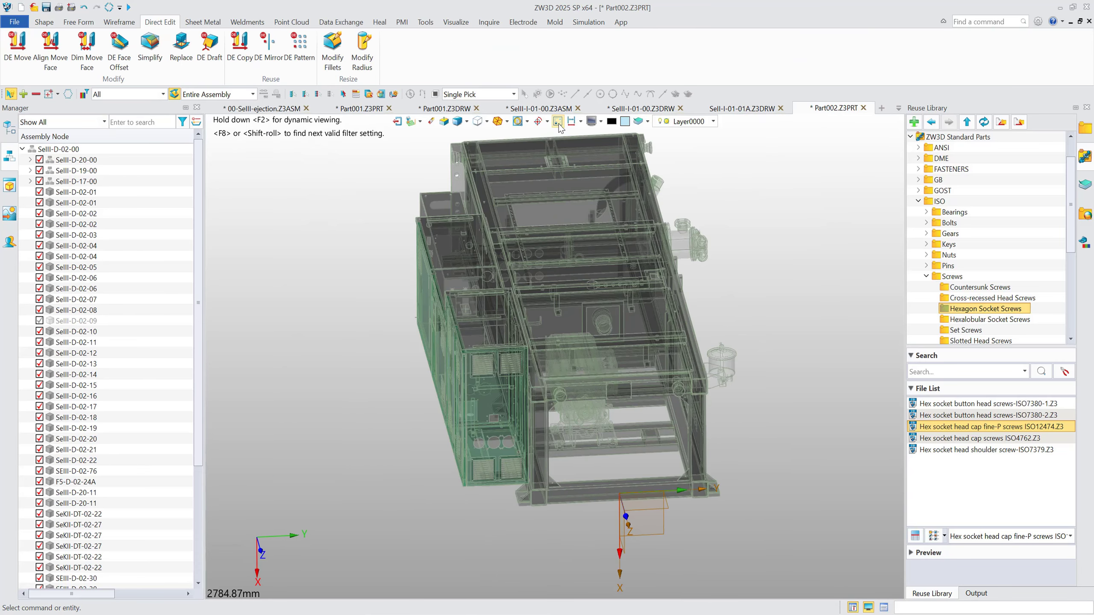
Step: Hide the surrounding base assembly so that only the new part's rectangle sketch is displayed
{"action": "left_click", "coordinate": [558, 121]}
{"action": "right_click_drag", "start_coordinate": [605, 275], "coordinate": [611, 332]}
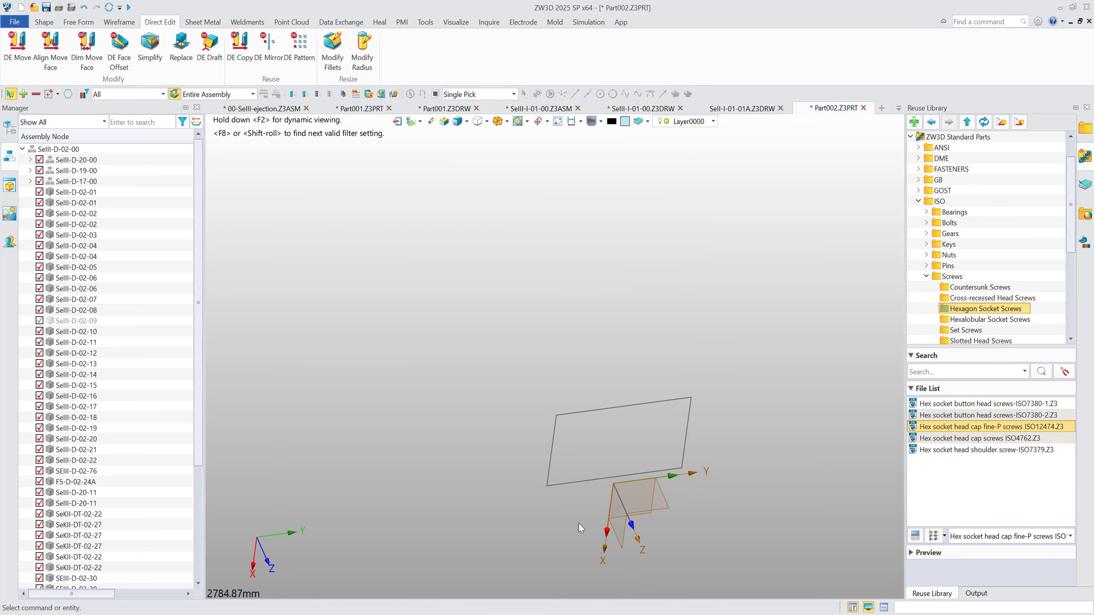
{"action": "scroll", "coordinate": [599, 523], "scroll_direction": "up", "scroll_amount": 6}
{"action": "scroll", "coordinate": [579, 486], "scroll_direction": "up", "scroll_amount": 1}
{"action": "scroll", "coordinate": [579, 487], "scroll_direction": "up", "scroll_amount": 1}
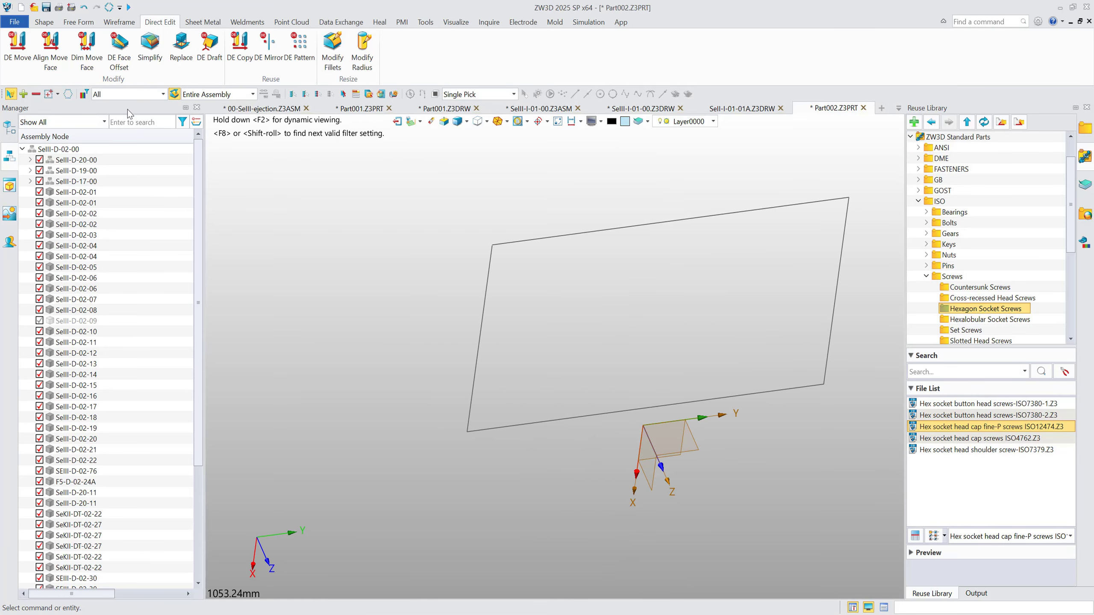
Step: Create a sheet metal Extrude Tab from the rectangle sketch, 1 mm thick, with the opposite direction enabled
{"action": "left_click", "coordinate": [205, 23]}
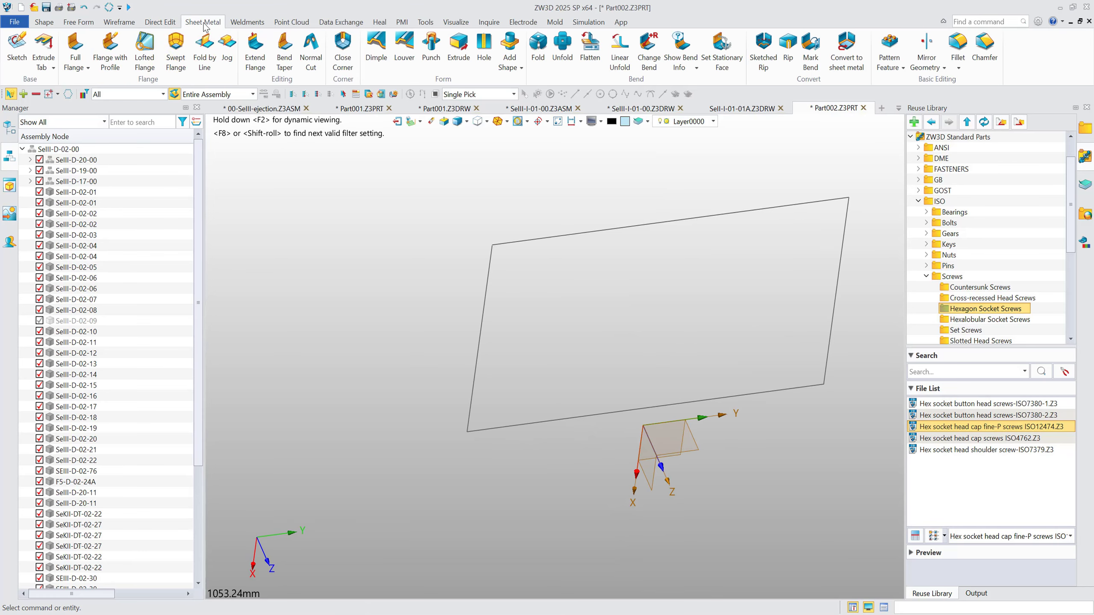
{"action": "left_click", "coordinate": [43, 46]}
{"action": "left_click", "coordinate": [561, 247]}
{"action": "left_click", "coordinate": [59, 214]}
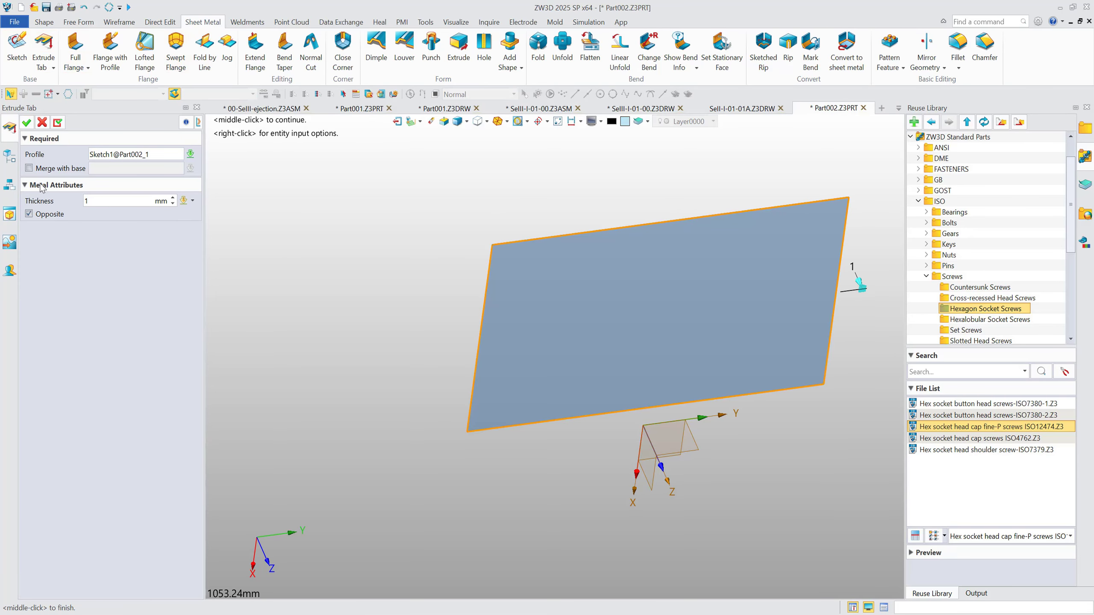
{"action": "left_click", "coordinate": [27, 124]}
Step: Start a Full Flange on all four inner edges of the rectangular sheet metal plate
{"action": "right_click_drag", "start_coordinate": [367, 200], "coordinate": [400, 327]}
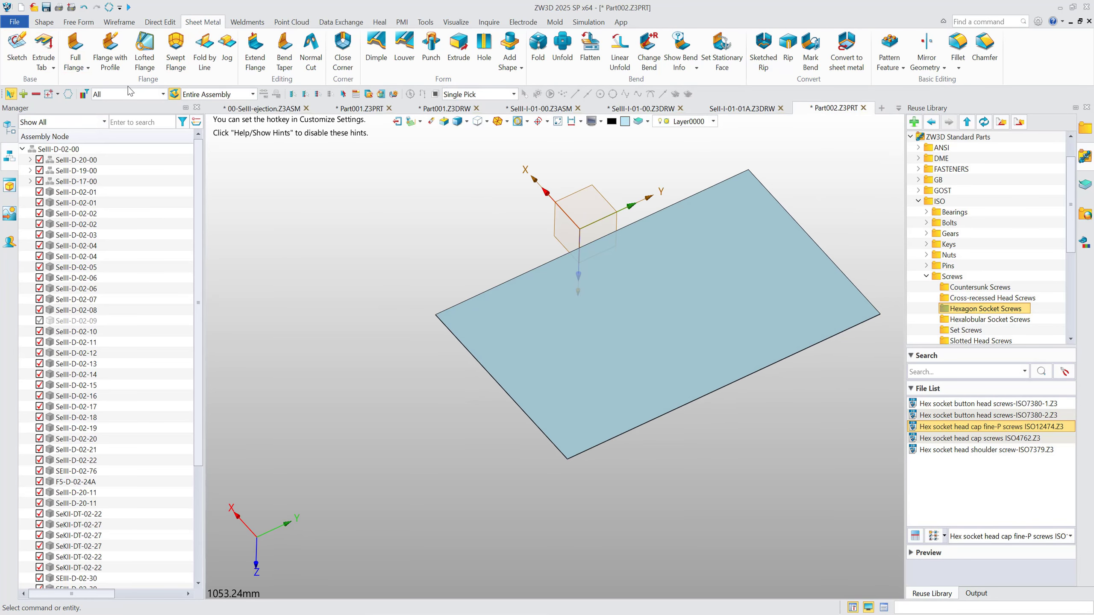
{"action": "left_click", "coordinate": [75, 46]}
{"action": "left_click", "coordinate": [497, 375]}
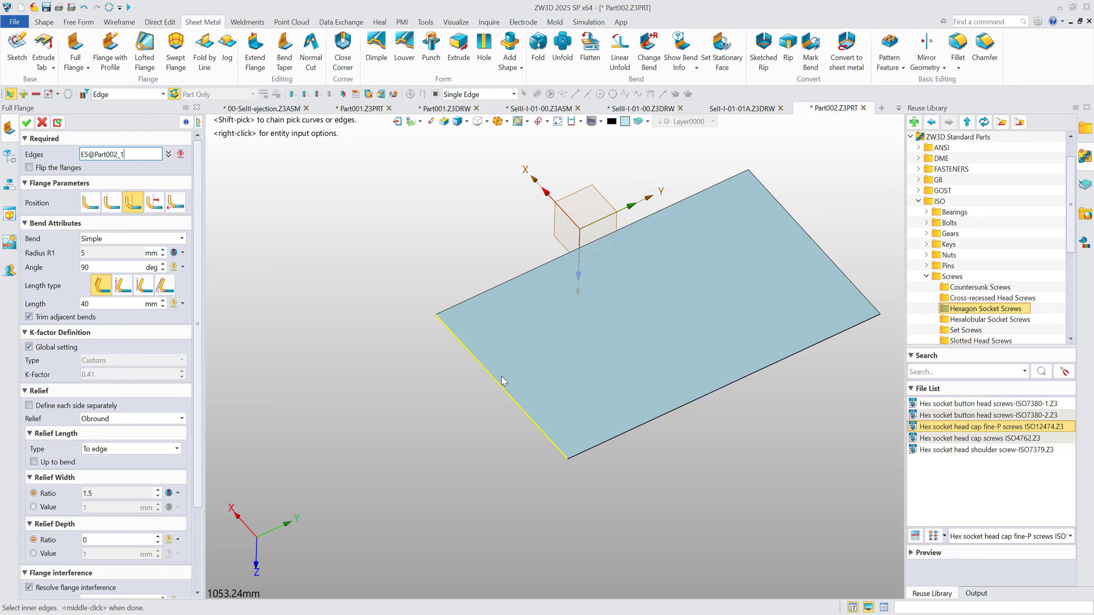
{"action": "left_click", "coordinate": [624, 432]}
{"action": "left_click", "coordinate": [835, 265]}
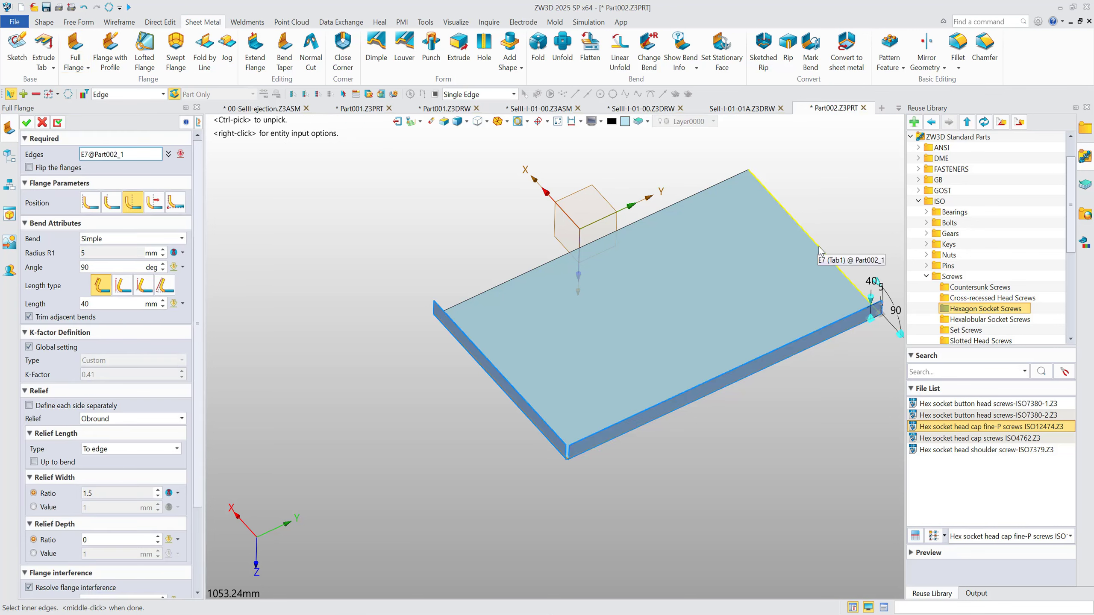
{"action": "left_click", "coordinate": [697, 200]}
Step: Set the bend radius of the four edge flanges to 1 mm and their length to 10 mm
{"action": "left_click", "coordinate": [183, 253]}
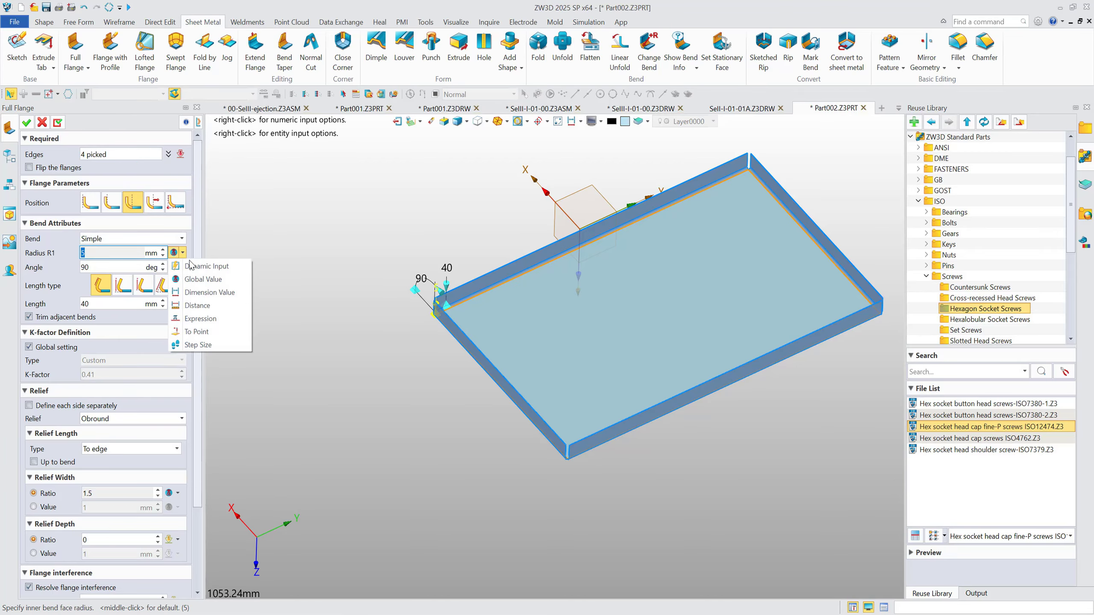
{"action": "left_click", "coordinate": [198, 266]}
{"action": "type", "text": "1"}
{"action": "key", "text": "Return"}
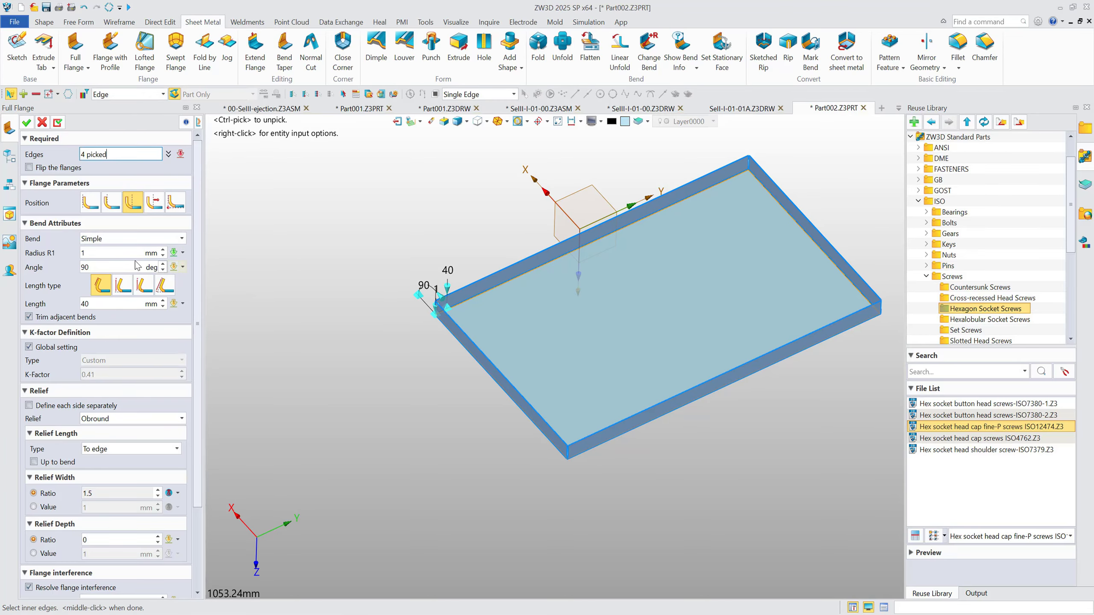
{"action": "left_click", "coordinate": [113, 304]}
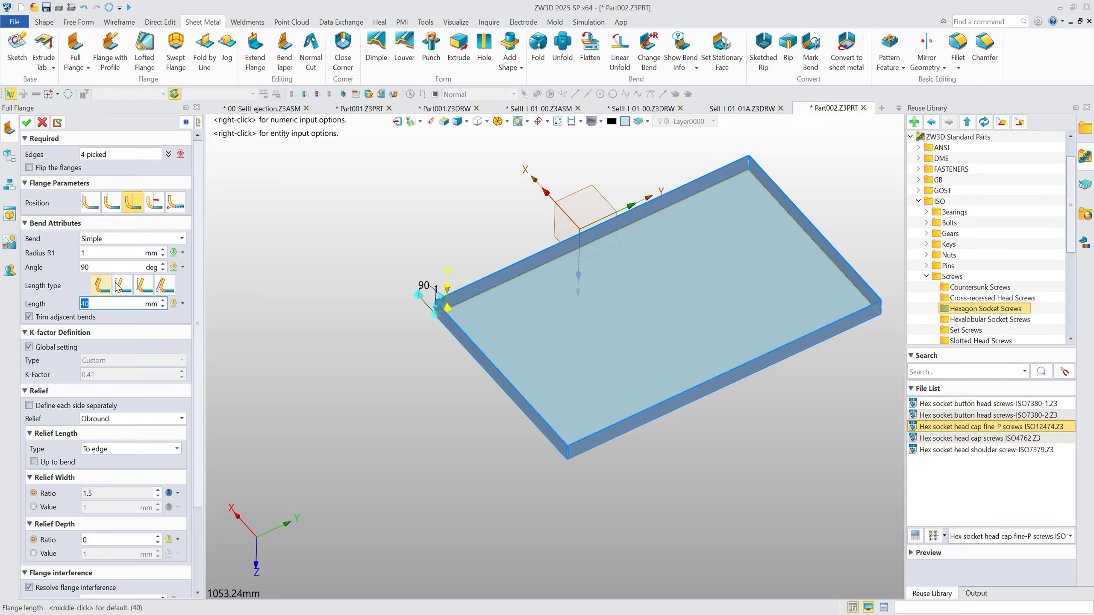
{"action": "type", "text": "10"}
{"action": "key", "text": "Return"}
Step: Use closed, mitered corners where the four flanges meet and apply the Full Flange feature, keeping the command active
{"action": "scroll", "coordinate": [545, 462], "scroll_direction": "up", "scroll_amount": 6}
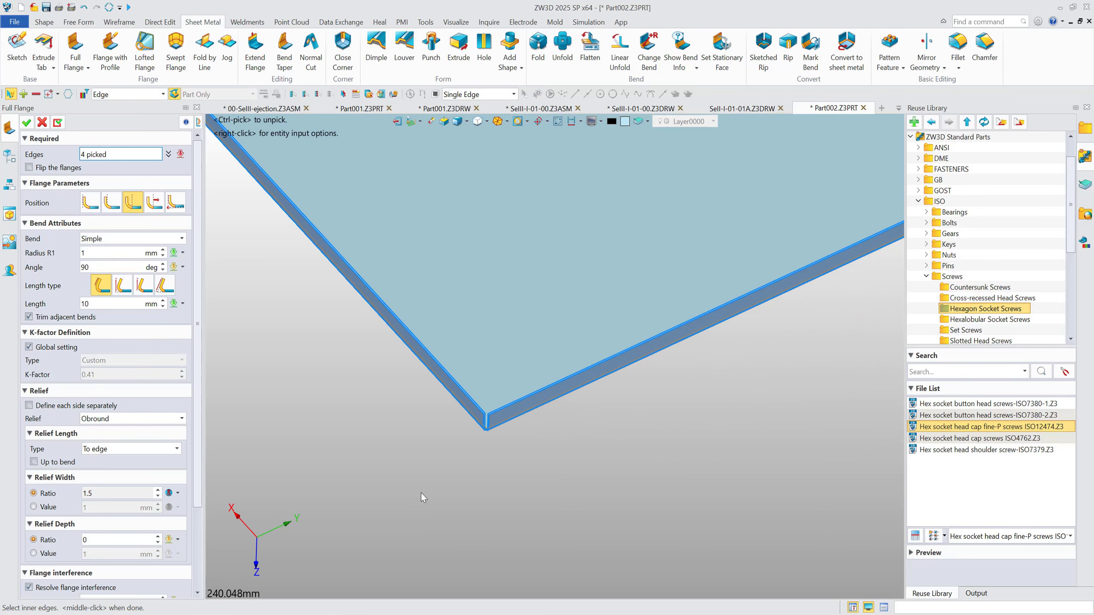
{"action": "scroll", "coordinate": [424, 414], "scroll_direction": "up", "scroll_amount": 5}
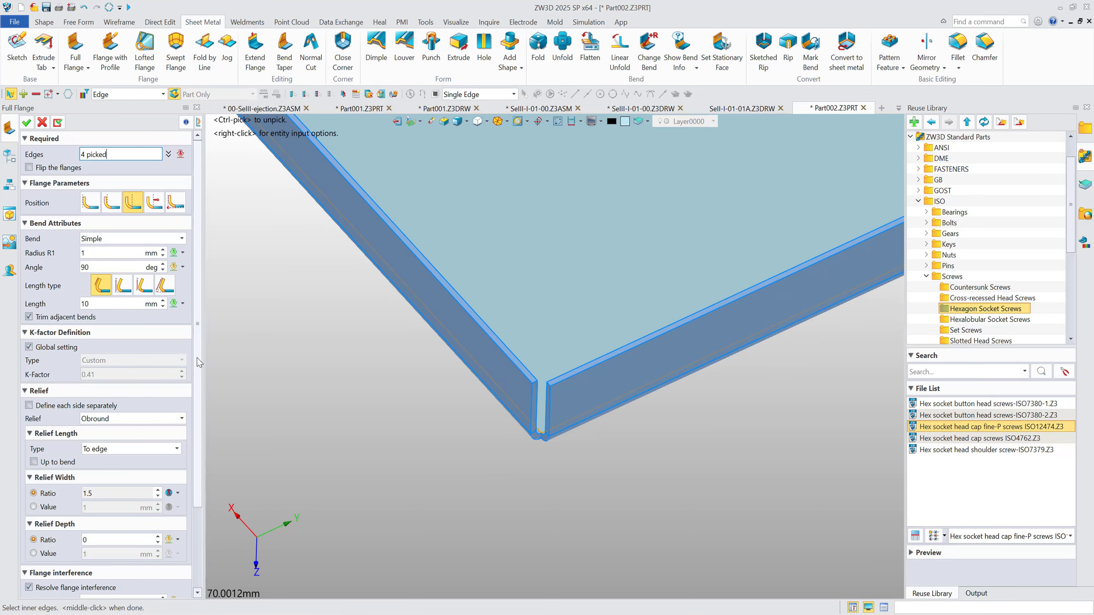
{"action": "scroll", "coordinate": [190, 373], "scroll_direction": "down", "scroll_amount": 5}
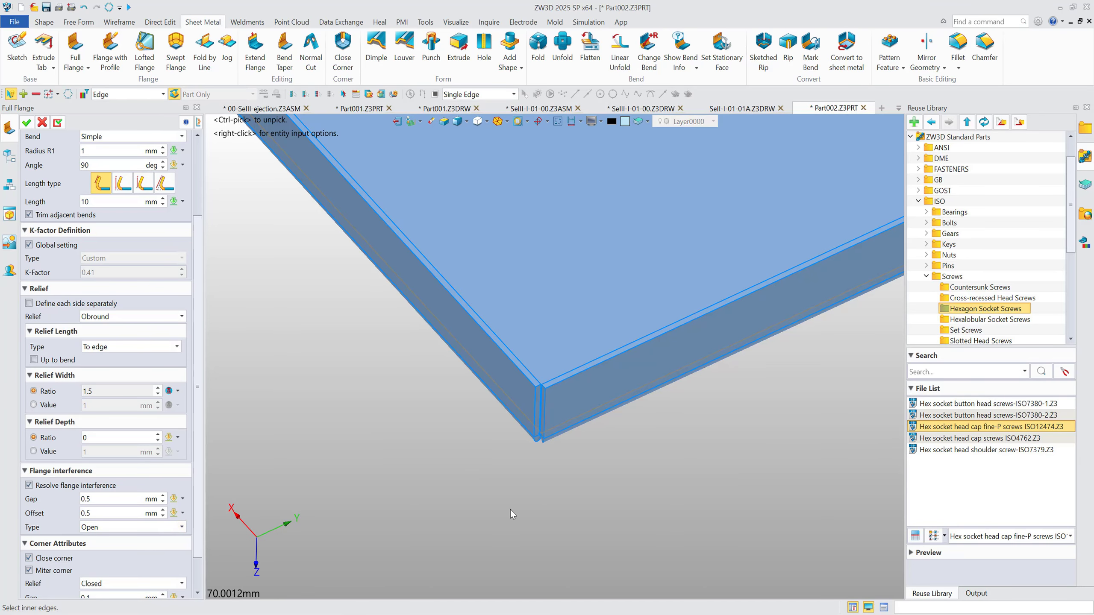
{"action": "left_click", "coordinate": [58, 123]}
Step: Add a second Full Flange on the inner edges of all four side flanges, 10 mm long at 90 degrees with a 1 mm radius
{"action": "left_click", "coordinate": [431, 286]}
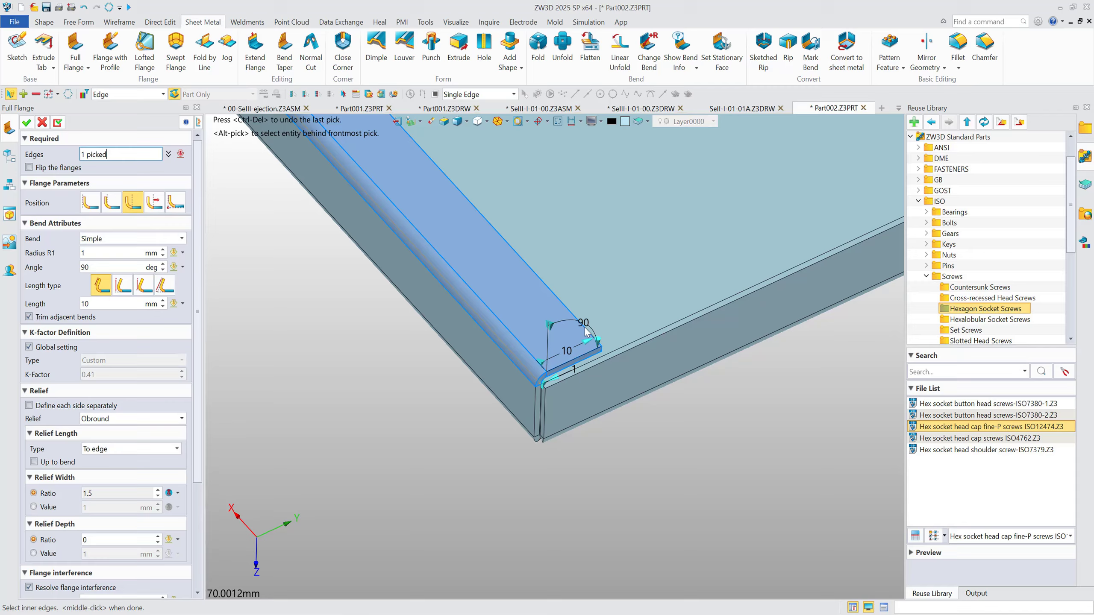
{"action": "left_click", "coordinate": [634, 340]}
{"action": "scroll", "coordinate": [472, 464], "scroll_direction": "down", "scroll_amount": 10}
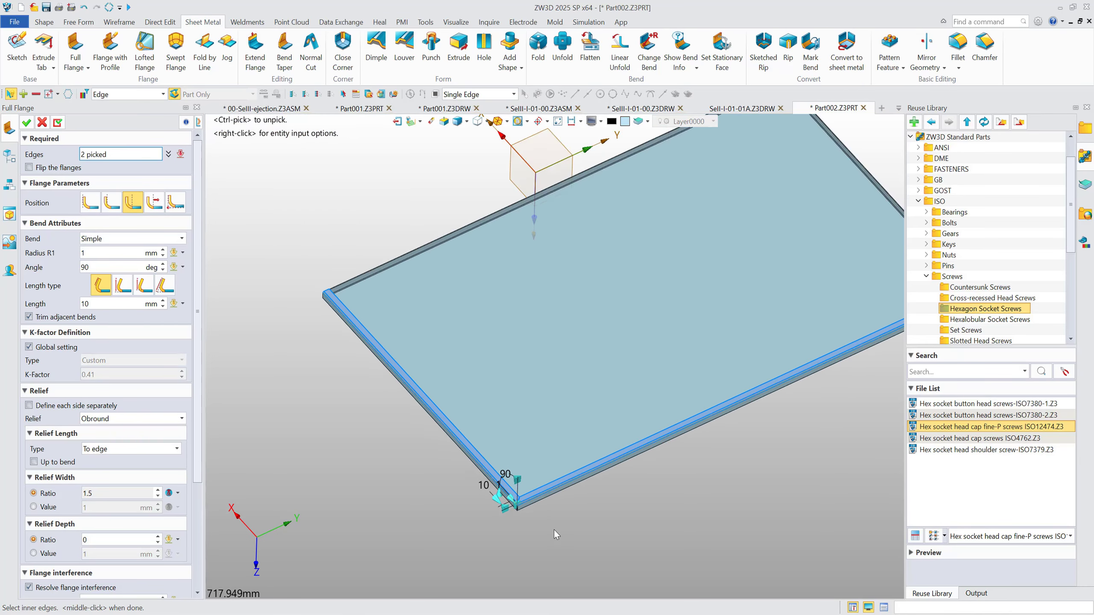
{"action": "scroll", "coordinate": [553, 530], "scroll_direction": "down", "scroll_amount": 2}
{"action": "left_click", "coordinate": [482, 336]}
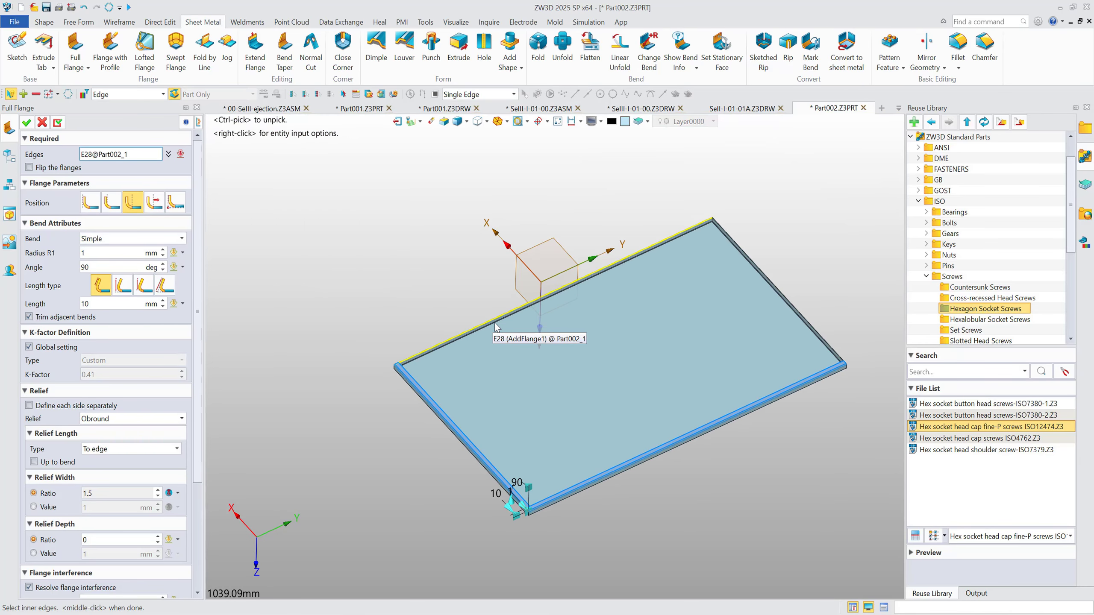
{"action": "left_click", "coordinate": [758, 275]}
{"action": "scroll", "coordinate": [522, 484], "scroll_direction": "up", "scroll_amount": 3}
{"action": "scroll", "coordinate": [520, 483], "scroll_direction": "up", "scroll_amount": 8}
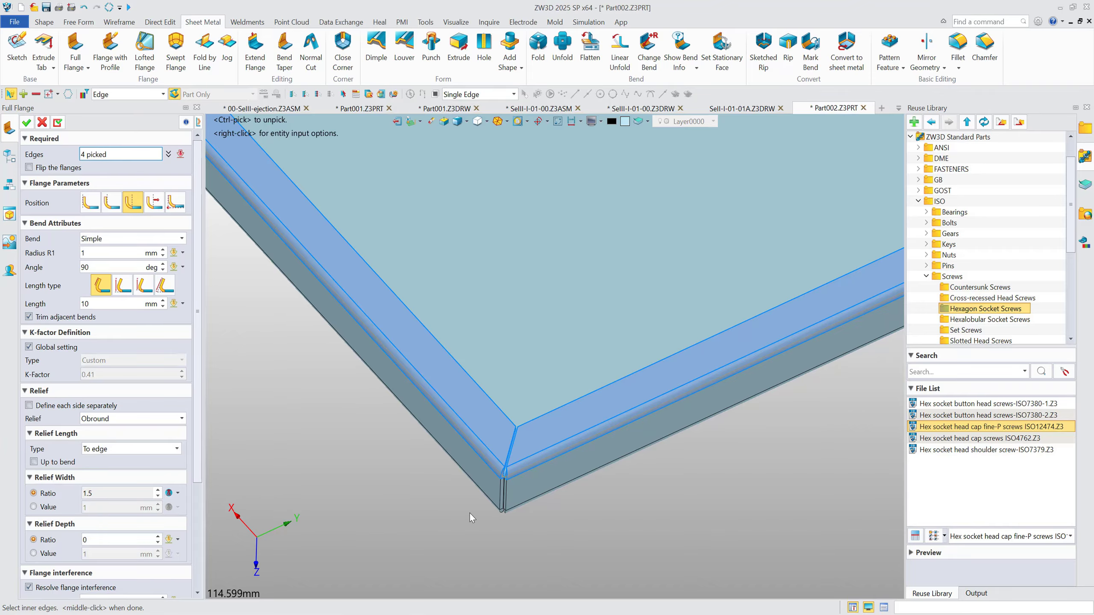
{"action": "scroll", "coordinate": [409, 527], "scroll_direction": "down", "scroll_amount": 1}
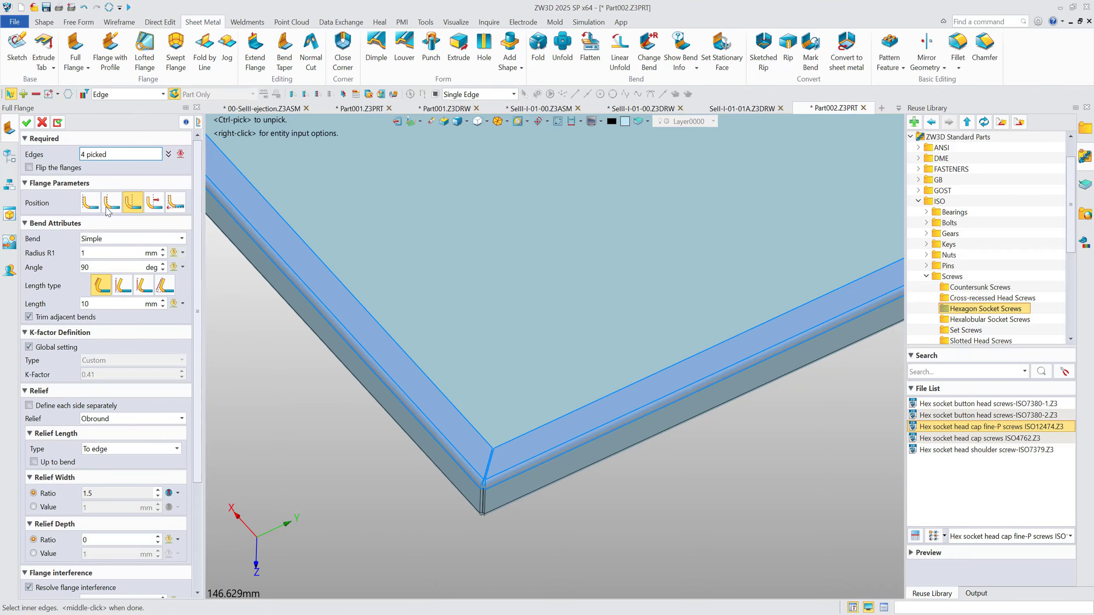
{"action": "left_click", "coordinate": [26, 123]}
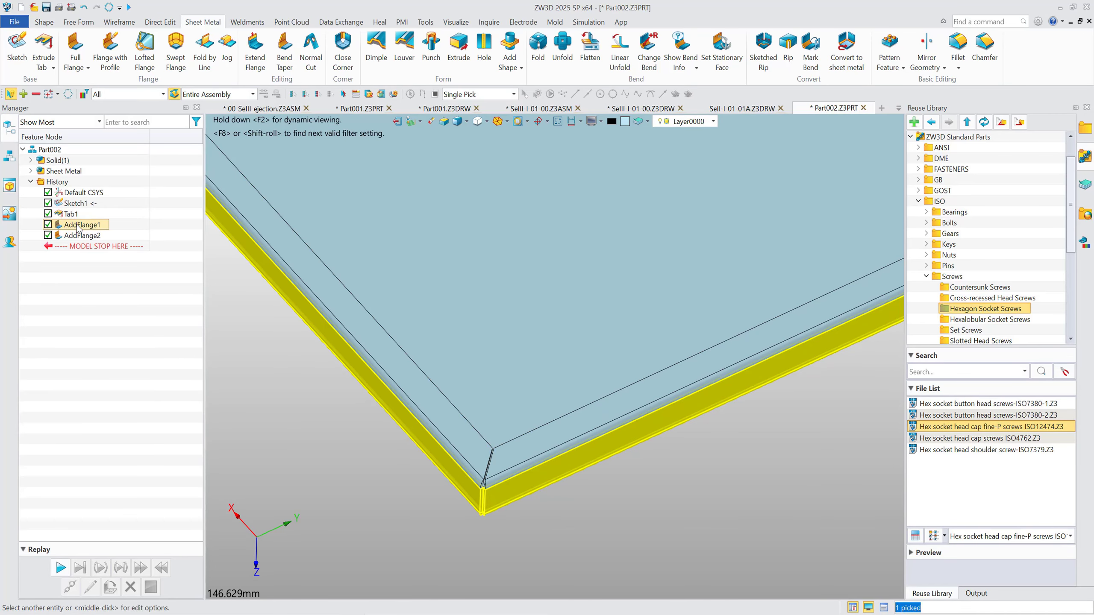
Step: Edit the first Full Flange feature and switch its flange position to the first option
{"action": "double_click", "coordinate": [78, 225]}
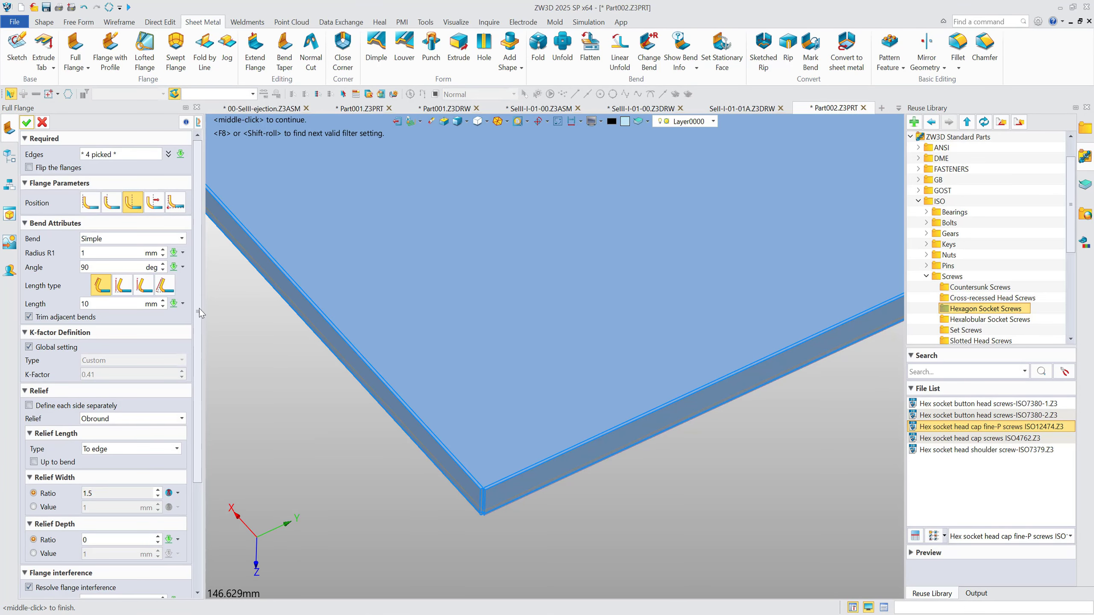
{"action": "left_click", "coordinate": [89, 208]}
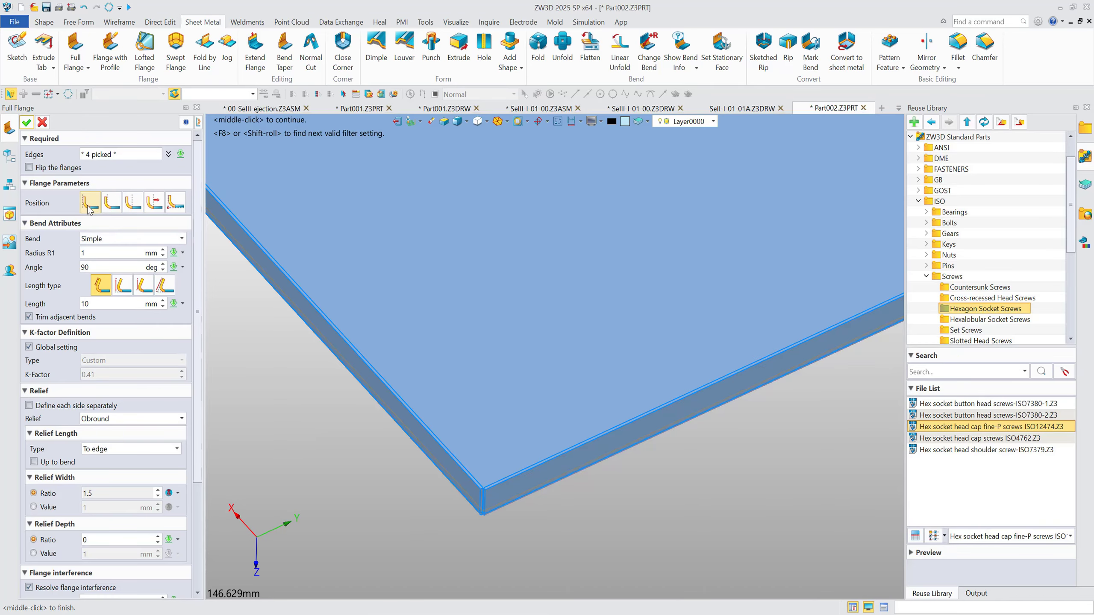
{"action": "left_click", "coordinate": [27, 123]}
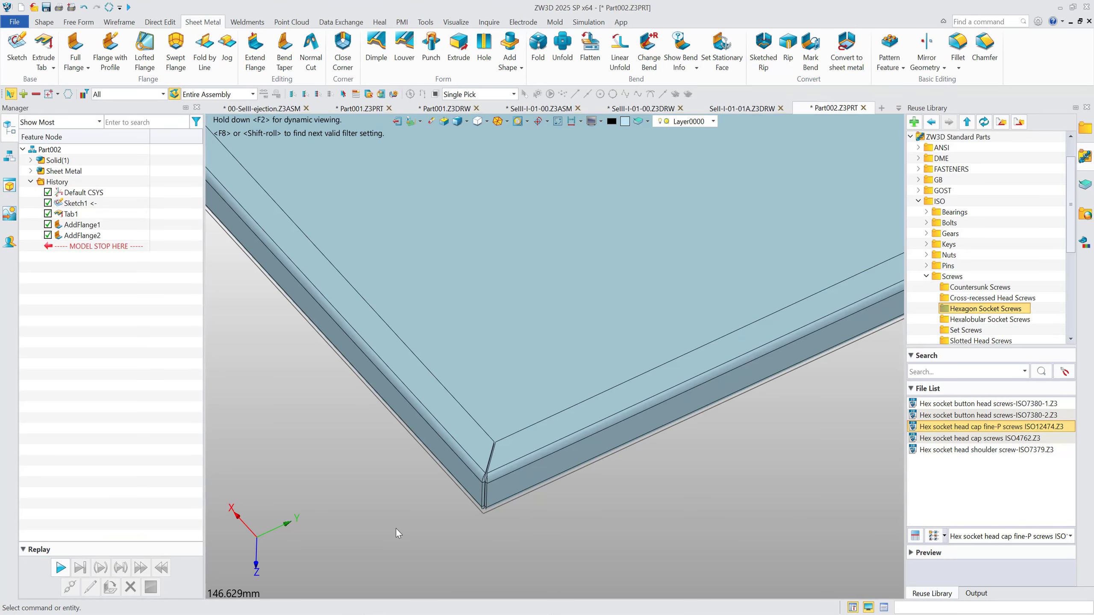
Step: Start a sketch on the panel's flat outer face and draw a horizontal line about 93.5 mm long across the vertical axis near the upper edge
{"action": "scroll", "coordinate": [396, 529], "scroll_direction": "down", "scroll_amount": 5}
{"action": "middle_click_drag", "start_coordinate": [597, 533], "coordinate": [568, 386]}
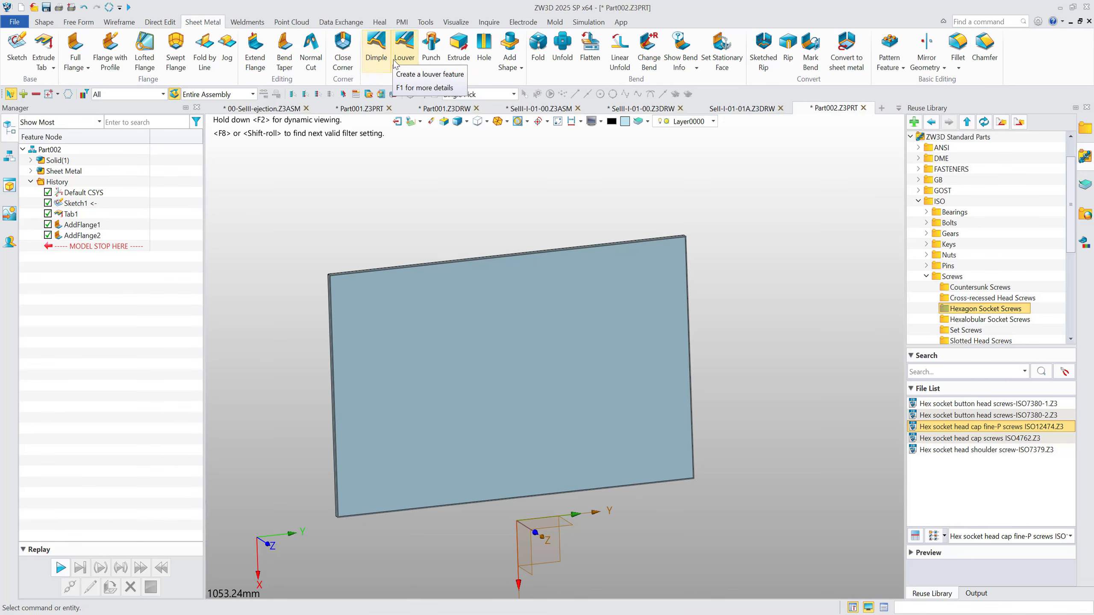
{"action": "left_click", "coordinate": [404, 47]}
{"action": "left_click", "coordinate": [580, 189]}
{"action": "right_click", "coordinate": [582, 189]}
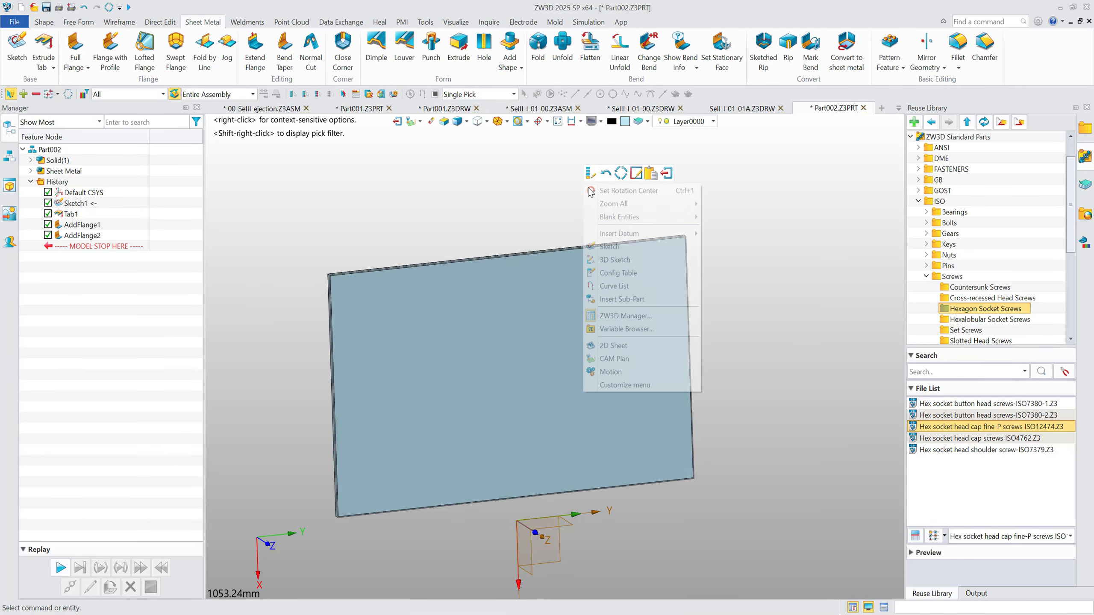
{"action": "left_click", "coordinate": [603, 246]}
{"action": "middle_click", "coordinate": [486, 302]}
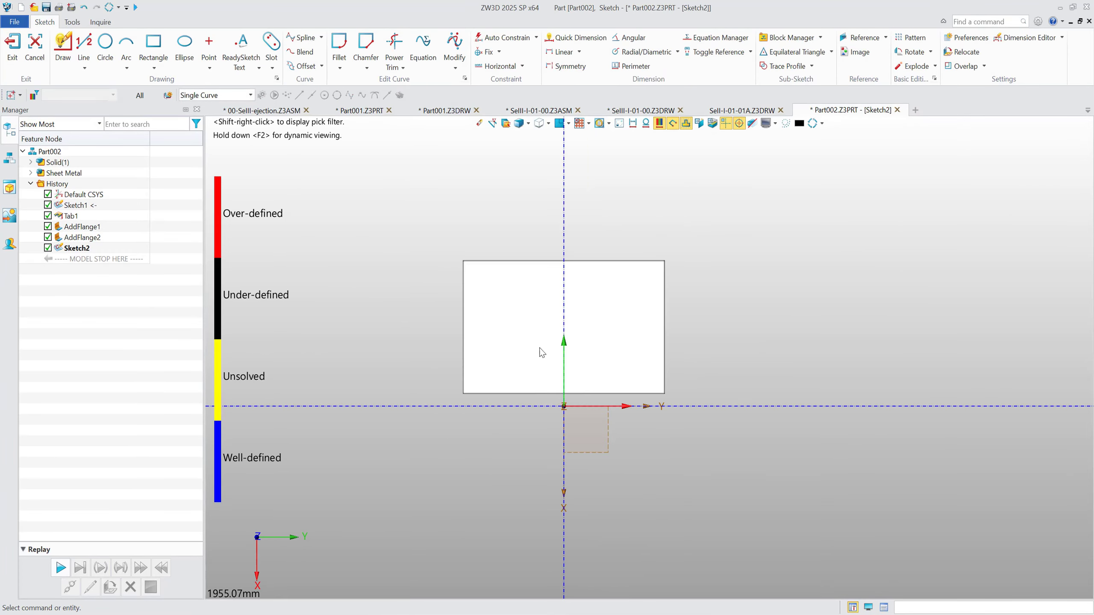
{"action": "scroll", "coordinate": [635, 172], "scroll_direction": "up", "scroll_amount": 5}
{"action": "right_click", "coordinate": [652, 181]}
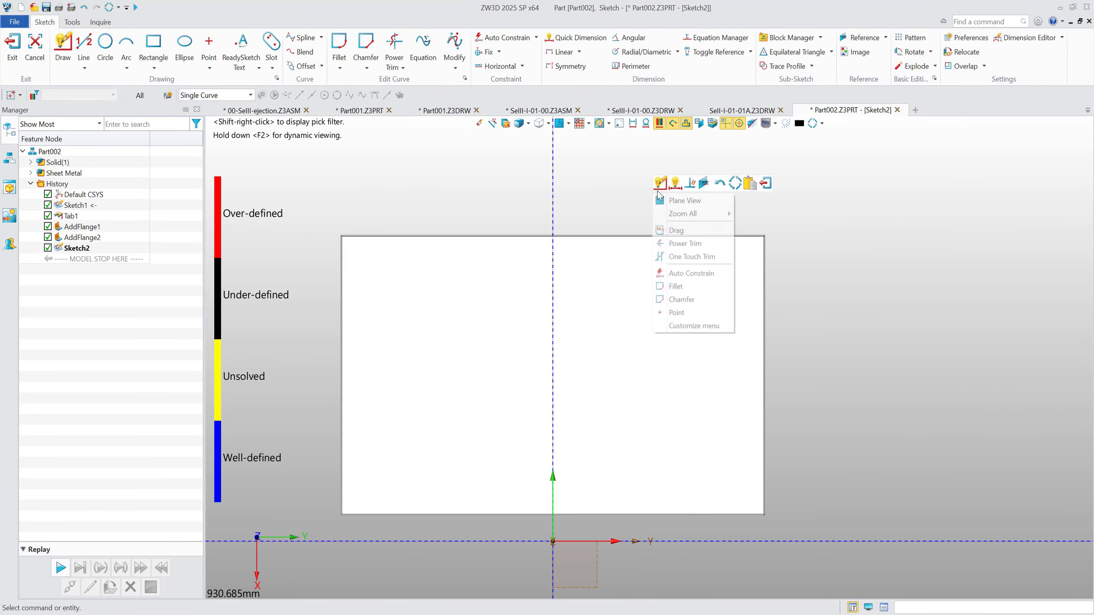
{"action": "left_click", "coordinate": [661, 184]}
{"action": "left_click", "coordinate": [519, 263]}
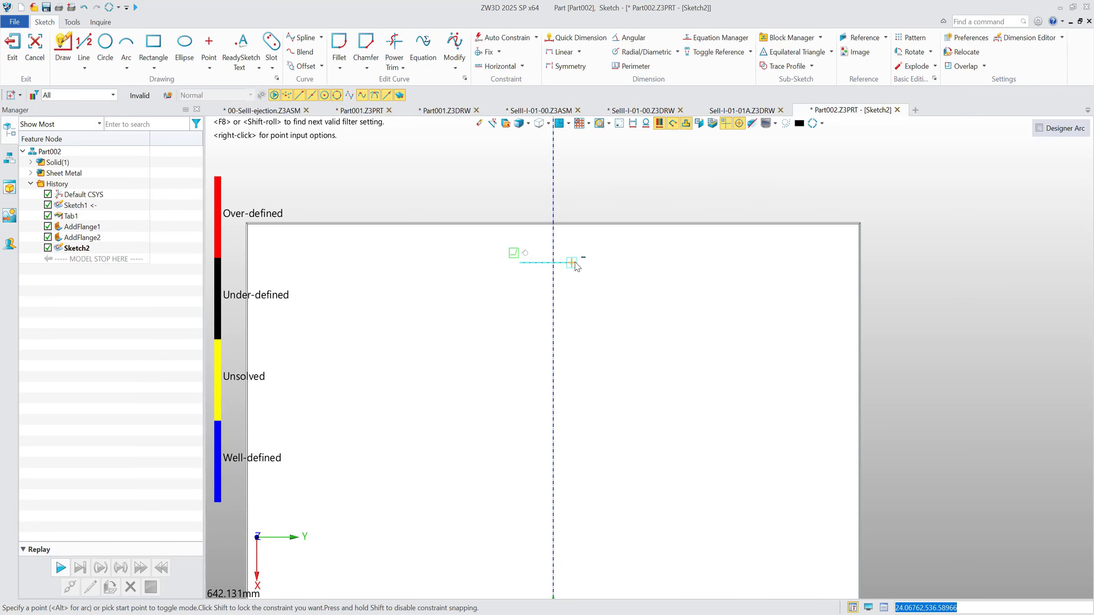
{"action": "left_click", "coordinate": [587, 262]}
{"action": "middle_click", "coordinate": [619, 185]}
Step: Dimension the horizontal sketch line's length as 100 mm
{"action": "right_click", "coordinate": [622, 174]}
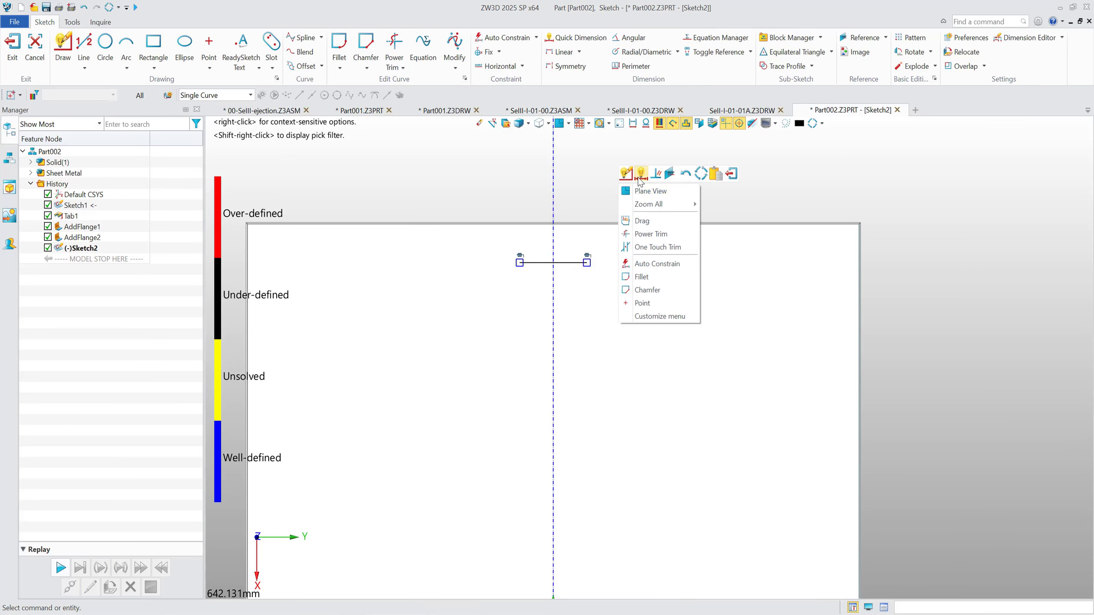
{"action": "left_click", "coordinate": [639, 188]}
{"action": "left_click", "coordinate": [568, 261]}
{"action": "left_click", "coordinate": [584, 195]}
{"action": "type", "text": "100"}
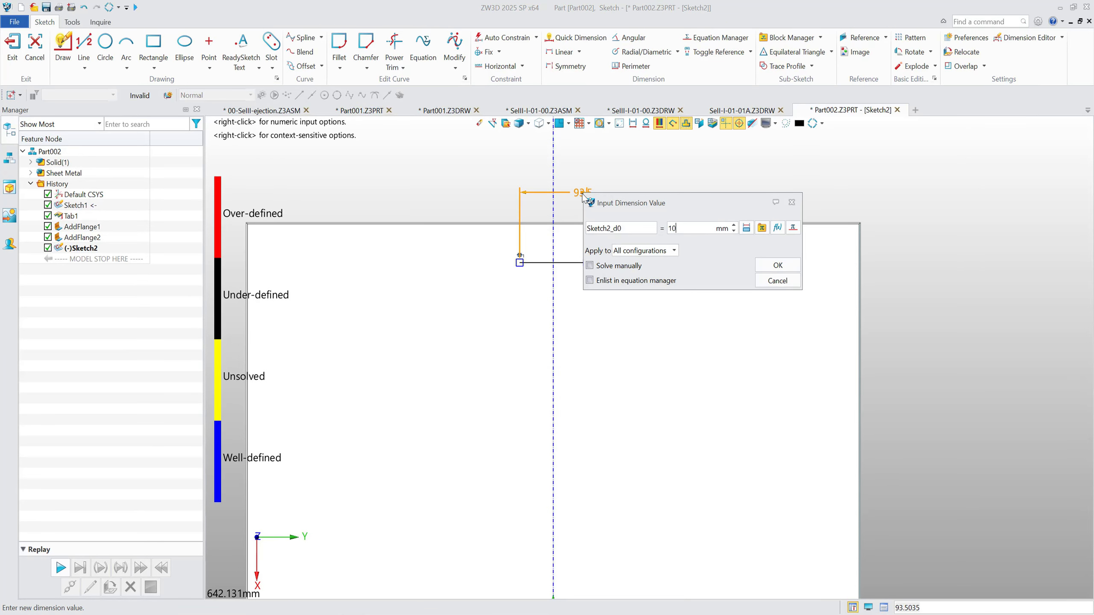
{"action": "key", "text": "Return"}
Step: Dimension the line 55 mm from the panel's upper edge and finish the sketch
{"action": "left_click", "coordinate": [579, 223]}
{"action": "scroll", "coordinate": [577, 221], "scroll_direction": "up", "scroll_amount": 5}
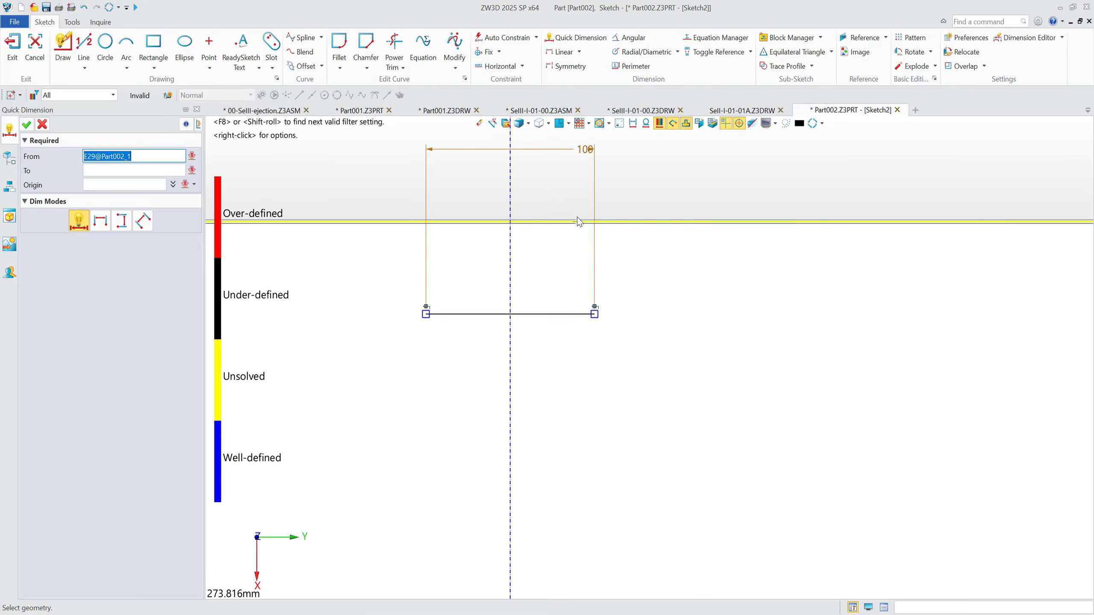
{"action": "left_click", "coordinate": [554, 379]}
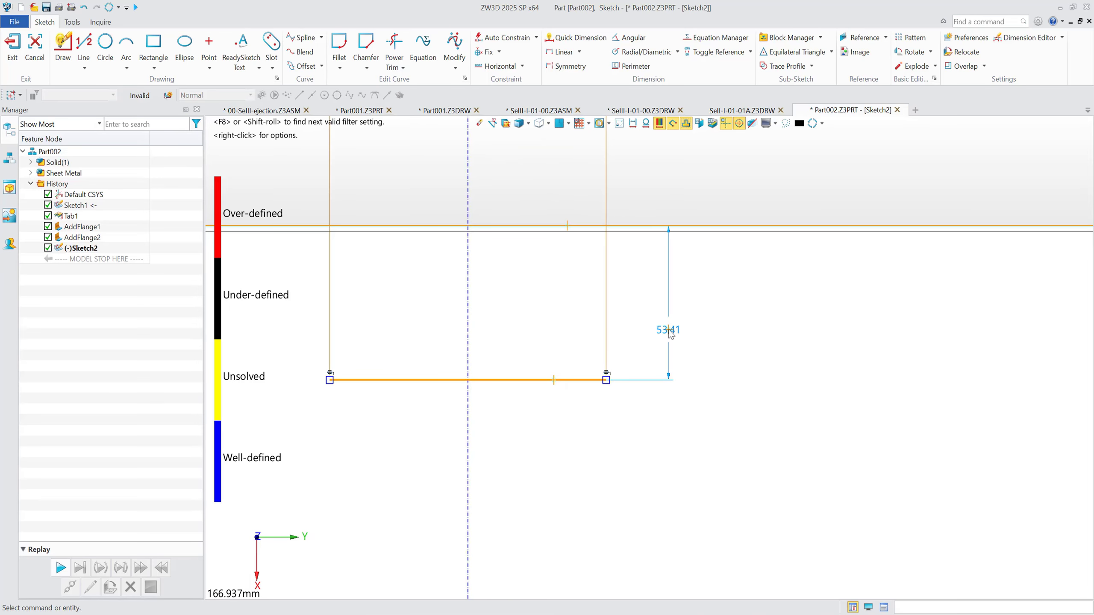
{"action": "left_click", "coordinate": [668, 330]}
{"action": "type", "text": "55"}
{"action": "key", "text": "Return"}
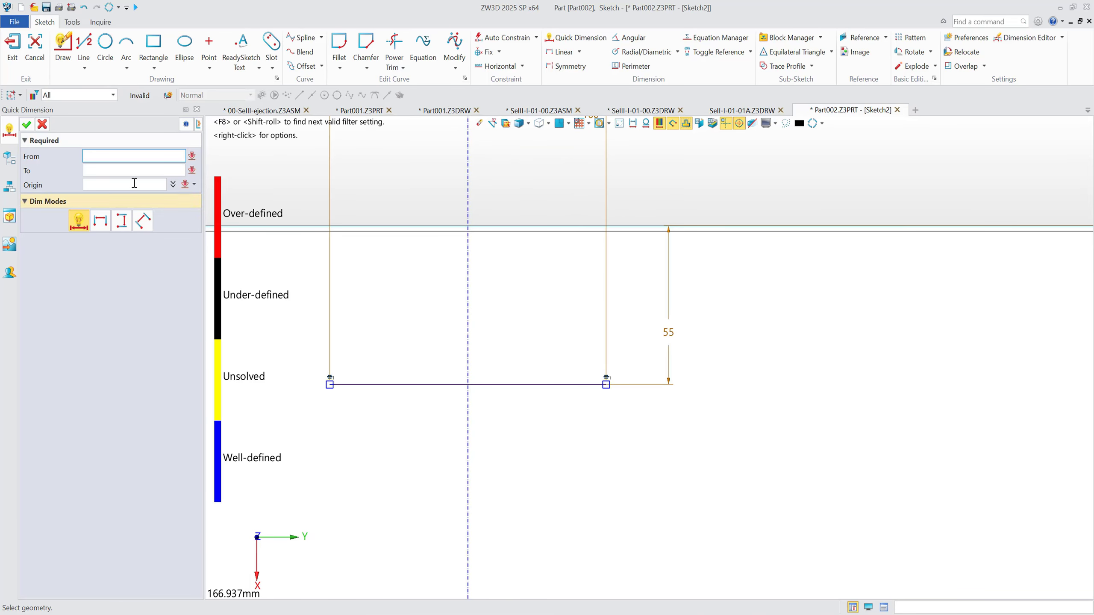
{"action": "key", "text": "Escape"}
{"action": "left_click", "coordinate": [12, 60]}
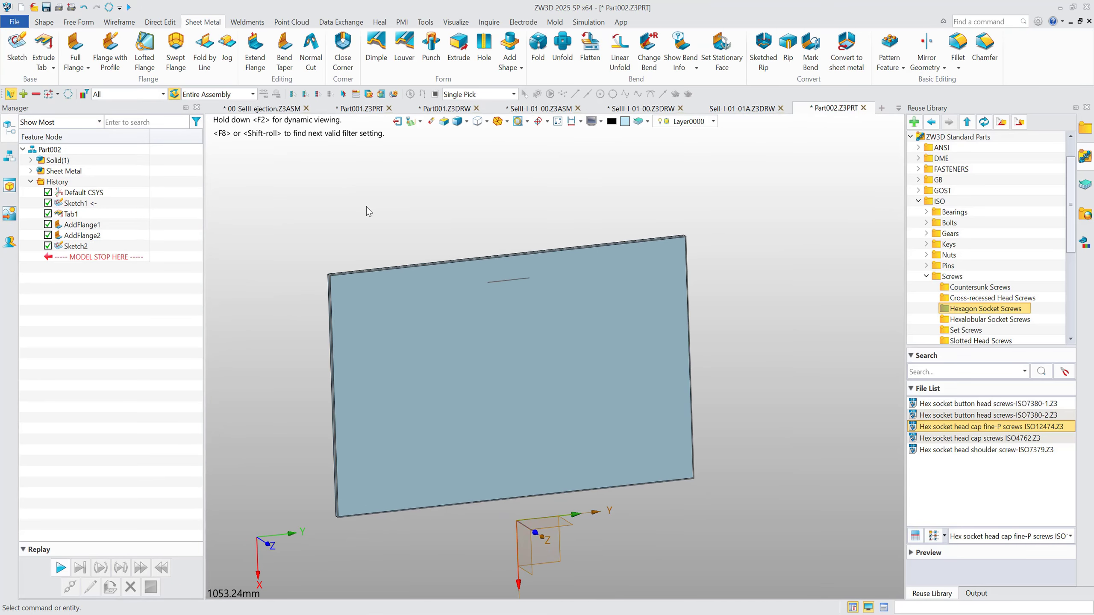
Step: Start a Louver on the panel's flat face using the 100 mm line sketch as its profile
{"action": "left_click", "coordinate": [405, 54]}
{"action": "scroll", "coordinate": [535, 315], "scroll_direction": "up", "scroll_amount": 3}
{"action": "left_click", "coordinate": [535, 315]}
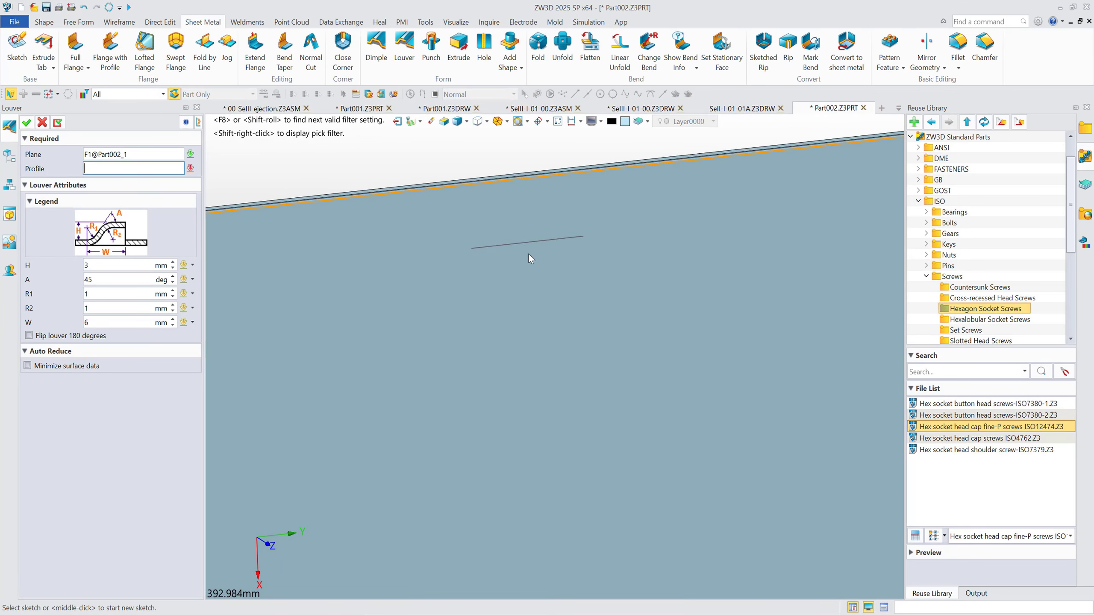
{"action": "left_click", "coordinate": [528, 253]}
{"action": "scroll", "coordinate": [502, 243], "scroll_direction": "up", "scroll_amount": 5}
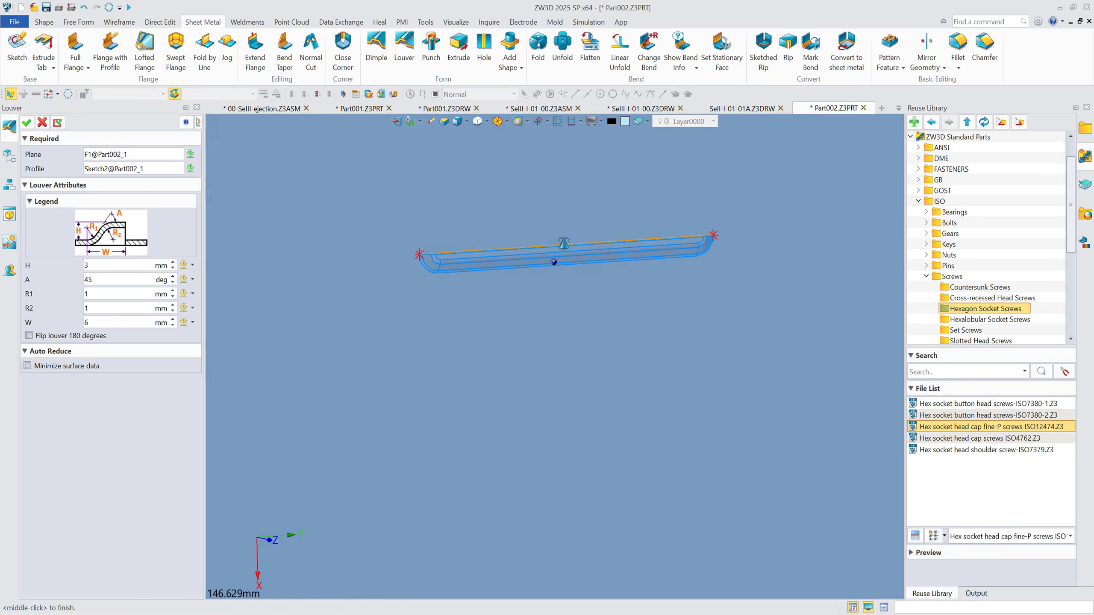
Step: Flip the louver 180 degrees, set its width to 10 mm and height to 5 mm, increase radius R1, and create it
{"action": "left_click", "coordinate": [68, 337]}
{"action": "double_click", "coordinate": [115, 322]}
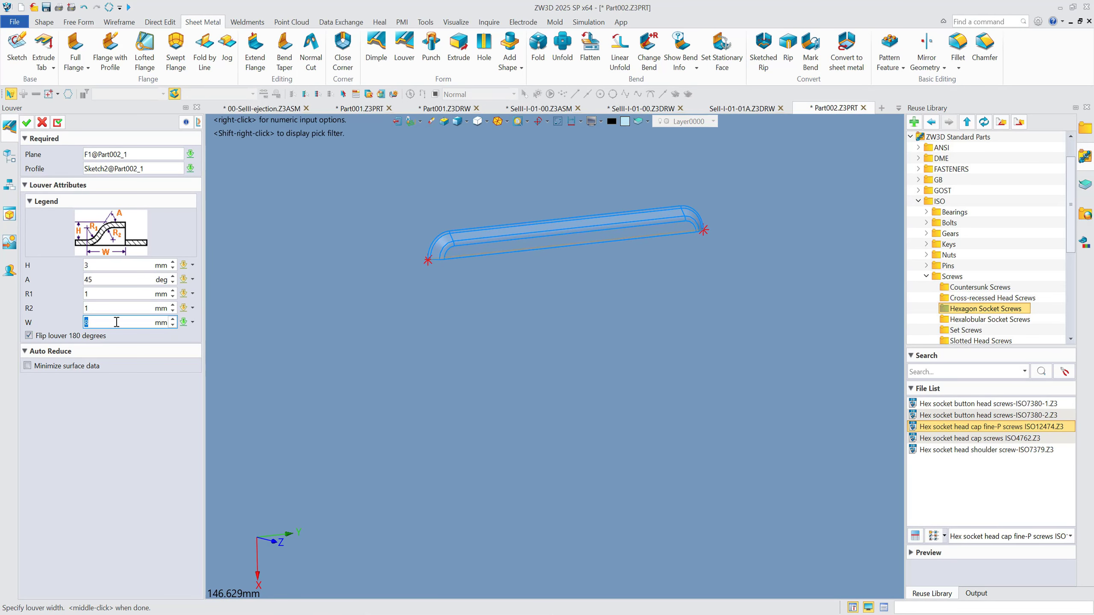
{"action": "scroll", "coordinate": [117, 322], "scroll_direction": "up", "scroll_amount": 2}
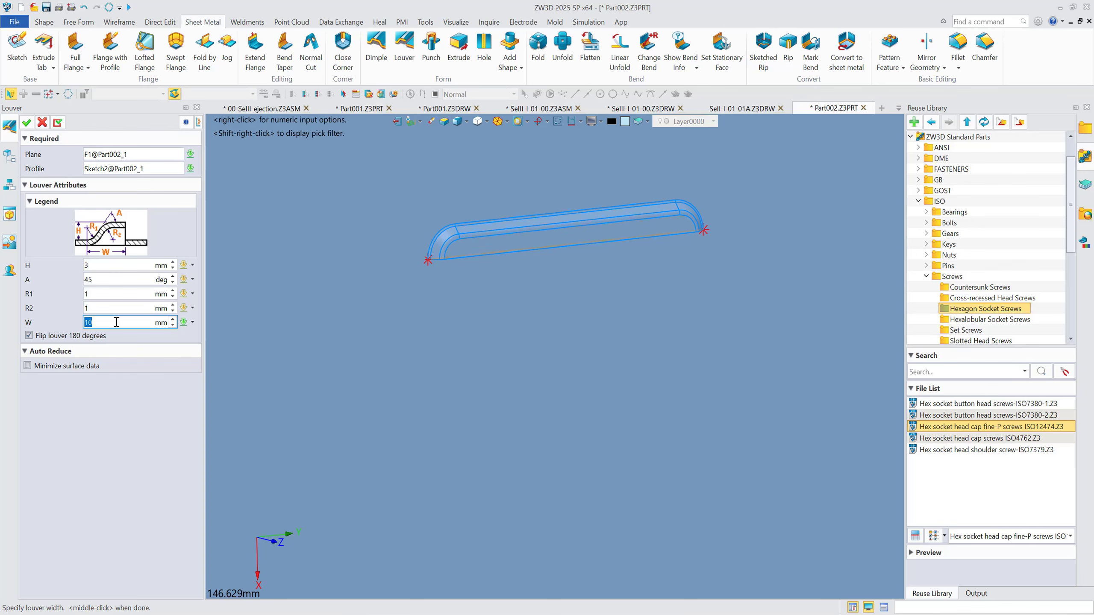
{"action": "left_click", "coordinate": [125, 265]}
{"action": "scroll", "coordinate": [125, 267], "scroll_direction": "up", "scroll_amount": 1}
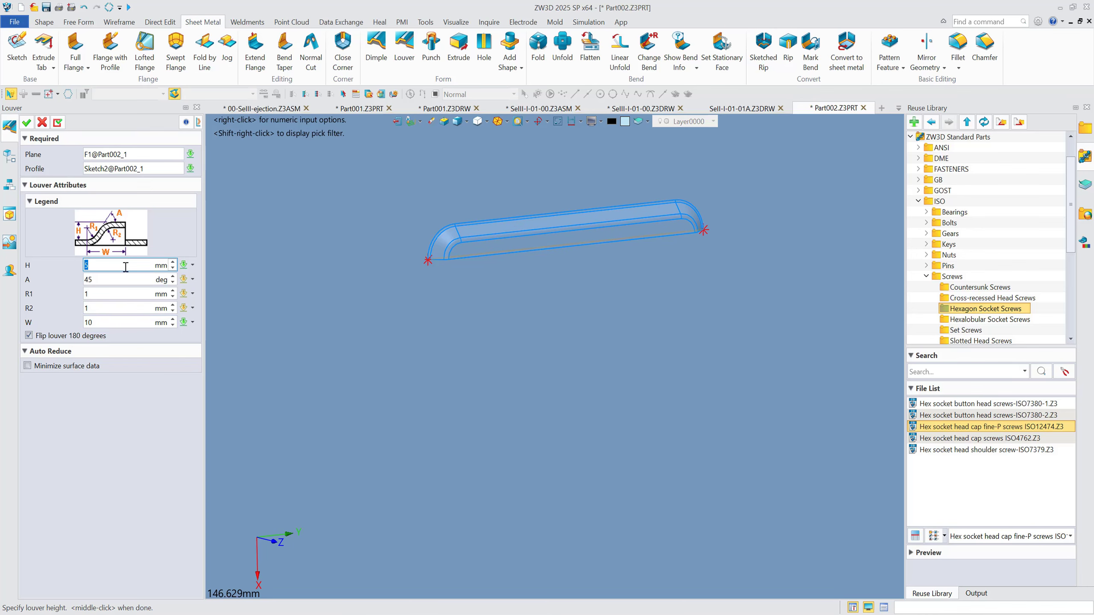
{"action": "left_click", "coordinate": [121, 294]}
{"action": "scroll", "coordinate": [121, 295], "scroll_direction": "up", "scroll_amount": 1}
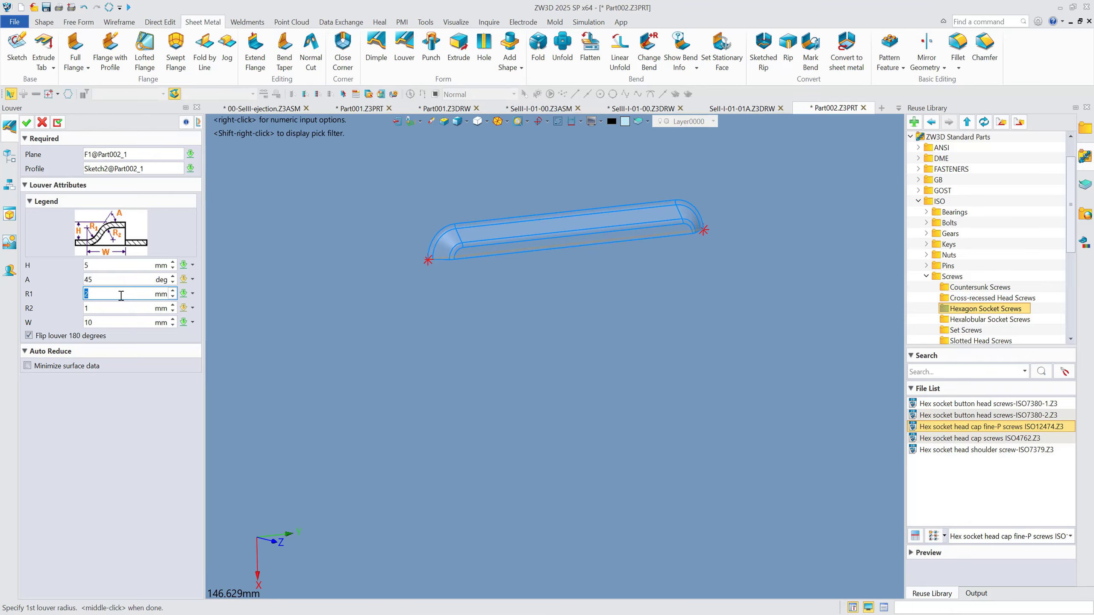
{"action": "left_click", "coordinate": [26, 122]}
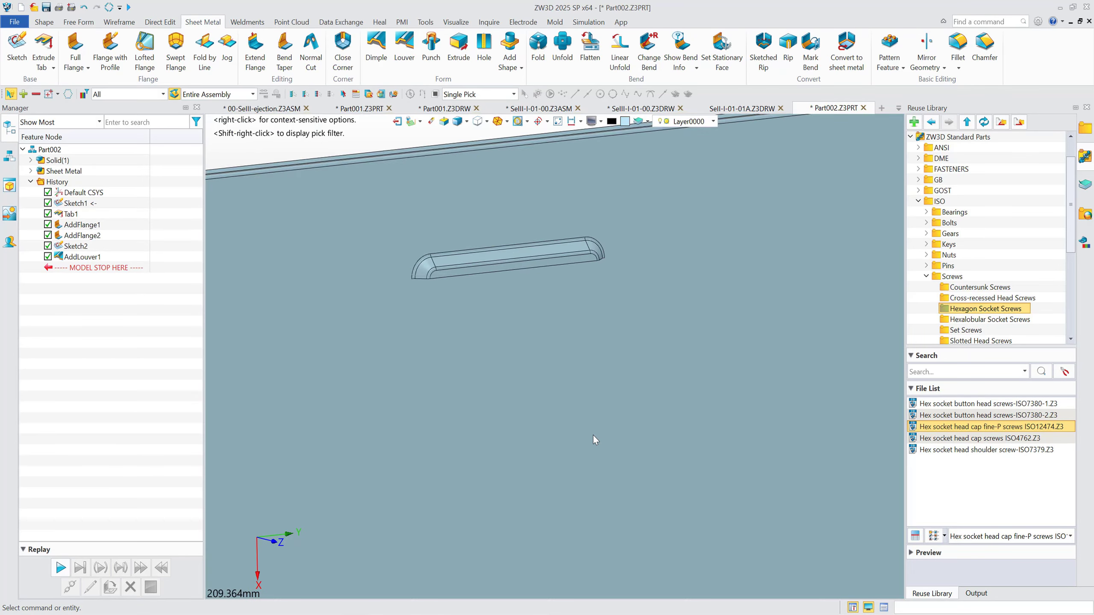
Step: Start a linear feature pattern with the louver as its base, directed down along the panel's vertical side edge
{"action": "left_click", "coordinate": [888, 51]}
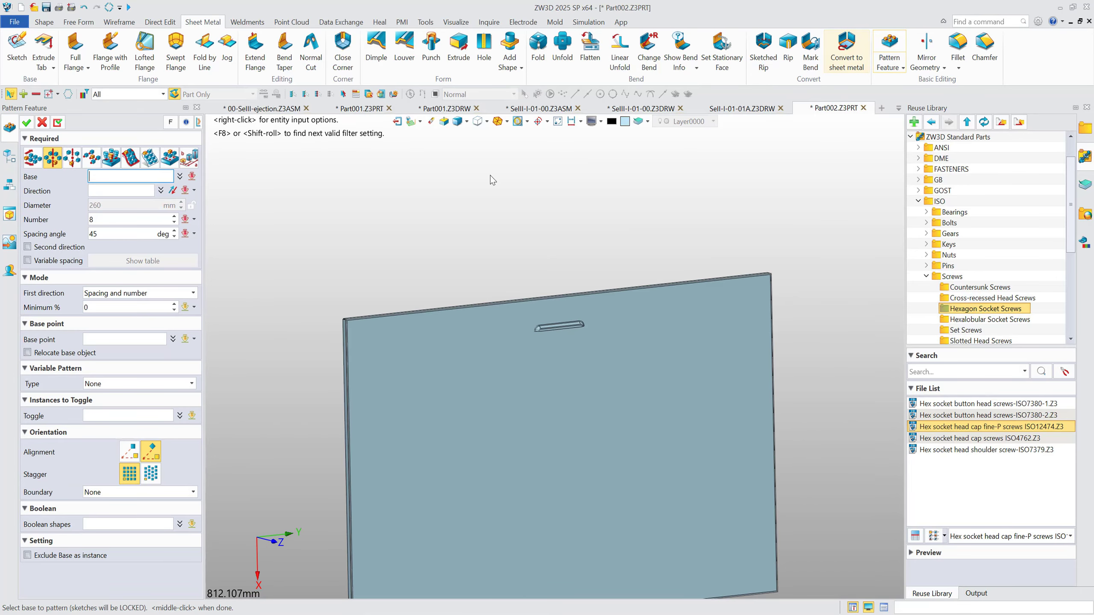
{"action": "left_click", "coordinate": [33, 158]}
{"action": "scroll", "coordinate": [575, 342], "scroll_direction": "up", "scroll_amount": 5}
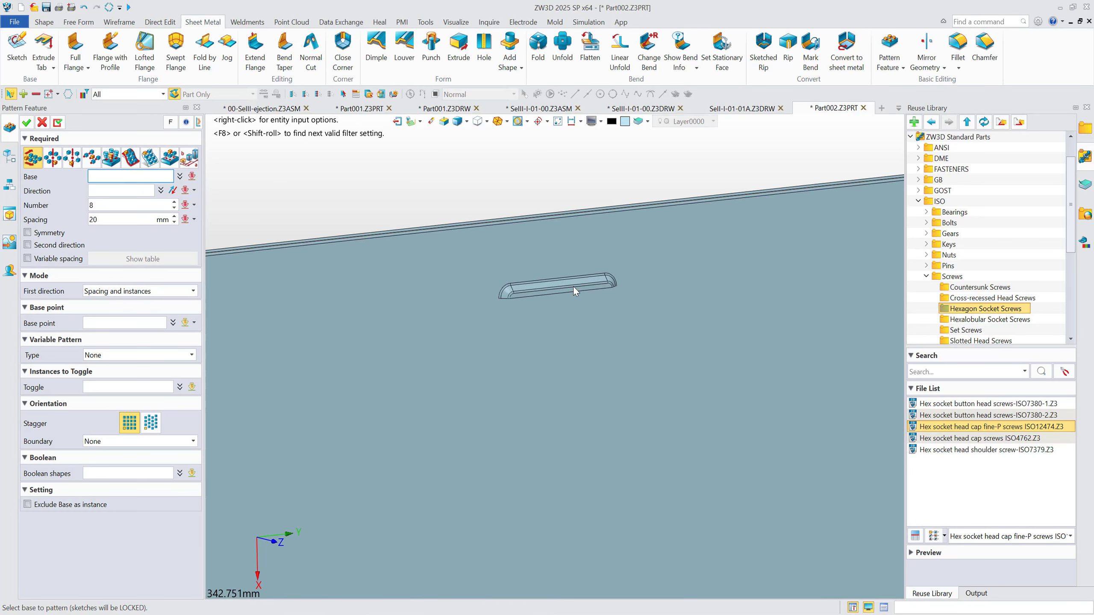
{"action": "left_click", "coordinate": [574, 286]}
{"action": "left_click", "coordinate": [578, 282]}
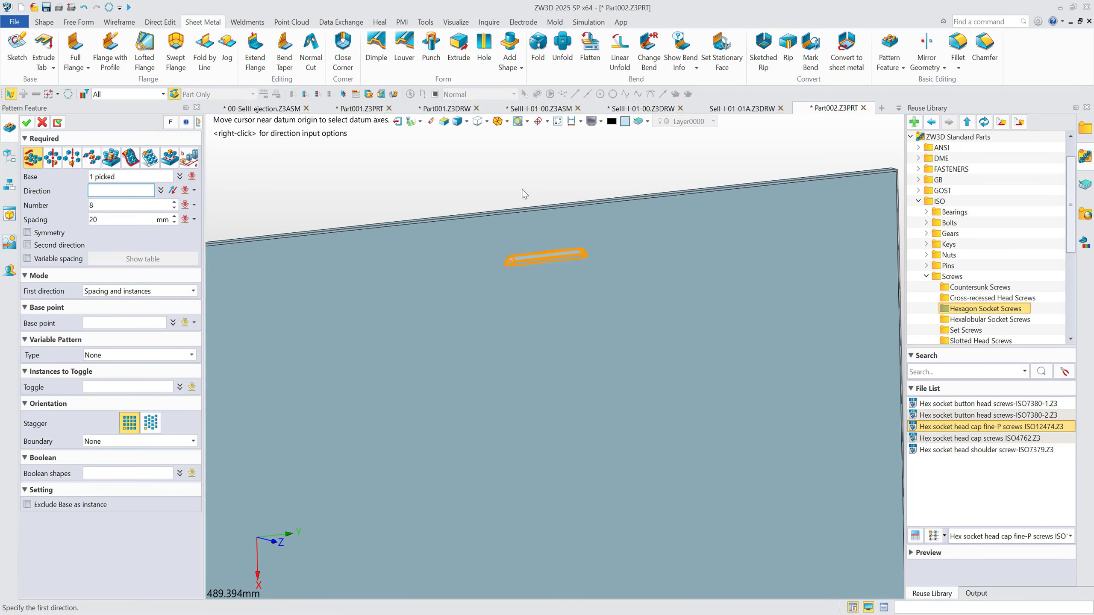
{"action": "scroll", "coordinate": [522, 194], "scroll_direction": "down", "scroll_amount": 3}
{"action": "left_click", "coordinate": [783, 206]}
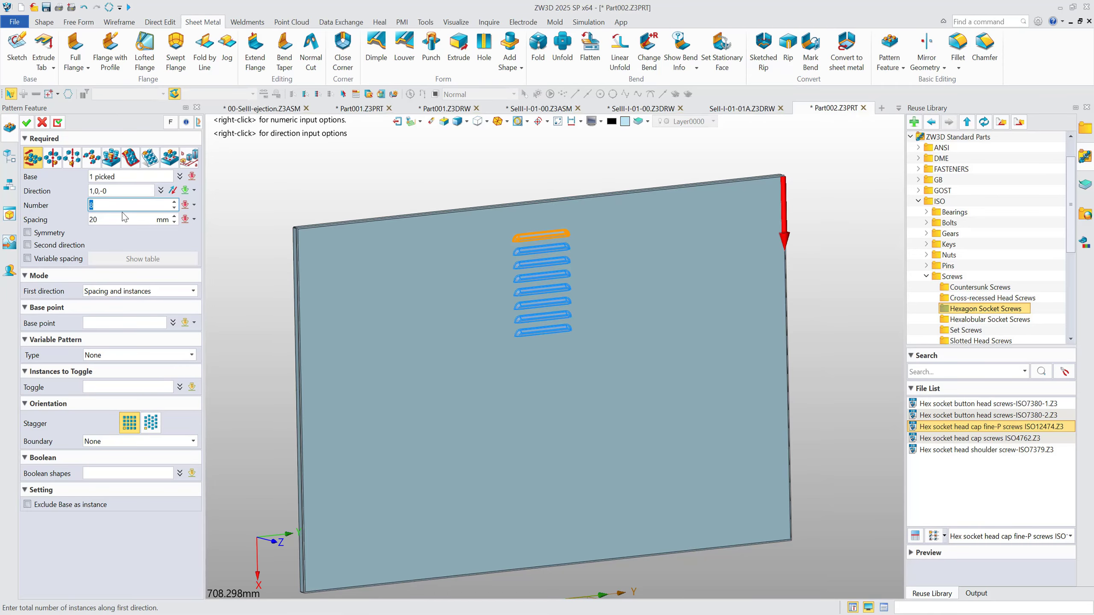
Step: Set the louver pattern's first direction to 10 instances with 50 mm spacing
{"action": "type", "text": "10"}
{"action": "key", "text": "Tab"}
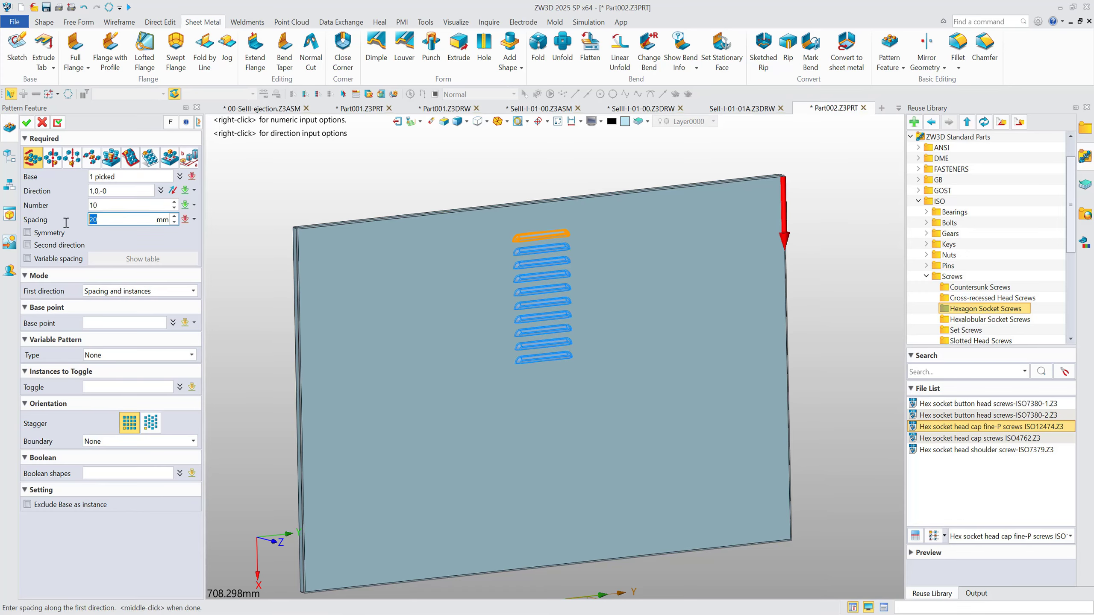
{"action": "type", "text": "150"}
{"action": "key", "text": "Return"}
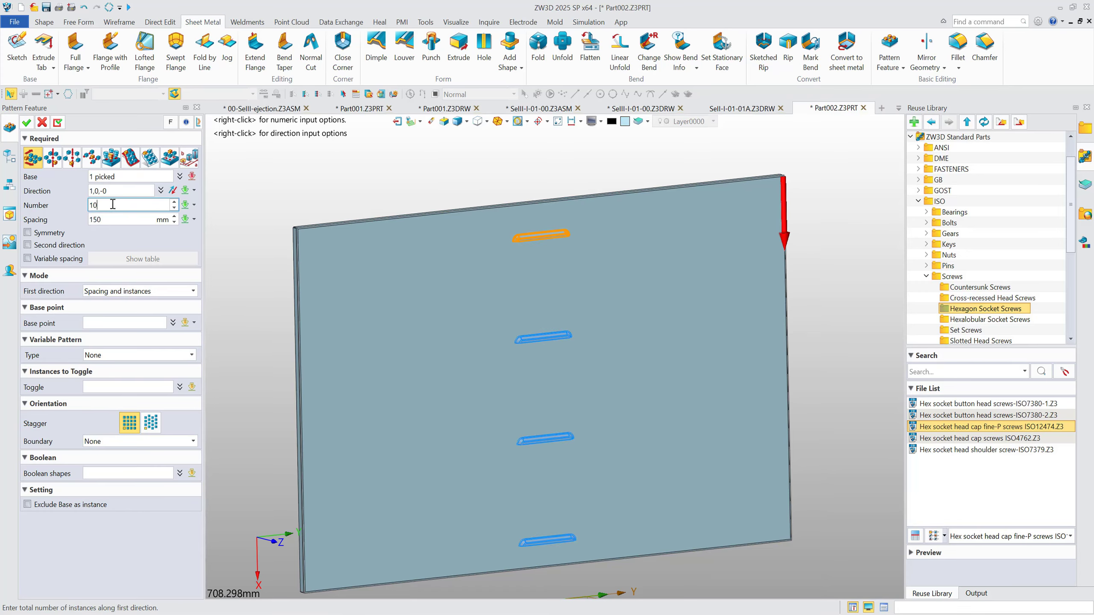
{"action": "double_click", "coordinate": [124, 224]}
{"action": "type", "text": "50"}
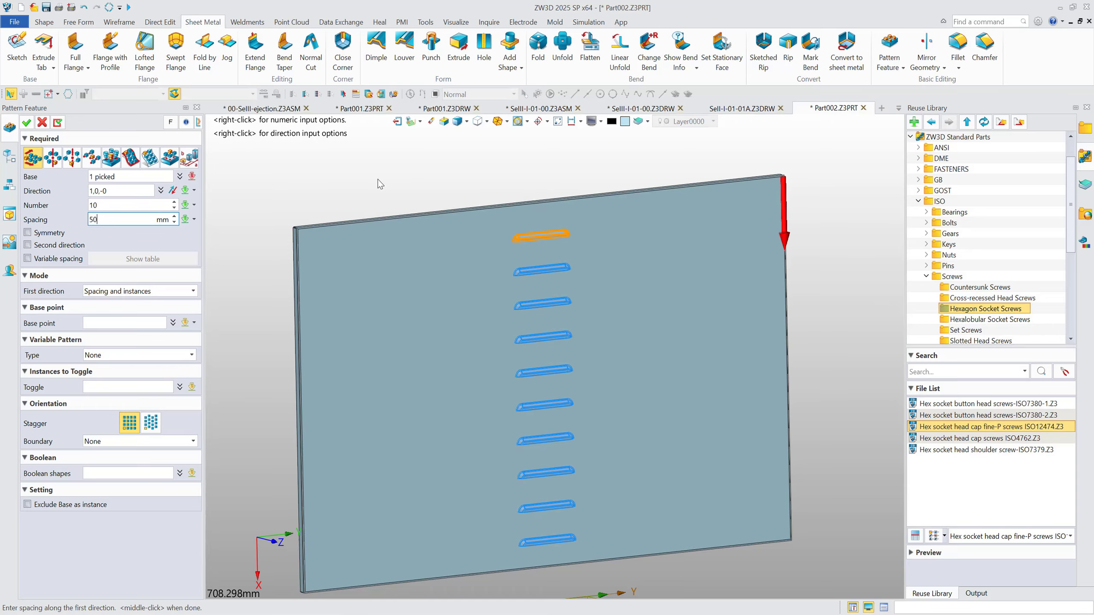
Step: Add a symmetric second direction along the panel's upper edge with number 3 and 150 mm spacing, and create the pattern
{"action": "left_click", "coordinate": [60, 244]}
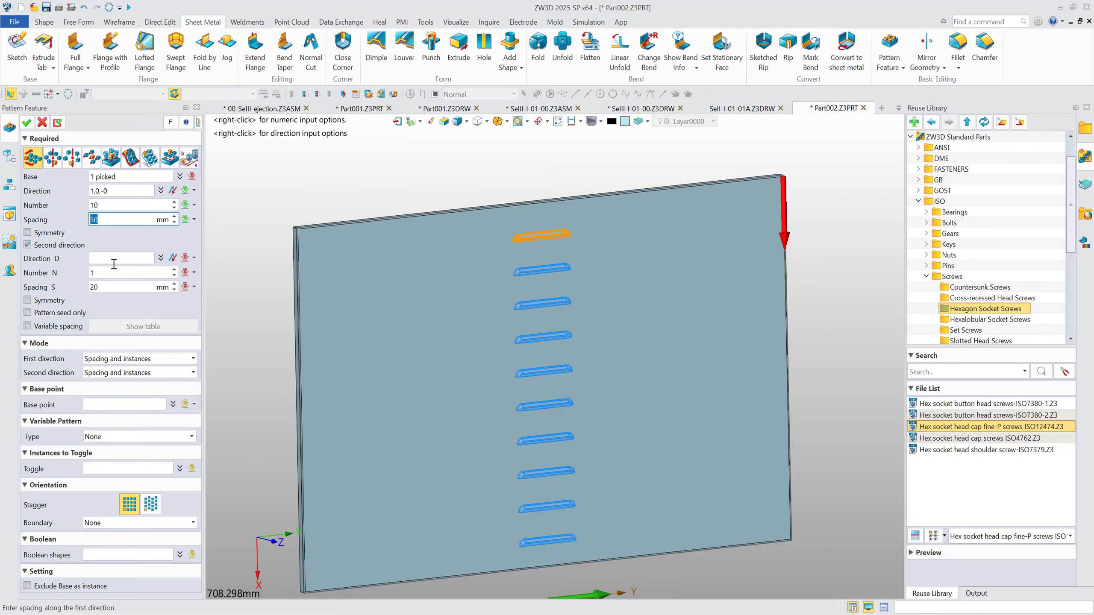
{"action": "left_click", "coordinate": [681, 193]}
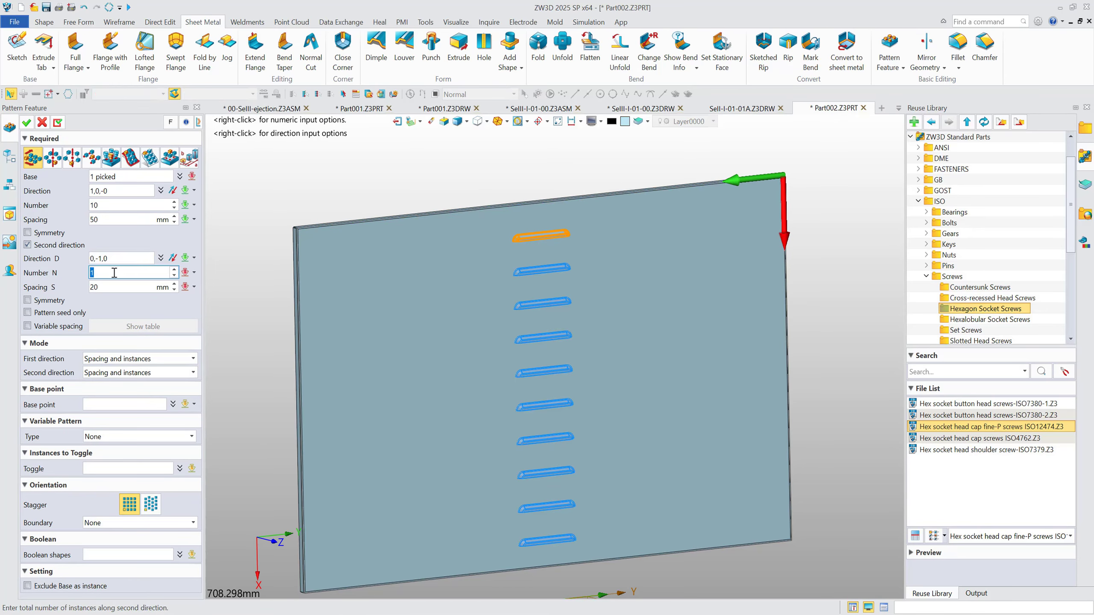
{"action": "key", "text": "Tab"}
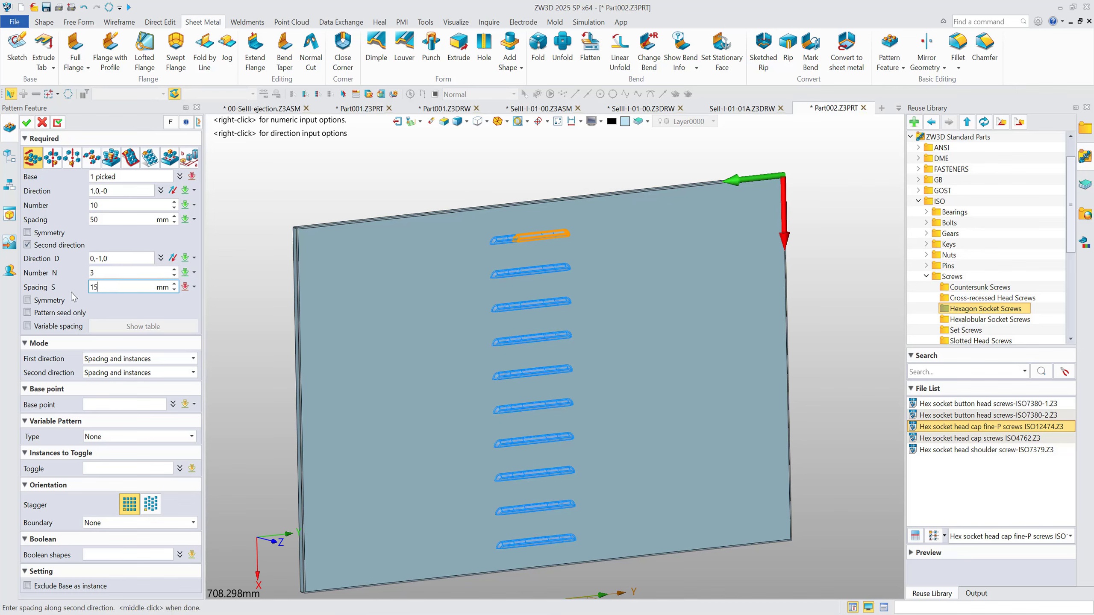
{"action": "left_click", "coordinate": [129, 271]}
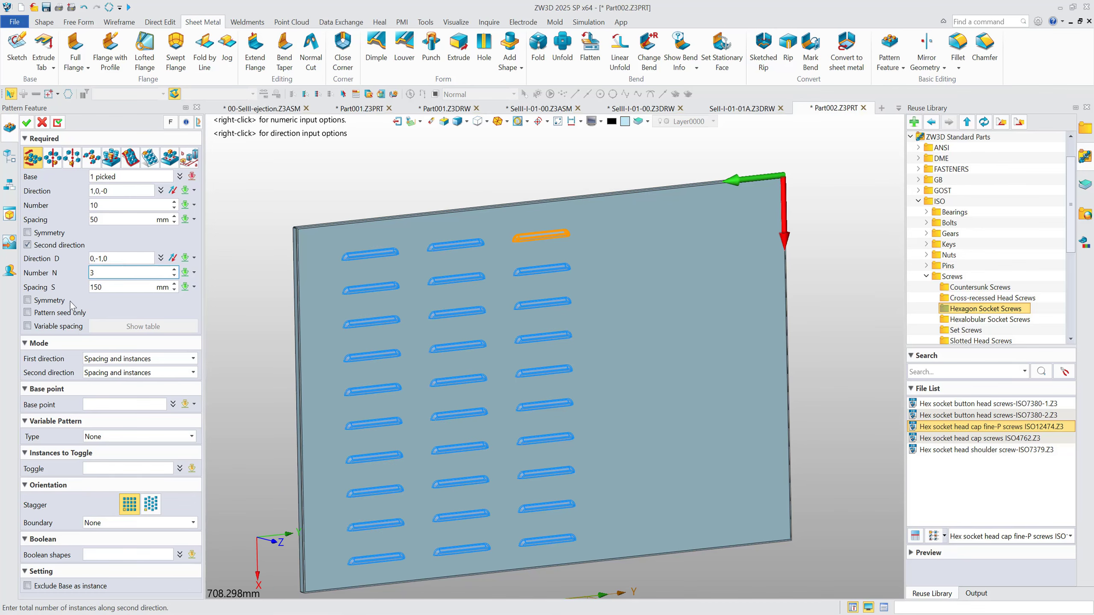
{"action": "left_click", "coordinate": [50, 301]}
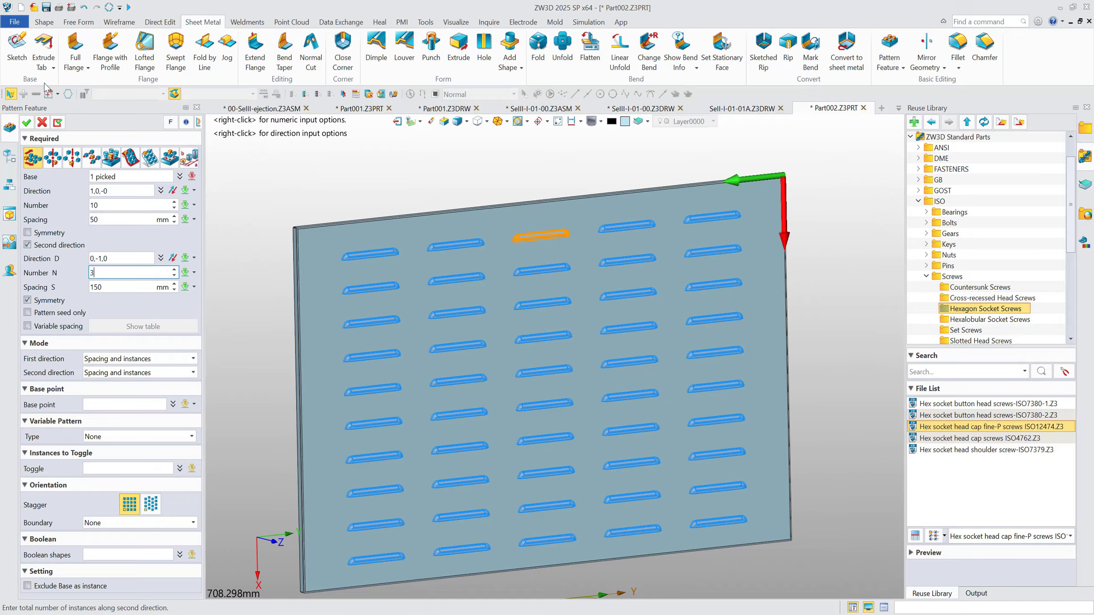
{"action": "middle_click", "coordinate": [434, 160]}
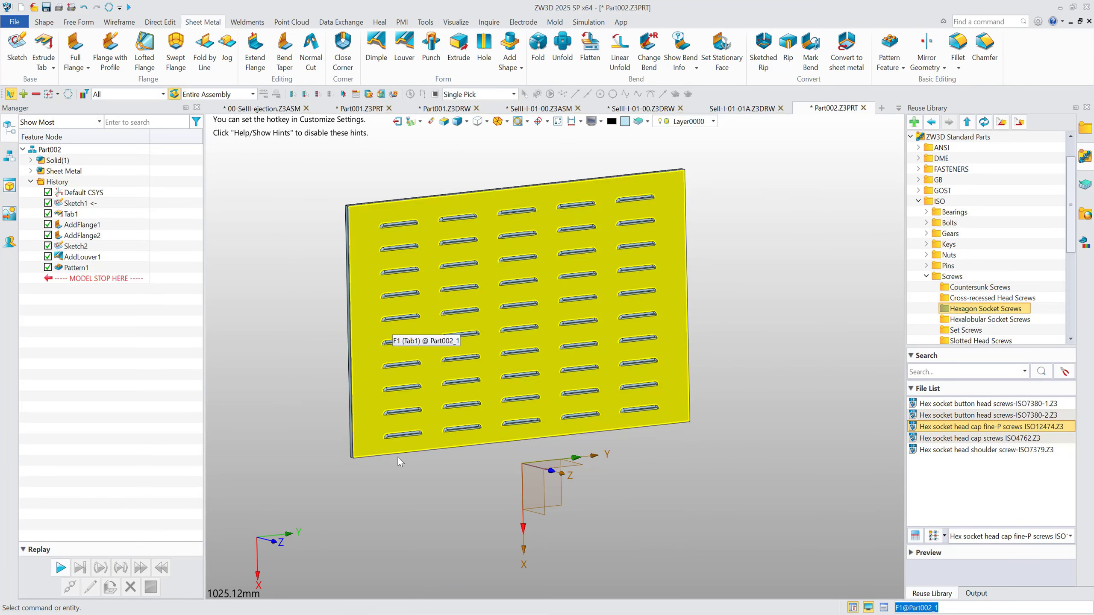
Step: Start a new sketch on the flat louvered face of the panel
{"action": "scroll", "coordinate": [430, 449], "scroll_direction": "up", "scroll_amount": 3}
{"action": "scroll", "coordinate": [451, 385], "scroll_direction": "up", "scroll_amount": 2}
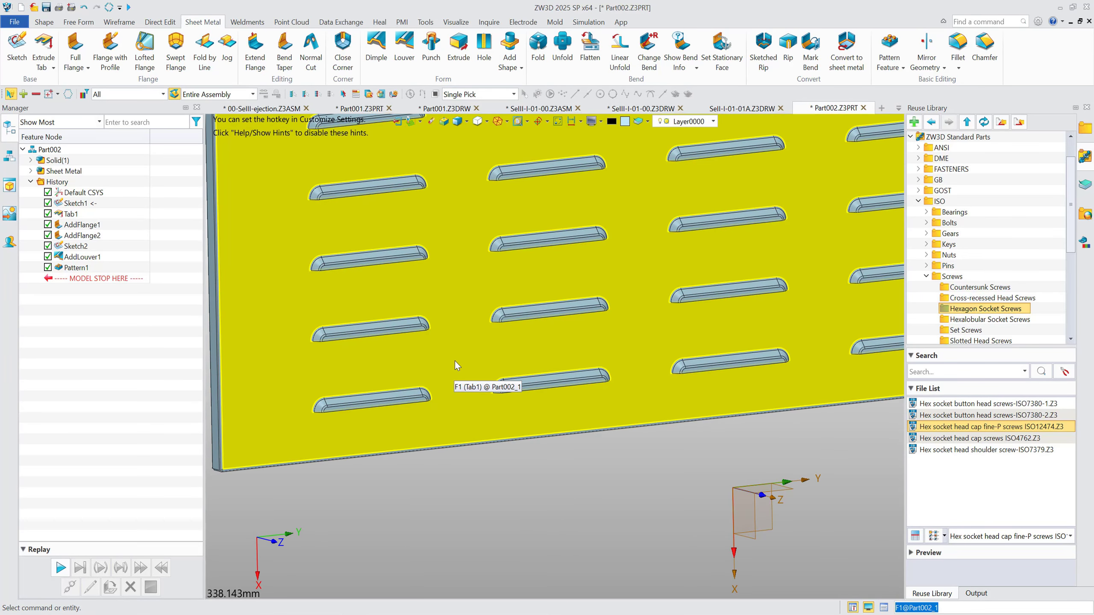
{"action": "left_click", "coordinate": [464, 357]}
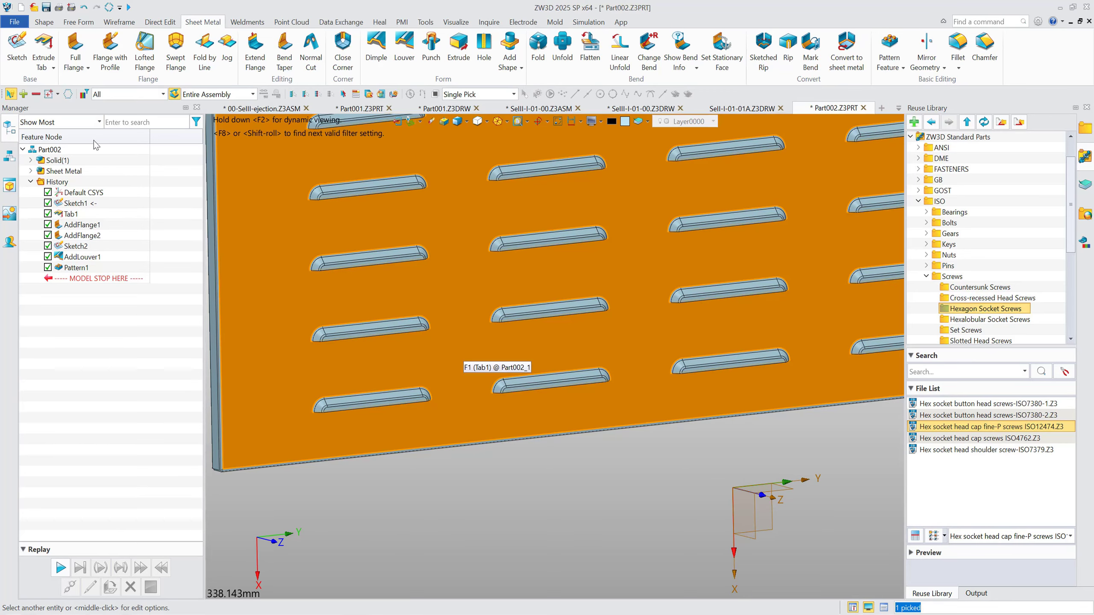
{"action": "left_click", "coordinate": [17, 48]}
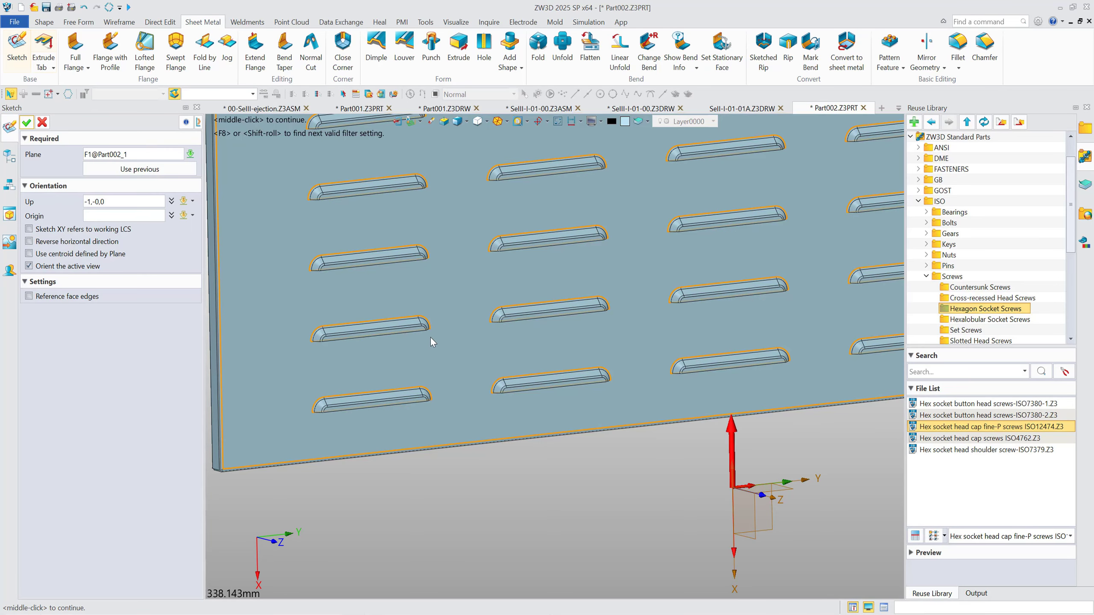
{"action": "left_click", "coordinate": [26, 122]}
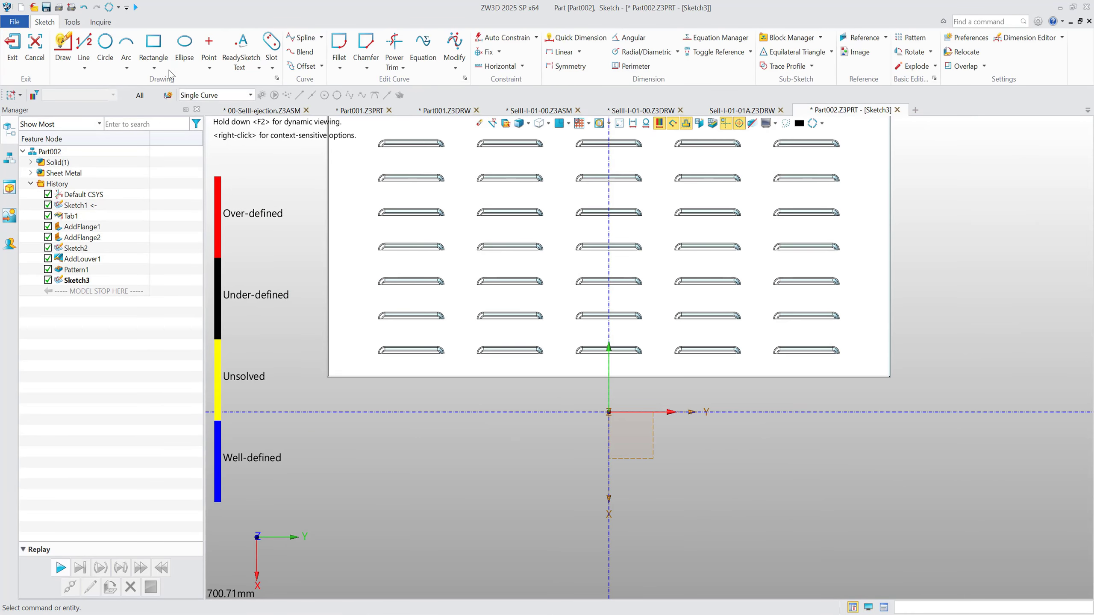
Step: Draw a circle about 39 mm in diameter between the two leftmost louver columns, just above the lowest row
{"action": "left_click", "coordinate": [105, 43]}
{"action": "scroll", "coordinate": [454, 337], "scroll_direction": "up", "scroll_amount": 5}
{"action": "left_click", "coordinate": [473, 399]}
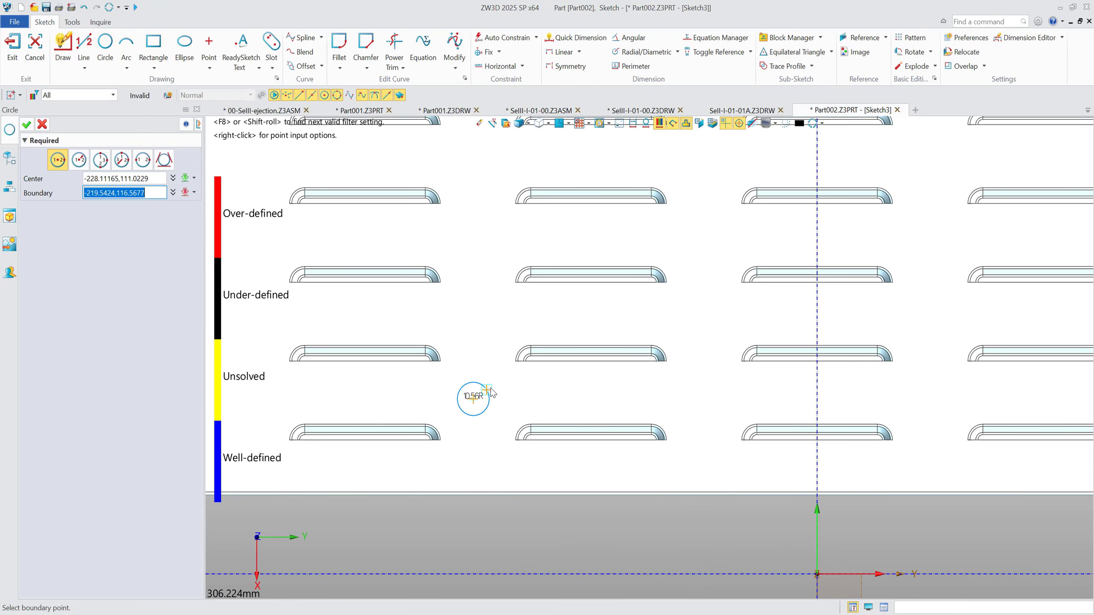
{"action": "left_click", "coordinate": [503, 390]}
{"action": "middle_click", "coordinate": [504, 390]}
{"action": "scroll", "coordinate": [486, 391], "scroll_direction": "up", "scroll_amount": 3}
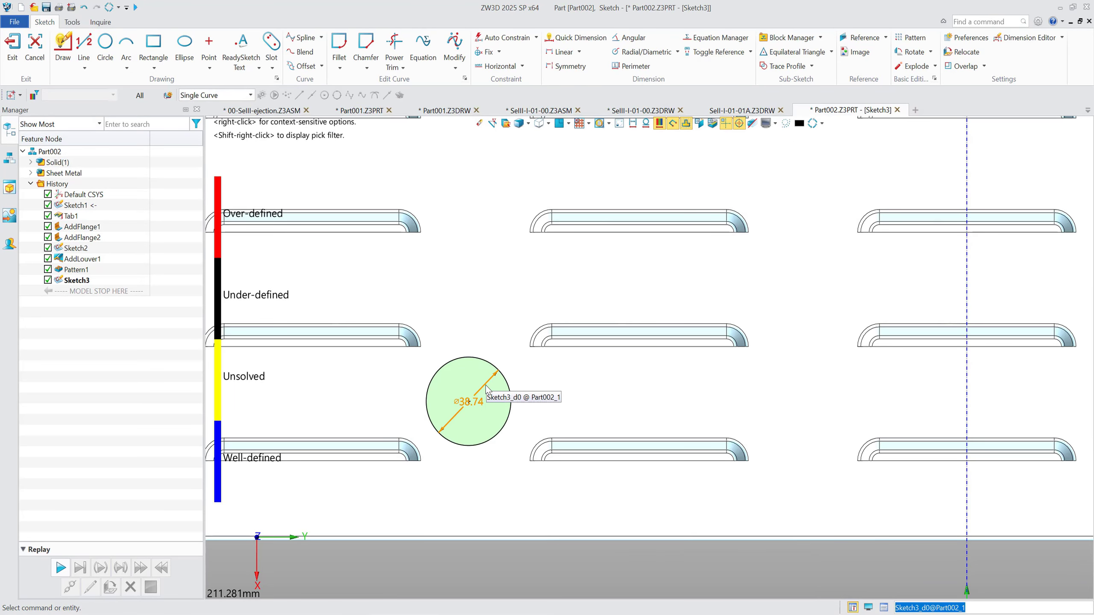
Step: Set the circle's diameter to 40 mm and finish the sketch
{"action": "double_click", "coordinate": [486, 390]}
{"action": "type", "text": "40"}
{"action": "key", "text": "Return"}
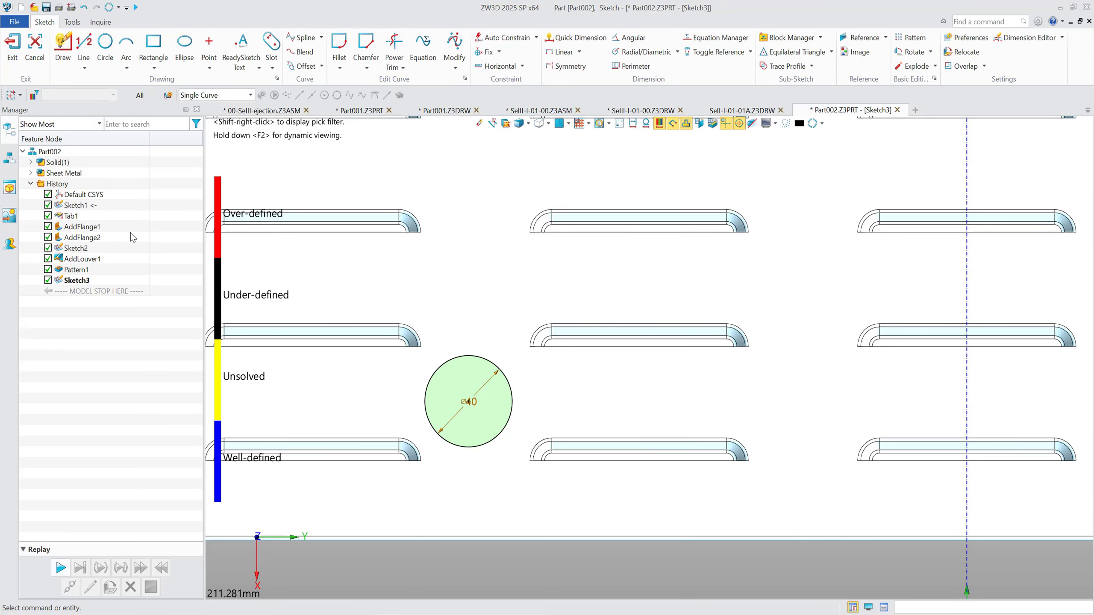
{"action": "left_click", "coordinate": [12, 43]}
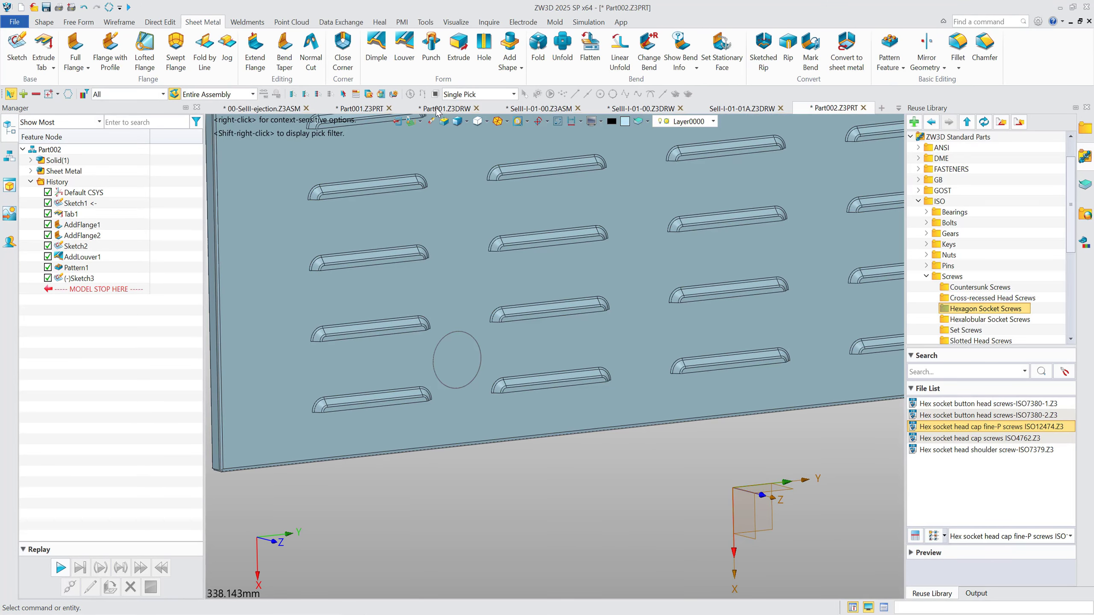
Step: Start a Dimple on the panel face using the 40 mm circle sketch as its profile, and choose the open type with a through hole
{"action": "left_click", "coordinate": [376, 47]}
{"action": "left_click", "coordinate": [457, 341]}
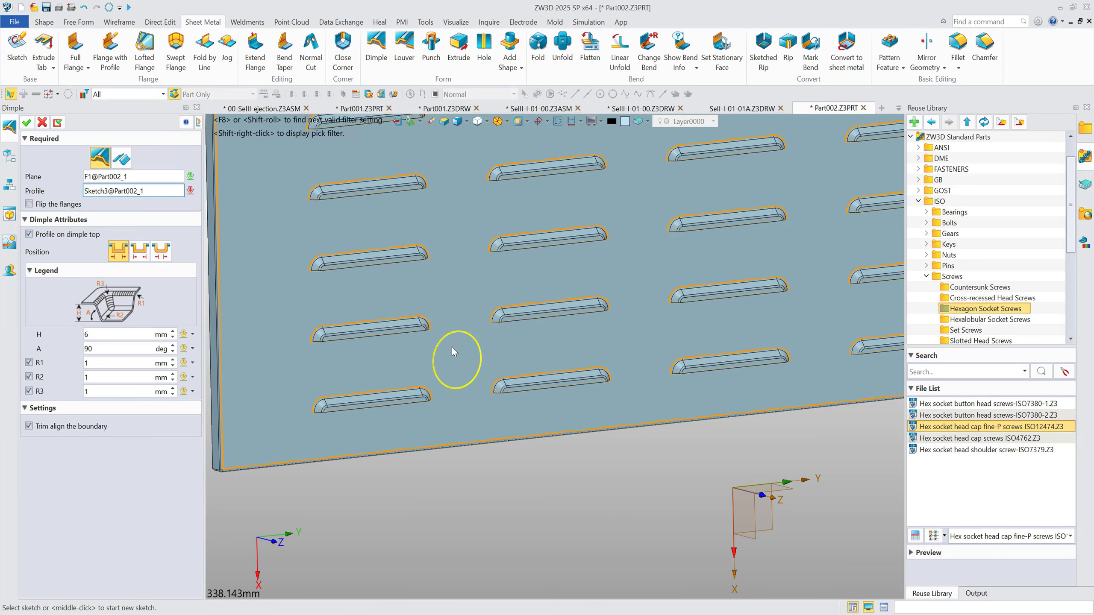
{"action": "scroll", "coordinate": [443, 358], "scroll_direction": "up", "scroll_amount": 3}
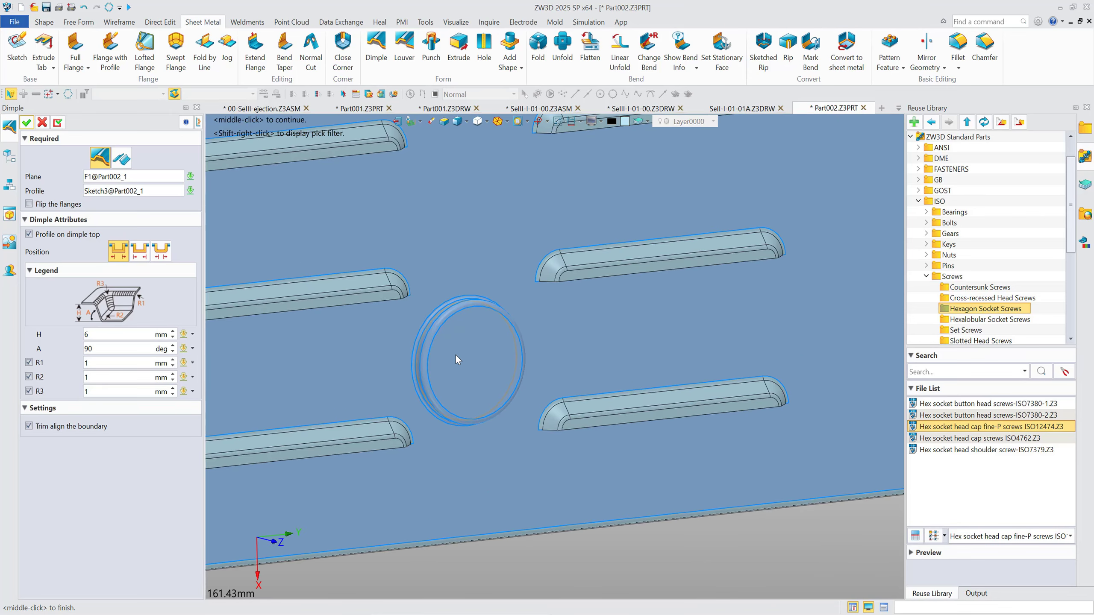
{"action": "left_click", "coordinate": [122, 159]}
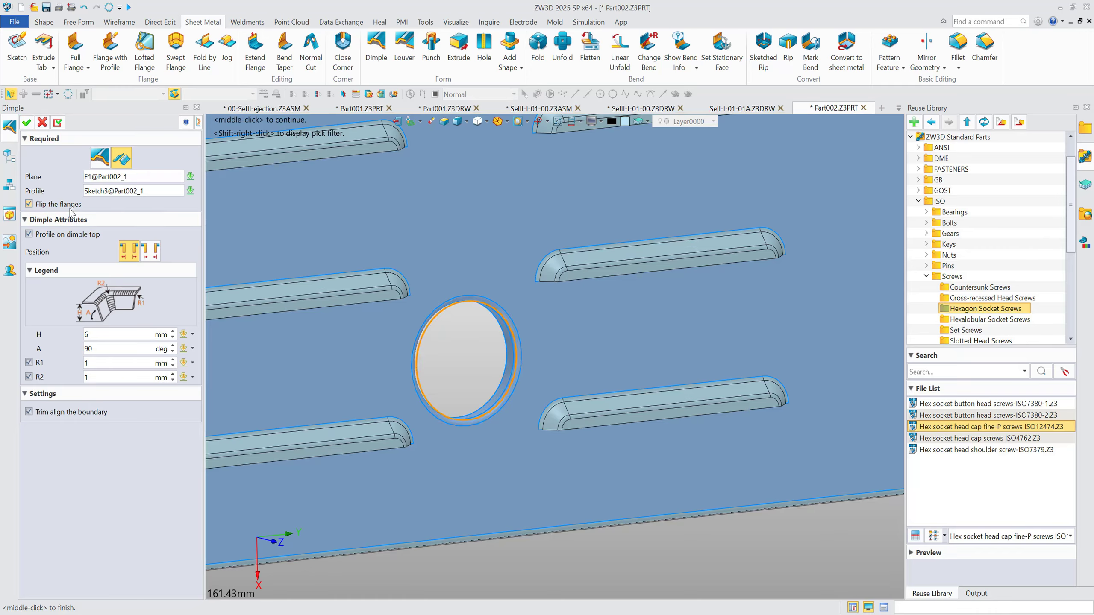
Step: Set the dimple's height H to 2 mm, flip its flanges, and create it
{"action": "double_click", "coordinate": [95, 333]}
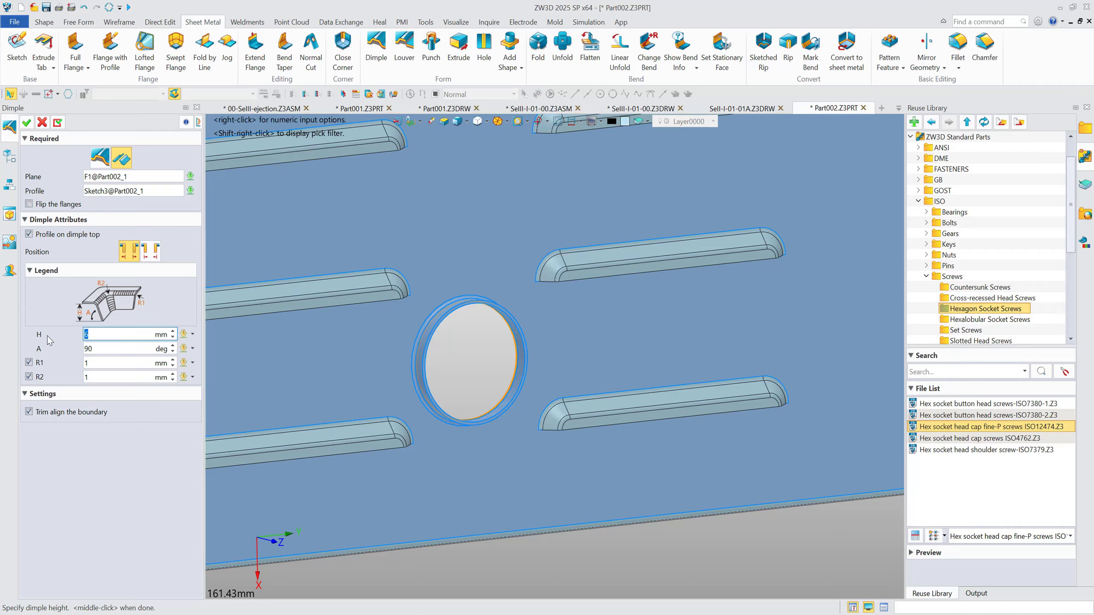
{"action": "type", "text": "2"}
{"action": "left_click", "coordinate": [29, 204]}
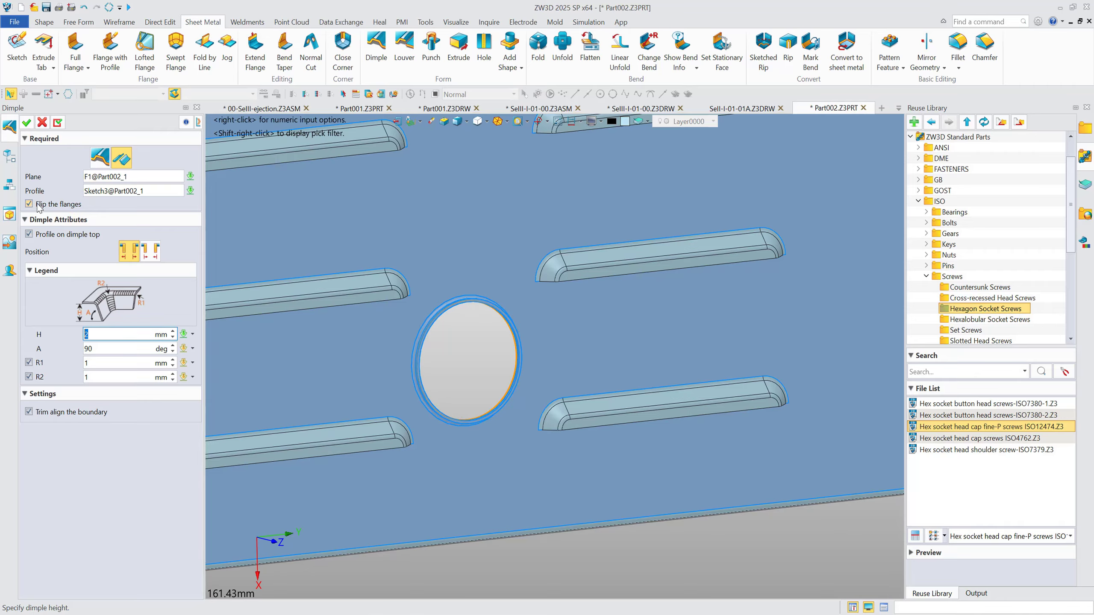
{"action": "left_click", "coordinate": [146, 205]}
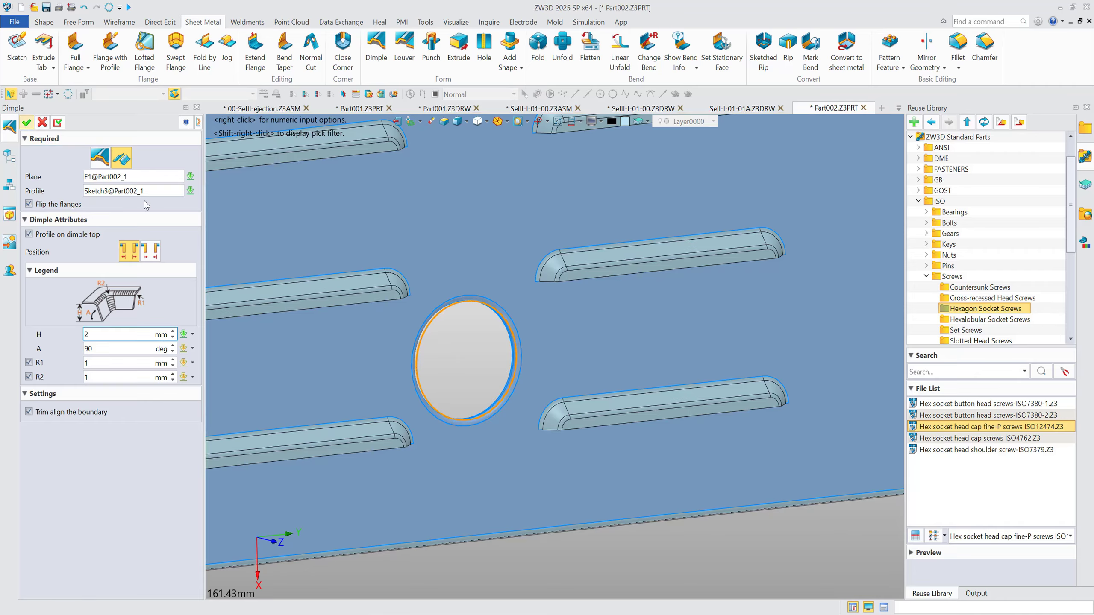
{"action": "middle_click", "coordinate": [474, 385]}
{"action": "scroll", "coordinate": [474, 390], "scroll_direction": "down", "scroll_amount": 10}
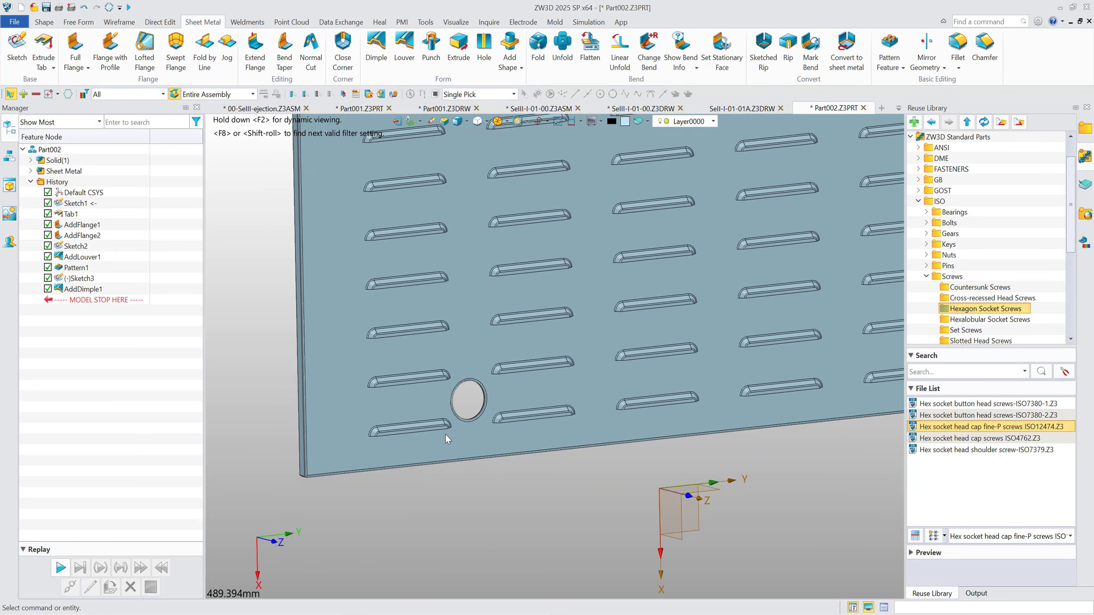
Step: Return from the panel part to the parent assembly SeIII-D-02-00 and inspect the louvered panel in the base frame
{"action": "right_click_drag", "start_coordinate": [442, 437], "coordinate": [378, 165]}
{"action": "left_click", "coordinate": [398, 121]}
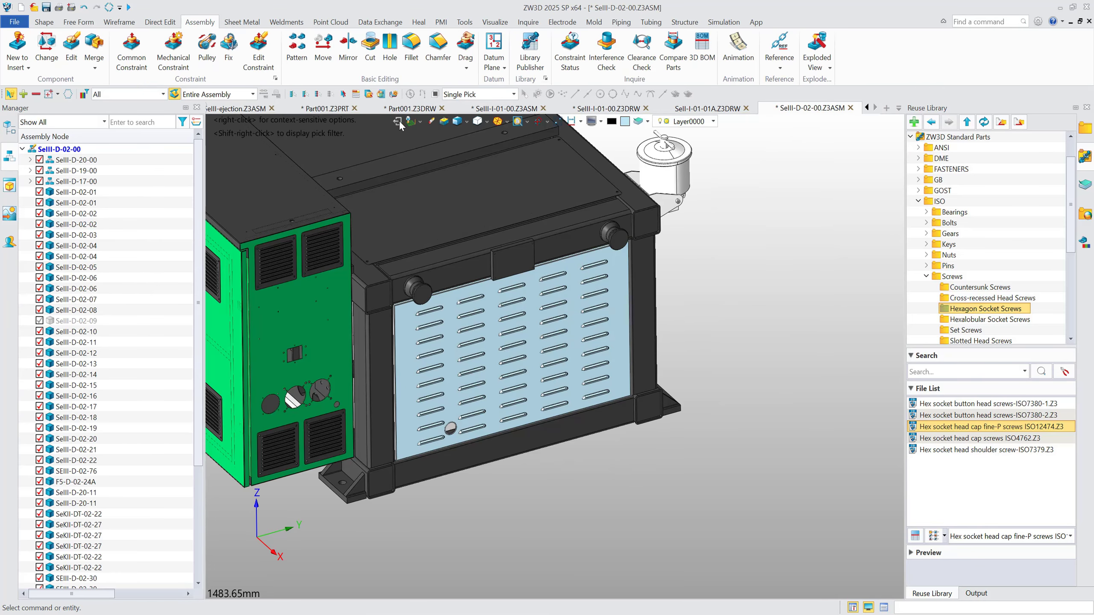
{"action": "scroll", "coordinate": [398, 319], "scroll_direction": "up", "scroll_amount": 8}
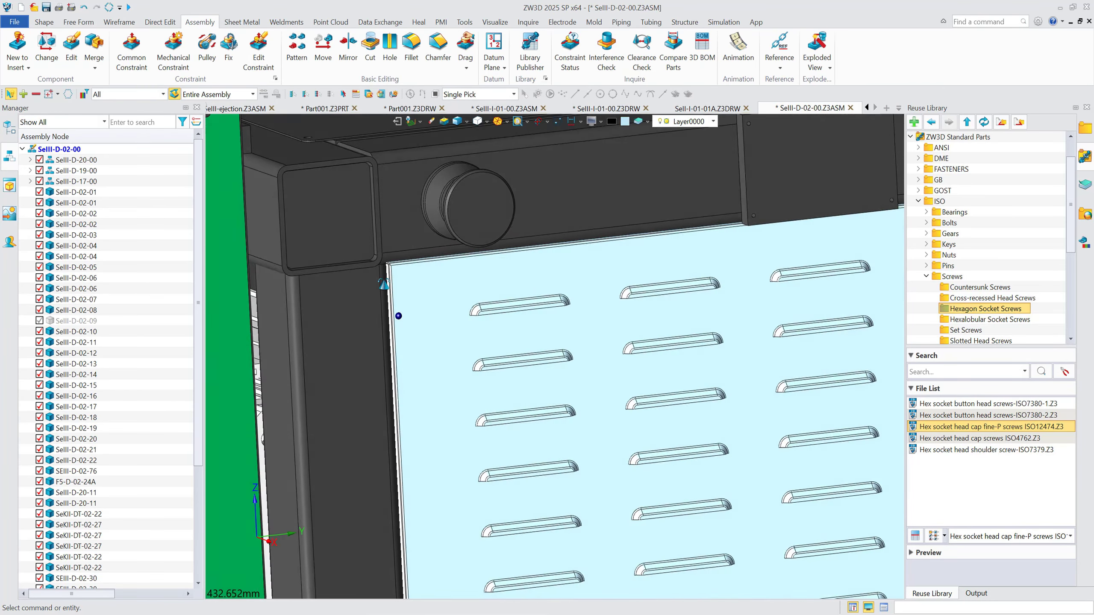
{"action": "scroll", "coordinate": [398, 316], "scroll_direction": "down", "scroll_amount": 7}
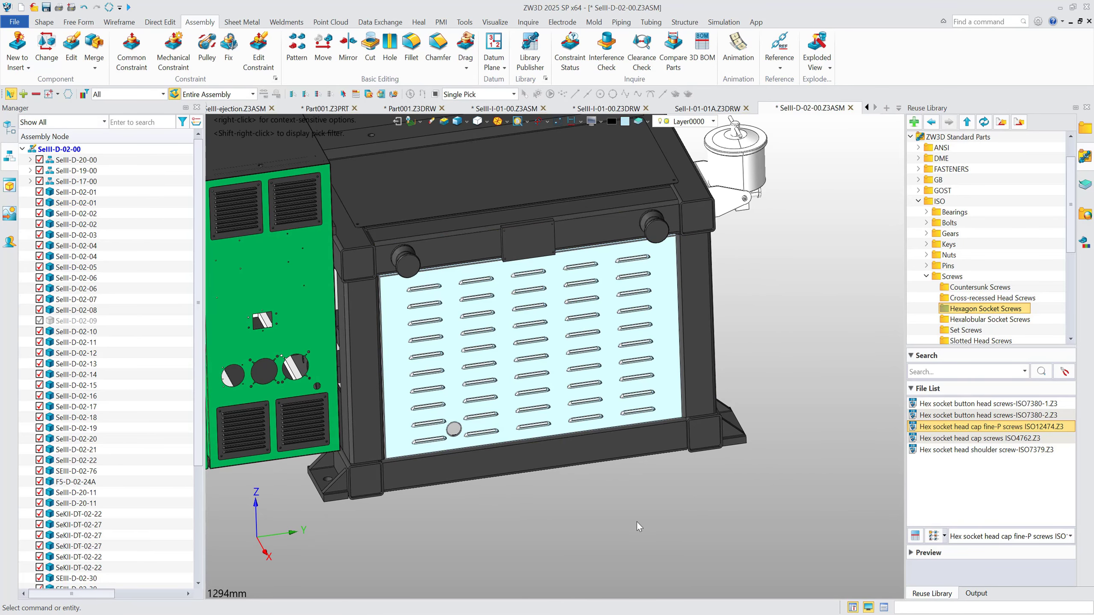
{"action": "scroll", "coordinate": [635, 574], "scroll_direction": "down", "scroll_amount": 3}
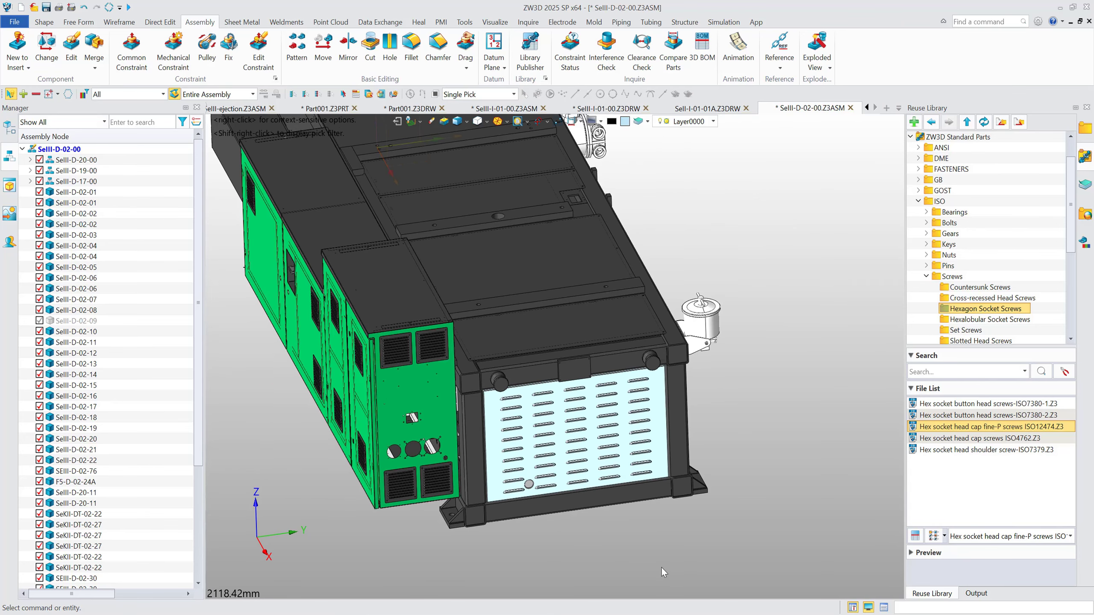
{"action": "middle_click_drag", "start_coordinate": [655, 562], "coordinate": [676, 550]}
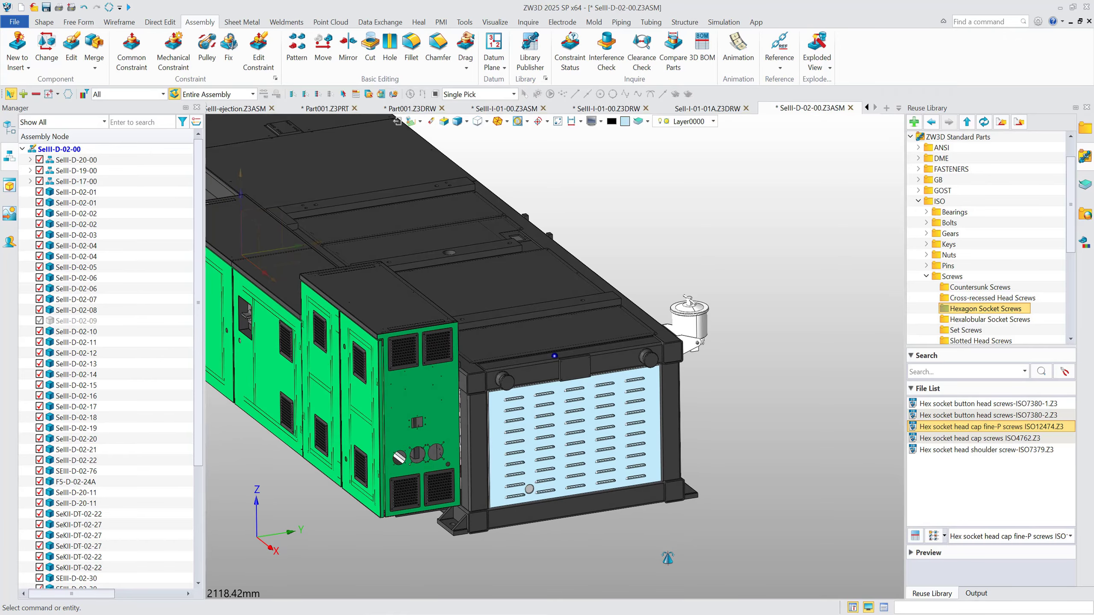
Step: Switch to the top-level assembly 00-SeIII-ejection and view the whole machine with the new end panel in place
{"action": "left_click", "coordinate": [237, 109]}
{"action": "scroll", "coordinate": [547, 355], "scroll_direction": "down", "scroll_amount": 5}
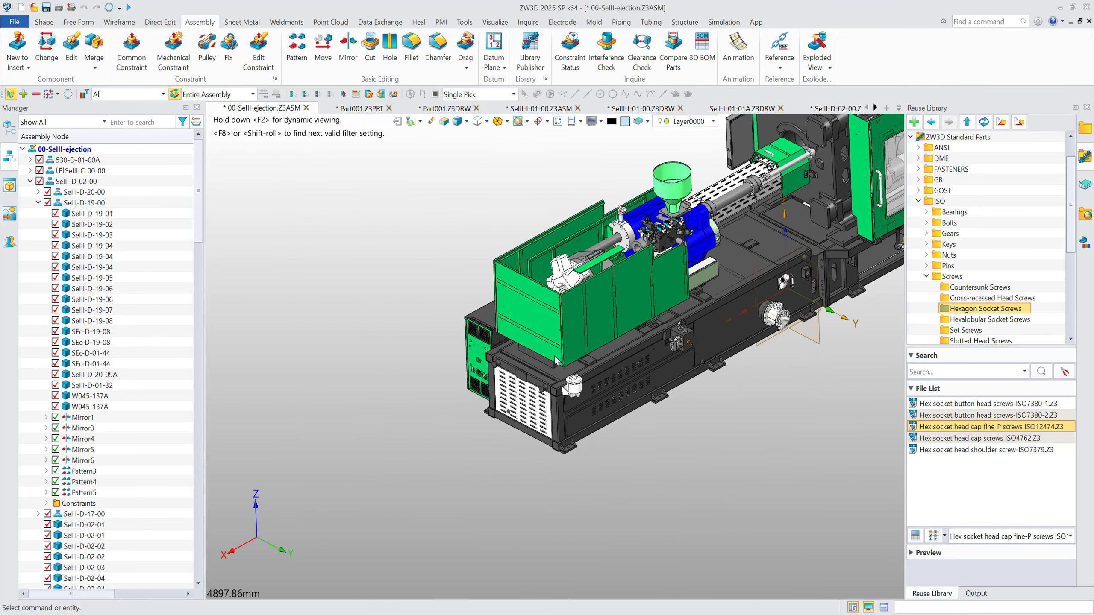
{"action": "right_click_drag", "start_coordinate": [433, 354], "coordinate": [608, 375]}
{"action": "scroll", "coordinate": [683, 422], "scroll_direction": "down", "scroll_amount": 3}
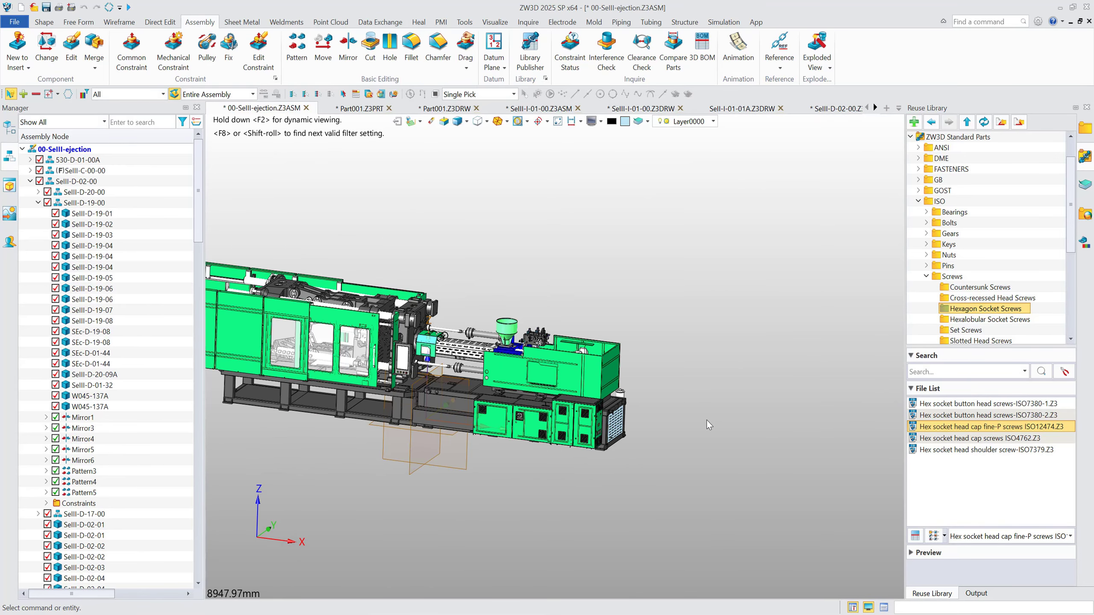
Step: Select a post of the machine's base frame and open its parent Structure subassembly on its own
{"action": "scroll", "coordinate": [321, 411], "scroll_direction": "up", "scroll_amount": 3}
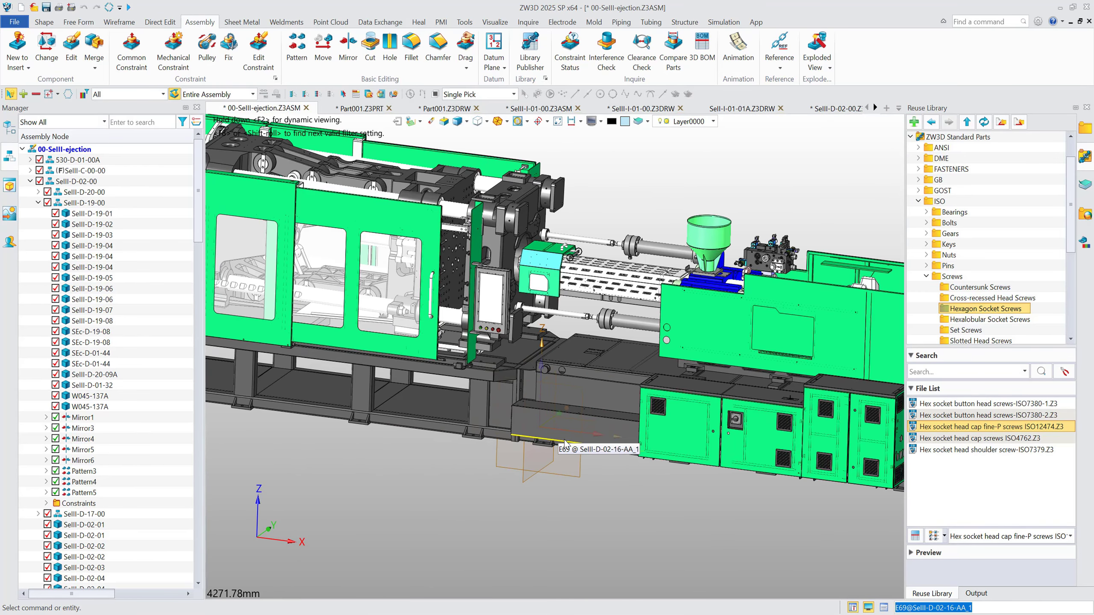
{"action": "scroll", "coordinate": [564, 440], "scroll_direction": "down", "scroll_amount": 2}
{"action": "mouse_move", "coordinate": [391, 430]}
{"action": "right_mouse_down"}
{"action": "mouse_move", "coordinate": [399, 455]}
{"action": "mouse_move", "coordinate": [405, 434]}
{"action": "right_mouse_up"}
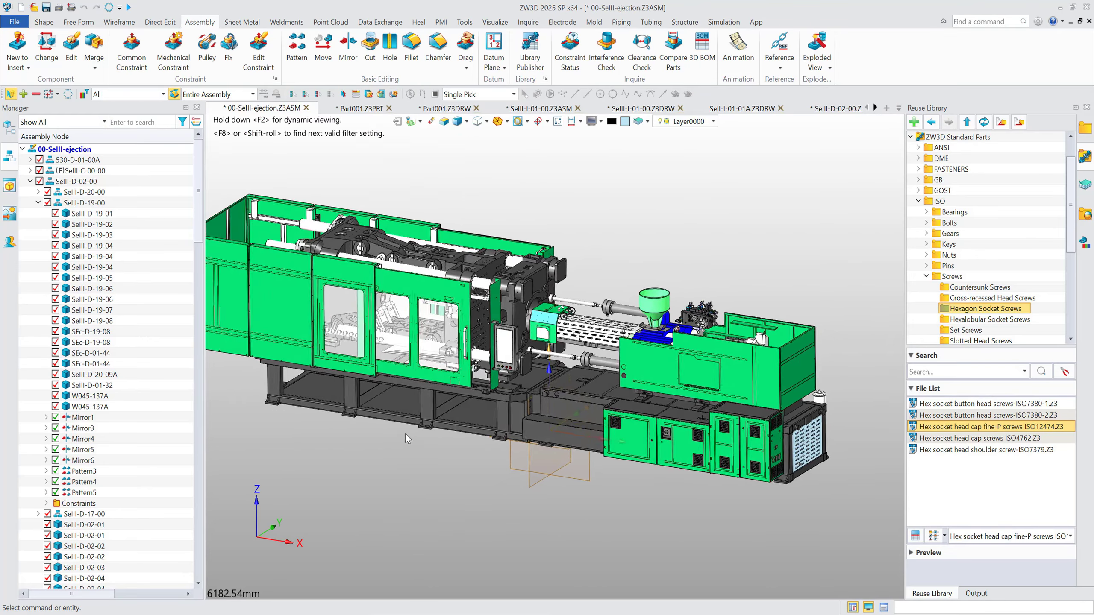
{"action": "scroll", "coordinate": [413, 431], "scroll_direction": "up", "scroll_amount": 5}
{"action": "left_click", "coordinate": [481, 355]}
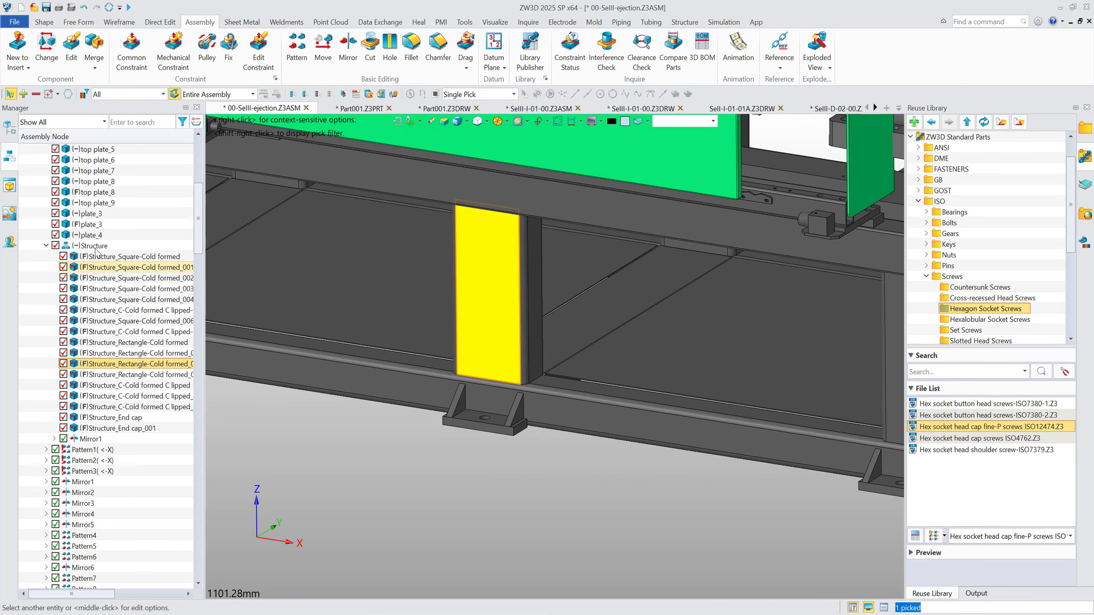
{"action": "right_click", "coordinate": [91, 245]}
{"action": "left_click", "coordinate": [115, 463]}
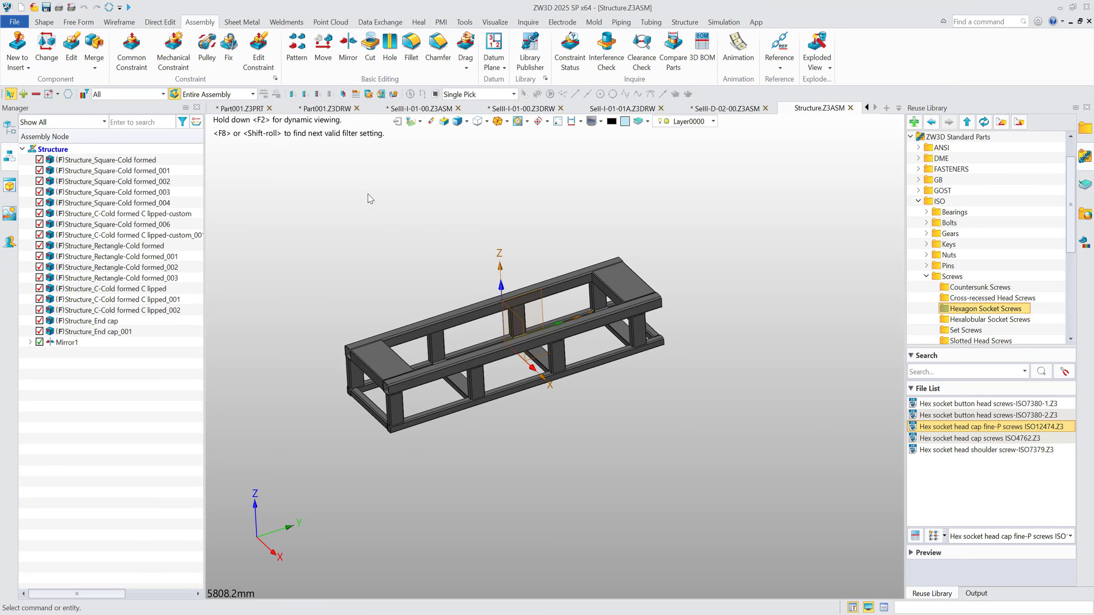
Step: Start a 3D Frame defined by two corner points and place it beside the existing structure, about 1470 x 4240 x 990 mm
{"action": "left_click", "coordinate": [683, 24]}
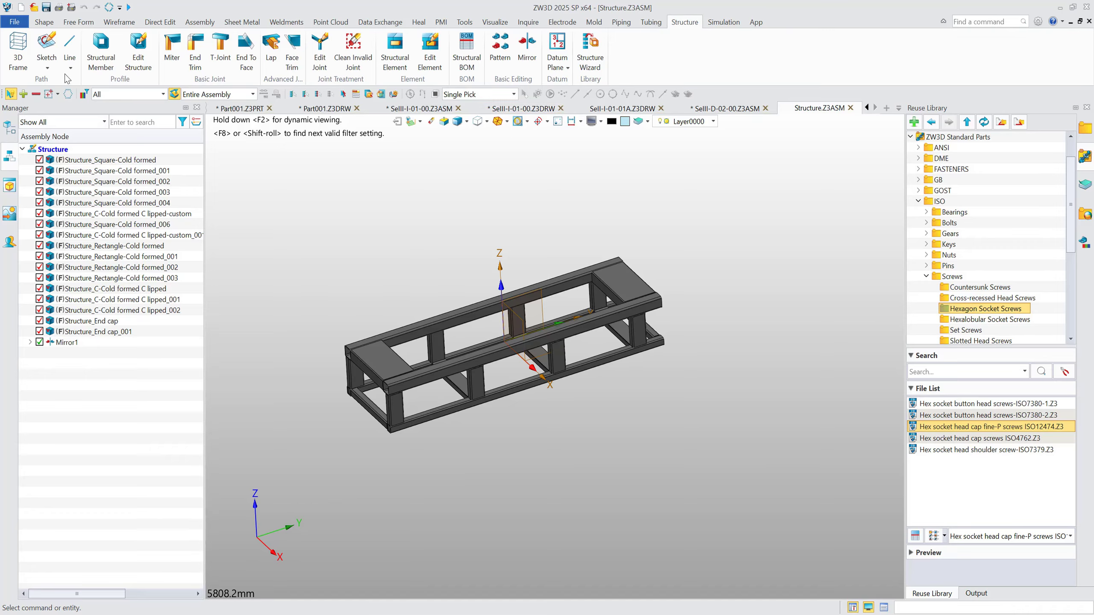
{"action": "left_click", "coordinate": [47, 65]}
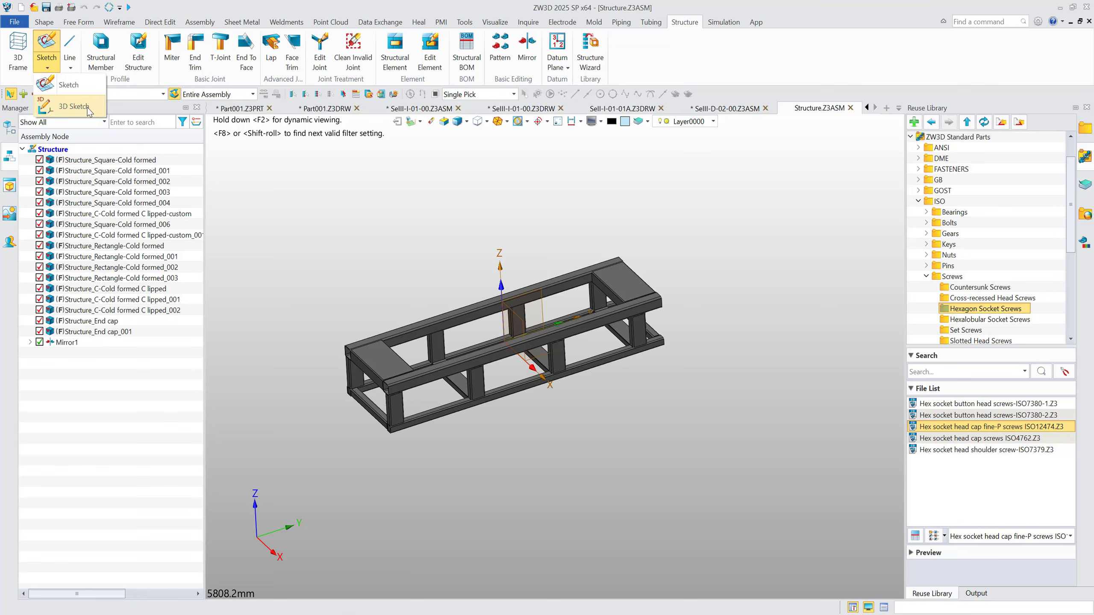
{"action": "left_click", "coordinate": [19, 63]}
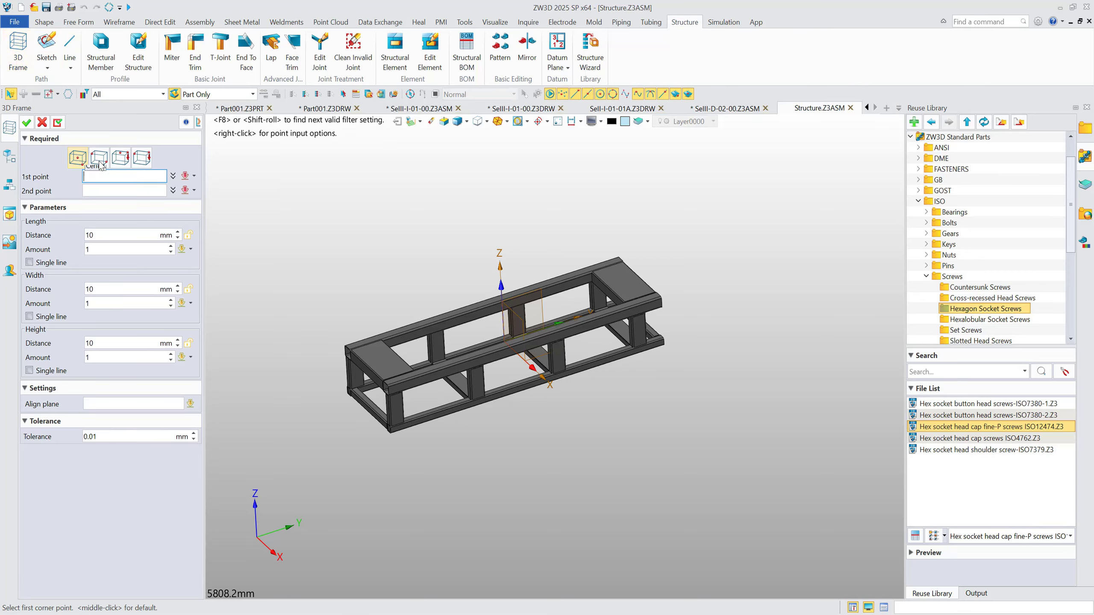
{"action": "scroll", "coordinate": [427, 186], "scroll_direction": "down", "scroll_amount": 3}
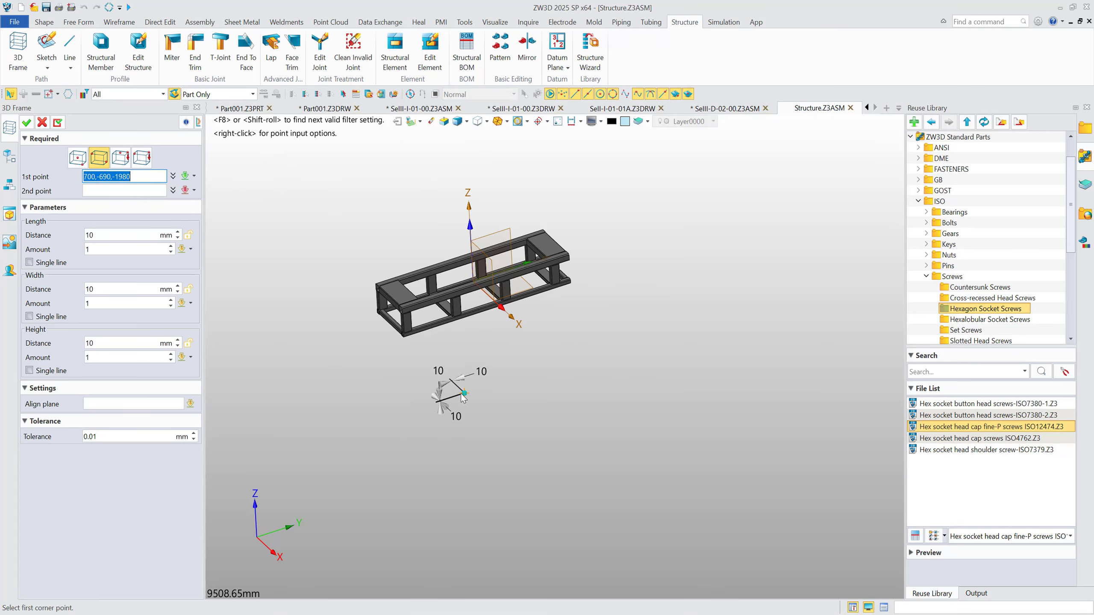
{"action": "left_click", "coordinate": [448, 399]}
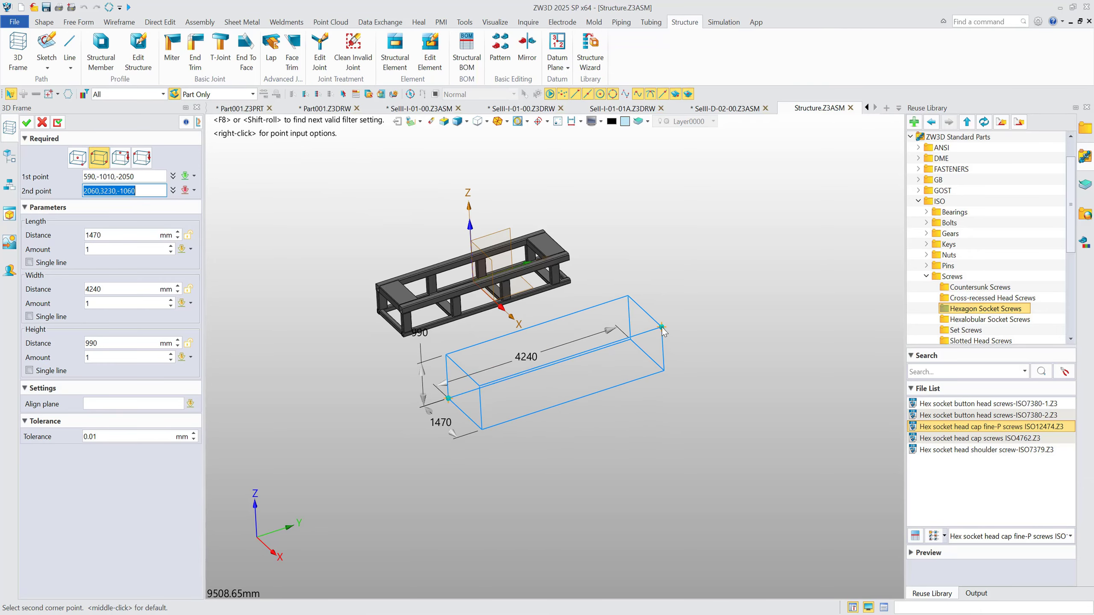
{"action": "left_click", "coordinate": [662, 326]}
{"action": "scroll", "coordinate": [499, 372], "scroll_direction": "up", "scroll_amount": 3}
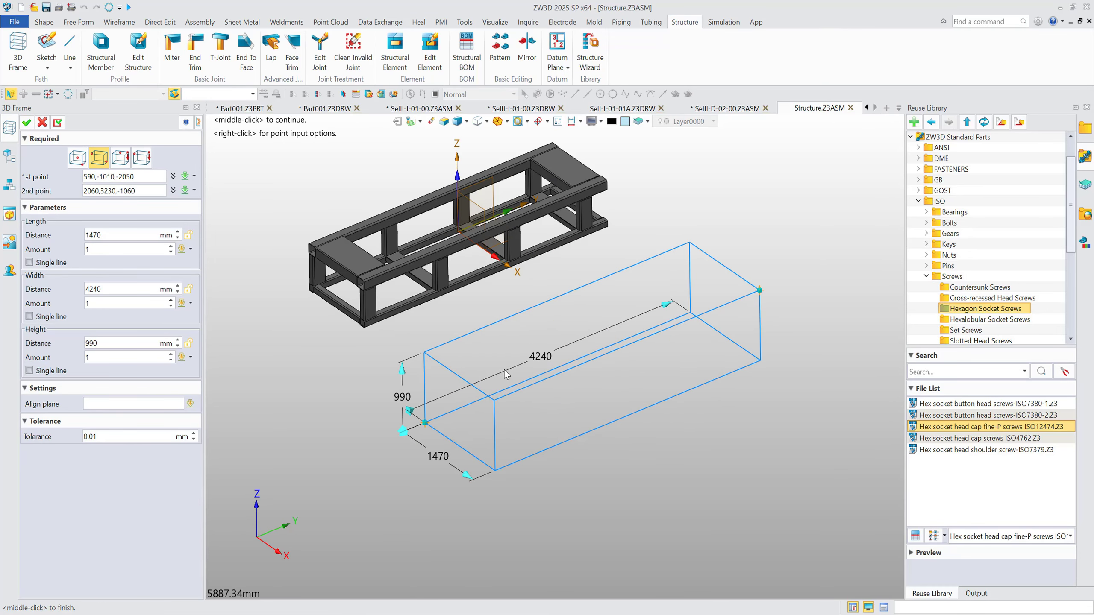
{"action": "double_click", "coordinate": [544, 359]}
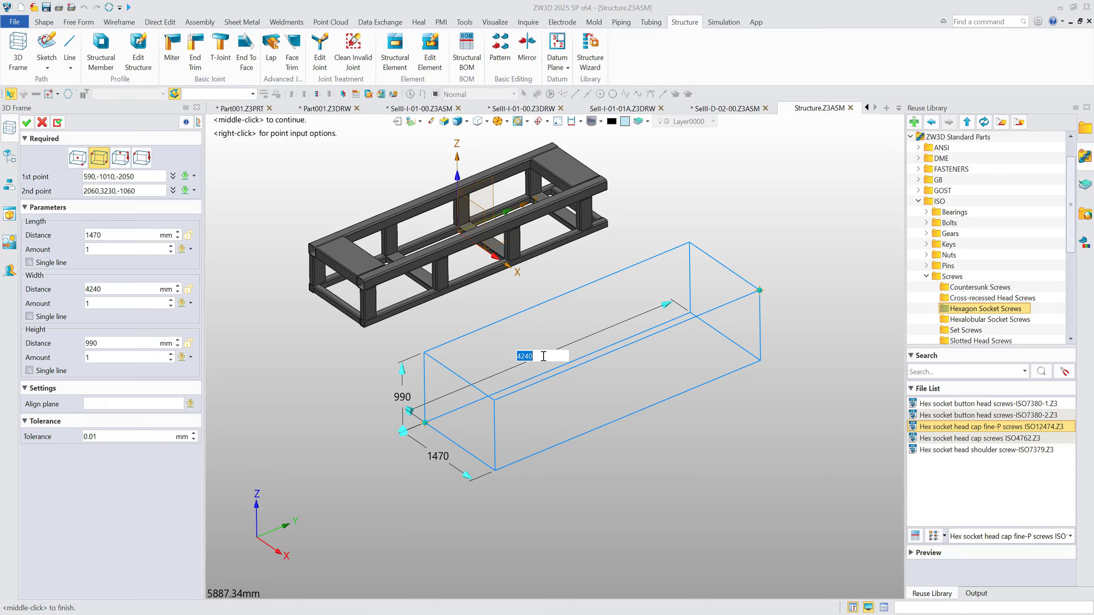
{"action": "type", "text": "3500"}
{"action": "key", "text": "Escape"}
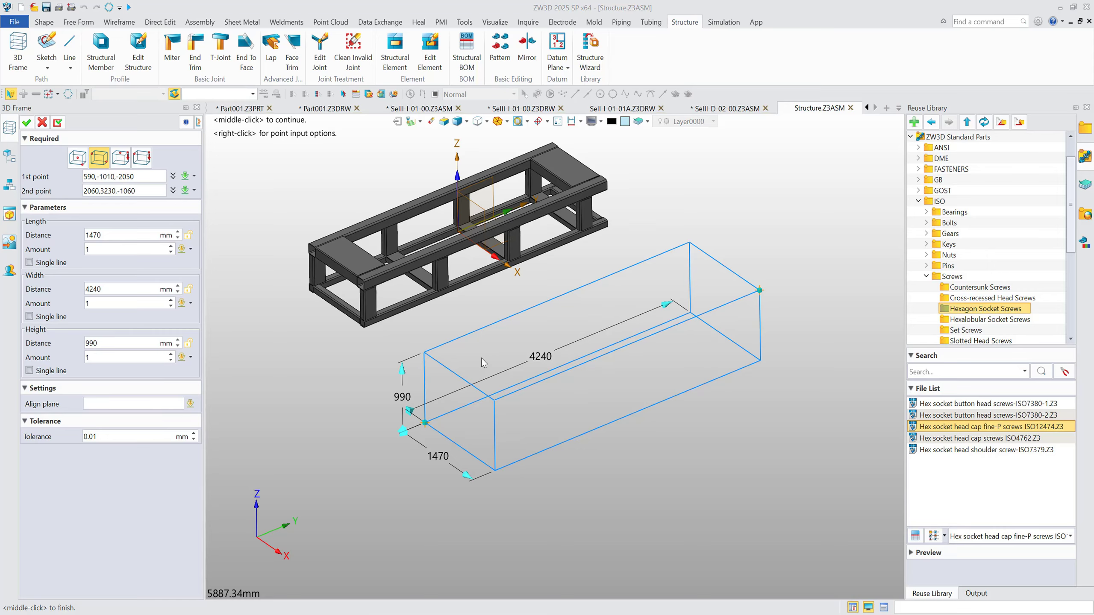
Step: Set the 3D frame's width to 3500 mm, its length to 1000 mm and its height to 600 mm
{"action": "double_click", "coordinate": [540, 354]}
{"action": "type", "text": "3500"}
{"action": "key", "text": "Return"}
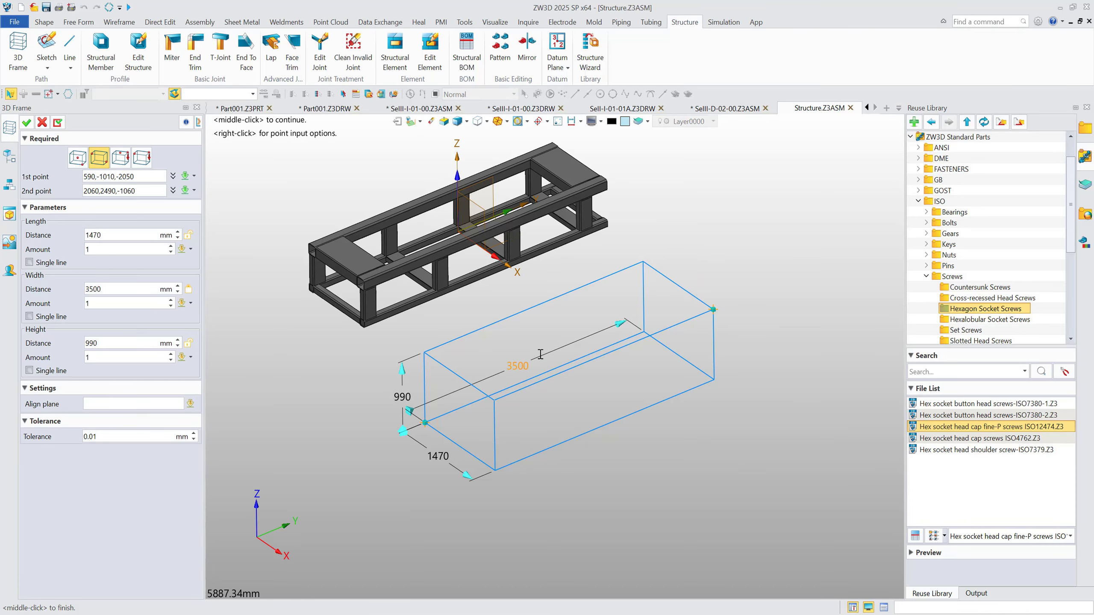
{"action": "double_click", "coordinate": [445, 461]}
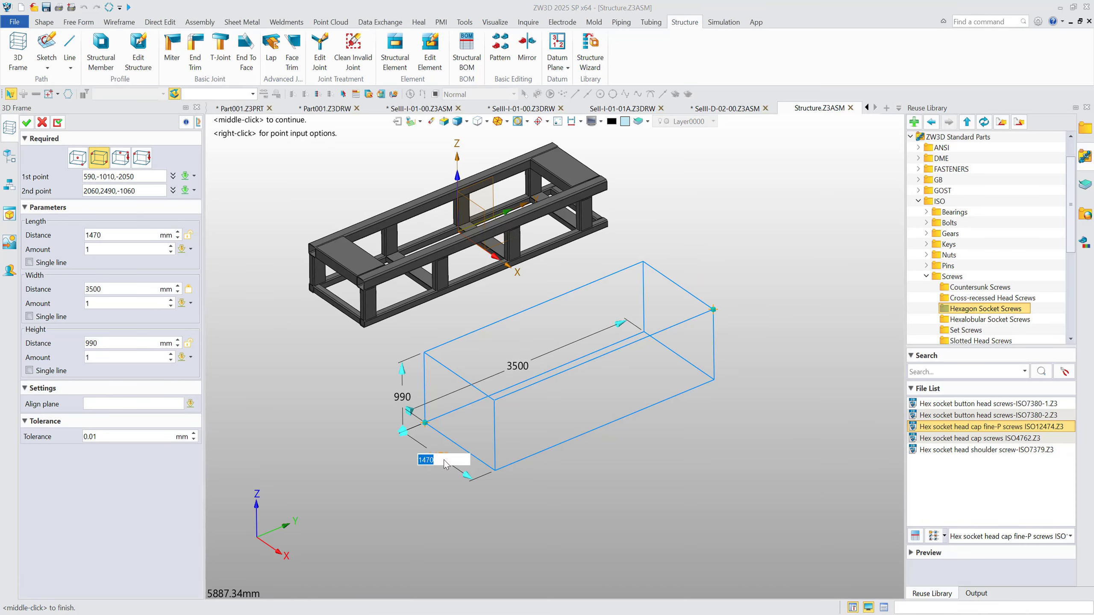
{"action": "type", "text": "1000"}
{"action": "key", "text": "Return"}
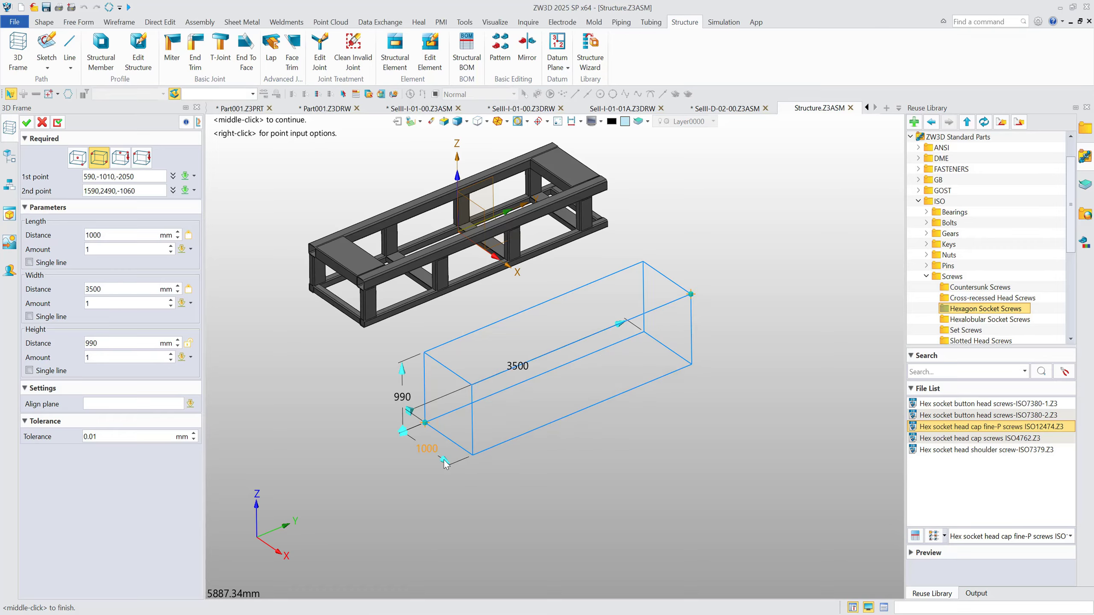
{"action": "double_click", "coordinate": [400, 403]}
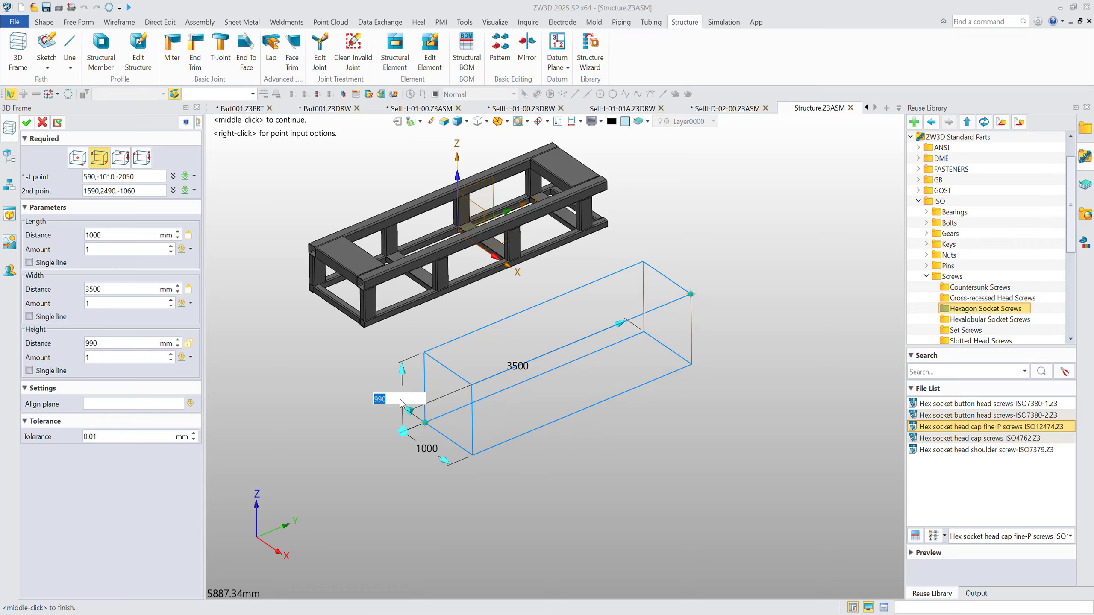
{"action": "type", "text": "600"}
{"action": "key", "text": "Return"}
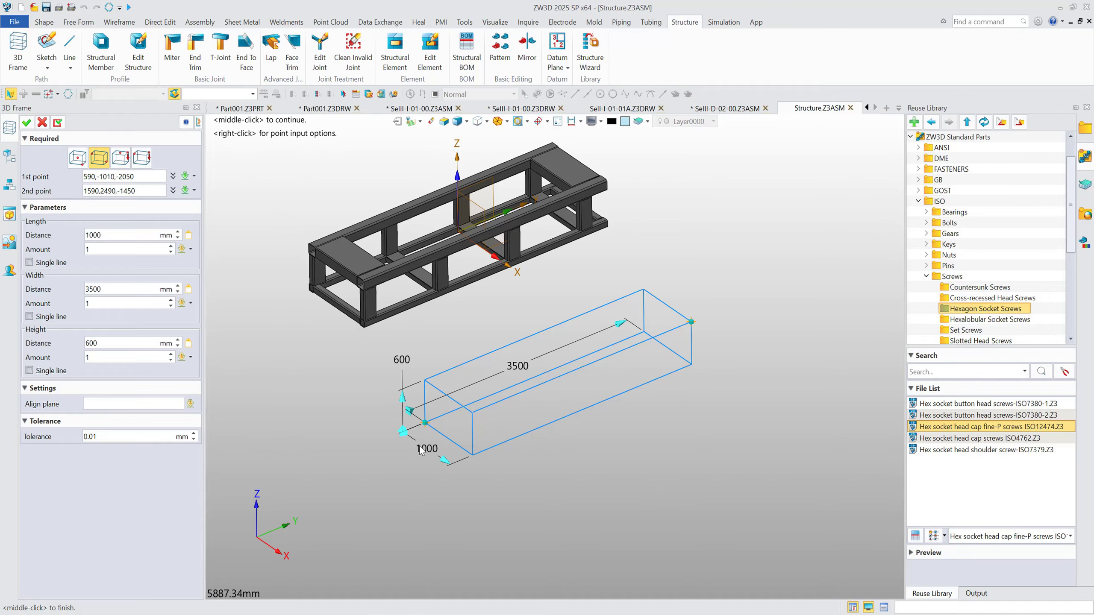
Step: Divide the 3D frame's width into 3 sections and create the frame
{"action": "left_click", "coordinate": [108, 303]}
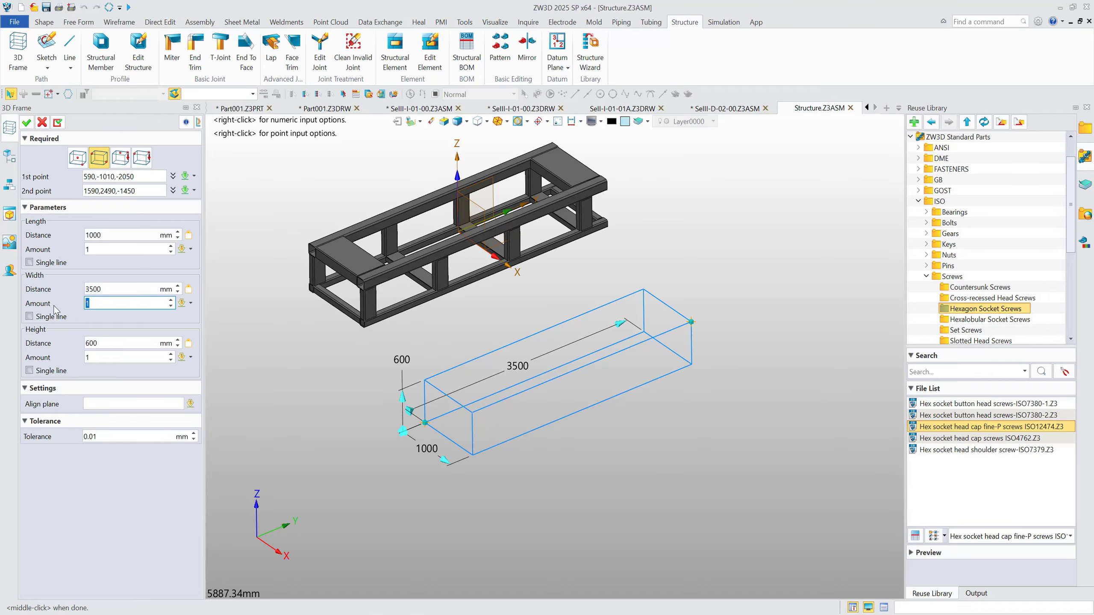
{"action": "key", "text": "Return"}
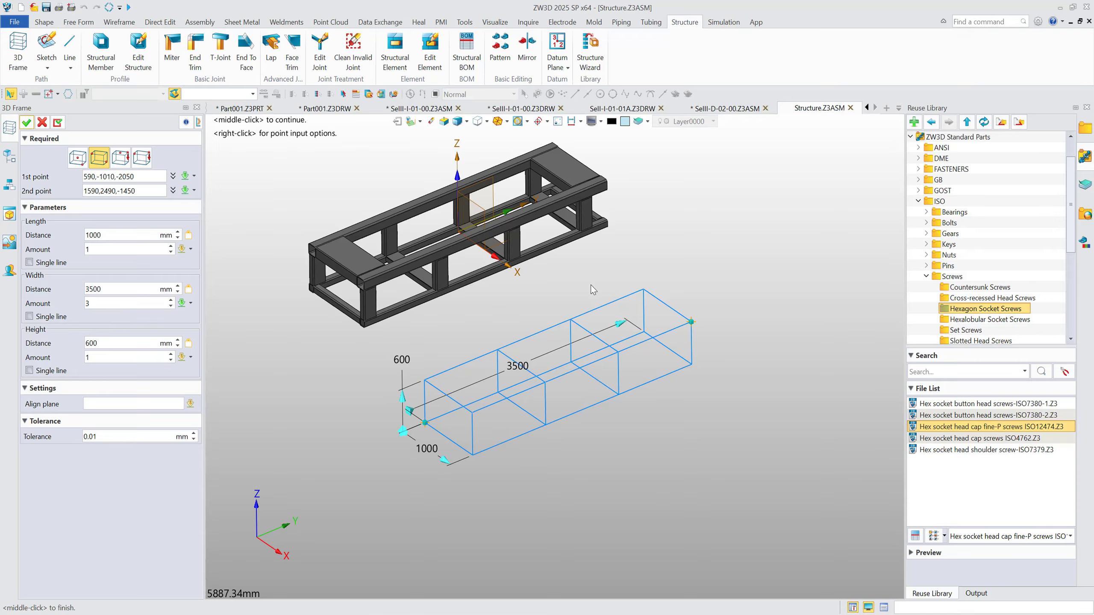
{"action": "left_click", "coordinate": [26, 123]}
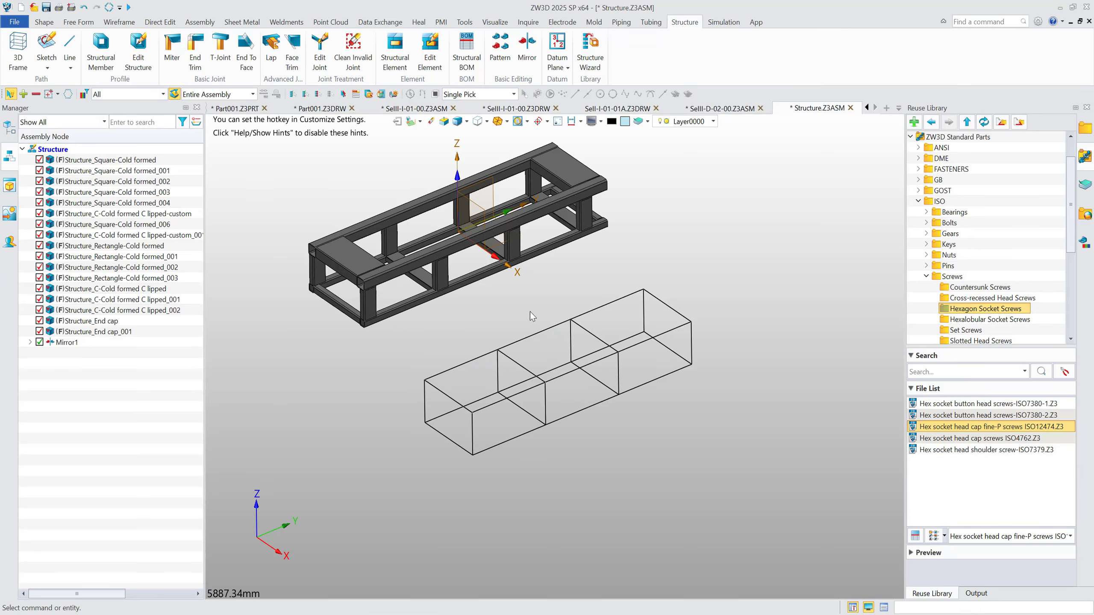
Step: Start a Structural Member and show the ISO steel profiles in the Structural Member Library
{"action": "left_click", "coordinate": [100, 52]}
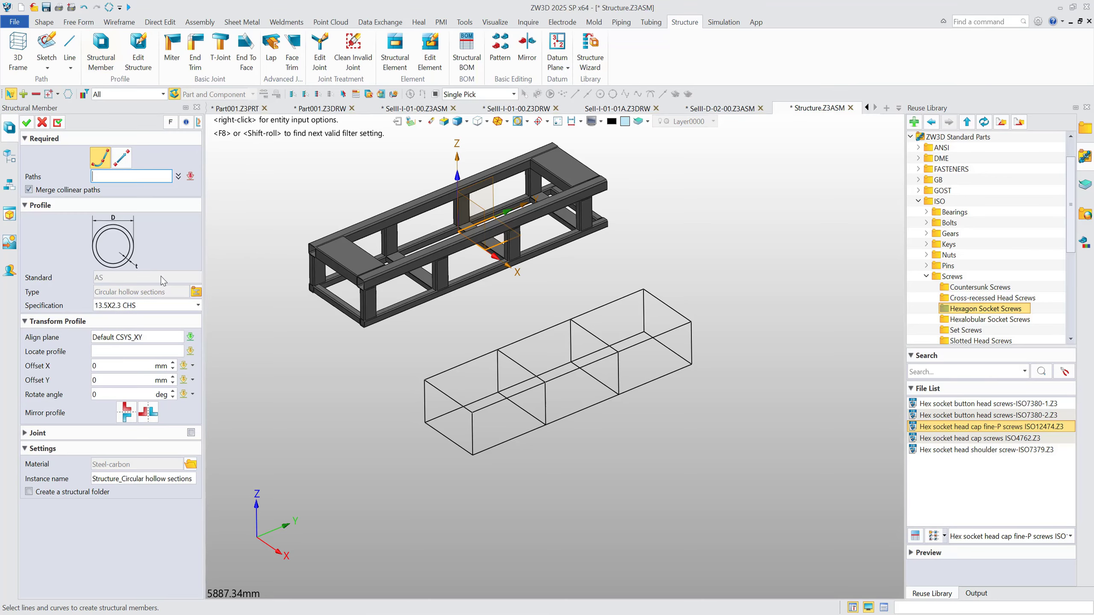
{"action": "left_click", "coordinate": [196, 292]}
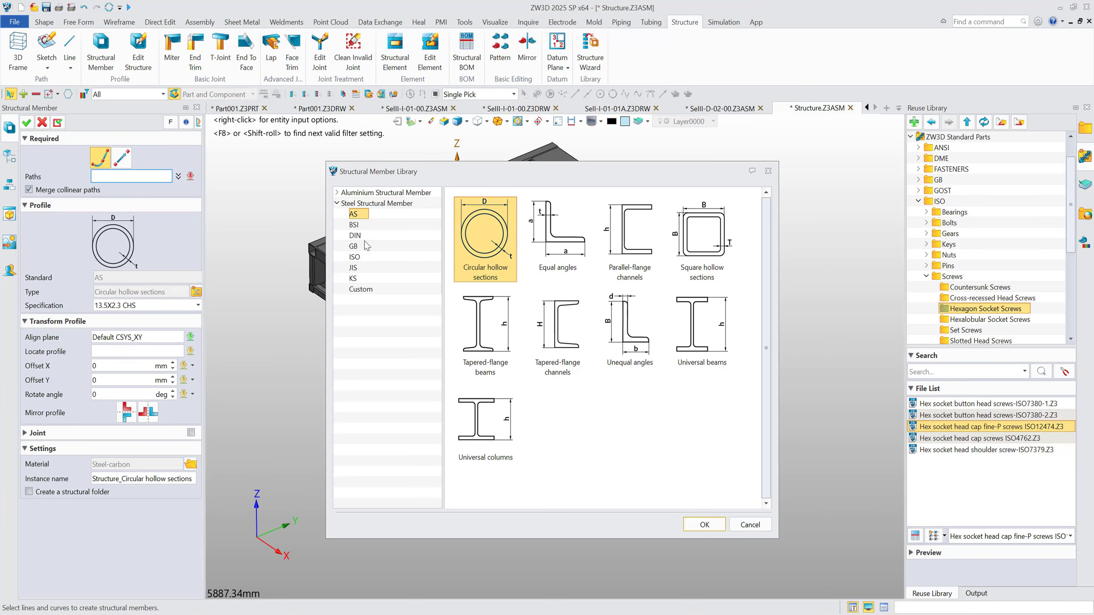
{"action": "left_click", "coordinate": [355, 256]}
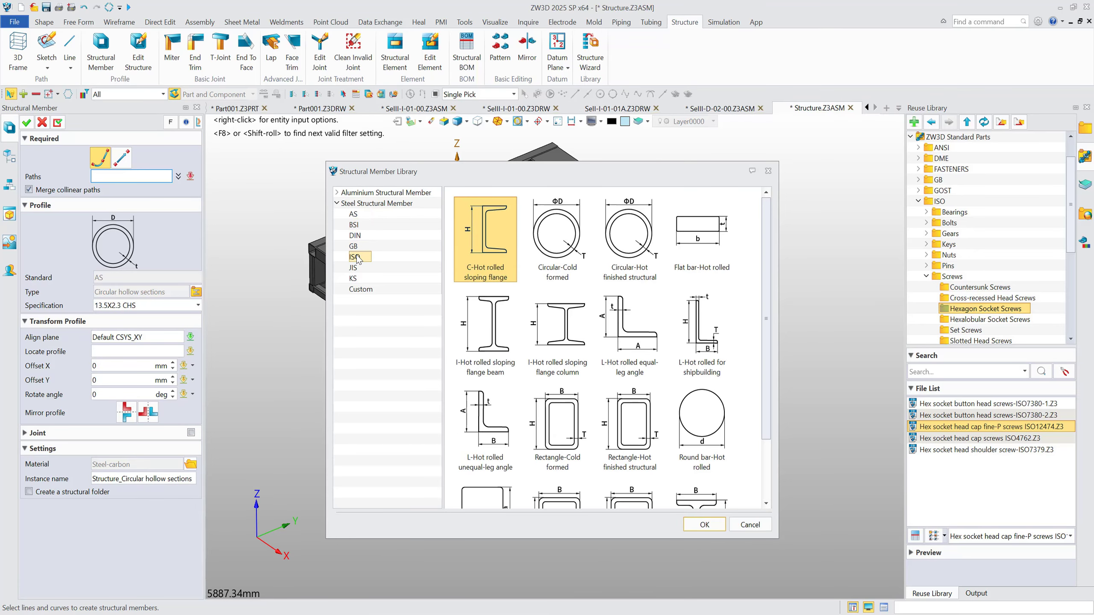
Step: Browse the aluminium structural members under YHD GB, including the 30GB and 40GB series
{"action": "left_click", "coordinate": [337, 193]}
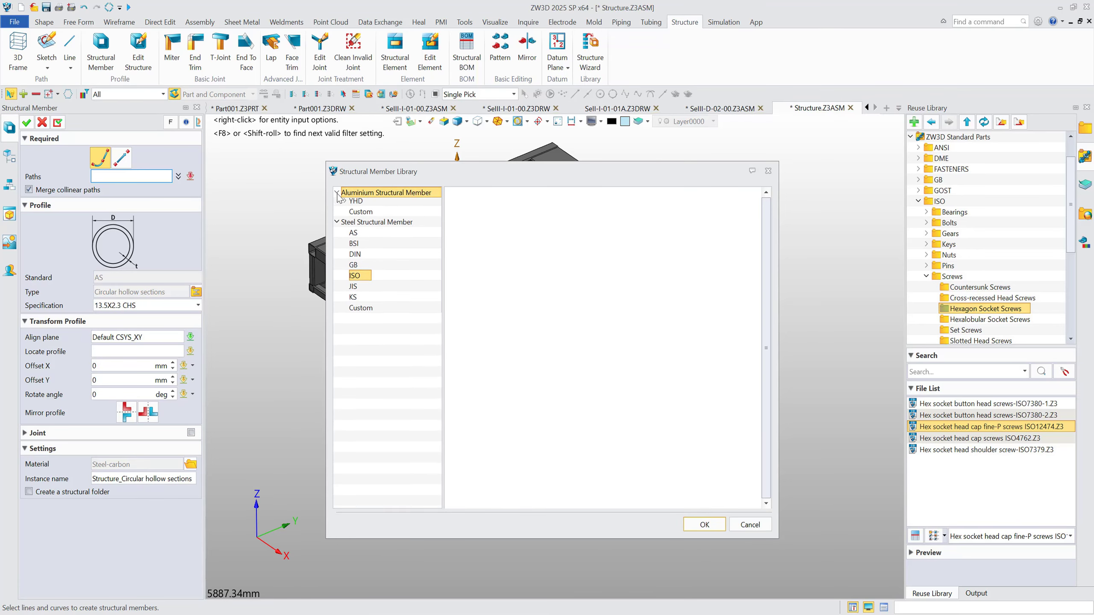
{"action": "double_click", "coordinate": [356, 203]}
{"action": "left_click", "coordinate": [361, 214]}
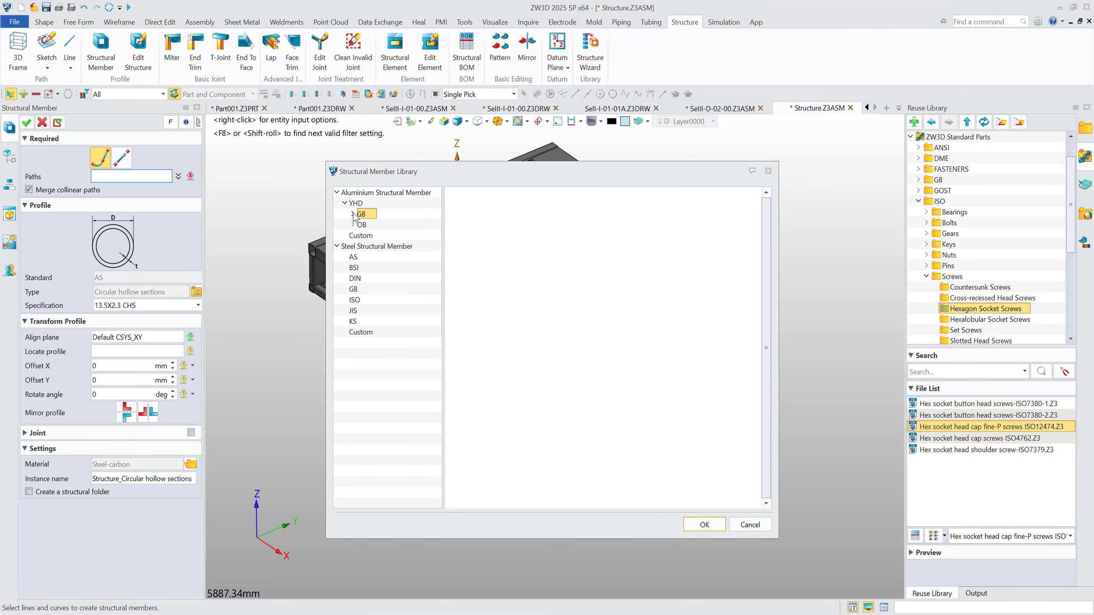
{"action": "left_click", "coordinate": [353, 214]}
{"action": "left_click", "coordinate": [373, 224]}
{"action": "left_click", "coordinate": [373, 235]}
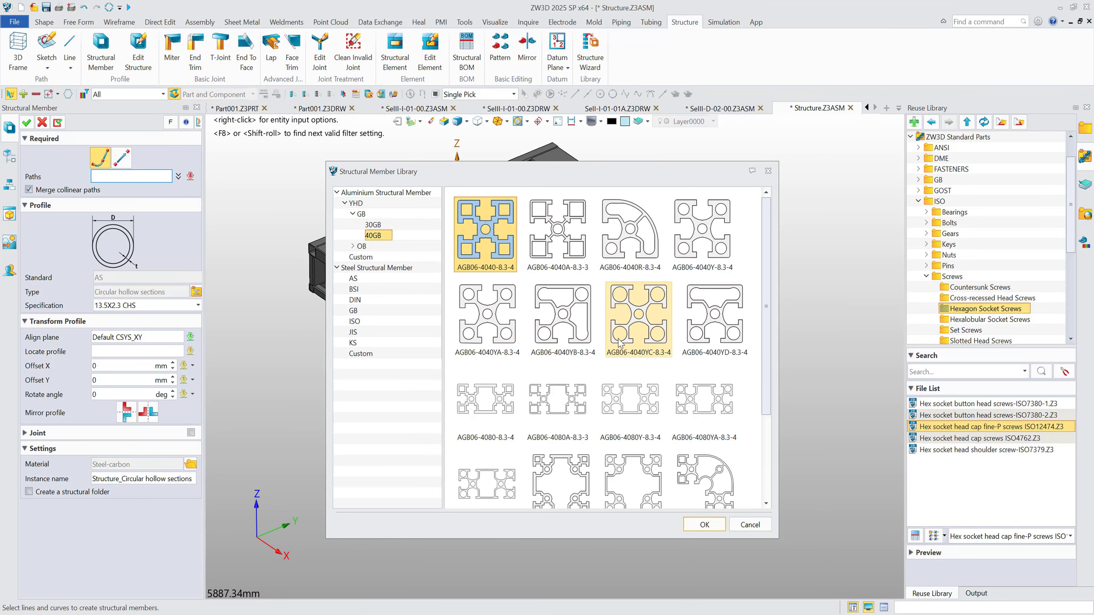
Step: Choose the ISO steel Square-Cold formed profile for the member with the 100X100X4 specification
{"action": "left_click", "coordinate": [358, 322]}
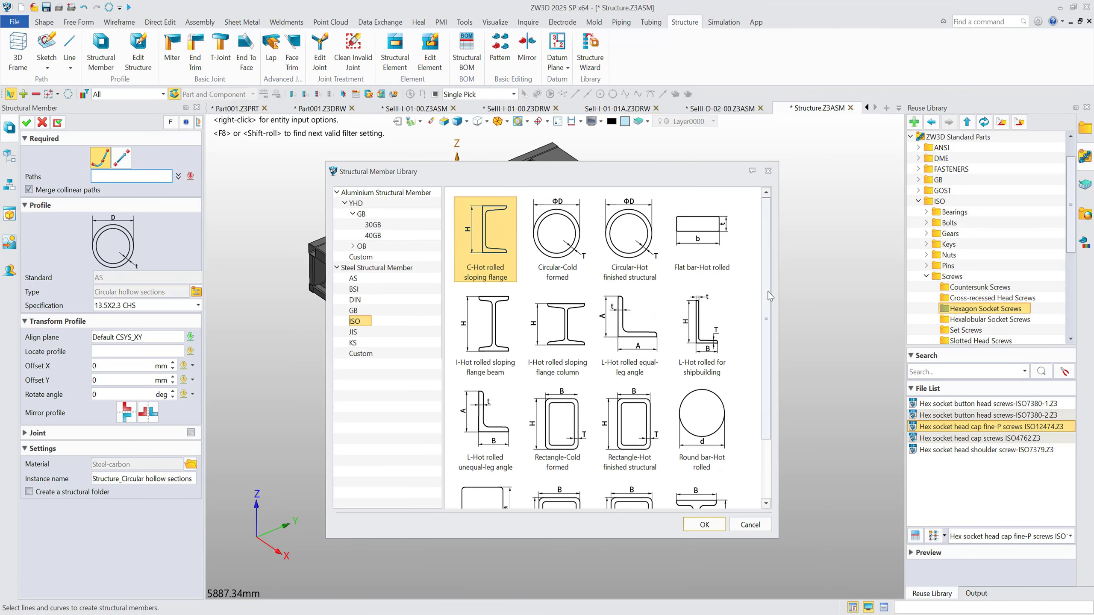
{"action": "left_click_drag", "start_coordinate": [770, 296], "coordinate": [762, 405]}
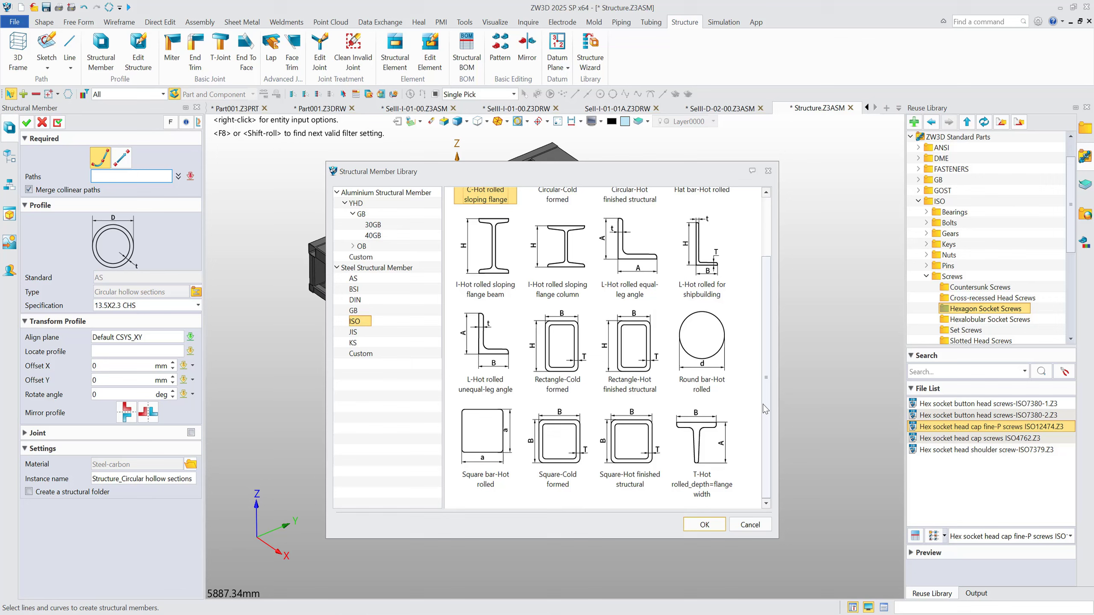
{"action": "double_click", "coordinate": [572, 445]}
{"action": "left_click", "coordinate": [185, 306]}
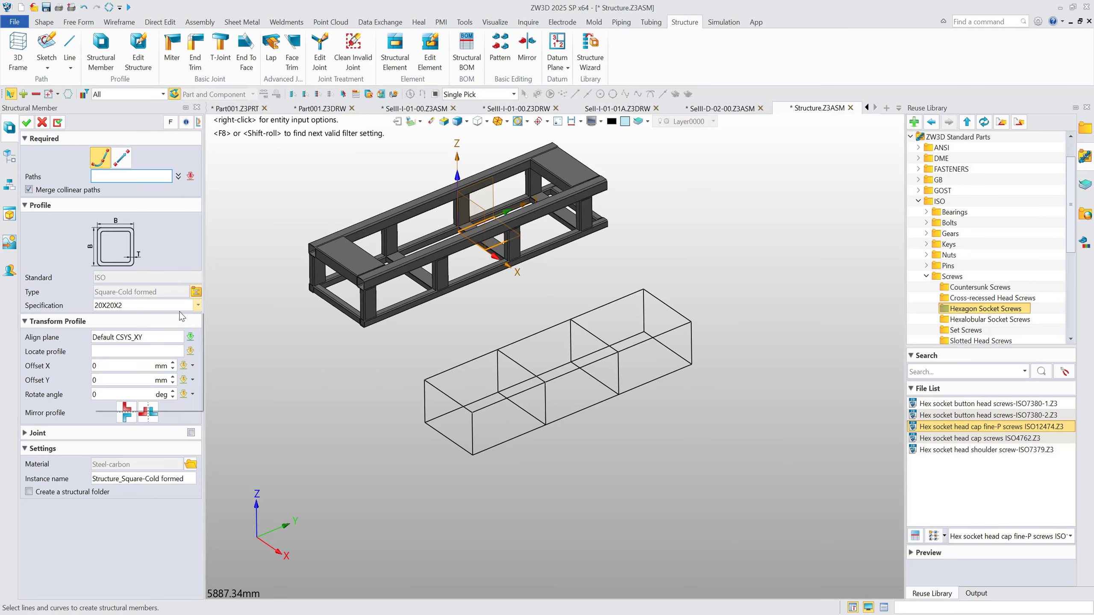
{"action": "scroll", "coordinate": [142, 382], "scroll_direction": "down", "scroll_amount": 10}
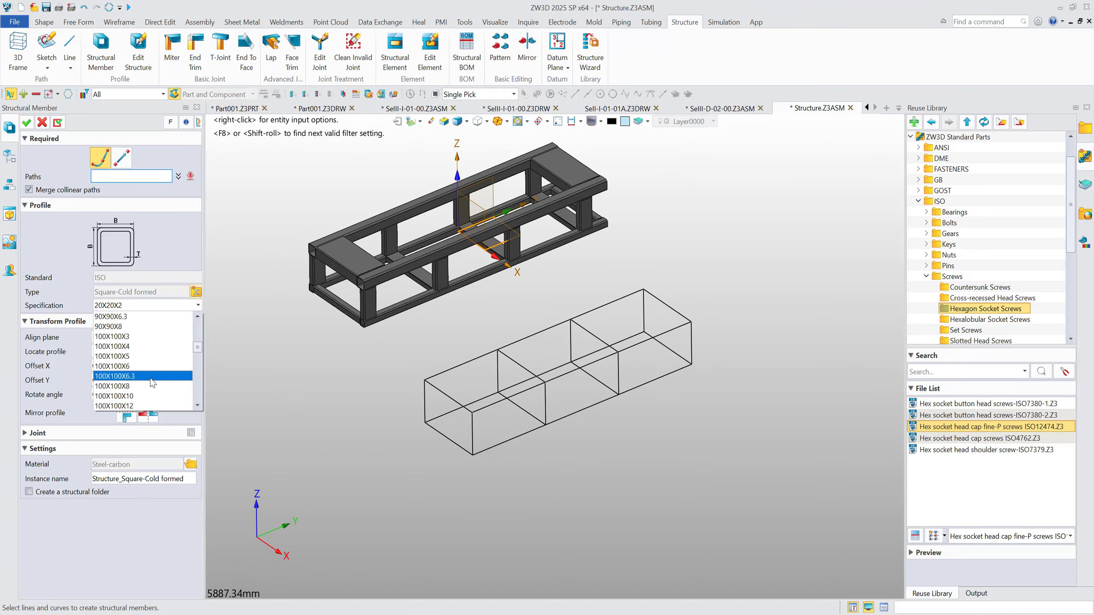
{"action": "left_click", "coordinate": [188, 347]}
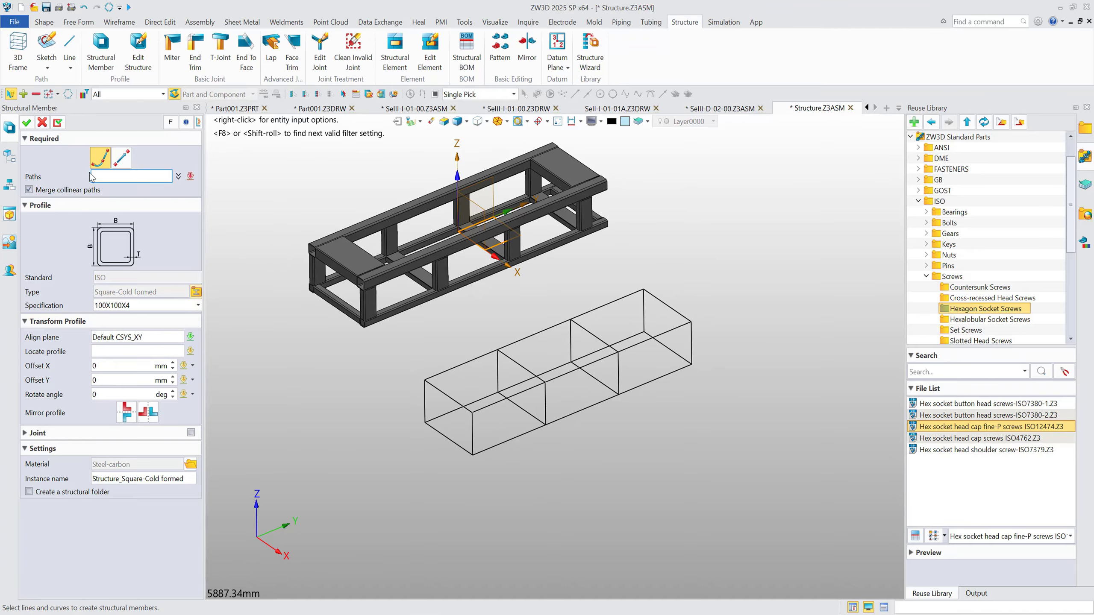
Step: Select all upper lines of the new 3D frame as the member paths and enable joint treatment for the corners
{"action": "key", "text": "ctrl+r"}
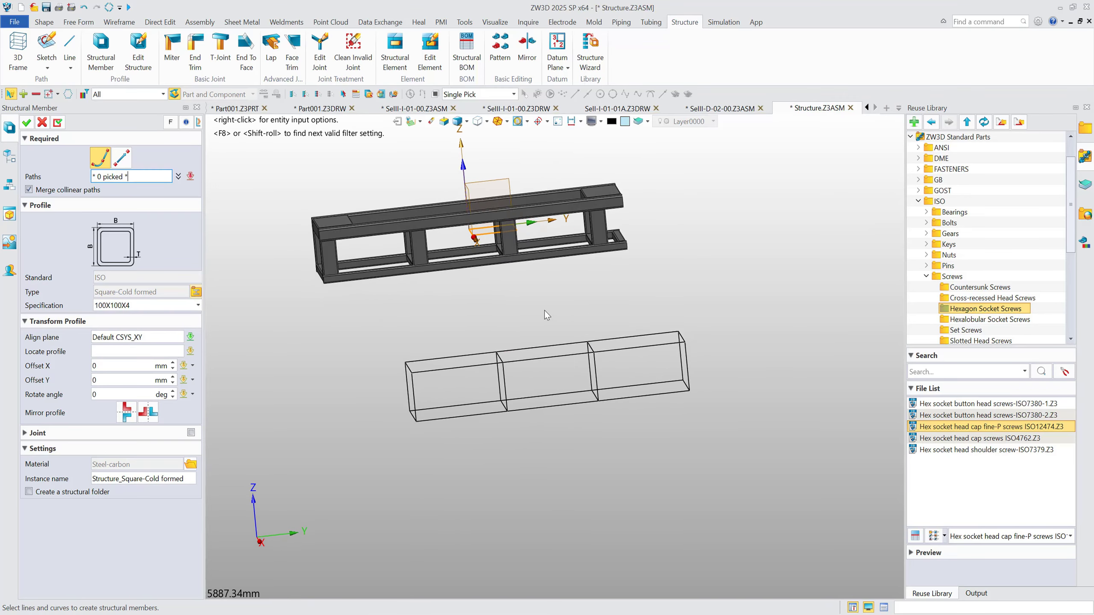
{"action": "left_click_drag", "start_coordinate": [359, 314], "coordinate": [771, 377]}
{"action": "mouse_move", "coordinate": [501, 322]}
{"action": "right_mouse_down"}
{"action": "mouse_move", "coordinate": [447, 330]}
{"action": "mouse_move", "coordinate": [509, 297]}
{"action": "mouse_move", "coordinate": [501, 291]}
{"action": "mouse_move", "coordinate": [468, 397]}
{"action": "right_mouse_up"}
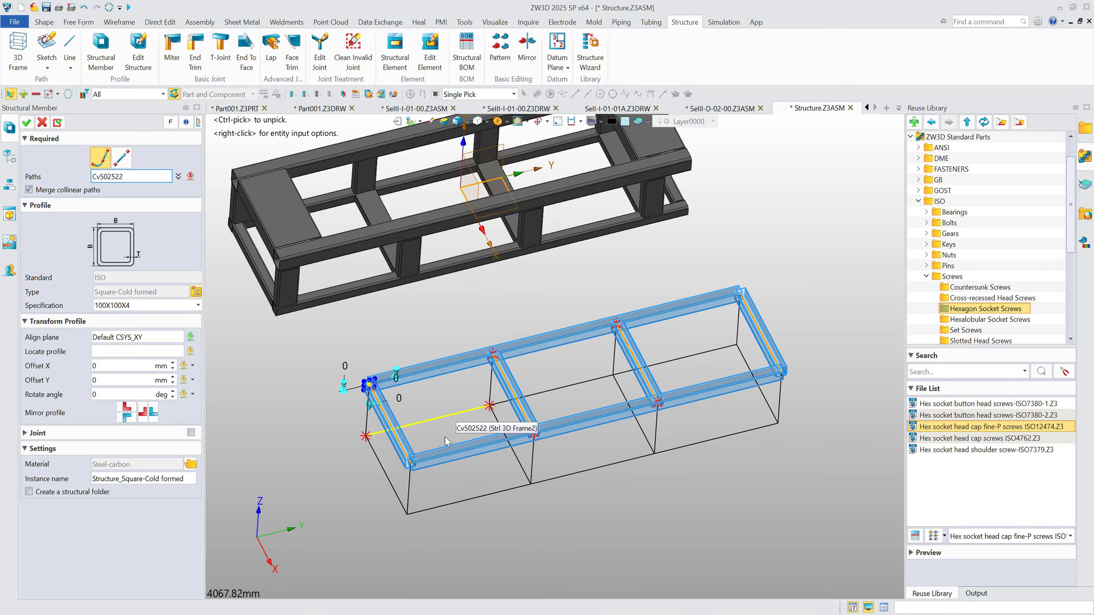
{"action": "scroll", "coordinate": [409, 471], "scroll_direction": "up", "scroll_amount": 6}
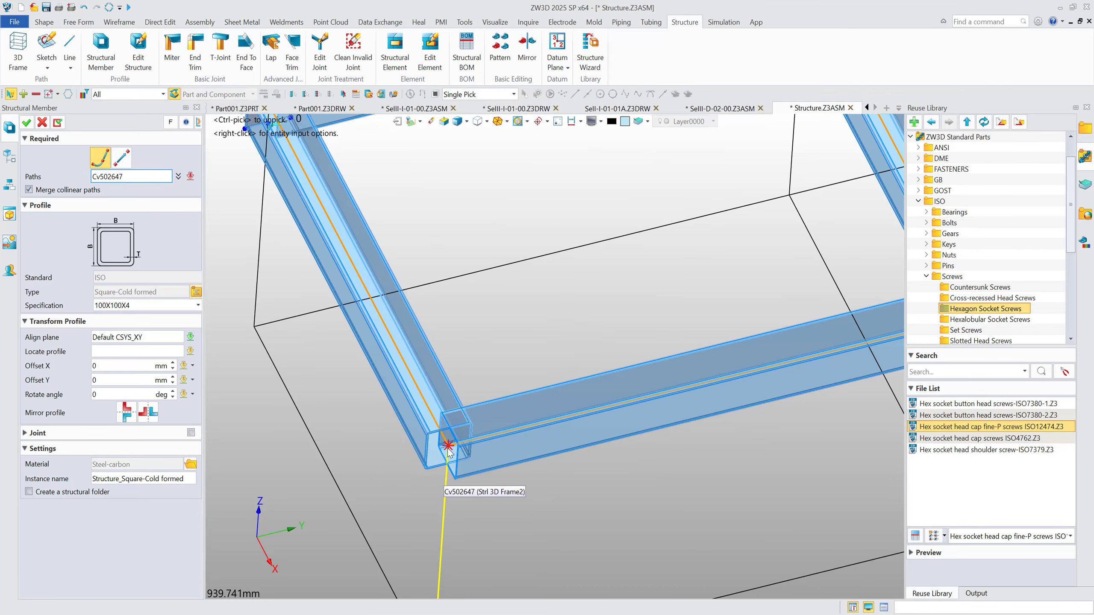
{"action": "left_click", "coordinate": [191, 432]}
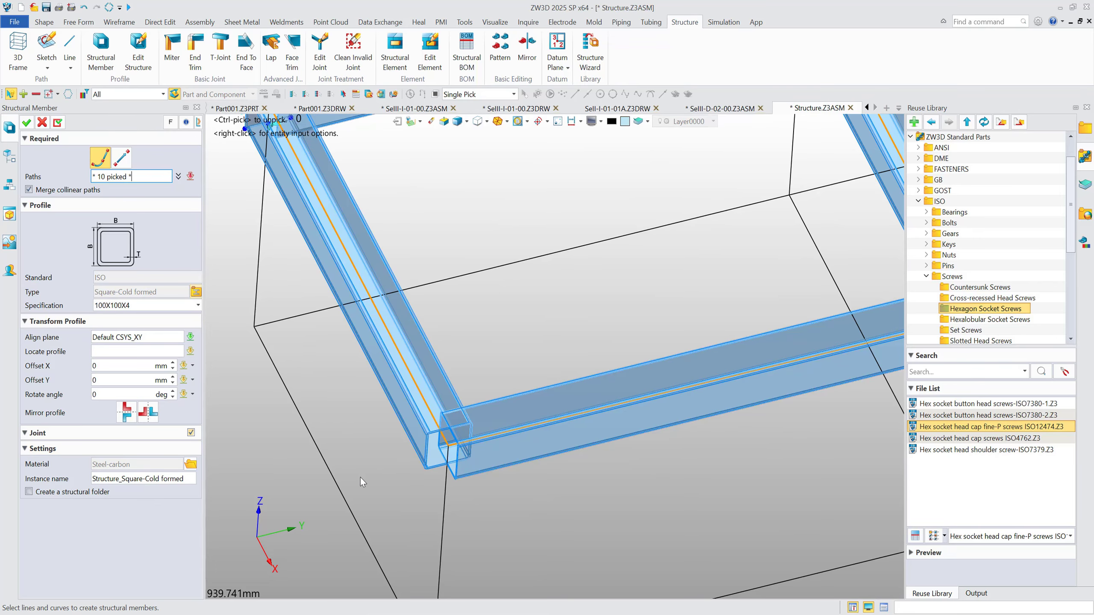
Step: Create the square members on the upper lines and matching 100X100X4 members with joints along all lower lines of the new frame
{"action": "scroll", "coordinate": [366, 474], "scroll_direction": "down", "scroll_amount": 4}
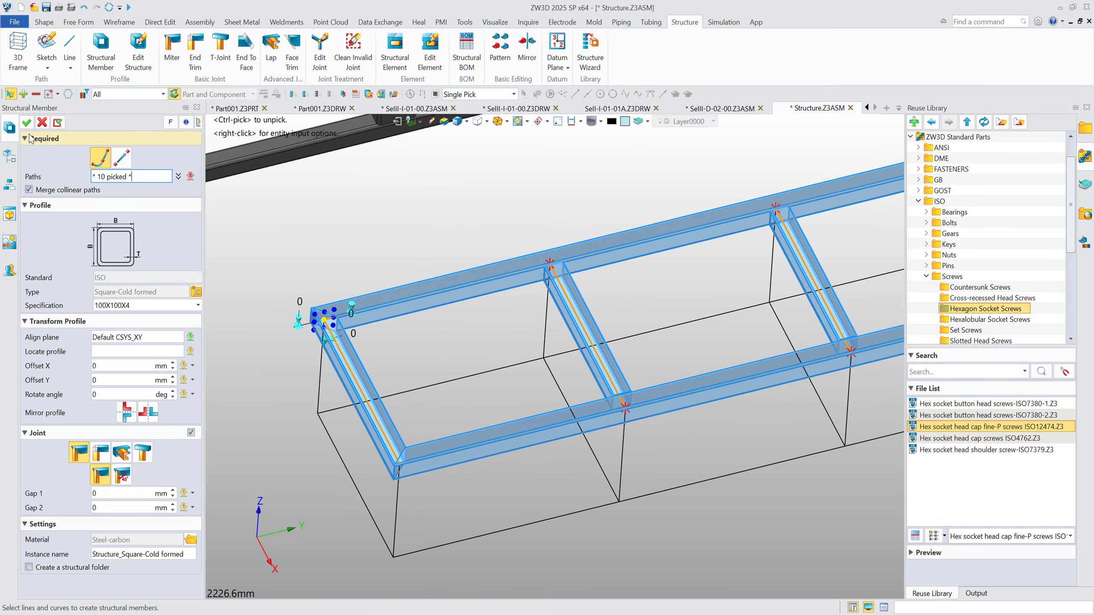
{"action": "scroll", "coordinate": [450, 234], "scroll_direction": "down", "scroll_amount": 2}
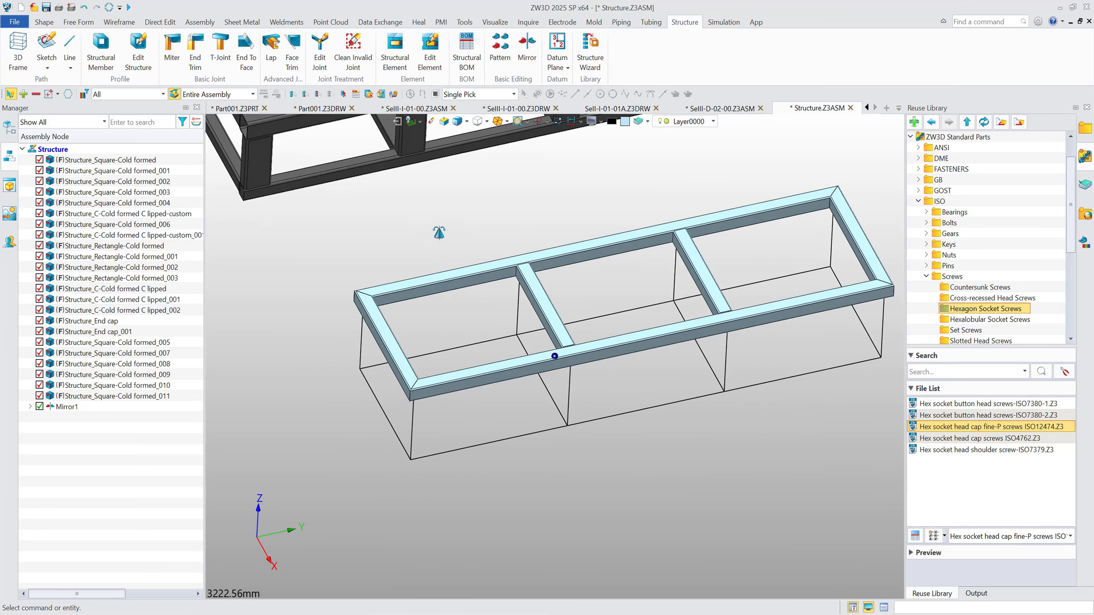
{"action": "right_click_drag", "start_coordinate": [439, 235], "coordinate": [442, 220]}
{"action": "key", "text": "ctrl+Right"}
{"action": "scroll", "coordinate": [387, 258], "scroll_direction": "down", "scroll_amount": 2}
{"action": "middle_click", "coordinate": [340, 319]}
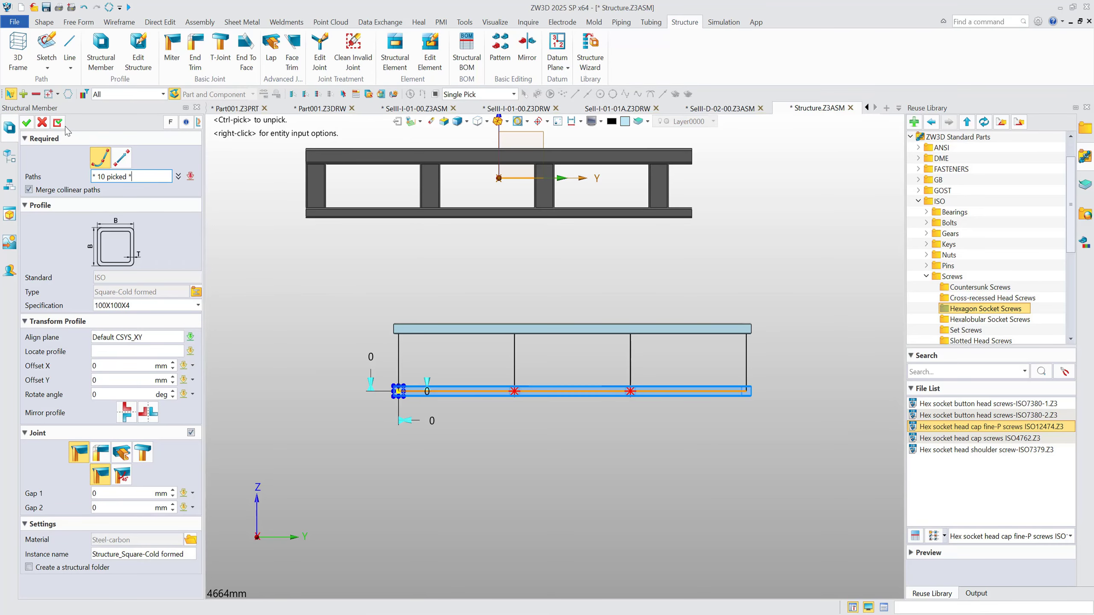
{"action": "middle_click", "coordinate": [471, 302]}
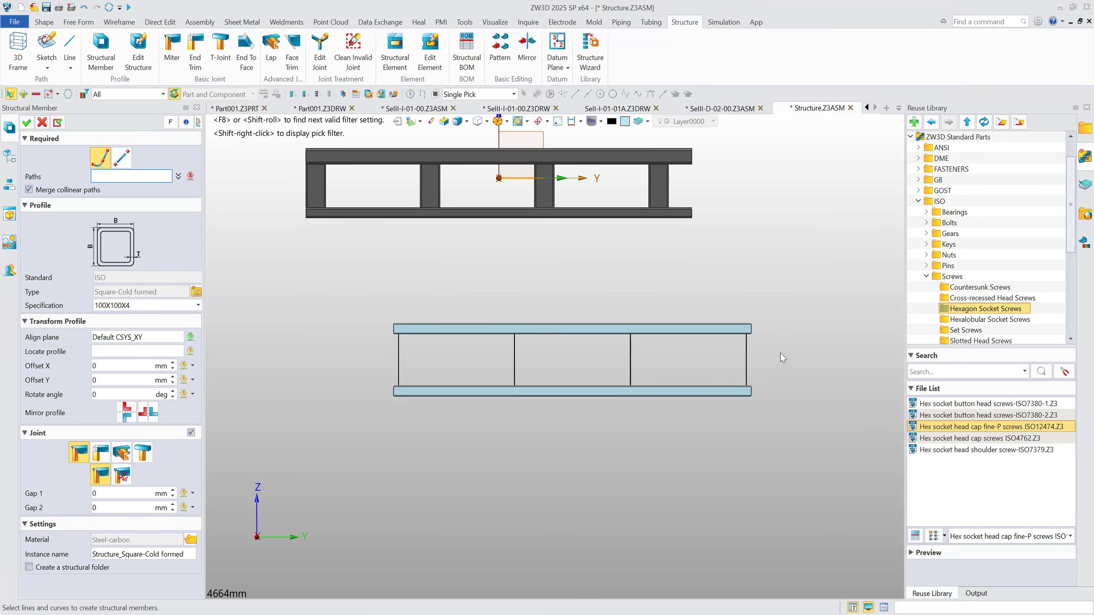
Step: Create 100X100X4 square members along all eight vertical lines between the upper and lower frames
{"action": "left_click_drag", "start_coordinate": [781, 357], "coordinate": [364, 363]}
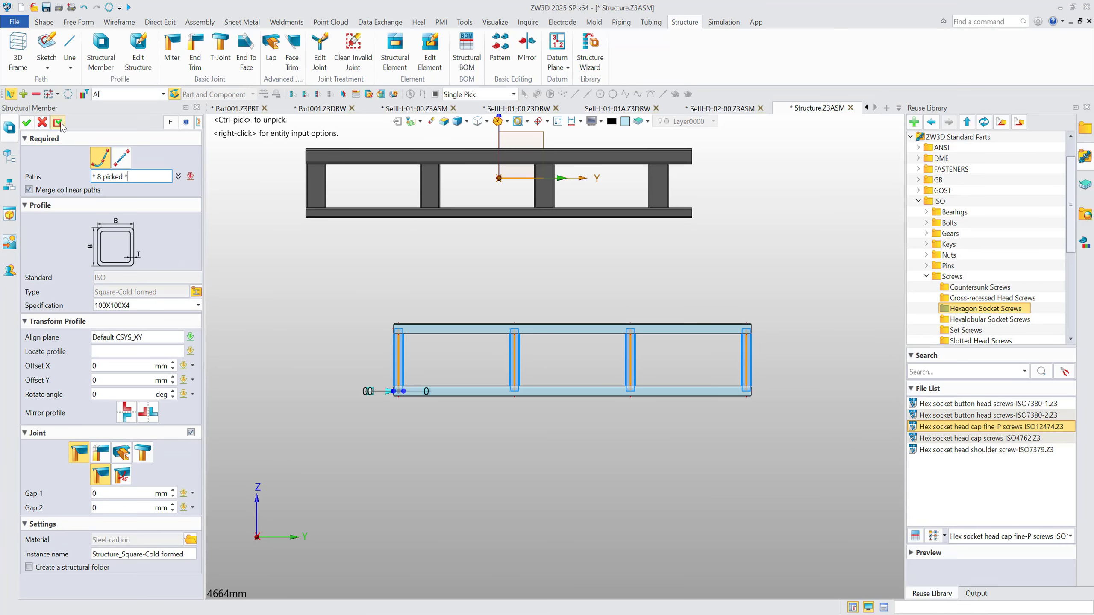
{"action": "middle_click", "coordinate": [423, 274]}
{"action": "right_click_drag", "start_coordinate": [426, 275], "coordinate": [450, 312]}
{"action": "scroll", "coordinate": [583, 422], "scroll_direction": "up", "scroll_amount": 5}
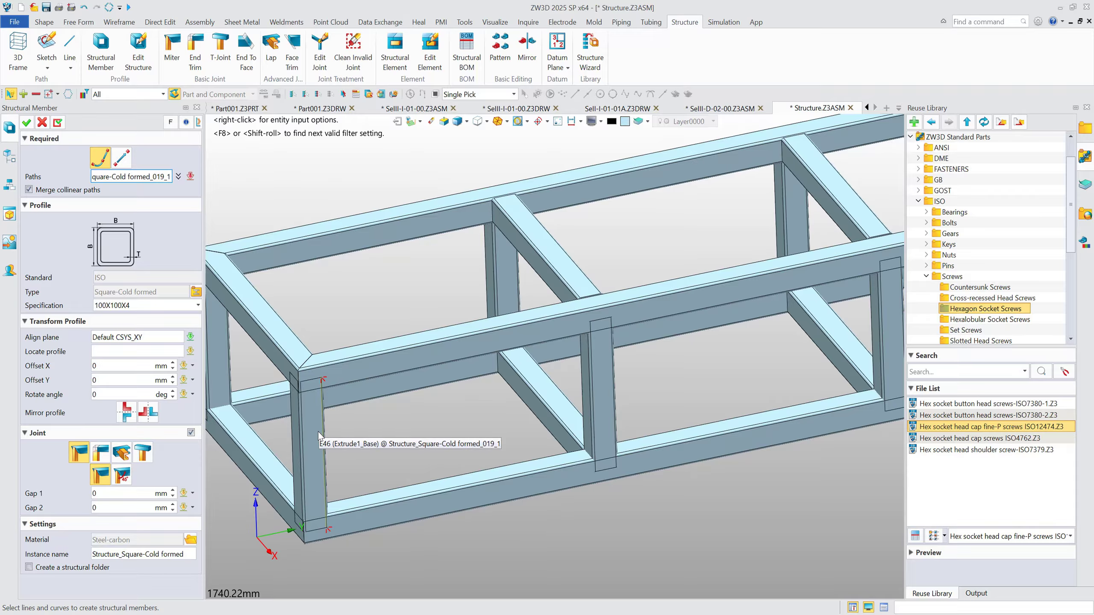
{"action": "scroll", "coordinate": [302, 453], "scroll_direction": "up", "scroll_amount": 4}
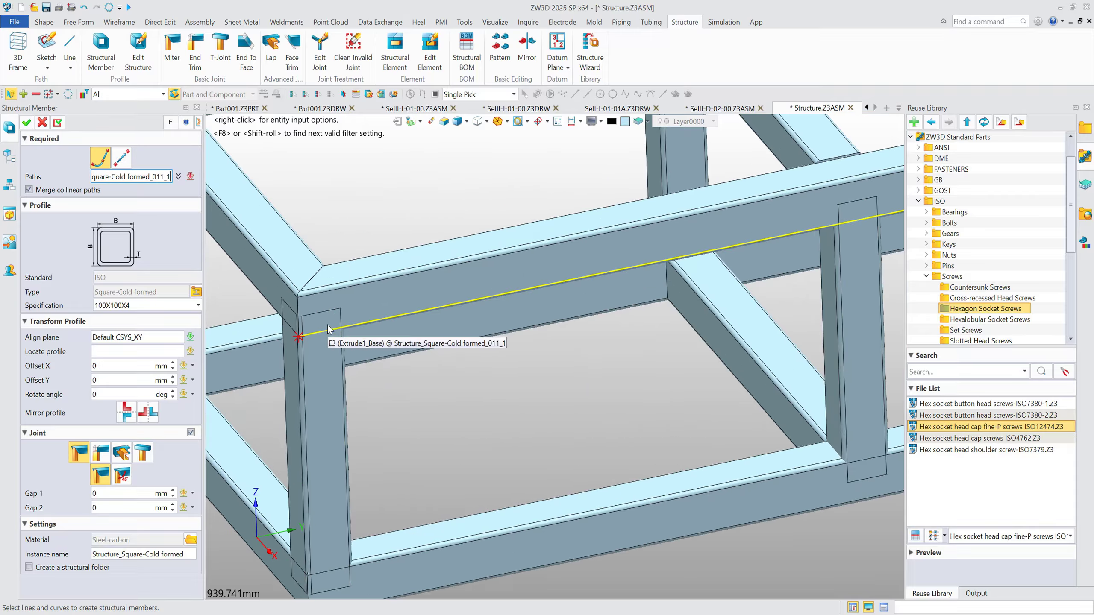
{"action": "scroll", "coordinate": [431, 414], "scroll_direction": "down", "scroll_amount": 6}
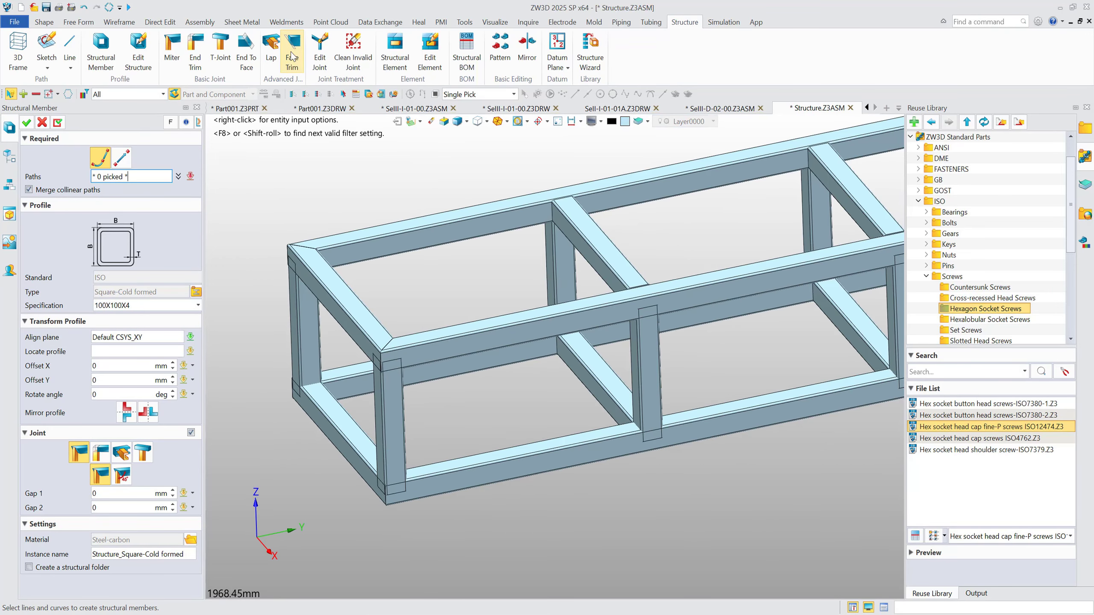
Step: Face Trim the upper ends of all eight vertical members to the underside of the upper frame with a gap of 0 mm
{"action": "left_click", "coordinate": [293, 50]}
{"action": "middle_click_drag", "start_coordinate": [387, 267], "coordinate": [405, 270]}
{"action": "right_click_drag", "start_coordinate": [391, 245], "coordinate": [403, 248]}
{"action": "key", "text": "ctrl+Right"}
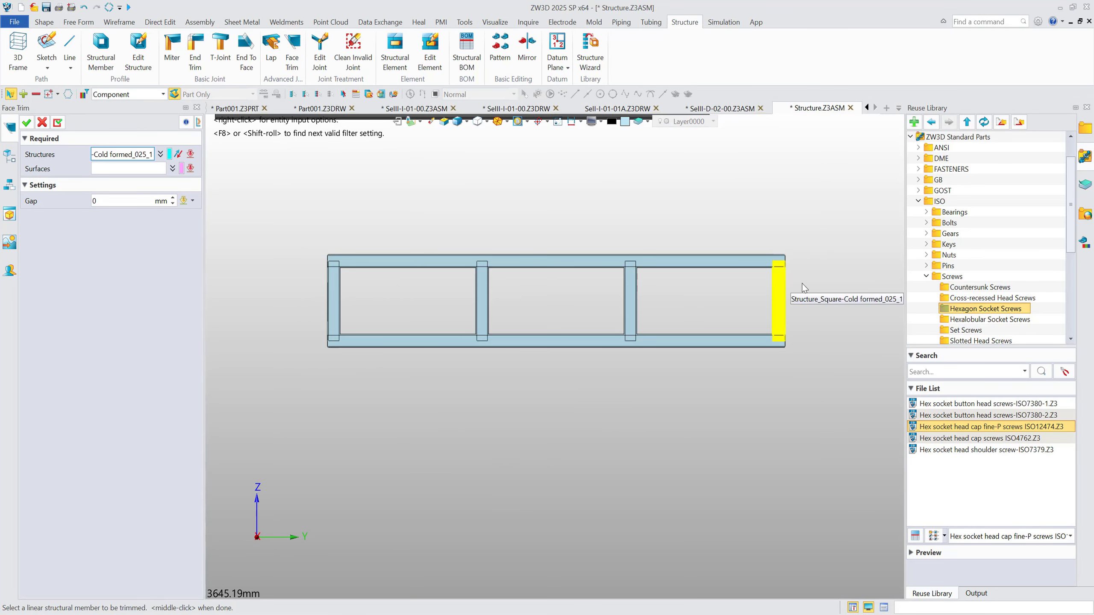
{"action": "left_click_drag", "start_coordinate": [802, 283], "coordinate": [303, 320]}
{"action": "left_click", "coordinate": [139, 169]}
{"action": "right_click_drag", "start_coordinate": [301, 187], "coordinate": [345, 161]}
{"action": "scroll", "coordinate": [419, 190], "scroll_direction": "up", "scroll_amount": 5}
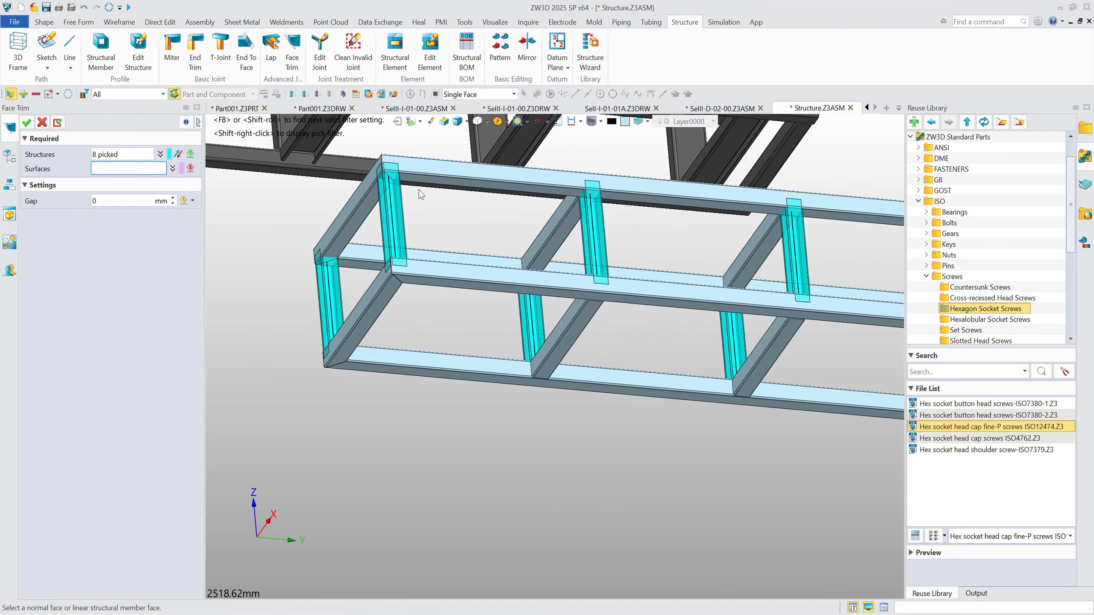
{"action": "left_click", "coordinate": [427, 173]}
{"action": "scroll", "coordinate": [424, 235], "scroll_direction": "down", "scroll_amount": 4}
{"action": "right_click_drag", "start_coordinate": [424, 235], "coordinate": [302, 272]}
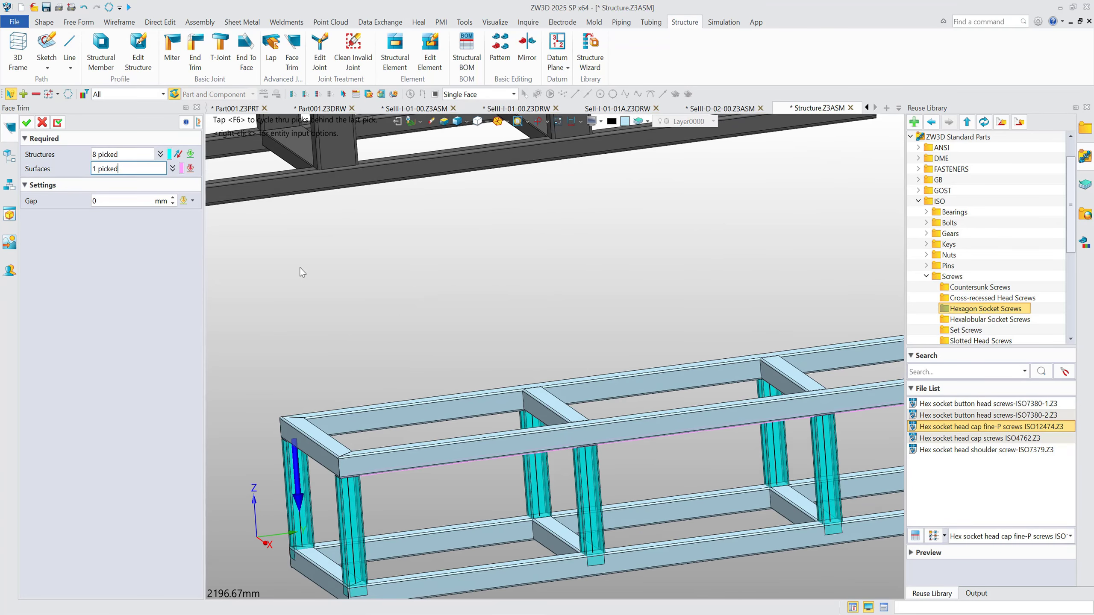
{"action": "left_click", "coordinate": [58, 123]}
Step: Face Trim the lower ends of all eight vertical members to the top face of the lower frame's long rail
{"action": "scroll", "coordinate": [413, 242], "scroll_direction": "down", "scroll_amount": 4}
{"action": "key", "text": "ctrl+Right"}
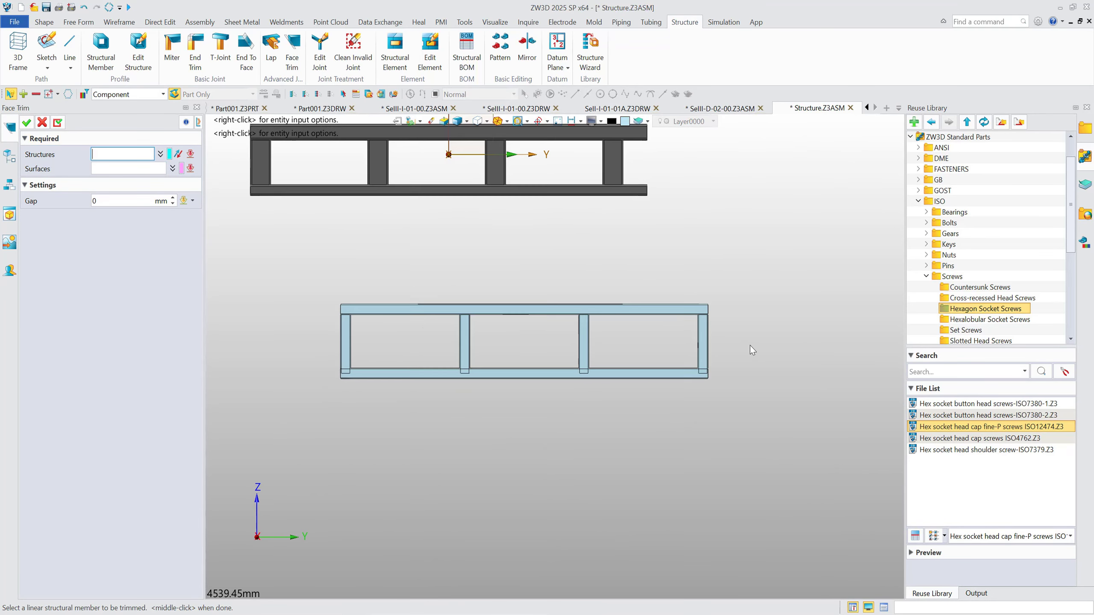
{"action": "left_click_drag", "start_coordinate": [743, 341], "coordinate": [337, 358]}
{"action": "left_click", "coordinate": [140, 168]}
{"action": "right_click_drag", "start_coordinate": [364, 274], "coordinate": [409, 447]}
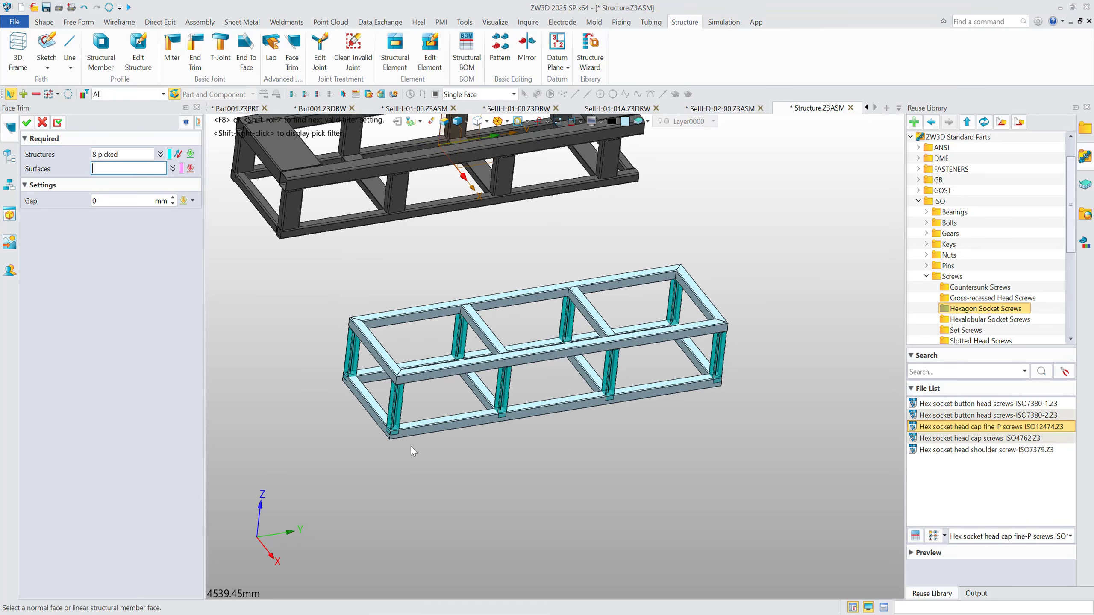
{"action": "scroll", "coordinate": [410, 444], "scroll_direction": "up", "scroll_amount": 4}
{"action": "scroll", "coordinate": [410, 431], "scroll_direction": "up", "scroll_amount": 3}
{"action": "left_click", "coordinate": [371, 386]}
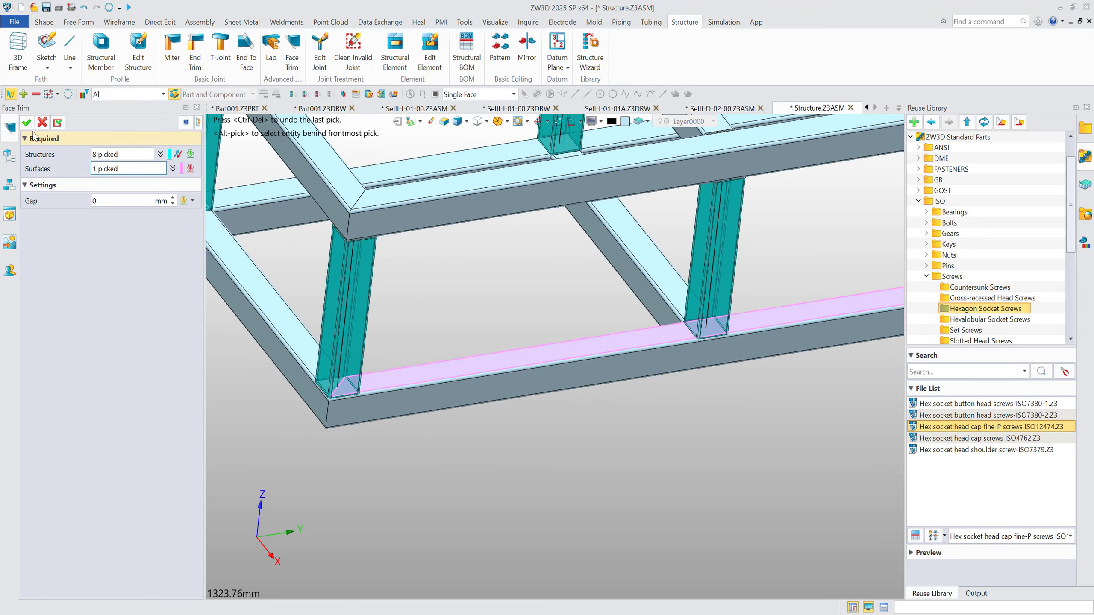
{"action": "middle_click", "coordinate": [304, 337]}
{"action": "scroll", "coordinate": [443, 445], "scroll_direction": "down", "scroll_amount": 5}
{"action": "mouse_move", "coordinate": [503, 458]}
{"action": "right_mouse_down"}
{"action": "mouse_move", "coordinate": [495, 462]}
{"action": "mouse_move", "coordinate": [511, 444]}
{"action": "mouse_move", "coordinate": [522, 462]}
{"action": "right_mouse_up"}
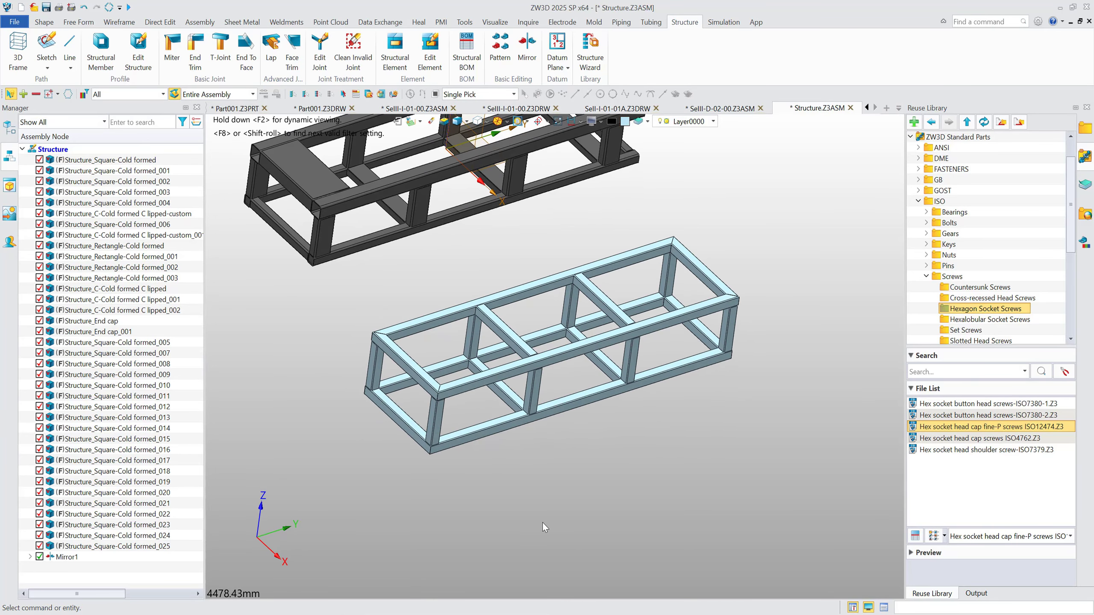
Step: Delete the two intermediate cross members from the upper part of the new frame
{"action": "scroll", "coordinate": [542, 522], "scroll_direction": "down", "scroll_amount": 2}
{"action": "scroll", "coordinate": [523, 331], "scroll_direction": "up", "scroll_amount": 3}
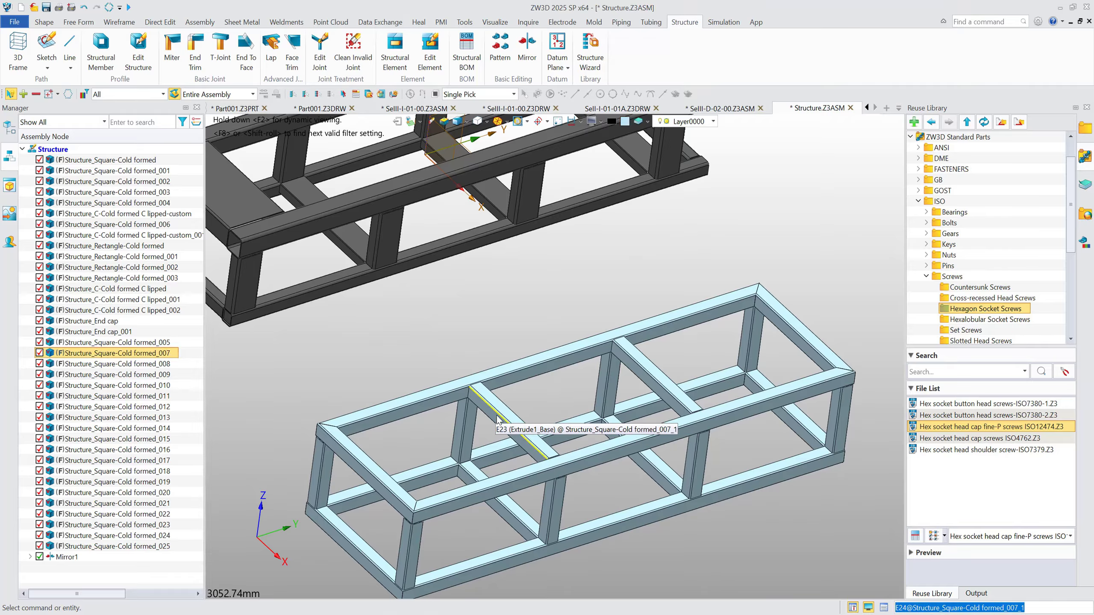
{"action": "scroll", "coordinate": [519, 408], "scroll_direction": "up", "scroll_amount": 2}
{"action": "left_click", "coordinate": [495, 437]}
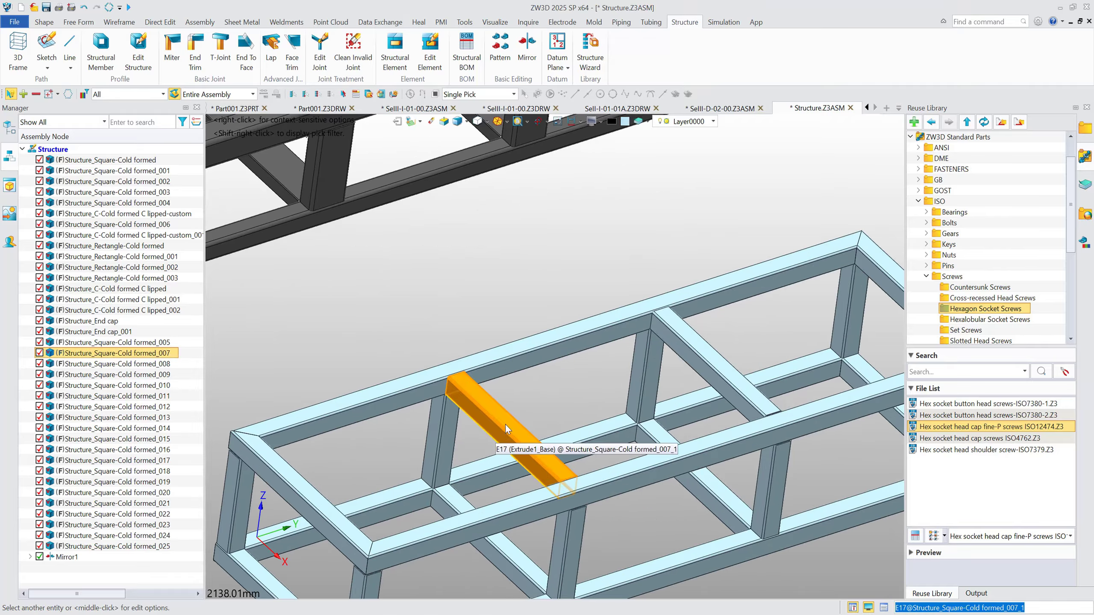
{"action": "key", "text": "Delete"}
{"action": "left_click", "coordinate": [703, 375]}
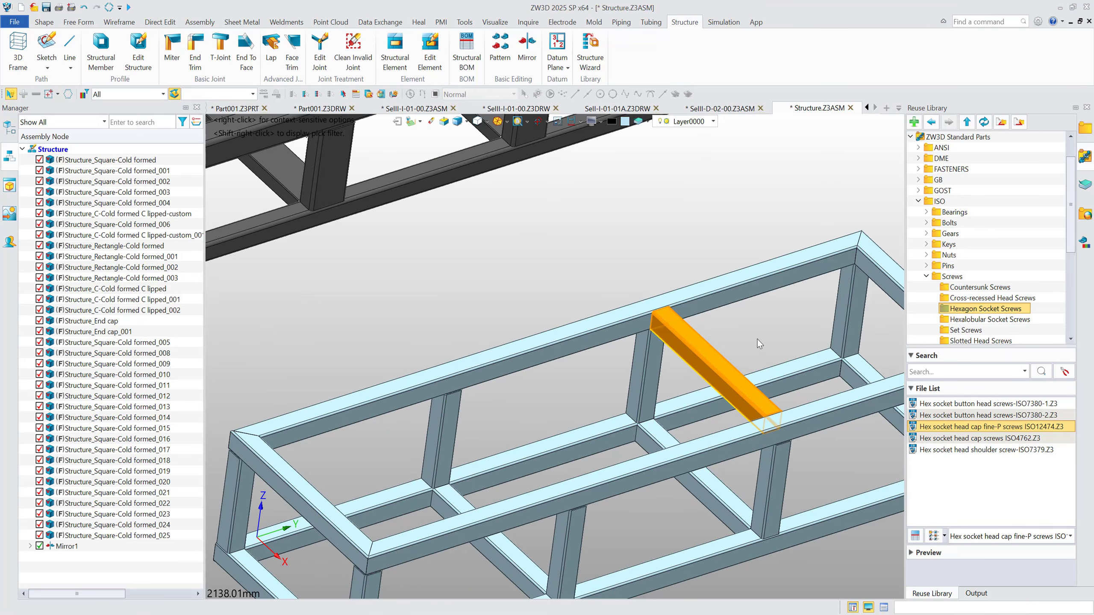
{"action": "key", "text": "Delete"}
{"action": "scroll", "coordinate": [514, 424], "scroll_direction": "down", "scroll_amount": 2}
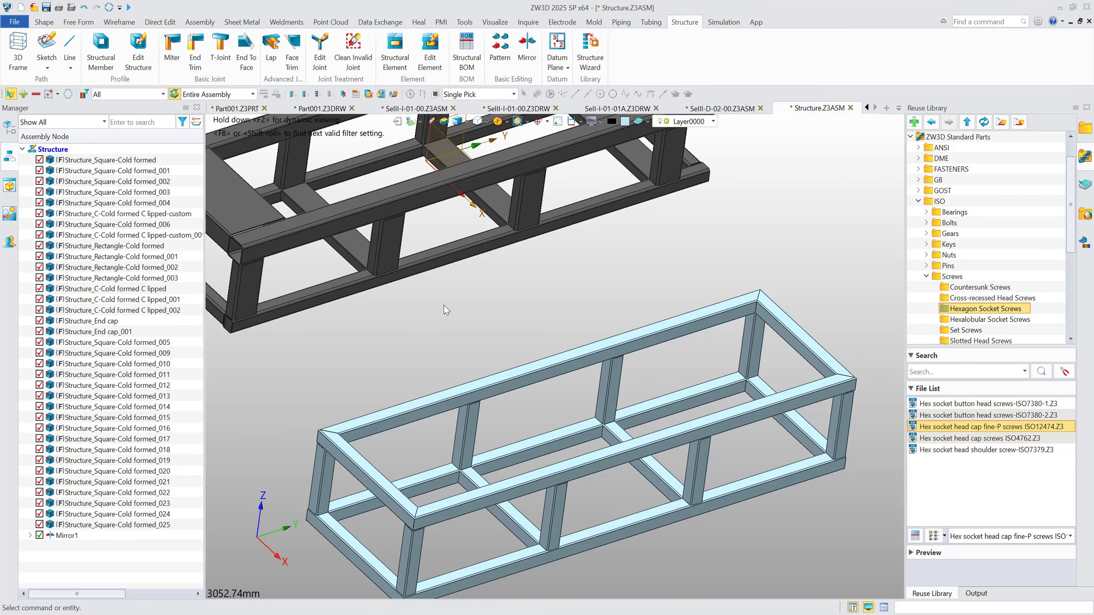
Step: Start Edit Structure and select the four intermediate vertical members and the two lower cross members
{"action": "left_click", "coordinate": [138, 48]}
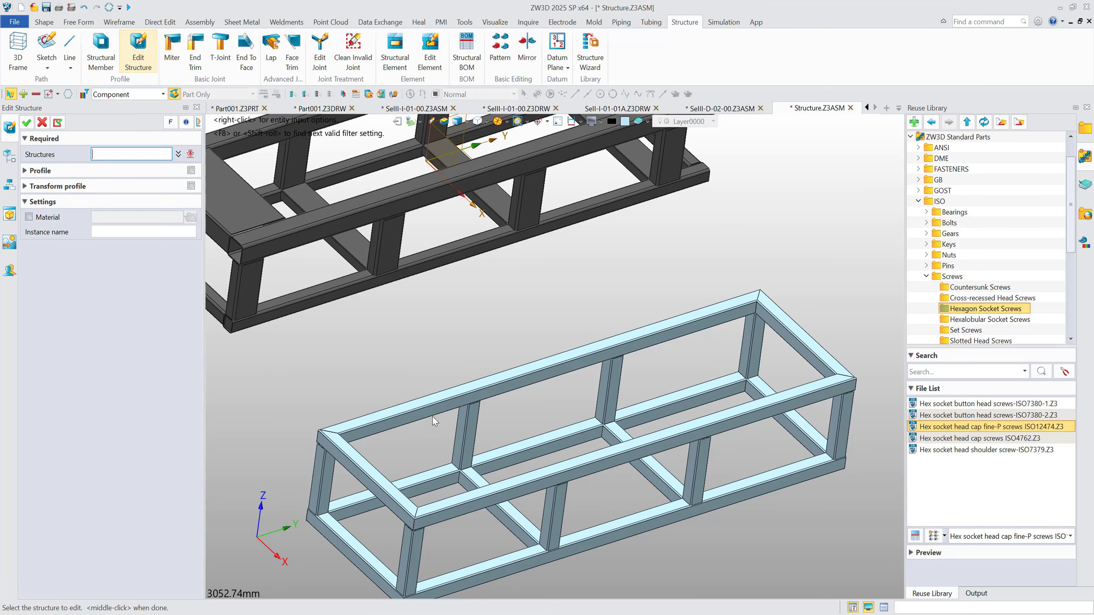
{"action": "left_click", "coordinate": [466, 430]}
{"action": "left_click", "coordinate": [537, 515]}
{"action": "left_click", "coordinate": [552, 513]}
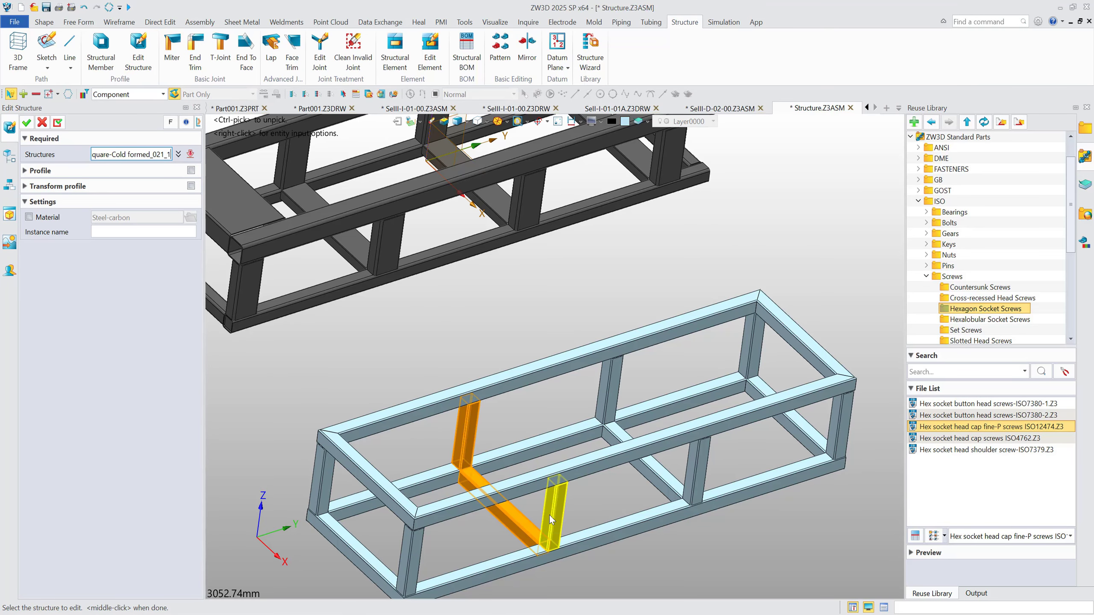
{"action": "left_click", "coordinate": [610, 388]}
{"action": "left_click", "coordinate": [667, 483]}
{"action": "left_click", "coordinate": [695, 468]}
{"action": "right_click_drag", "start_coordinate": [781, 565], "coordinate": [771, 562]}
Step: Change the six selected members to the ISO Rectangle-Cold formed profile with the 200X100X4 specification
{"action": "left_click", "coordinate": [191, 170]}
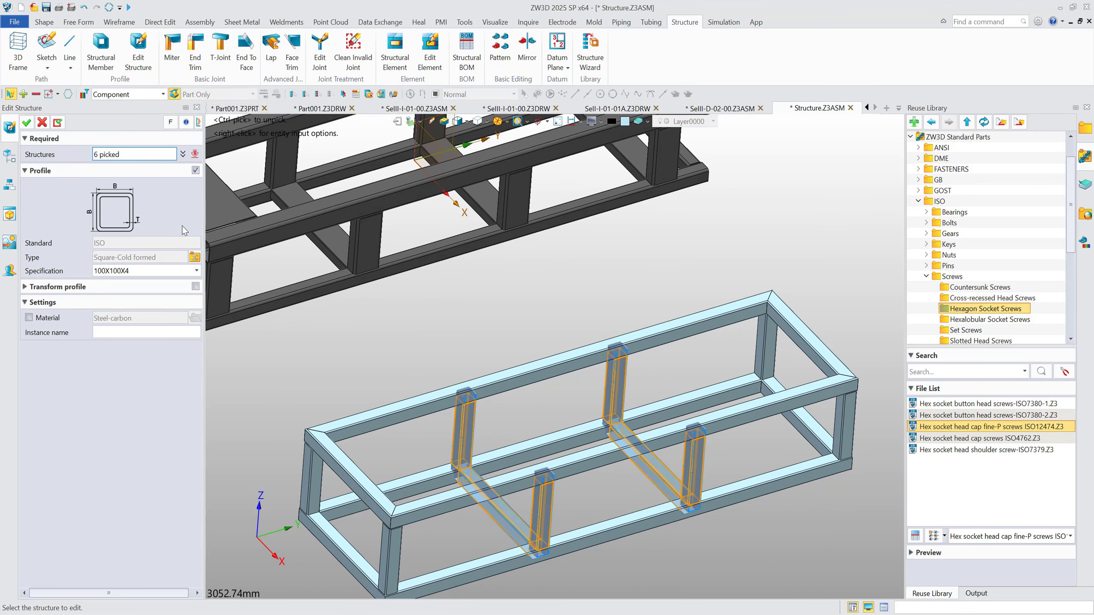
{"action": "left_click", "coordinate": [194, 257]}
{"action": "left_click", "coordinate": [558, 370]}
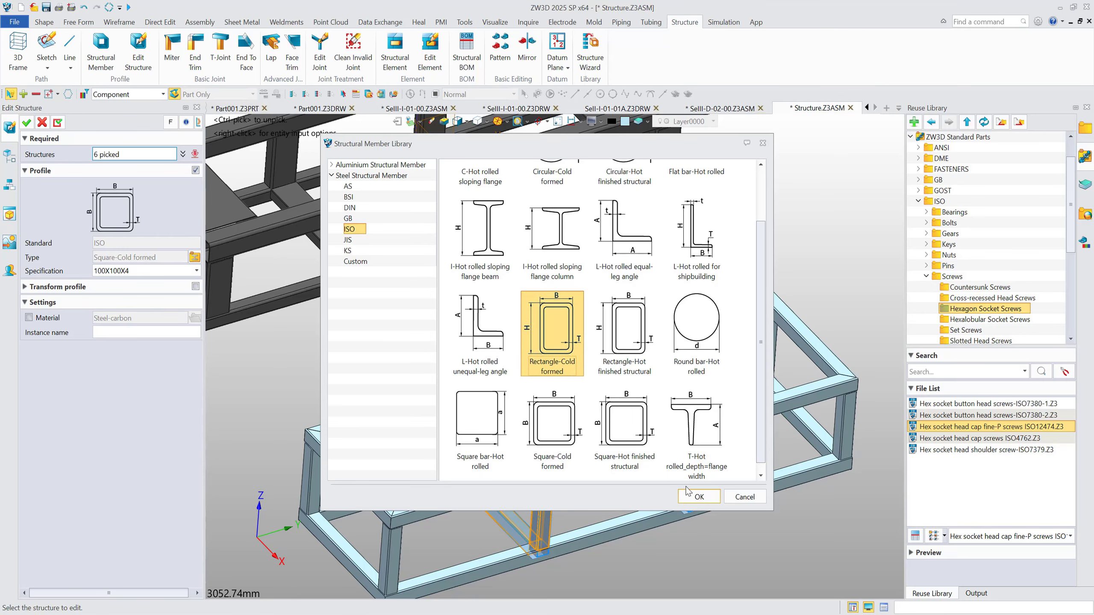
{"action": "left_click", "coordinate": [700, 497]}
{"action": "left_click", "coordinate": [196, 271]}
{"action": "scroll", "coordinate": [151, 330], "scroll_direction": "down", "scroll_amount": 3}
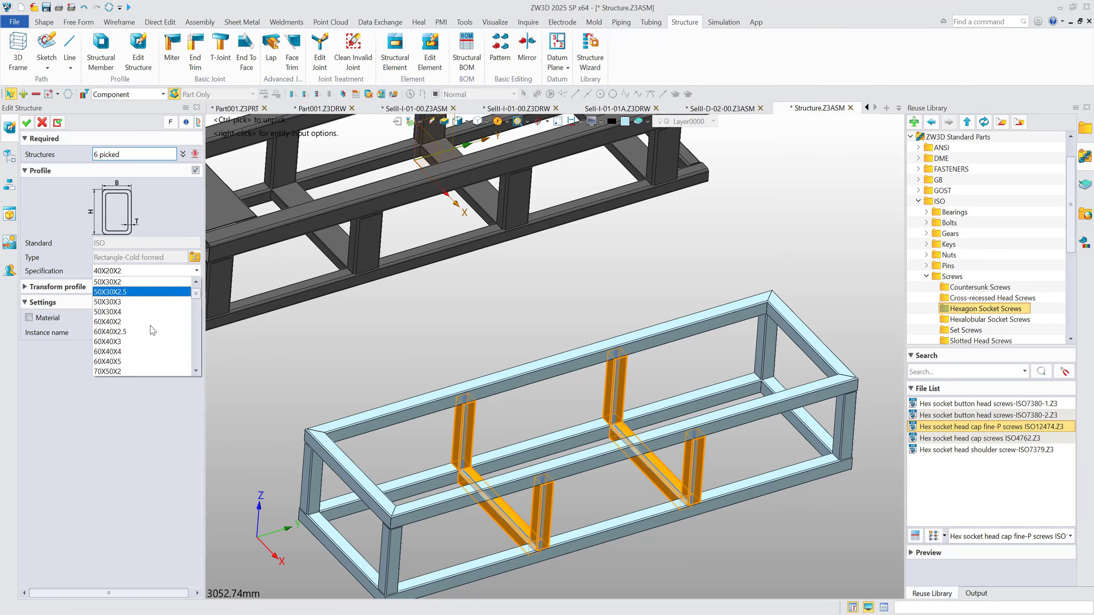
{"action": "scroll", "coordinate": [152, 329], "scroll_direction": "down", "scroll_amount": 7}
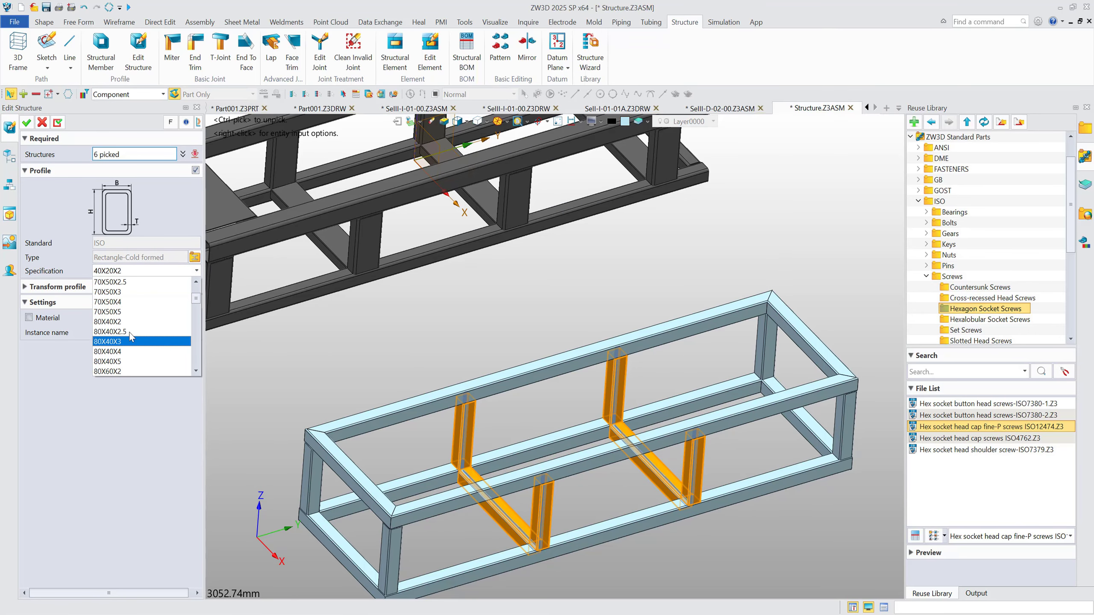
{"action": "scroll", "coordinate": [134, 343], "scroll_direction": "down", "scroll_amount": 5}
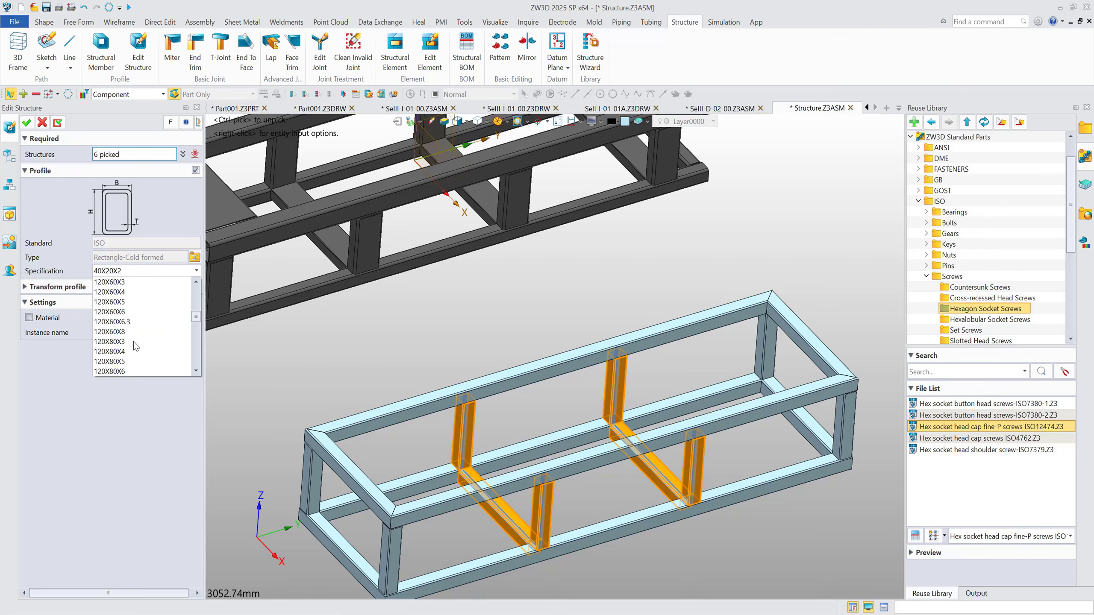
{"action": "scroll", "coordinate": [136, 346], "scroll_direction": "down", "scroll_amount": 9}
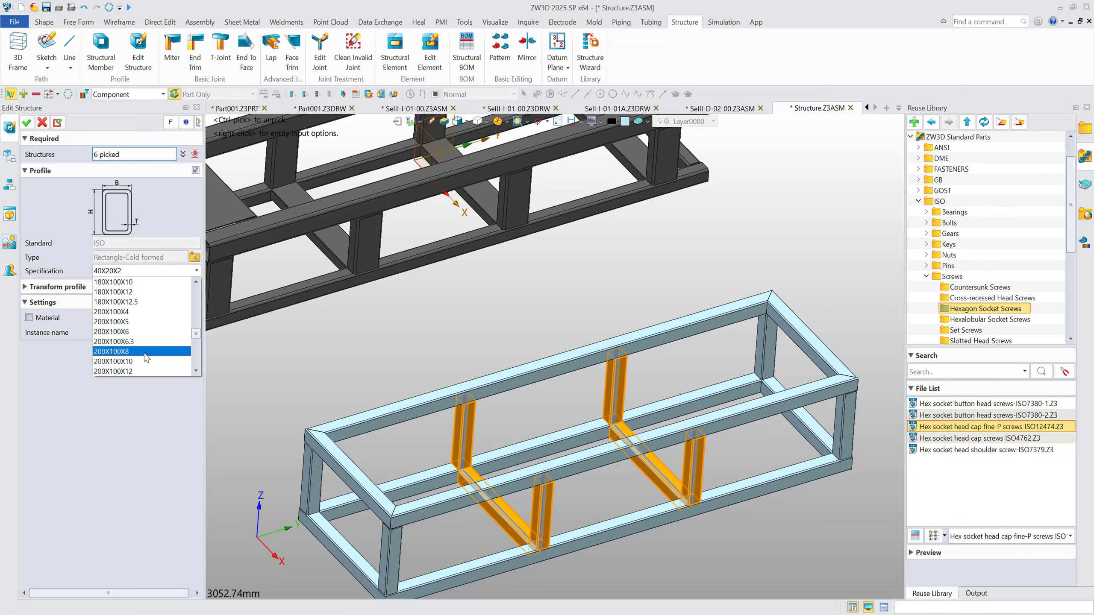
{"action": "left_click", "coordinate": [159, 312]}
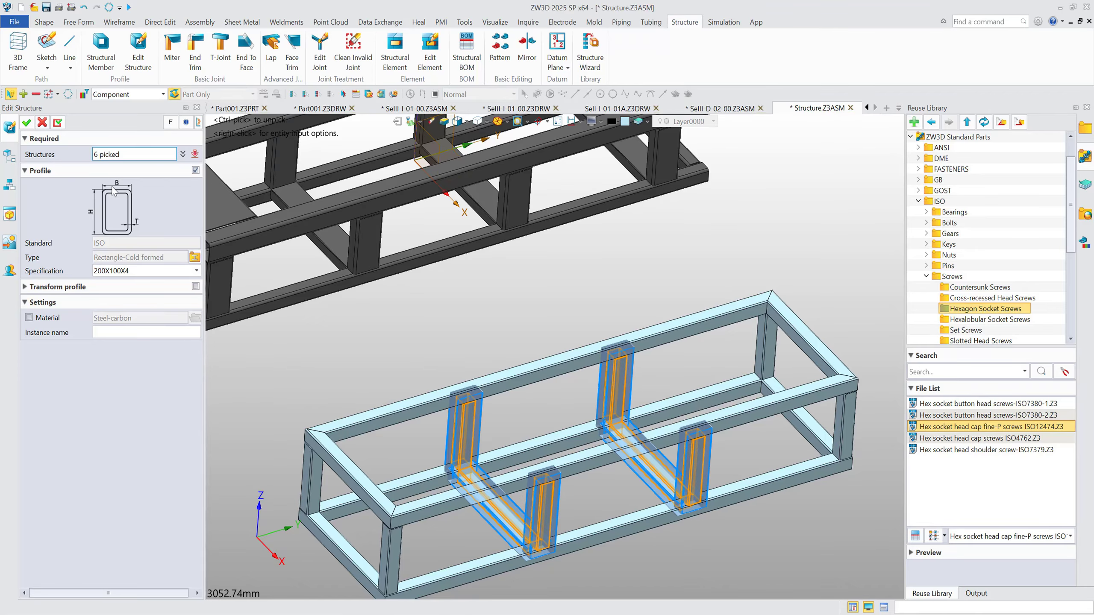
{"action": "left_click", "coordinate": [25, 123]}
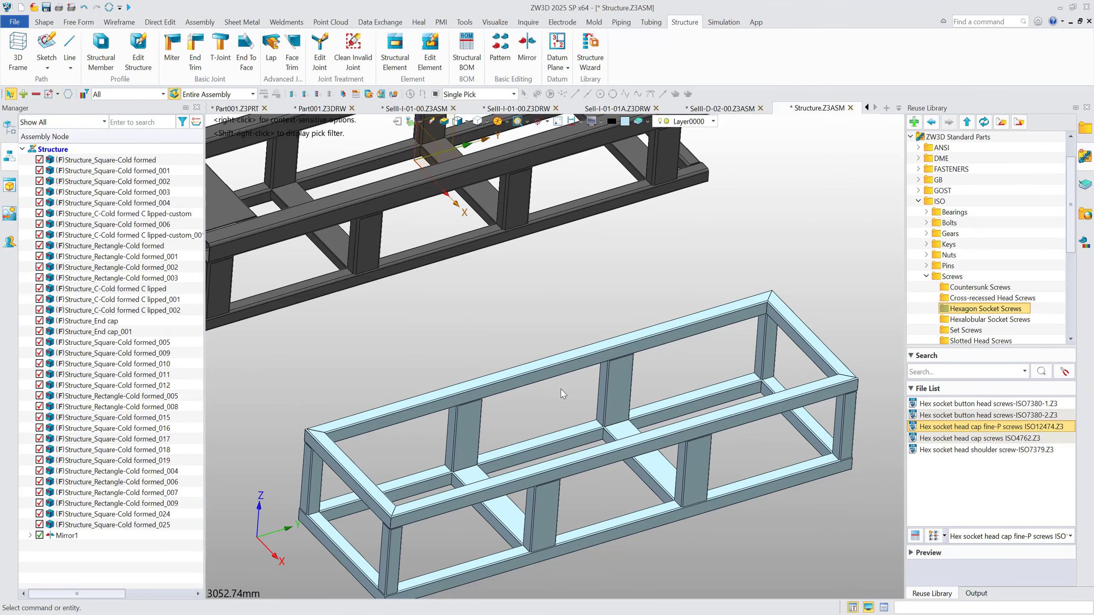
{"action": "middle_click_drag", "start_coordinate": [506, 351], "coordinate": [484, 327]}
{"action": "left_click", "coordinate": [430, 51]}
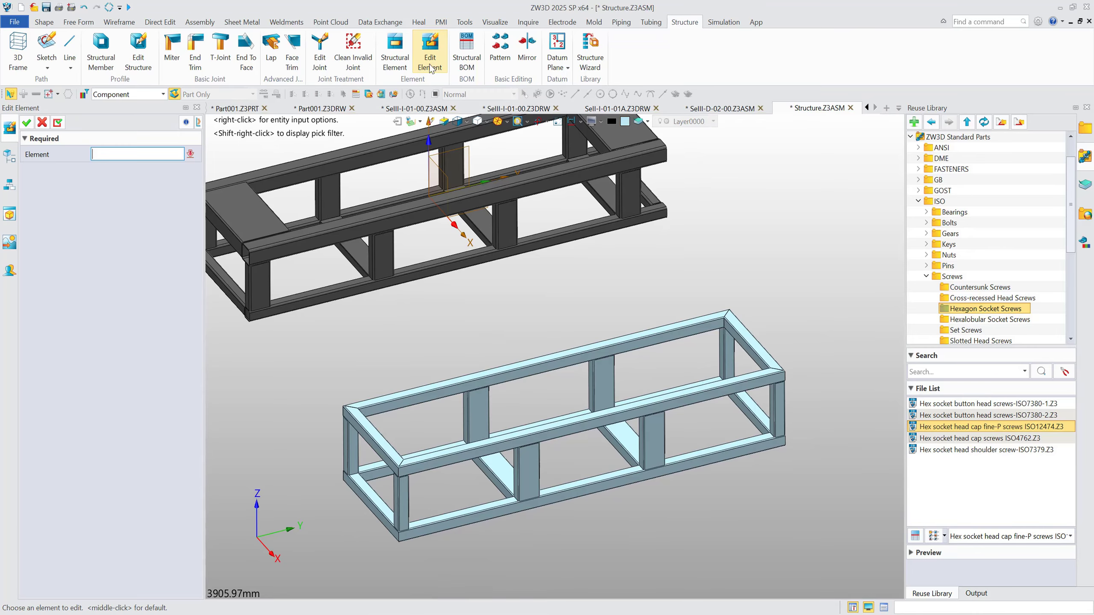
{"action": "key", "text": "Escape"}
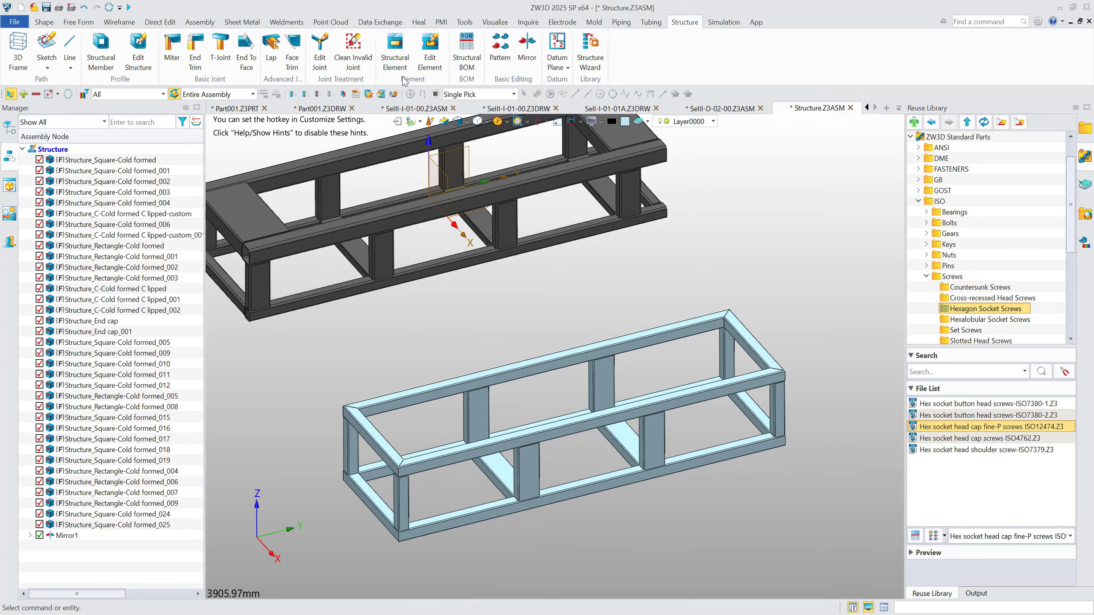
Step: Start a Structural Element and choose the Triangular gusset from the steel gusset types in the library
{"action": "left_click", "coordinate": [396, 54]}
{"action": "left_click", "coordinate": [190, 158]}
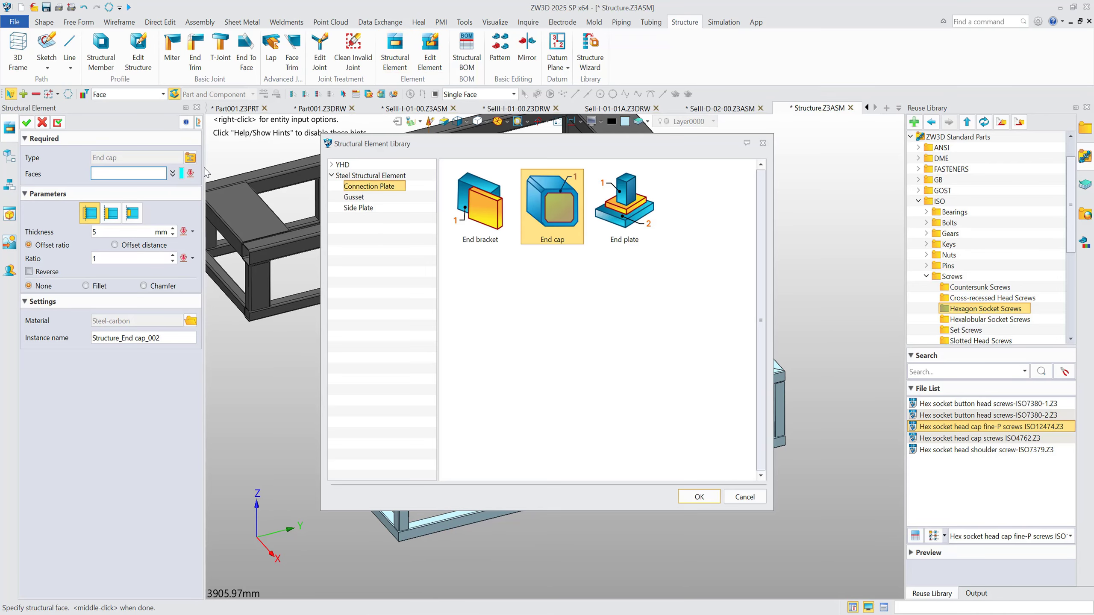
{"action": "left_click", "coordinate": [356, 208]}
{"action": "left_click", "coordinate": [355, 199]}
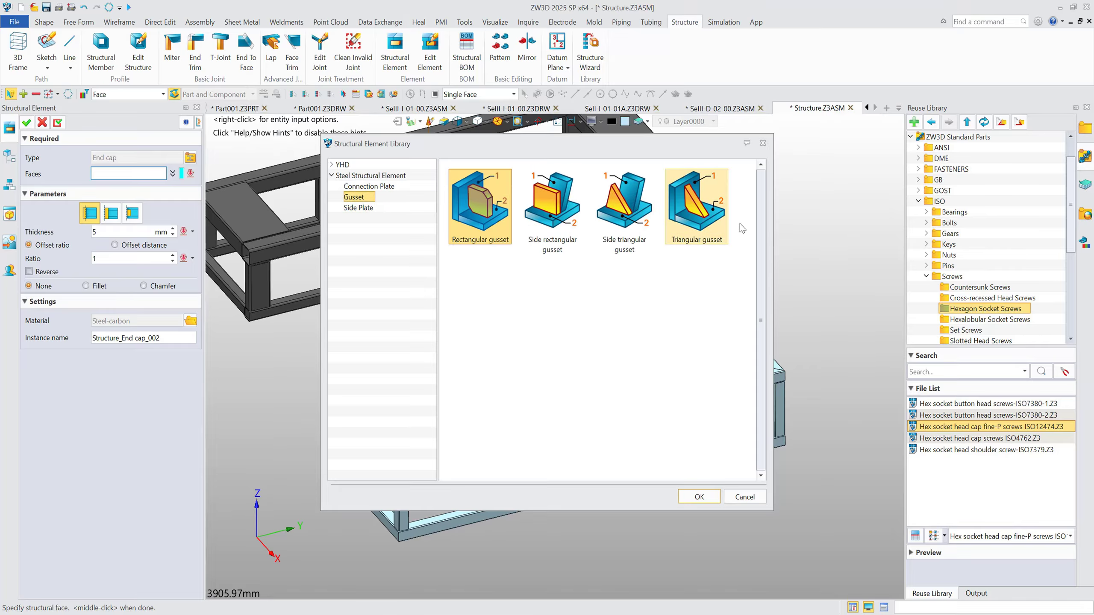
{"action": "left_click", "coordinate": [689, 210]}
{"action": "left_click", "coordinate": [698, 497]}
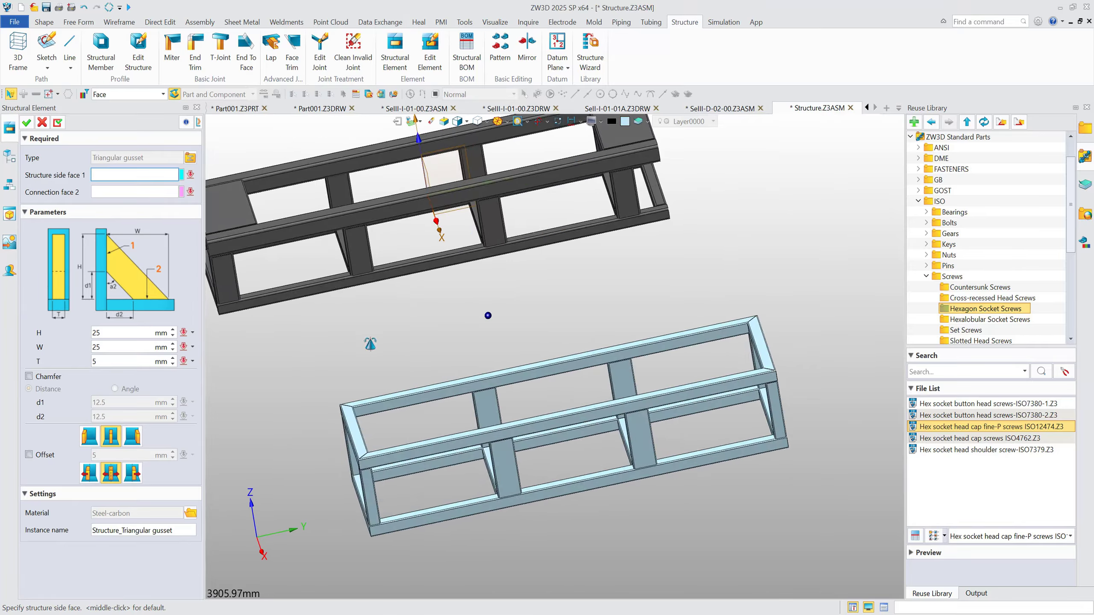
Step: Pick the inner side face of the end vertical member and the adjoining lower rail's upper face as the gusset faces
{"action": "scroll", "coordinate": [361, 522], "scroll_direction": "up", "scroll_amount": 5}
{"action": "left_click", "coordinate": [389, 502]}
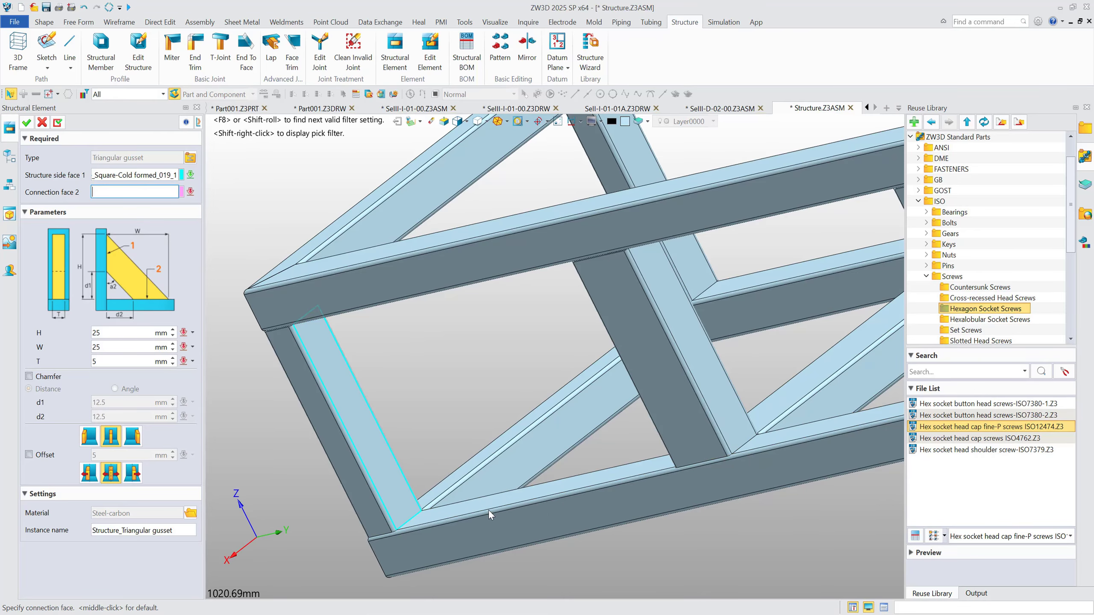
{"action": "left_click", "coordinate": [505, 474]}
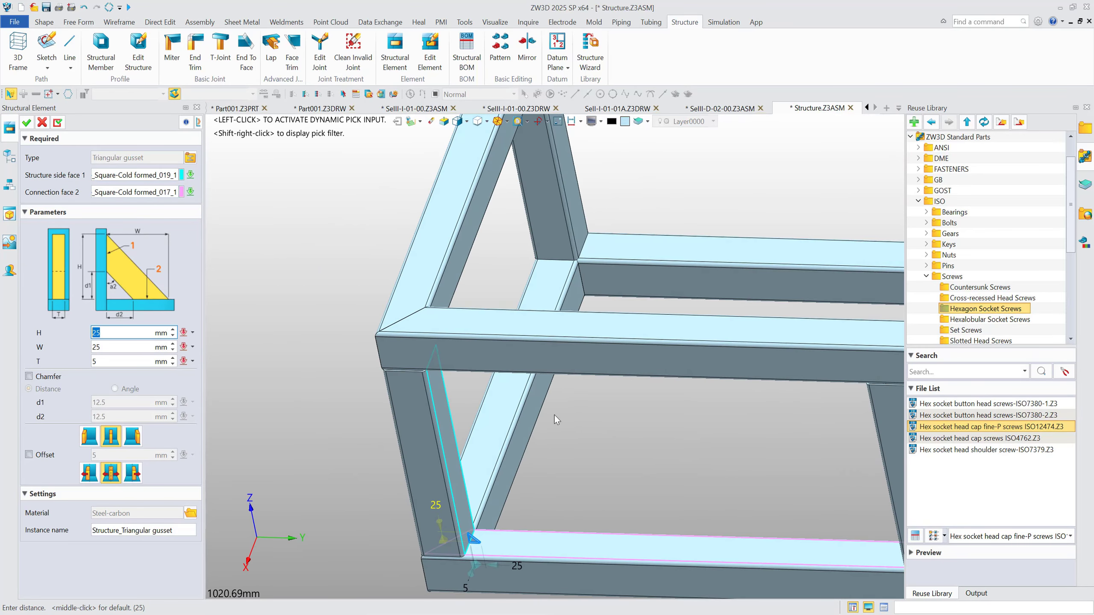
Step: Set the triangular gusset to H 50 mm, W 50 mm and T 10 mm, and place it in the corner
{"action": "scroll", "coordinate": [575, 497], "scroll_direction": "up", "scroll_amount": 5}
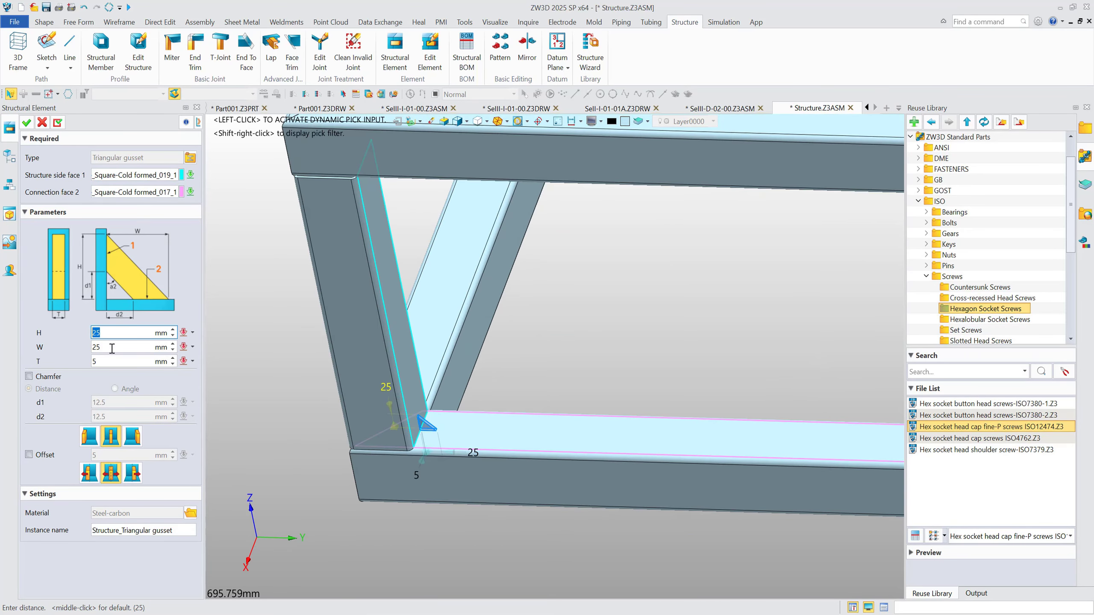
{"action": "type", "text": "50"}
{"action": "key", "text": "Tab"}
{"action": "type", "text": "50"}
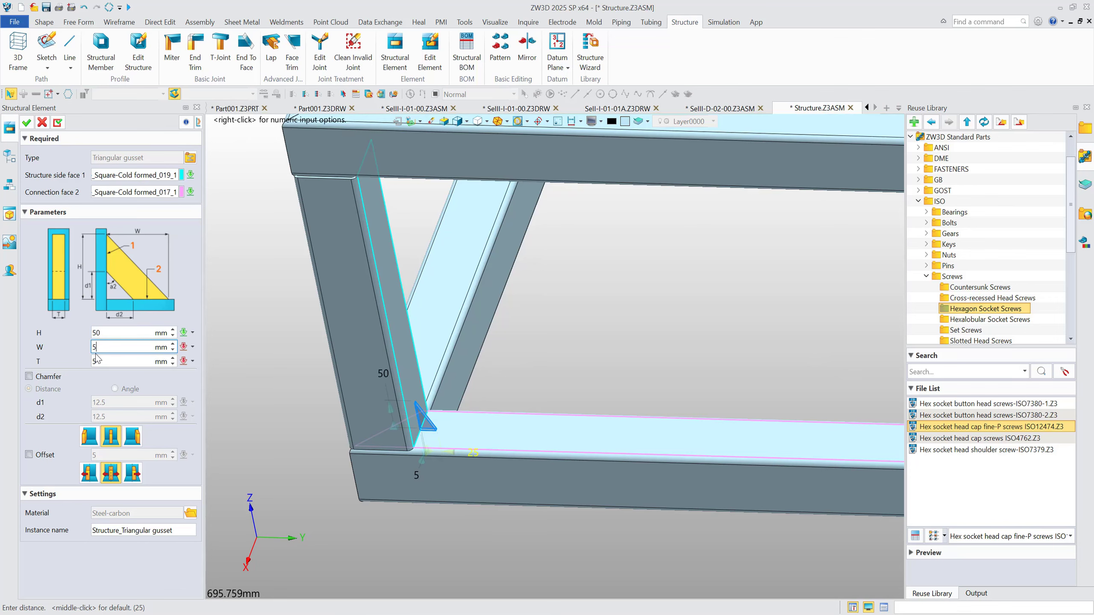
{"action": "key", "text": "Tab"}
{"action": "type", "text": "10"}
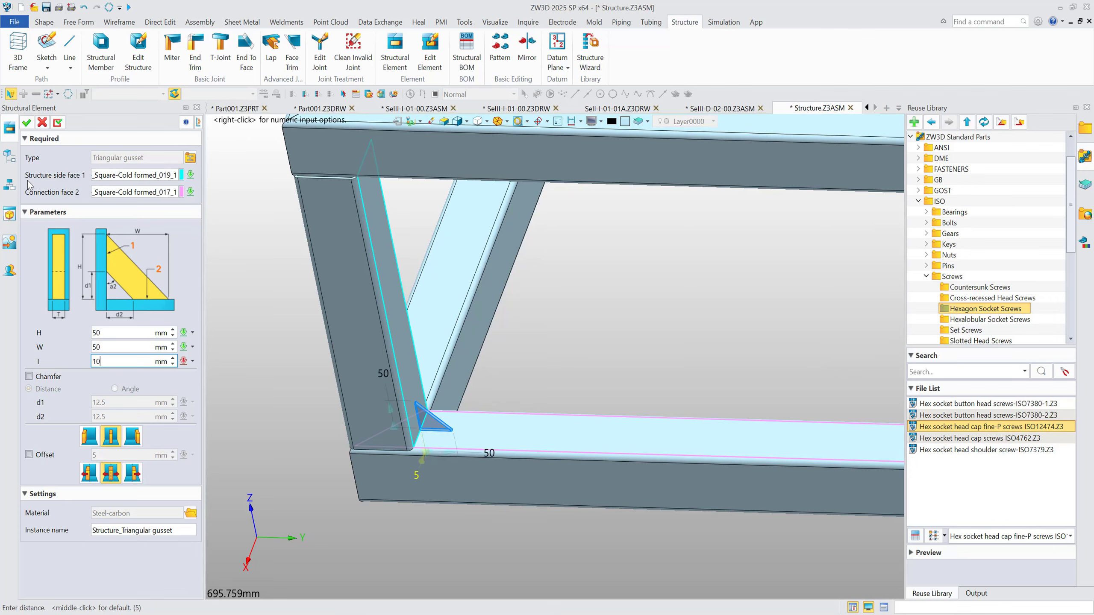
{"action": "left_click", "coordinate": [27, 124]}
Step: Review the Structural BOM table with combined rows, first by Overall Procurement and then by Cutting, and close it without applying
{"action": "scroll", "coordinate": [282, 439], "scroll_direction": "down", "scroll_amount": 6}
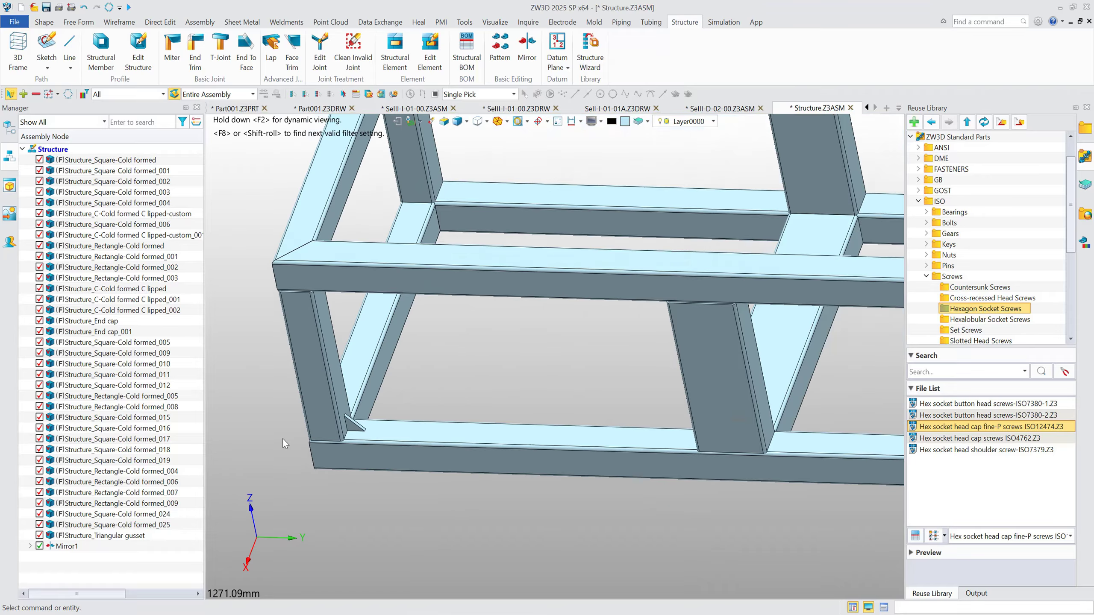
{"action": "middle_click_drag", "start_coordinate": [376, 414], "coordinate": [417, 390]}
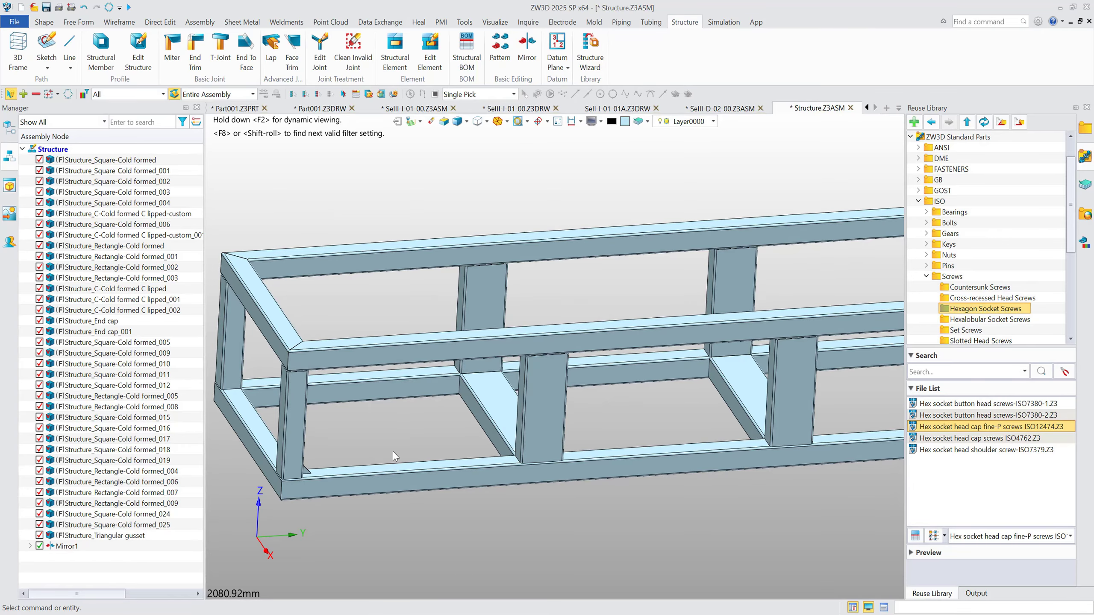
{"action": "scroll", "coordinate": [448, 507], "scroll_direction": "down", "scroll_amount": 5}
{"action": "middle_click_drag", "start_coordinate": [455, 488], "coordinate": [510, 539]}
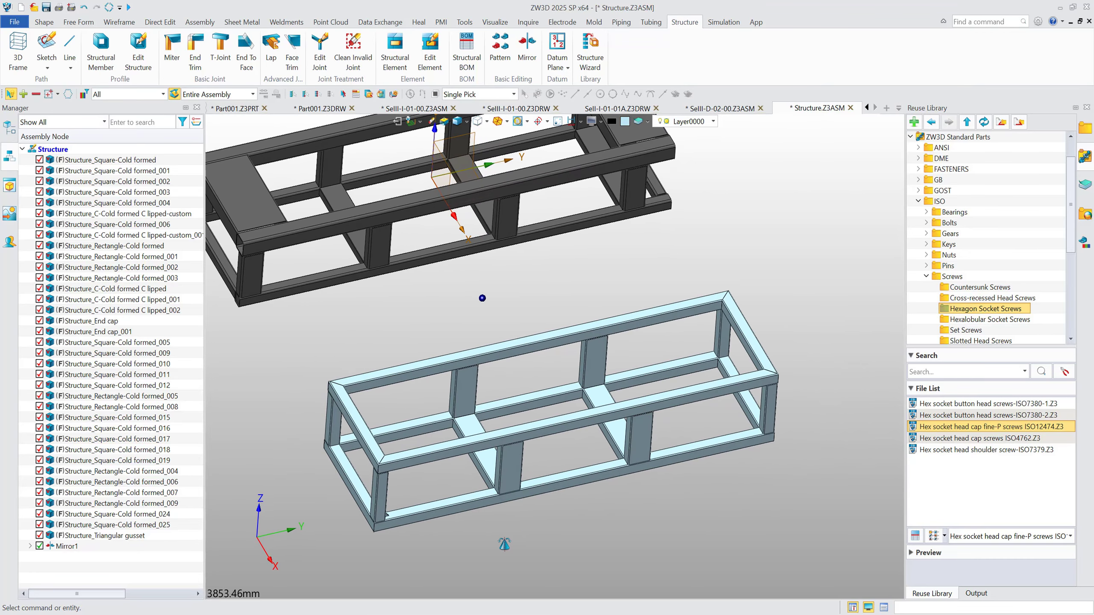
{"action": "left_click", "coordinate": [467, 52]}
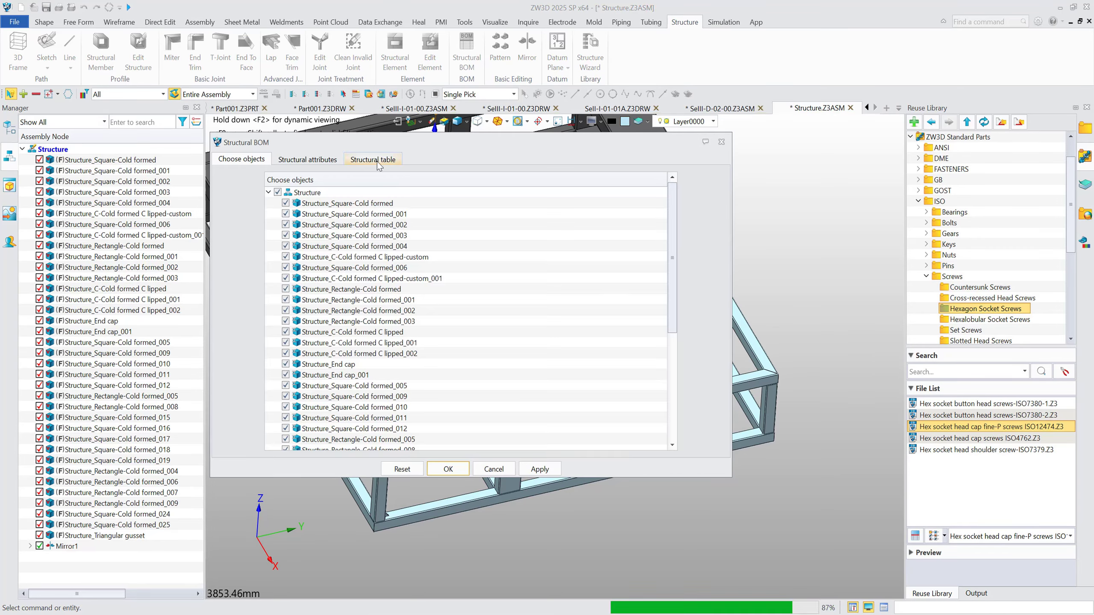
{"action": "left_click", "coordinate": [374, 160]}
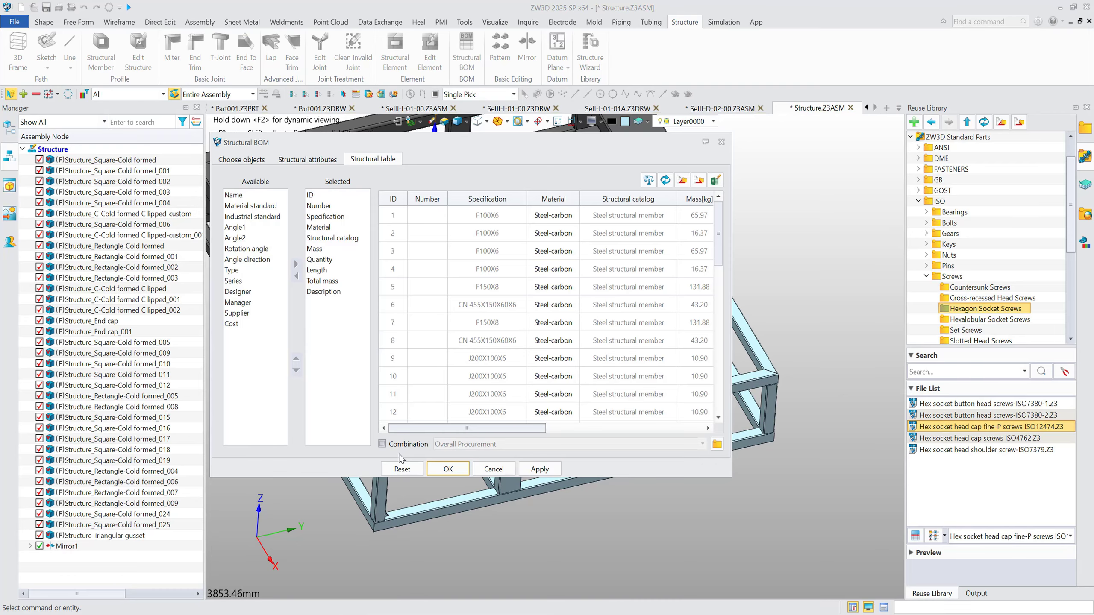
{"action": "left_click", "coordinate": [486, 451]}
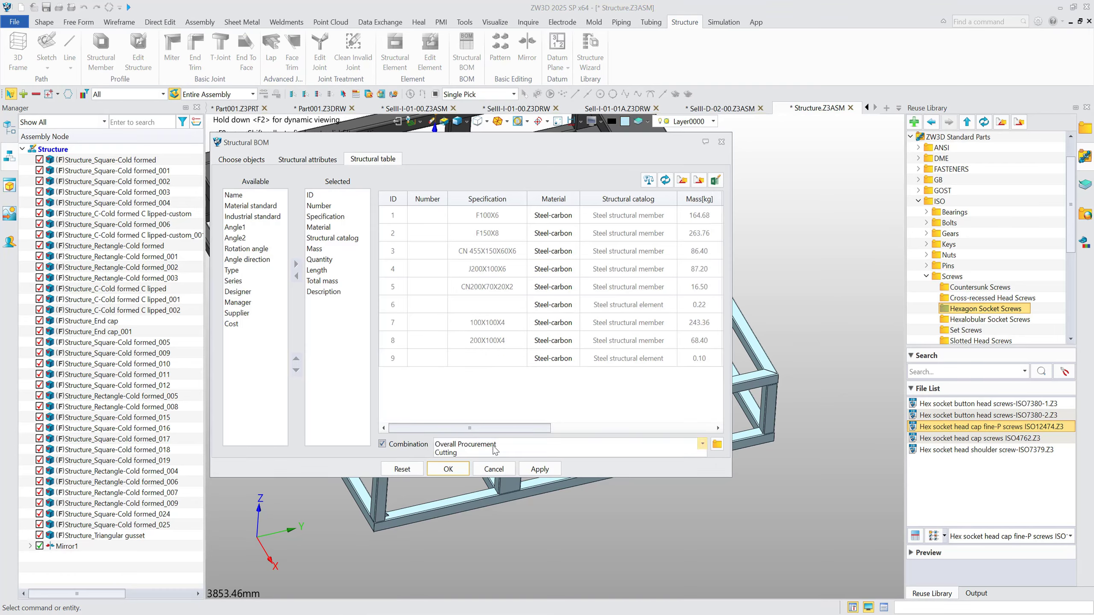
{"action": "left_click", "coordinate": [483, 460]}
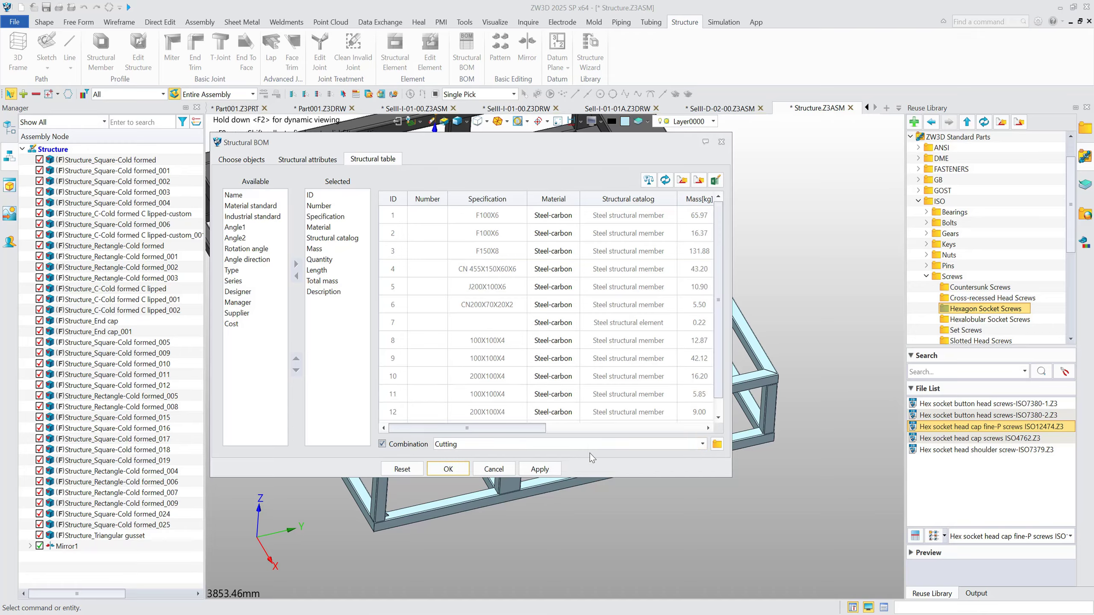
{"action": "left_click", "coordinate": [721, 142]}
Step: Delete the entire new light-blue frame below the original base frame, including its affected members and gusset
{"action": "left_click_drag", "start_coordinate": [275, 309], "coordinate": [821, 532]}
{"action": "key", "text": "Delete"}
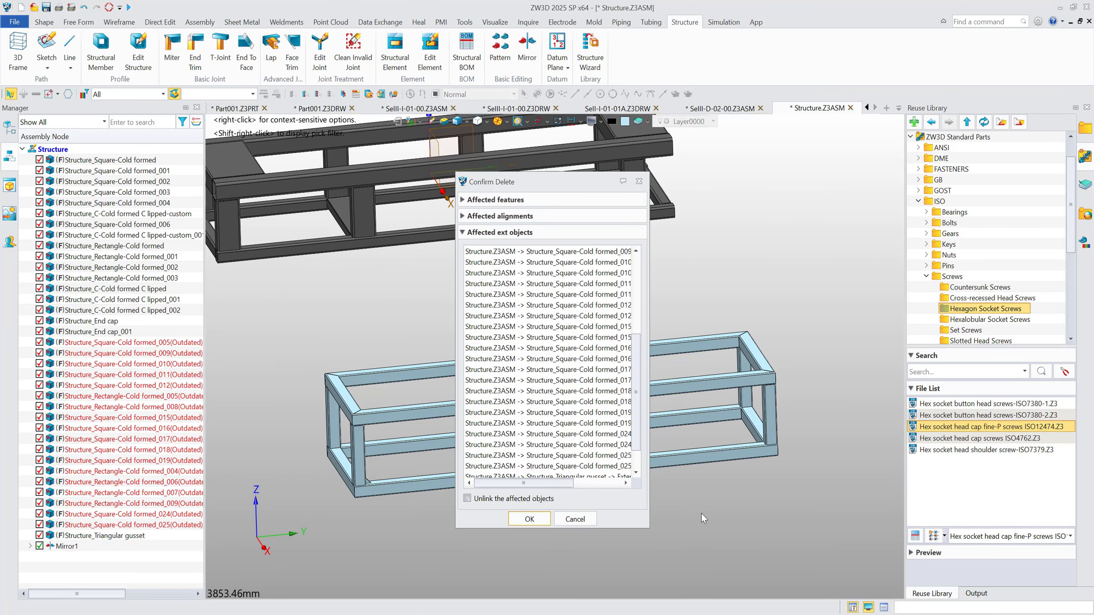
{"action": "left_click", "coordinate": [533, 521]}
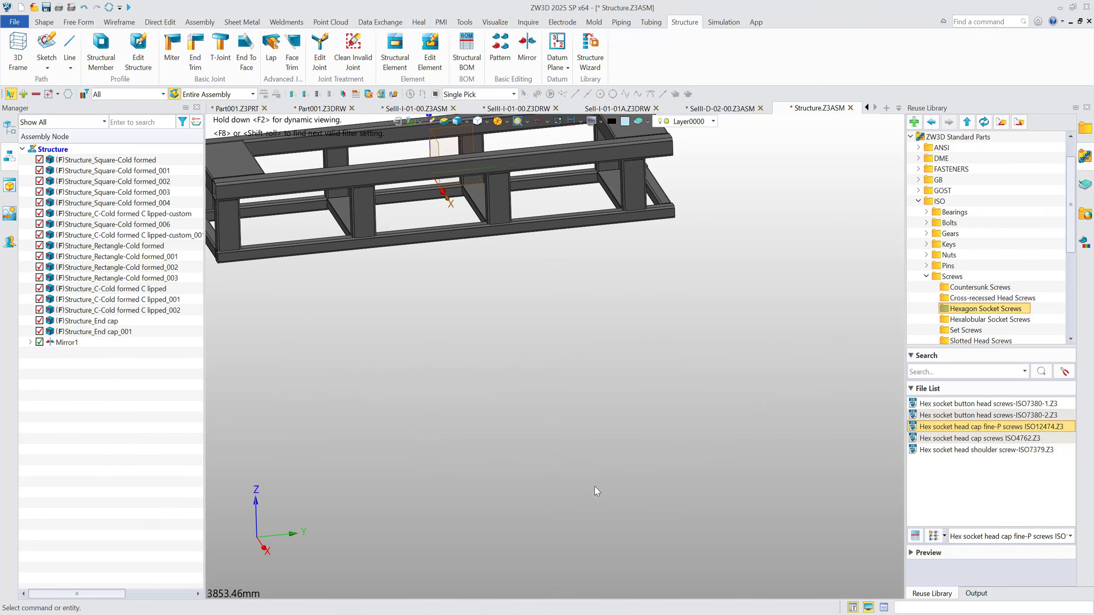
Step: Switch to the open 00-SeIII-ejection.Z3ASM assembly
{"action": "left_click", "coordinate": [307, 107]}
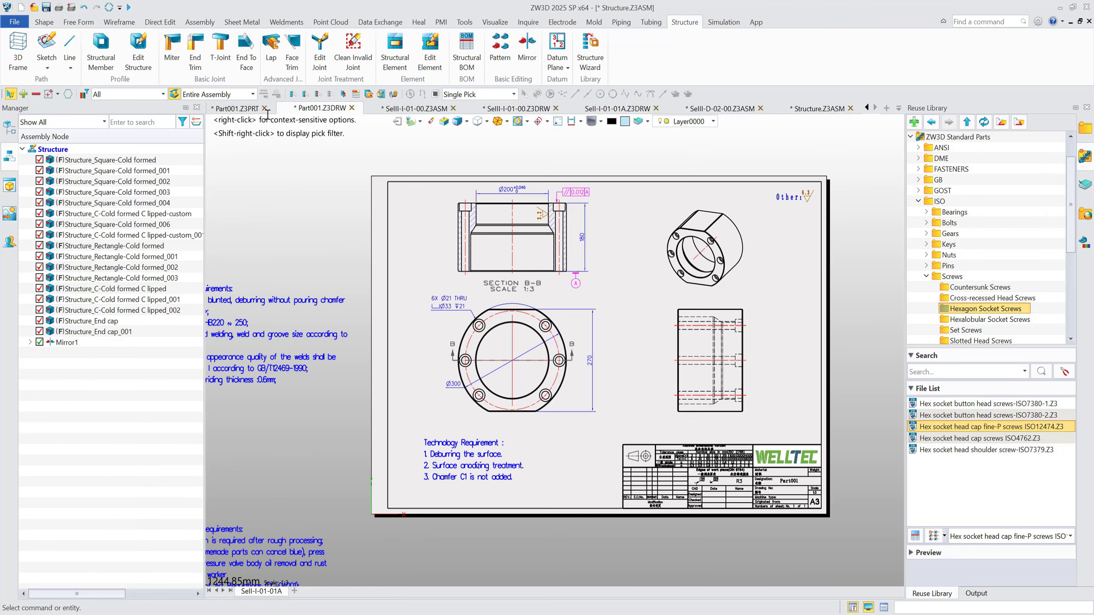
{"action": "left_click", "coordinate": [237, 108]}
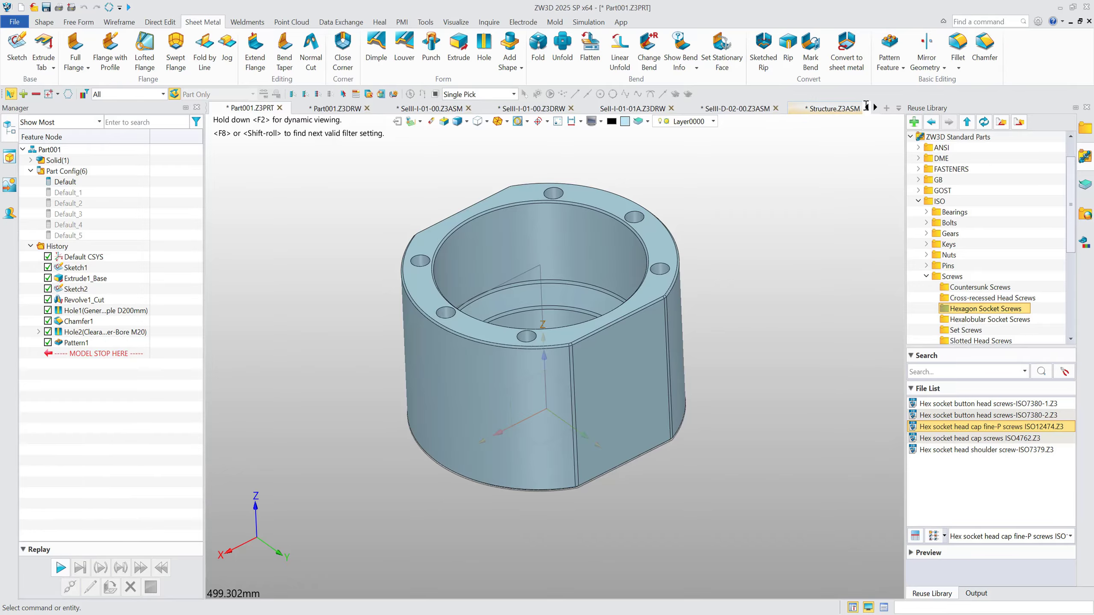
{"action": "left_click", "coordinate": [867, 106]}
{"action": "left_click", "coordinate": [261, 108]}
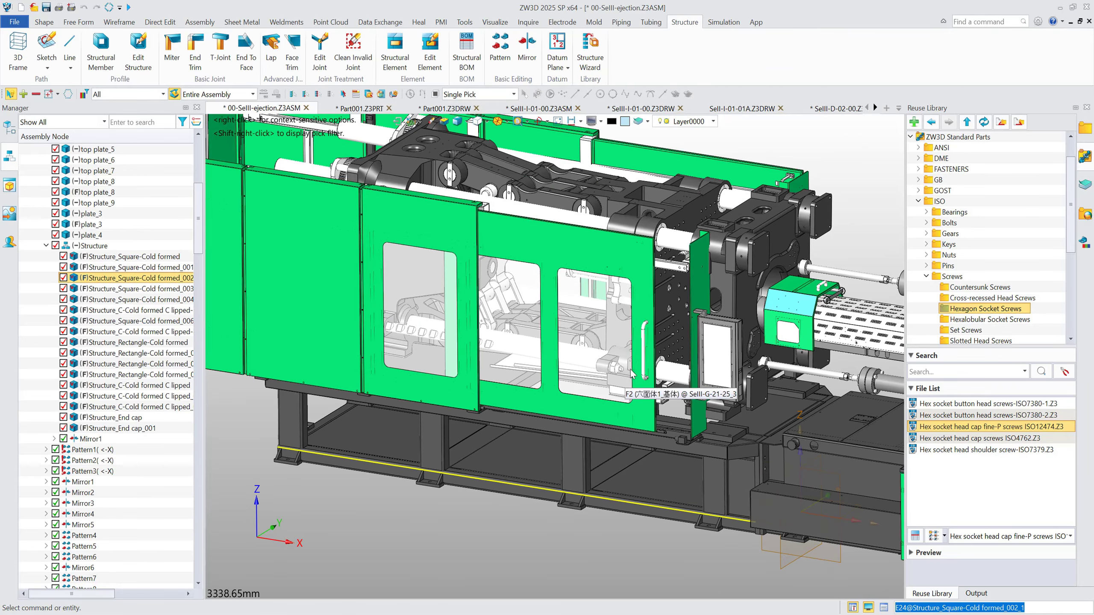
Step: Locate the clamping unit behind the green safety doors and open its subassembly SeIII-C-00-00 as a separate document
{"action": "scroll", "coordinate": [646, 339], "scroll_direction": "up", "scroll_amount": 5}
{"action": "left_click_drag", "start_coordinate": [654, 339], "coordinate": [523, 416]}
{"action": "scroll", "coordinate": [594, 502], "scroll_direction": "down", "scroll_amount": 5}
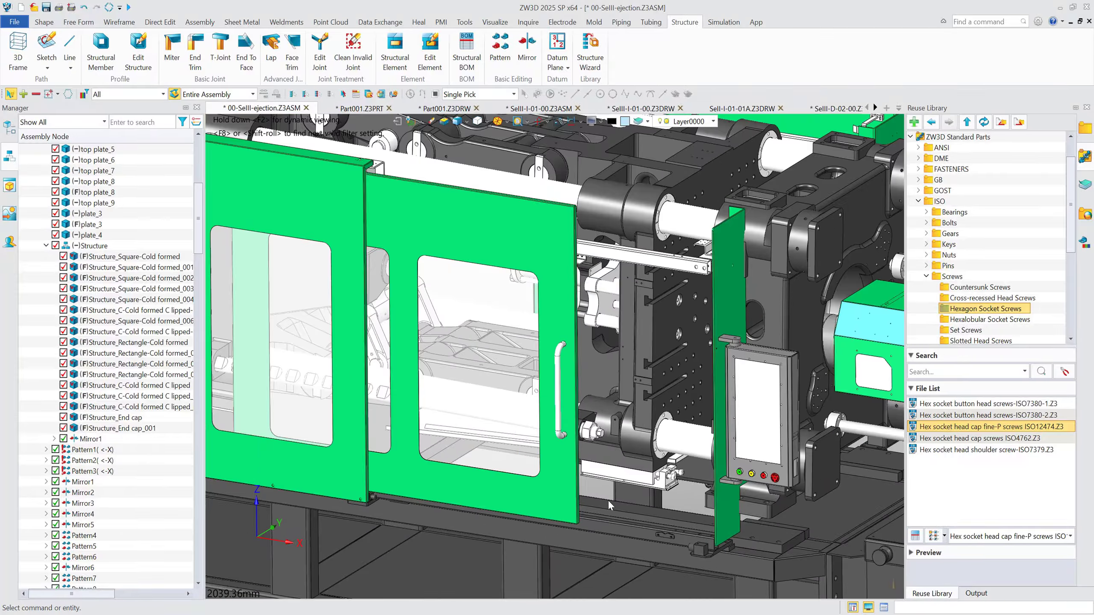
{"action": "scroll", "coordinate": [595, 420], "scroll_direction": "up", "scroll_amount": 3}
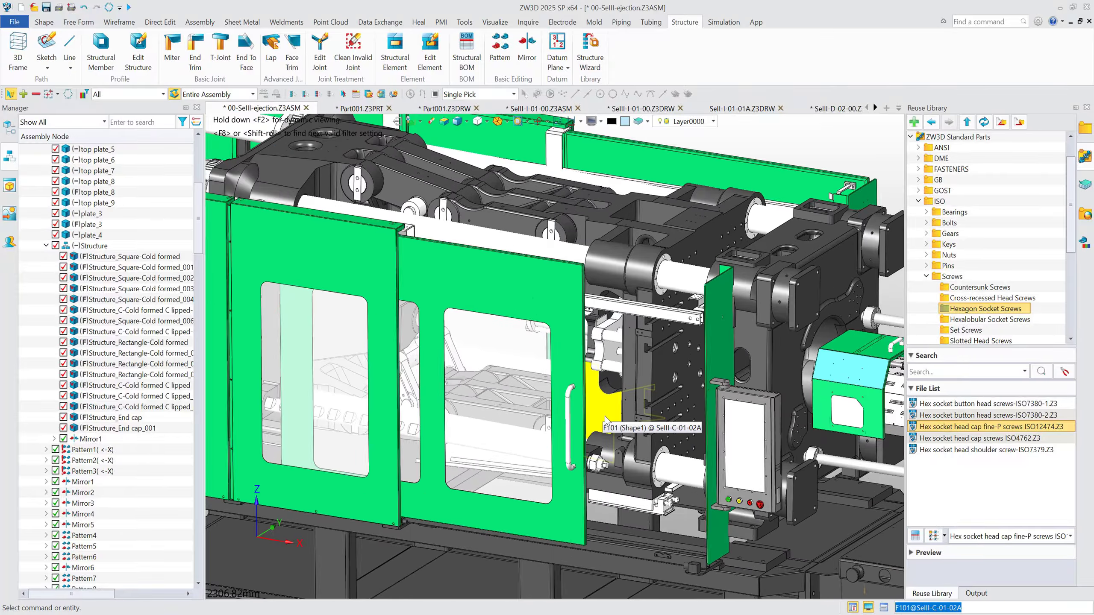
{"action": "left_click", "coordinate": [596, 420]}
{"action": "right_click", "coordinate": [605, 418]}
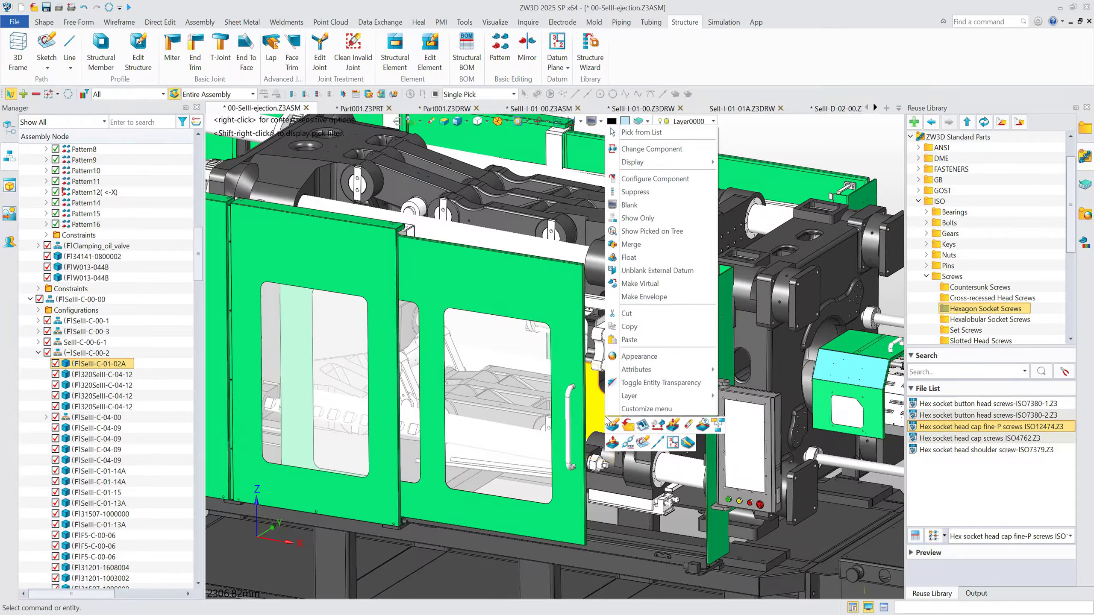
{"action": "left_click", "coordinate": [87, 303]}
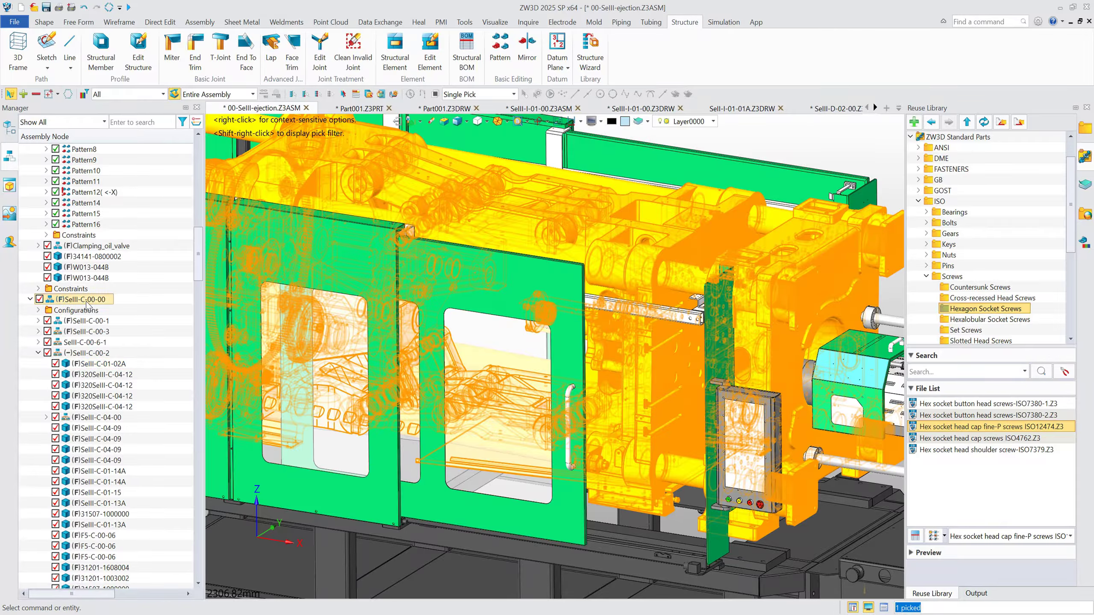
{"action": "right_click", "coordinate": [86, 304]}
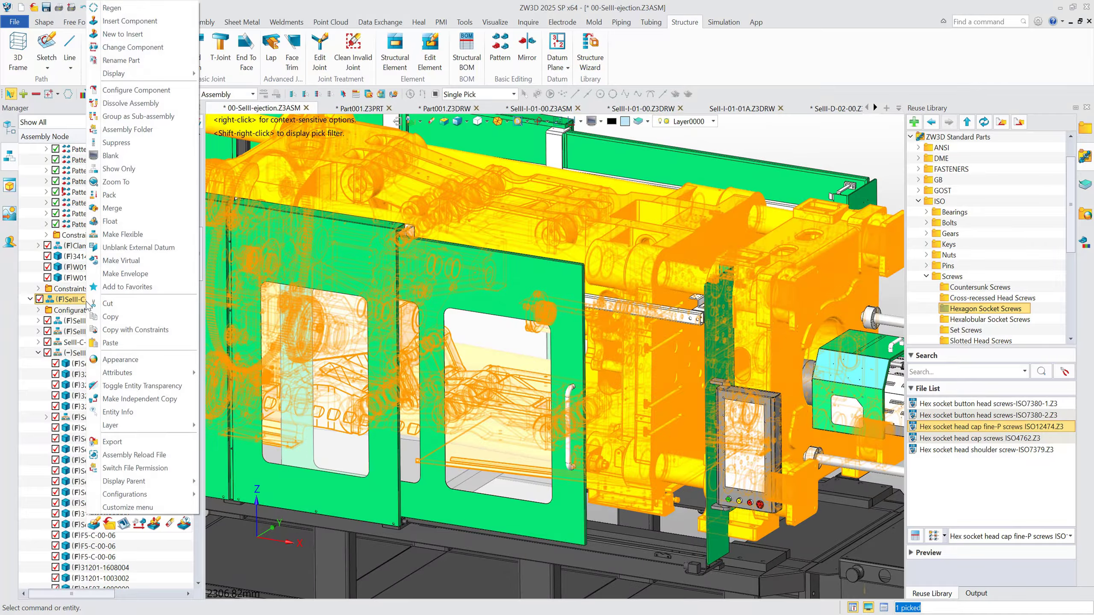
{"action": "left_click", "coordinate": [108, 524]}
Step: Move the toggle linkage of the clamping unit by dragging one of its components to a new point
{"action": "scroll", "coordinate": [616, 398], "scroll_direction": "up", "scroll_amount": 3}
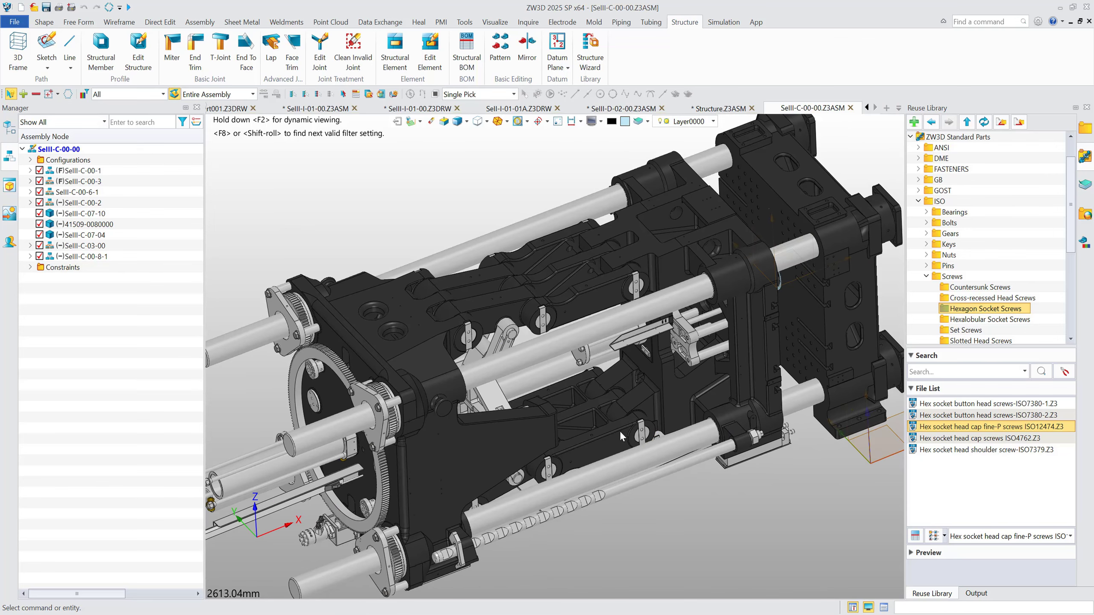
{"action": "scroll", "coordinate": [620, 414], "scroll_direction": "down", "scroll_amount": 1}
{"action": "scroll", "coordinate": [665, 382], "scroll_direction": "up", "scroll_amount": 2}
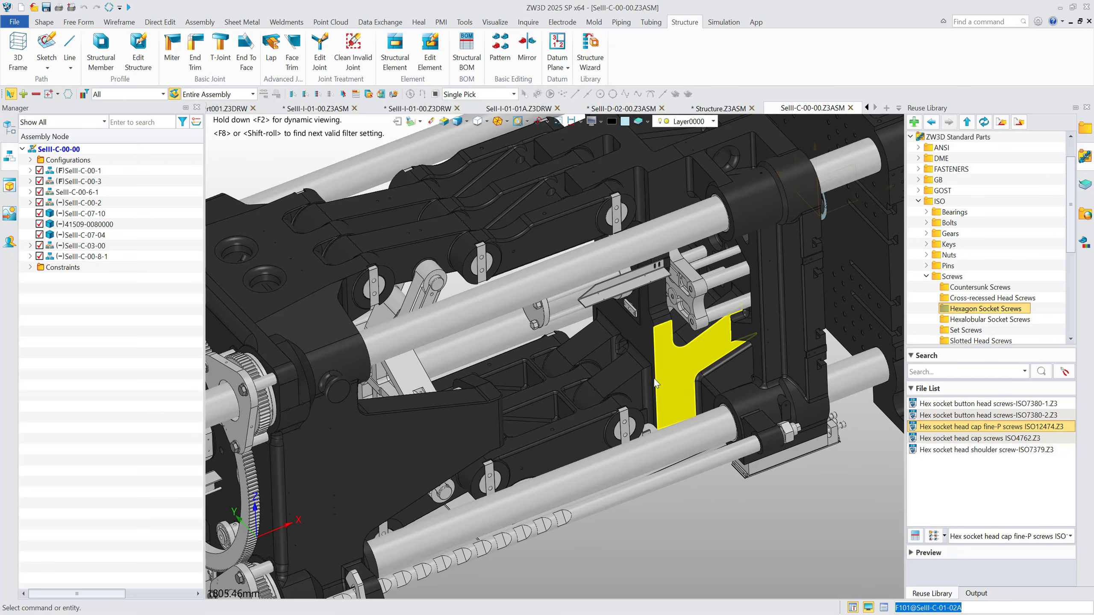
{"action": "left_click", "coordinate": [453, 434]}
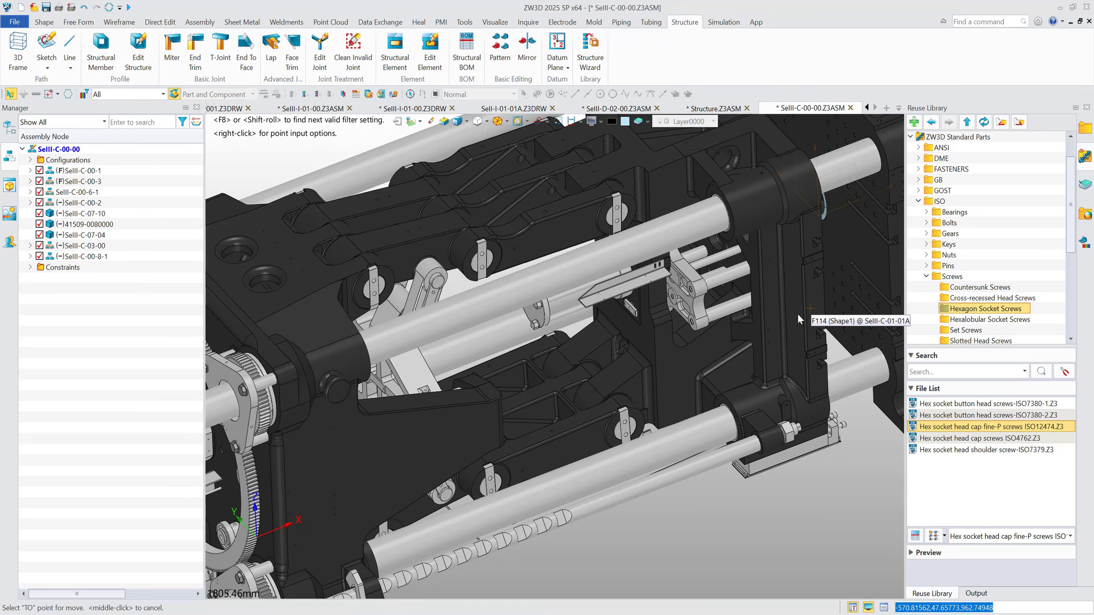
{"action": "left_click", "coordinate": [572, 403]}
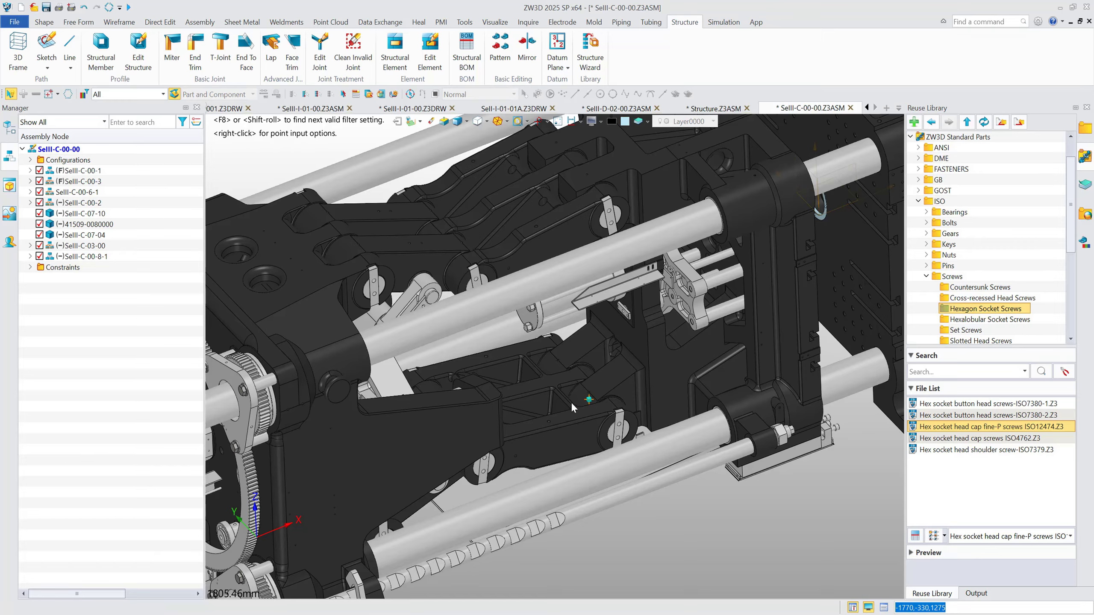
{"action": "scroll", "coordinate": [504, 428], "scroll_direction": "down", "scroll_amount": 3}
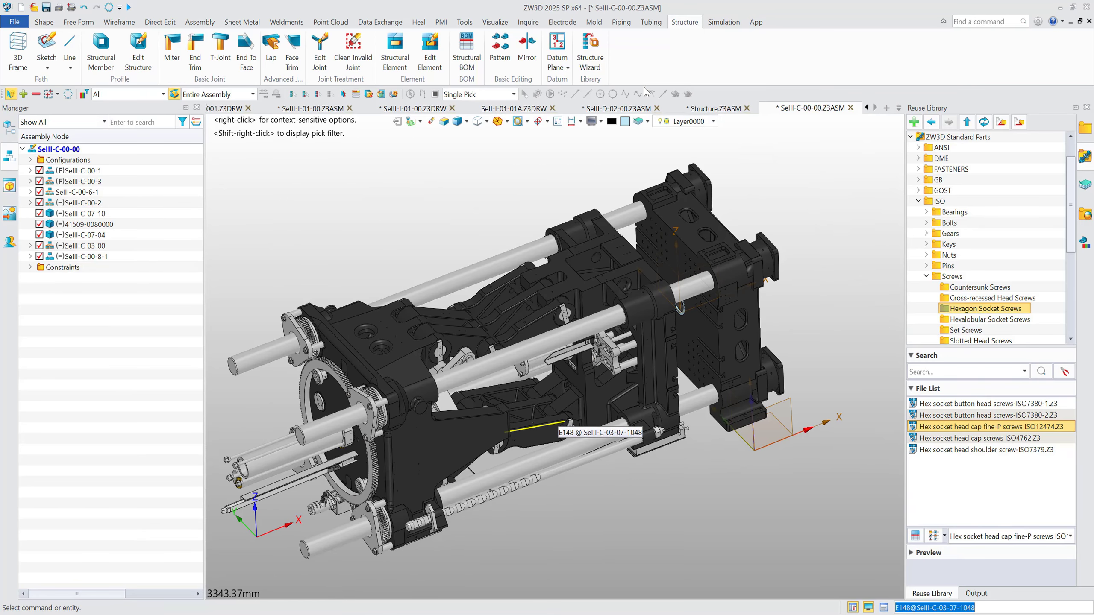
Step: Open the assembly's animation 动画1, set the playback mode to Reciprocate play and play it
{"action": "left_click", "coordinate": [200, 22]}
{"action": "left_click", "coordinate": [736, 56]}
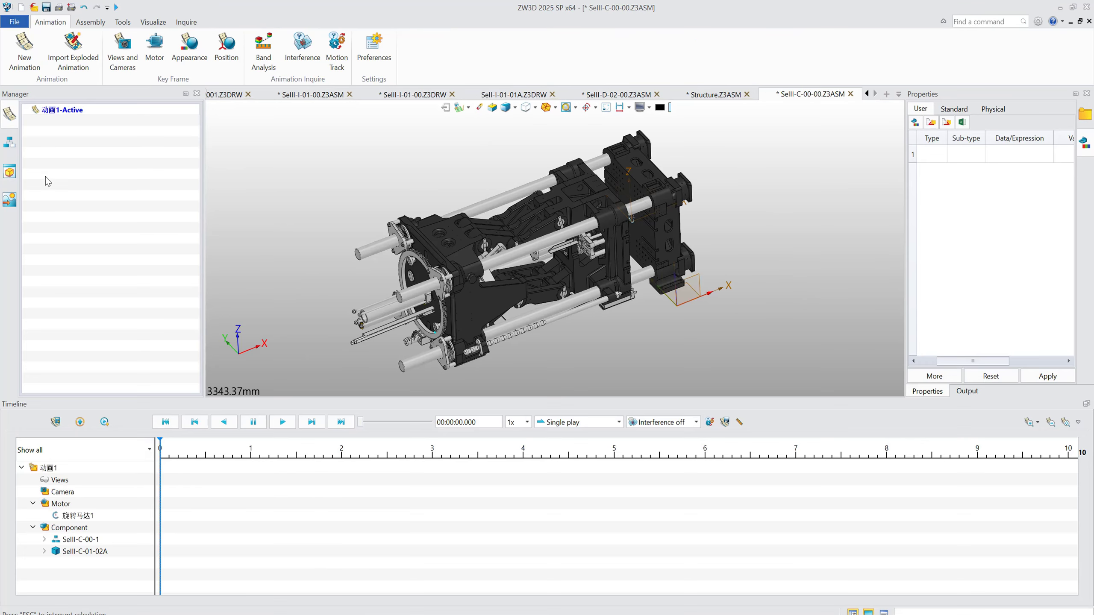
{"action": "left_click", "coordinate": [619, 422]}
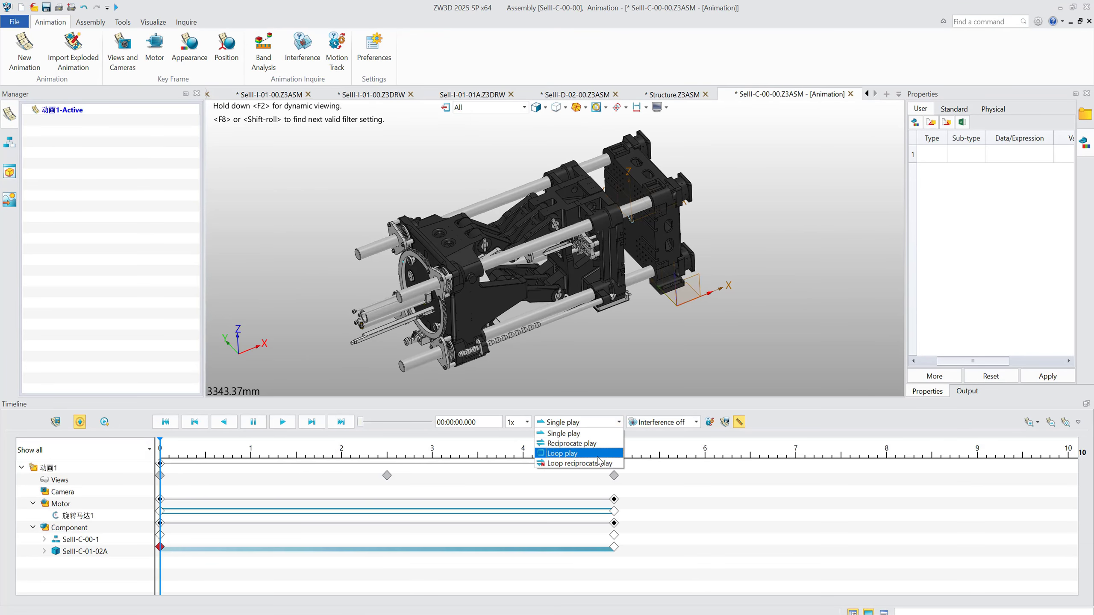
{"action": "left_click", "coordinate": [571, 444]}
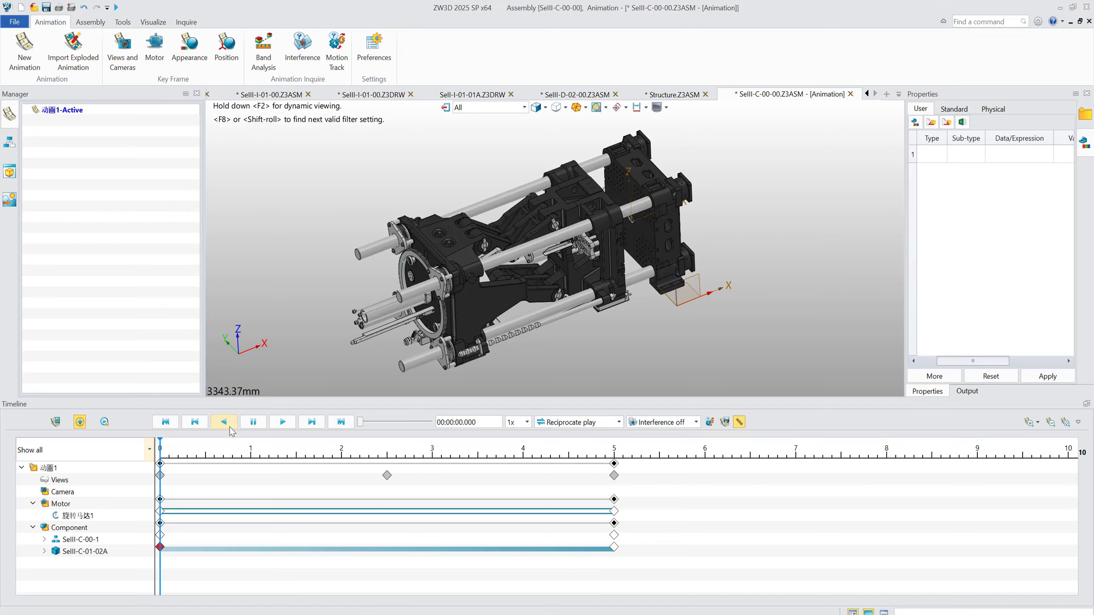
{"action": "left_click", "coordinate": [287, 425]}
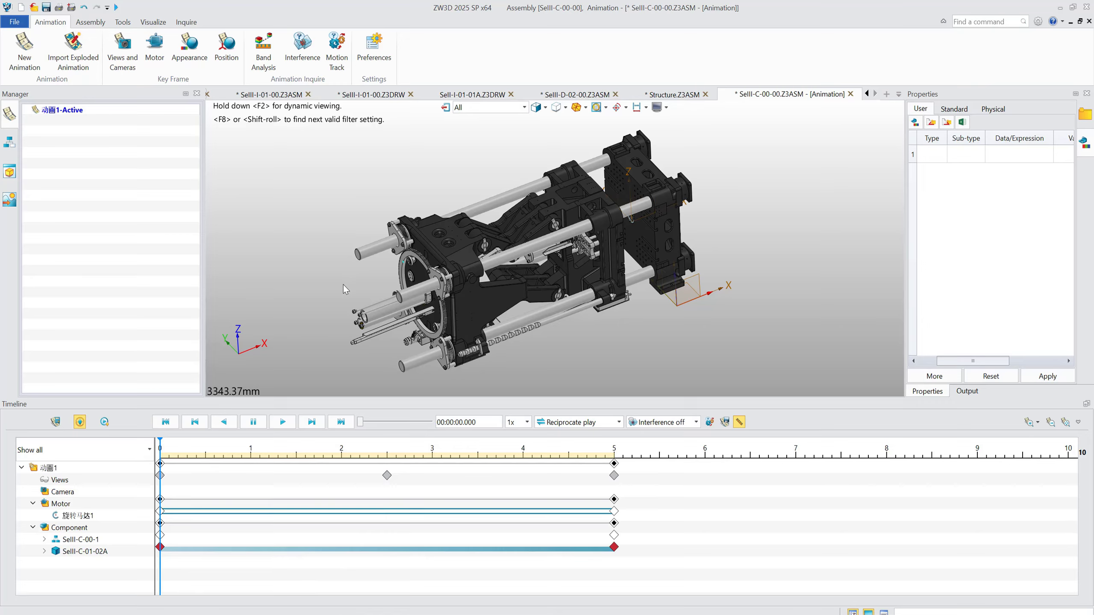
Step: Set the playback mode to Loop play, play the animation, pause it and exit the animation environment
{"action": "left_click", "coordinate": [589, 423]}
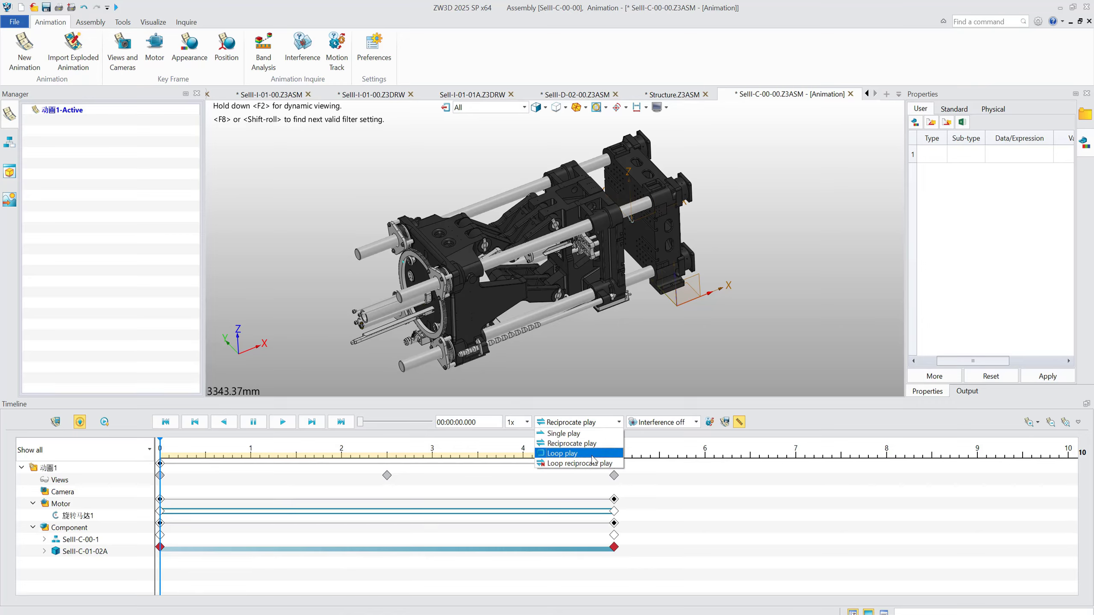
{"action": "left_click", "coordinate": [562, 454]}
{"action": "left_click", "coordinate": [283, 422]}
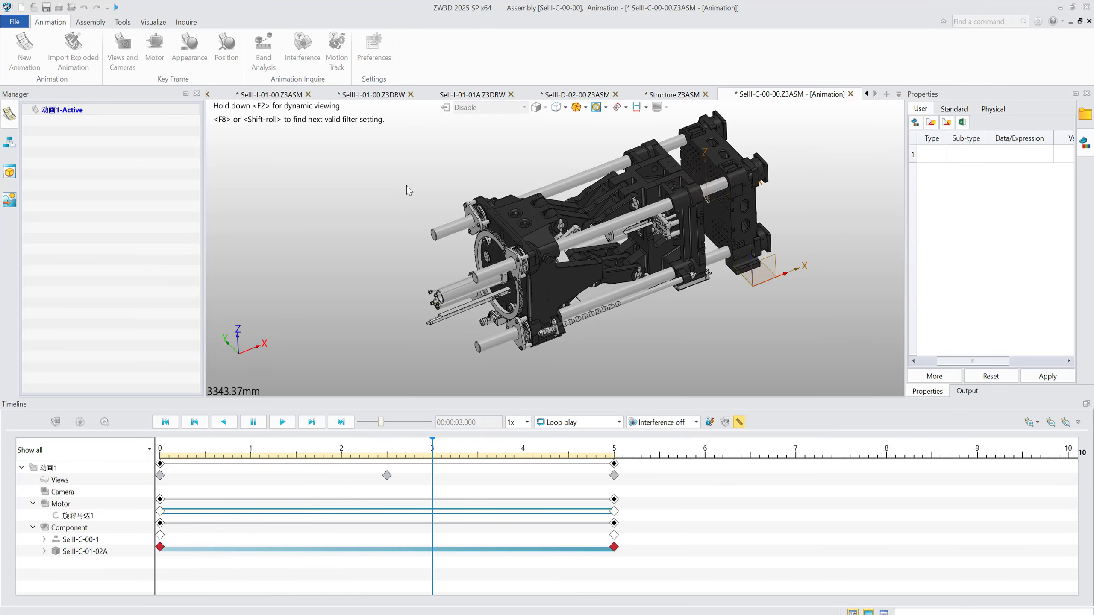
{"action": "left_click", "coordinate": [254, 423]}
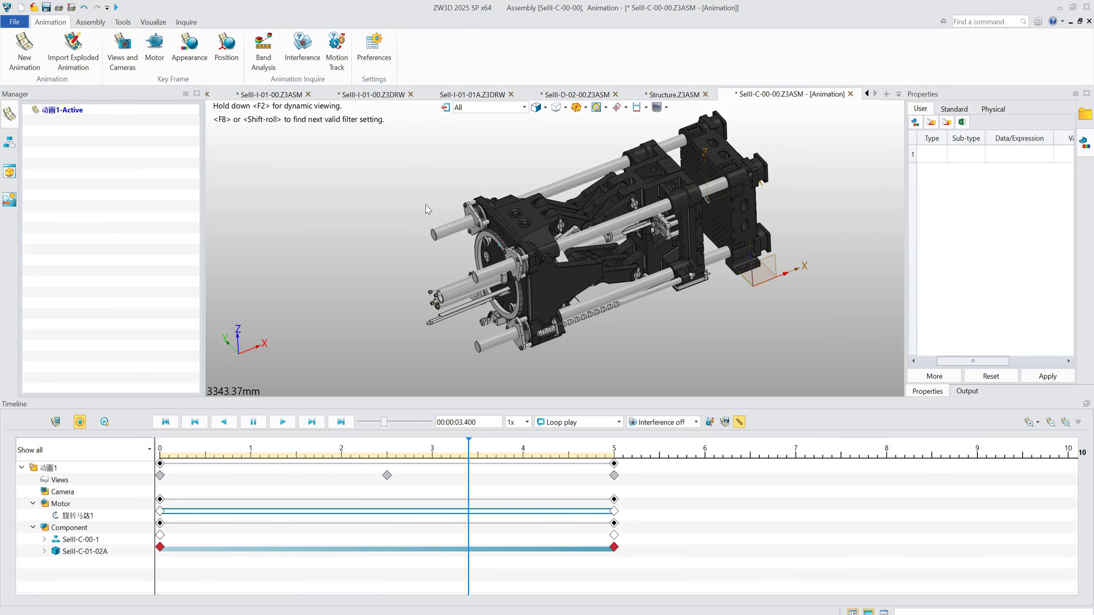
{"action": "left_click", "coordinate": [445, 109]}
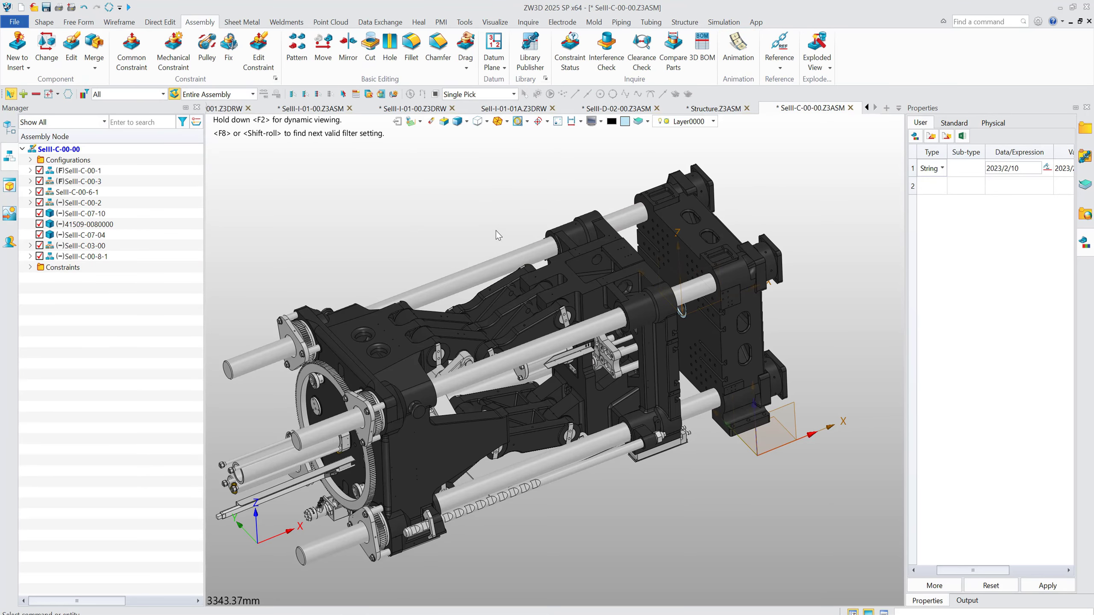
Step: Open the toggle link SeIII-C-03-06-01 in the upper clamping linkage as a separate part document
{"action": "middle_click_drag", "start_coordinate": [480, 265], "coordinate": [468, 228]}
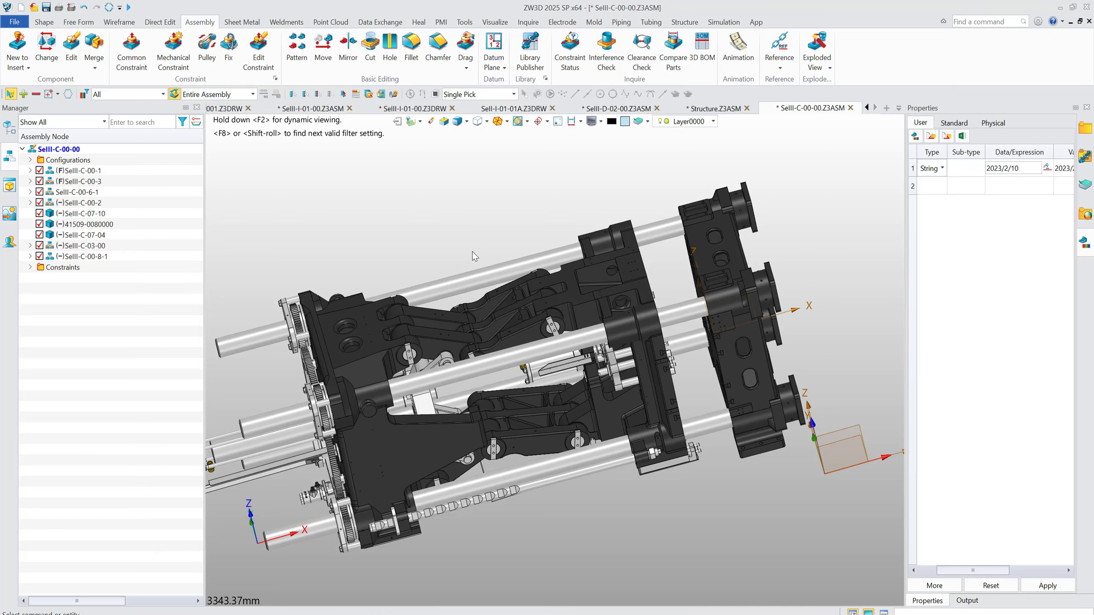
{"action": "middle_click_drag", "start_coordinate": [454, 243], "coordinate": [474, 233]}
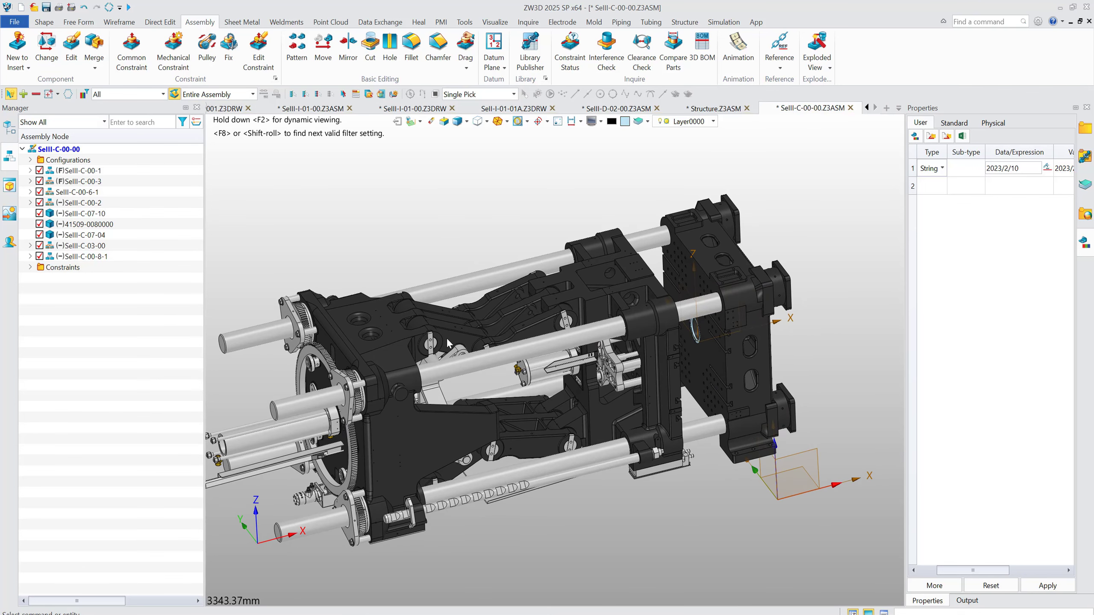
{"action": "scroll", "coordinate": [458, 338], "scroll_direction": "up", "scroll_amount": 5}
{"action": "left_click", "coordinate": [460, 343]}
{"action": "middle_click_drag", "start_coordinate": [460, 343], "coordinate": [426, 350]}
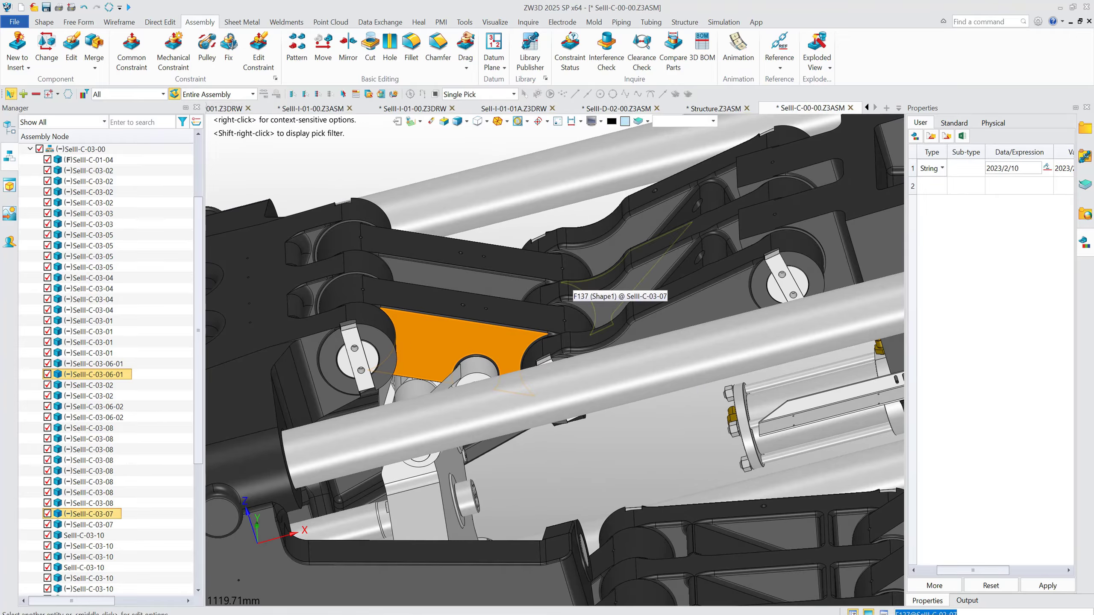
{"action": "left_click_drag", "start_coordinate": [569, 309], "coordinate": [409, 273]}
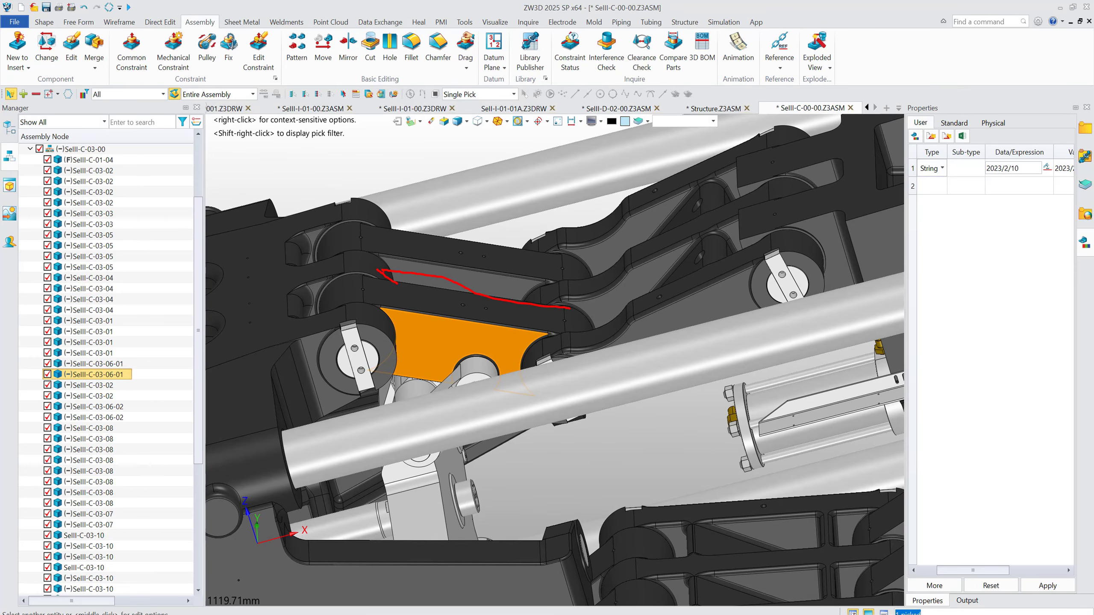
{"action": "right_click", "coordinate": [436, 343]}
{"action": "left_click", "coordinate": [454, 331]}
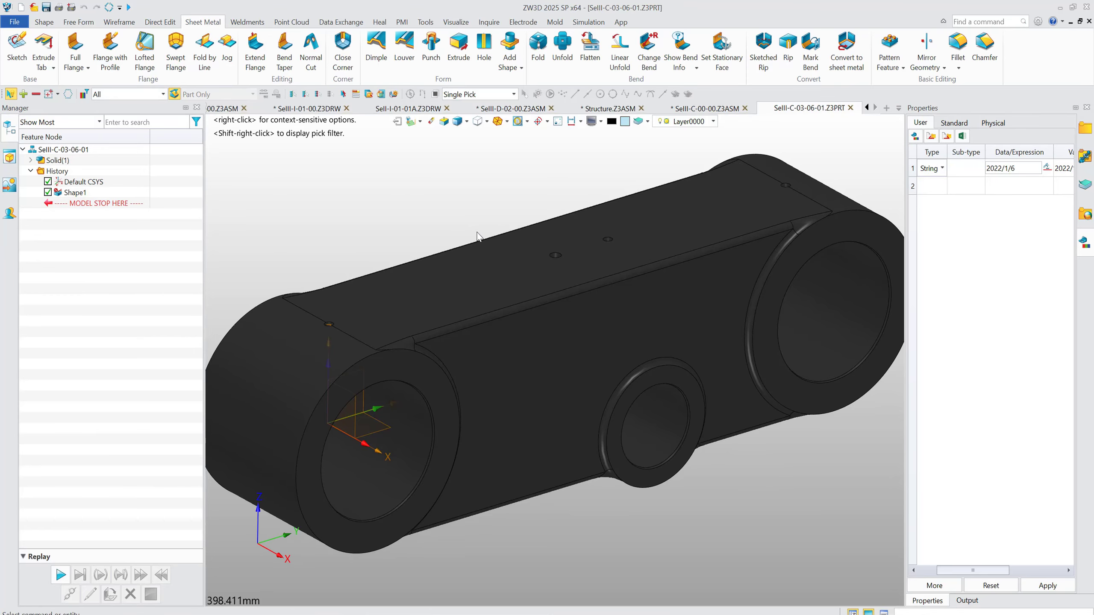
Step: Create a new structural simulation of type Static for the link part
{"action": "left_click", "coordinate": [589, 22]}
{"action": "scroll", "coordinate": [507, 253], "scroll_direction": "down", "scroll_amount": 2}
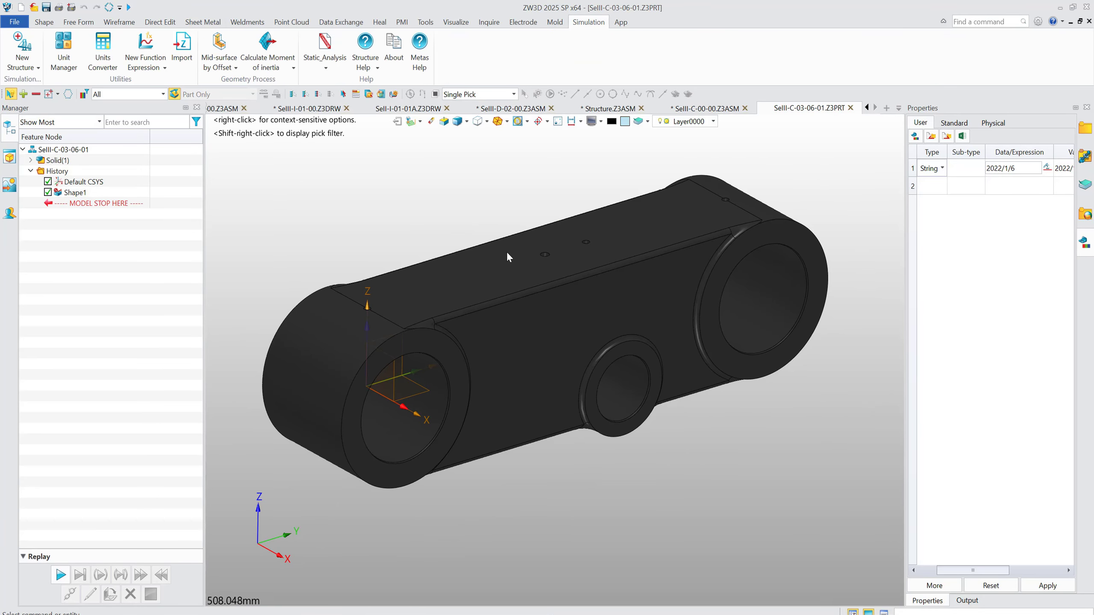
{"action": "left_click", "coordinate": [21, 45]}
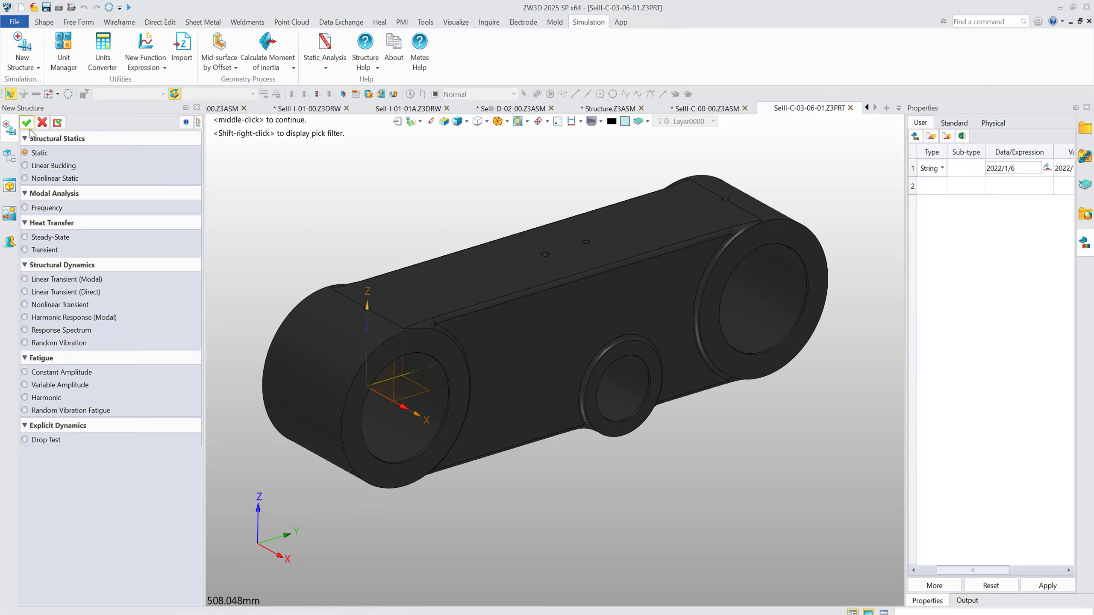
{"action": "left_click", "coordinate": [26, 122]}
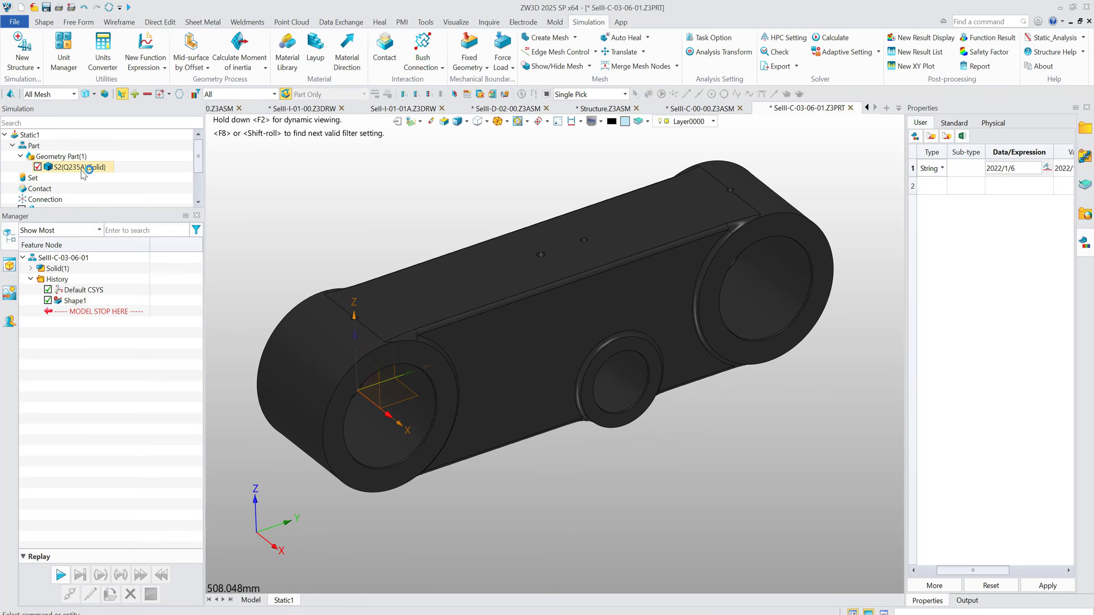
Step: Assign the Steel[Stainless Steel 304] material from the system's Structural Properties library to the solid S2
{"action": "right_click", "coordinate": [84, 173]}
{"action": "left_click", "coordinate": [112, 178]}
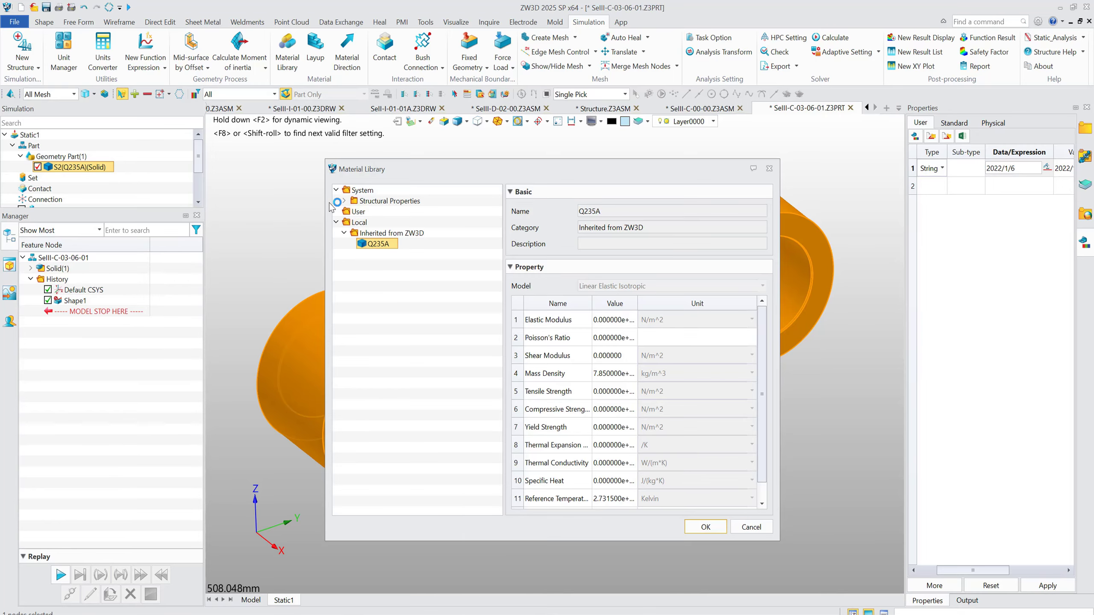
{"action": "left_click", "coordinate": [343, 201]}
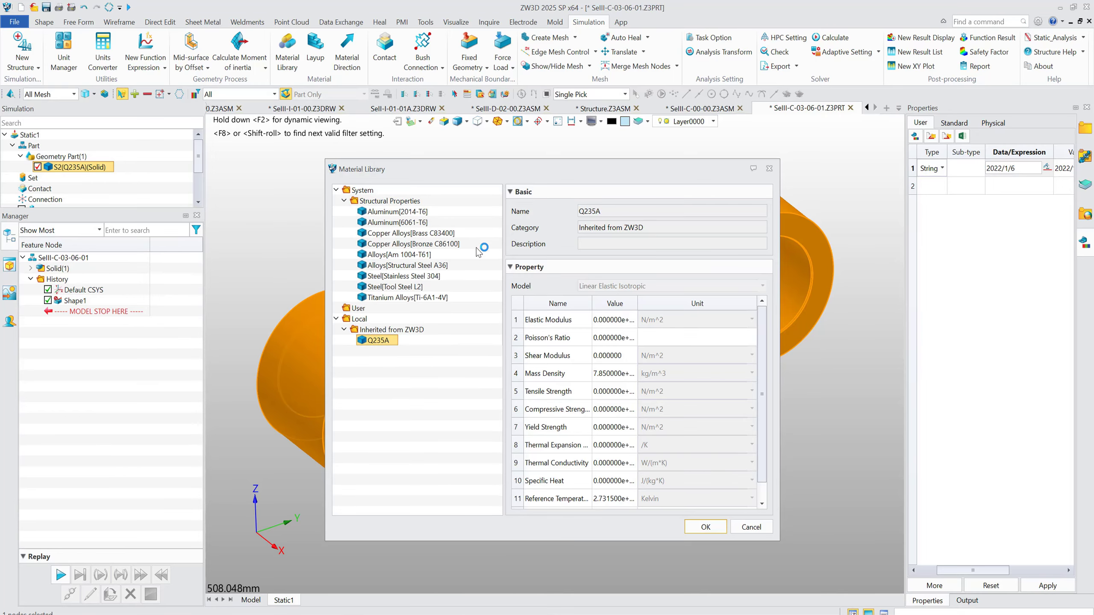
{"action": "left_click", "coordinate": [448, 276]}
{"action": "left_click", "coordinate": [706, 527]}
Step: Apply a fixed constraint to the inner face of the large hole at the coordinate-origin end of the link
{"action": "scroll", "coordinate": [87, 186], "scroll_direction": "down", "scroll_amount": 1}
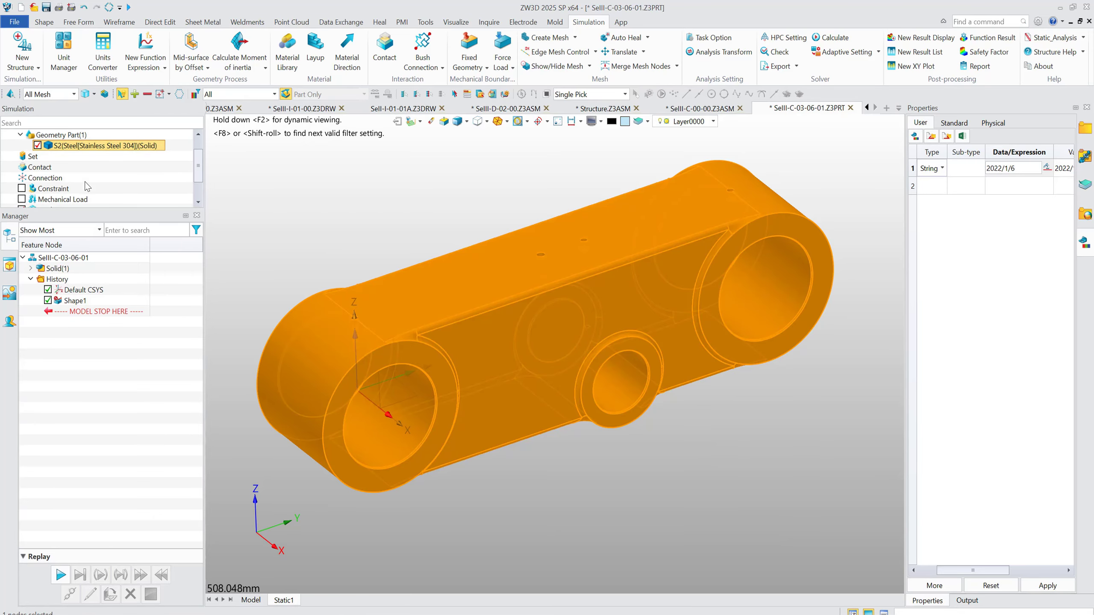
{"action": "scroll", "coordinate": [88, 186], "scroll_direction": "down", "scroll_amount": 1}
{"action": "right_click", "coordinate": [91, 179]}
{"action": "left_click", "coordinate": [102, 188]}
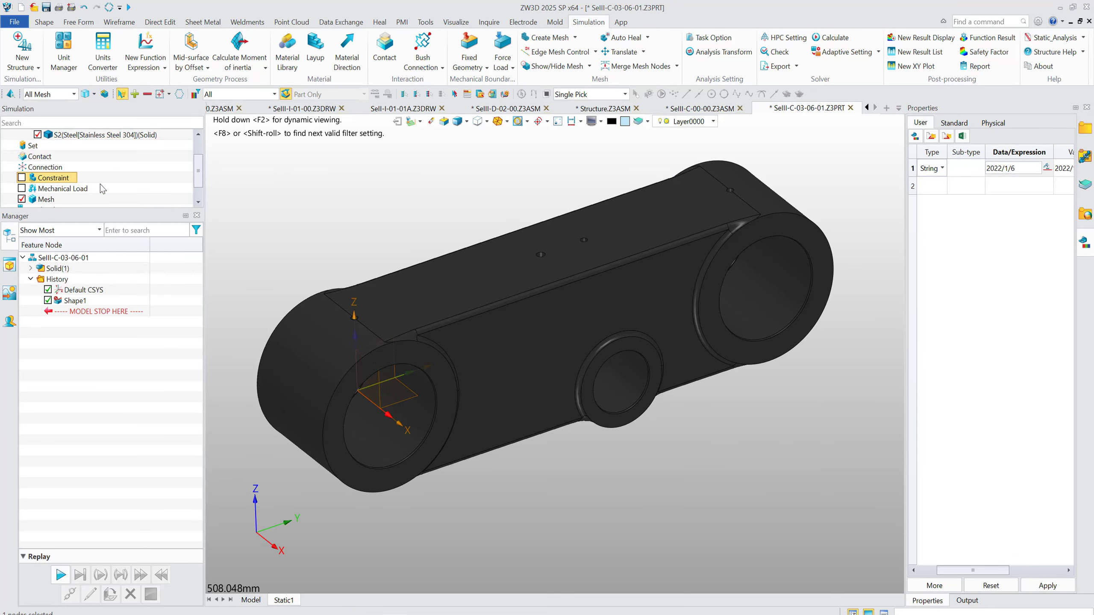
{"action": "left_click", "coordinate": [372, 439]}
{"action": "left_click", "coordinate": [26, 231]}
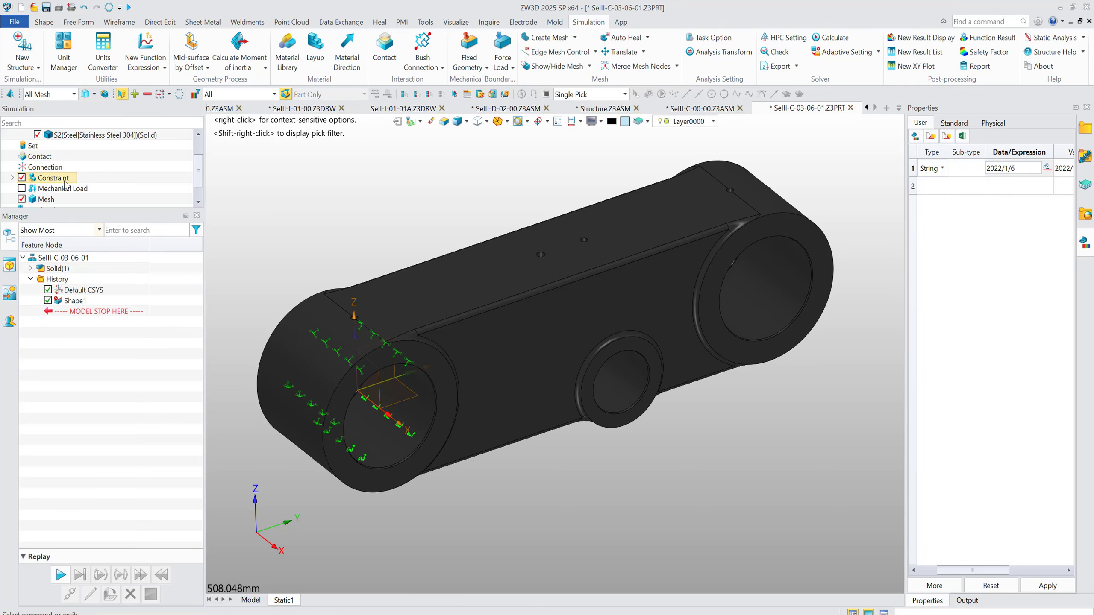
Step: Apply a 20000 N force load to the inner face of the opposite large hole, with direction 0,-1,-0 along the link
{"action": "right_click", "coordinate": [72, 188]}
{"action": "left_click", "coordinate": [99, 194]}
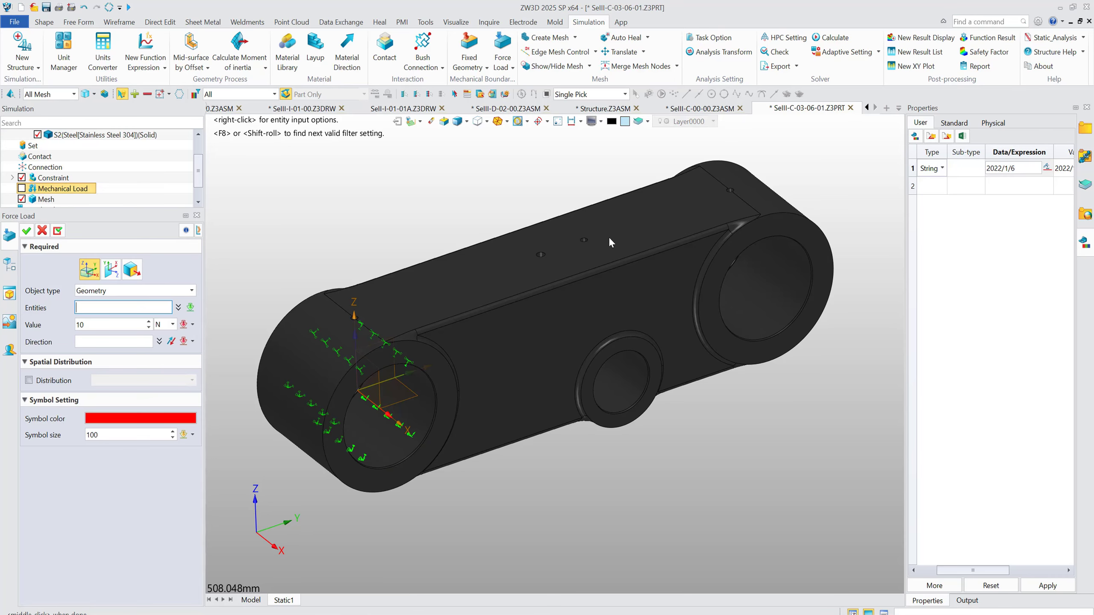
{"action": "left_click", "coordinate": [747, 308]}
{"action": "middle_click_drag", "start_coordinate": [747, 308], "coordinate": [697, 318]}
{"action": "left_click", "coordinate": [109, 326]}
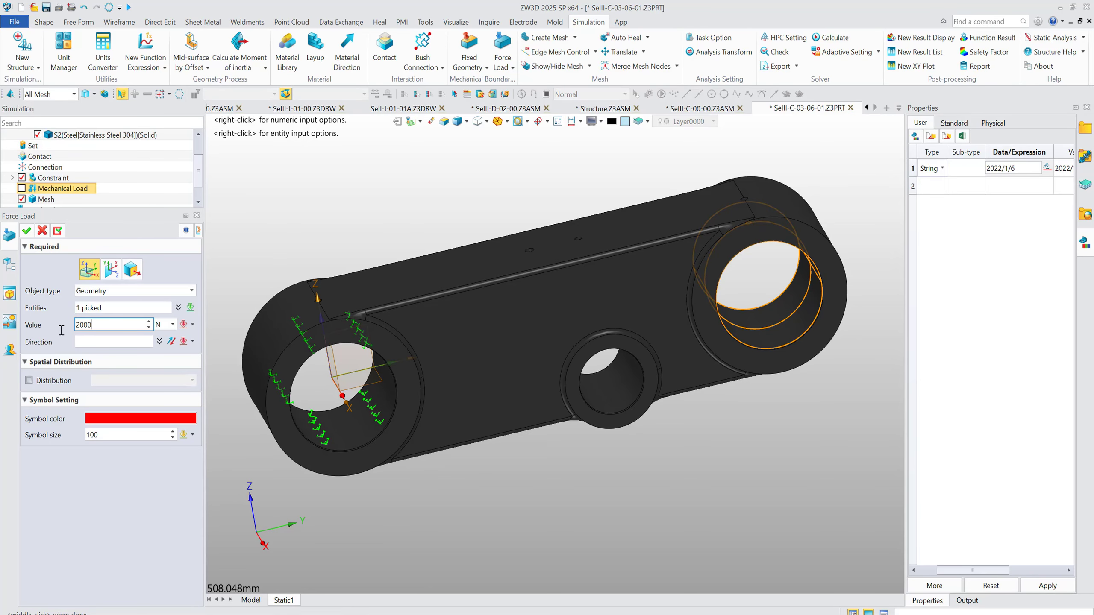
{"action": "left_click", "coordinate": [123, 343]}
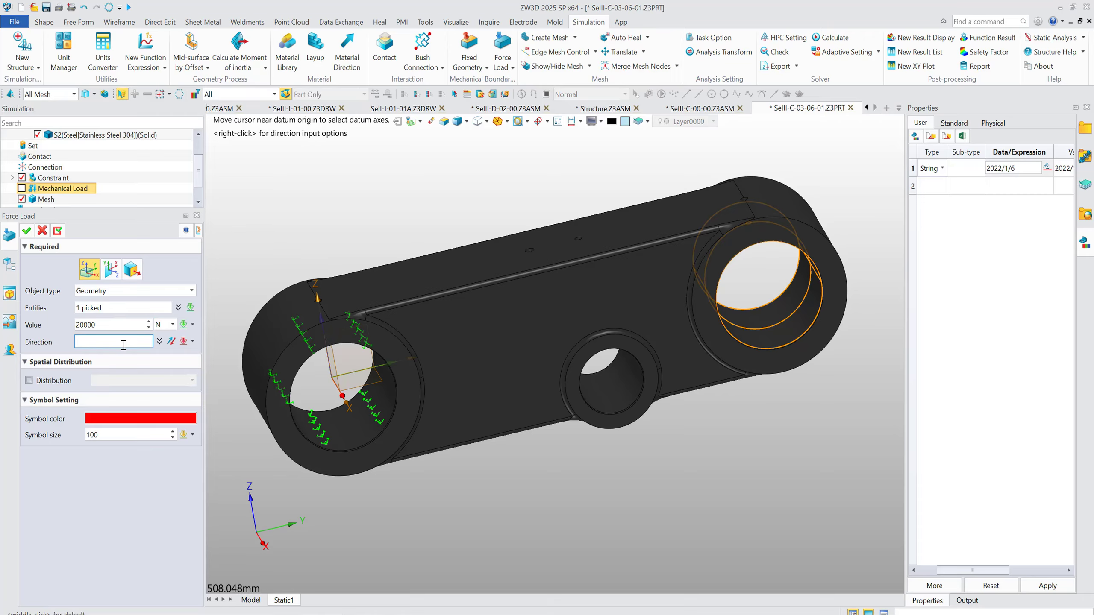
{"action": "left_click", "coordinate": [642, 251]}
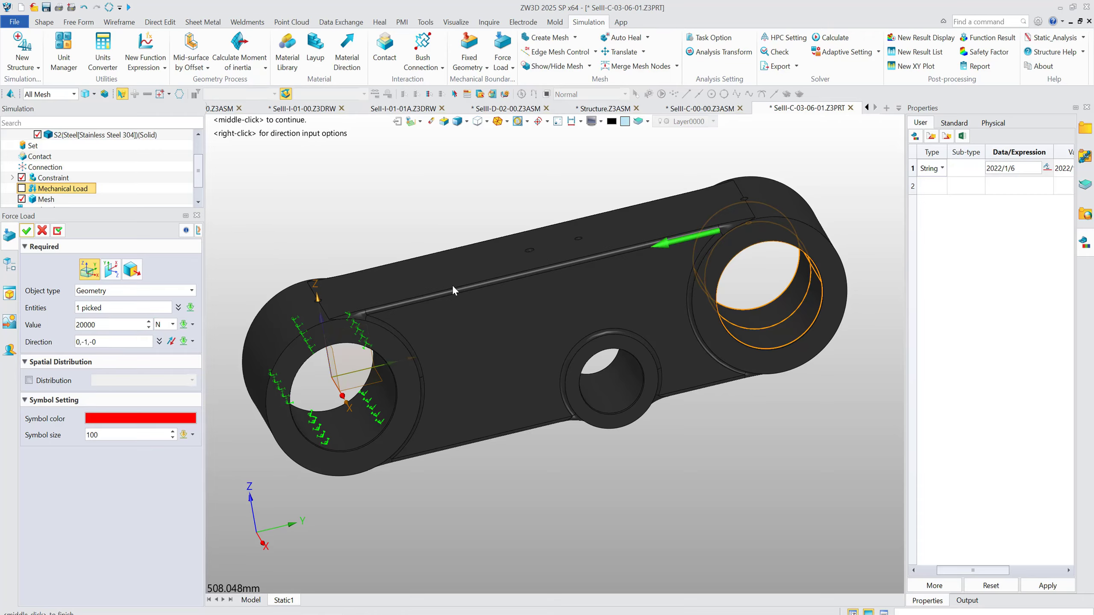
{"action": "left_click", "coordinate": [27, 230]}
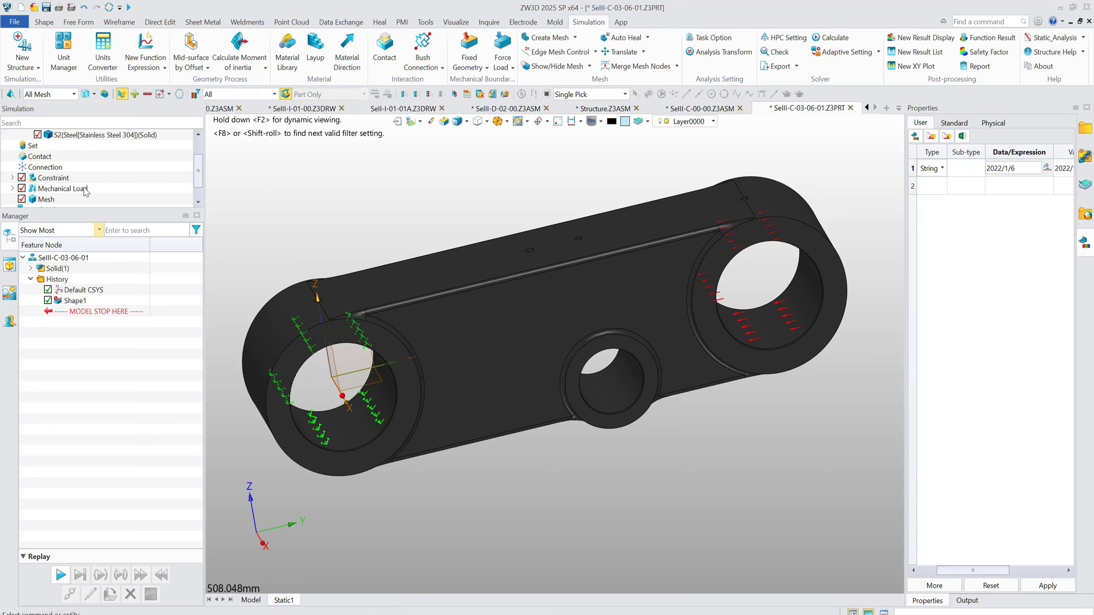
Step: Create a mesh on the link with a finer density, giving an element size of 17.67514 mm
{"action": "right_click", "coordinate": [49, 194]}
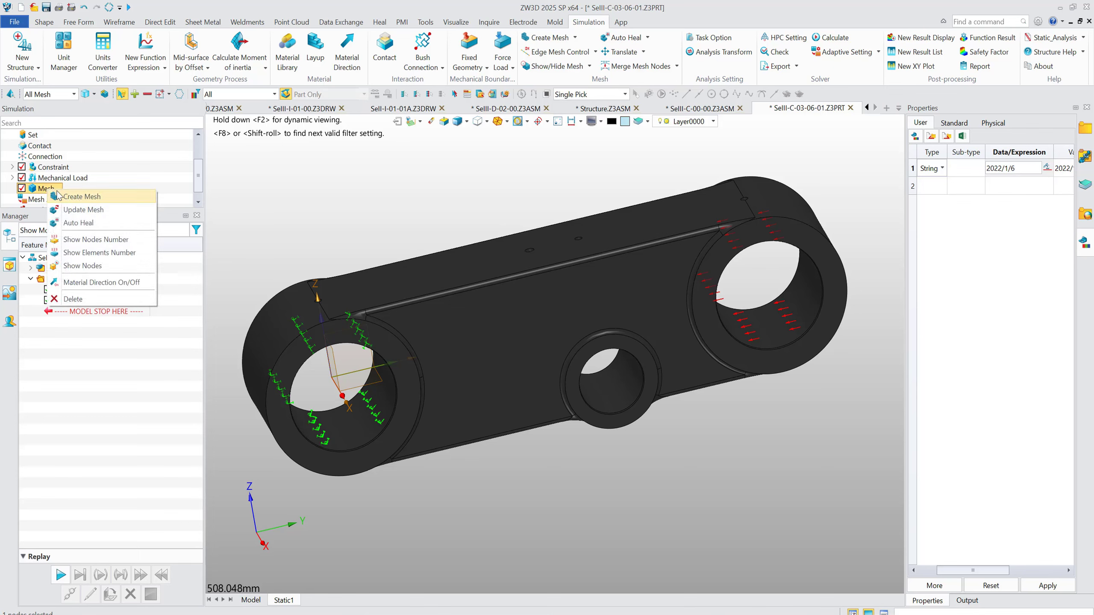
{"action": "left_click", "coordinate": [84, 197]}
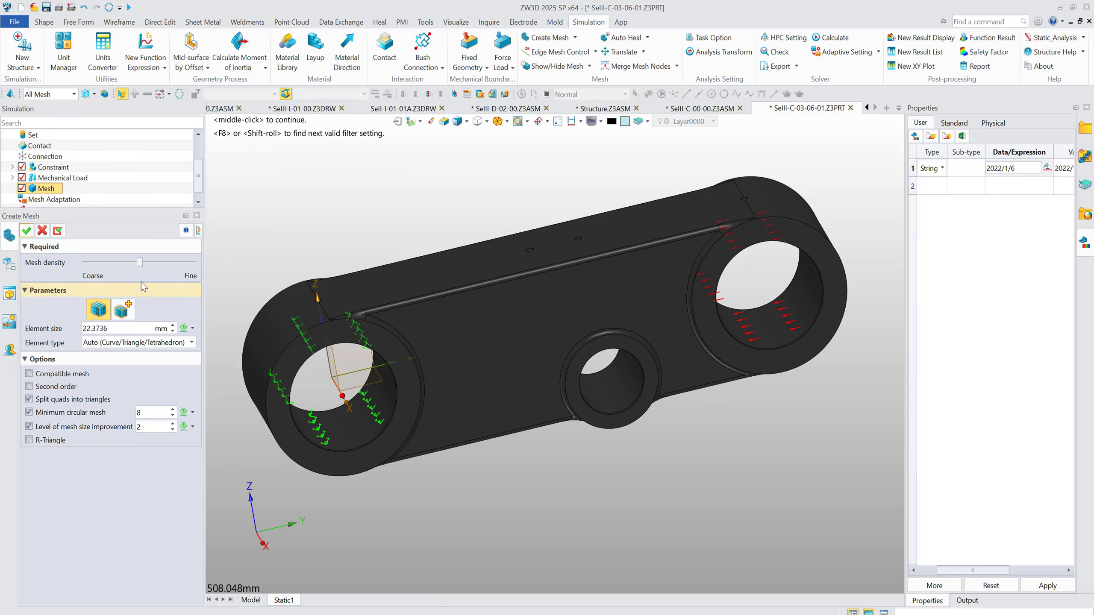
{"action": "left_click_drag", "start_coordinate": [140, 266], "coordinate": [163, 267]}
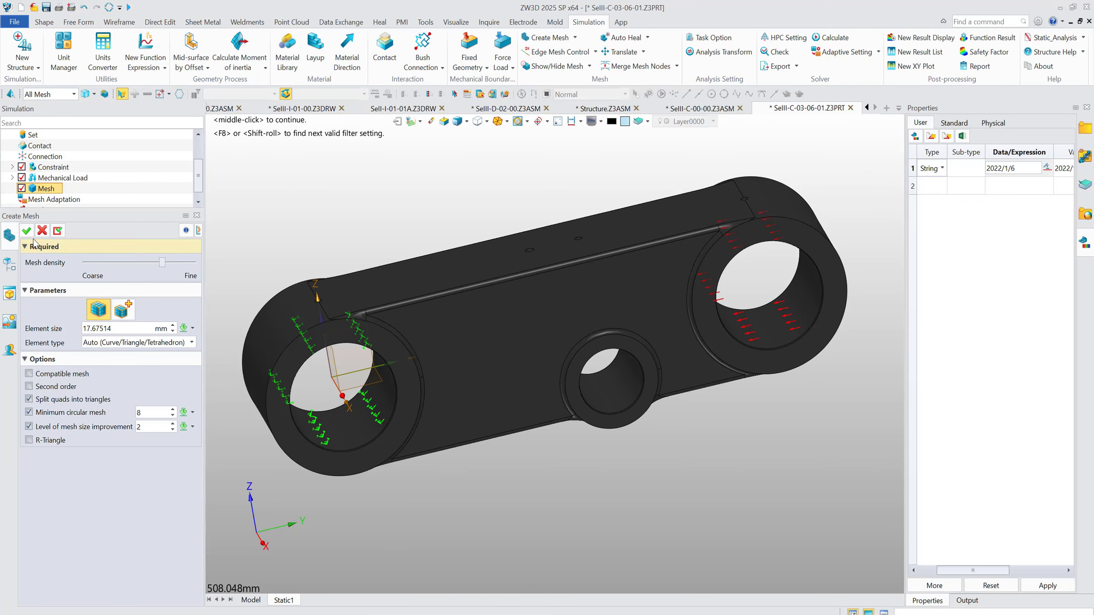
{"action": "left_click", "coordinate": [26, 231]}
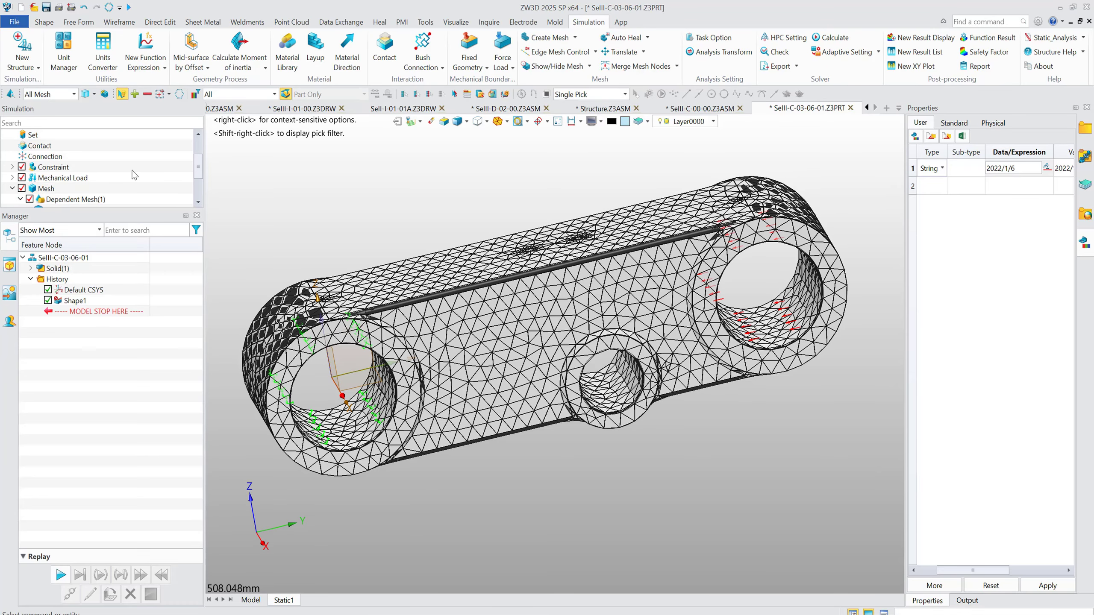
Step: Calculate the results of the Static1 analysis
{"action": "scroll", "coordinate": [130, 172], "scroll_direction": "down", "scroll_amount": 1}
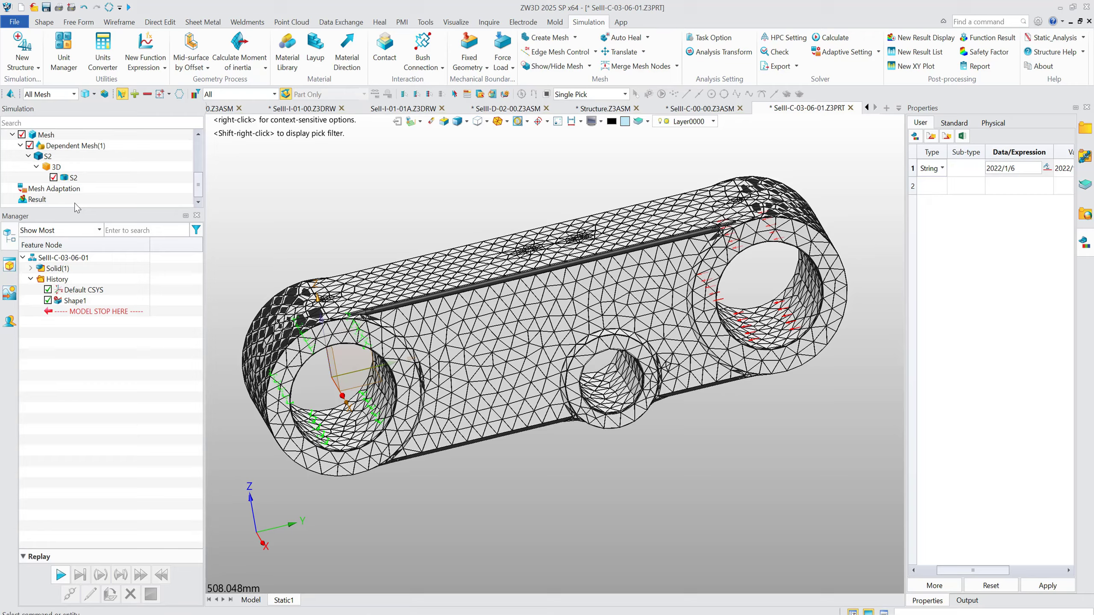
{"action": "right_click", "coordinate": [37, 200]}
{"action": "left_click", "coordinate": [86, 213]}
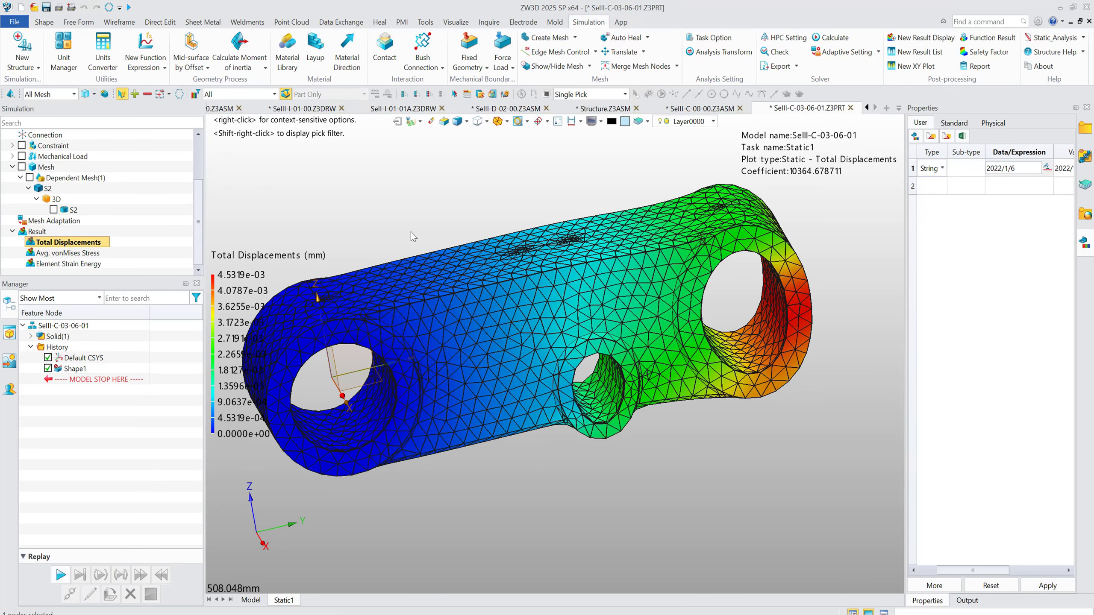
Step: View the Avg. vonMises Stress and Element Strain Energy plots, and return to the Total Displacements plot
{"action": "left_click", "coordinate": [92, 255]}
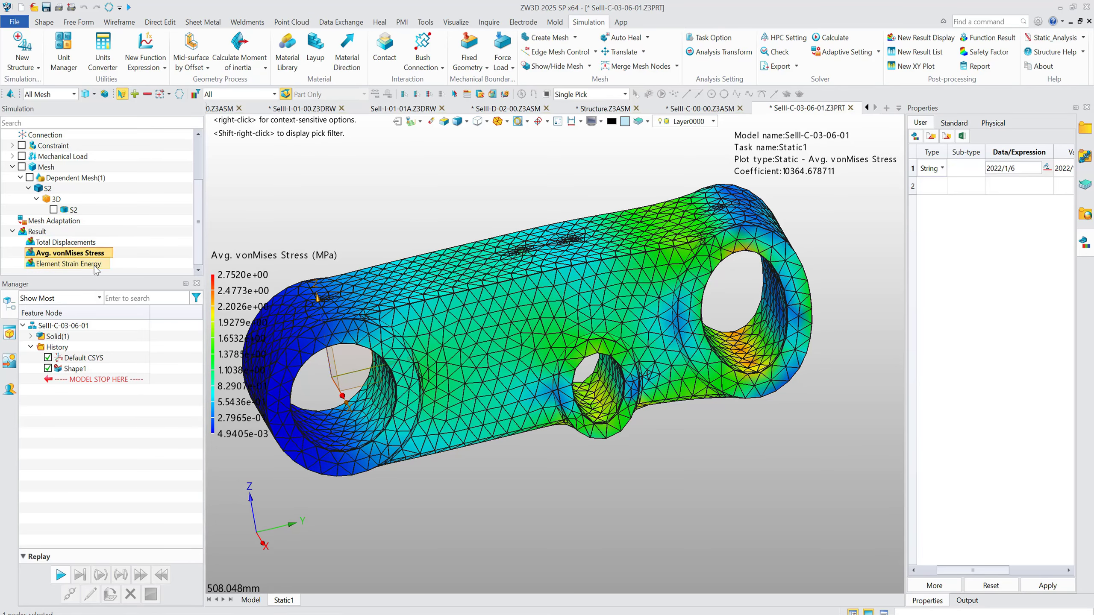
{"action": "left_click", "coordinate": [95, 265]}
{"action": "left_click", "coordinate": [93, 243]}
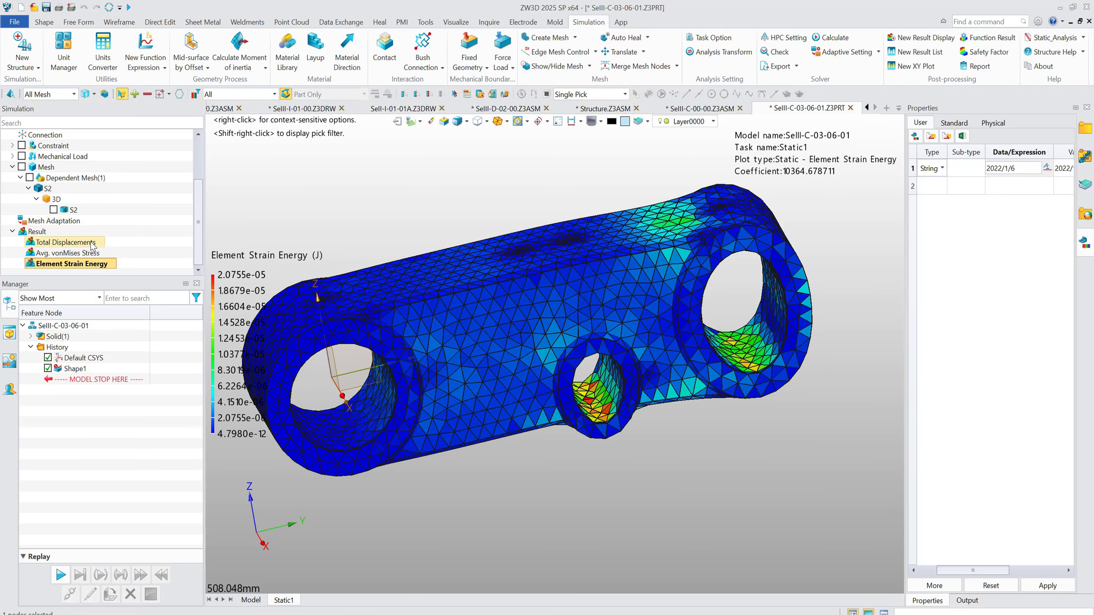
{"action": "right_click", "coordinate": [94, 245]}
{"action": "left_click", "coordinate": [144, 296]}
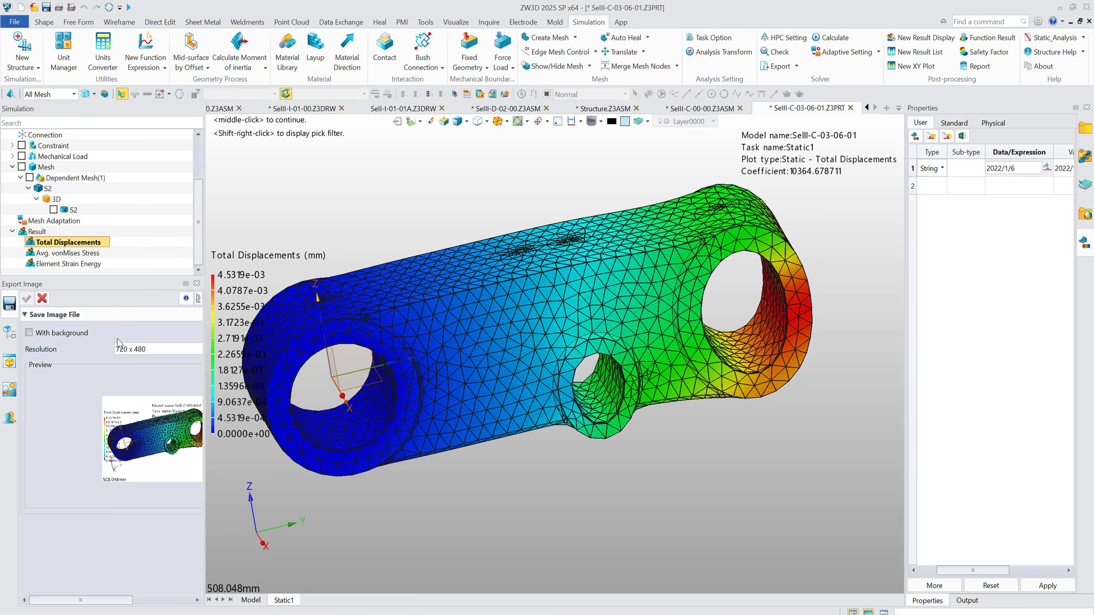
{"action": "left_click", "coordinate": [42, 299]}
Step: Play the deformation animation of the Total Displacements result and close it
{"action": "right_click", "coordinate": [91, 242]}
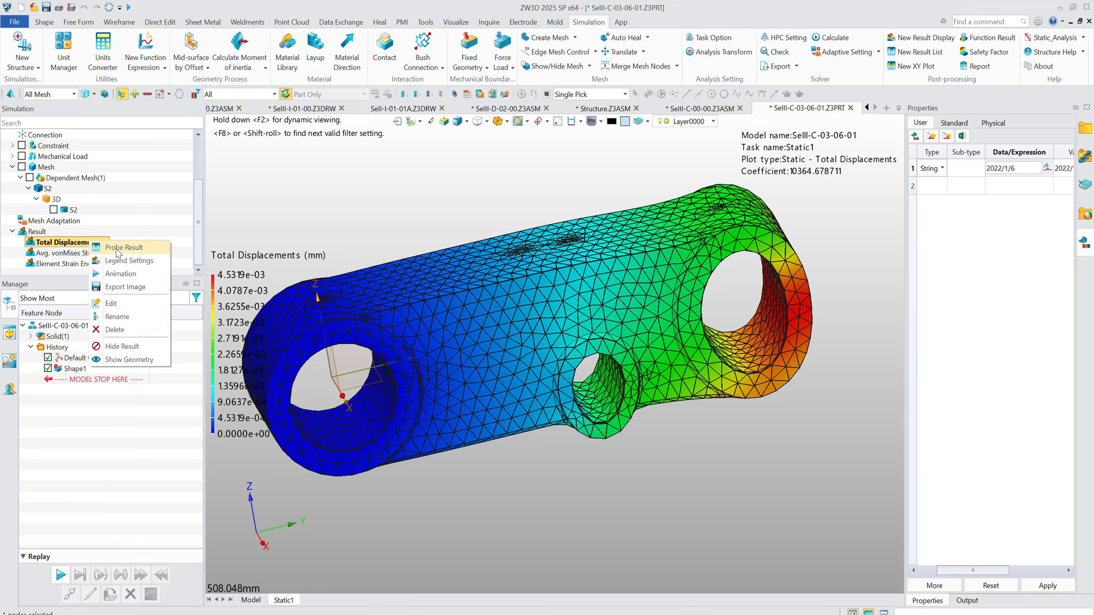
{"action": "left_click", "coordinate": [121, 273]}
{"action": "left_click", "coordinate": [58, 348]}
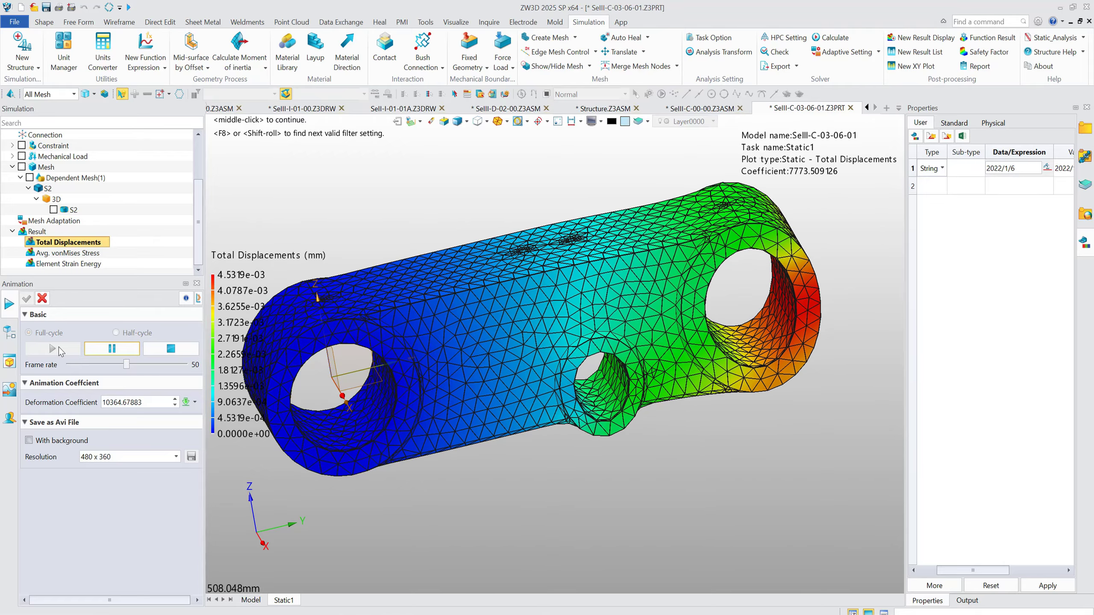
{"action": "left_click", "coordinate": [44, 301]}
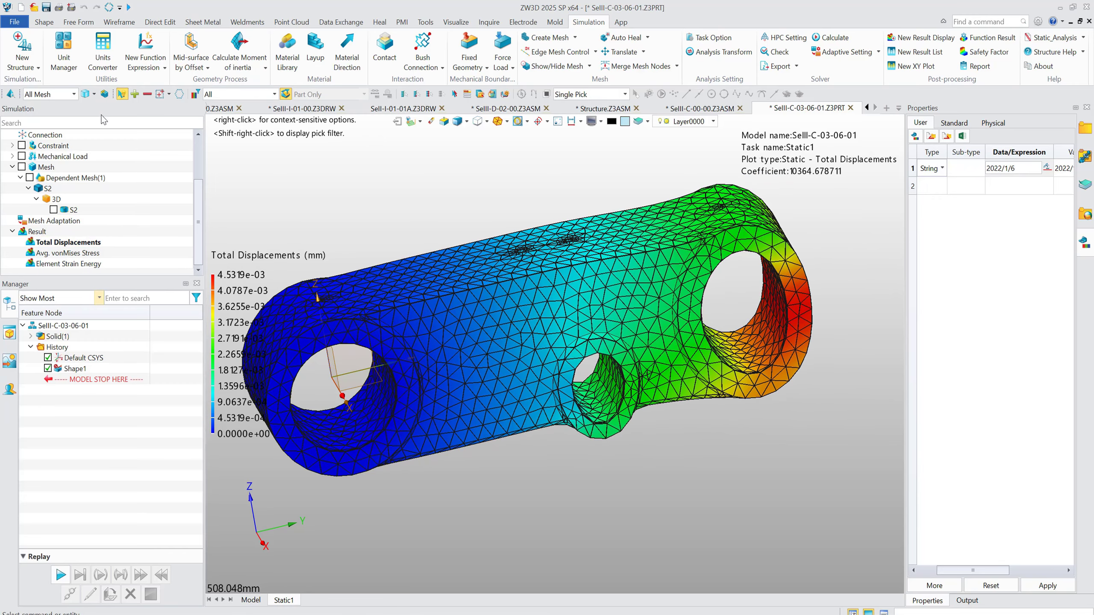
Step: Change the mesh display of the result plot to Shaded Elements
{"action": "left_click", "coordinate": [94, 94]}
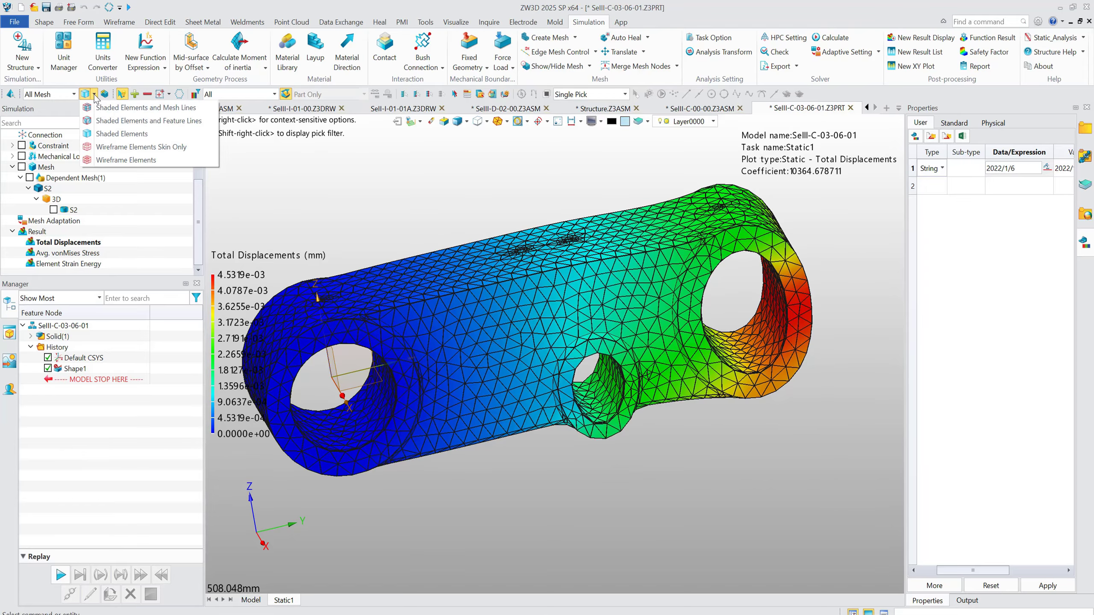
{"action": "left_click", "coordinate": [151, 136]}
{"action": "scroll", "coordinate": [646, 367], "scroll_direction": "down", "scroll_amount": 2}
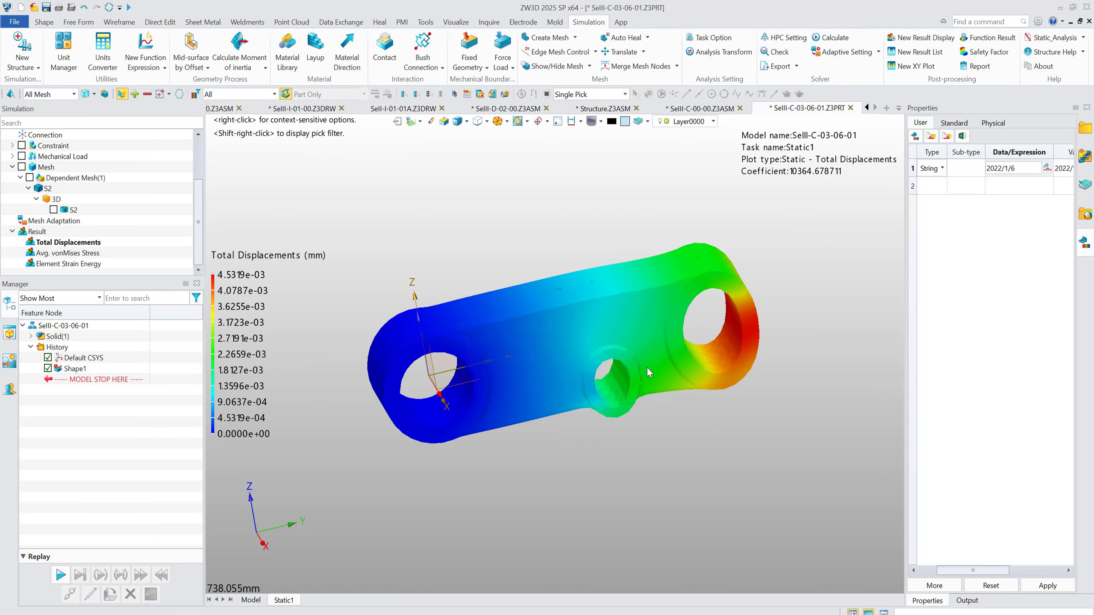
{"action": "right_click_drag", "start_coordinate": [646, 367], "coordinate": [667, 363]}
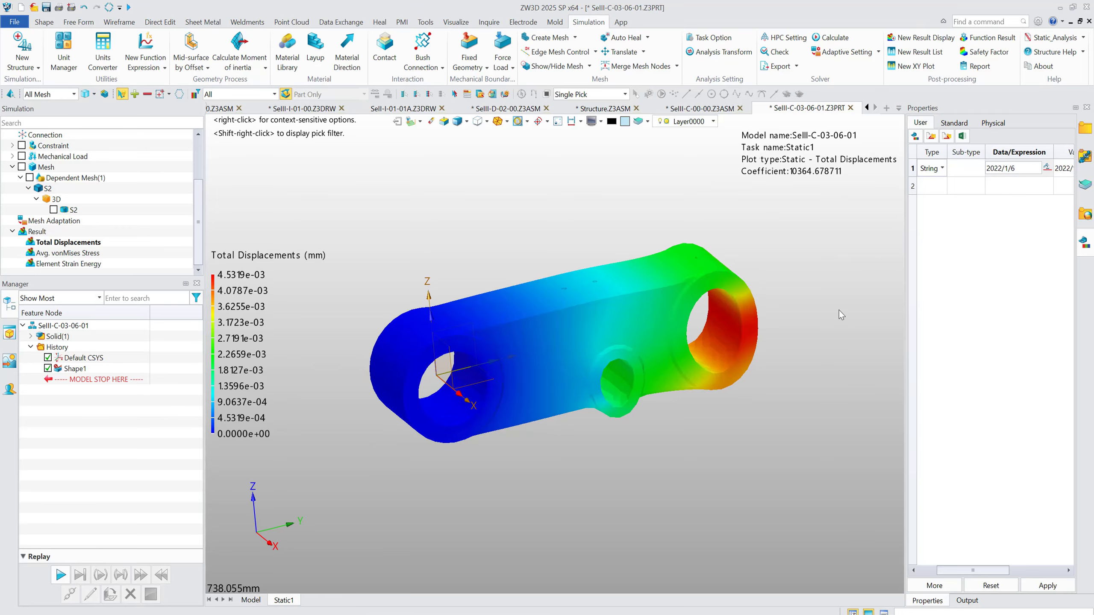
Step: Start a simulation report for Static1 and set its report path to the Desktop folder
{"action": "left_click", "coordinate": [979, 66]}
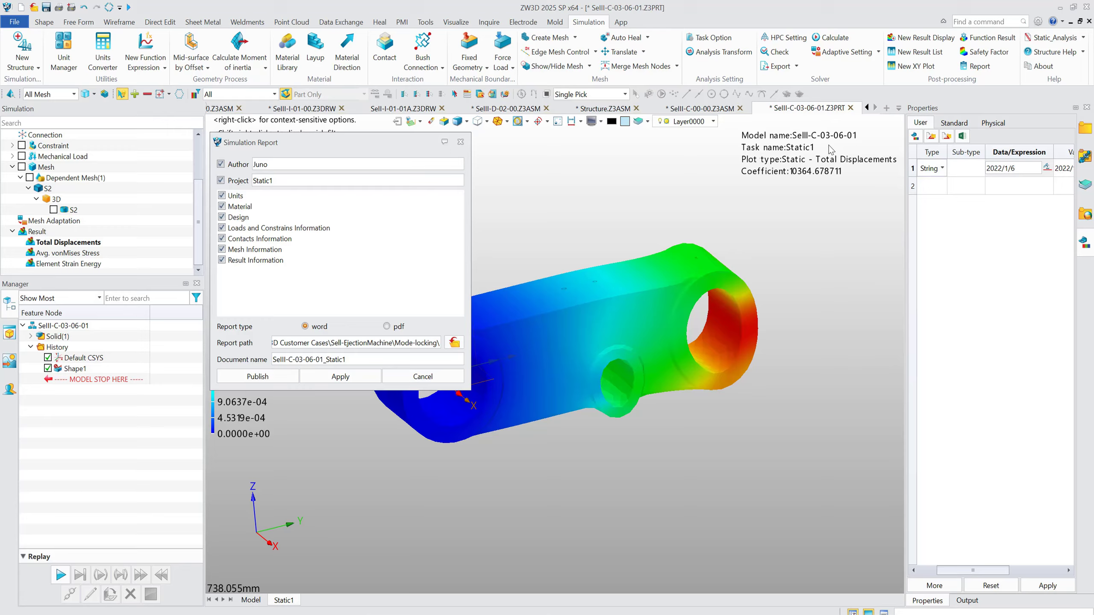
{"action": "left_click", "coordinate": [454, 343]}
{"action": "left_click", "coordinate": [262, 181]}
{"action": "left_click", "coordinate": [771, 513]}
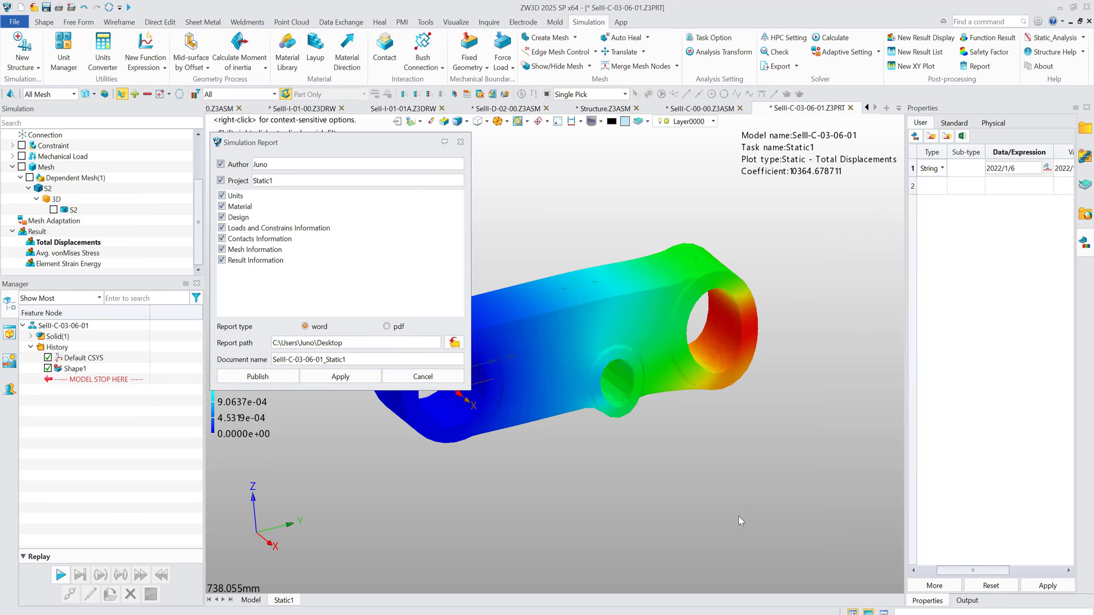
Step: Publish the Static1 simulation report in Word format and open SeIII-C-03-06-01_Static1.doc from the desktop
{"action": "left_click", "coordinate": [275, 378]}
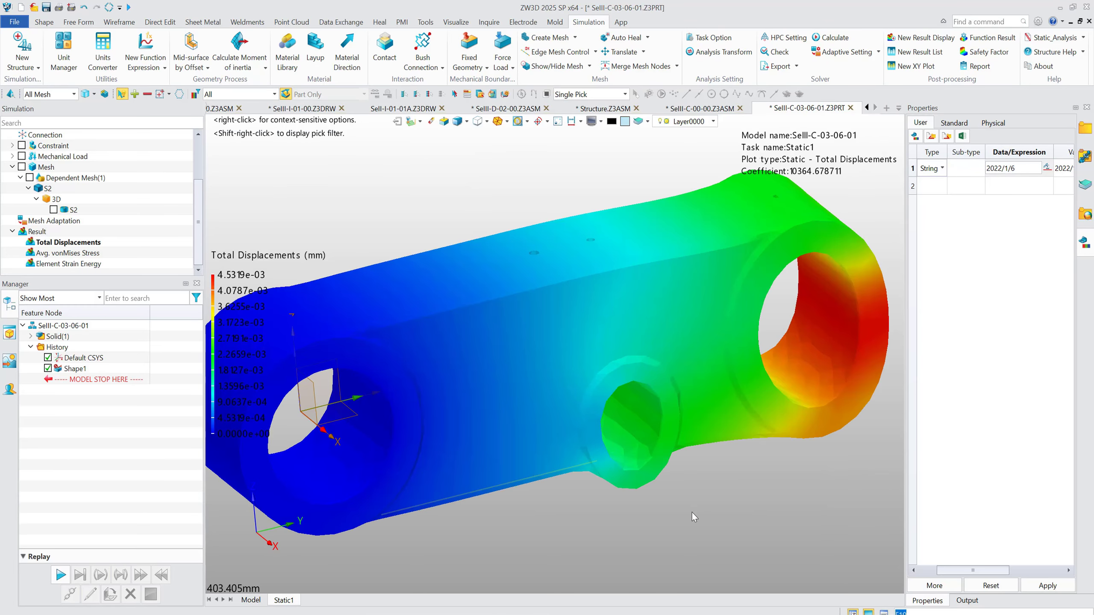
{"action": "key", "text": "super+d"}
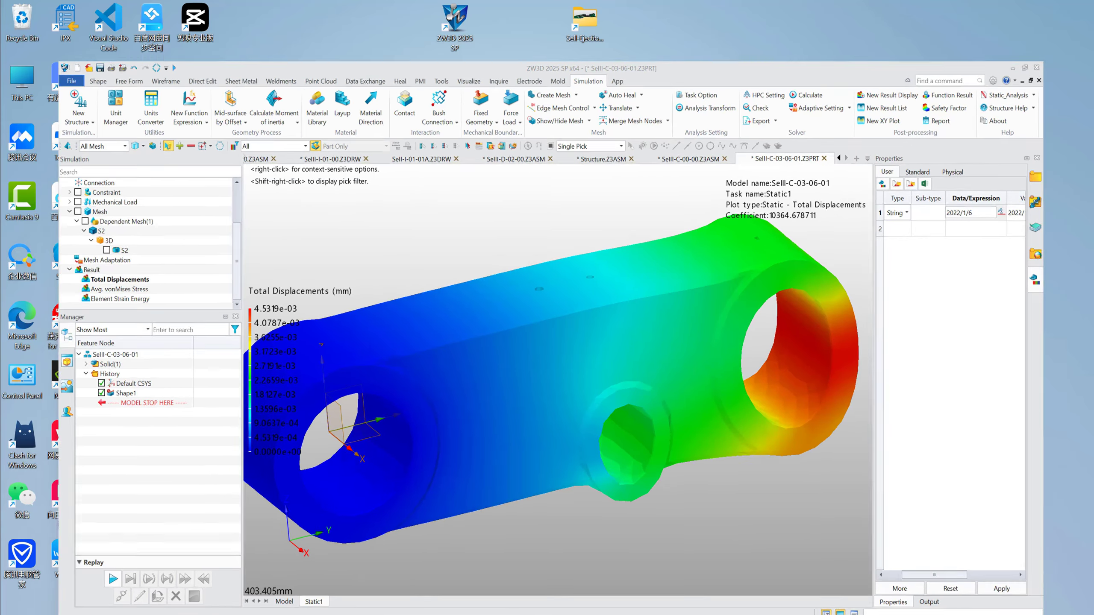
{"action": "double_click", "coordinate": [192, 145]}
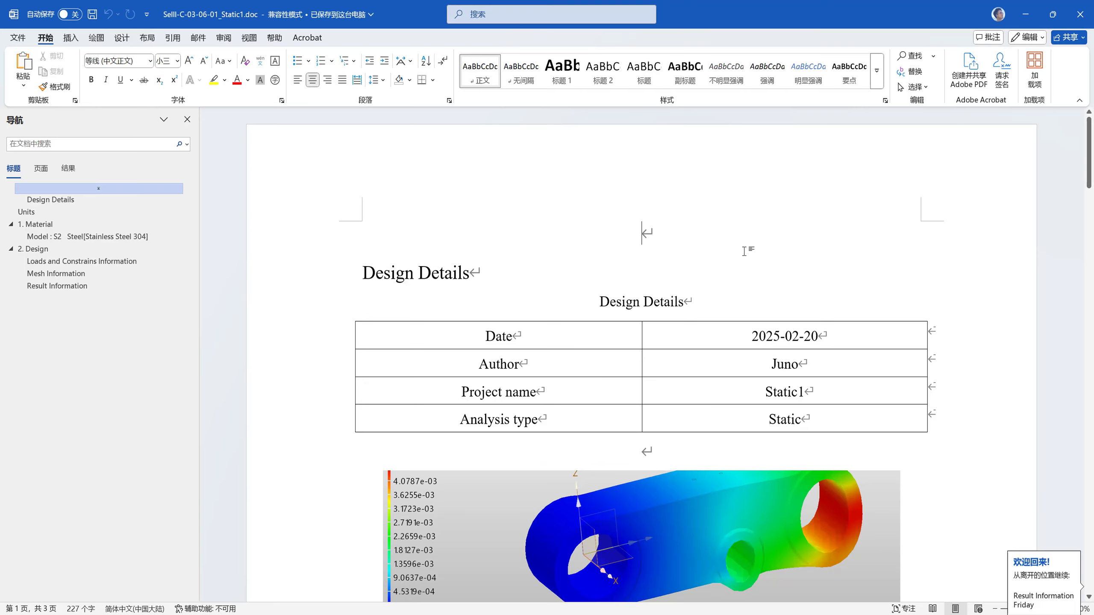
Step: Review the report's design details, units, material, loads and constraints, and result information through to the Total Displacements heading
{"action": "scroll", "coordinate": [843, 297], "scroll_direction": "down", "scroll_amount": 2}
{"action": "scroll", "coordinate": [715, 293], "scroll_direction": "down", "scroll_amount": 15}
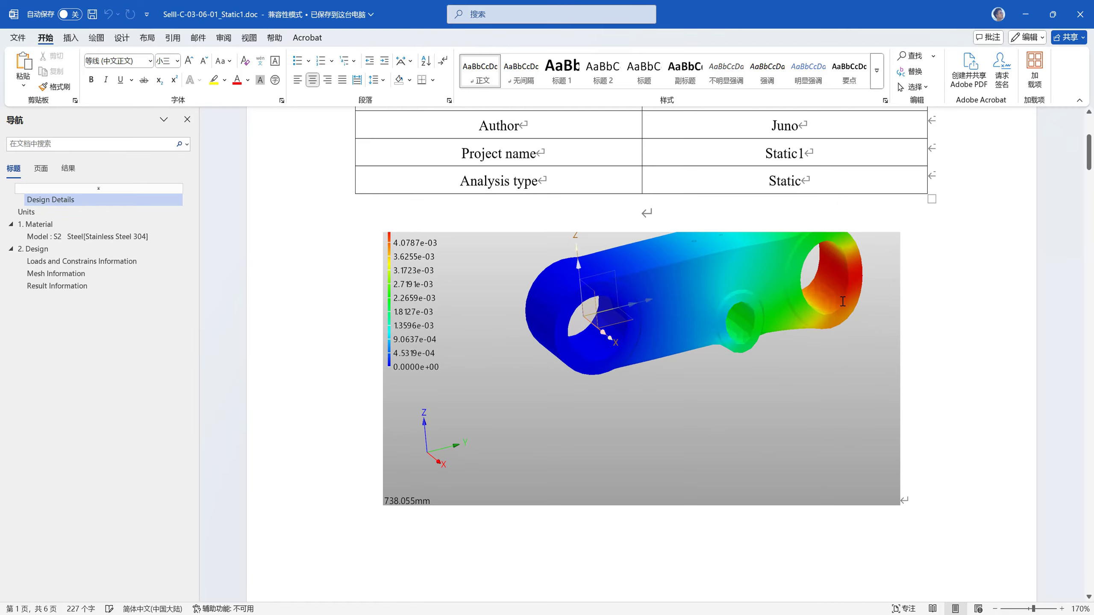
{"action": "scroll", "coordinate": [717, 296], "scroll_direction": "down", "scroll_amount": 12}
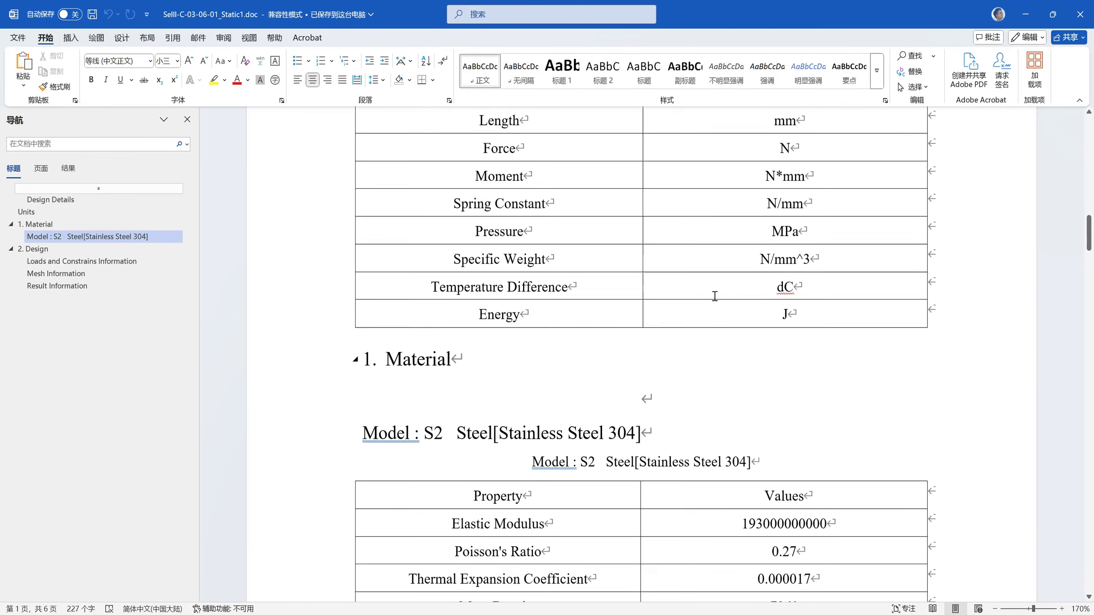
{"action": "scroll", "coordinate": [756, 328], "scroll_direction": "down", "scroll_amount": 12}
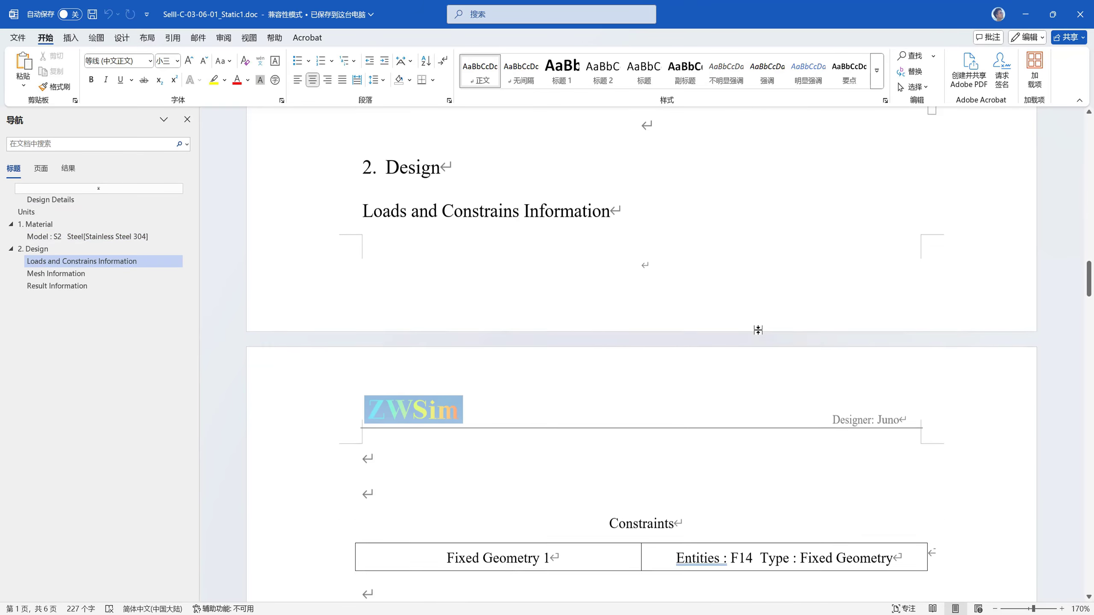
{"action": "scroll", "coordinate": [711, 392], "scroll_direction": "down", "scroll_amount": 12}
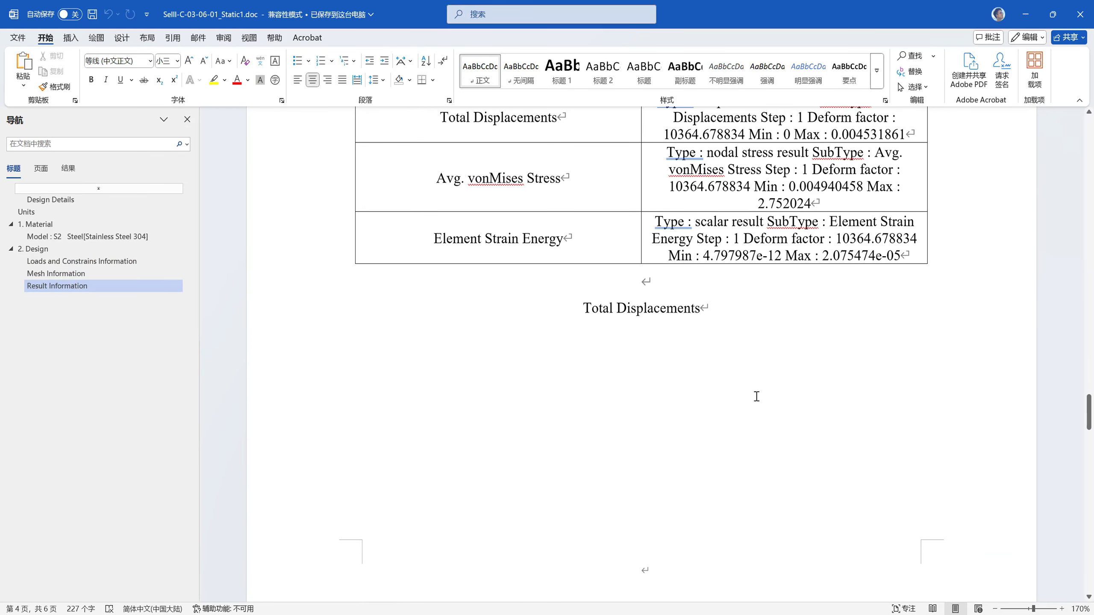
{"action": "left_click_drag", "start_coordinate": [728, 311], "coordinate": [567, 314]}
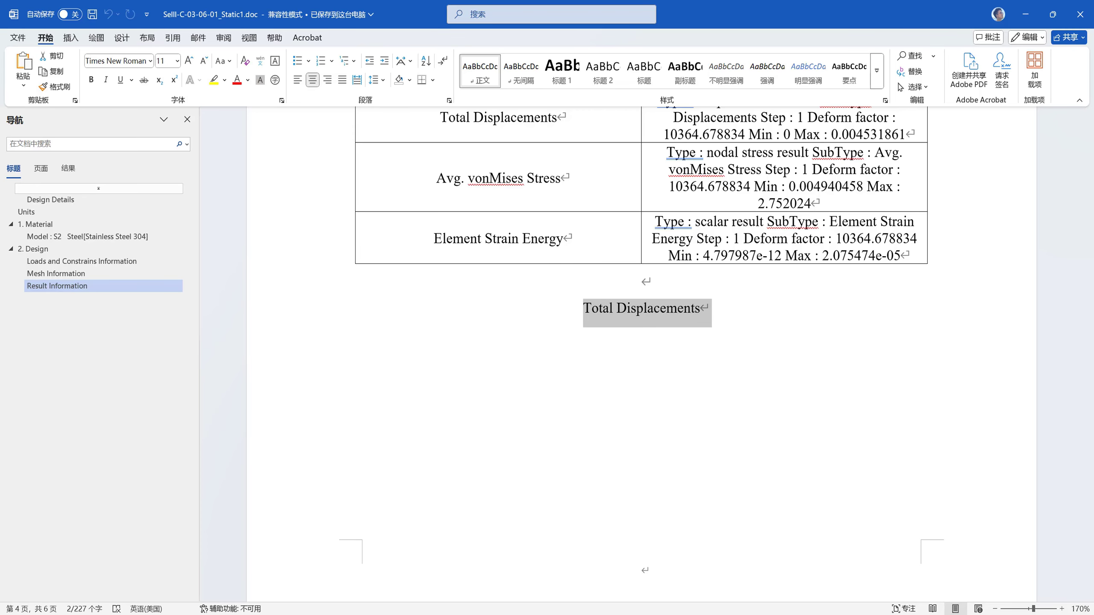
Step: Switch back to ZW3D and view the whole link in the Total Displacements plot
{"action": "left_click", "coordinate": [642, 608]}
{"action": "scroll", "coordinate": [591, 433], "scroll_direction": "down", "scroll_amount": 3}
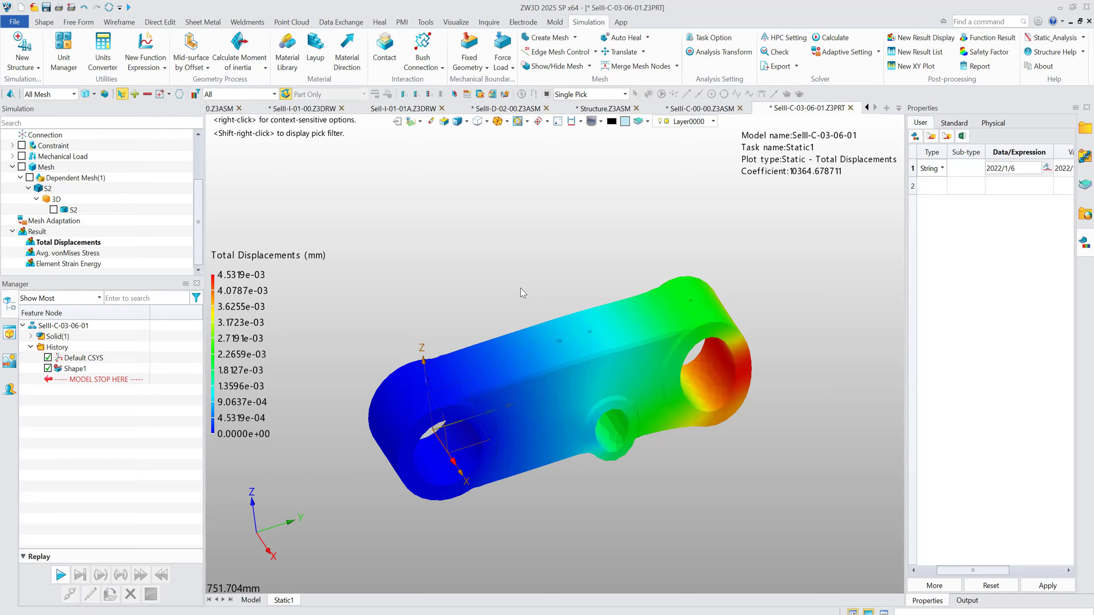
{"action": "middle_click_drag", "start_coordinate": [521, 289], "coordinate": [512, 245]}
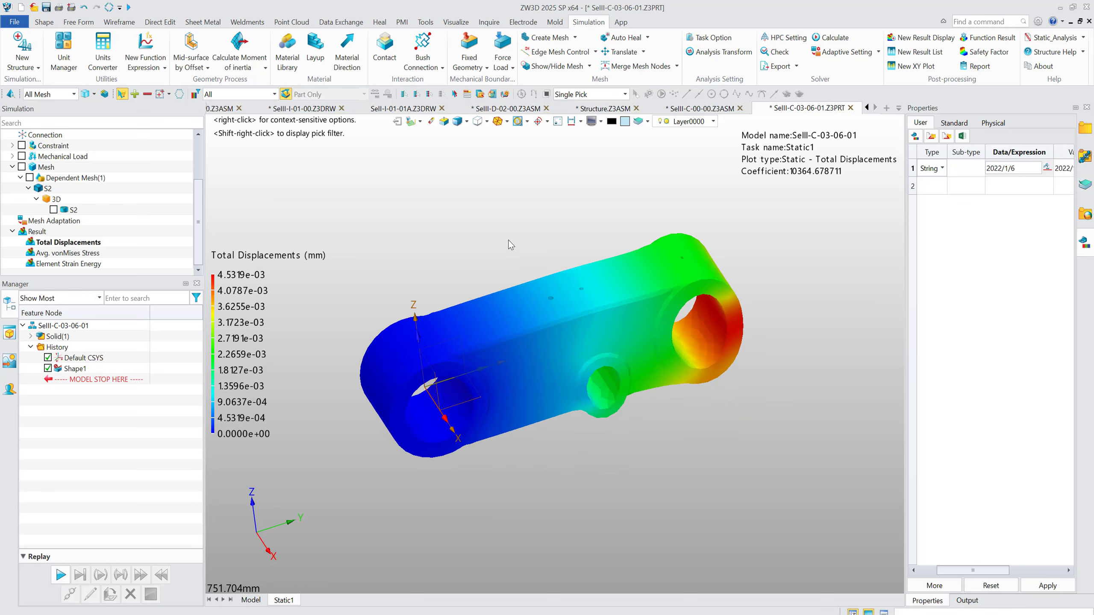